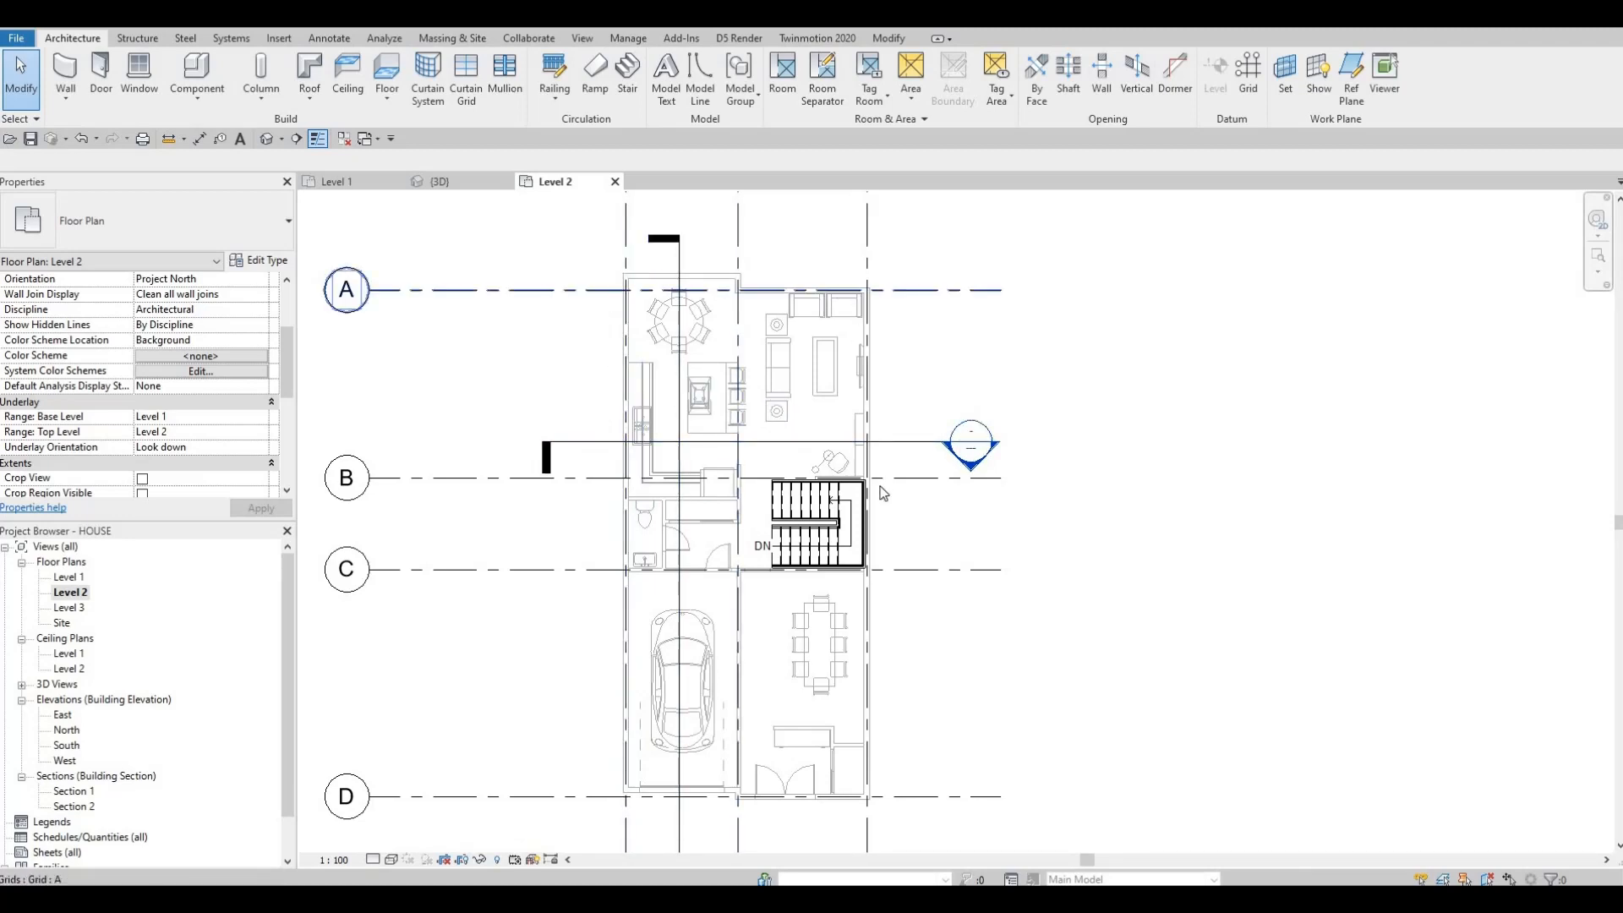
Step: Start placing walls of type EXTERIOR WALL 1 and draw the first top segments from the outline's top-left corner
middle_click_drag(861, 566, 847, 480)
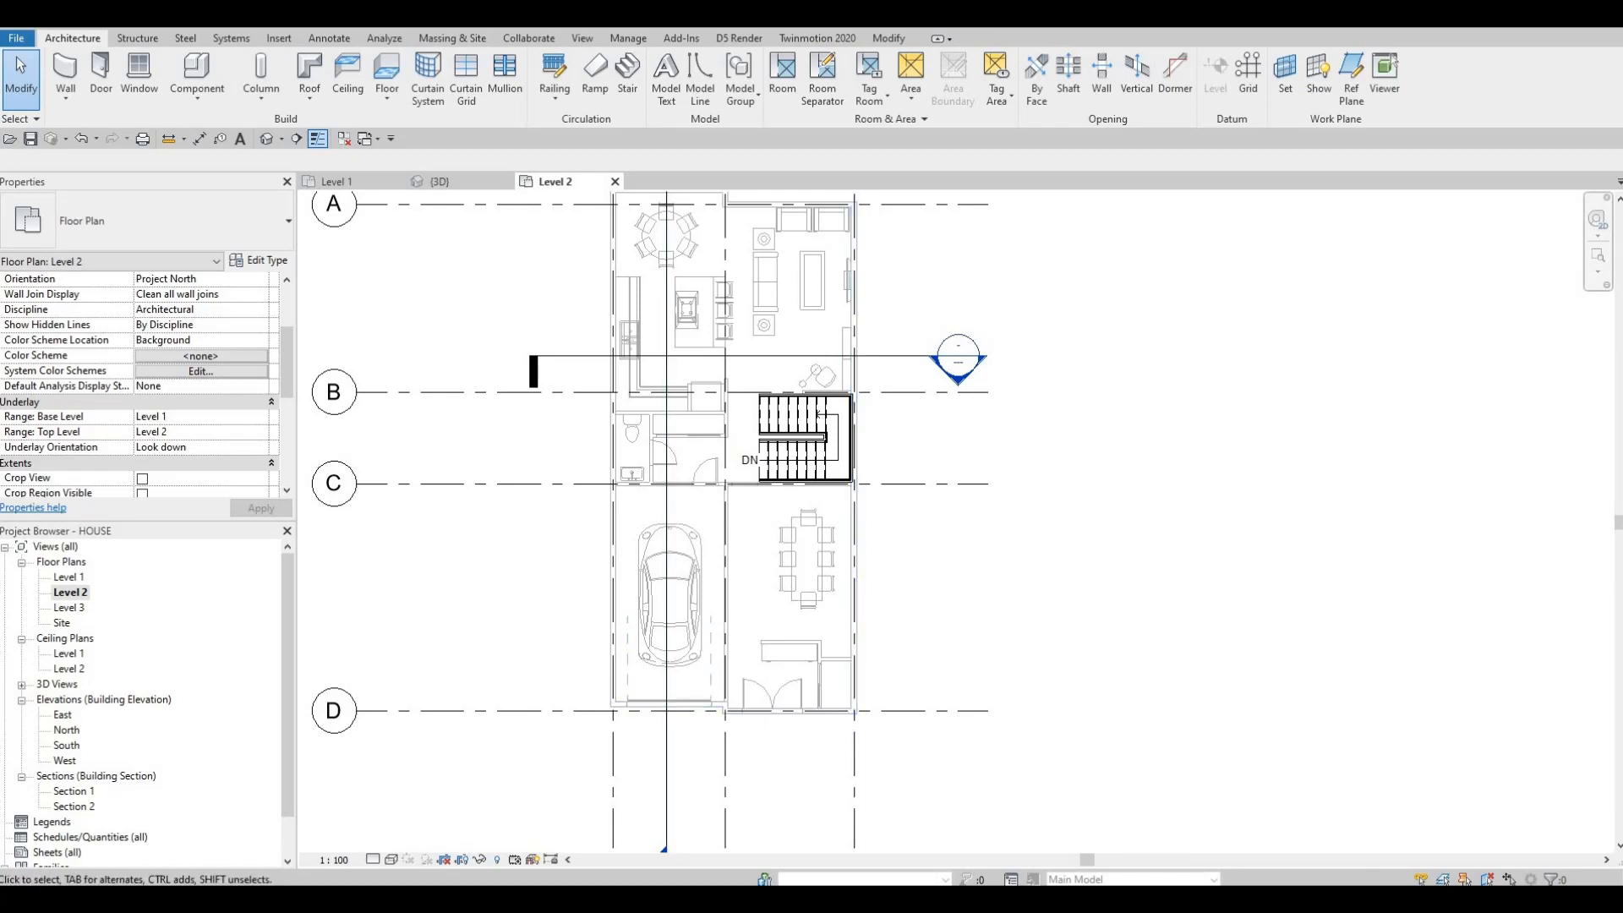
left_click(66, 75)
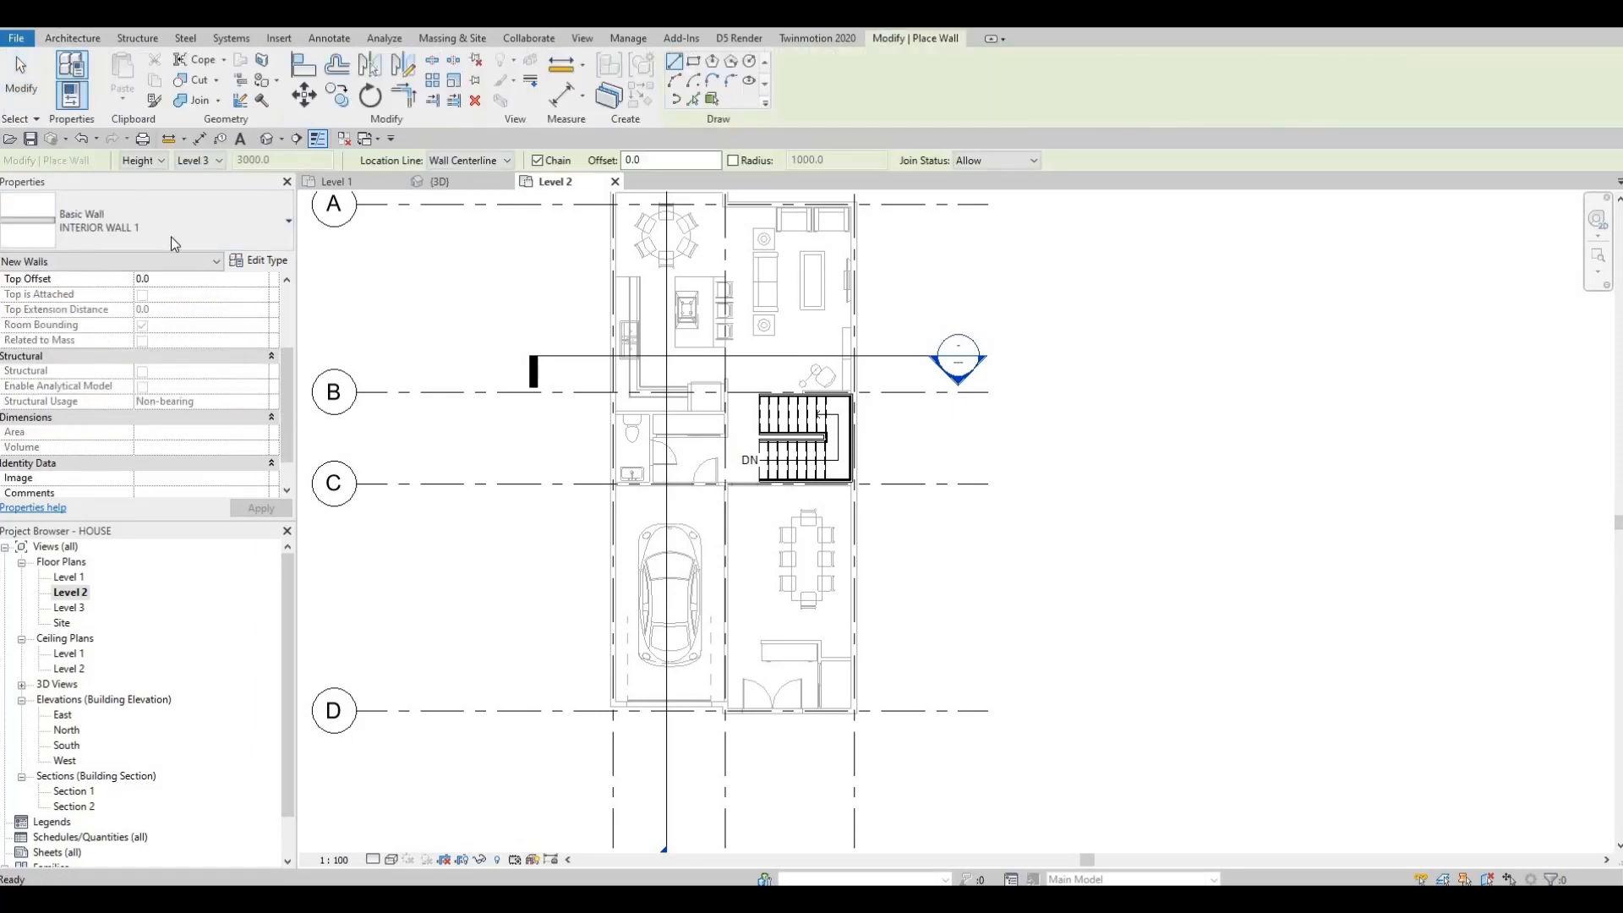
left_click(169, 225)
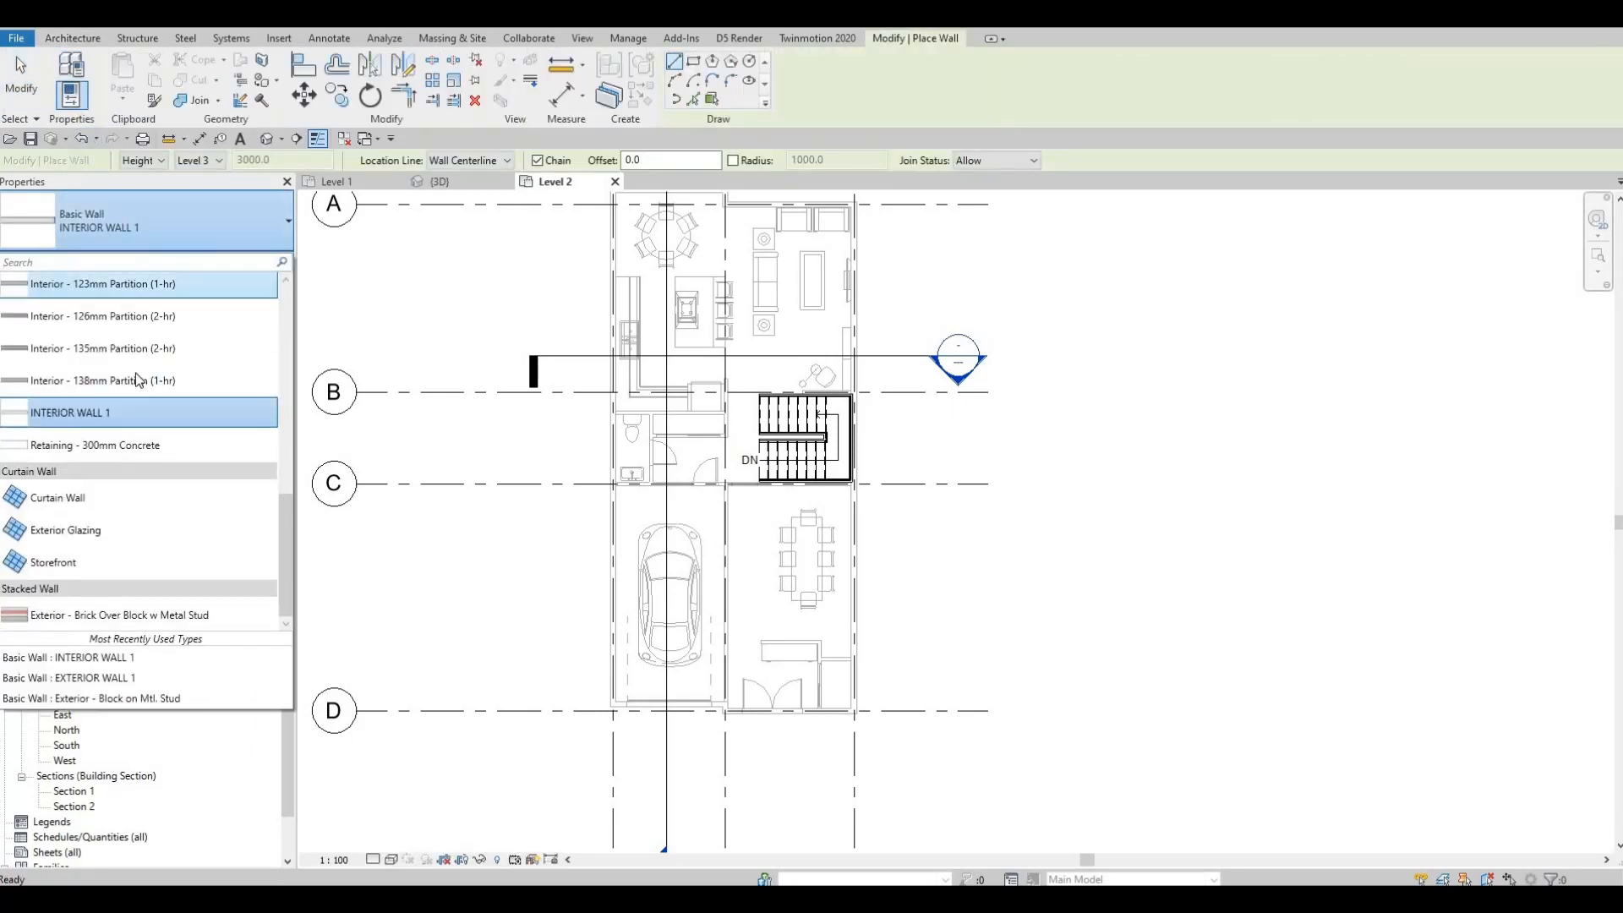
scroll(127, 379, "up", 2)
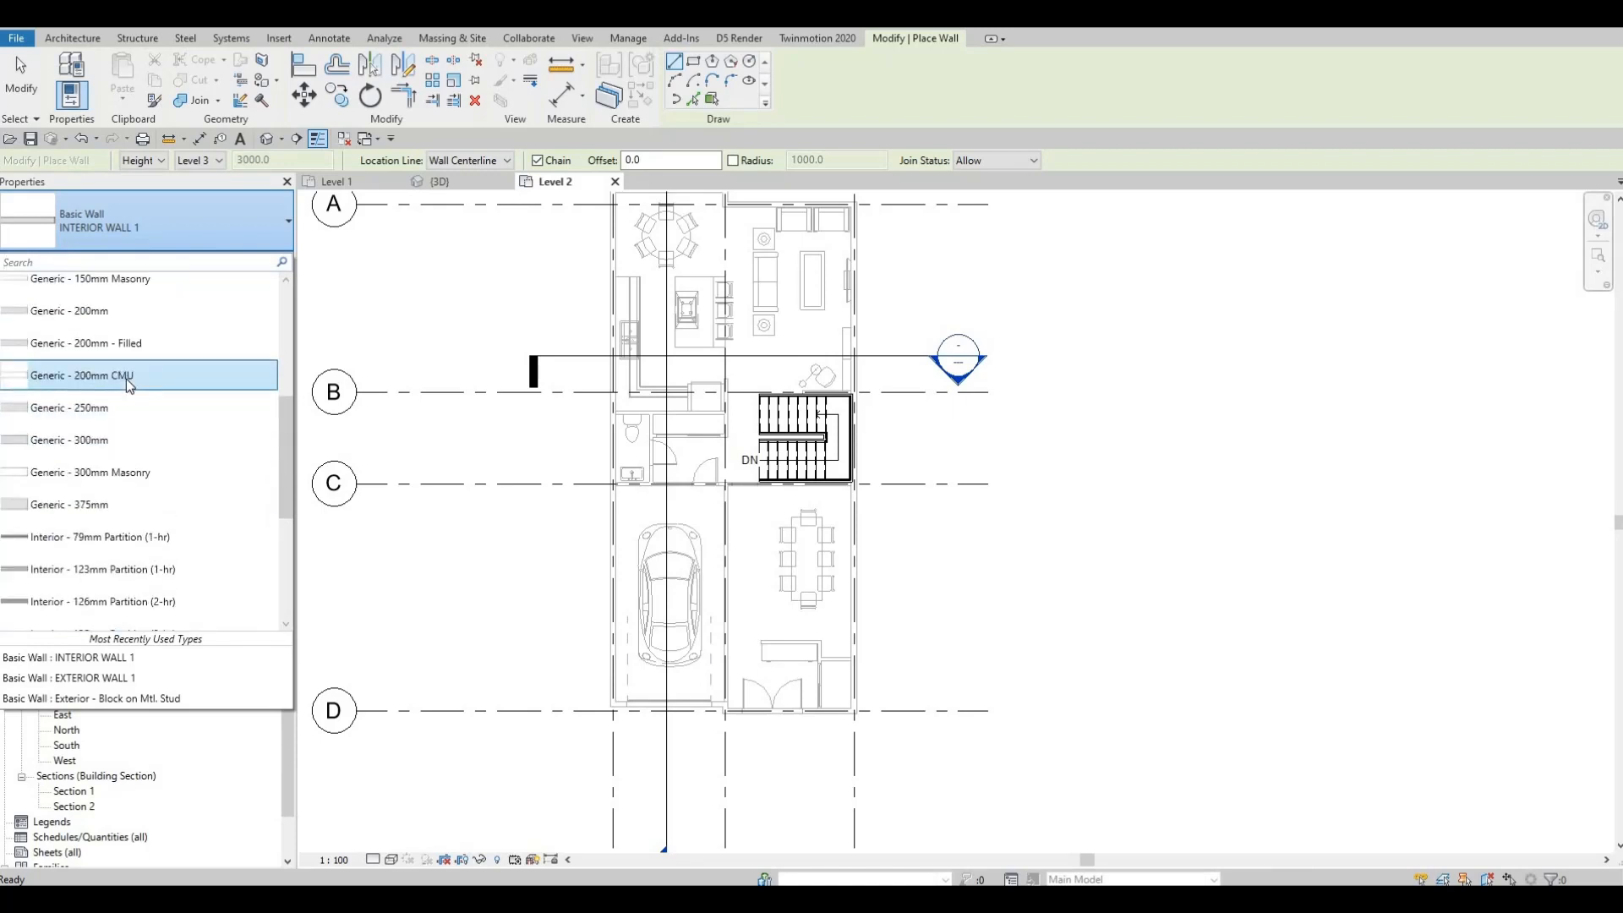
scroll(71, 359, "up", 2)
left_click(71, 355)
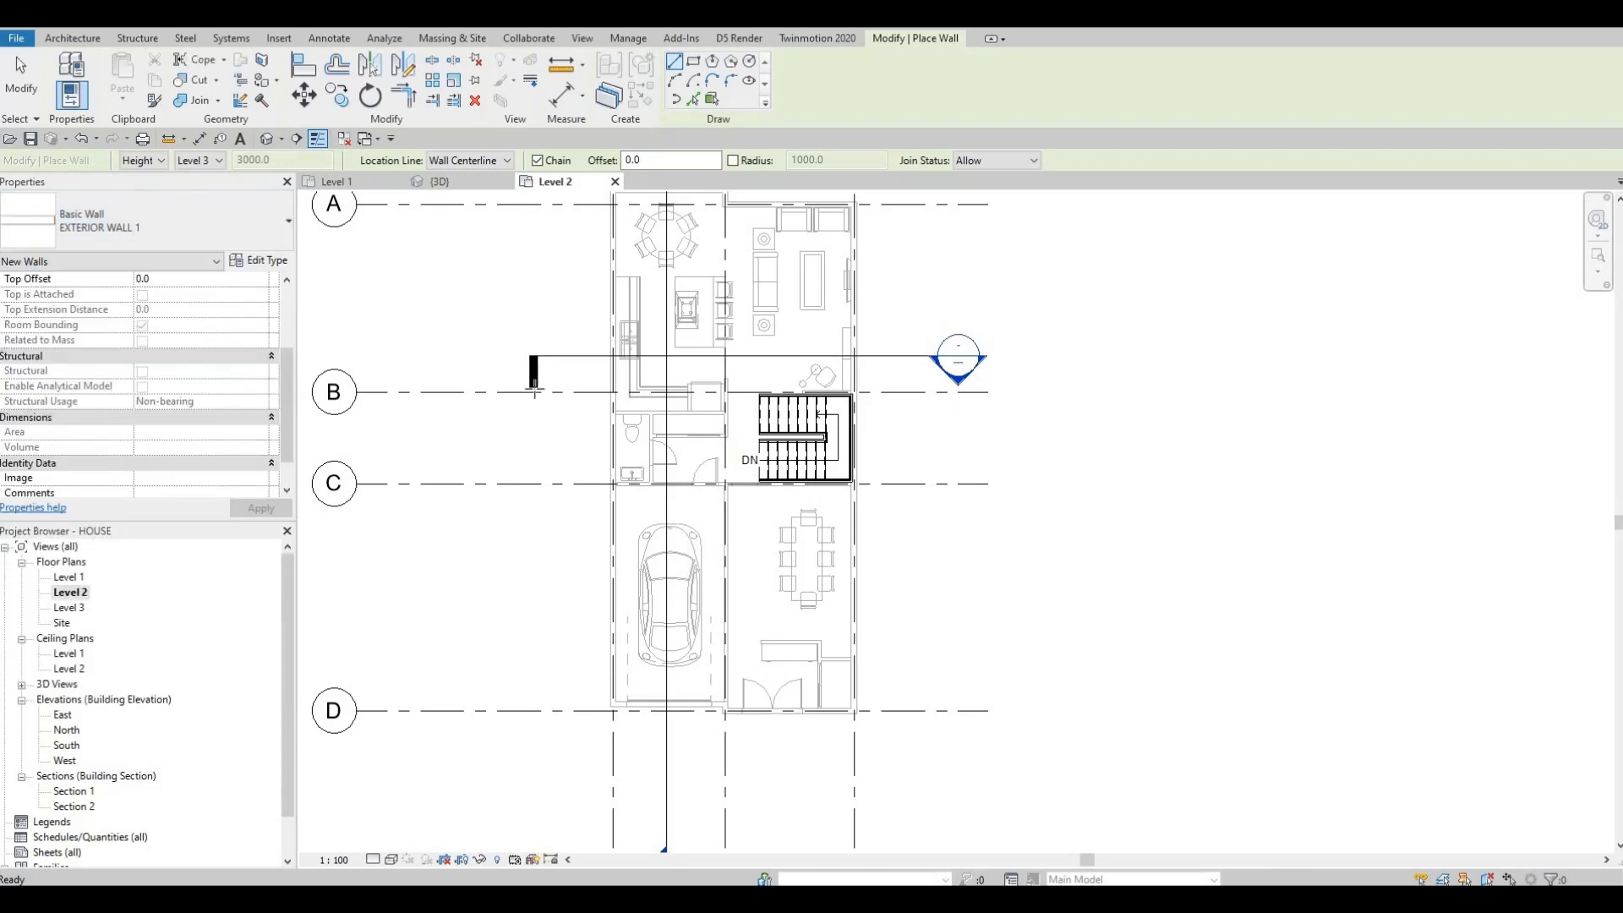
scroll(602, 287, "up", 2)
scroll(571, 367, "up", 1)
middle_click_drag(572, 367, 541, 631)
scroll(554, 552, "down", 1)
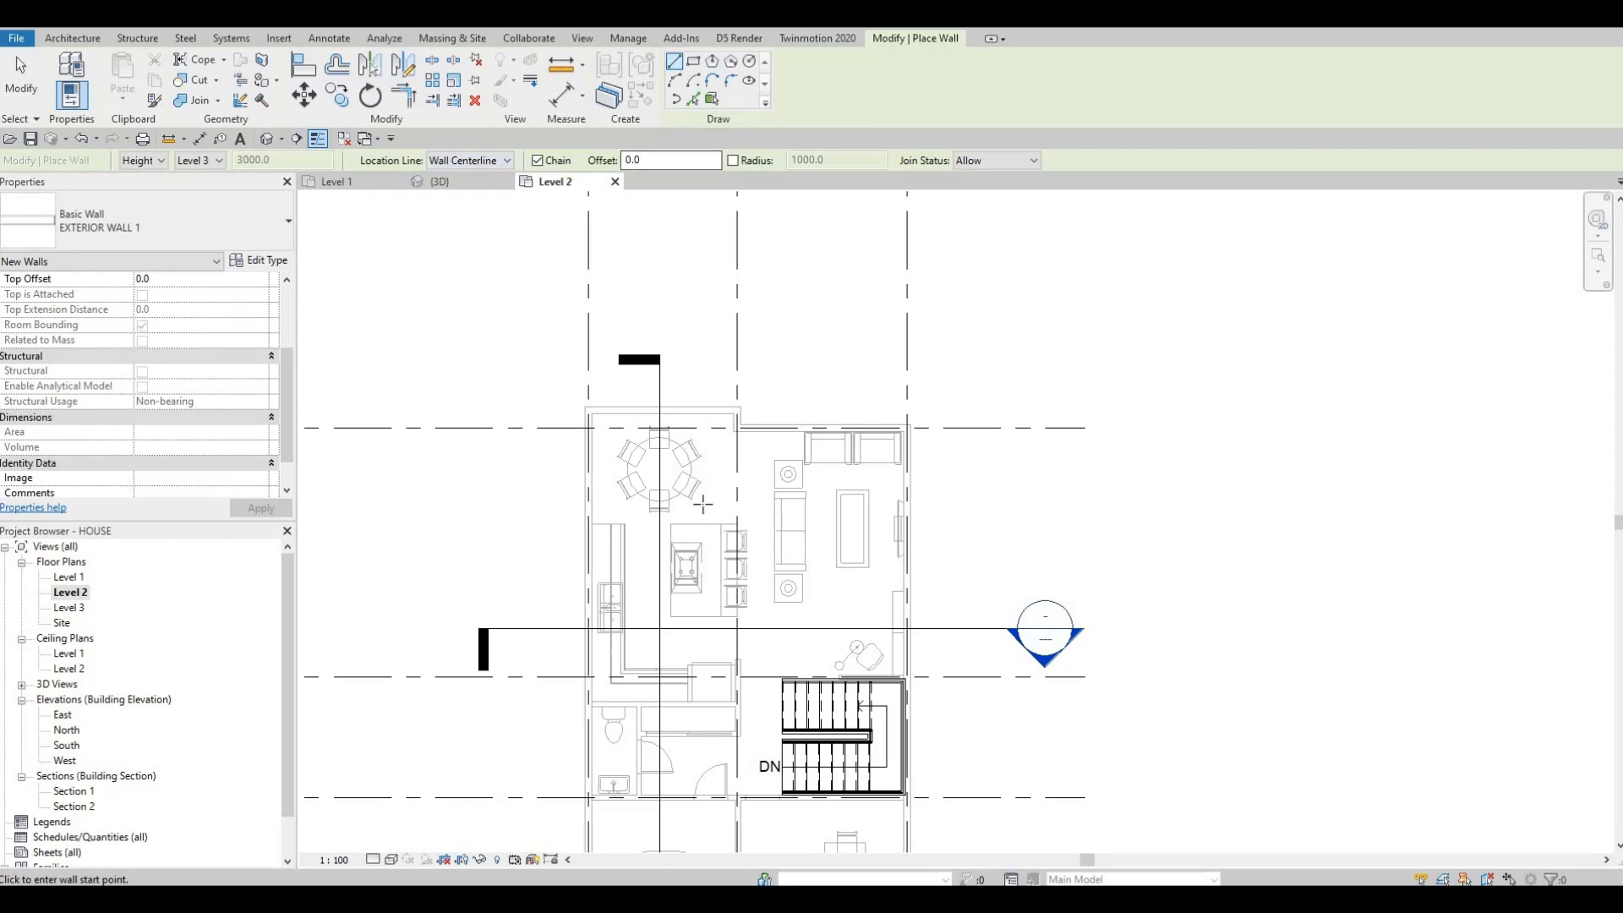
middle_click_drag(603, 463, 570, 402)
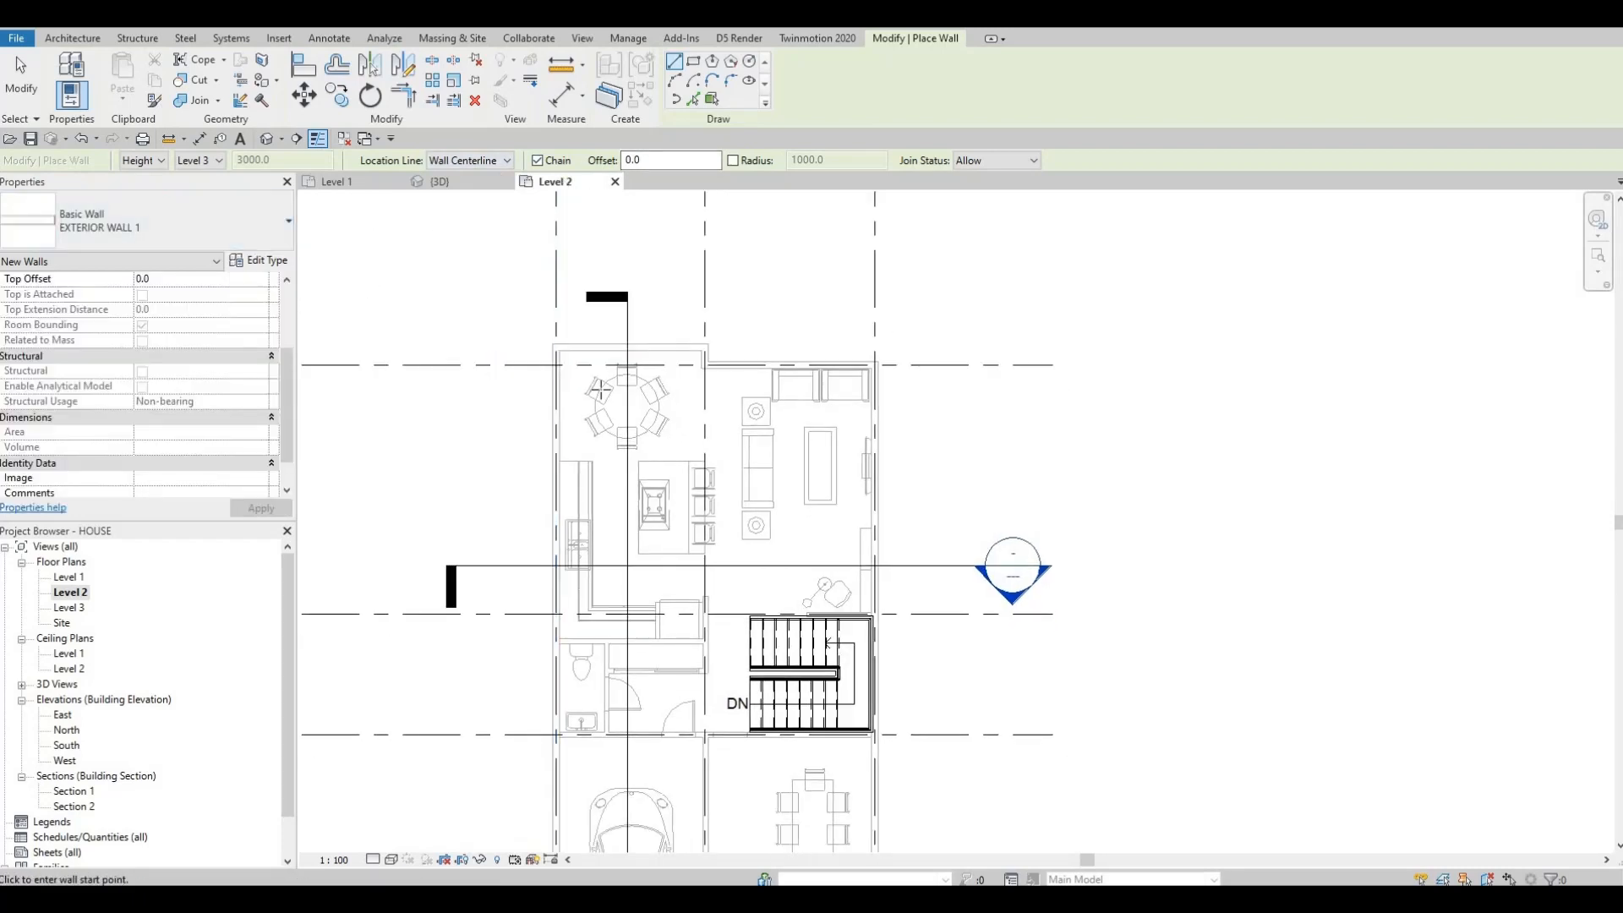
scroll(595, 390, "up", 5)
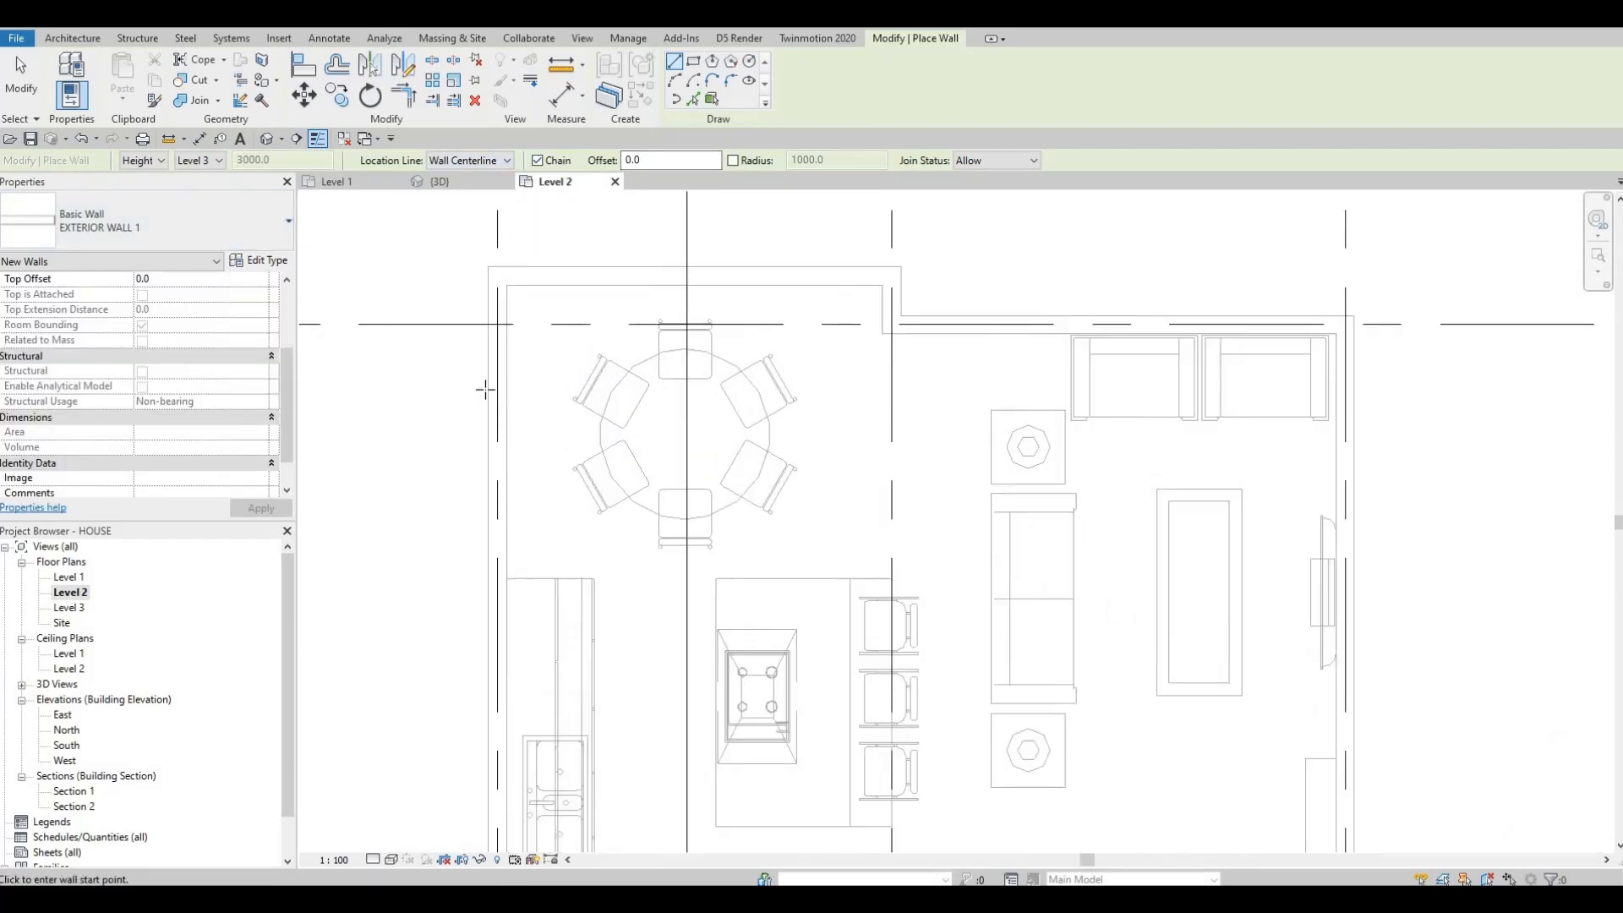
scroll(362, 380, "down", 7)
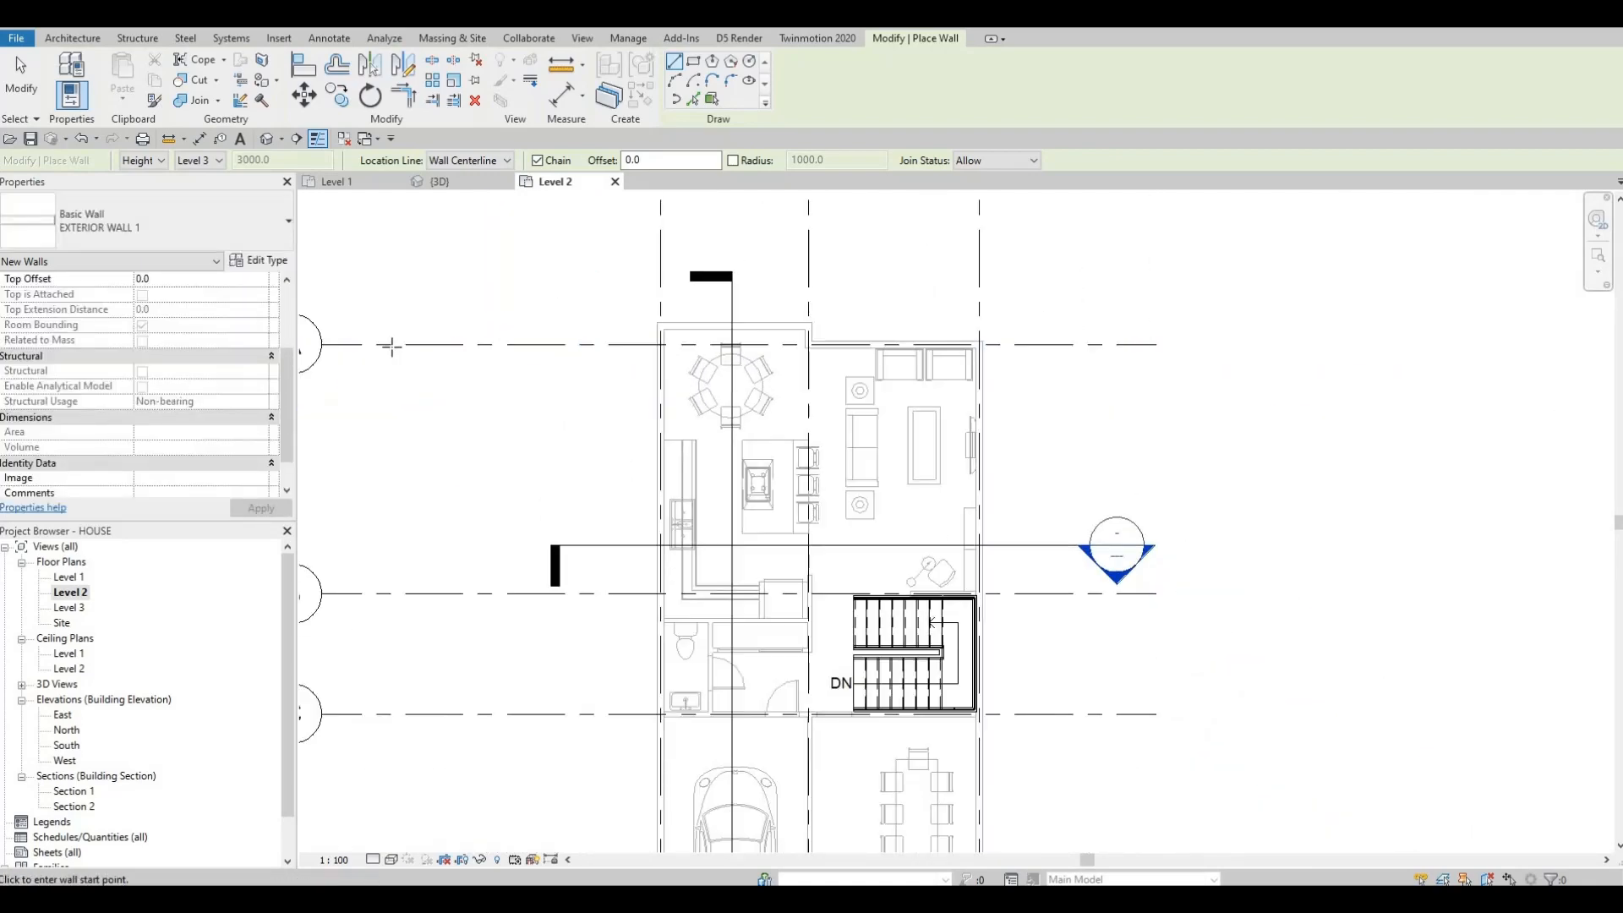
scroll(649, 334, "up", 2)
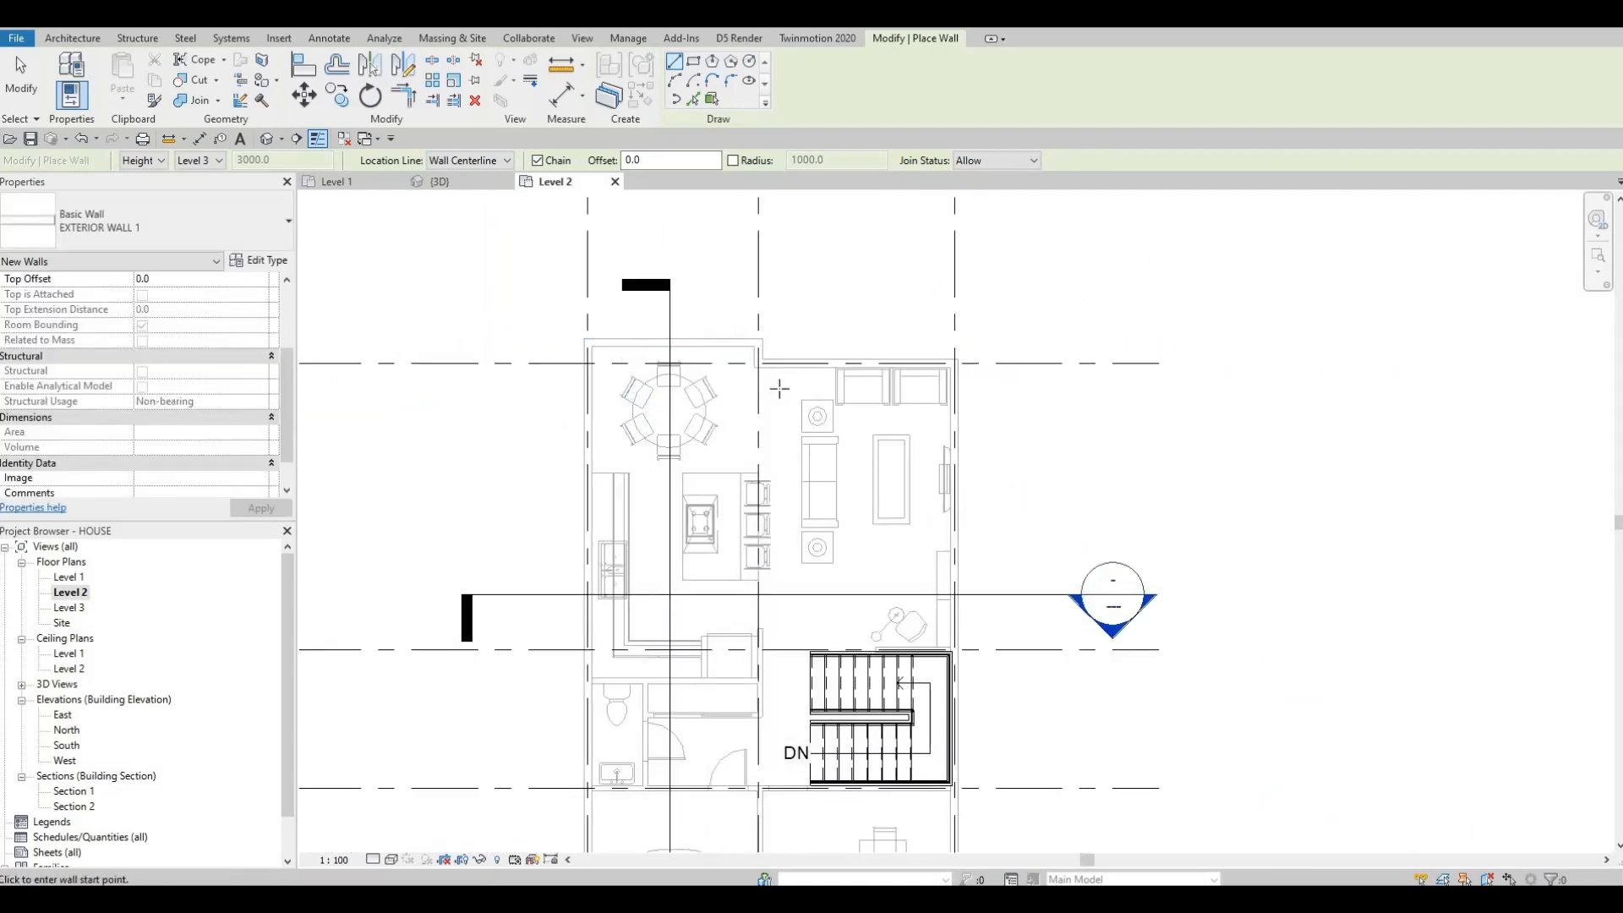
scroll(626, 325, "up", 4)
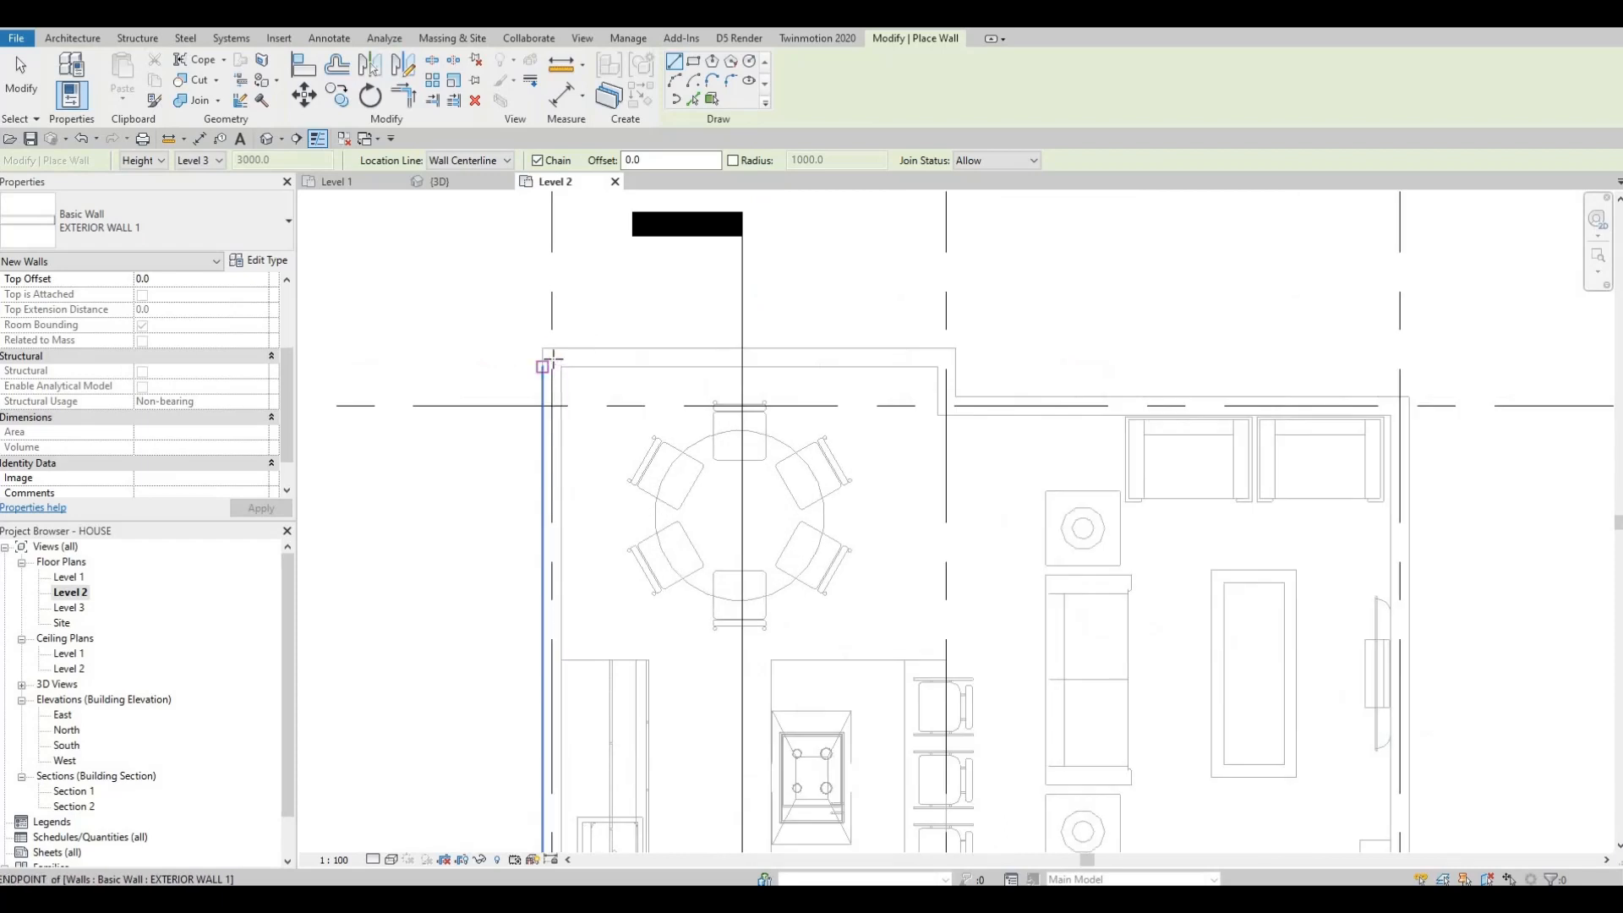
left_click(551, 356)
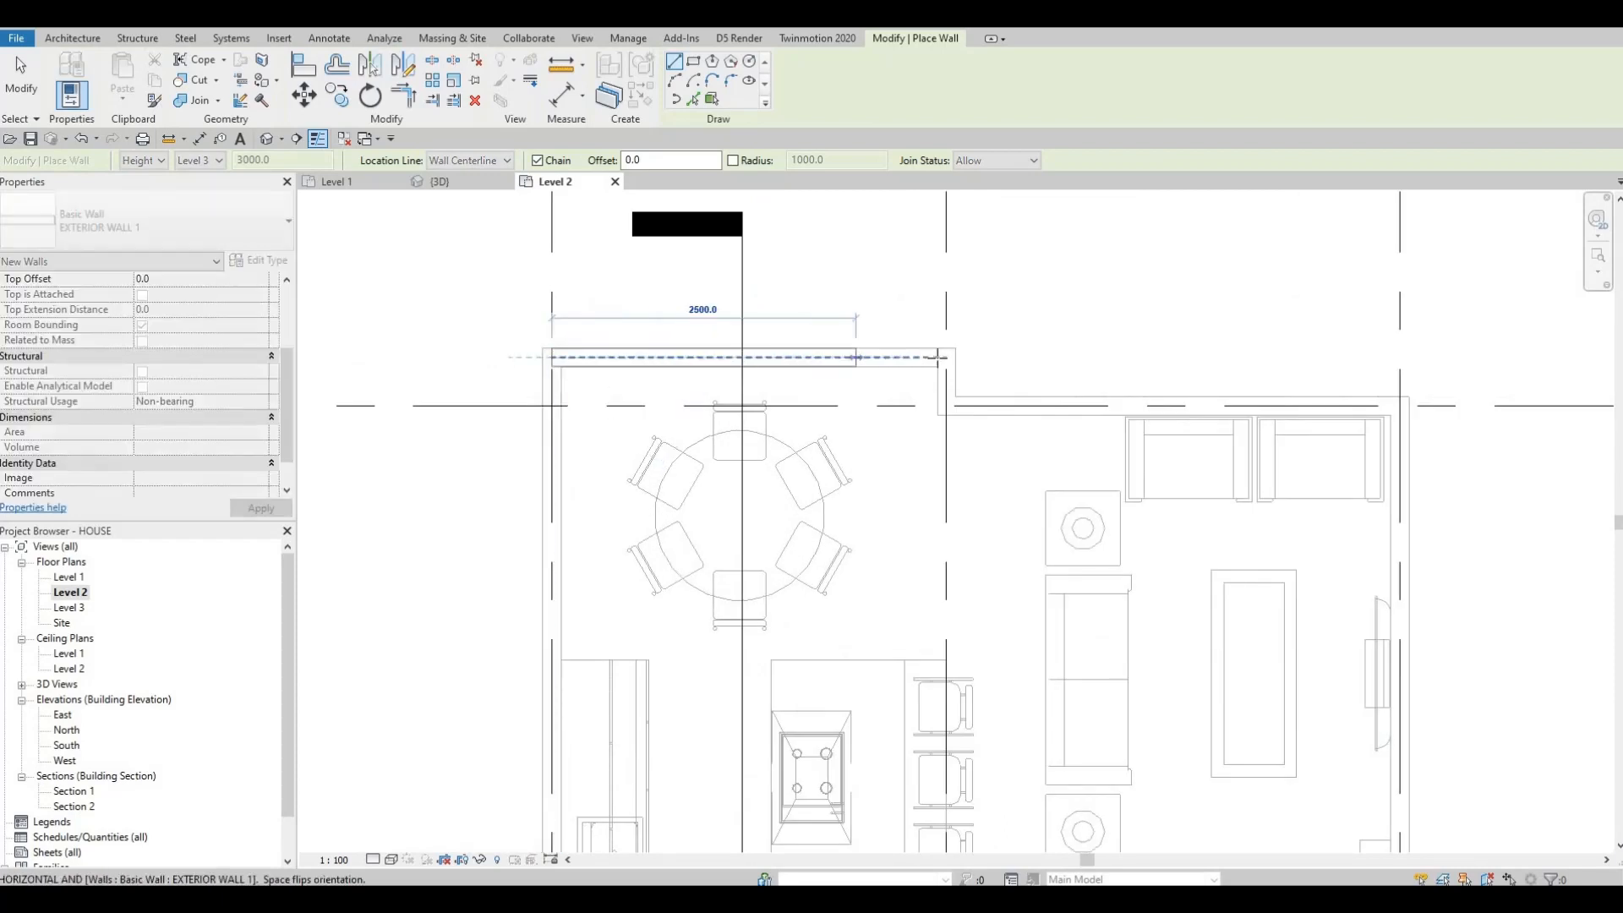
left_click(946, 357)
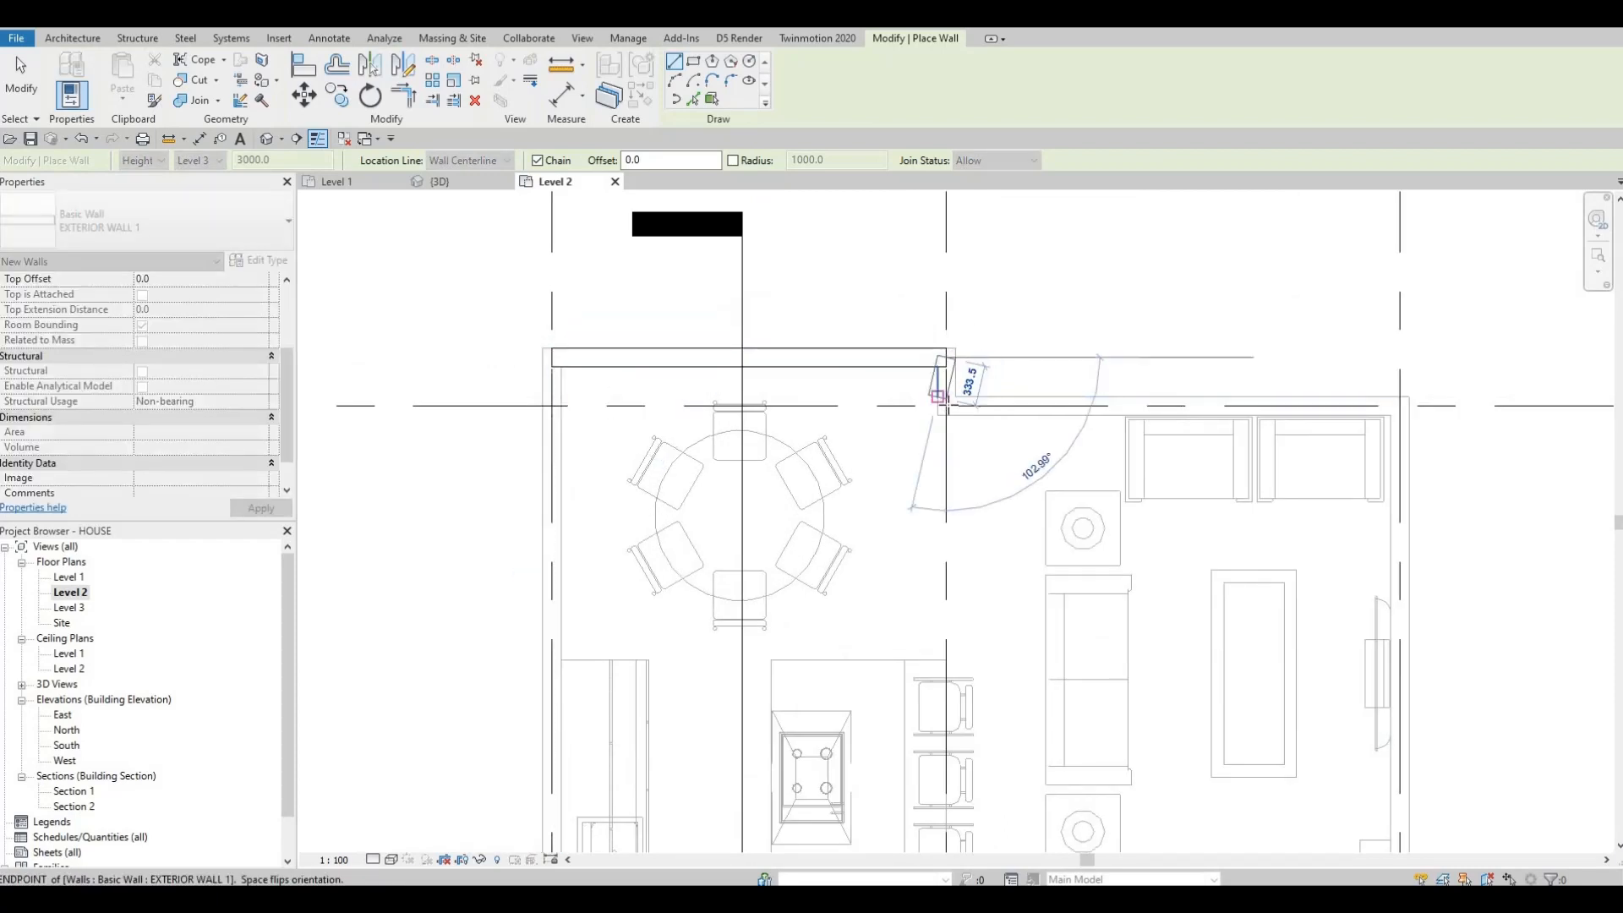
left_click(946, 406)
Step: Continue the wall chain along the top edge to the right-hand corner, then down the right side of the outline
middle_click_drag(1110, 399, 819, 391)
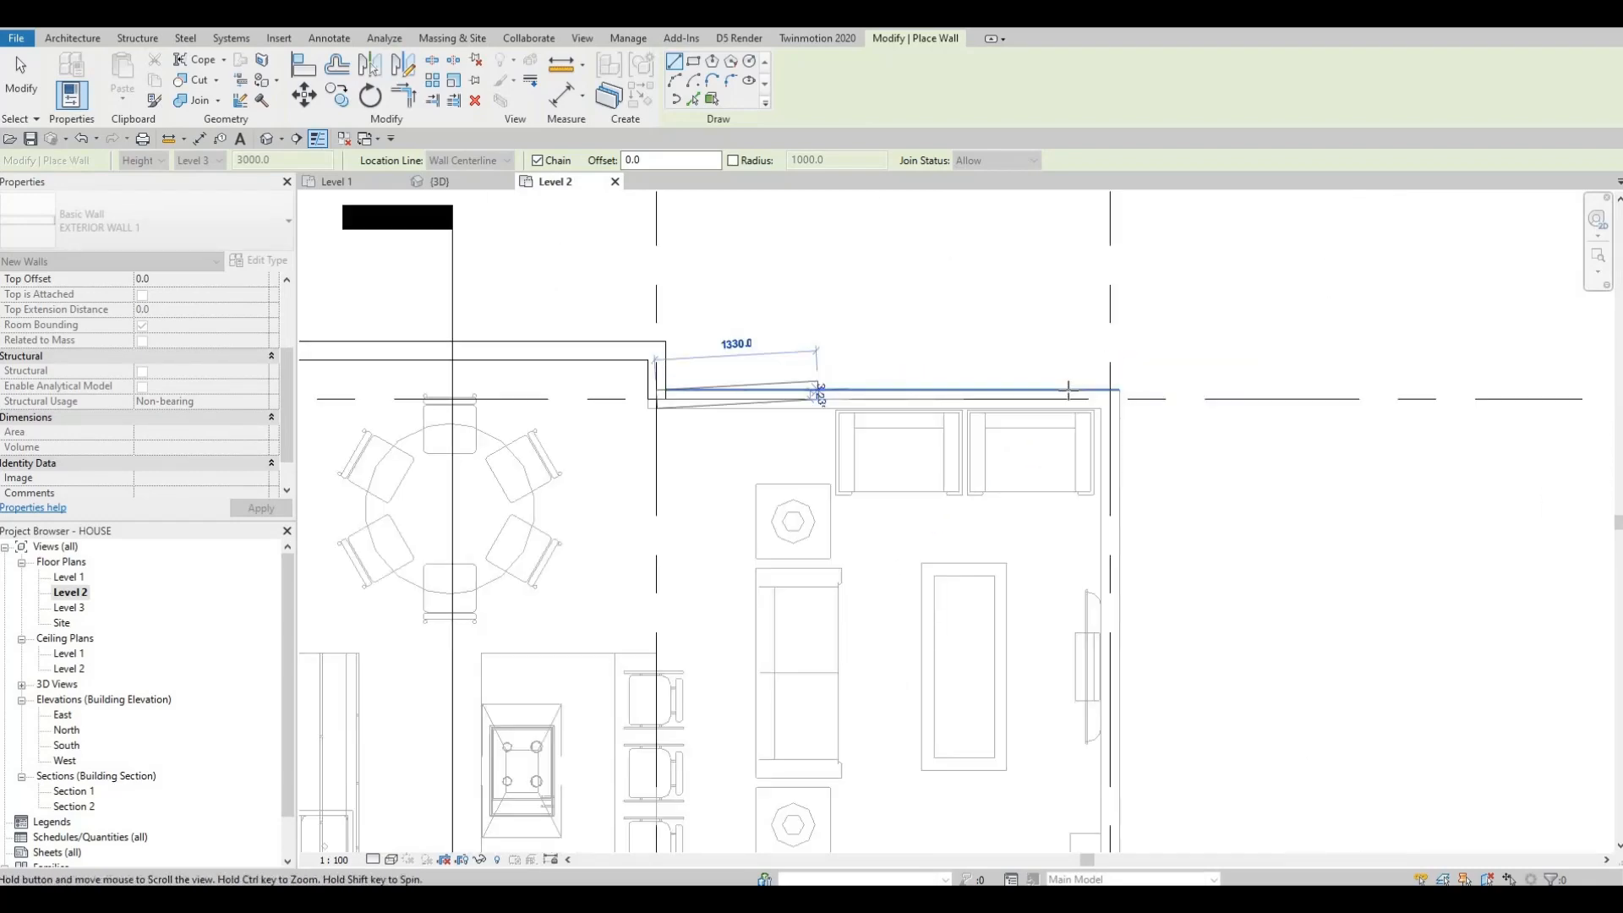
scroll(1120, 395, "up", 2)
left_click(1095, 398)
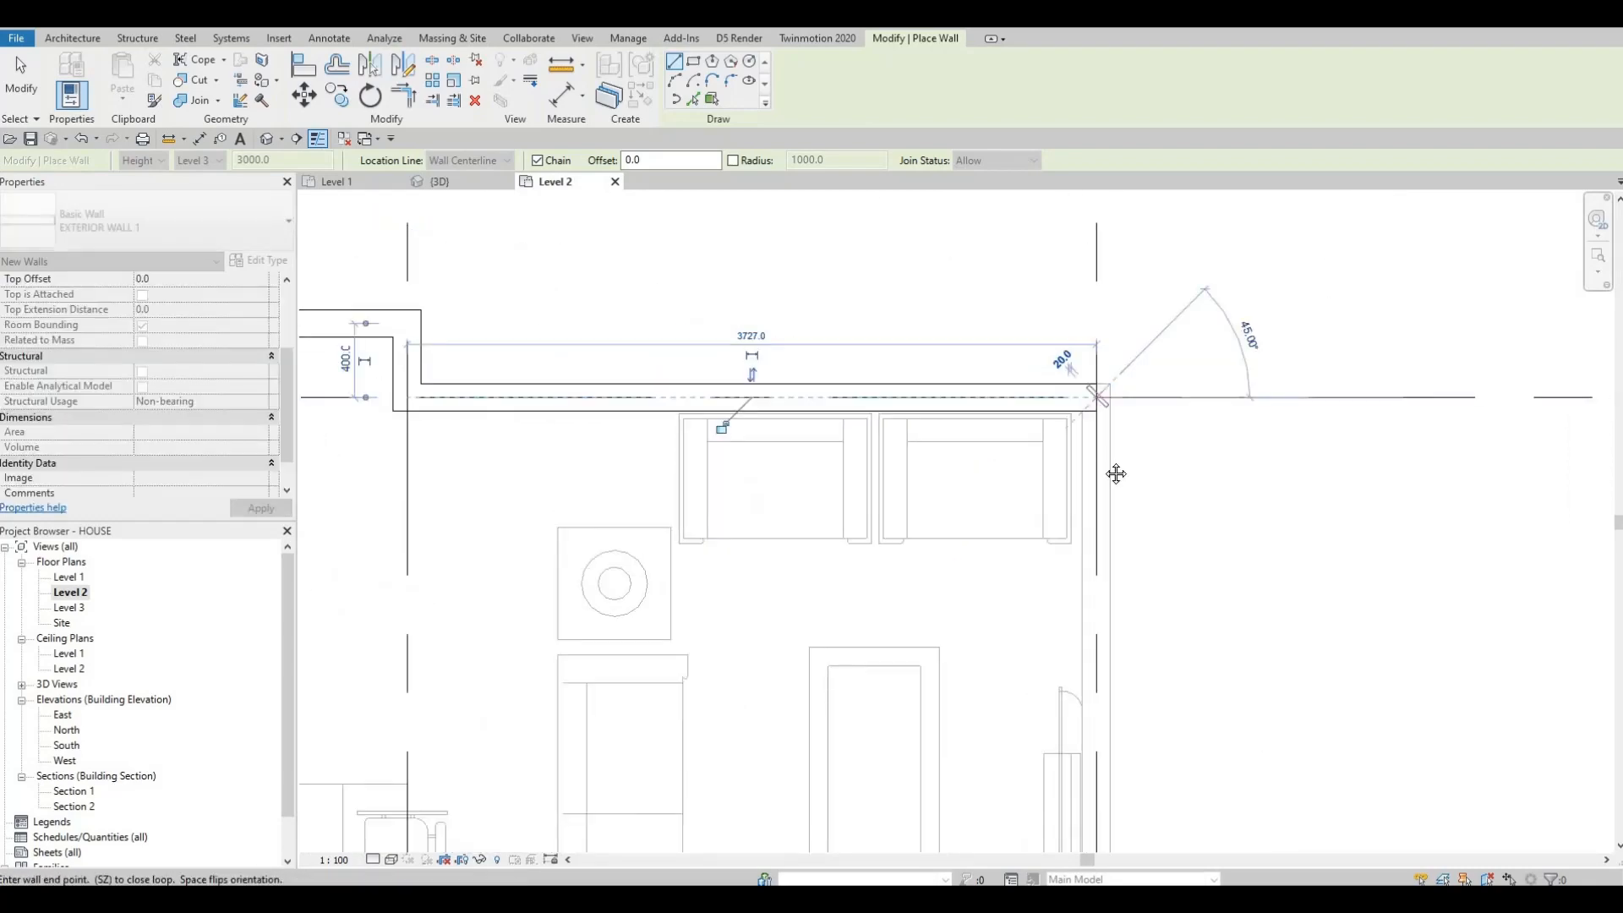
scroll(1053, 578, "down", 4)
scroll(1041, 390, "down", 3)
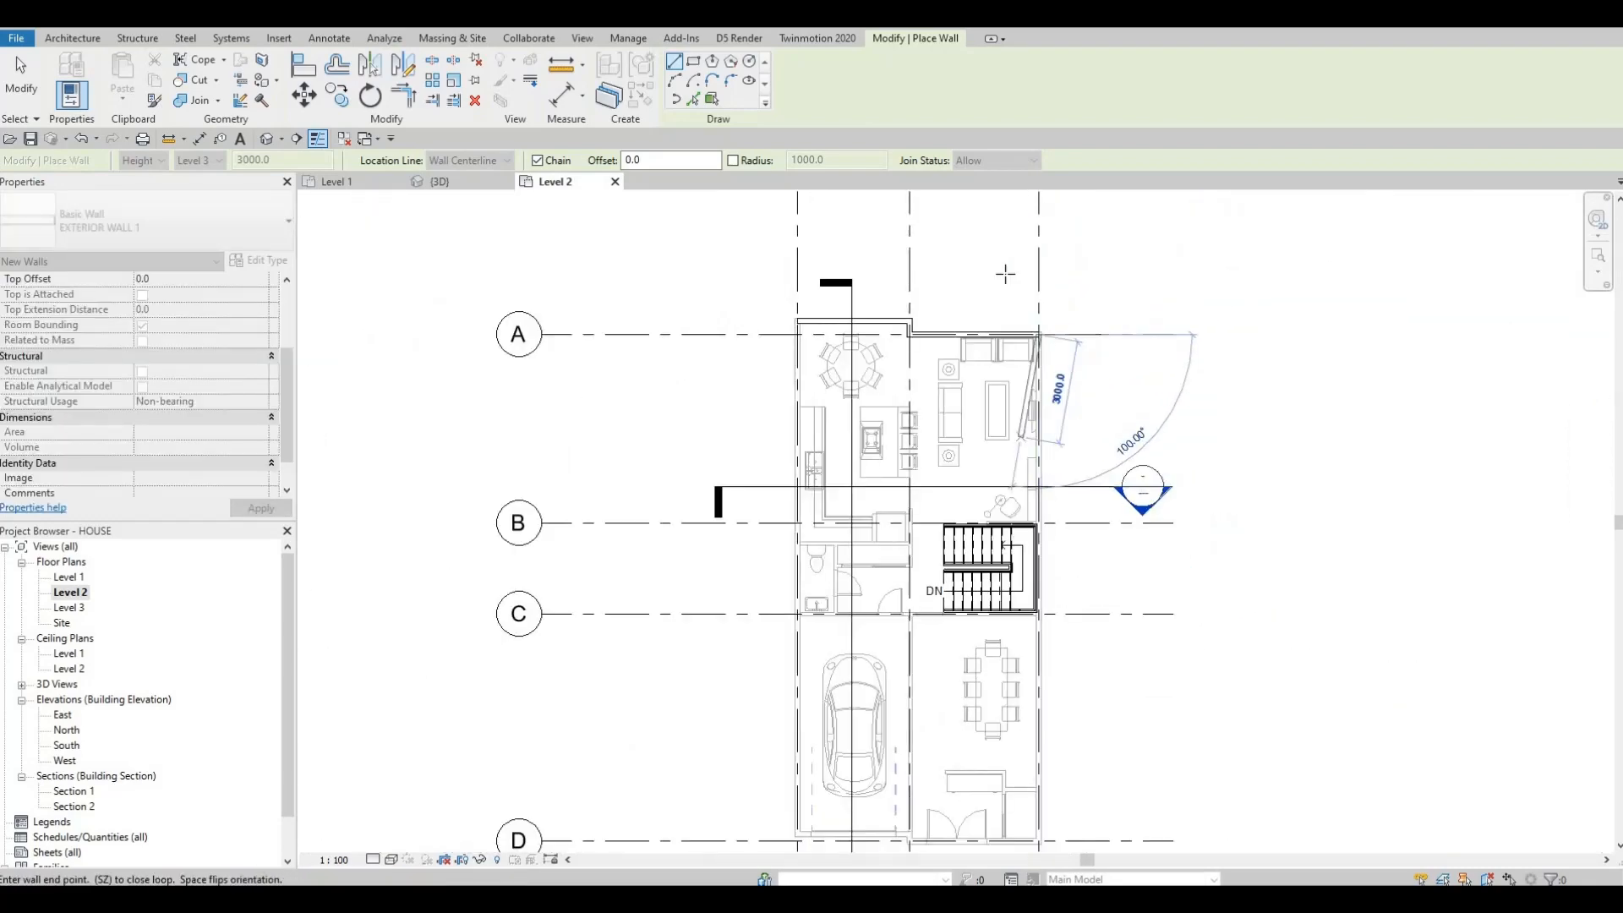
middle_click_drag(1053, 577, 1005, 269)
scroll(985, 554, "up", 3)
scroll(971, 589, "up", 4)
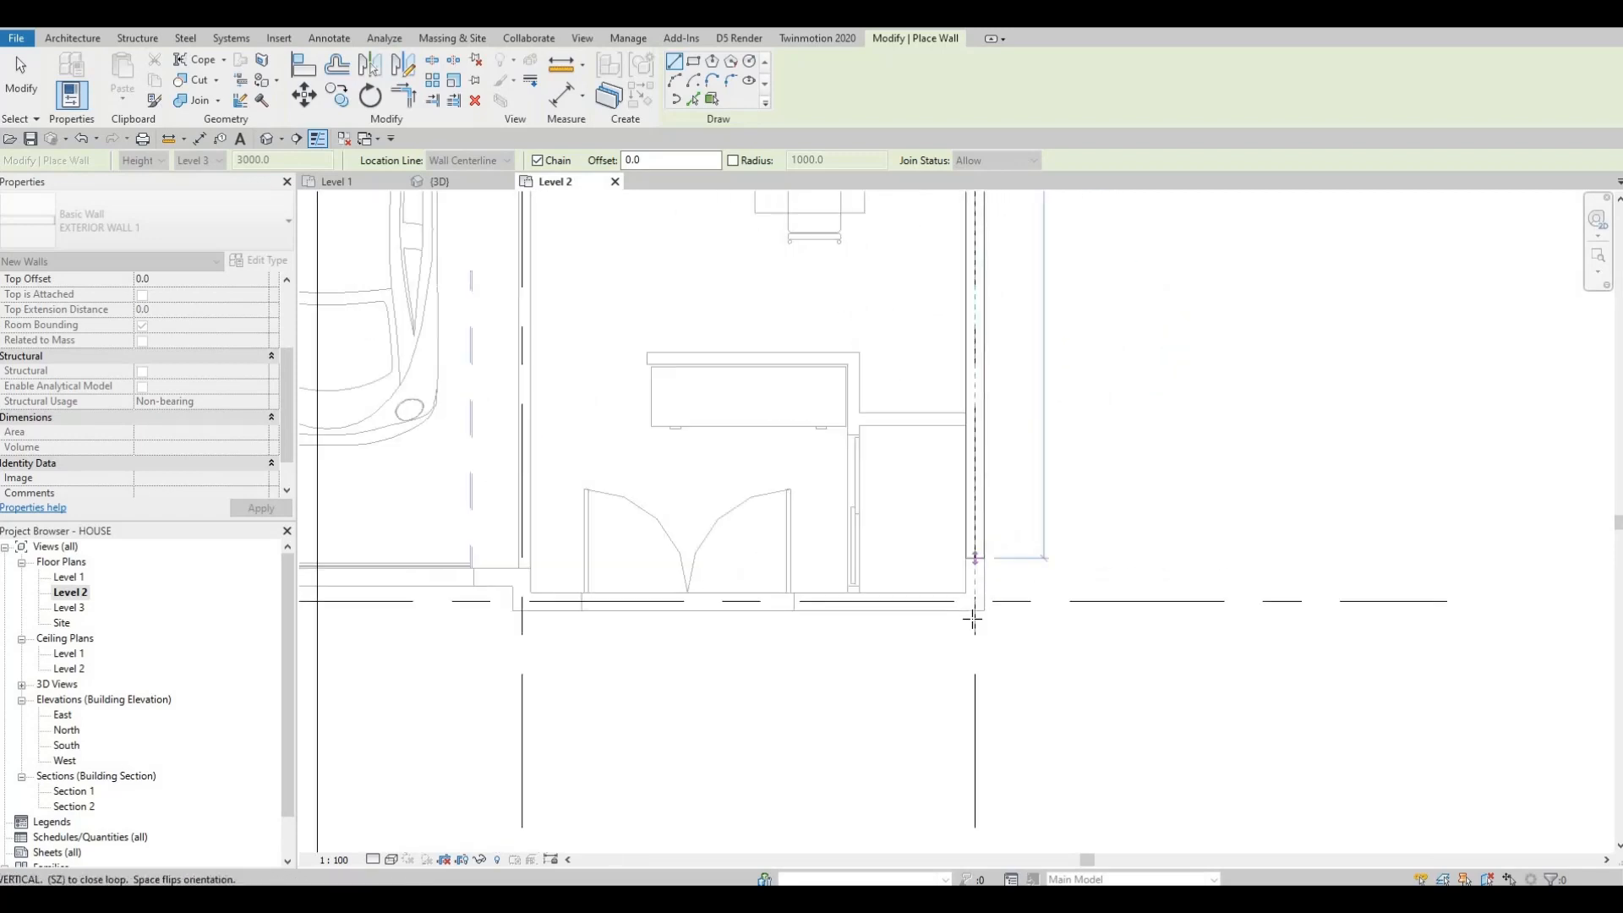
left_click(974, 620)
middle_click_drag(807, 581, 1137, 550)
scroll(1099, 554, "down", 1)
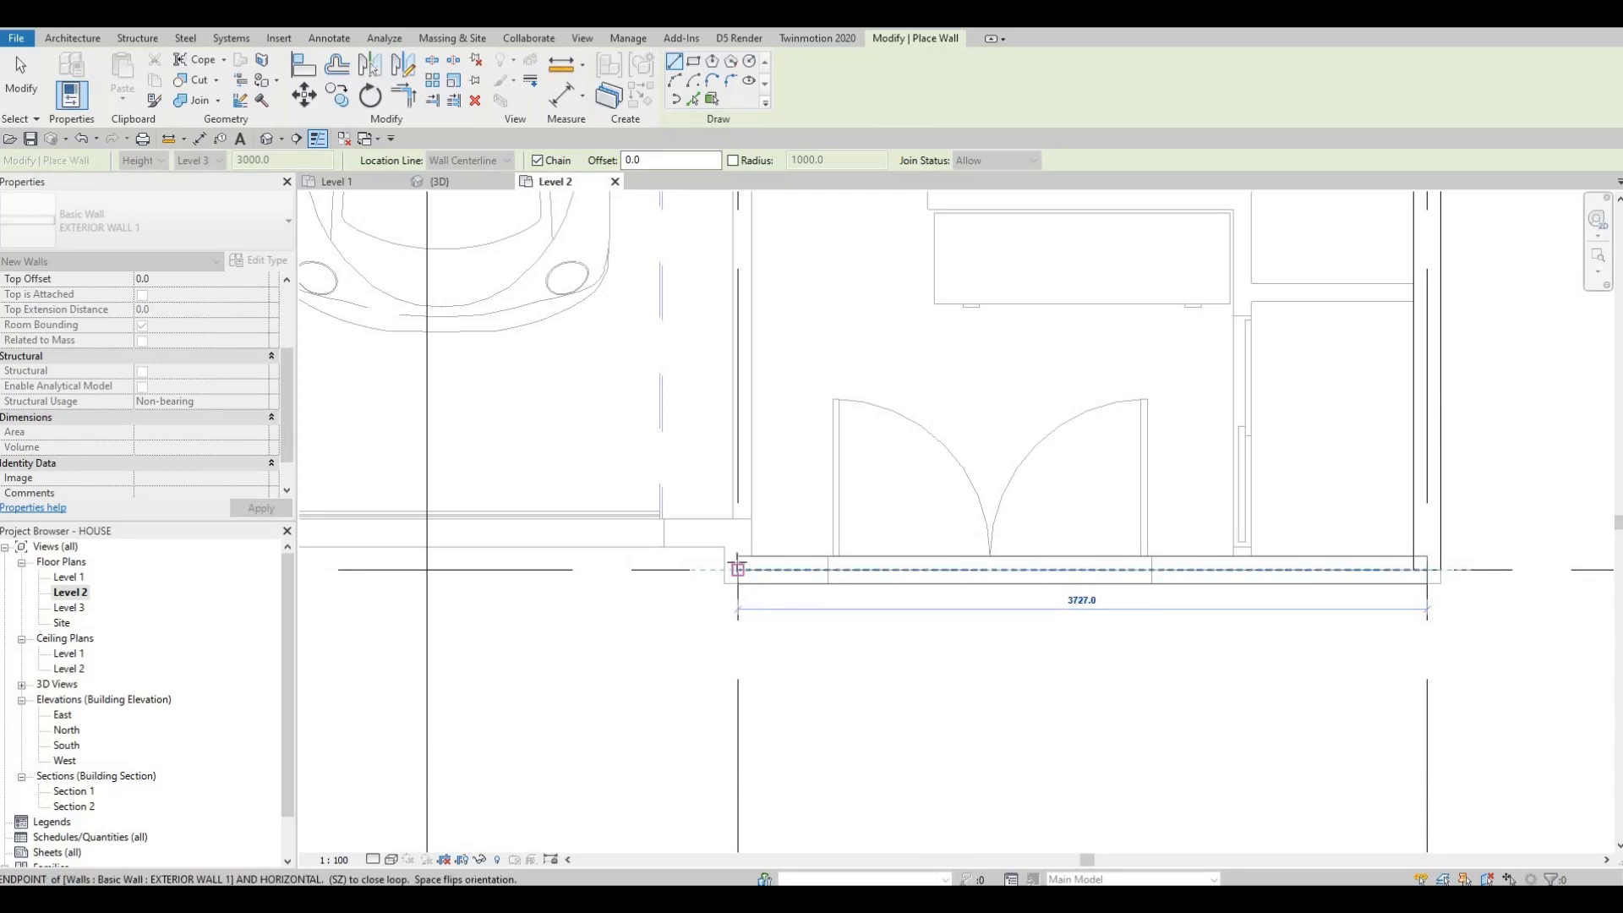
Step: Continue the wall chain along the bottom edge, with a short step up, to the lower-left corner
left_click(737, 570)
left_click(738, 533)
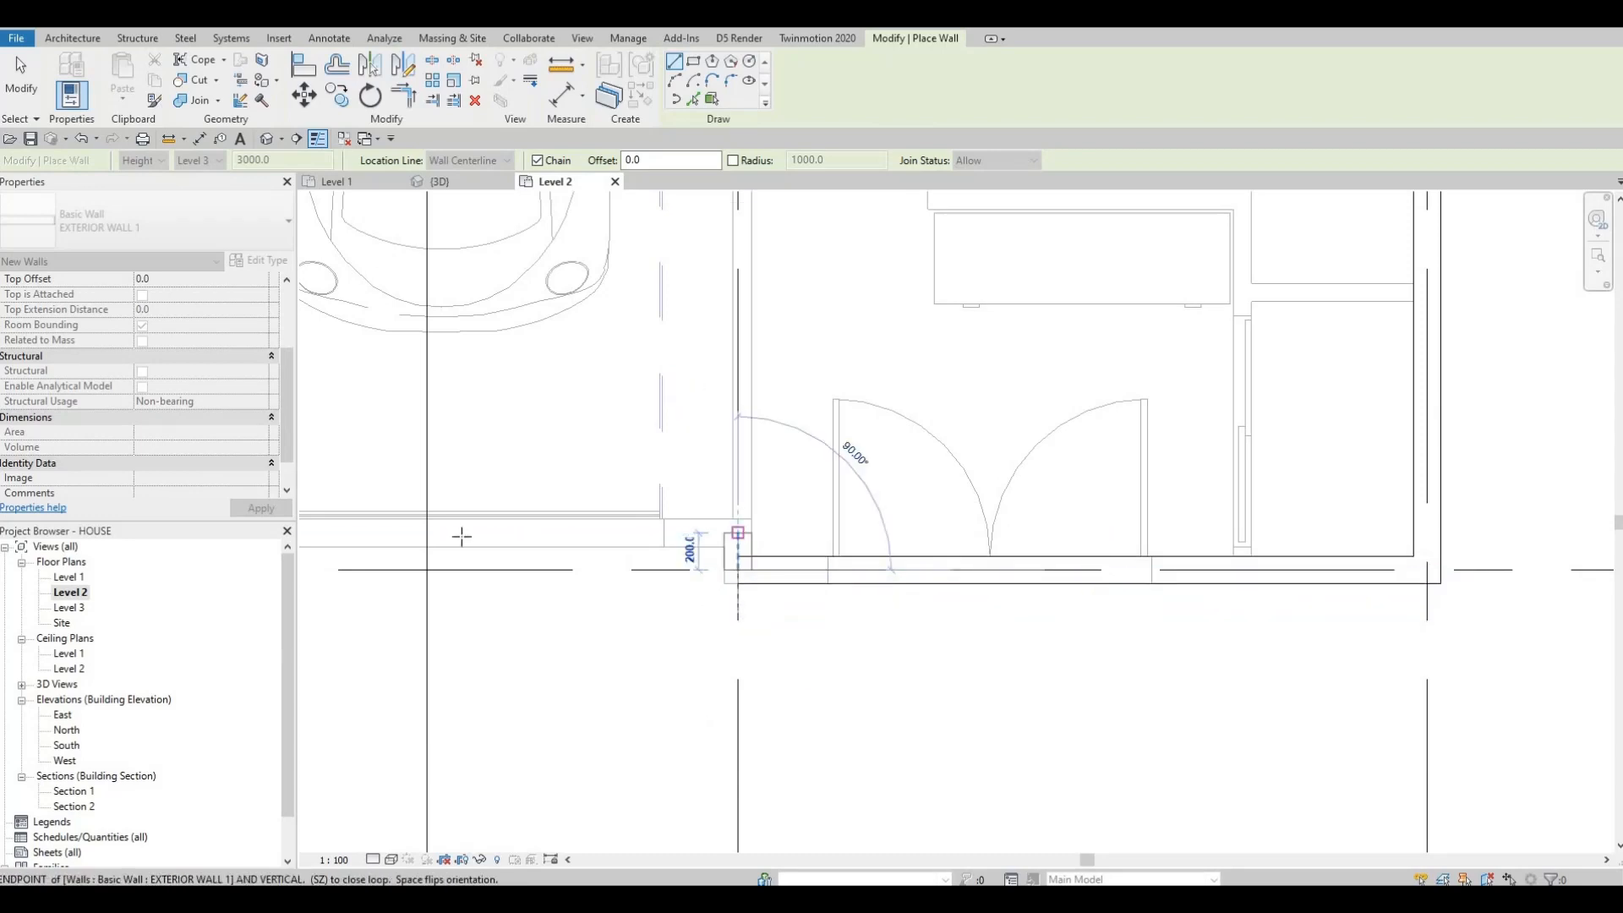
scroll(460, 536, "up", 1)
middle_click_drag(460, 536, 941, 540)
left_click(571, 535)
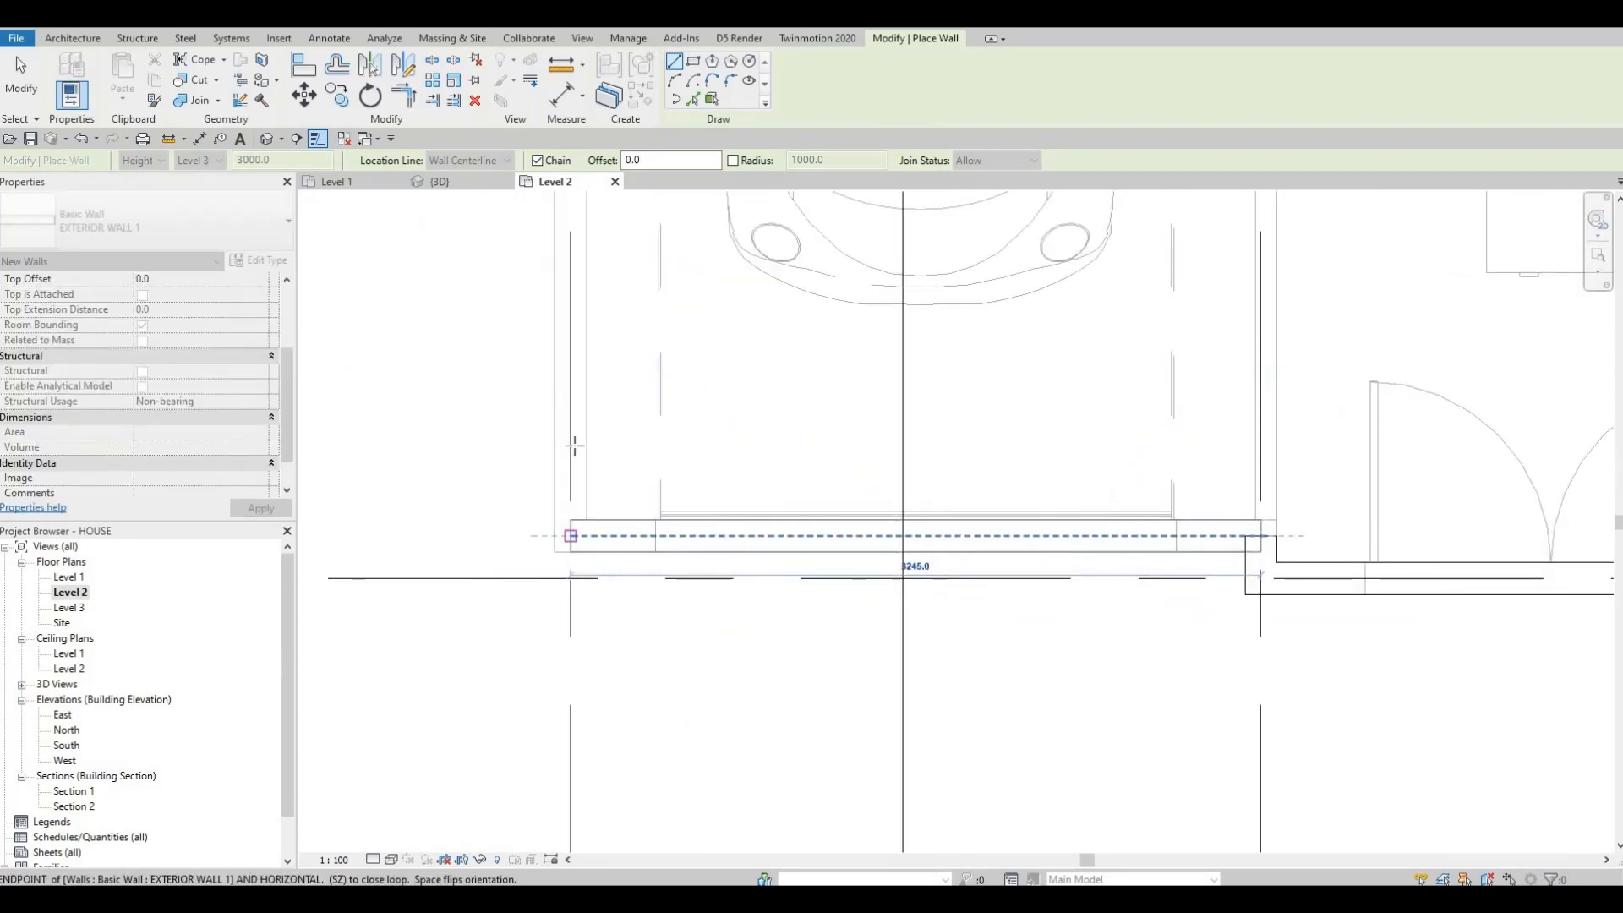
Step: Close the wall loop up the left side to the starting corner and exit the wall tool
scroll(569, 372, "down", 3)
middle_click_drag(576, 453, 594, 675)
scroll(578, 546, "down", 4)
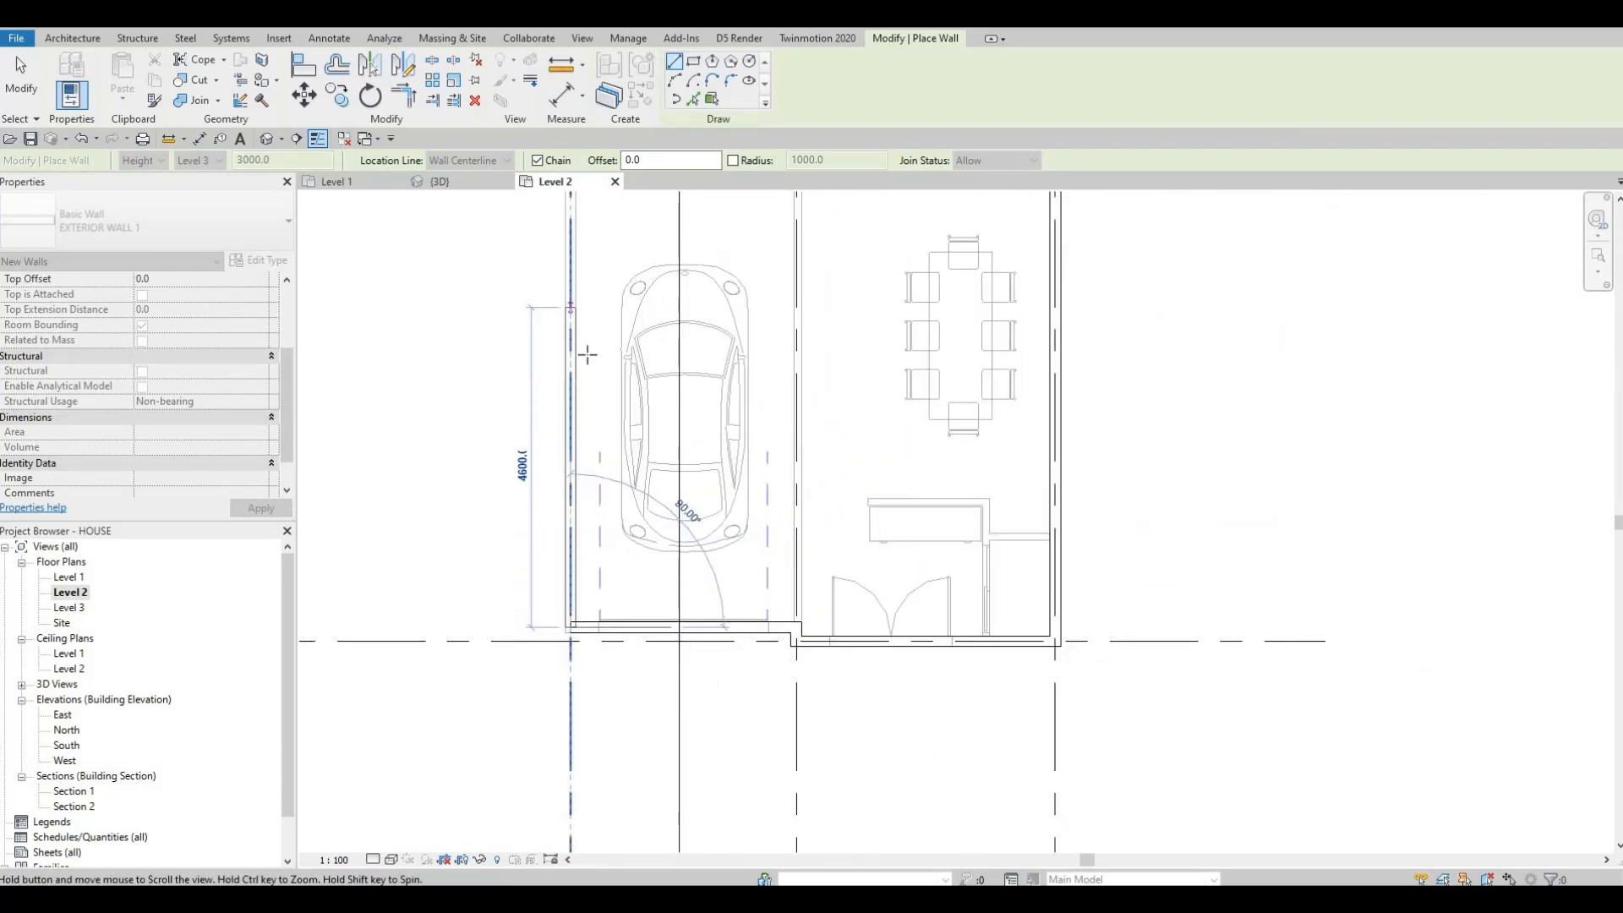
scroll(587, 351, "down", 2)
middle_click_drag(586, 329, 611, 736)
middle_click_drag(590, 219, 591, 502)
scroll(625, 477, "up", 3)
scroll(565, 489, "up", 3)
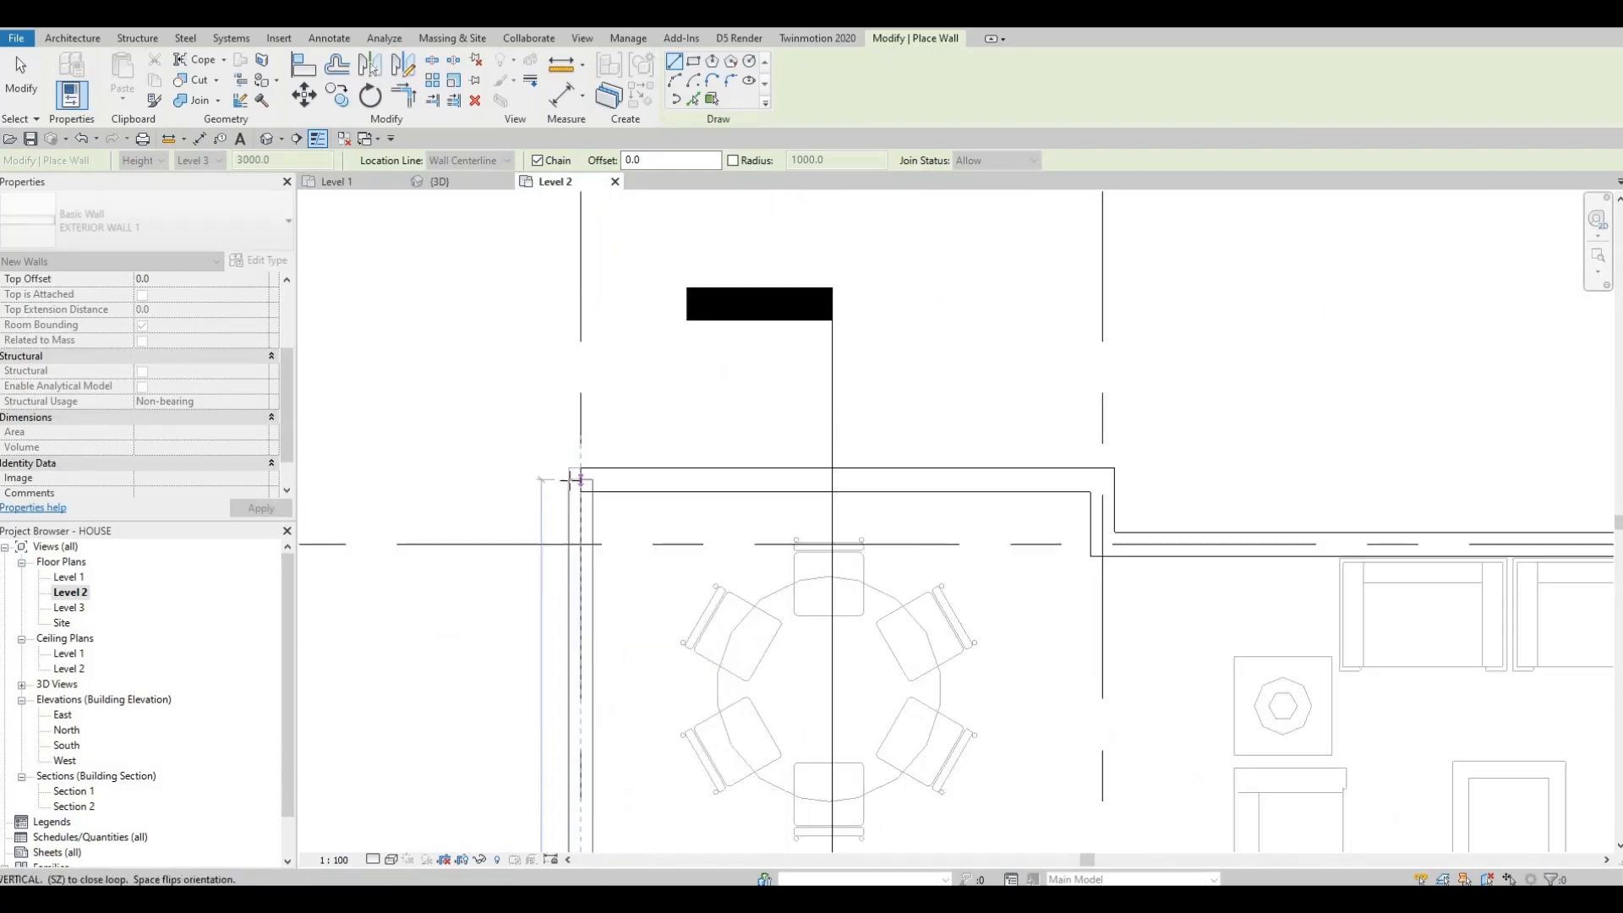
left_click(581, 479)
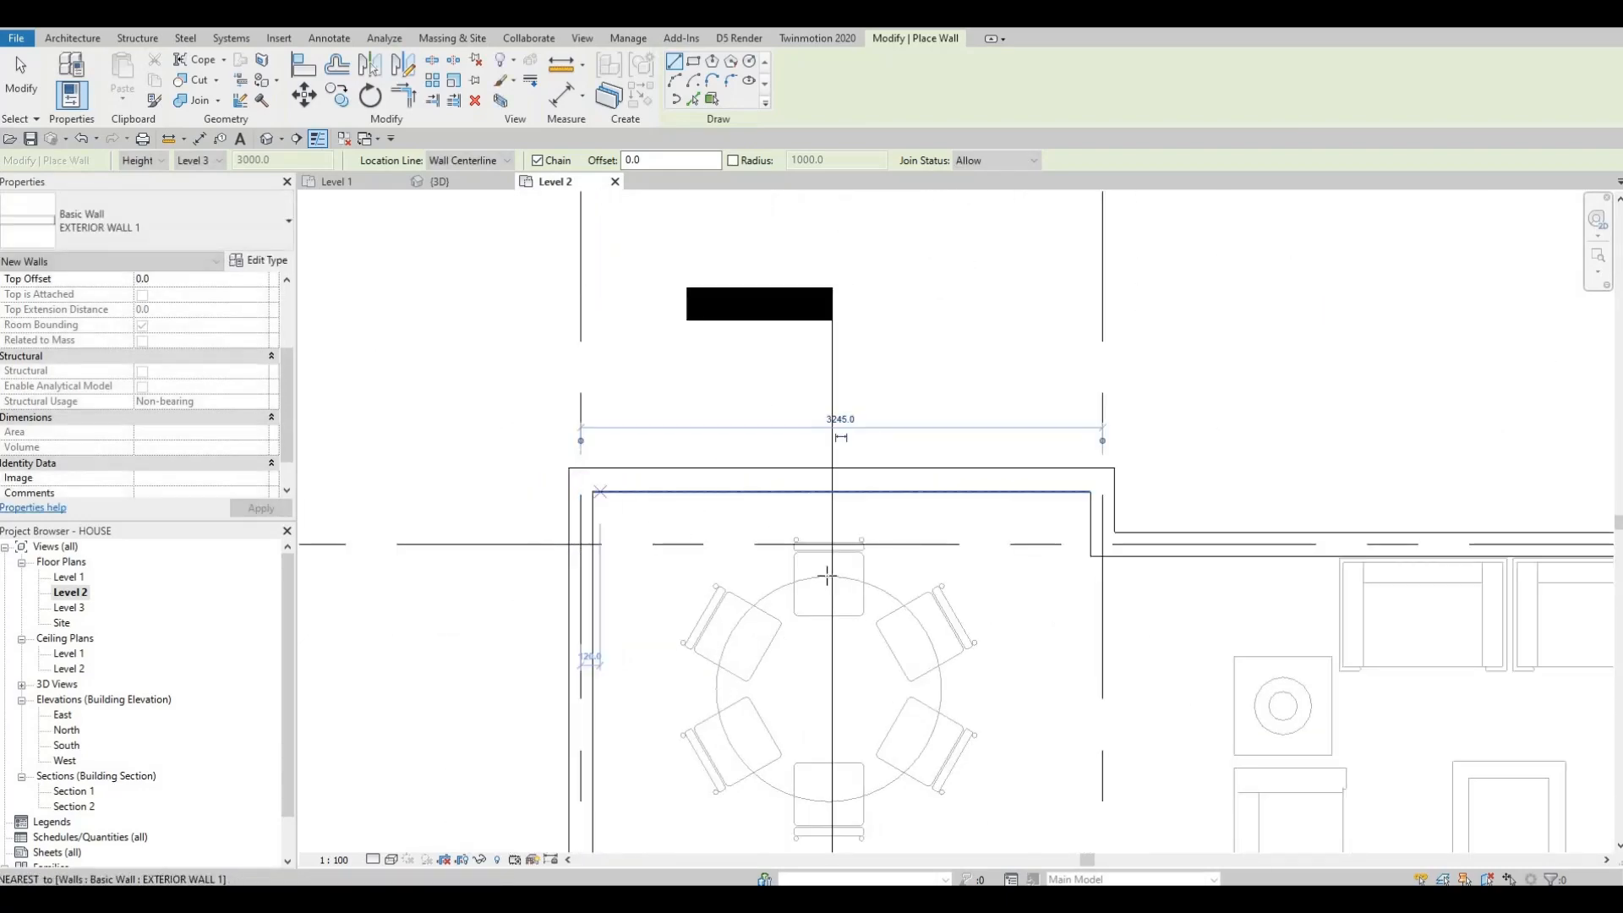
key("Escape")
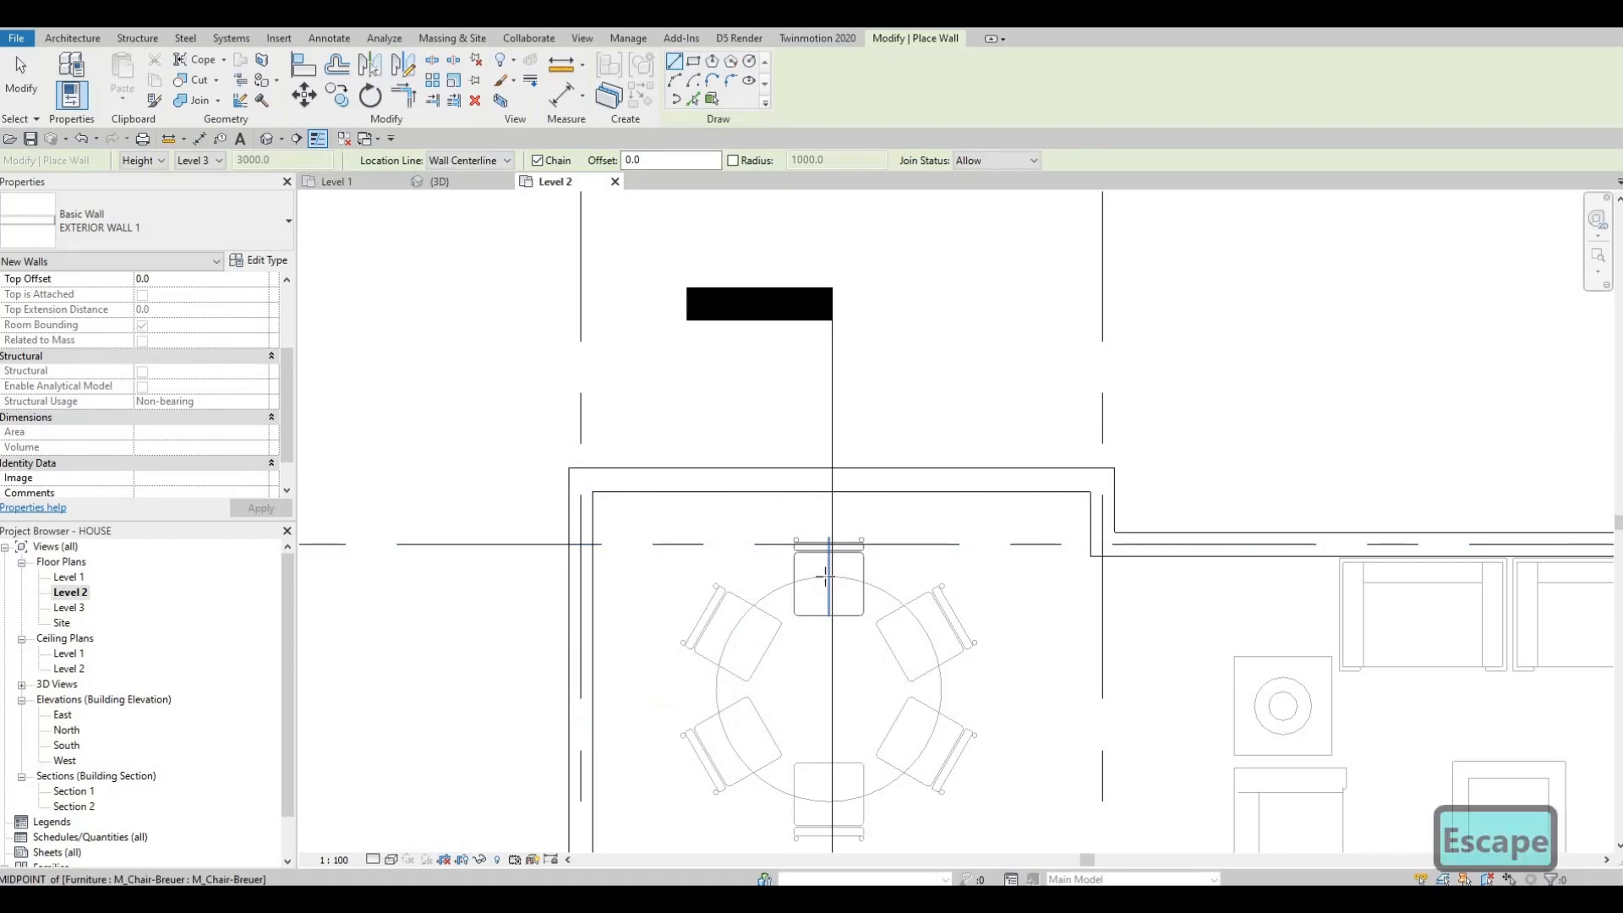
key("Escape")
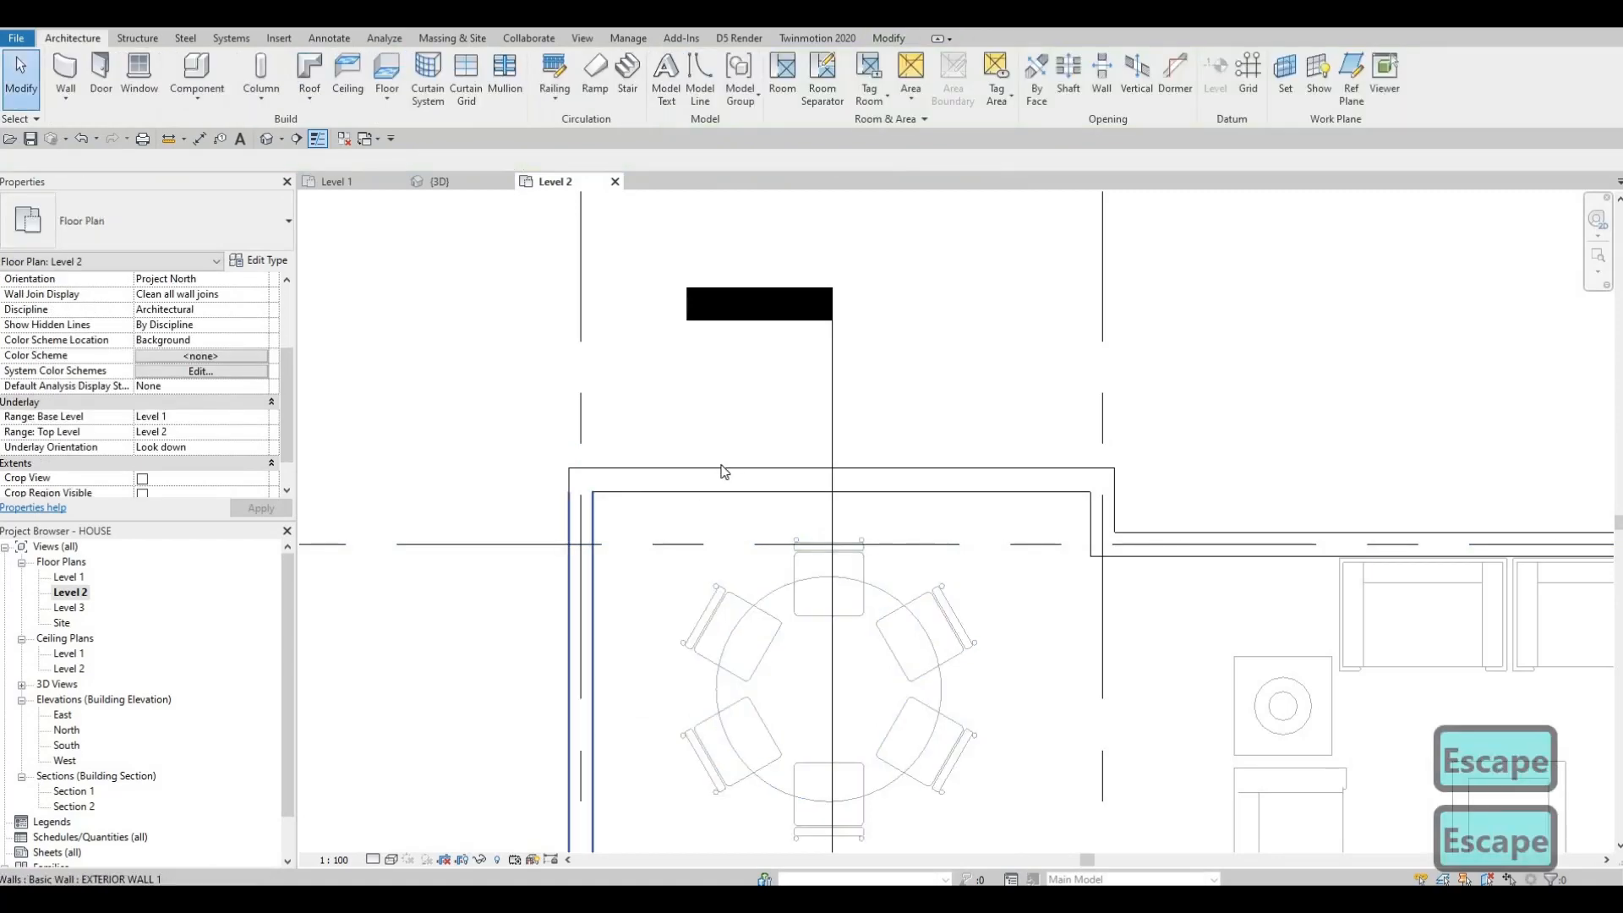
Step: Set the view's Underlay base level to None to hide the lower floor
scroll(783, 537, "down", 3)
scroll(651, 482, "down", 2)
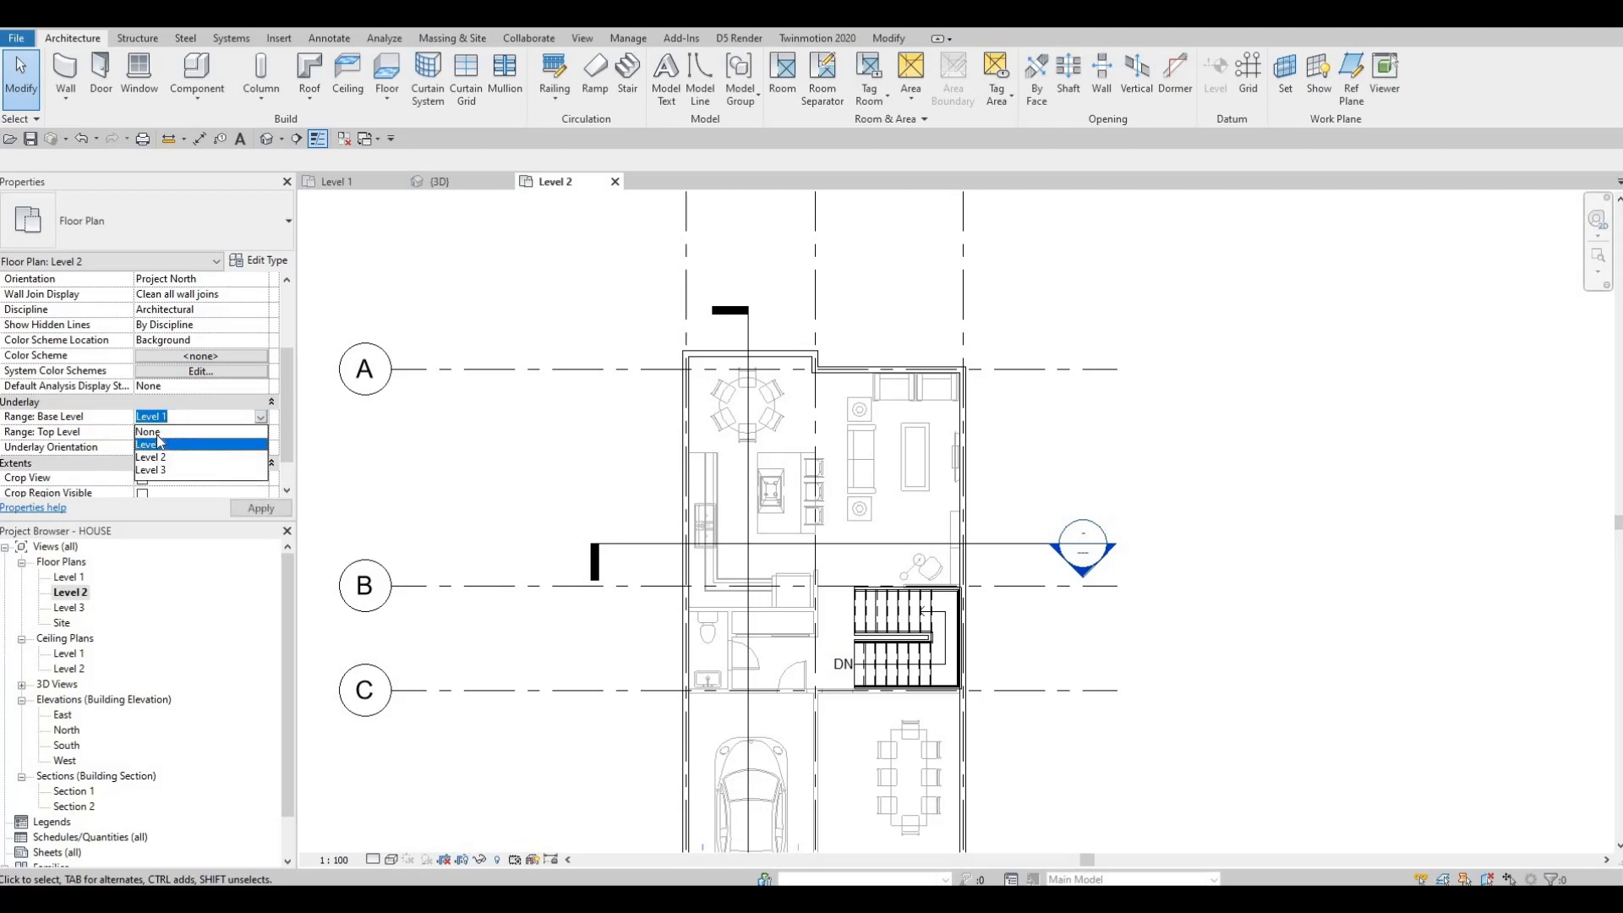
left_click(148, 431)
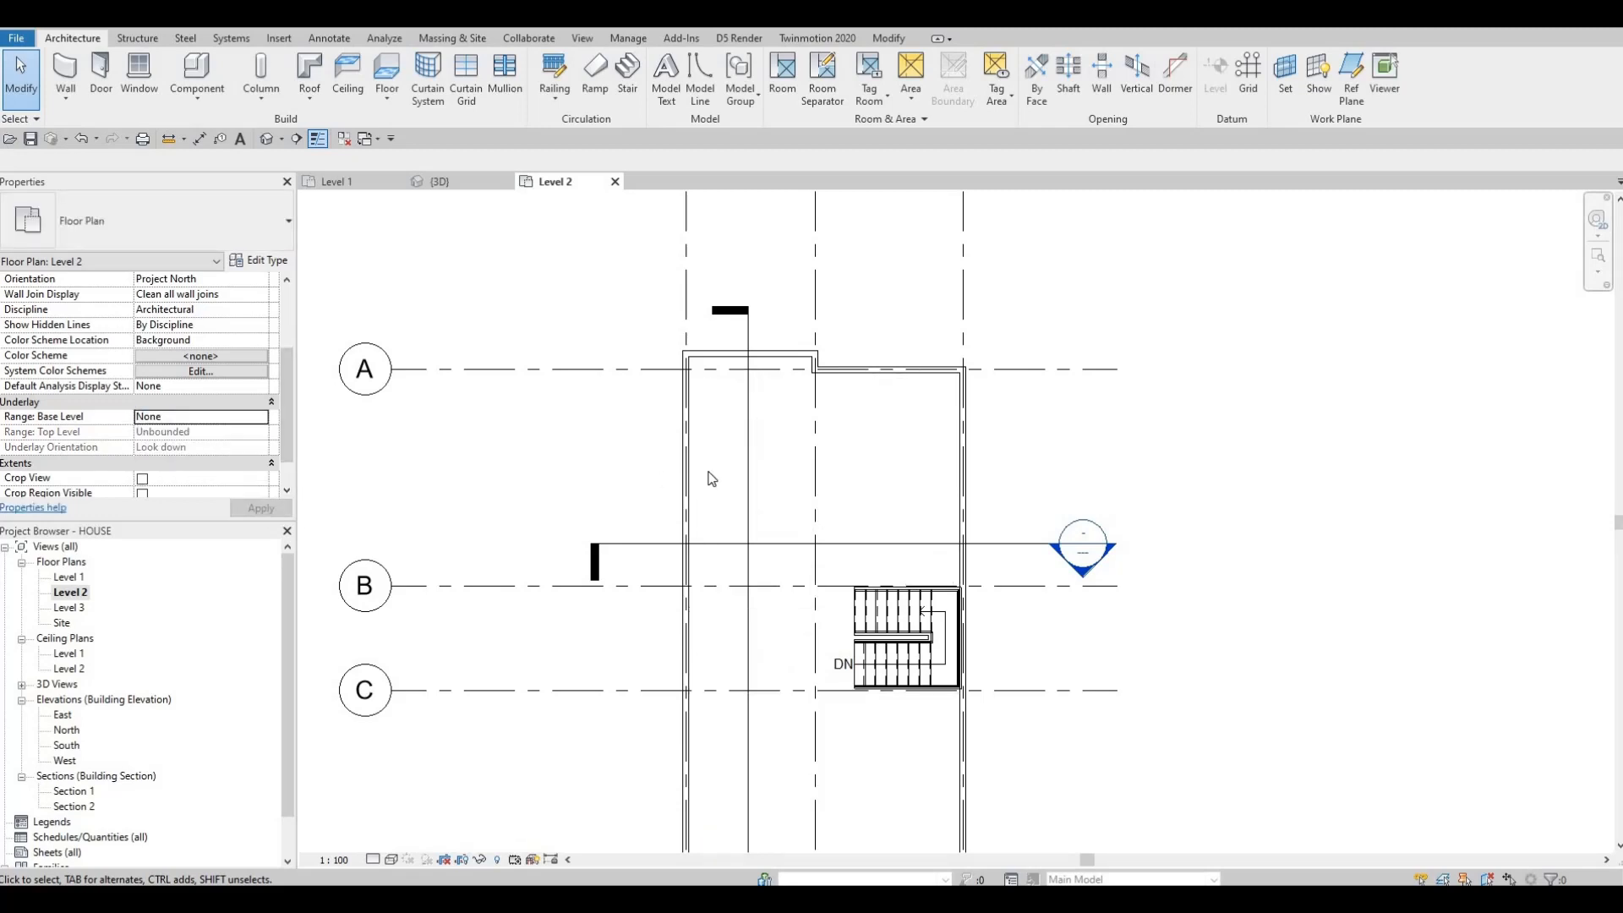
scroll(755, 534, "down", 2)
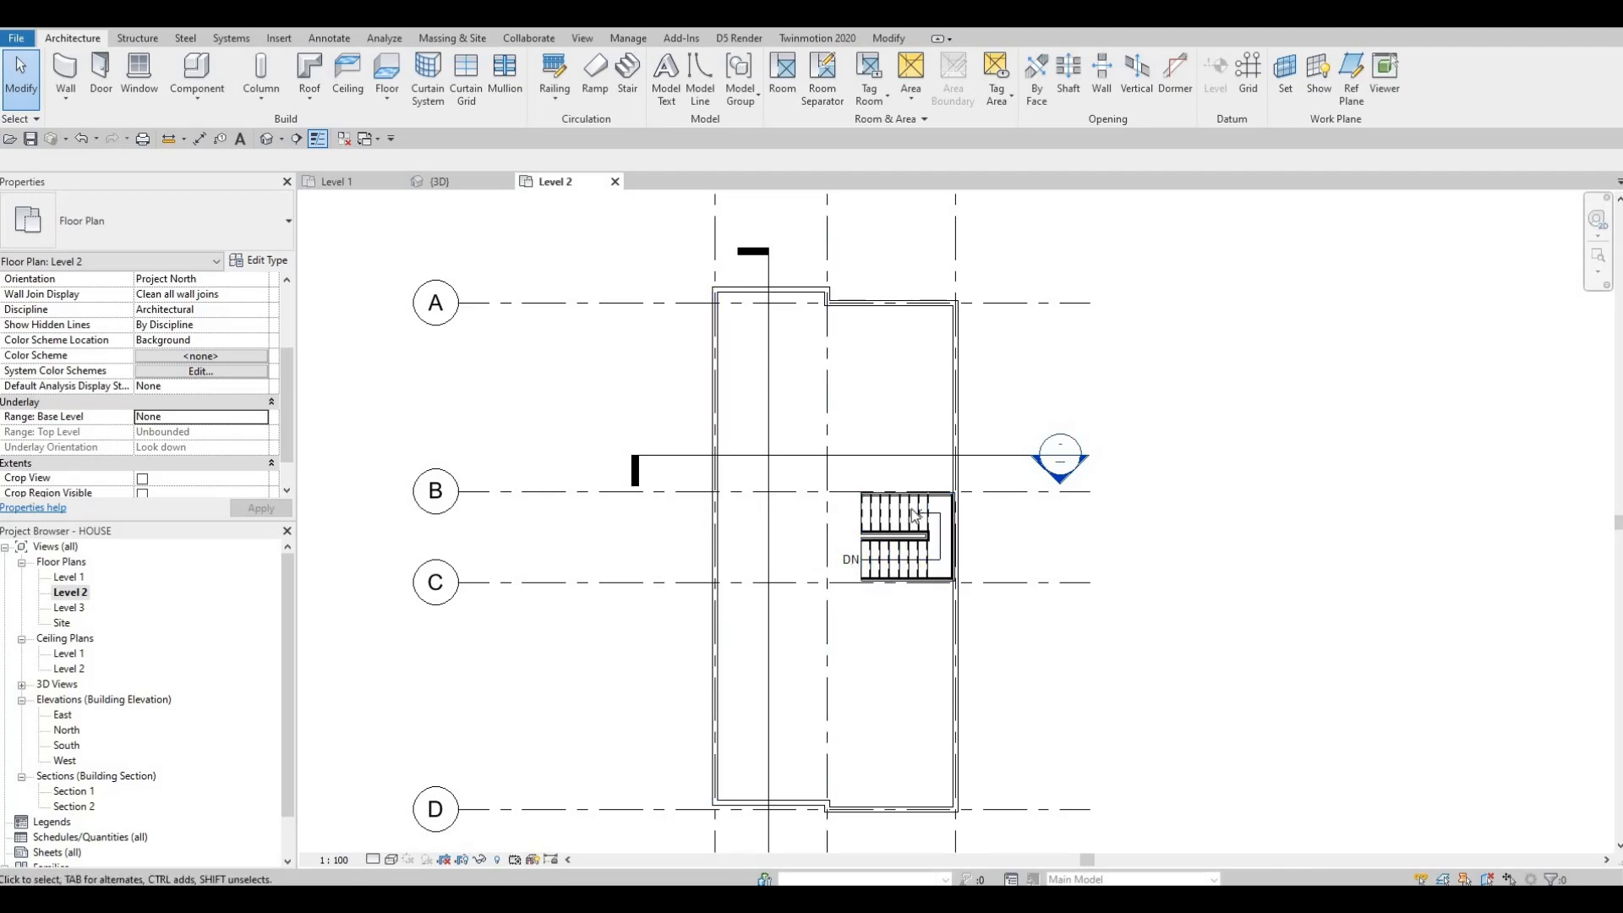
Step: Select the lower-left exterior wall and open its vertical temporary dimension for editing, then cancel
key("F1")
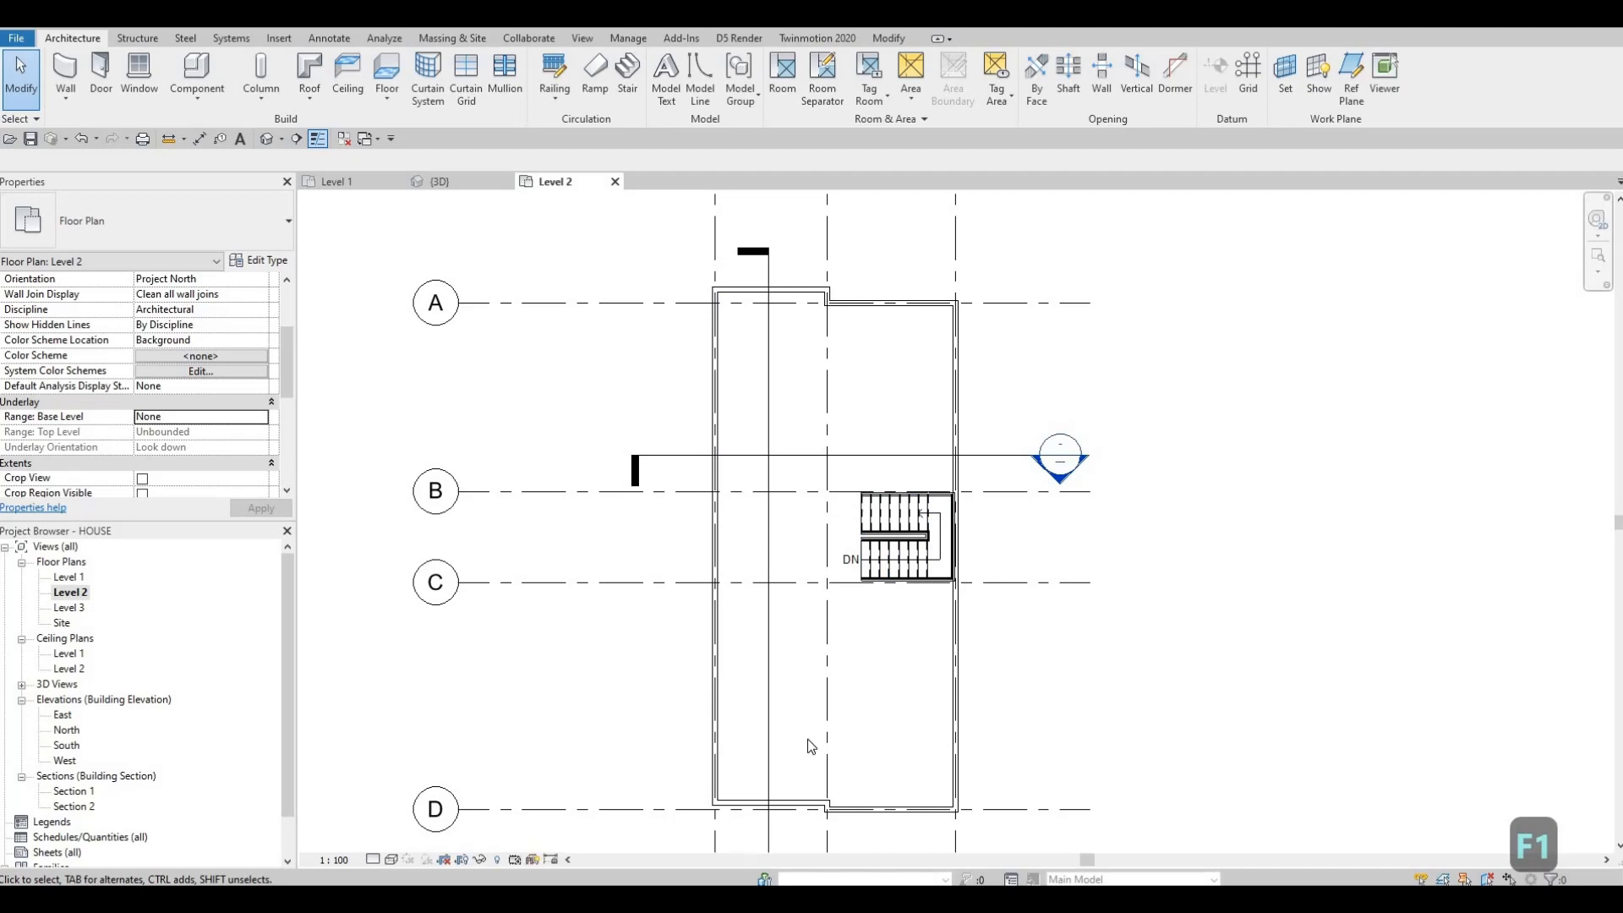
middle_click_drag(750, 828, 770, 686)
scroll(777, 666, "up", 3)
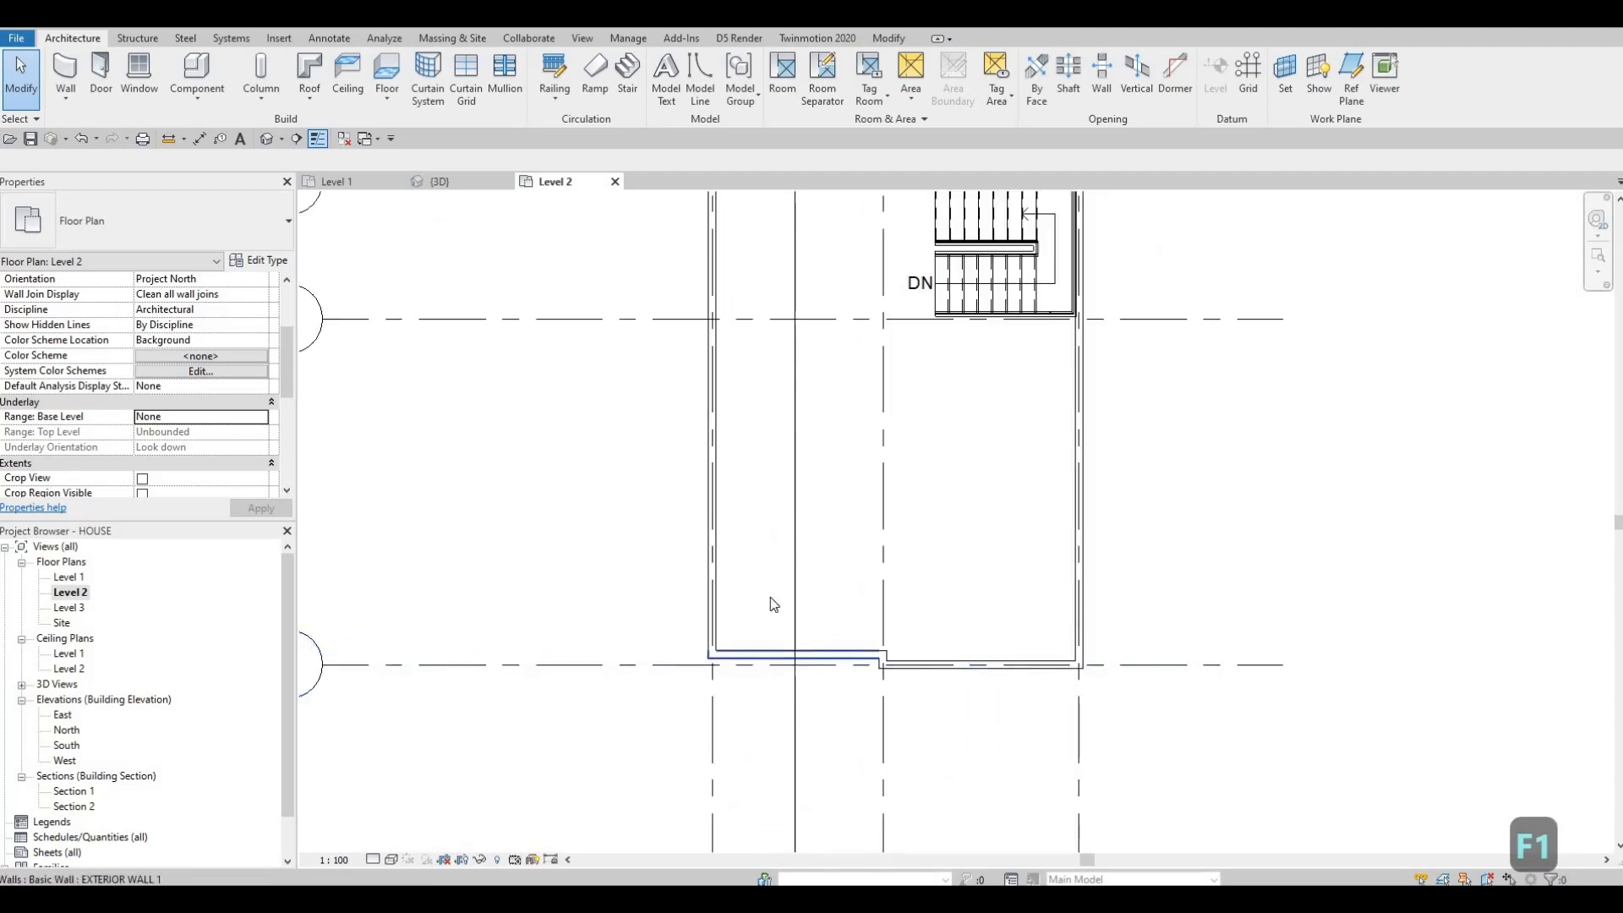
left_click(761, 654)
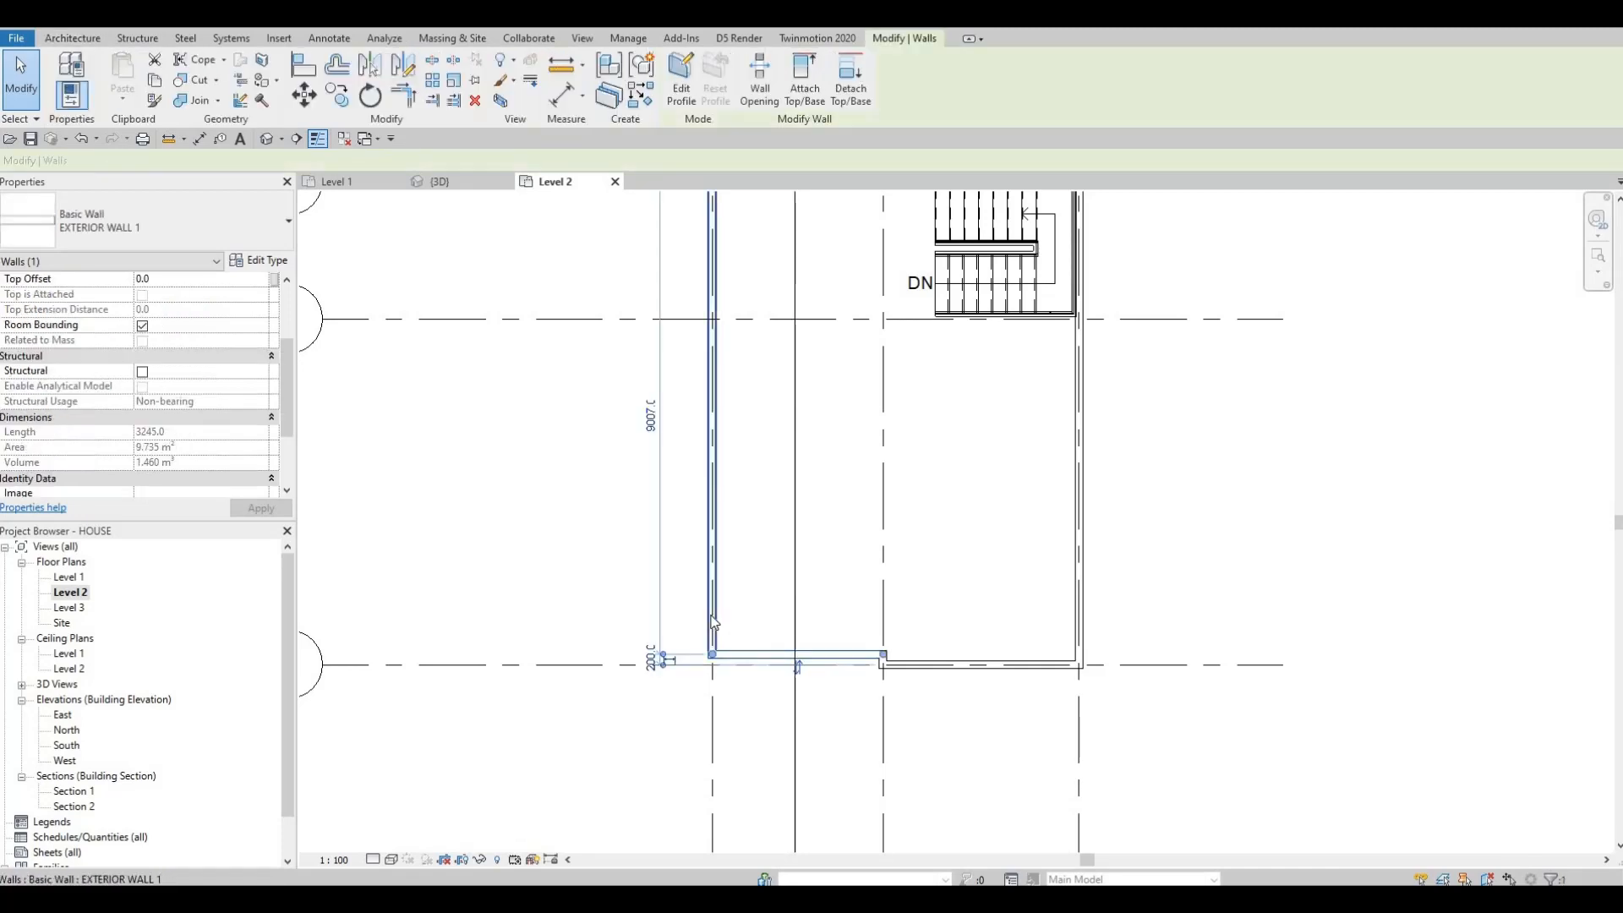
middle_click_drag(728, 541, 736, 567)
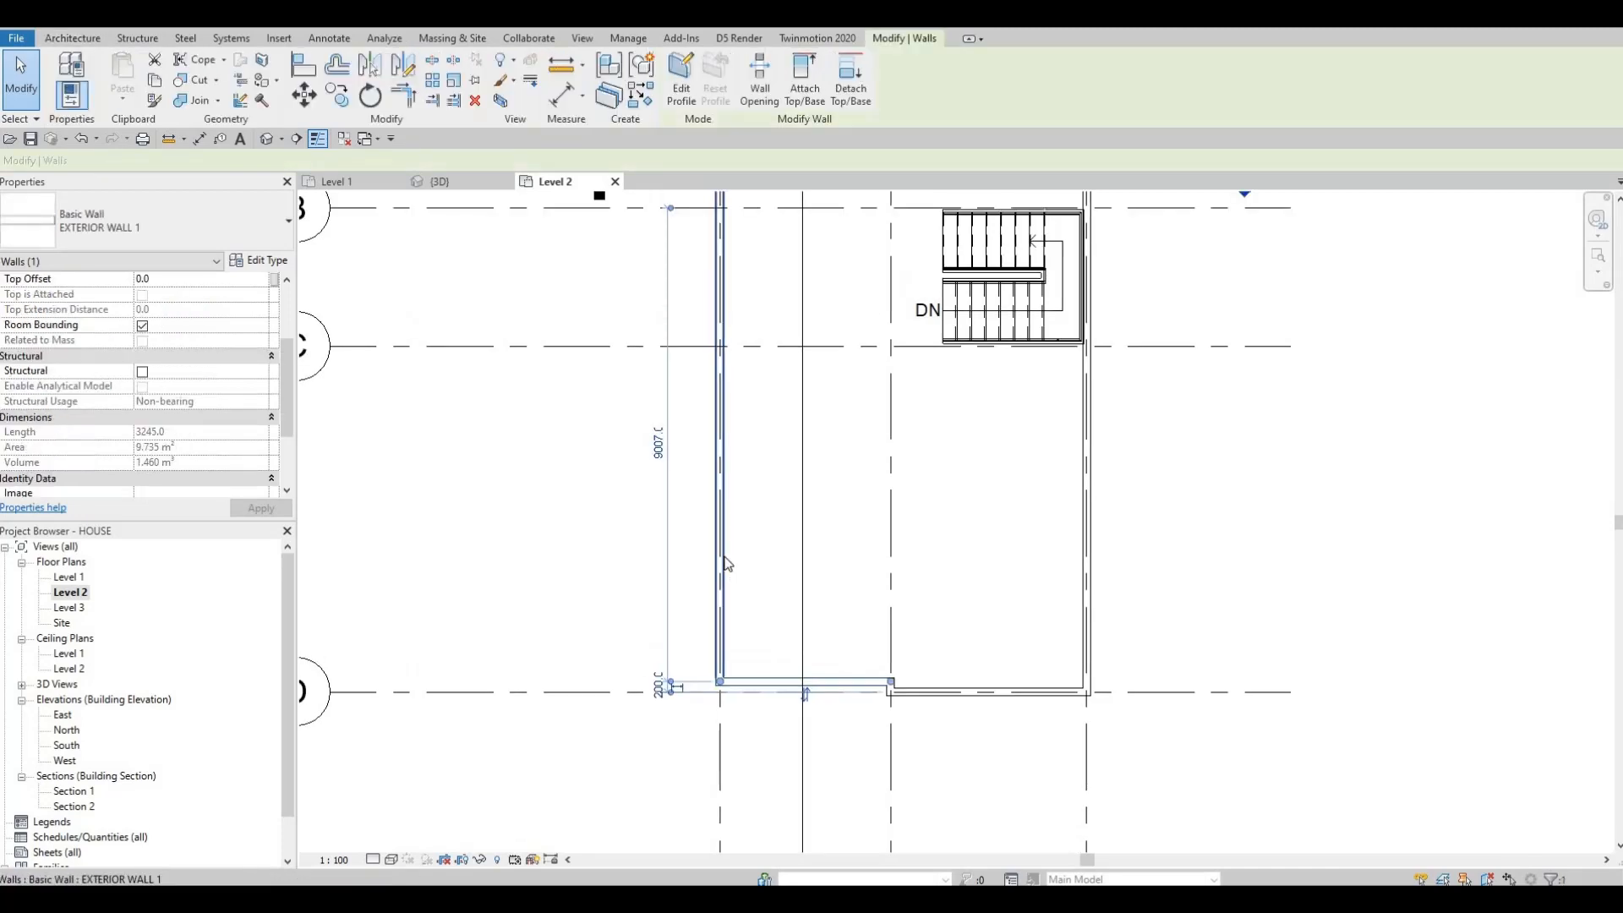
left_click(658, 443)
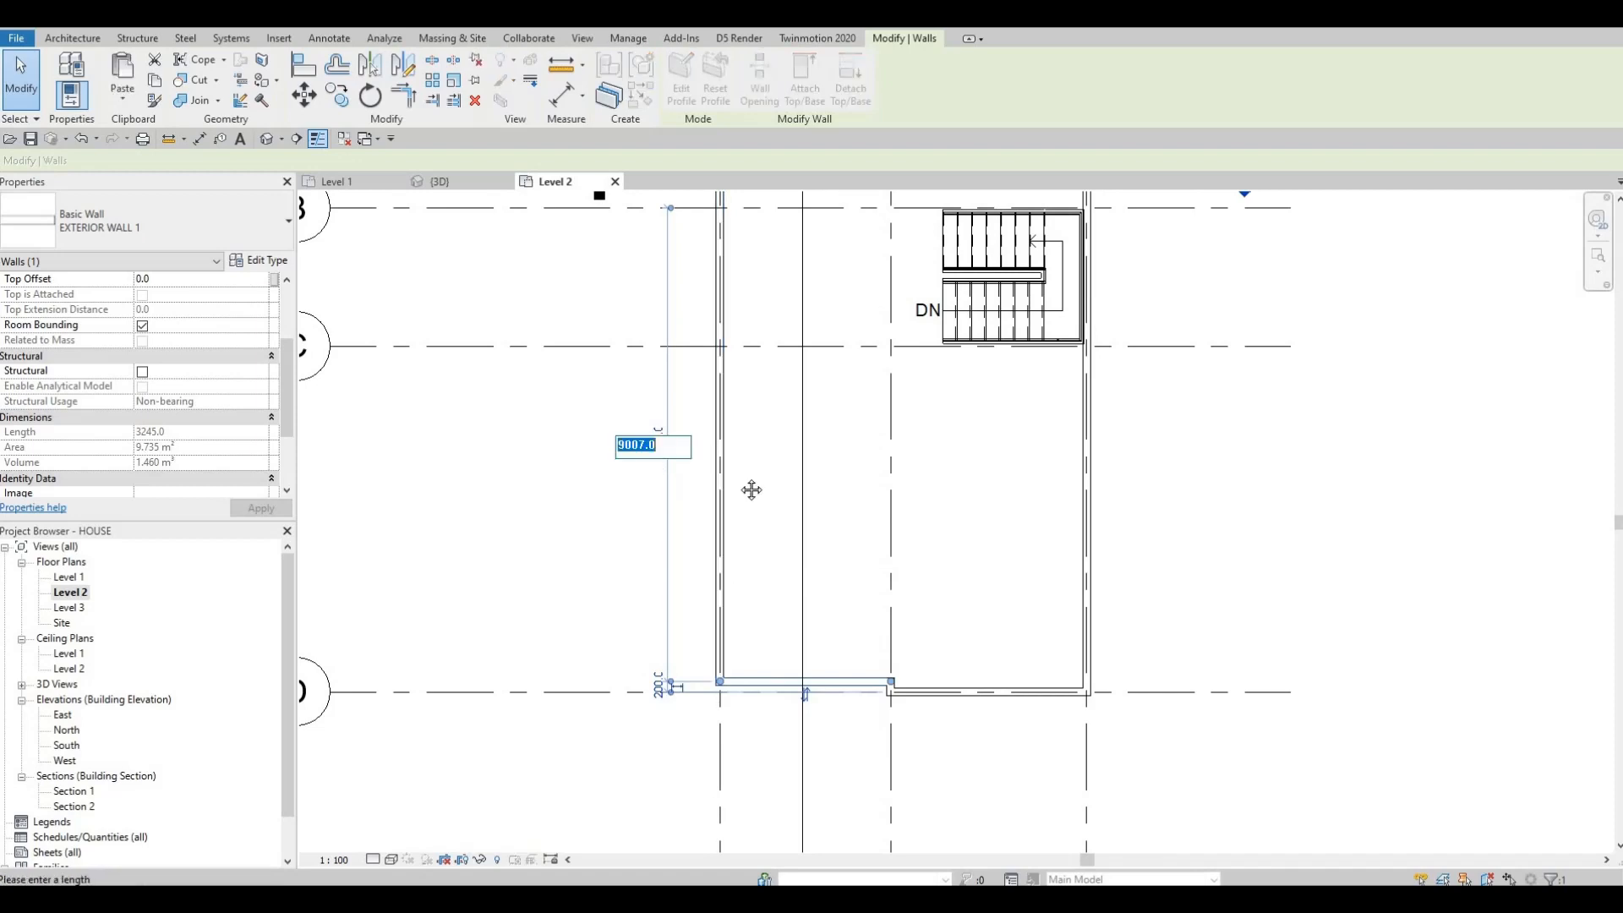
middle_click_drag(752, 489, 745, 483)
scroll(744, 481, "down", 3)
key("Escape")
Step: Try dragging the end of the short lower exterior wall, and undo the change
middle_click_drag(733, 571, 872, 528)
scroll(872, 528, "down", 1)
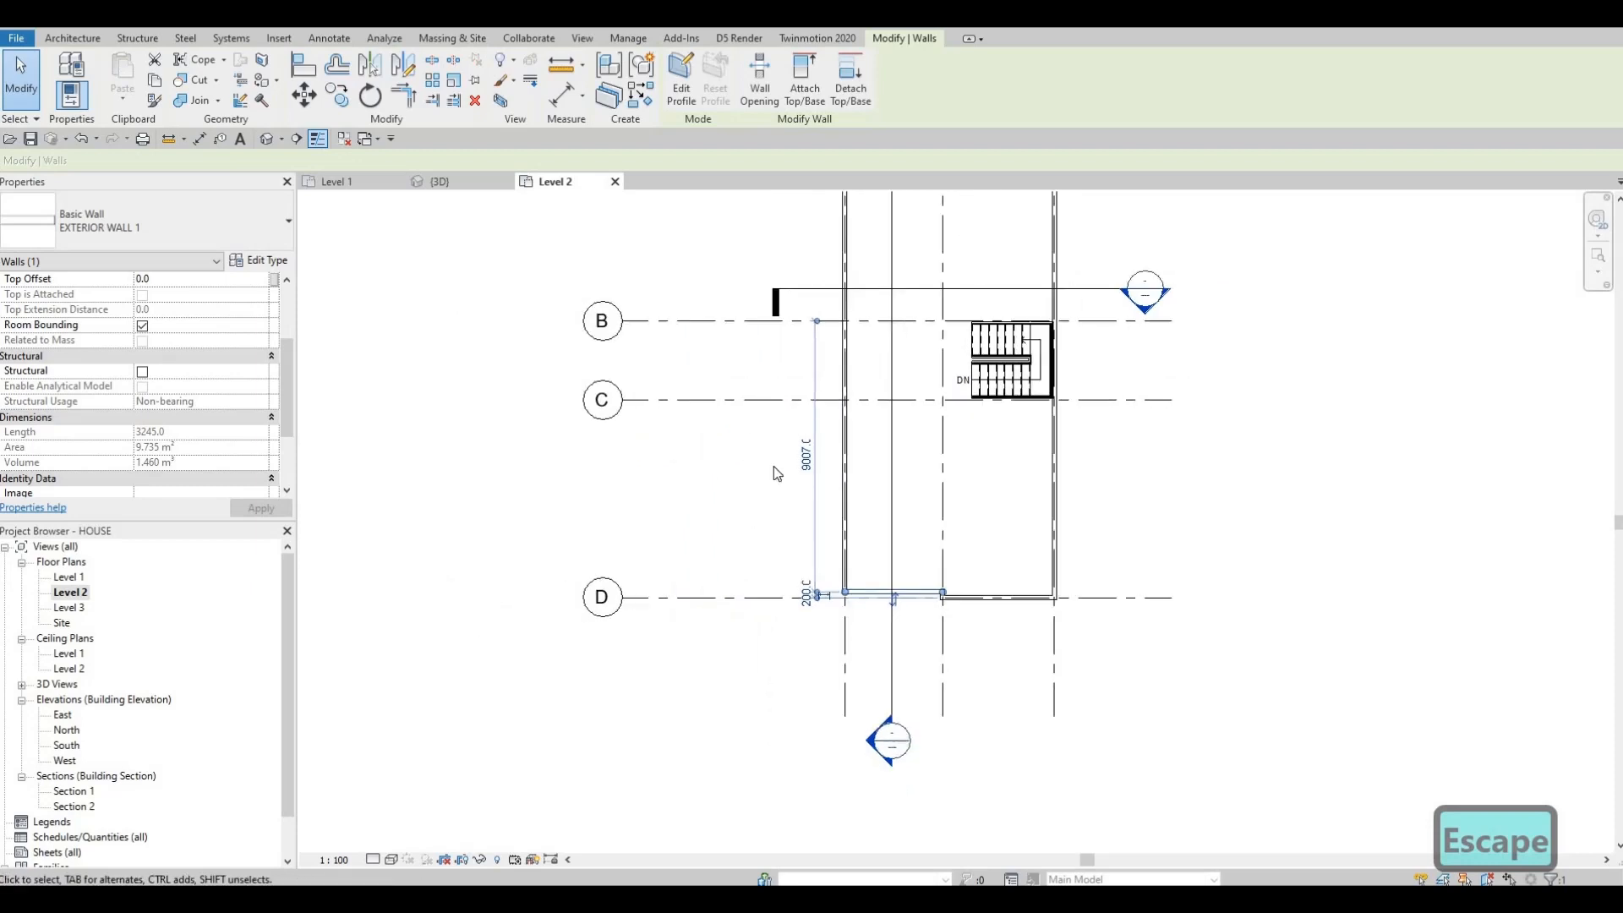
middle_click_drag(911, 583, 913, 569)
scroll(876, 572, "up", 6)
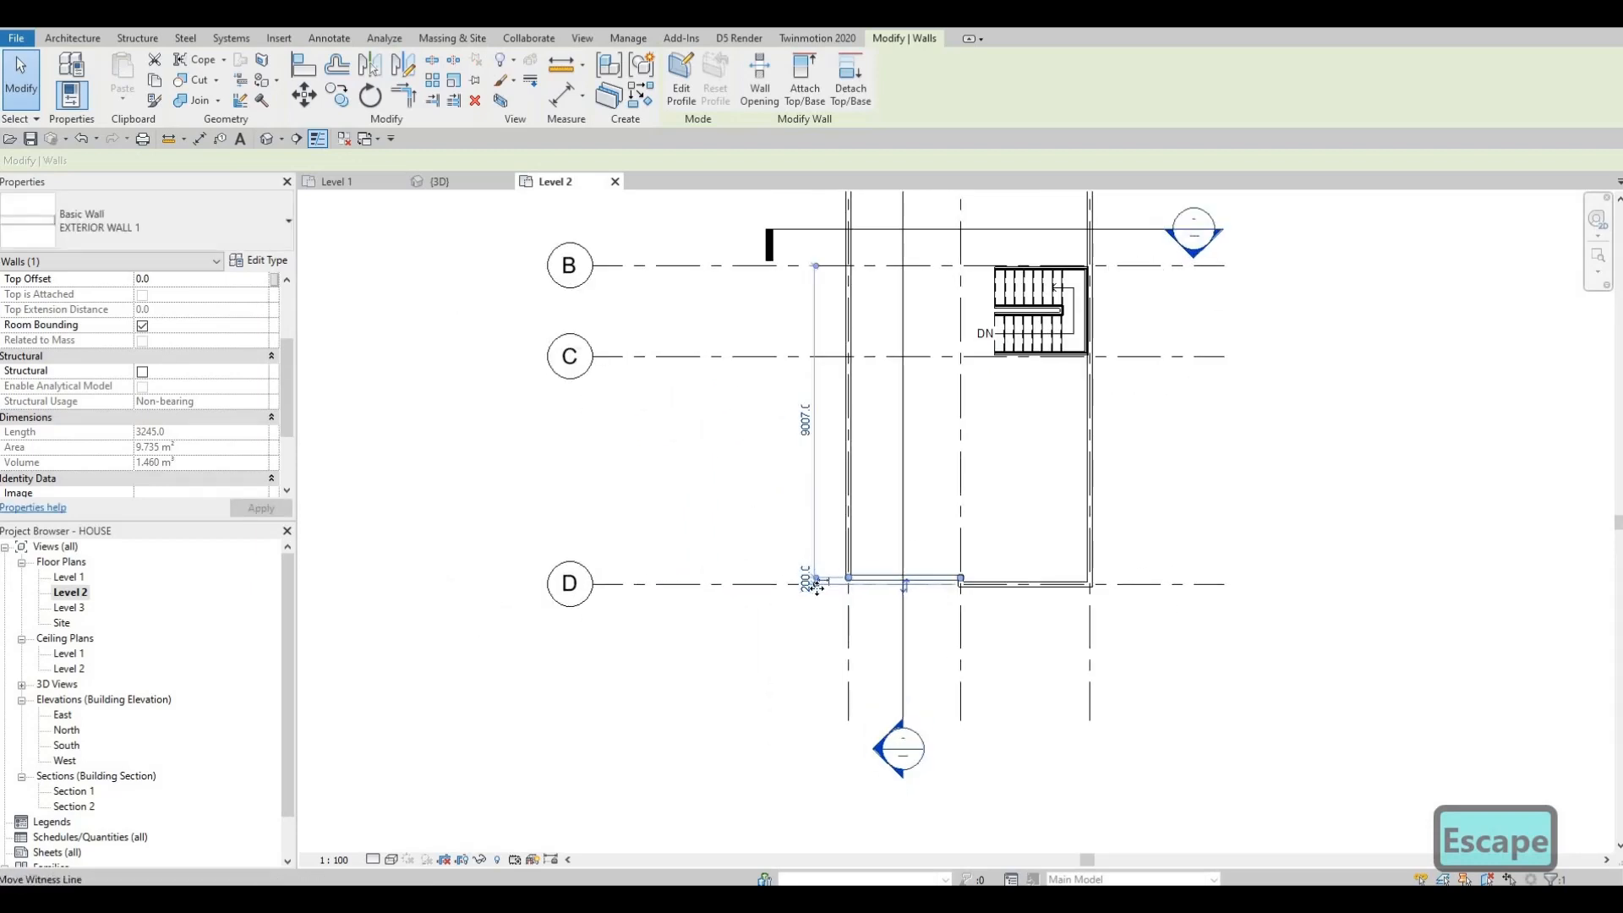
scroll(804, 589, "up", 2)
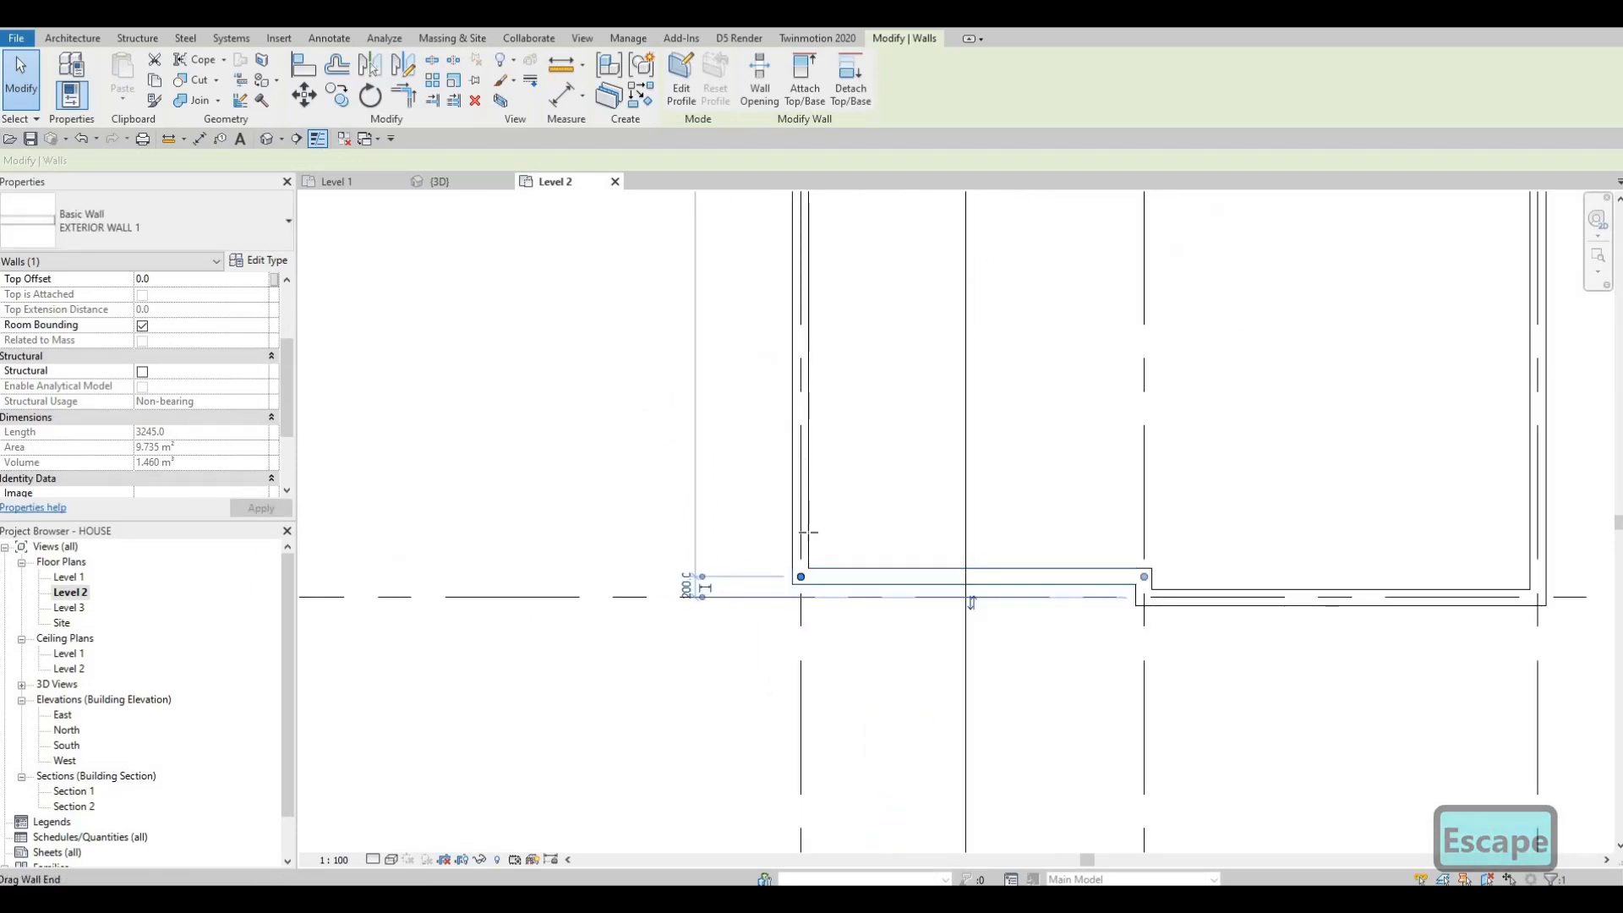
left_click_drag(809, 461, 820, 445)
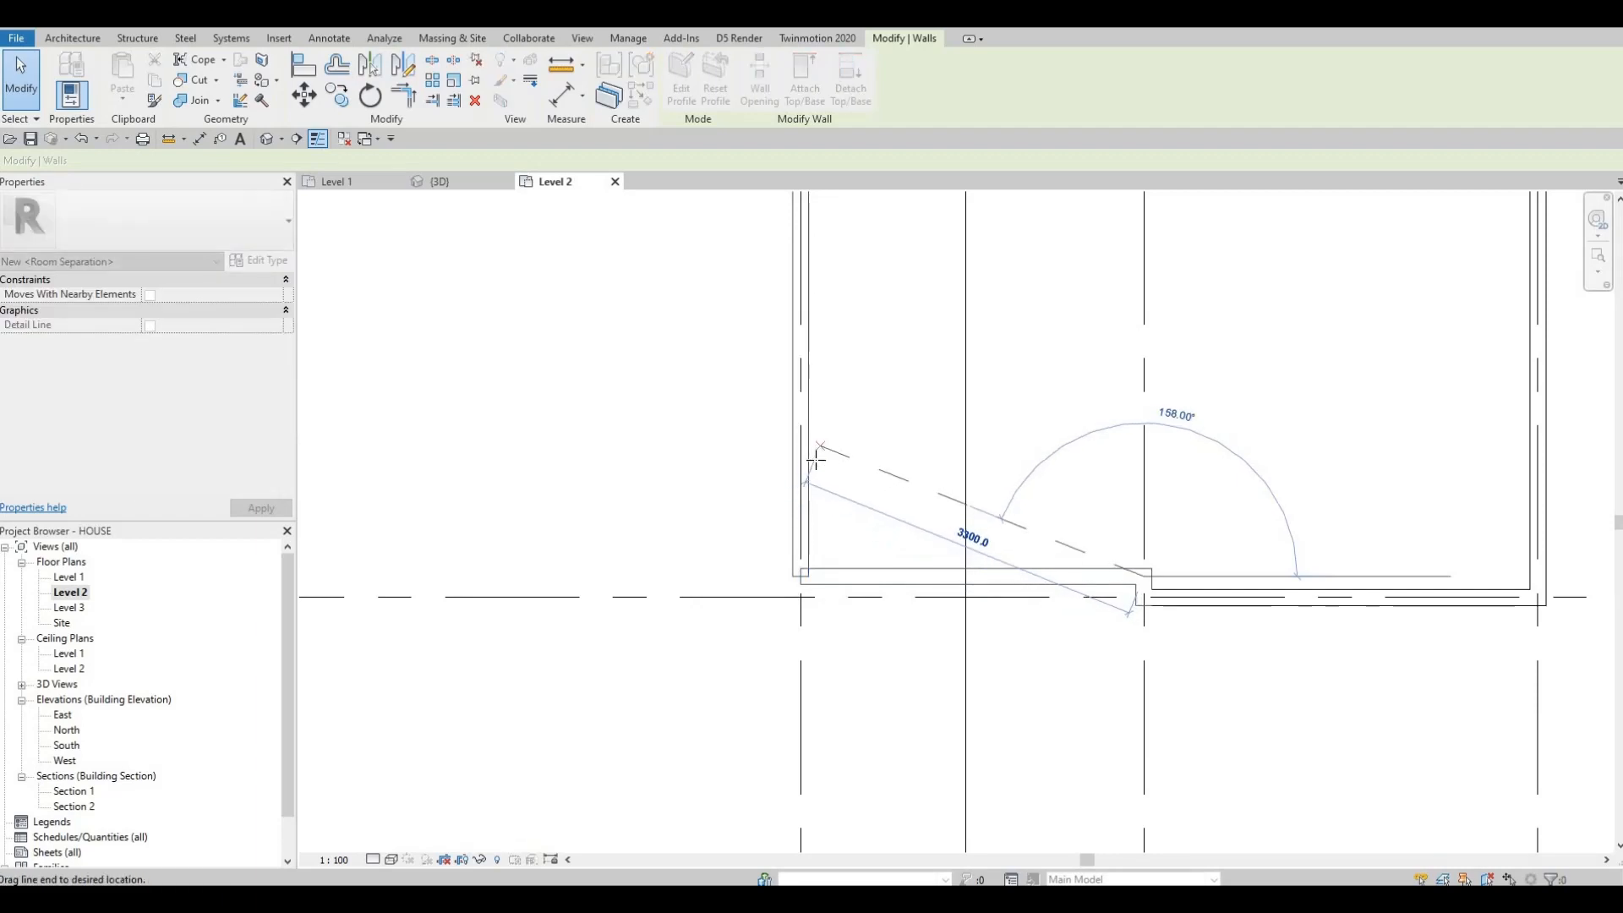
left_click_drag(856, 565, 861, 583)
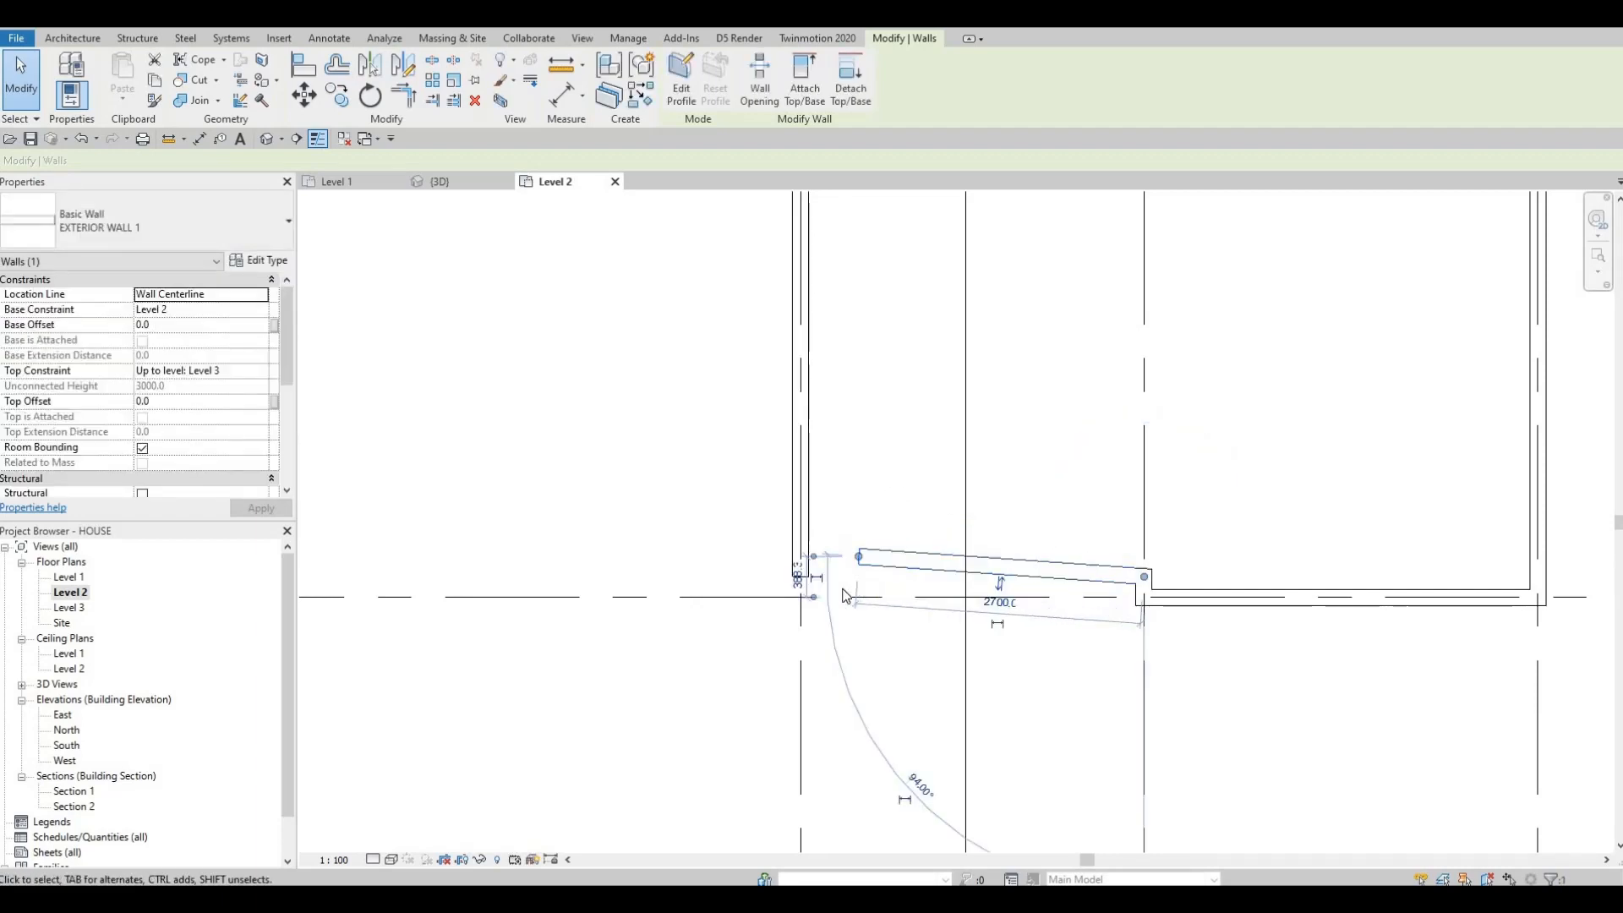
key("ctrl+z")
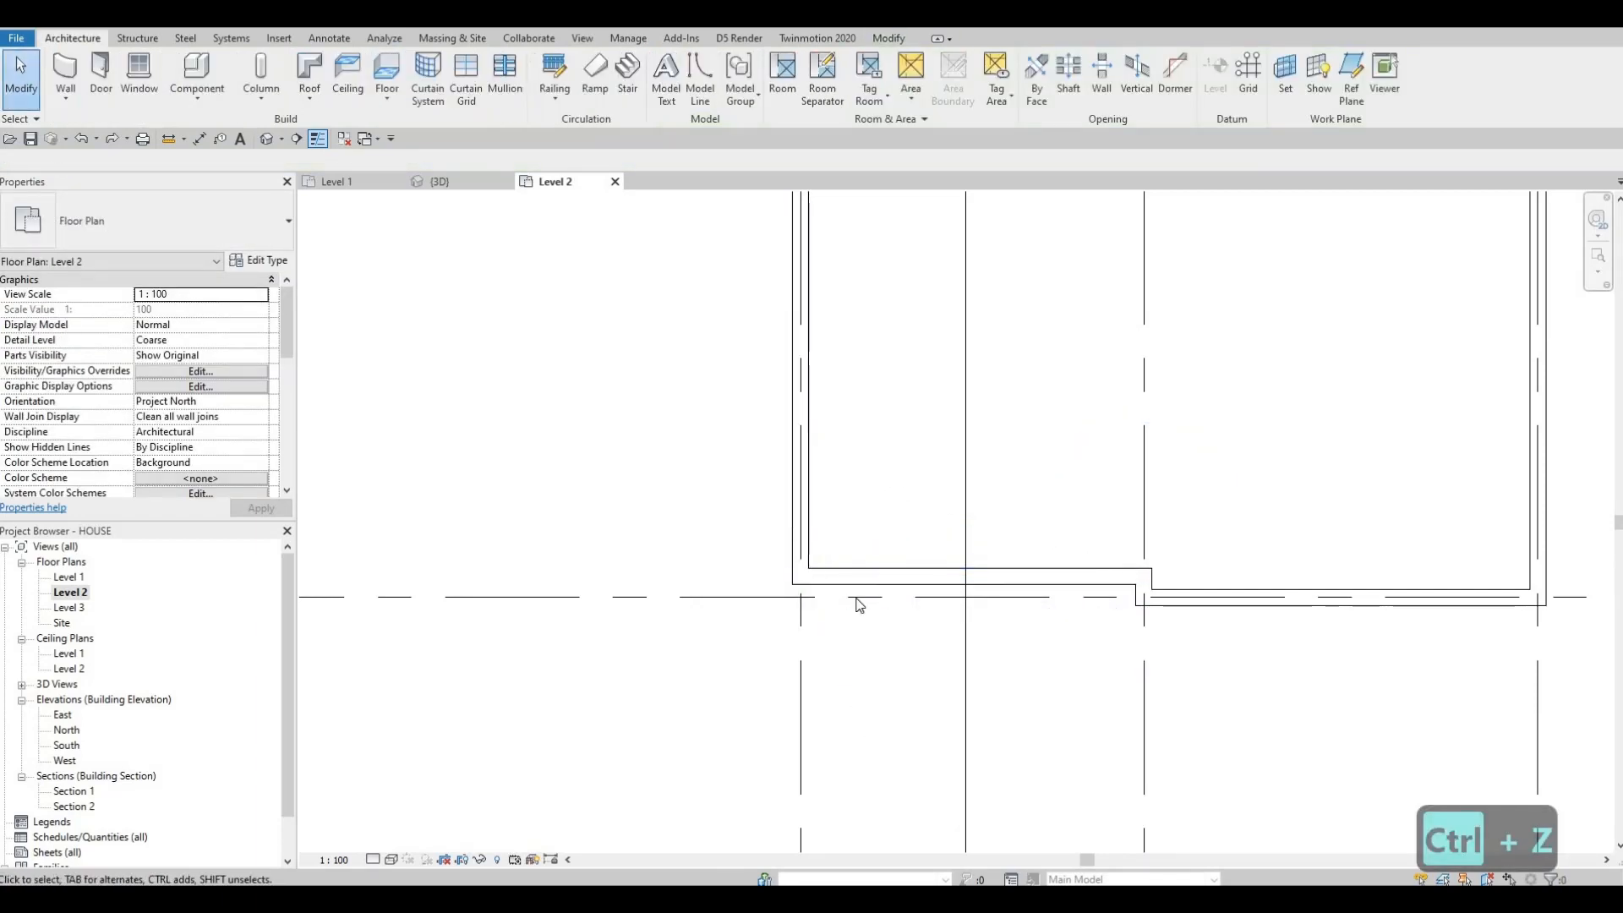
Step: Move the short lower-left exterior wall to 2000 mm from grid line D using its temporary dimension
left_click(863, 583)
scroll(1179, 634, "up", 3)
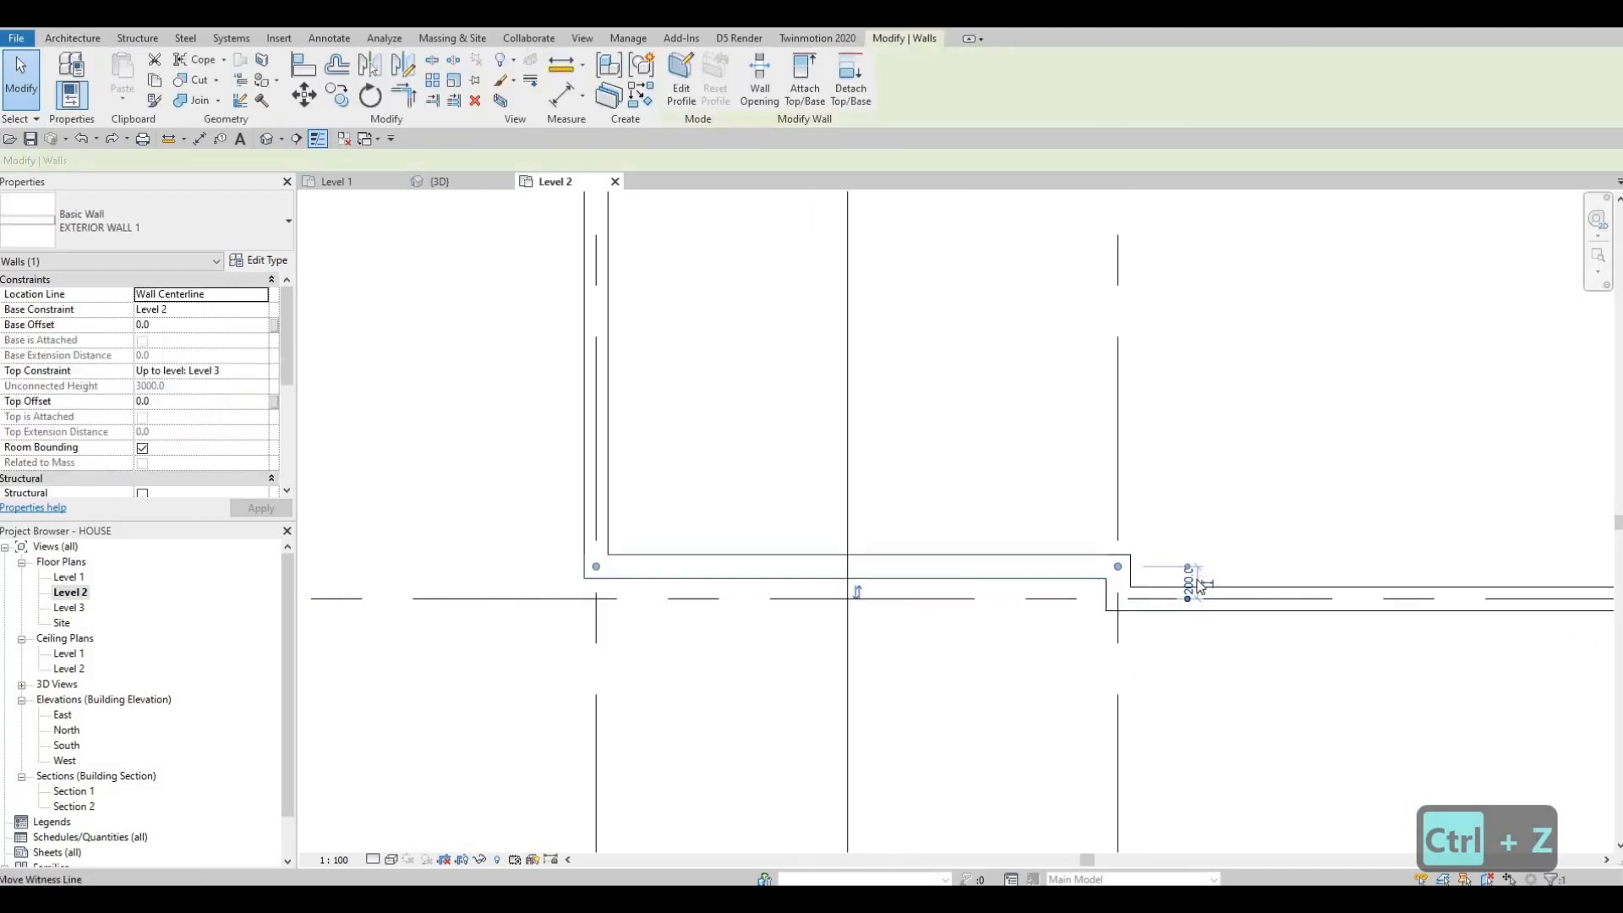
left_click(1197, 579)
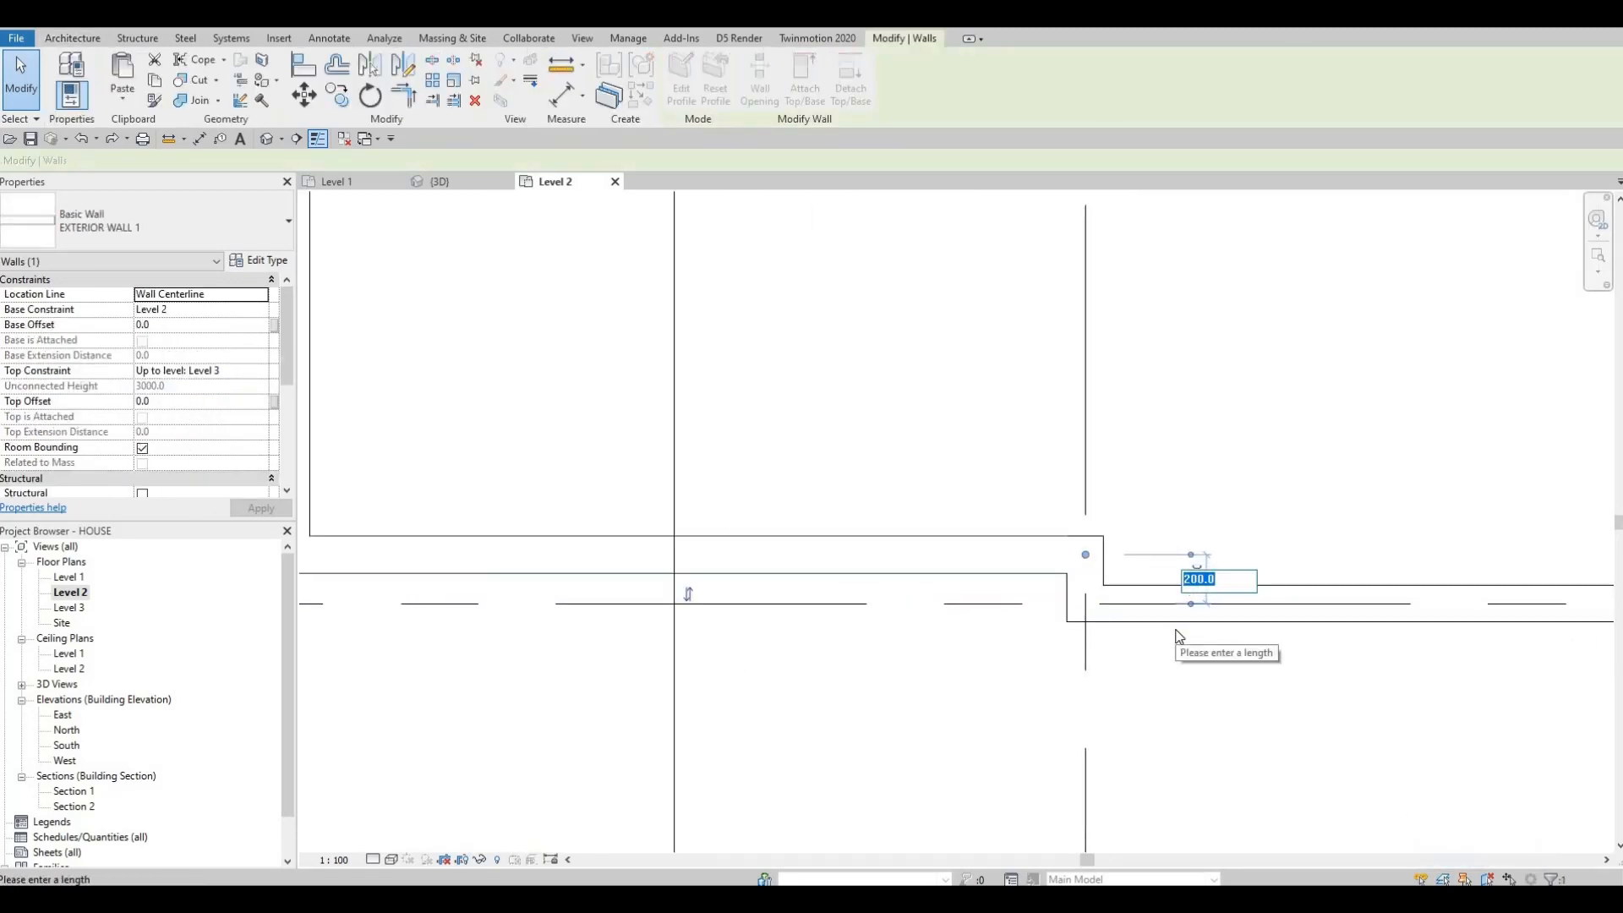
type("200")
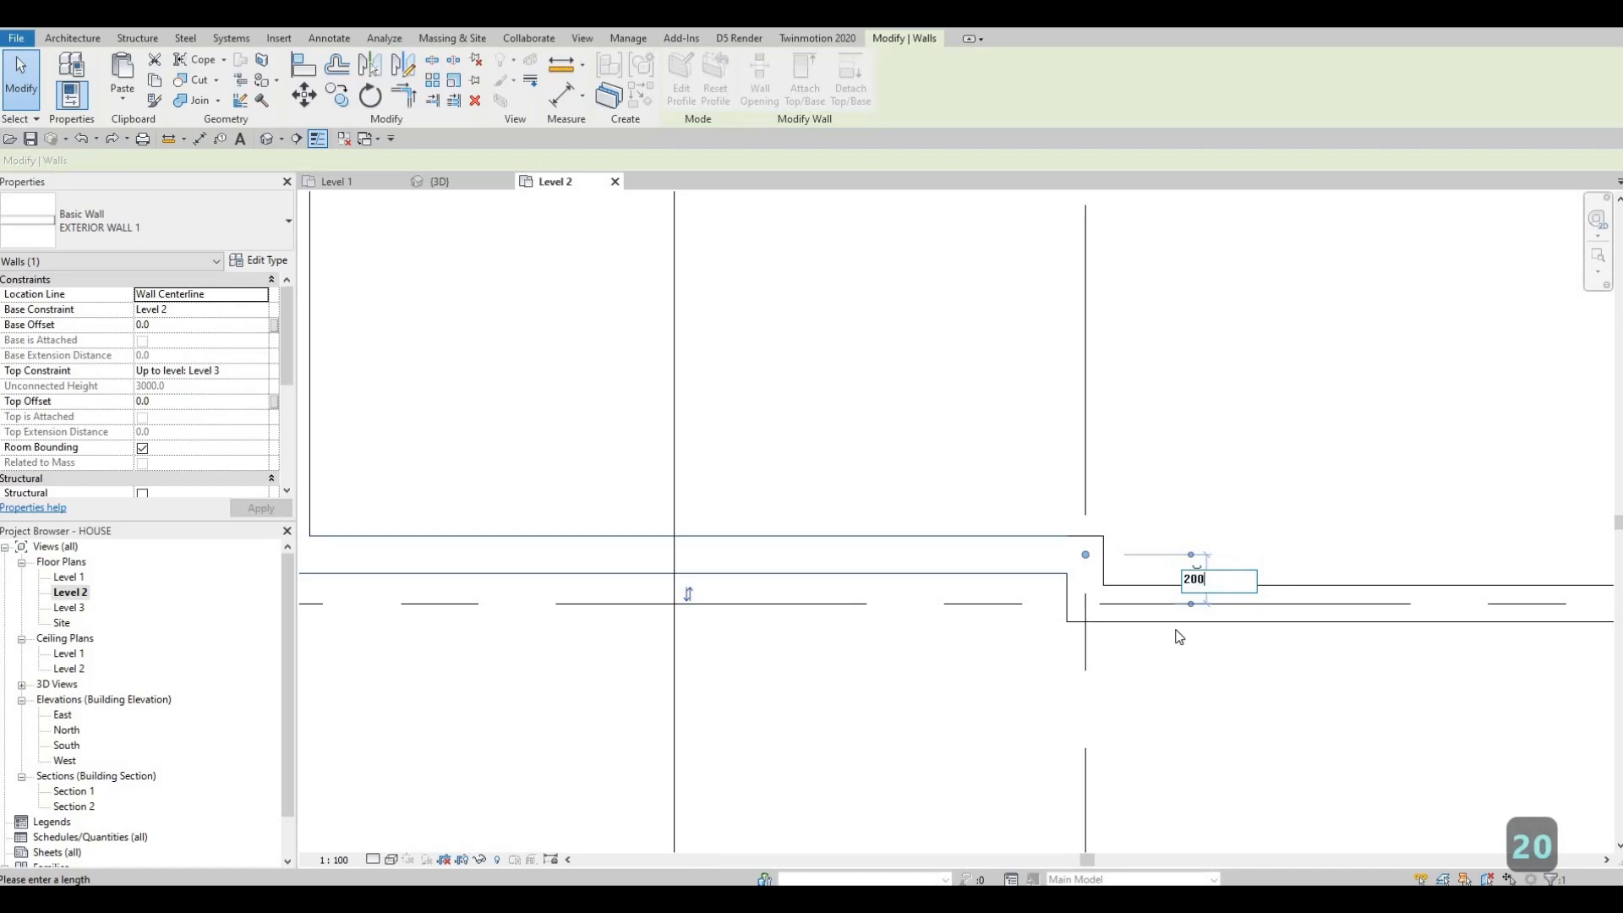
type("0")
key("Return")
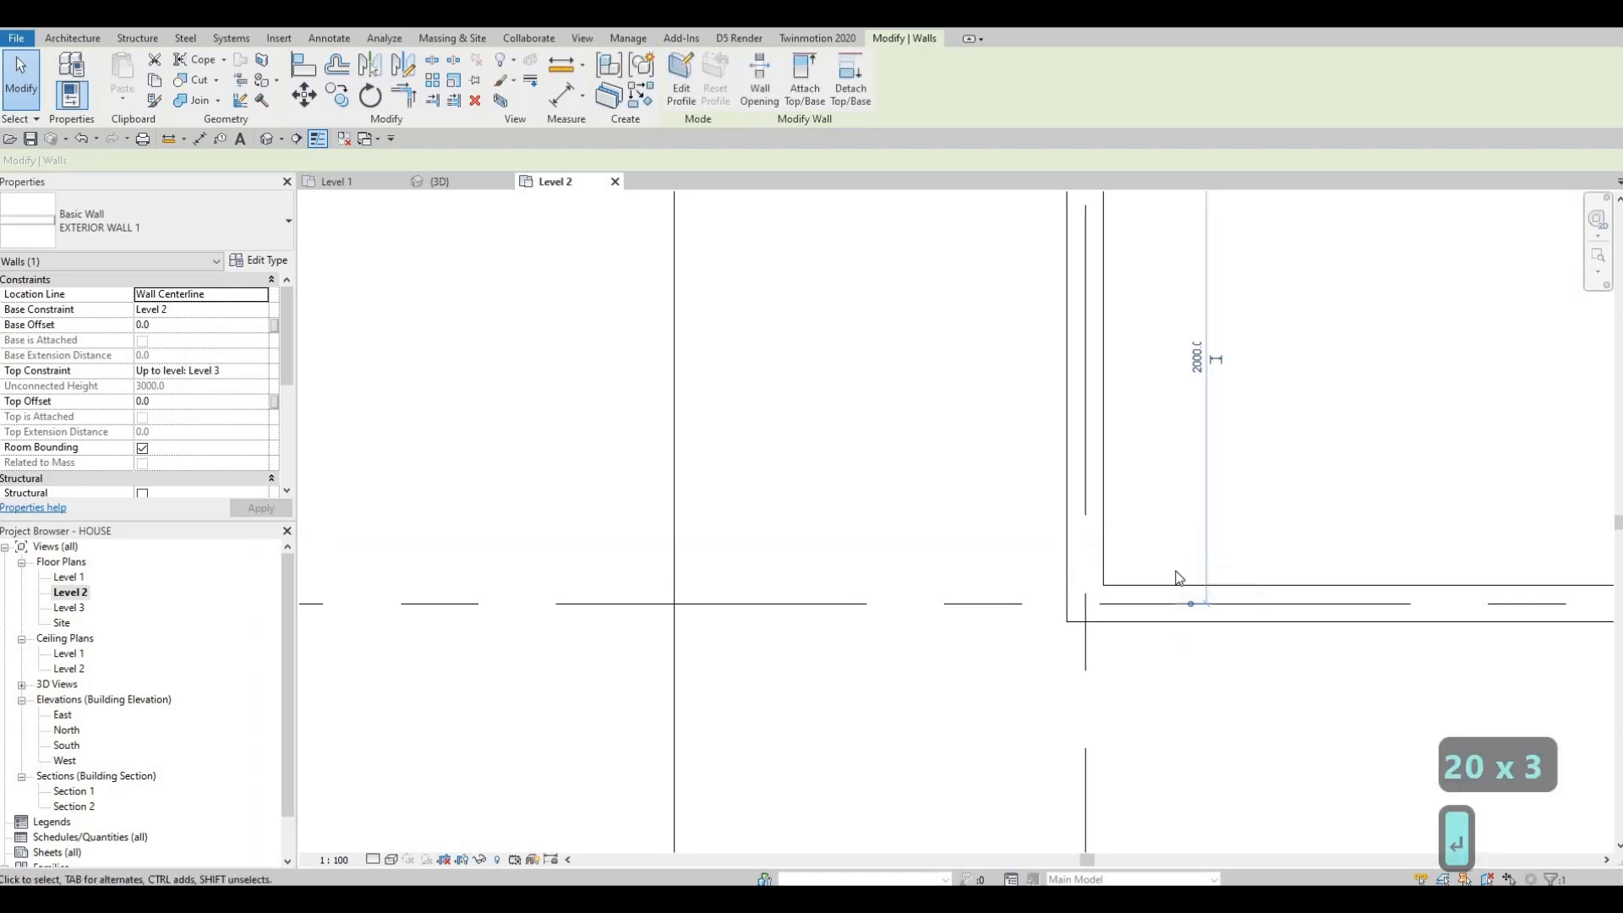
key("Escape")
Step: Start the Wall tool and switch the wall type to INTERIOR WALL 1
scroll(1060, 569, "down", 5)
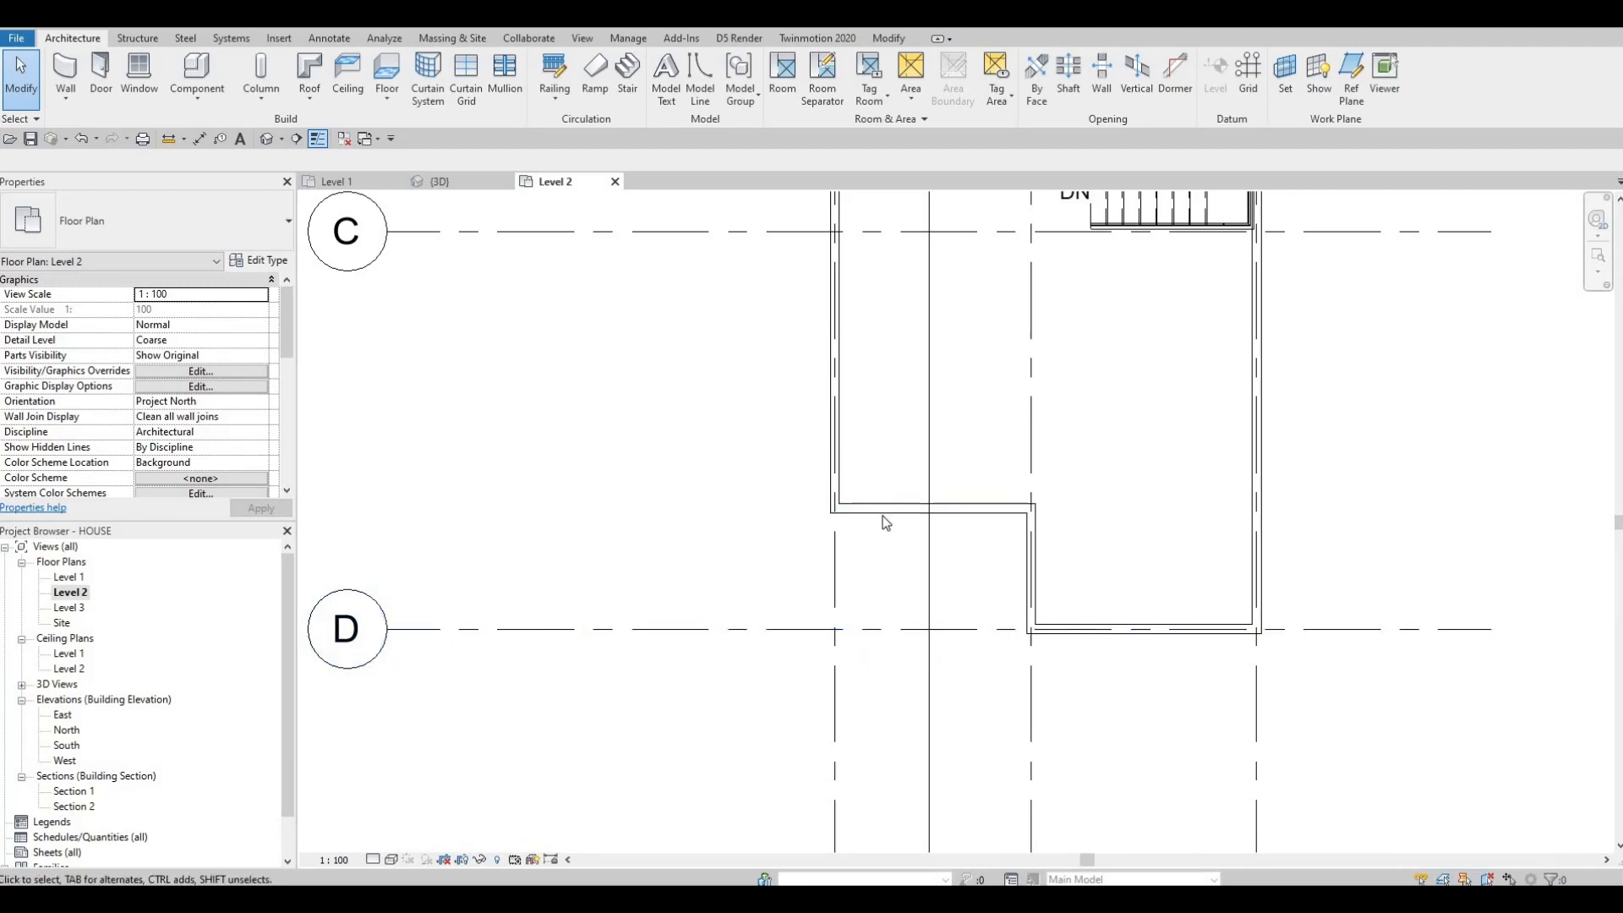
scroll(972, 507, "down", 1)
middle_click_drag(909, 565, 871, 574)
mouse_move(946, 410)
middle_mouse_down()
mouse_move(873, 490)
mouse_move(875, 519)
middle_mouse_up()
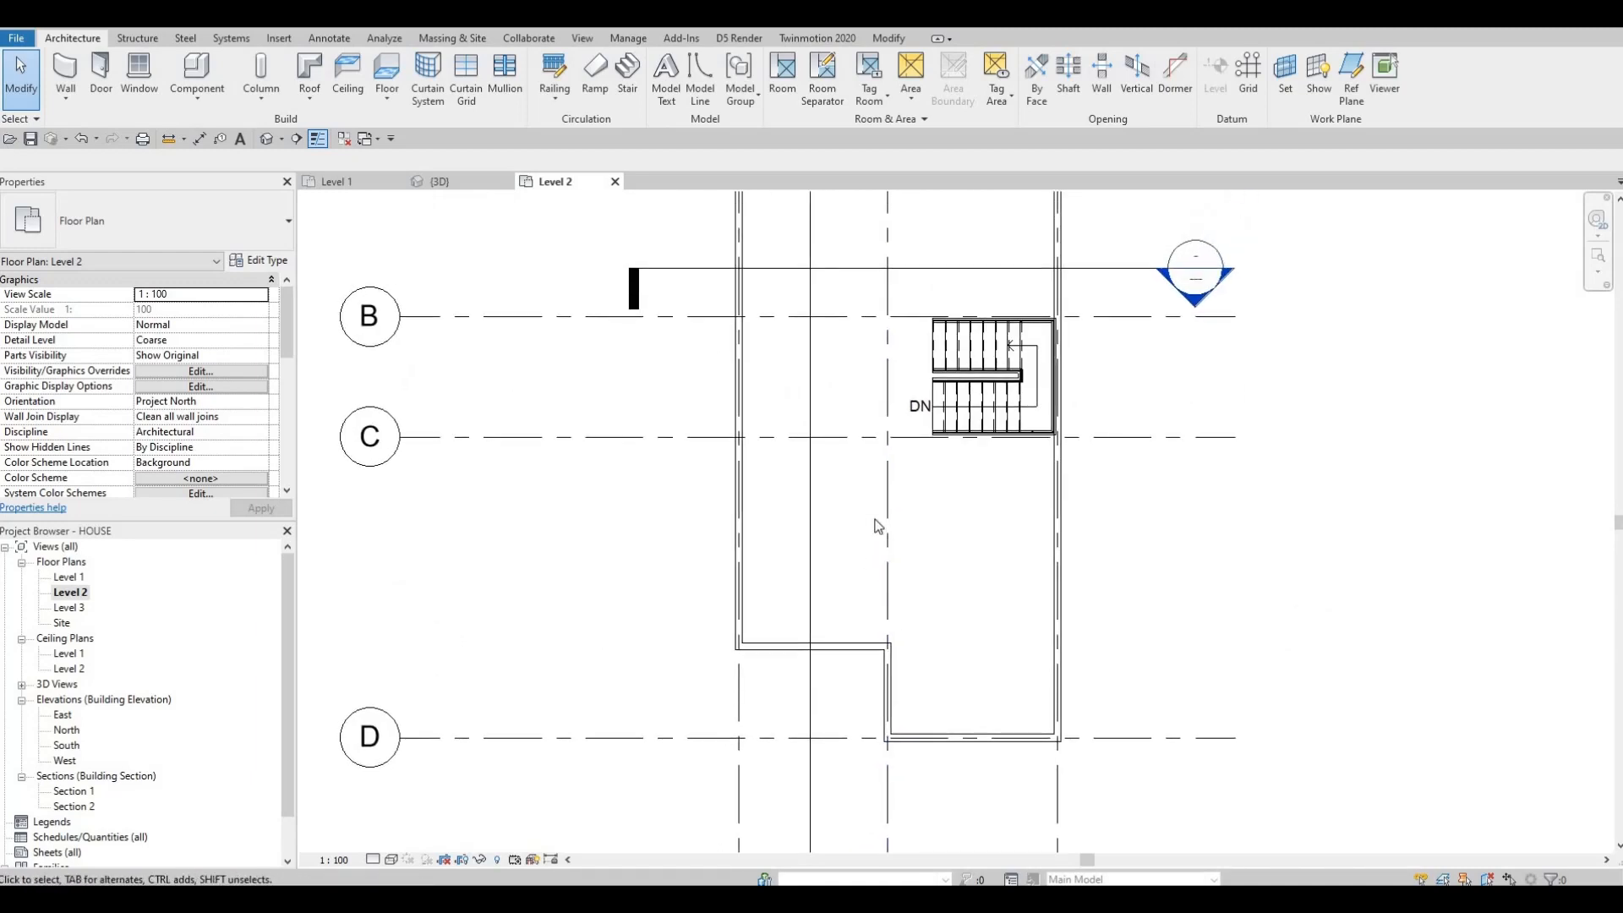
key("F1")
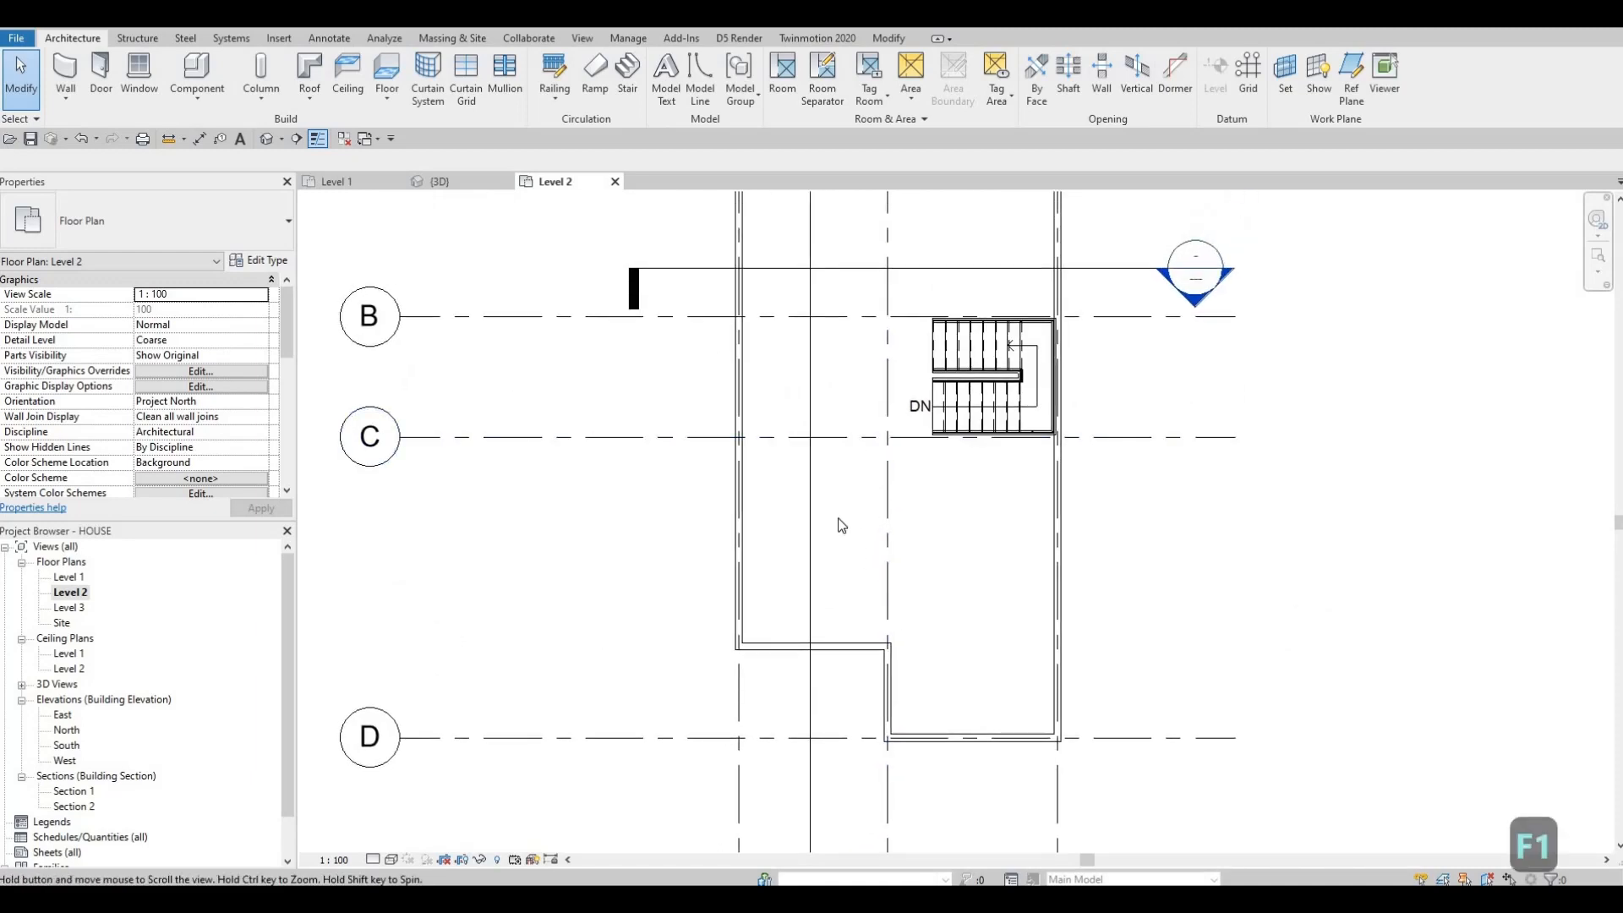
scroll(841, 526, "down", 2)
middle_click_drag(845, 581, 828, 623)
scroll(828, 623, "up", 1)
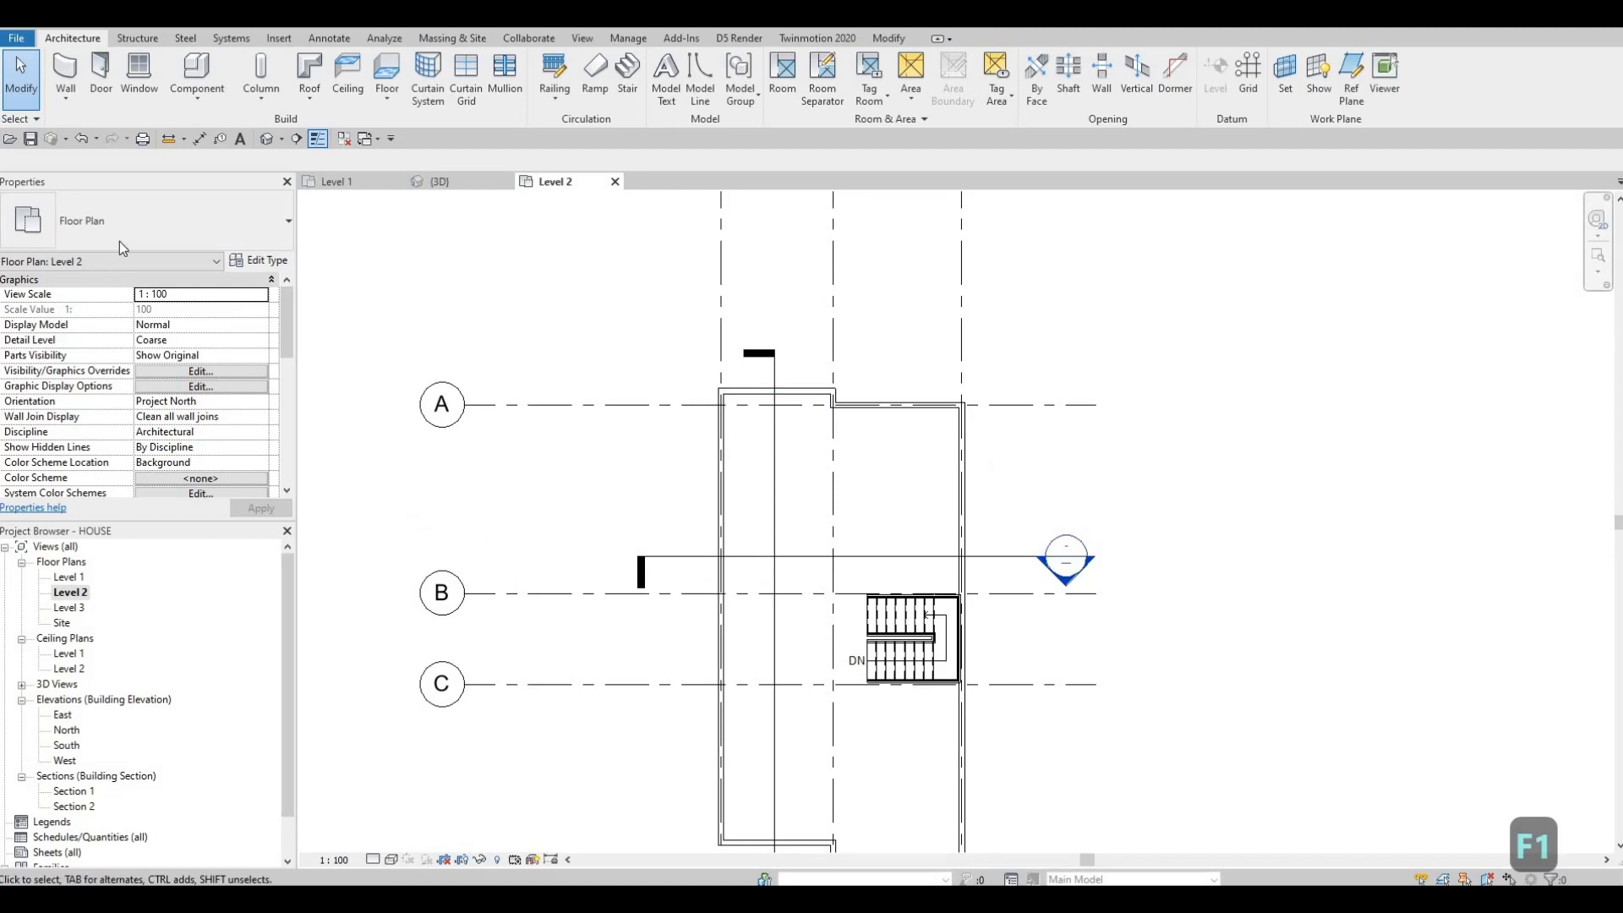
left_click(67, 97)
left_click(99, 219)
scroll(126, 406, "down", 5)
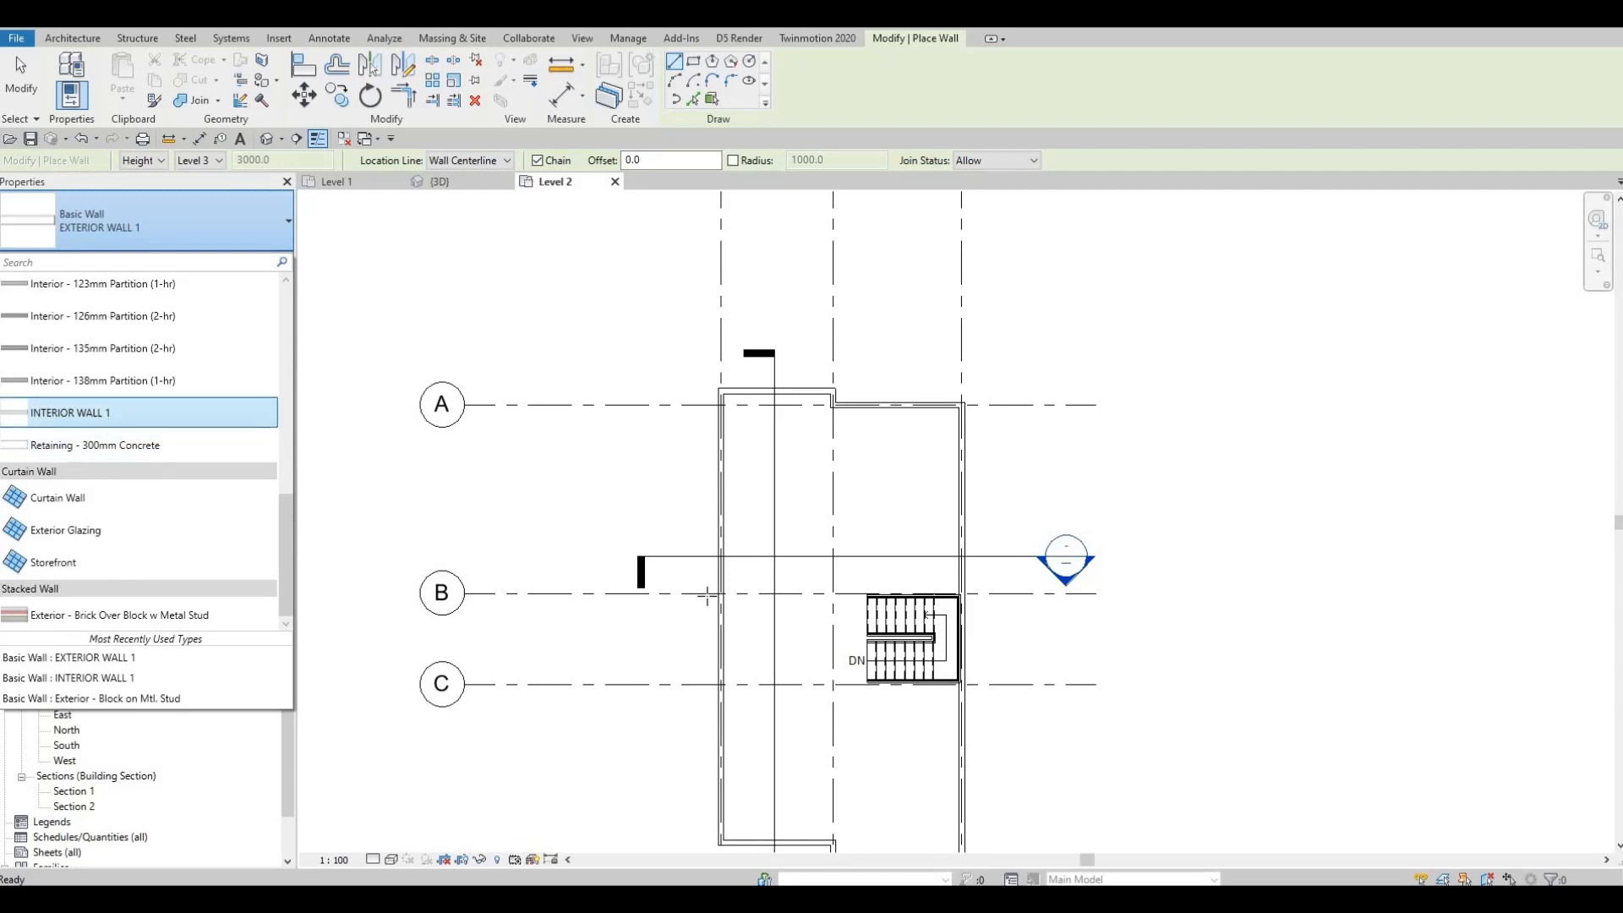
left_click(70, 413)
Step: Draw an interior wall about 1100 mm long down along grid line 2 below the upper exterior wall
middle_click_drag(774, 497, 714, 409)
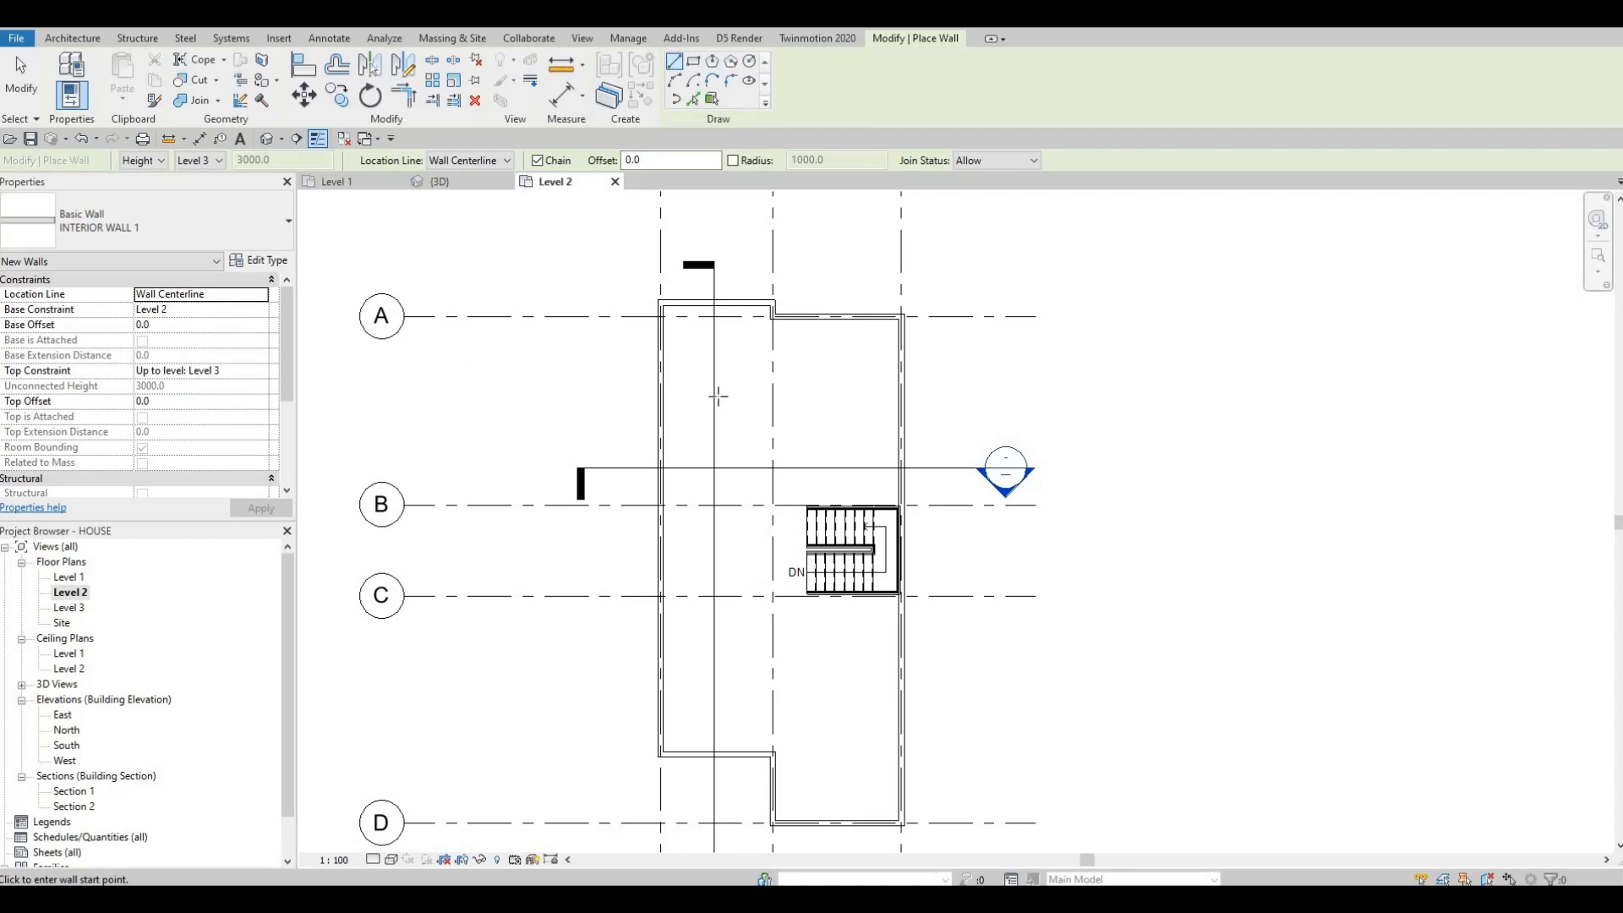
scroll(755, 328, "up", 3)
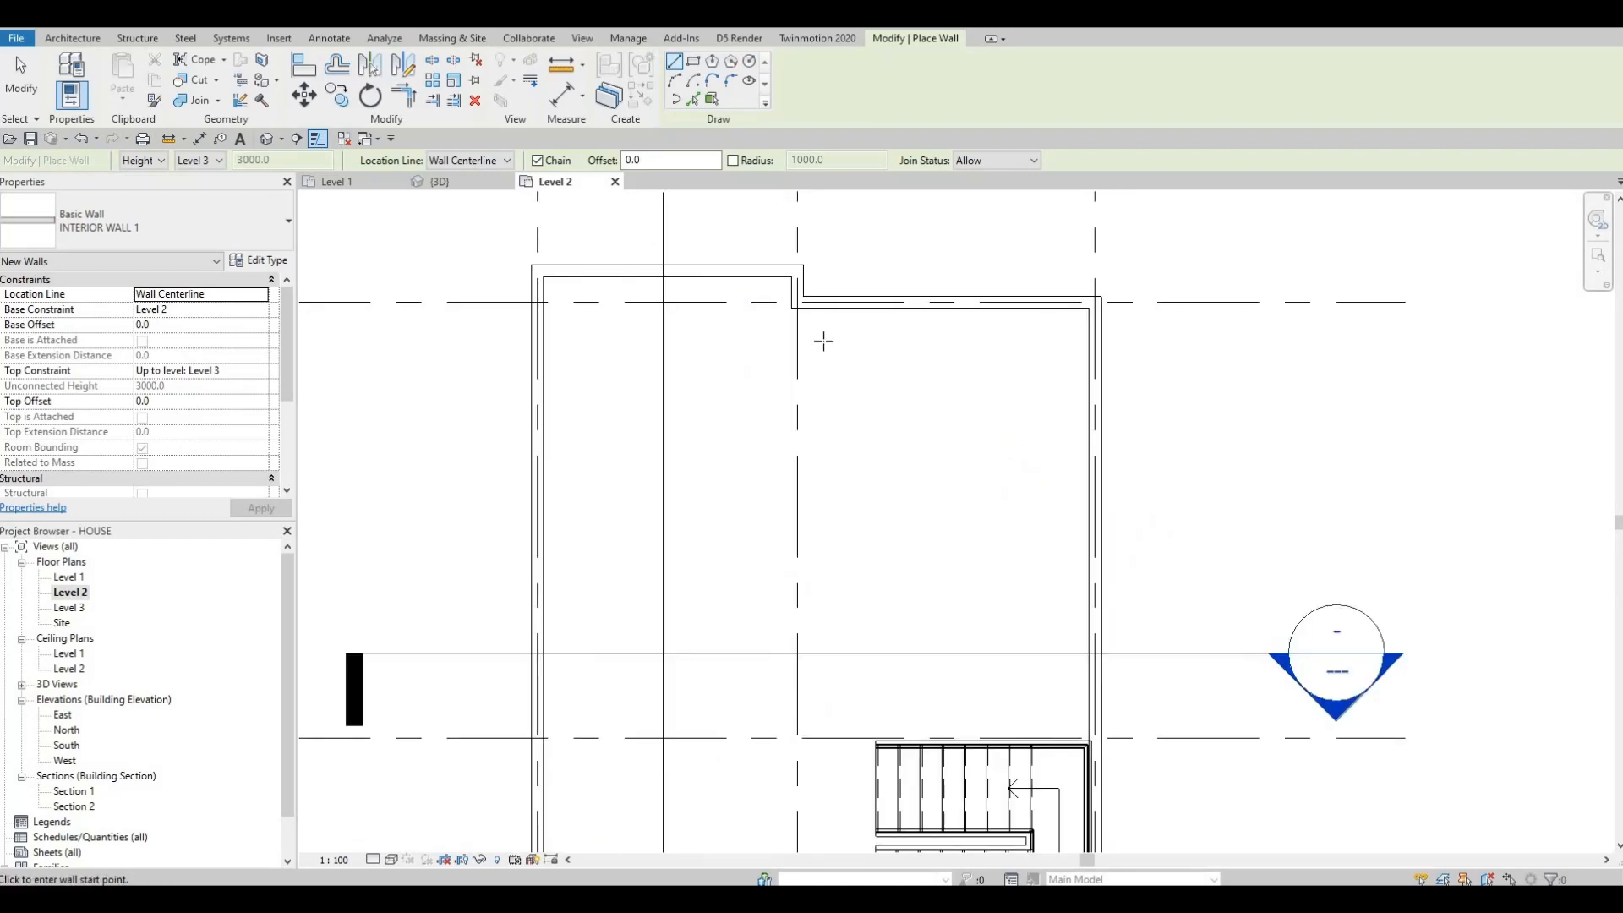
scroll(742, 456, "down", 4)
scroll(717, 826, "up", 3)
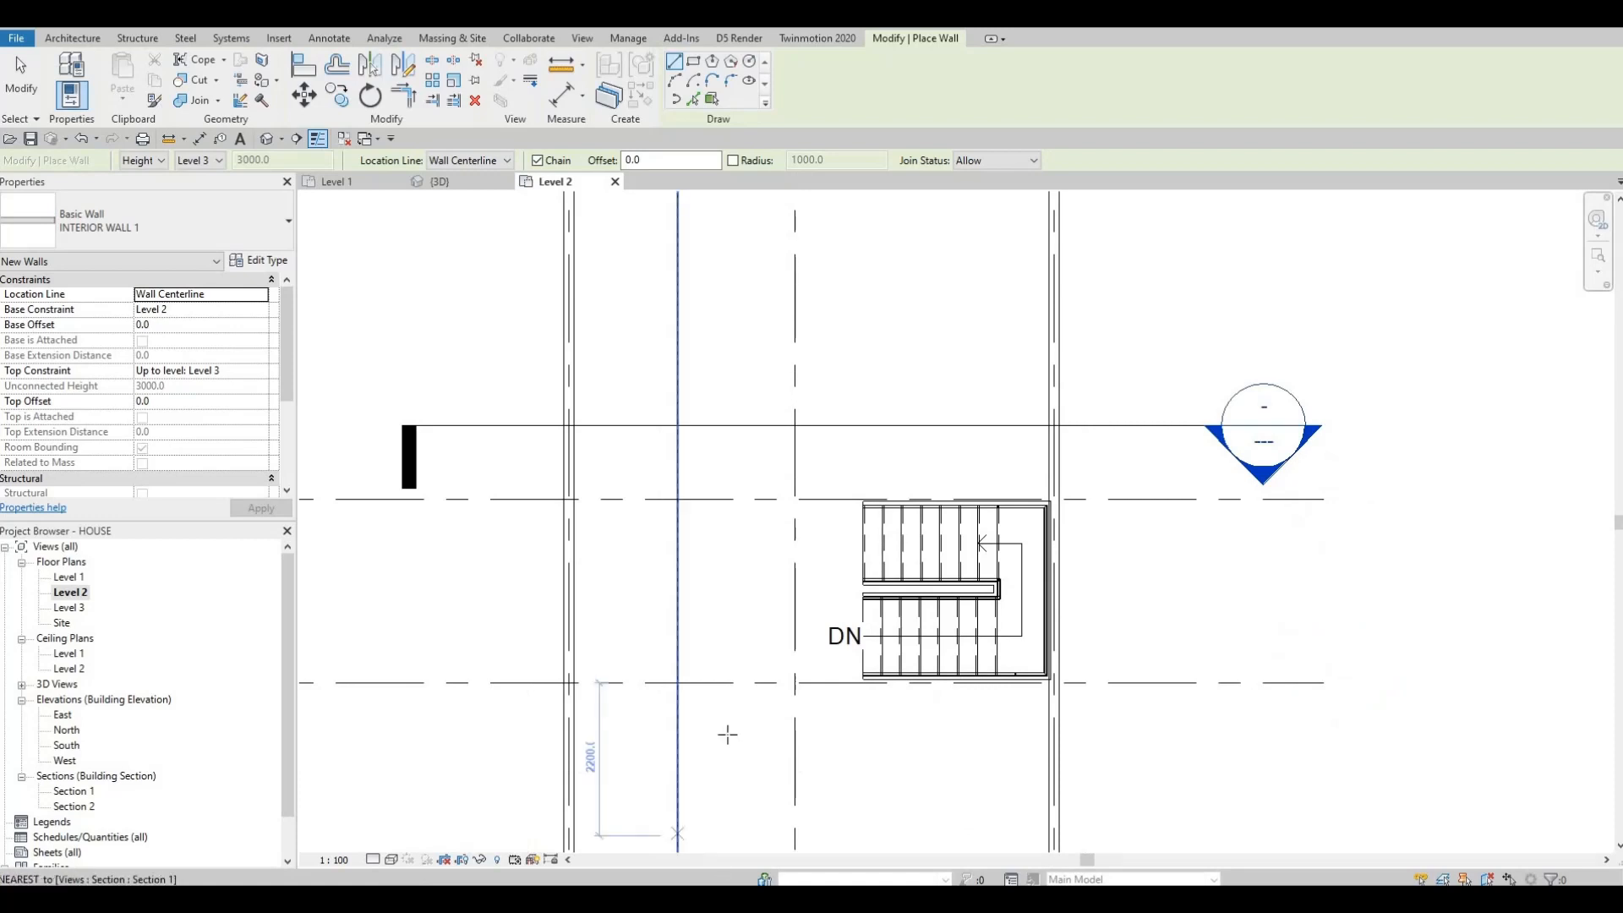
scroll(714, 782, "down", 4)
middle_click_drag(756, 846, 746, 645)
scroll(750, 575, "up", 5)
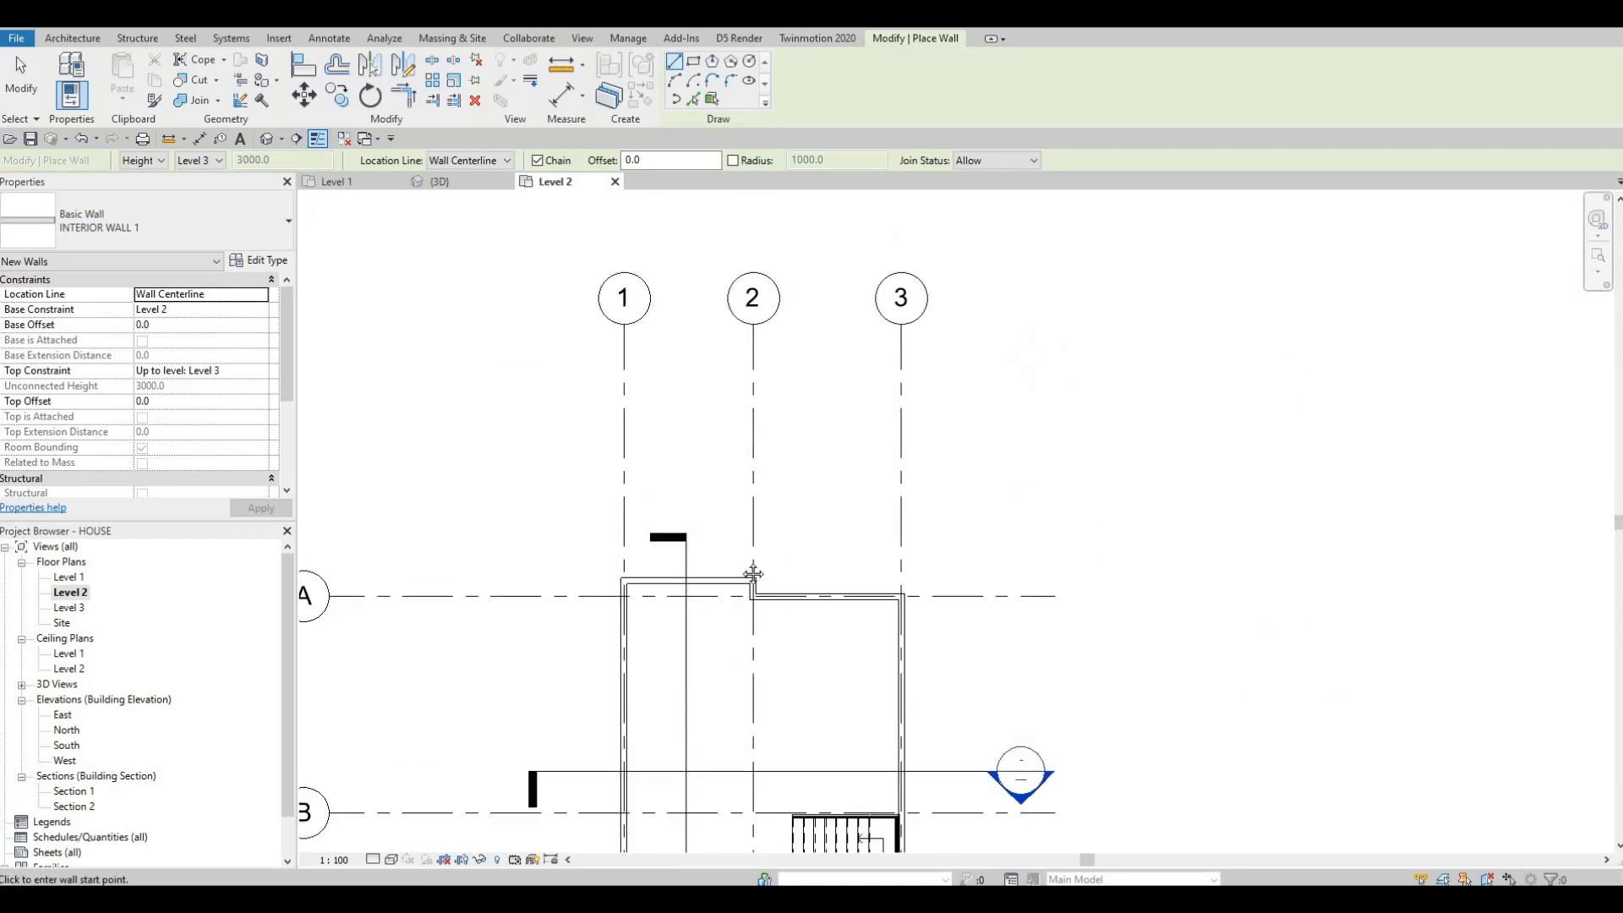
scroll(758, 583, "up", 2)
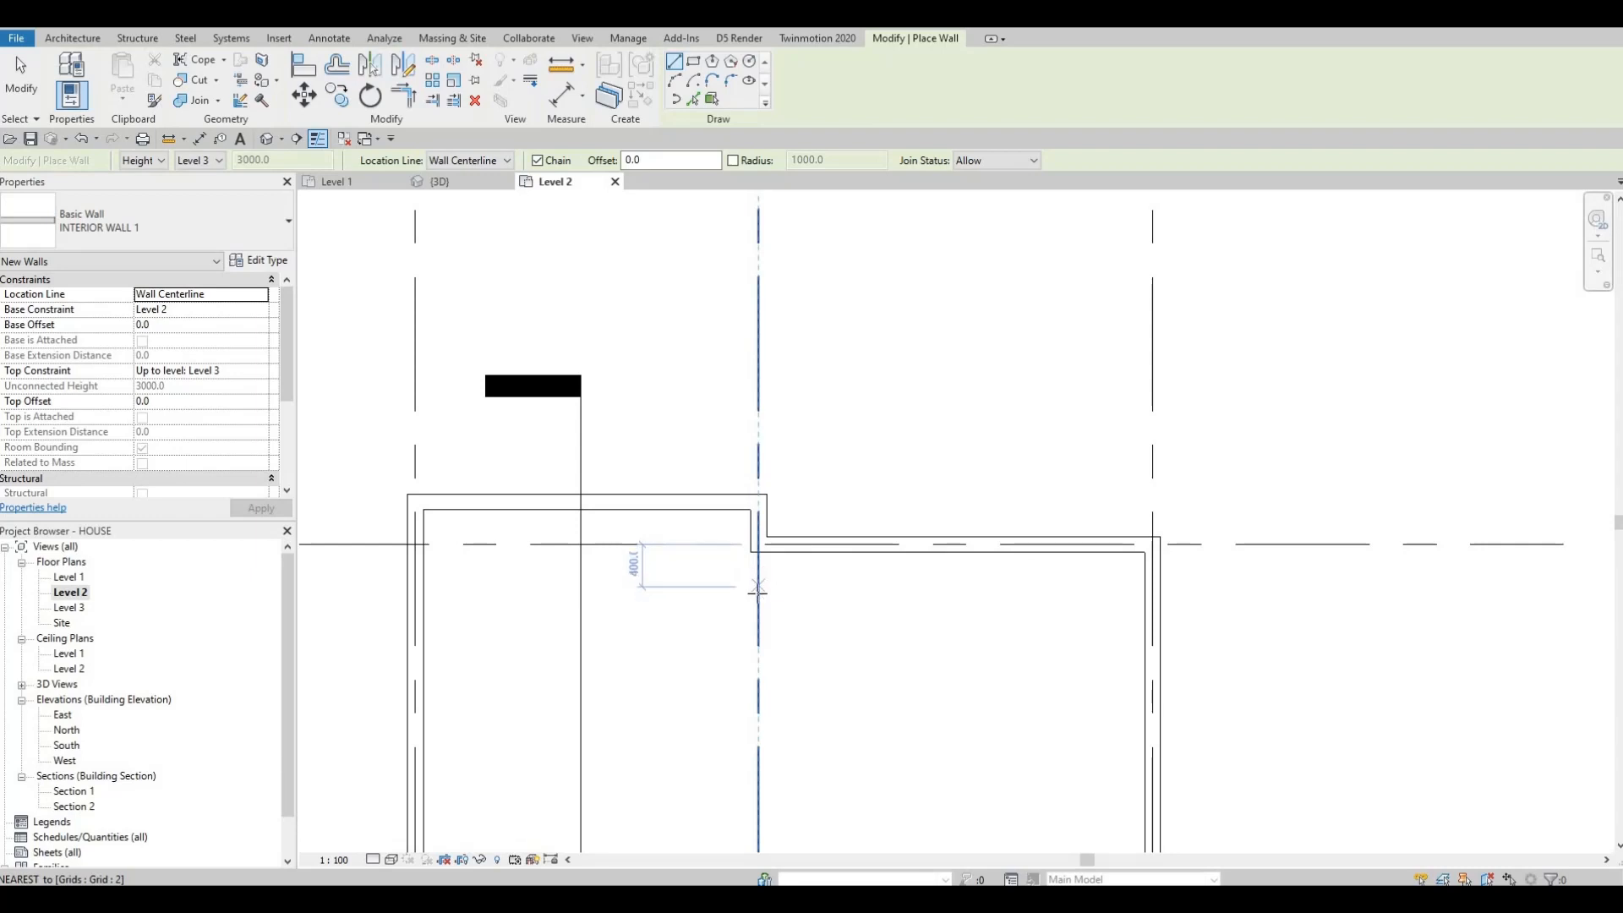
left_click(759, 586)
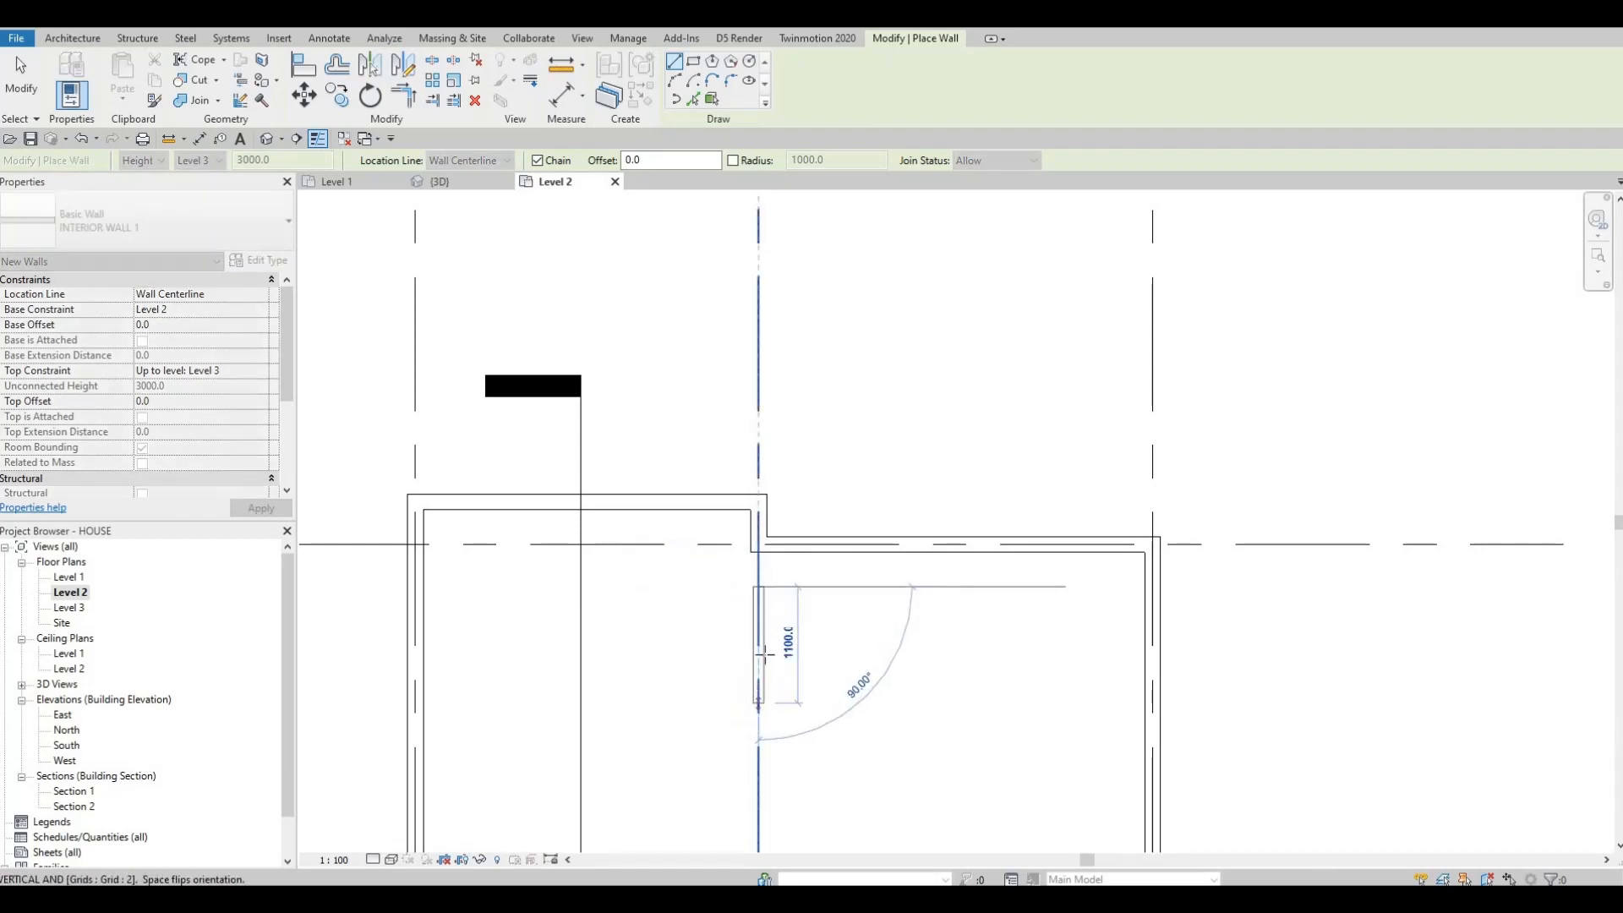
key("Escape")
key("Escape")
Step: Align the interior wall's face with the face of the upper exterior wall's jog at grid 2
scroll(764, 656, "up", 2)
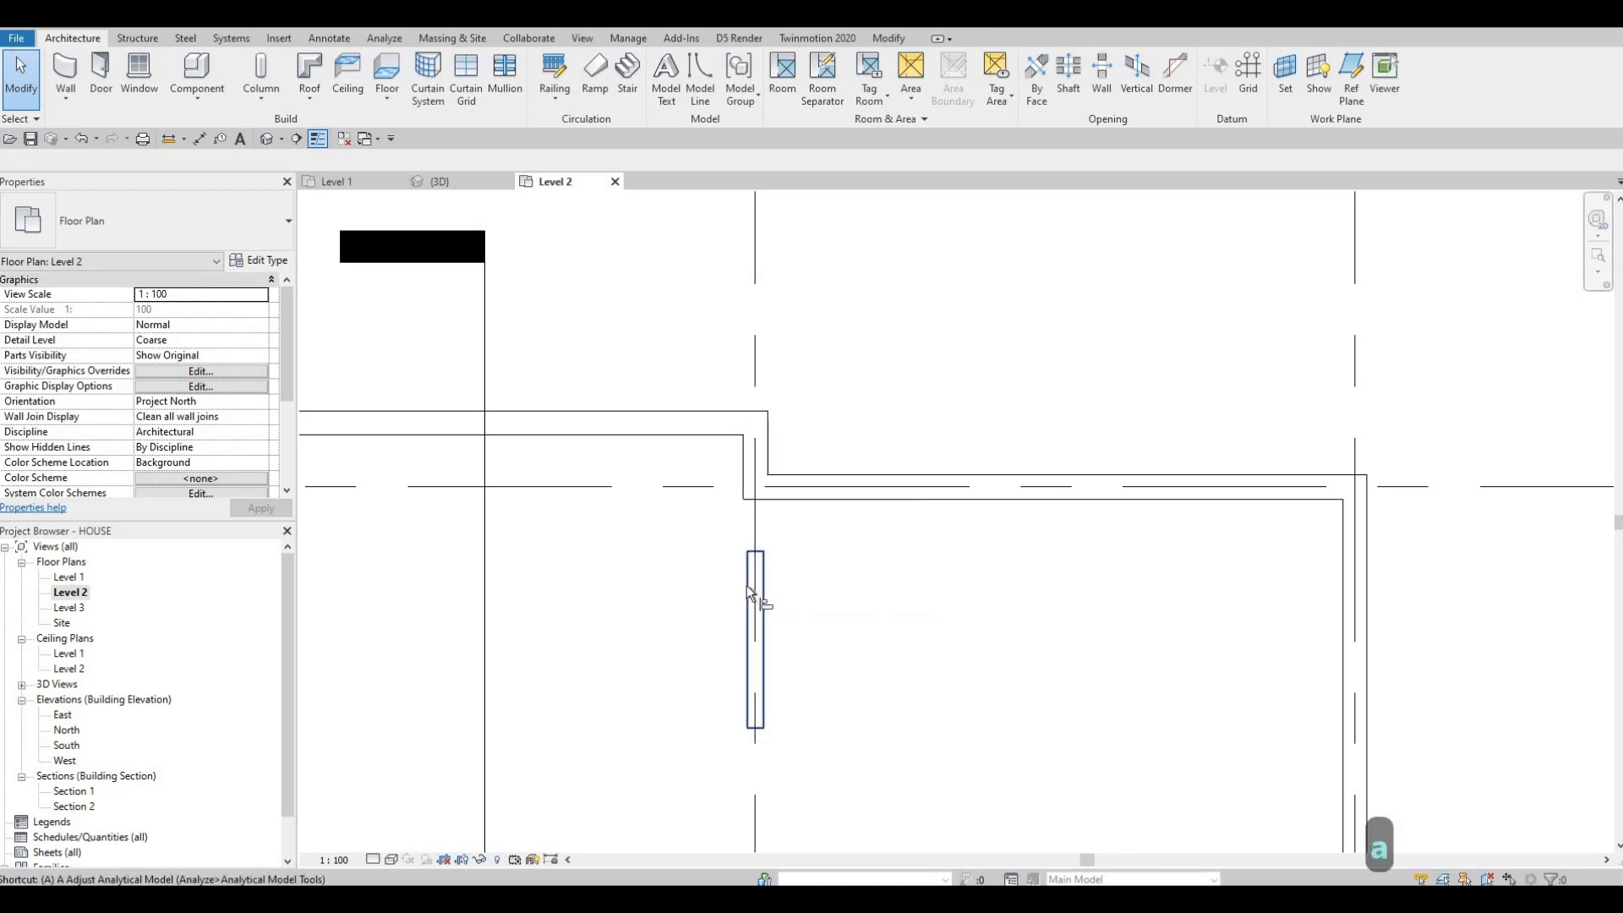
key("a")
key("l")
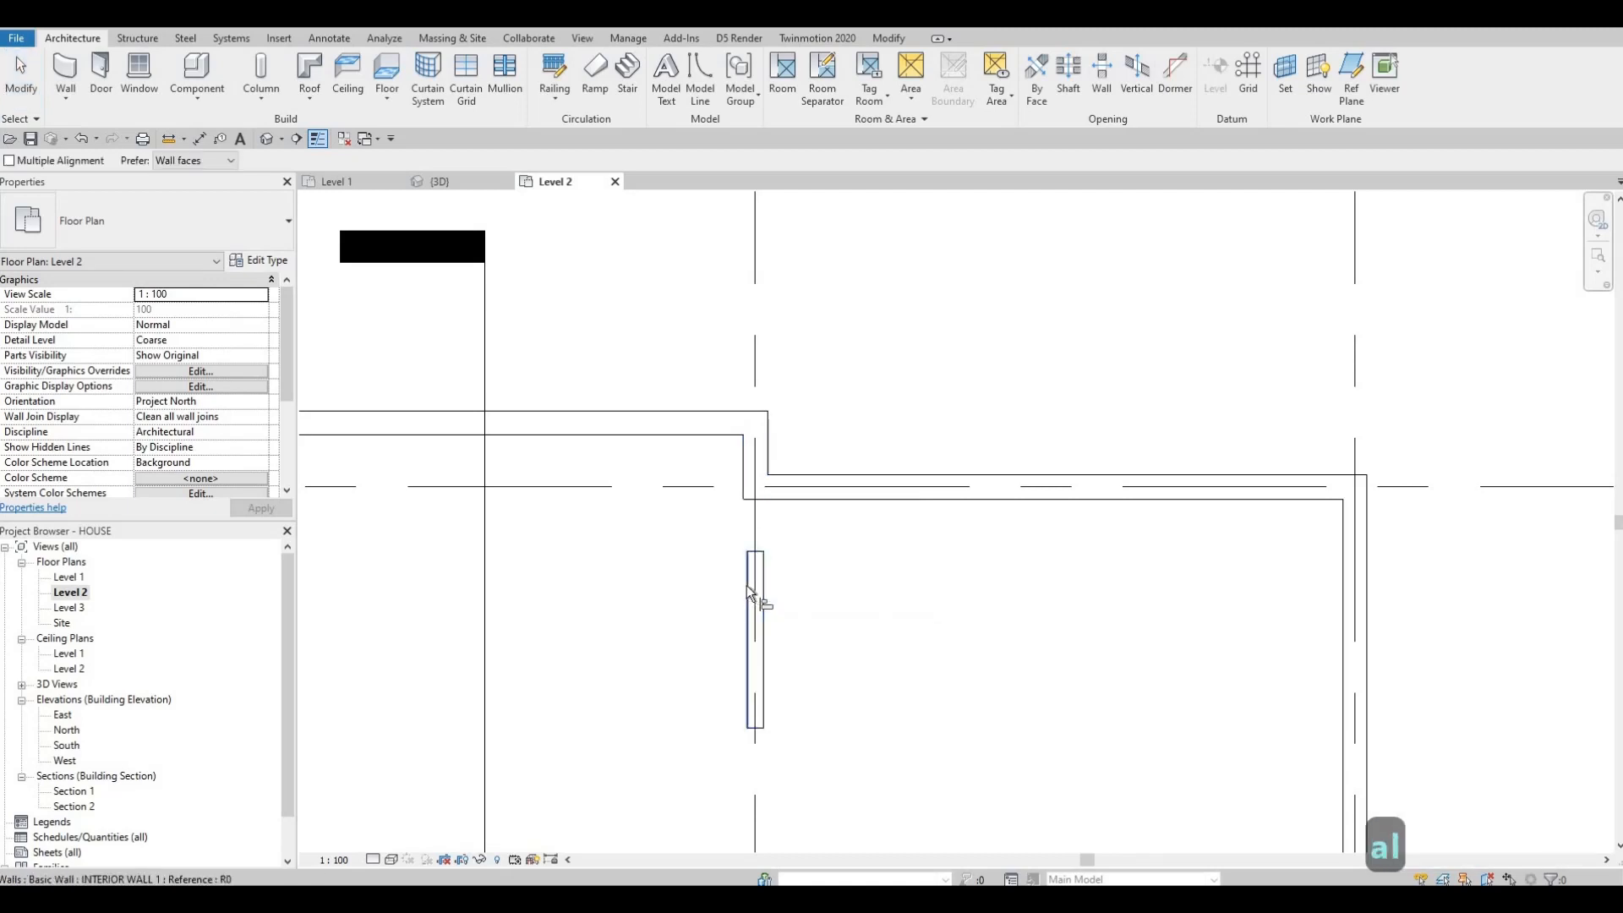
left_click(748, 478)
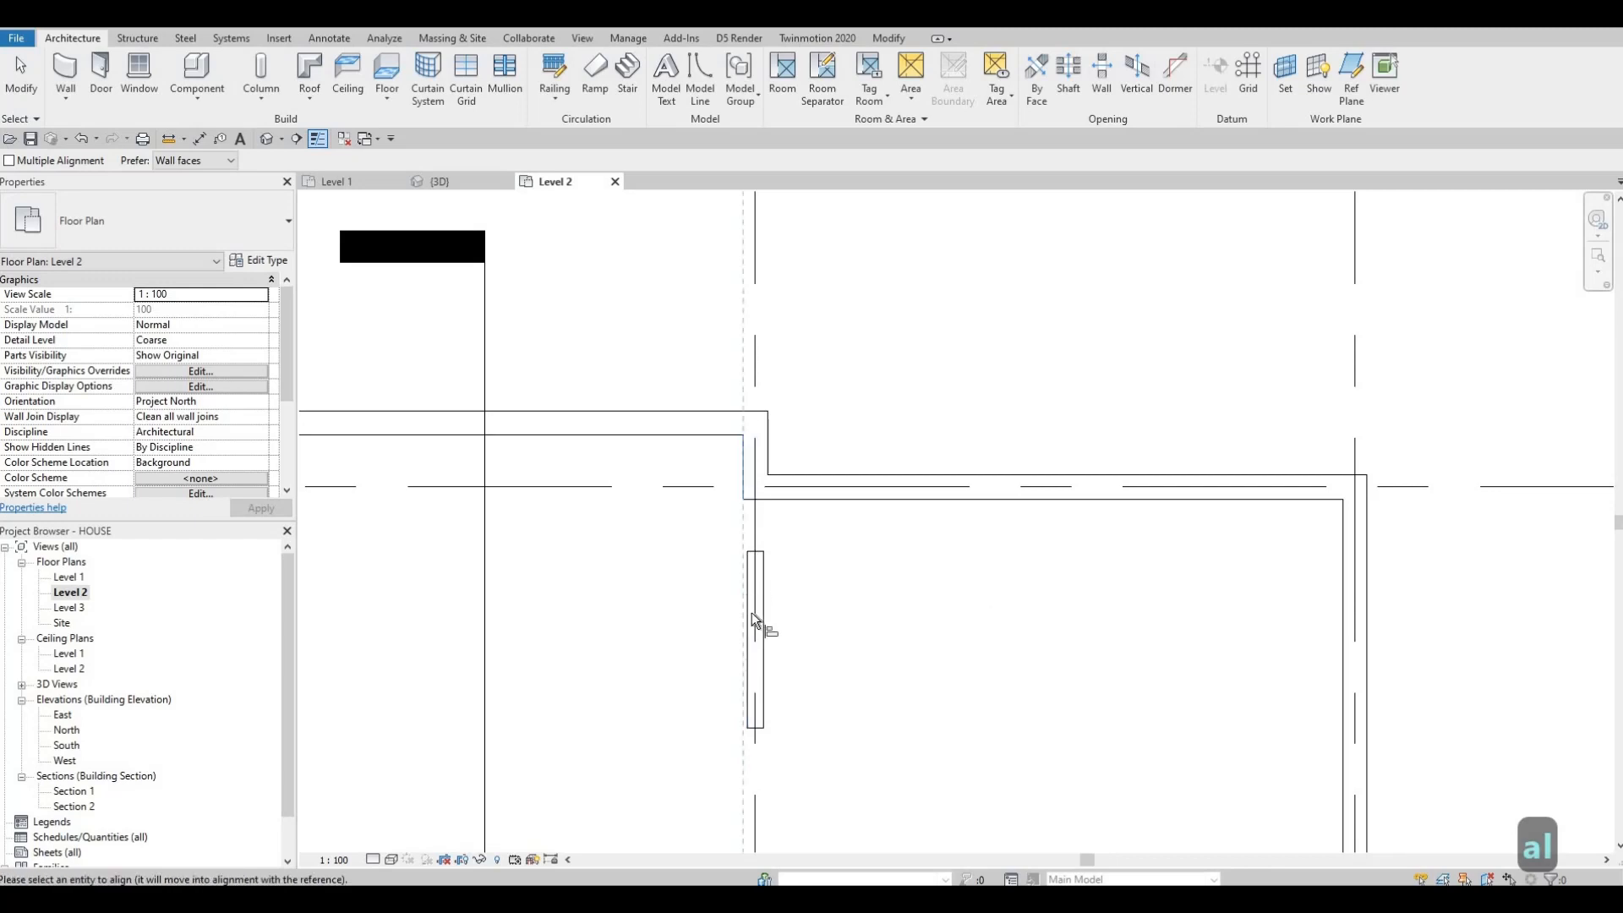
left_click(752, 613)
key("Escape")
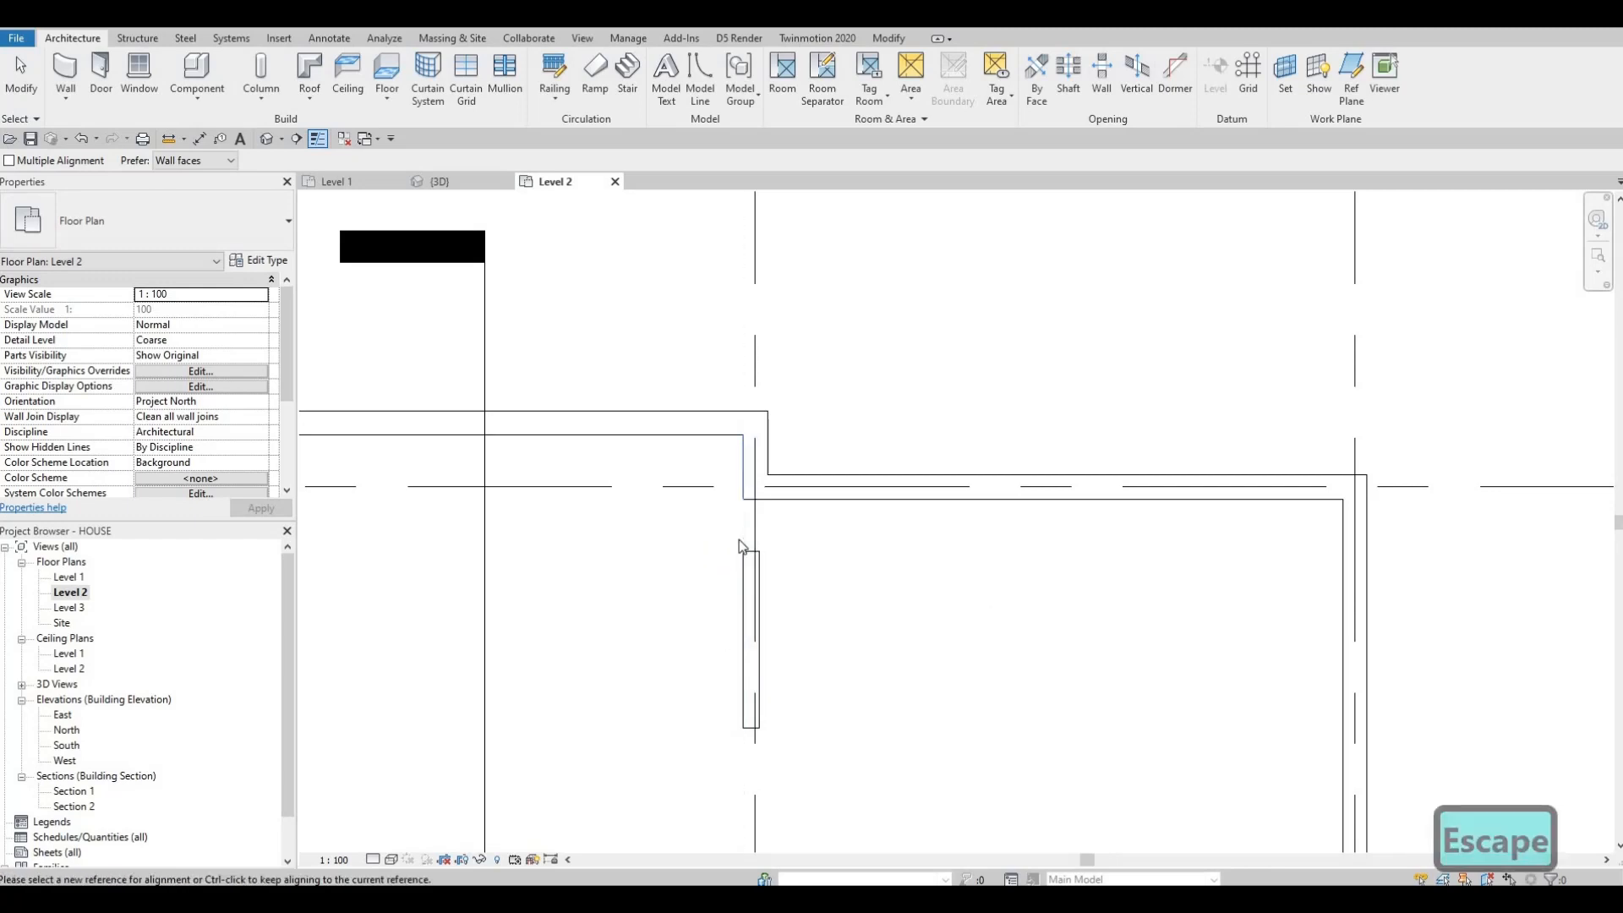
key("Escape")
Step: Extend the interior wall's top end up to the upper exterior wall
scroll(744, 541, "up", 2)
left_click(757, 561)
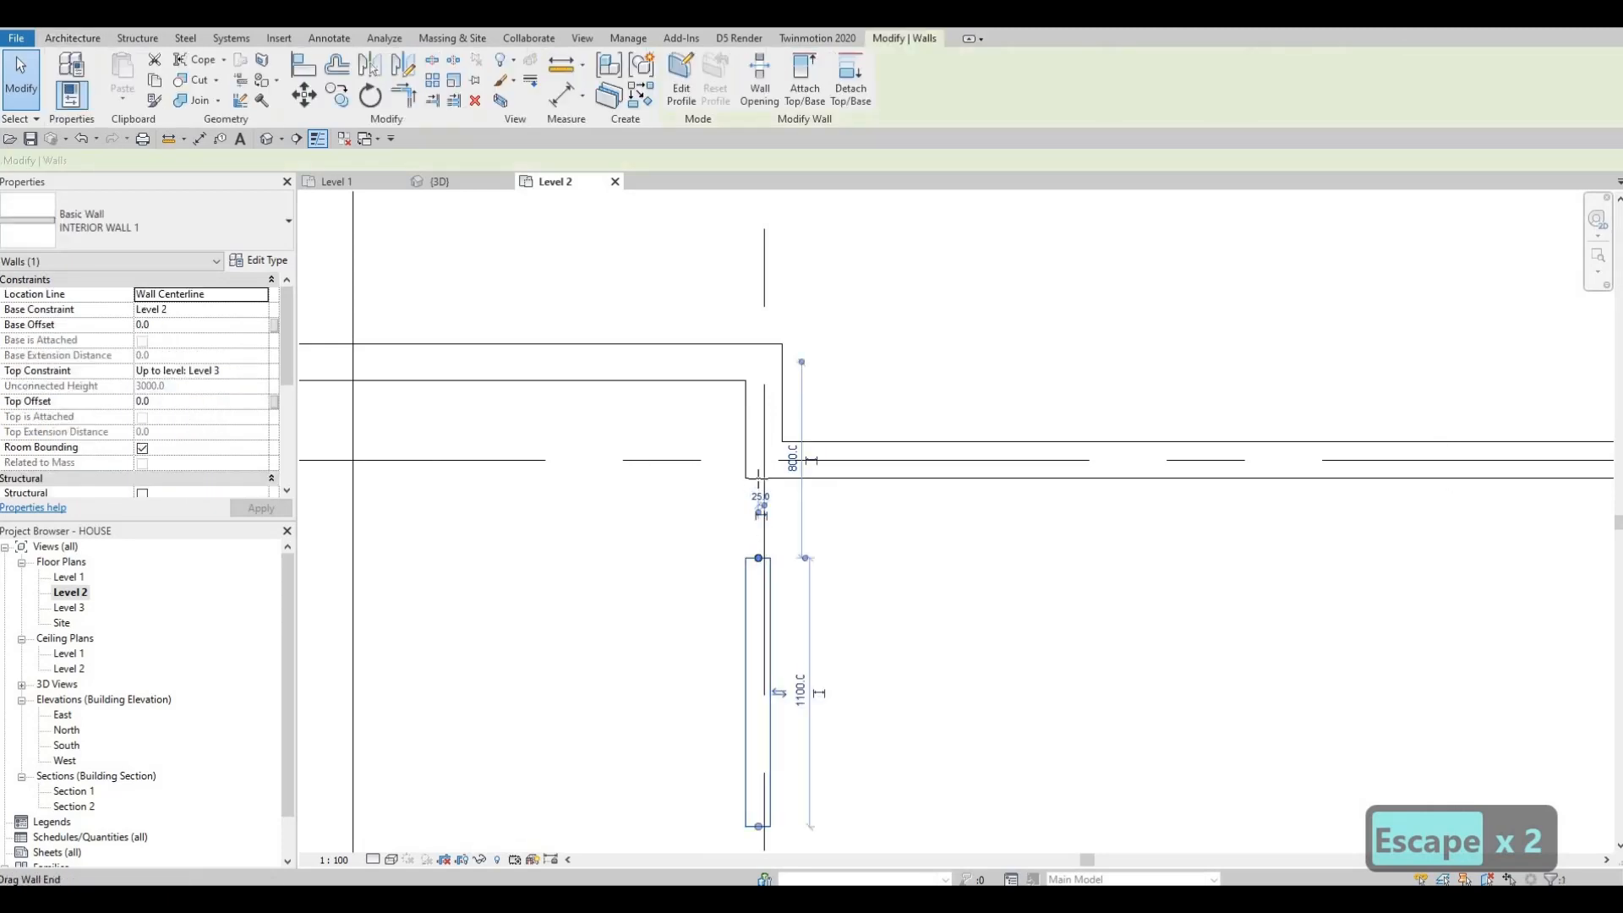
left_click_drag(759, 558, 758, 478)
left_click(779, 544)
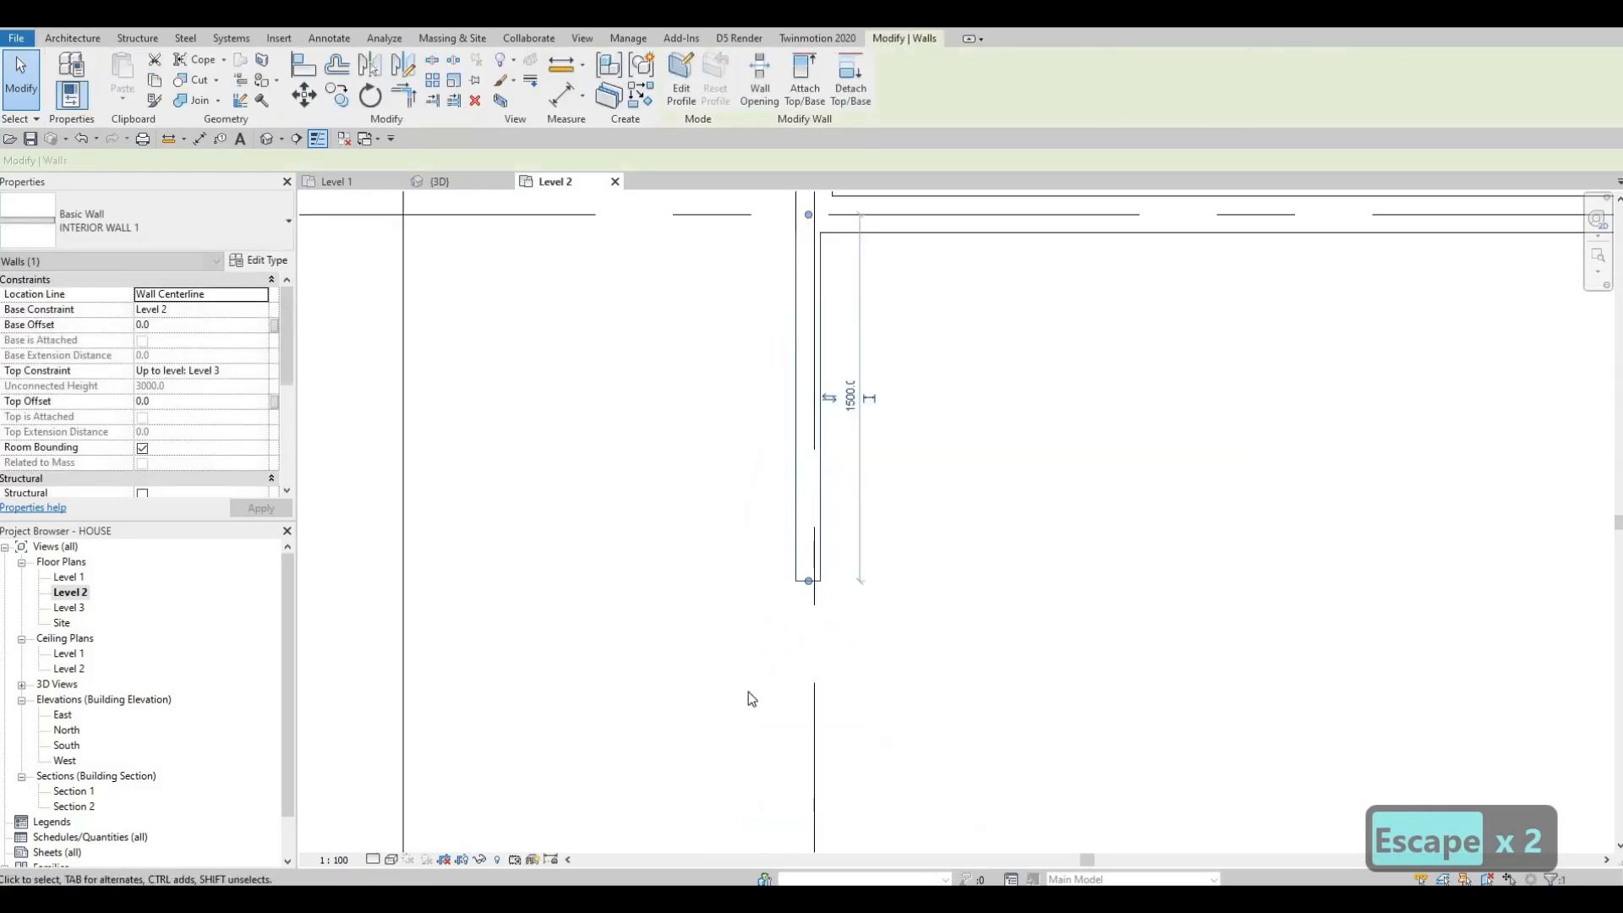
Step: Extend the interior wall's lower end down to the stepped corner of the lower exterior wall
scroll(737, 411, "down", 5)
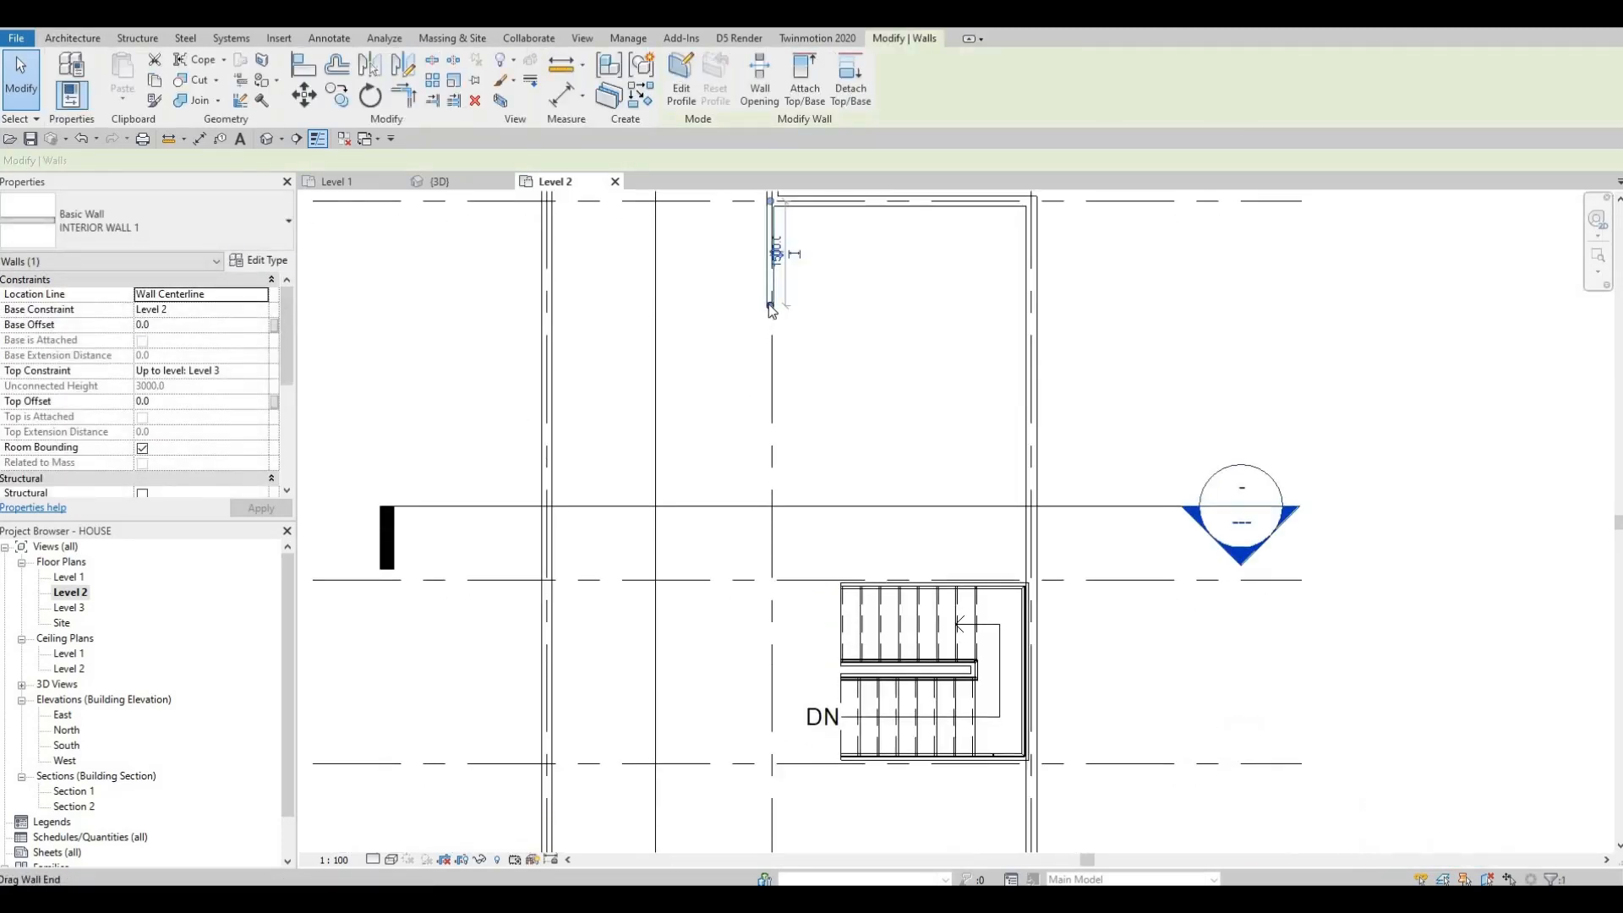
key("r")
key("s")
left_click_drag(770, 798, 771, 795)
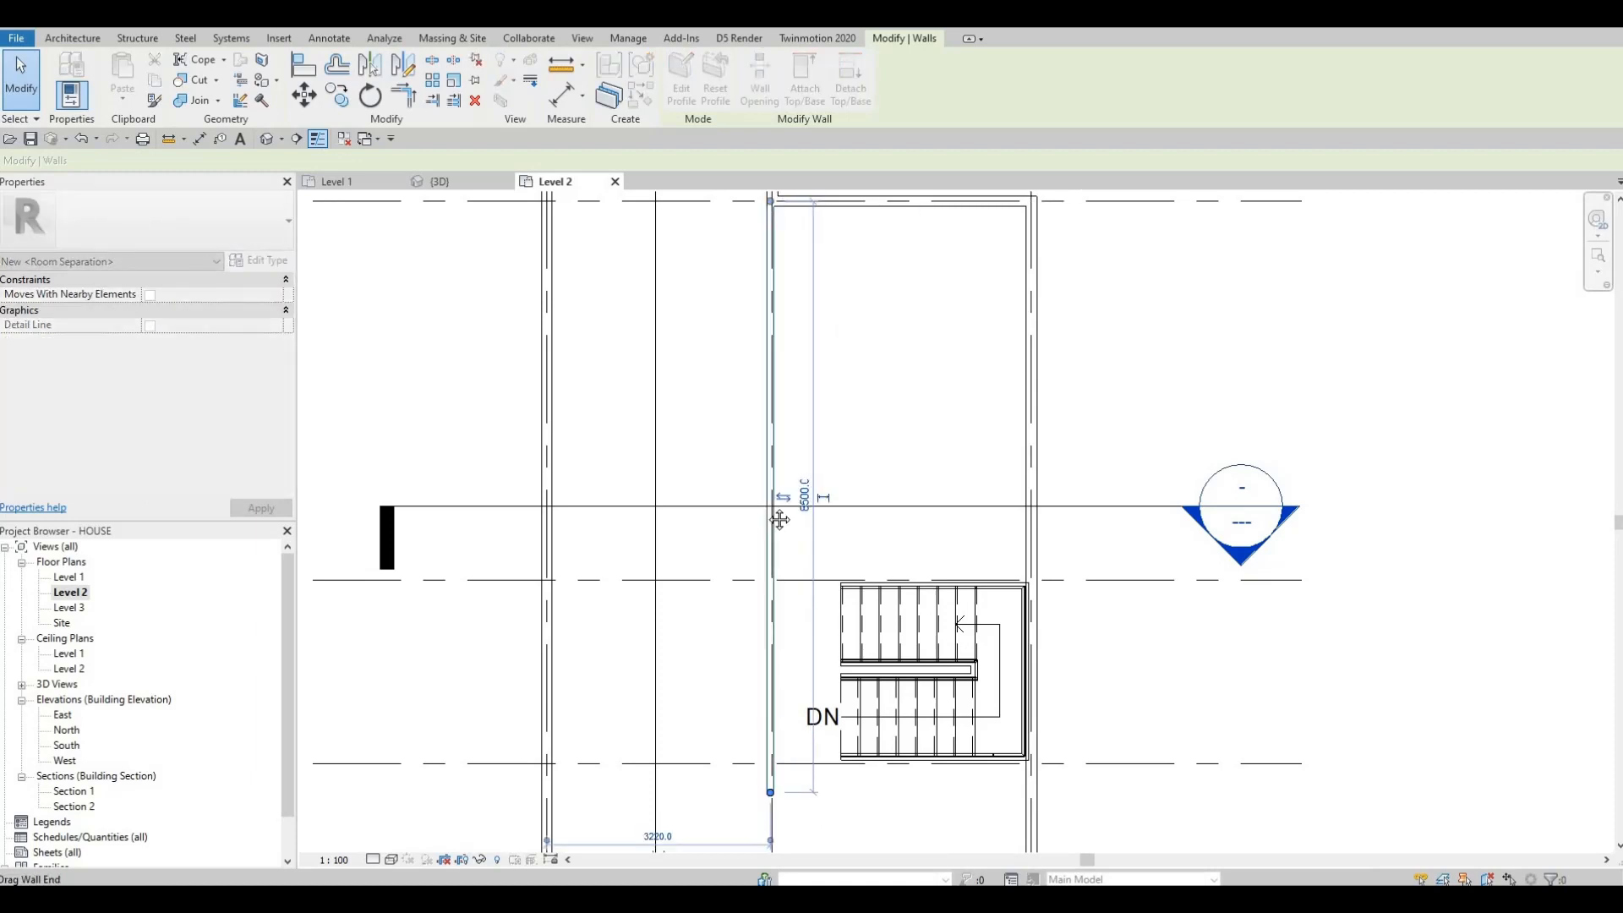
middle_click_drag(764, 652, 763, 350)
middle_click_drag(770, 525, 782, 258)
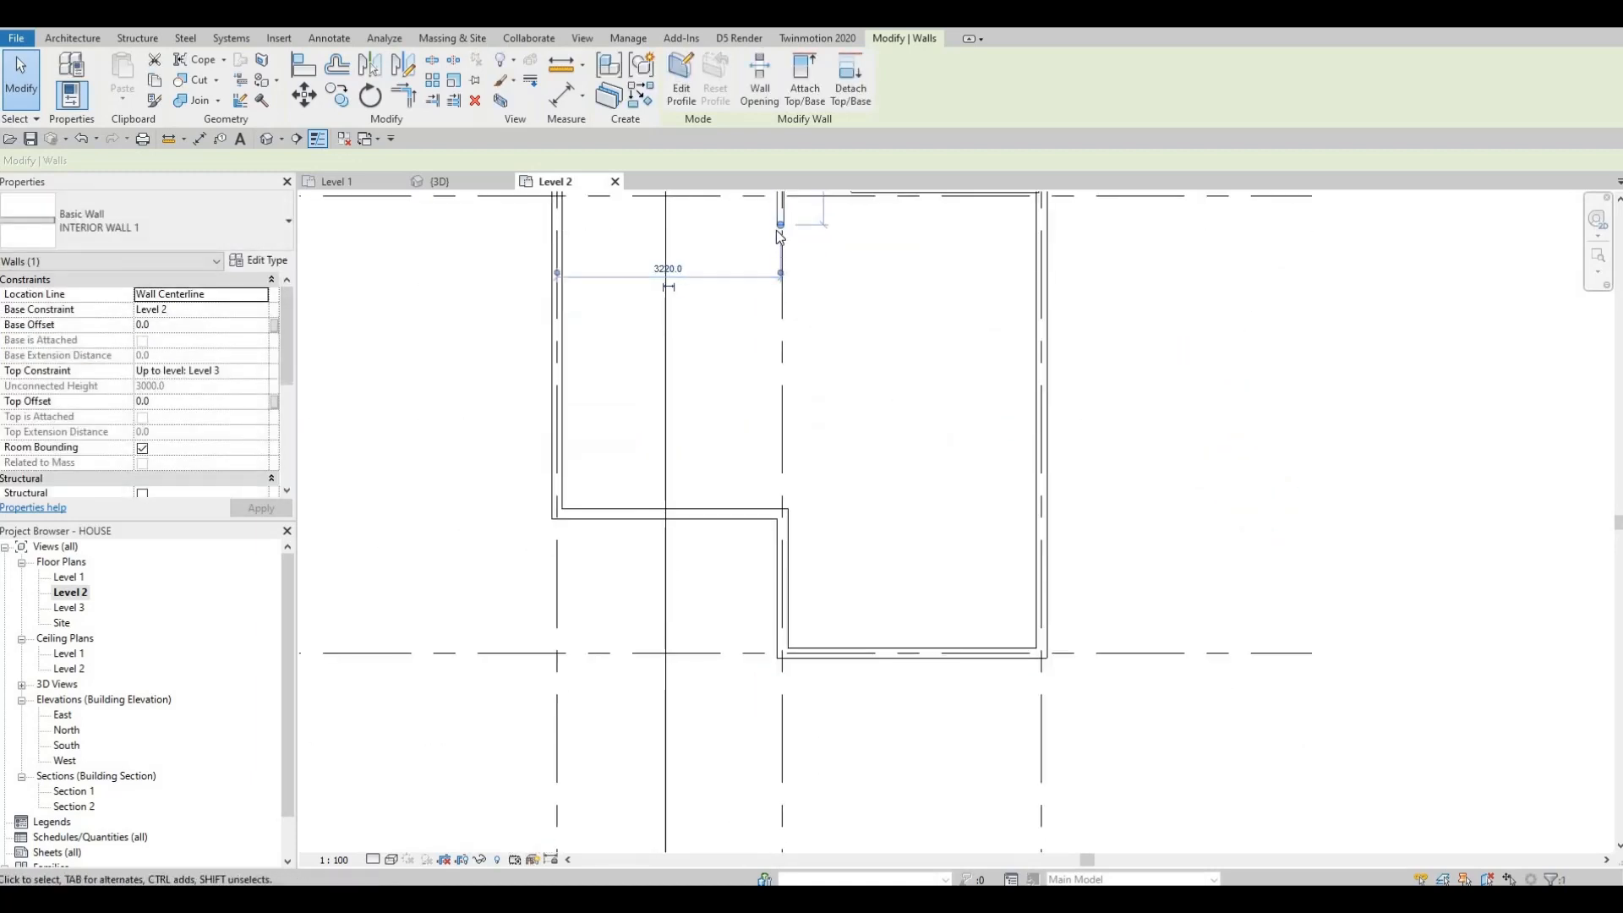
key("r")
key("s")
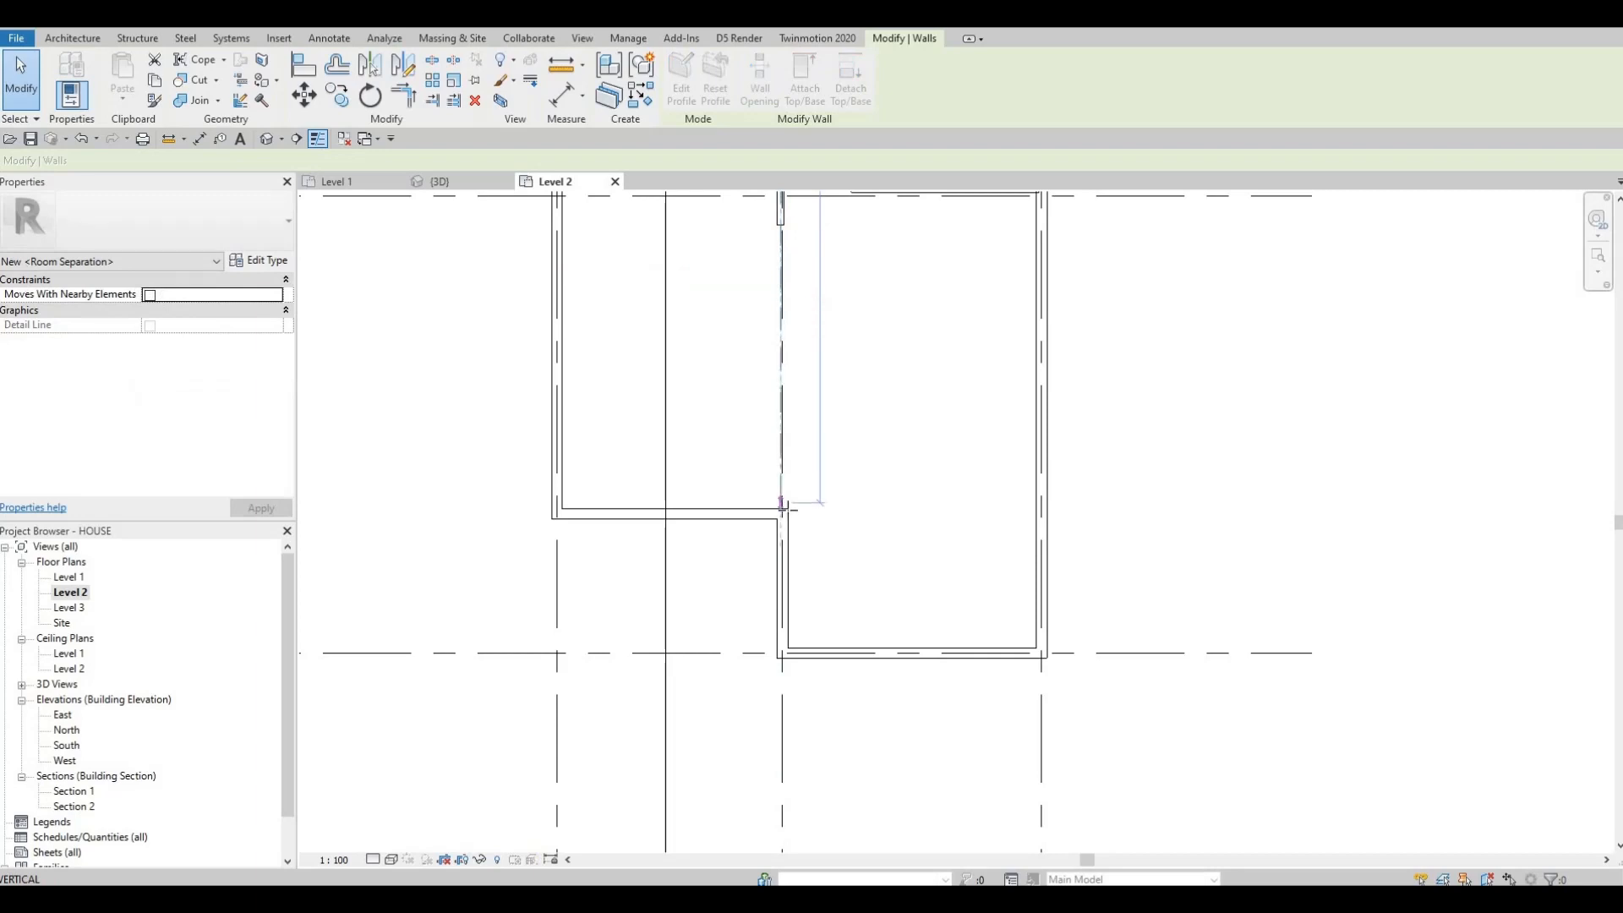
left_click_drag(788, 509, 788, 510)
scroll(806, 502, "up", 5)
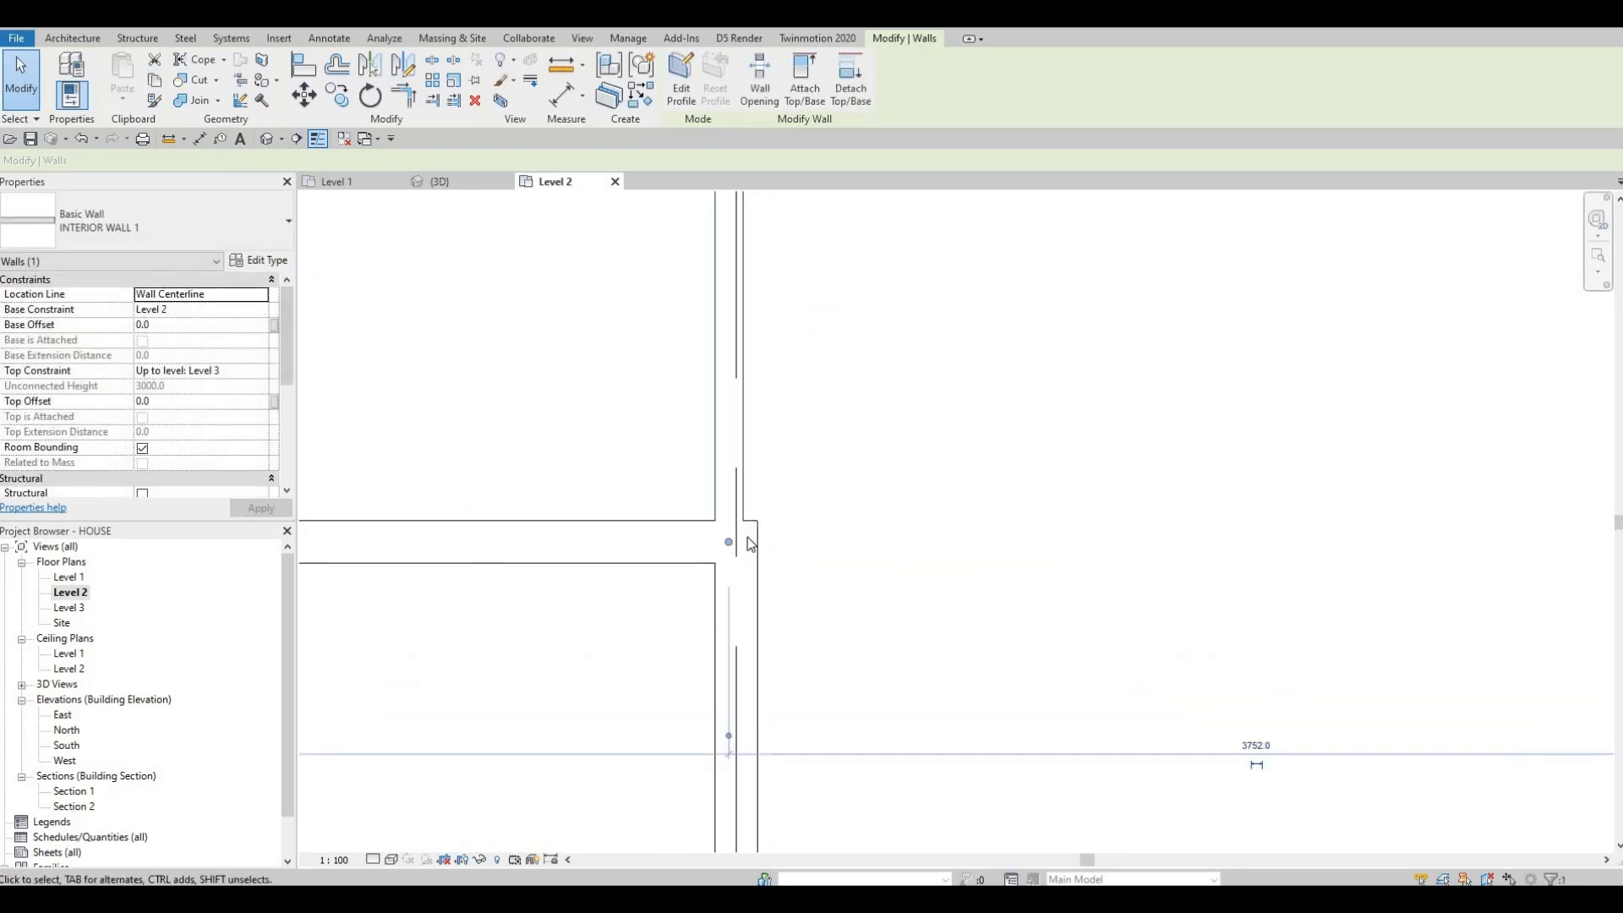
key("Escape")
Step: Stretch the interior wall along grid line 2 so it runs between the upper and lower exterior walls, about 12220 mm long
scroll(748, 519, "down", 3)
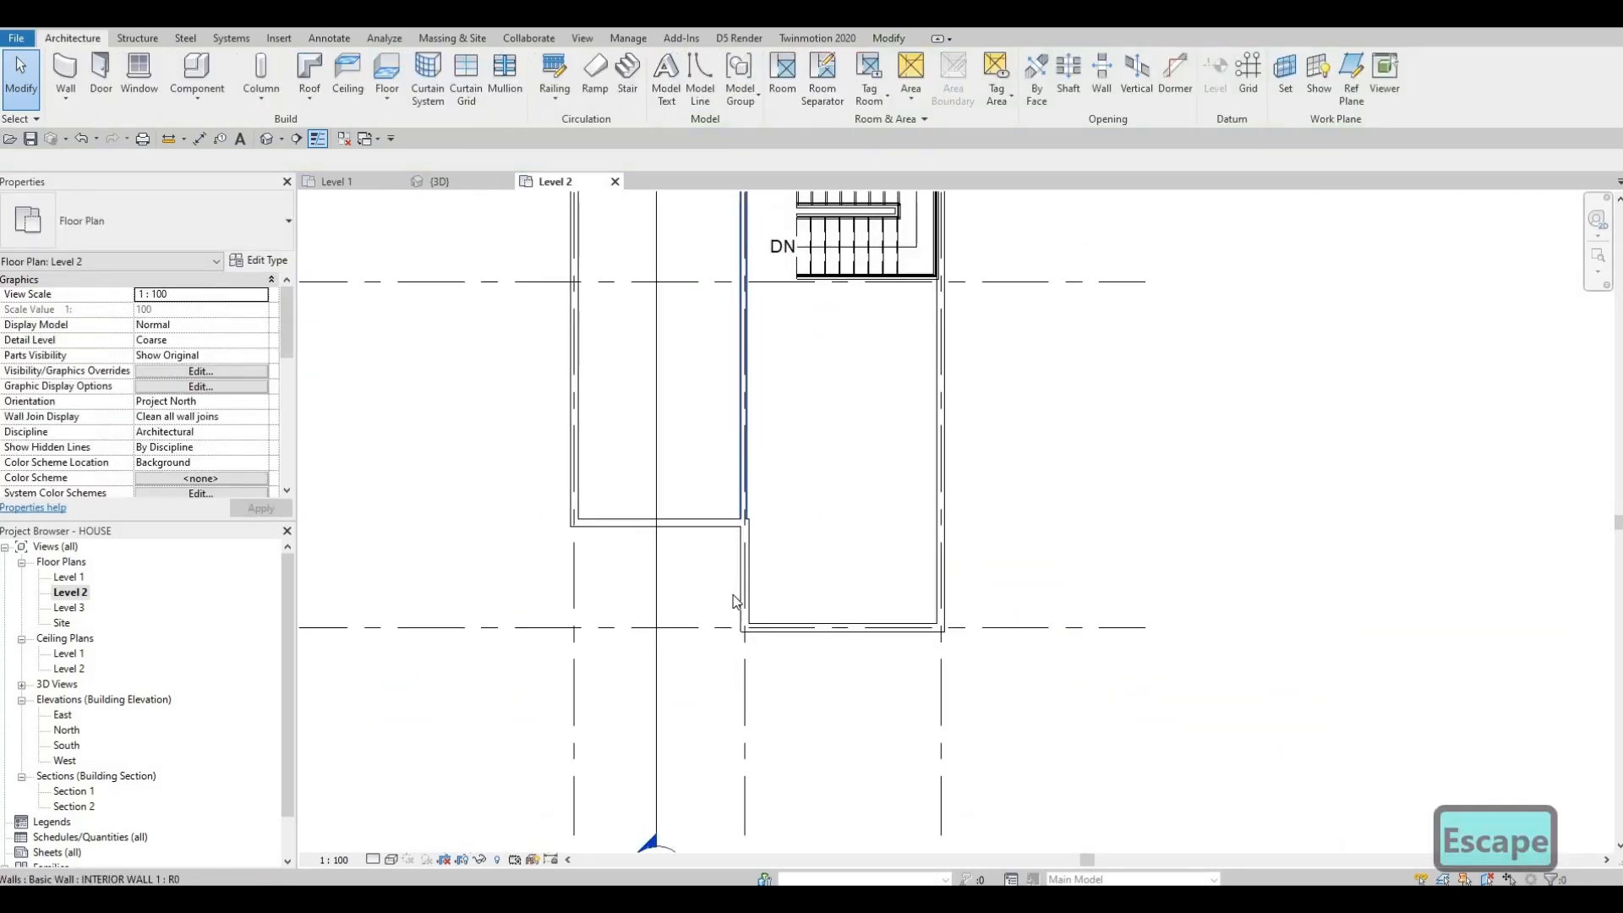
scroll(733, 600, "up", 2)
scroll(733, 600, "down", 2)
scroll(733, 600, "up", 5)
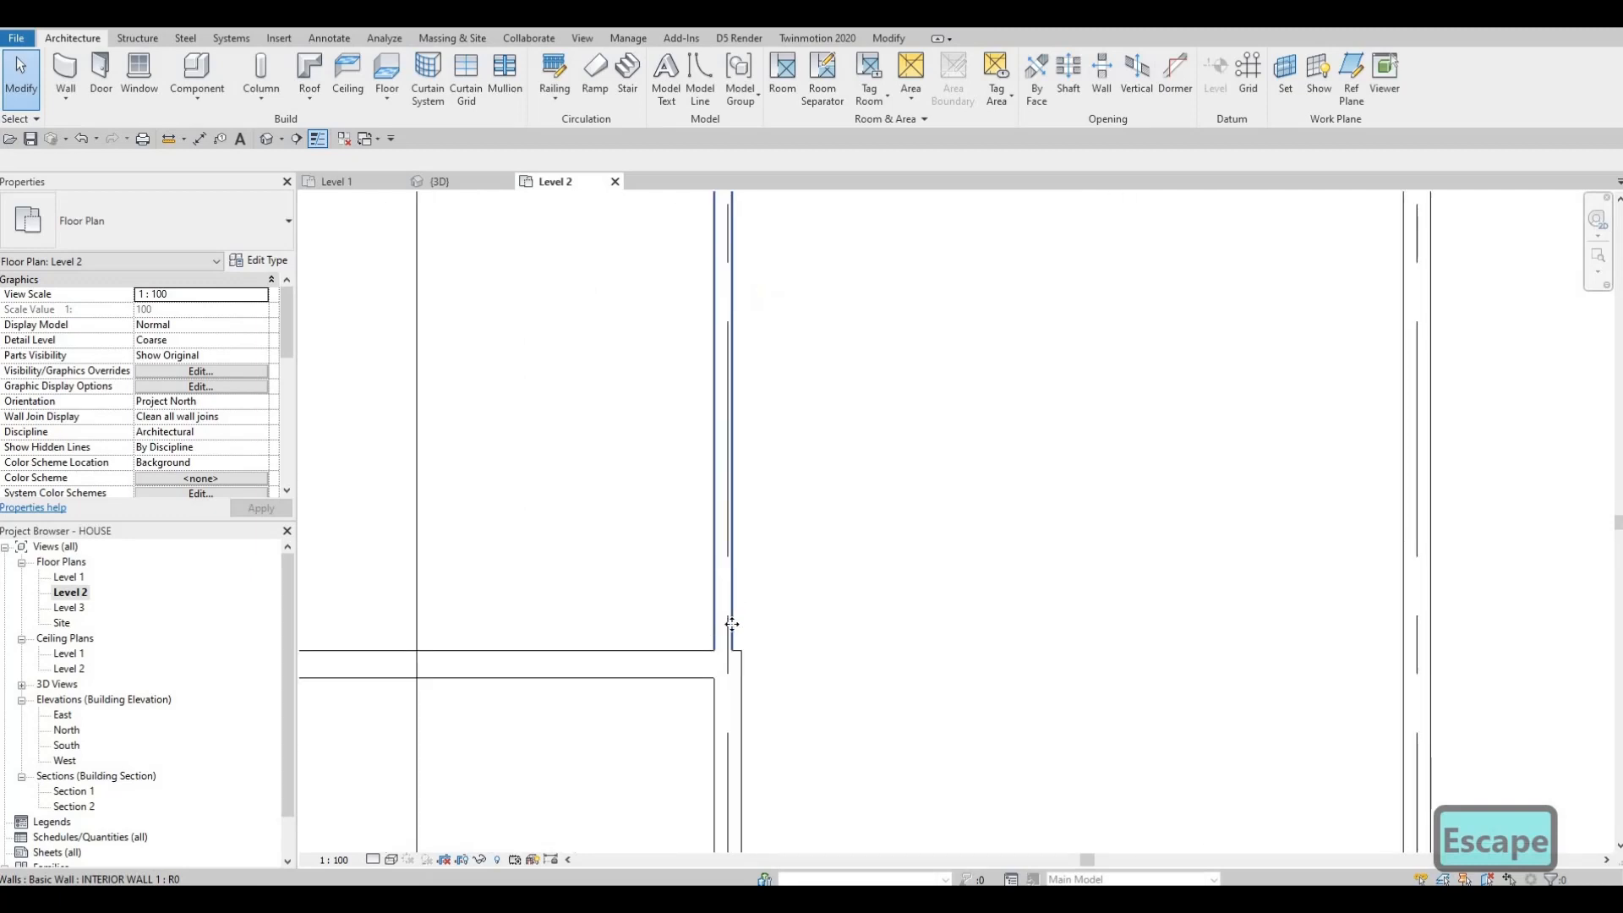
left_click(725, 666)
left_click_drag(724, 585, 725, 583)
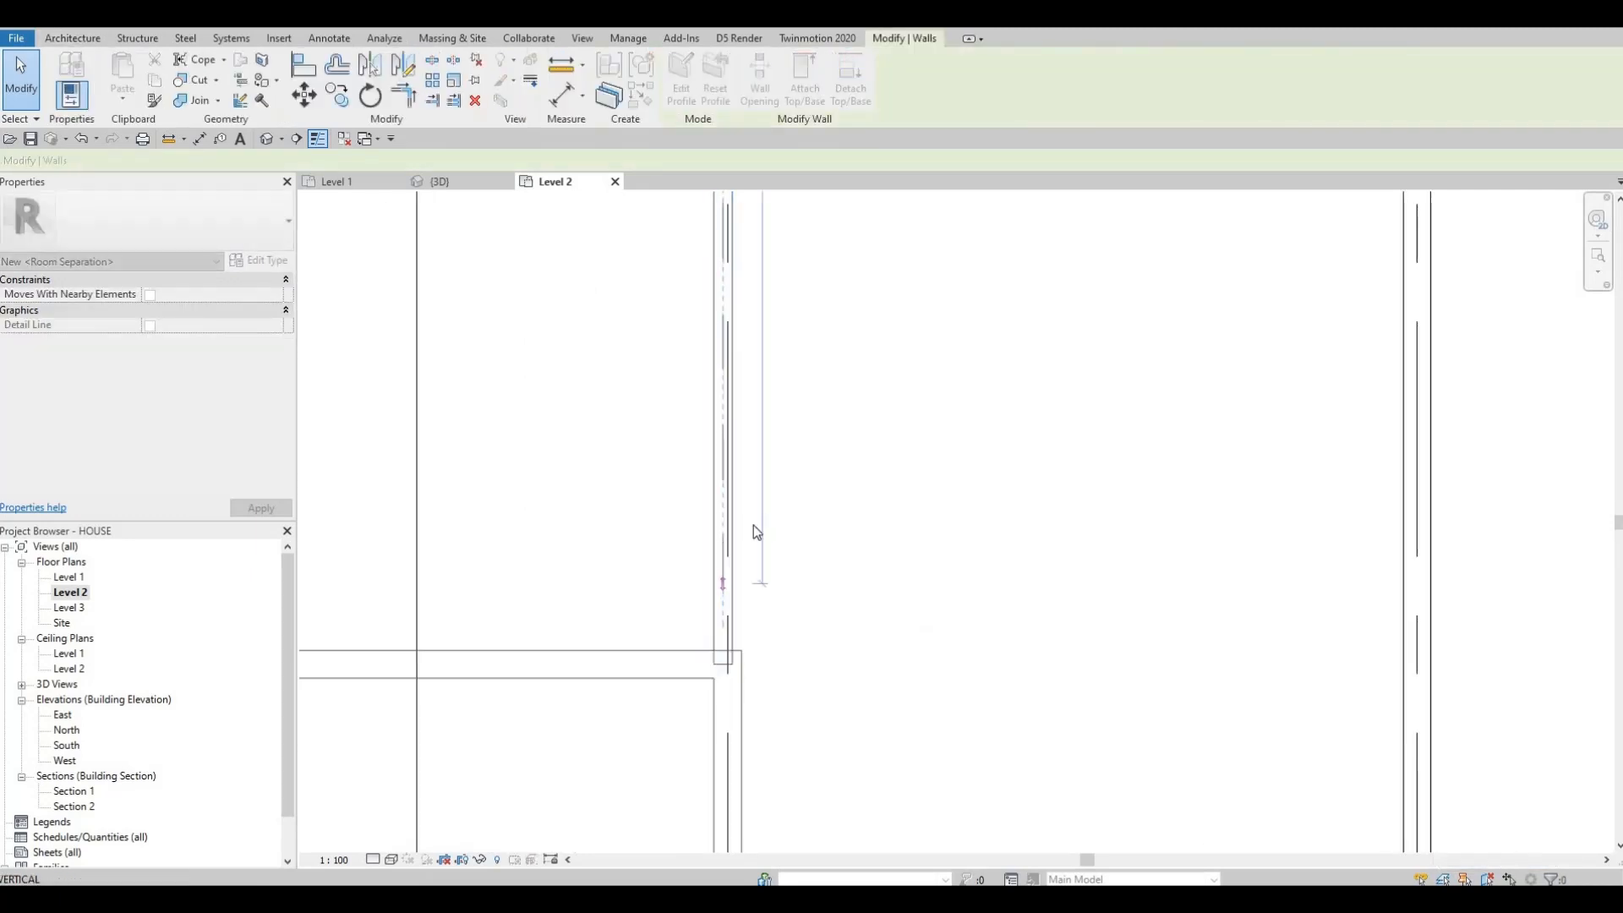
middle_click_drag(755, 671, 694, 654)
scroll(755, 543, "down", 2)
scroll(754, 583, "down", 2)
scroll(716, 592, "up", 1)
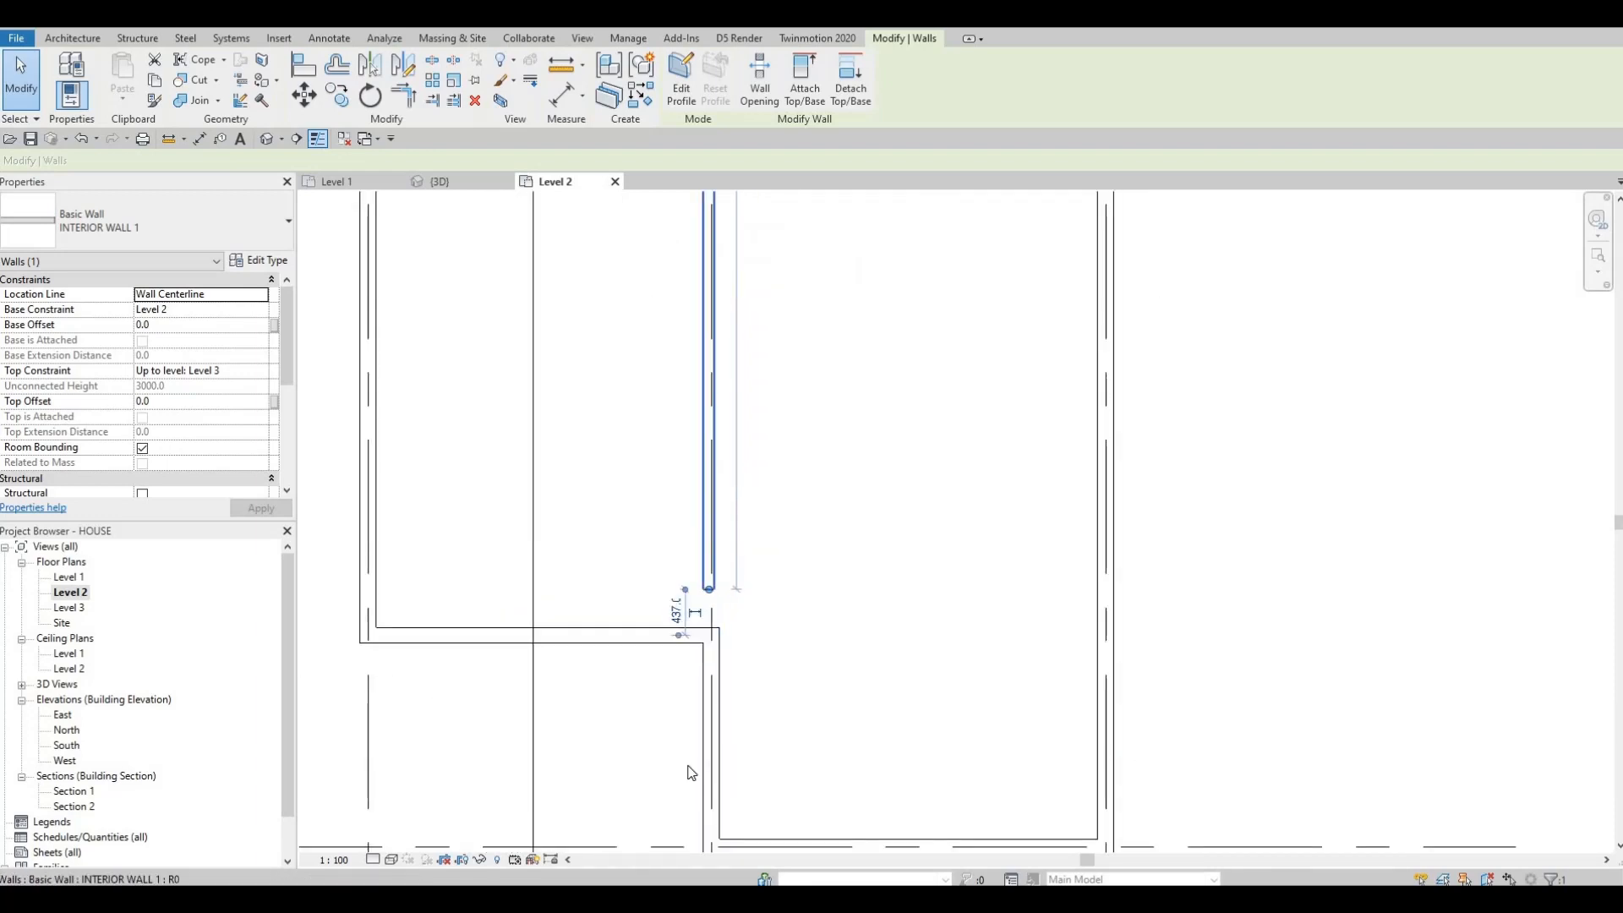
scroll(692, 771, "down", 1)
middle_click_drag(717, 428, 690, 693)
scroll(691, 693, "down", 1)
middle_click_drag(683, 448, 729, 454)
scroll(725, 453, "up", 3)
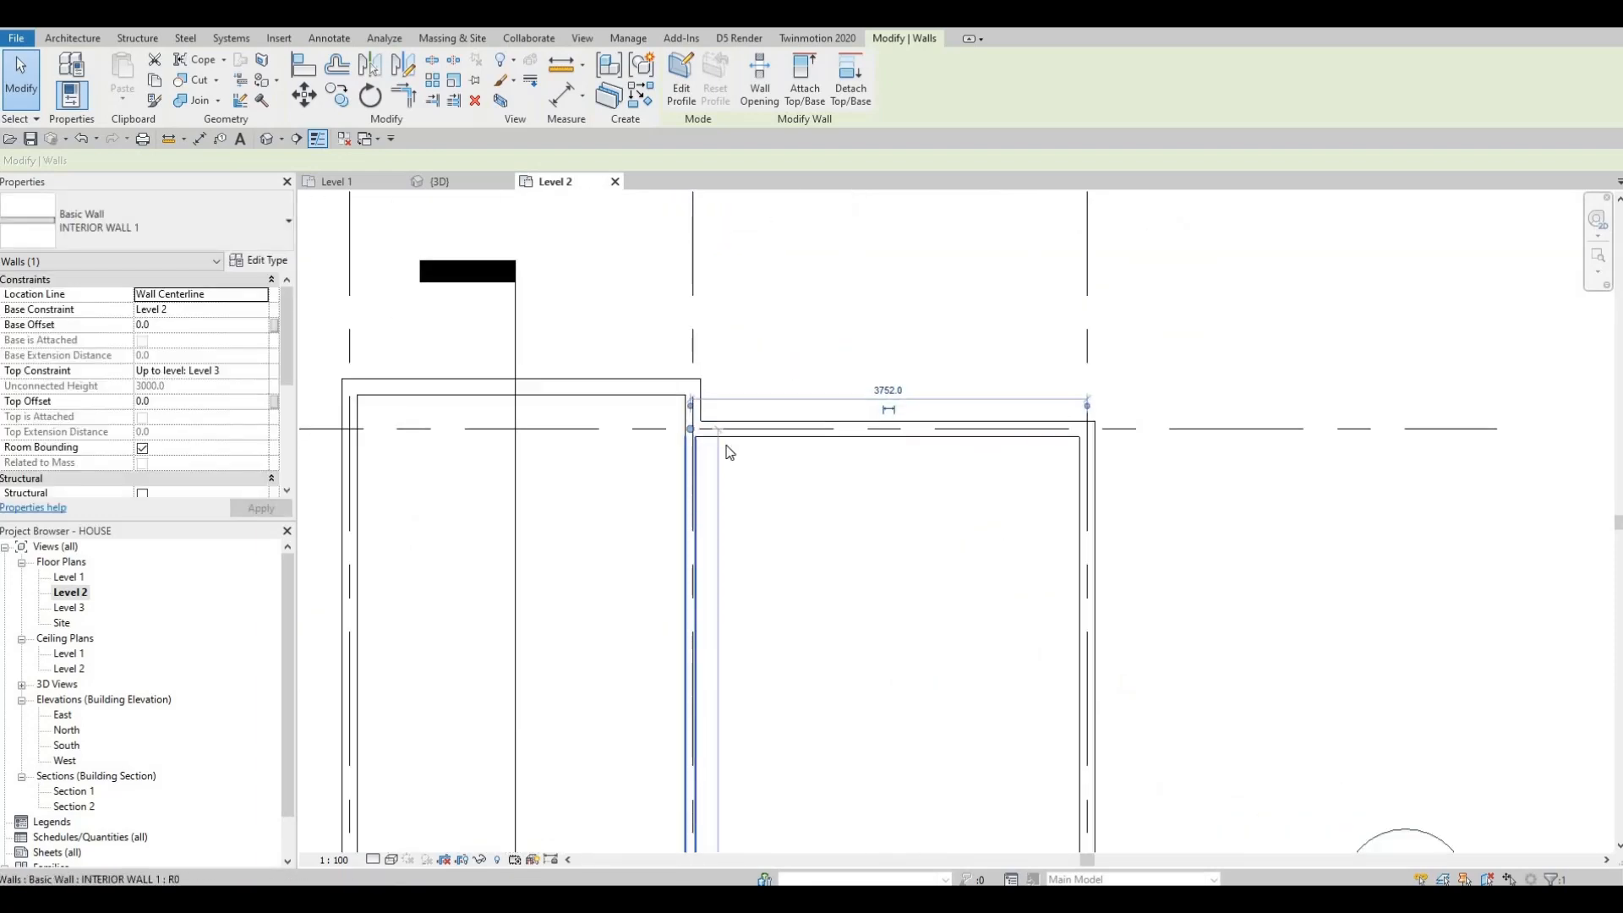
scroll(724, 373, "down", 3)
scroll(717, 366, "down", 1)
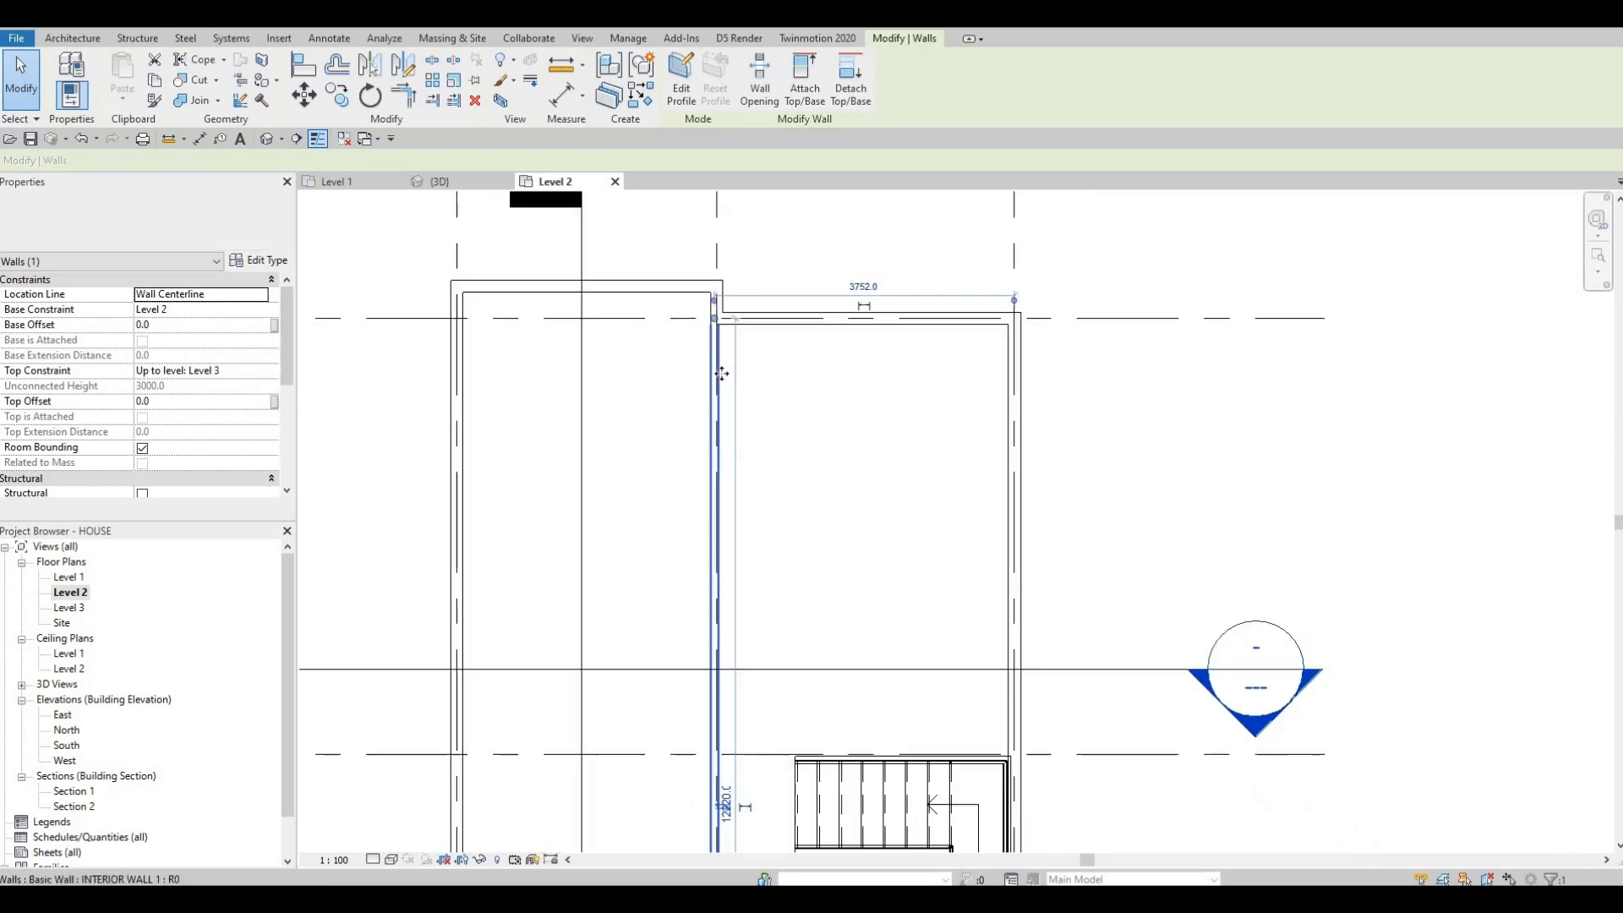
scroll(725, 417, "up", 1)
middle_click_drag(734, 372, 735, 291)
scroll(736, 291, "down", 1)
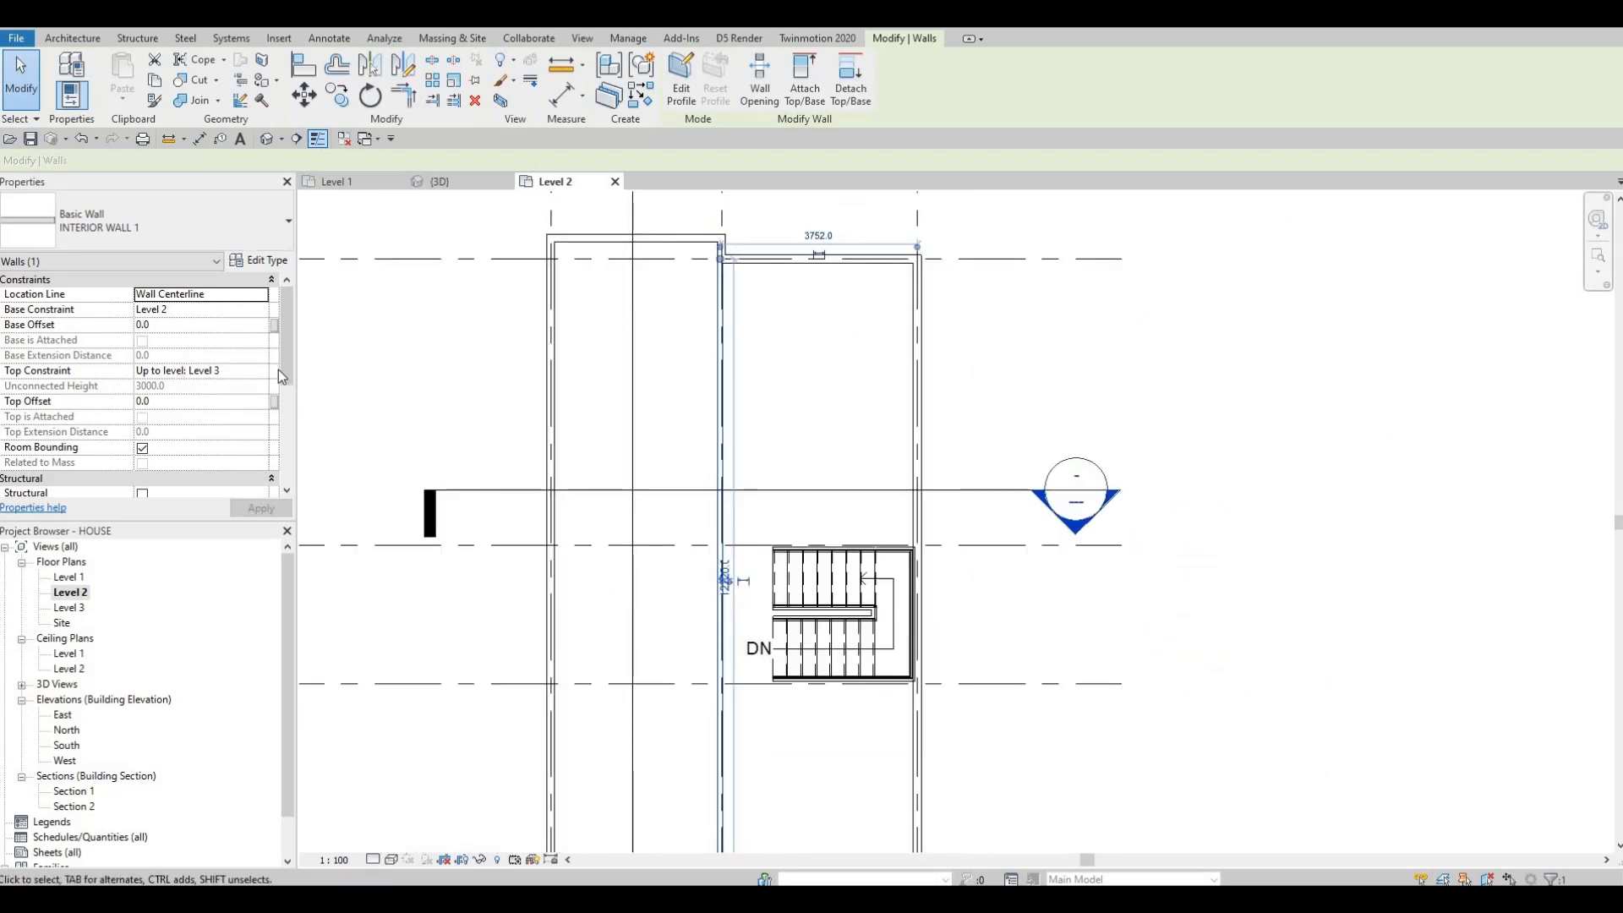
Step: Review the selected interior wall's properties, including its dimensions
scroll(291, 414, "down", 5)
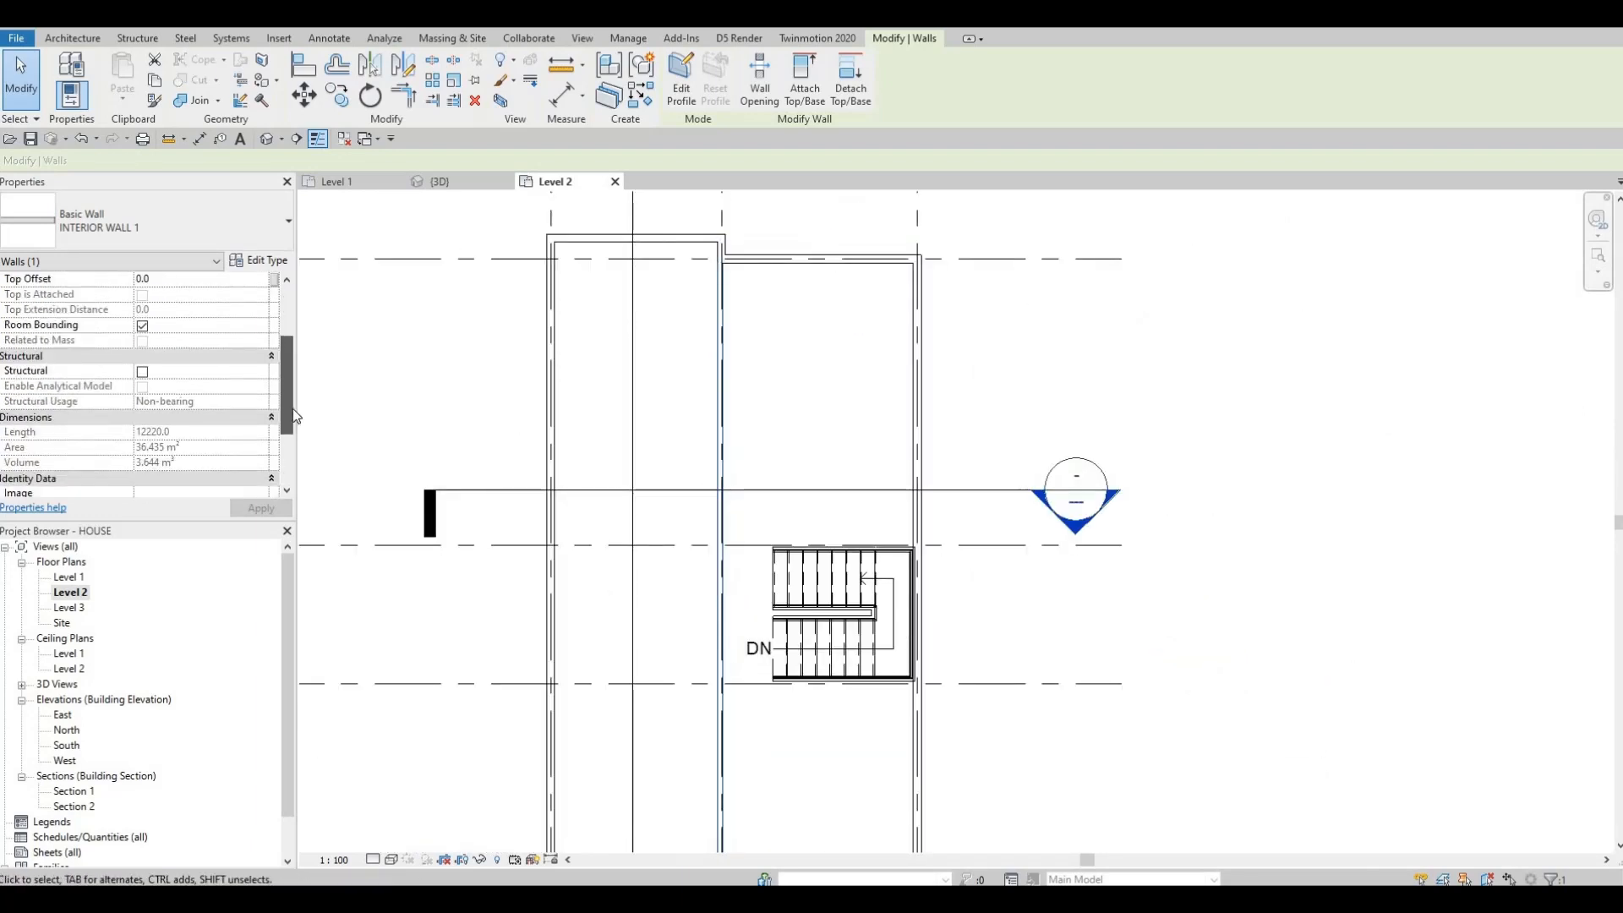
scroll(296, 419, "down", 4)
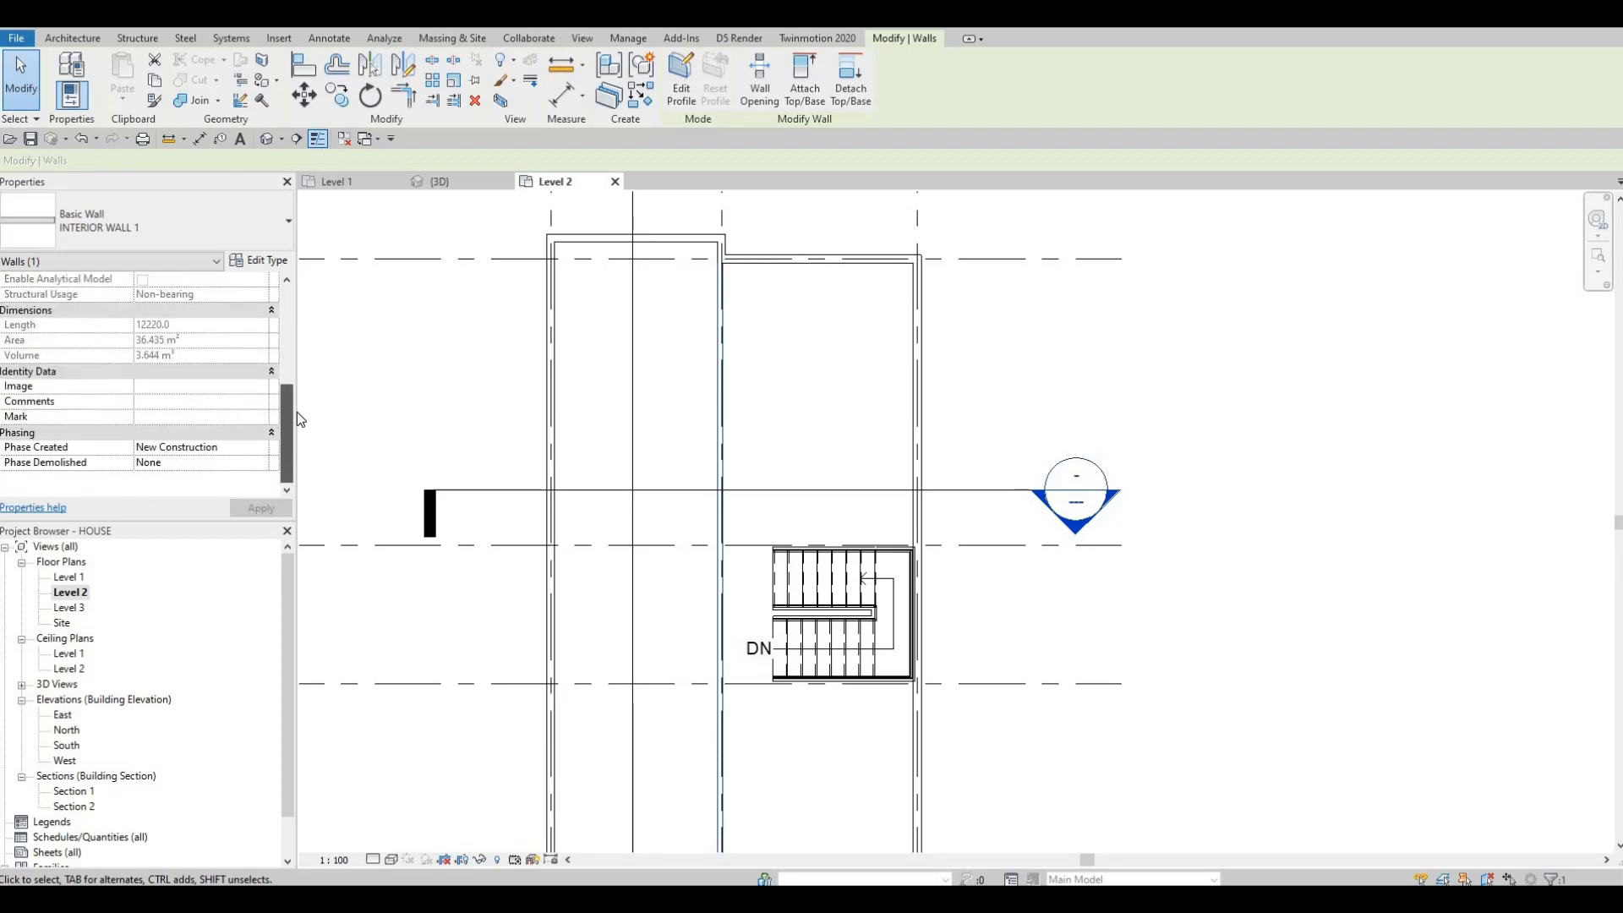
scroll(213, 410, "up", 5)
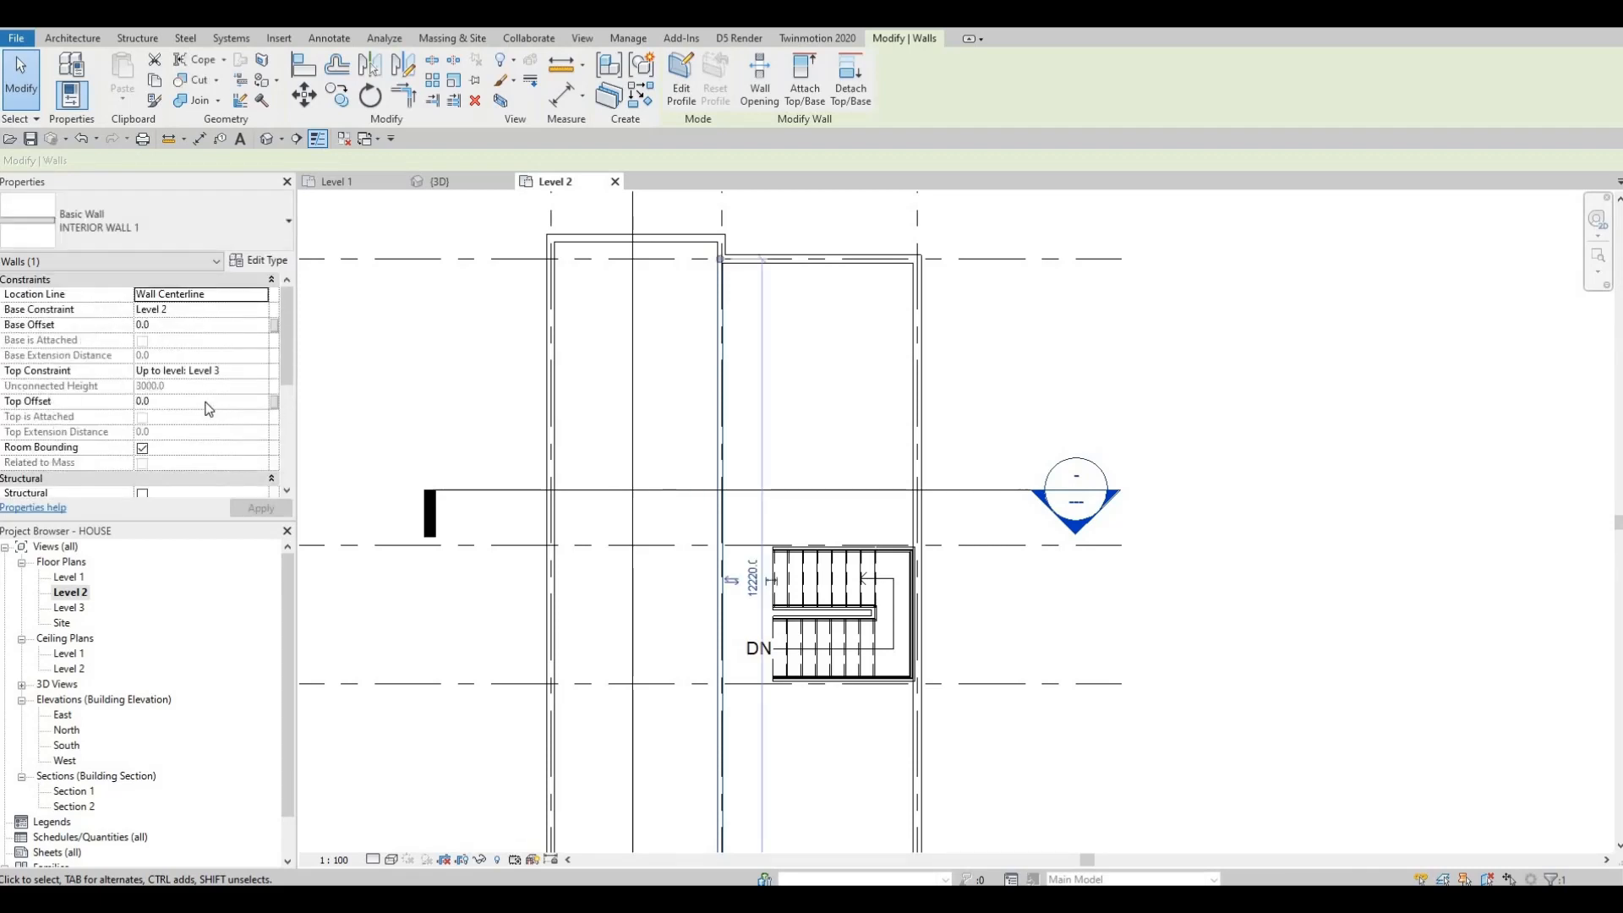
scroll(169, 372, "down", 3)
key("Escape")
key("Escape")
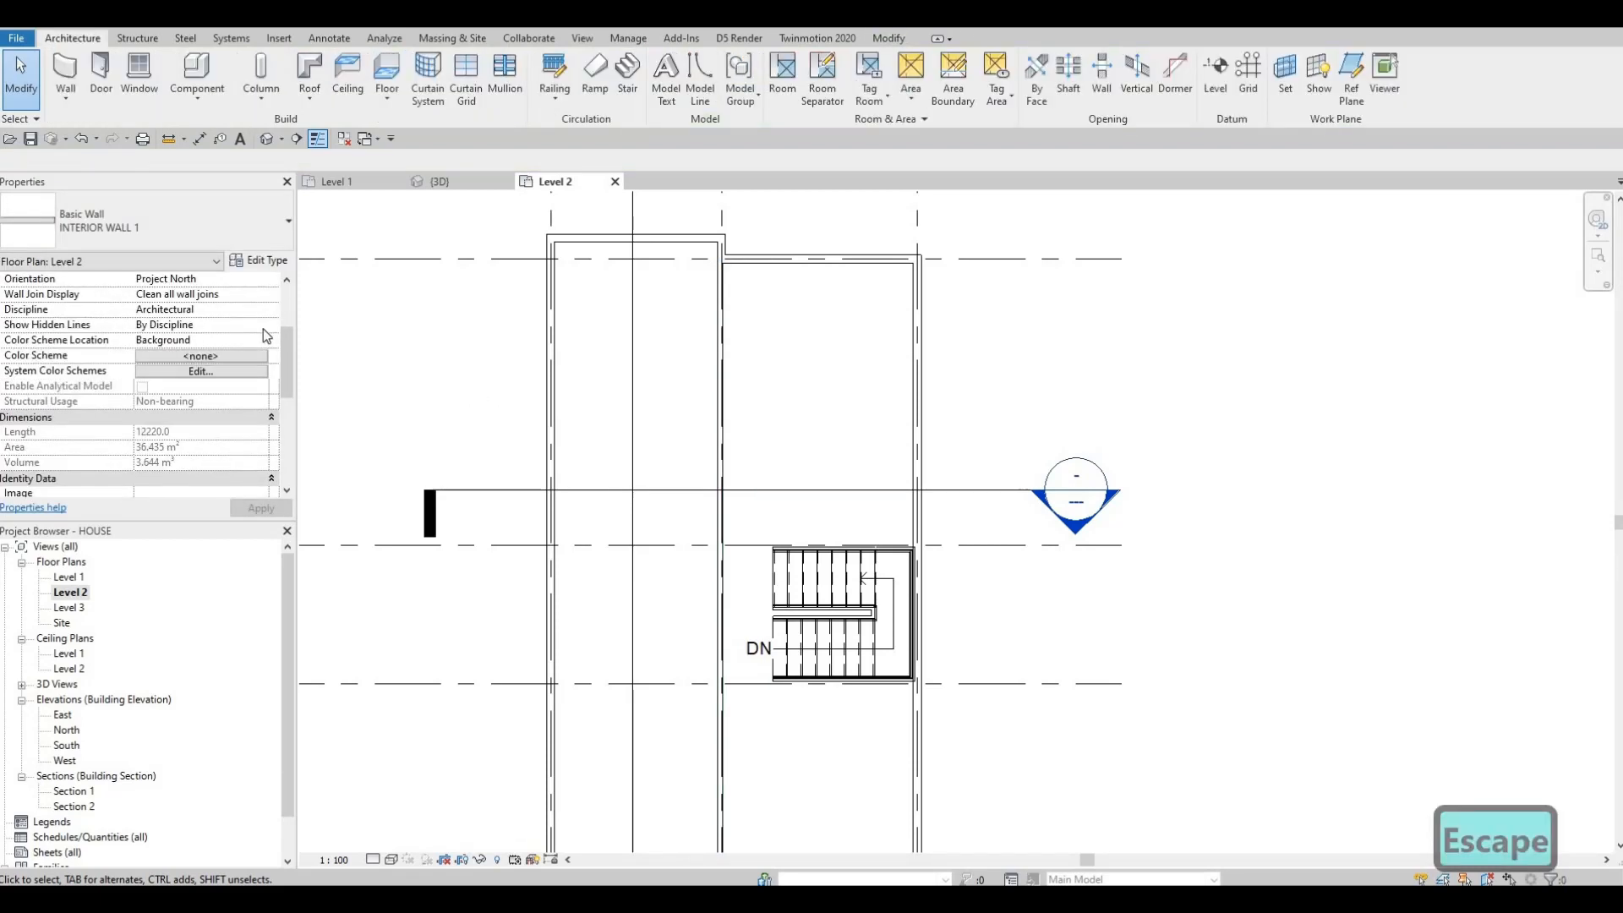
Step: Set the Level 2 plan's underlay base level to Level 1
scroll(169, 411, "down", 3)
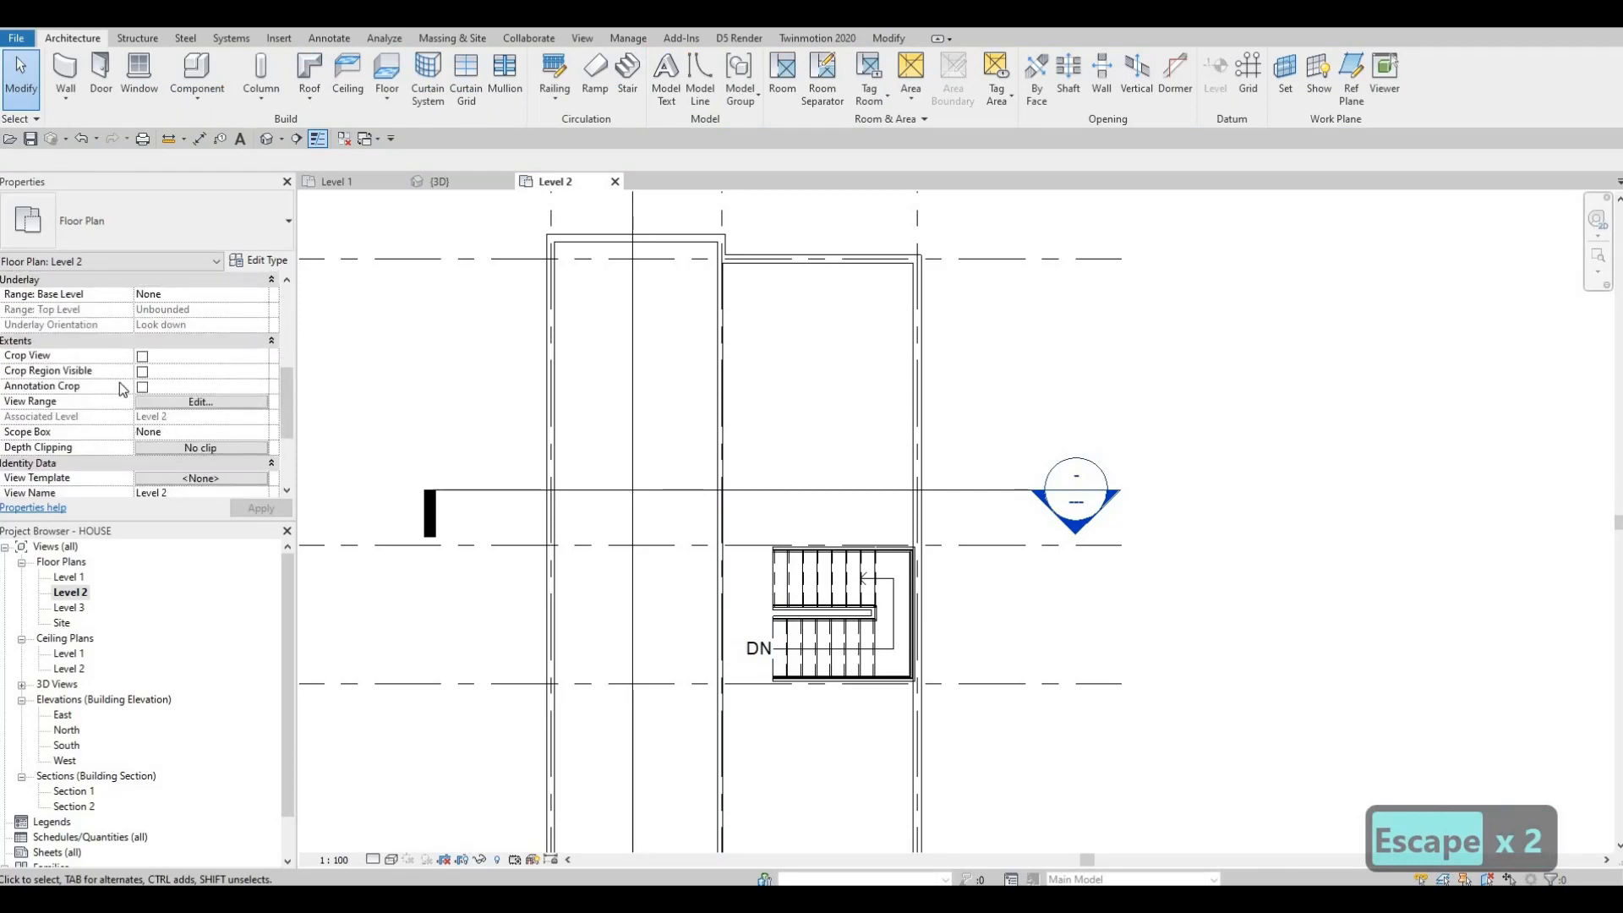
scroll(144, 420, "down", 2)
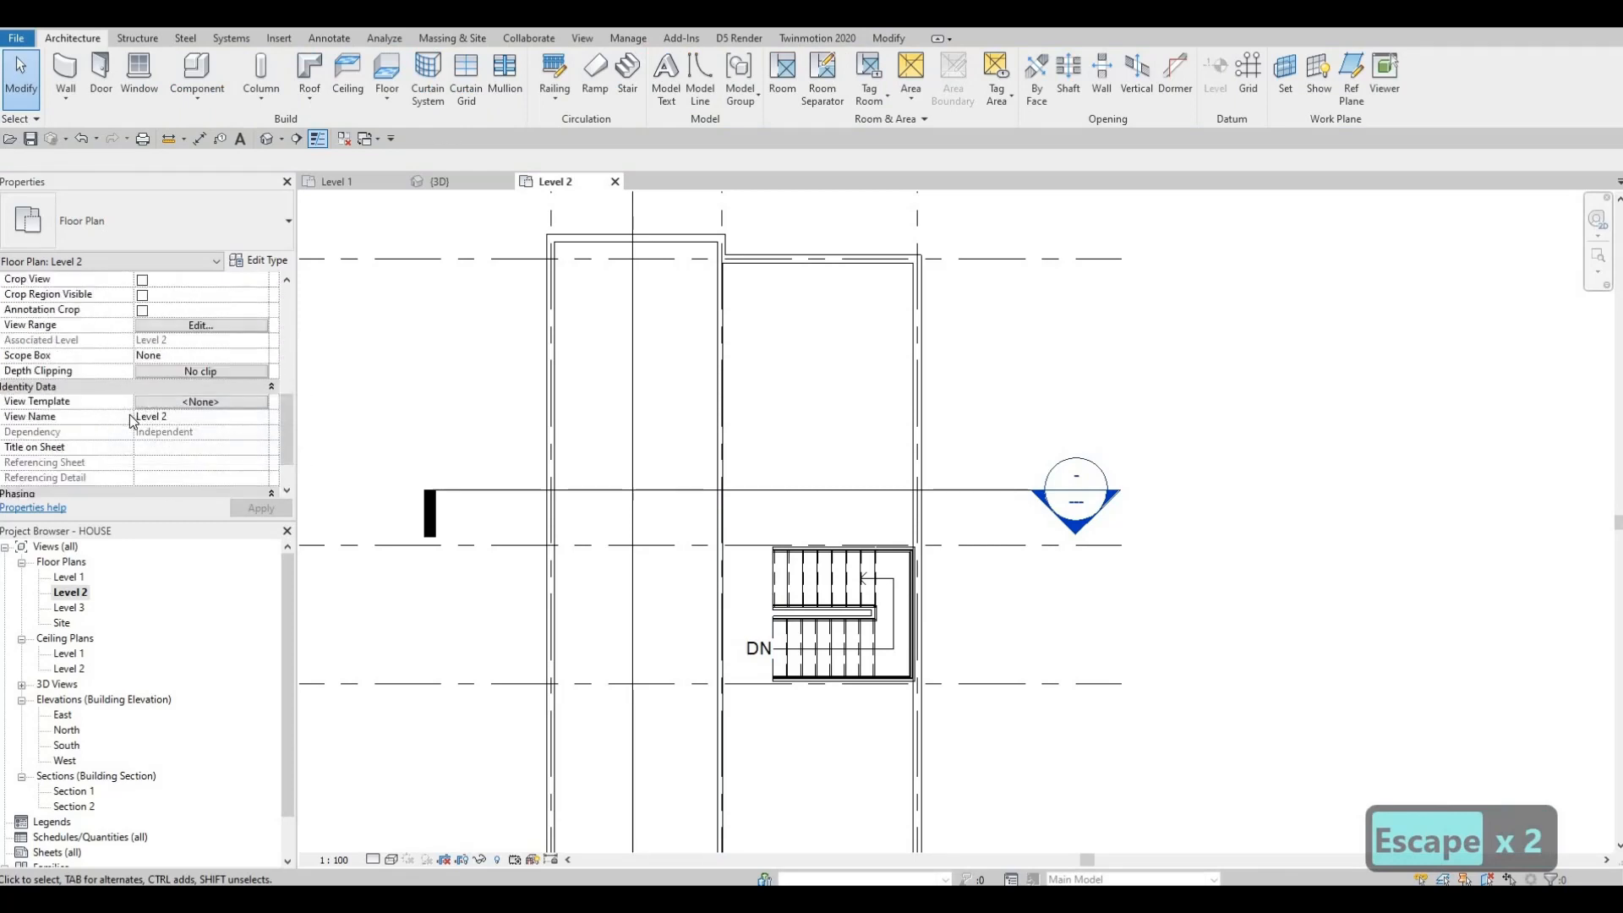
scroll(131, 420, "down", 3)
scroll(131, 421, "up", 5)
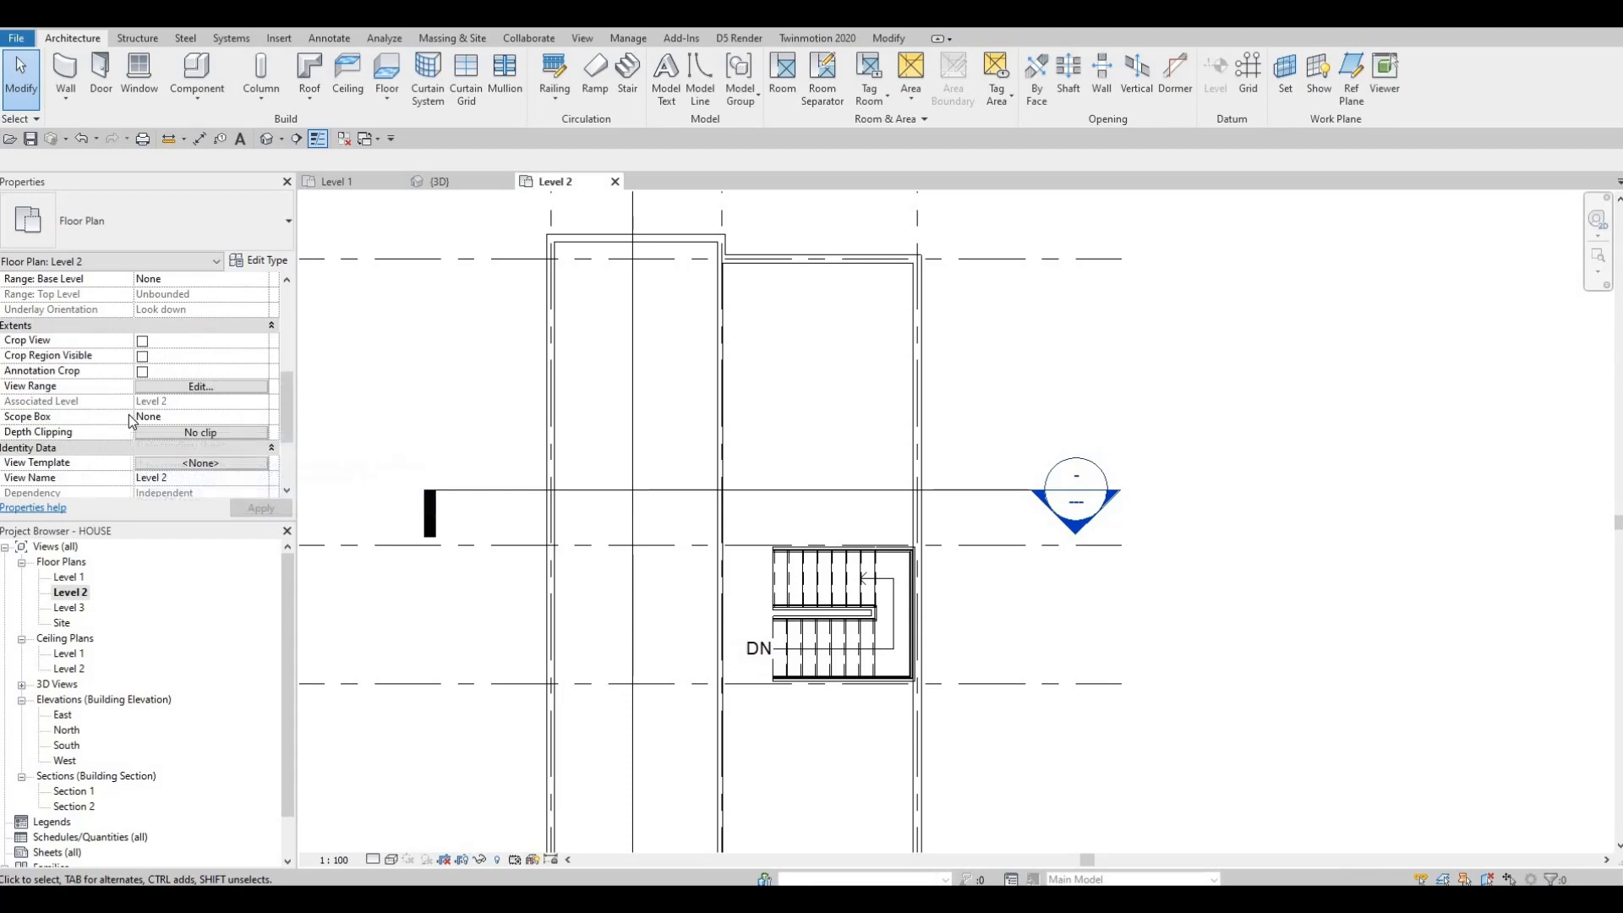
scroll(128, 414, "up", 3)
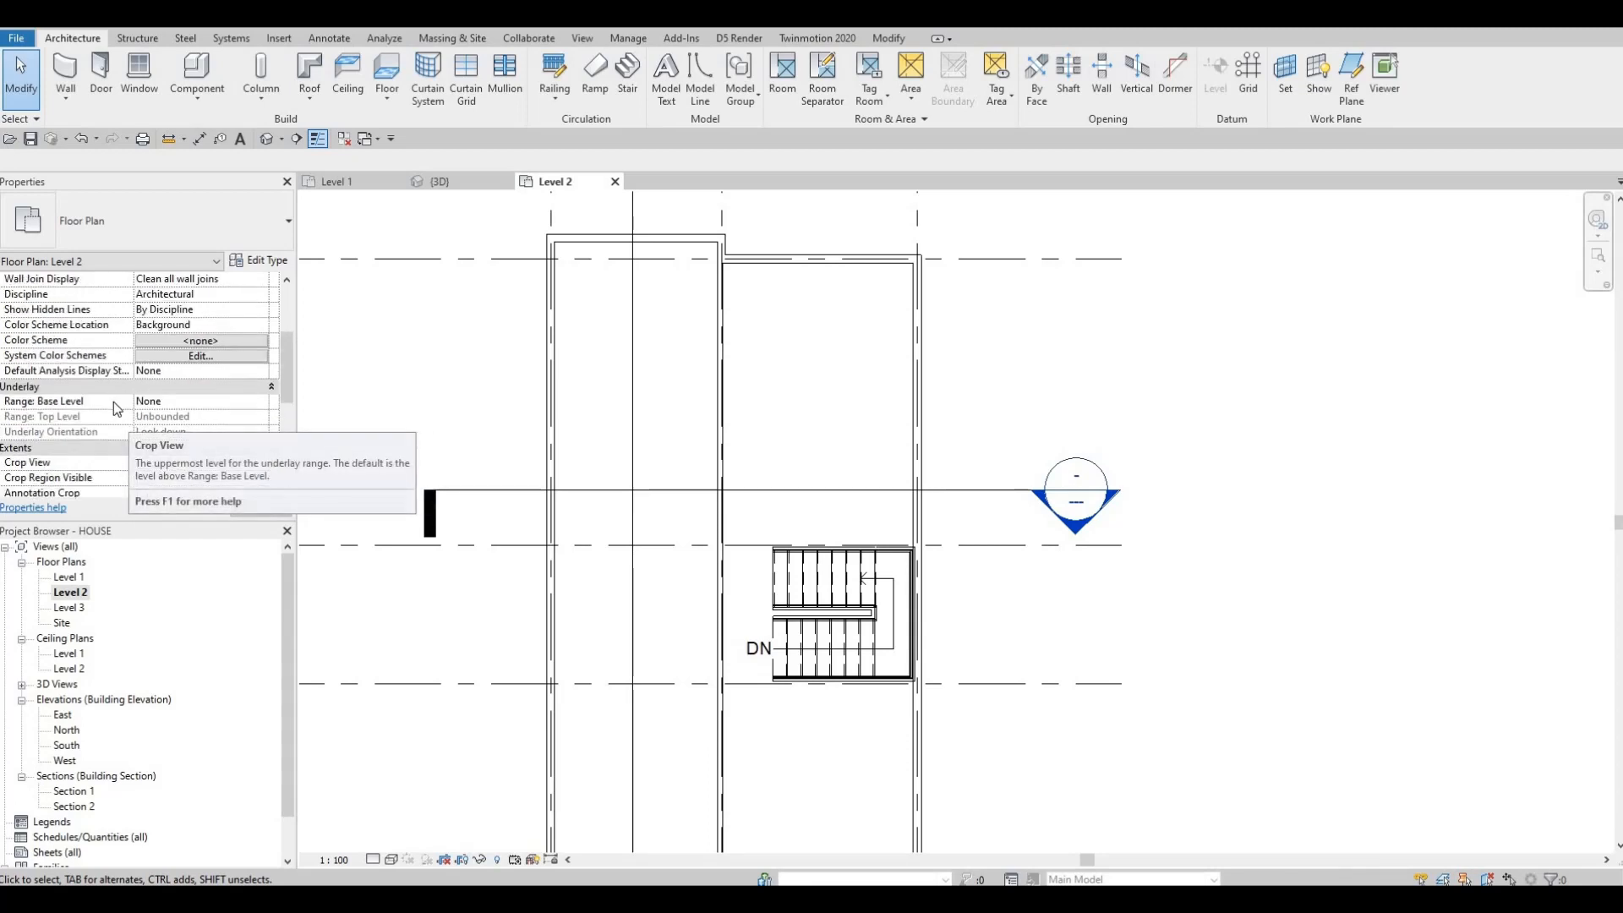
scroll(110, 414, "down", 1)
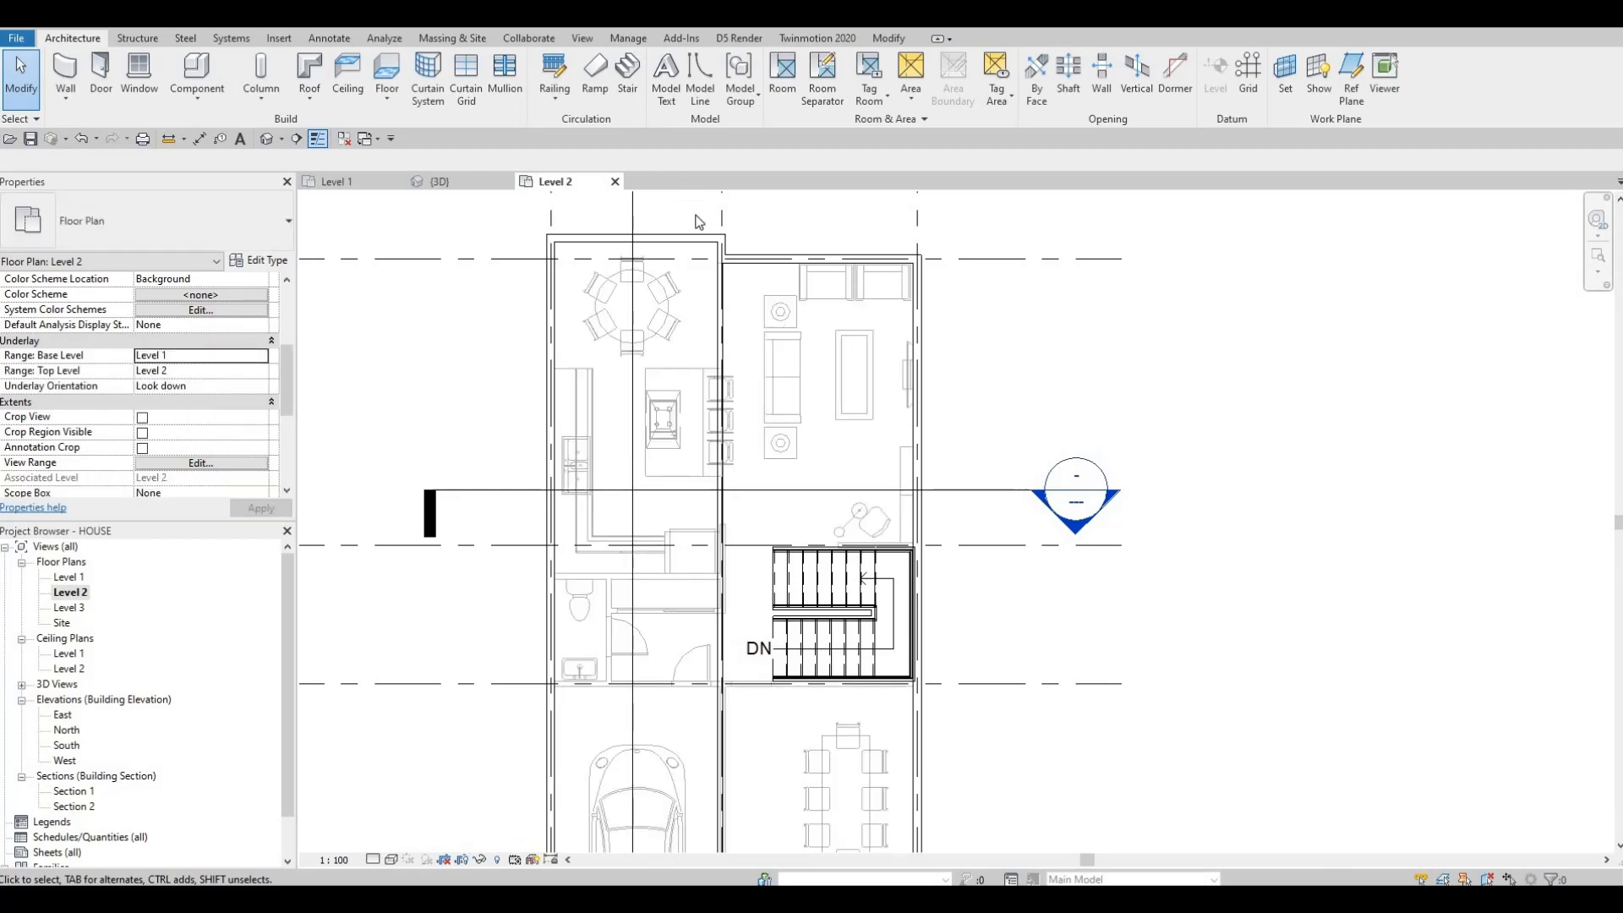
Step: Pan and zoom around the plan to compare the Level 2 walls with the Level 1 underlay
scroll(754, 289, "up", 4)
middle_click_drag(640, 422, 640, 177)
middle_click_drag(636, 456, 685, 183)
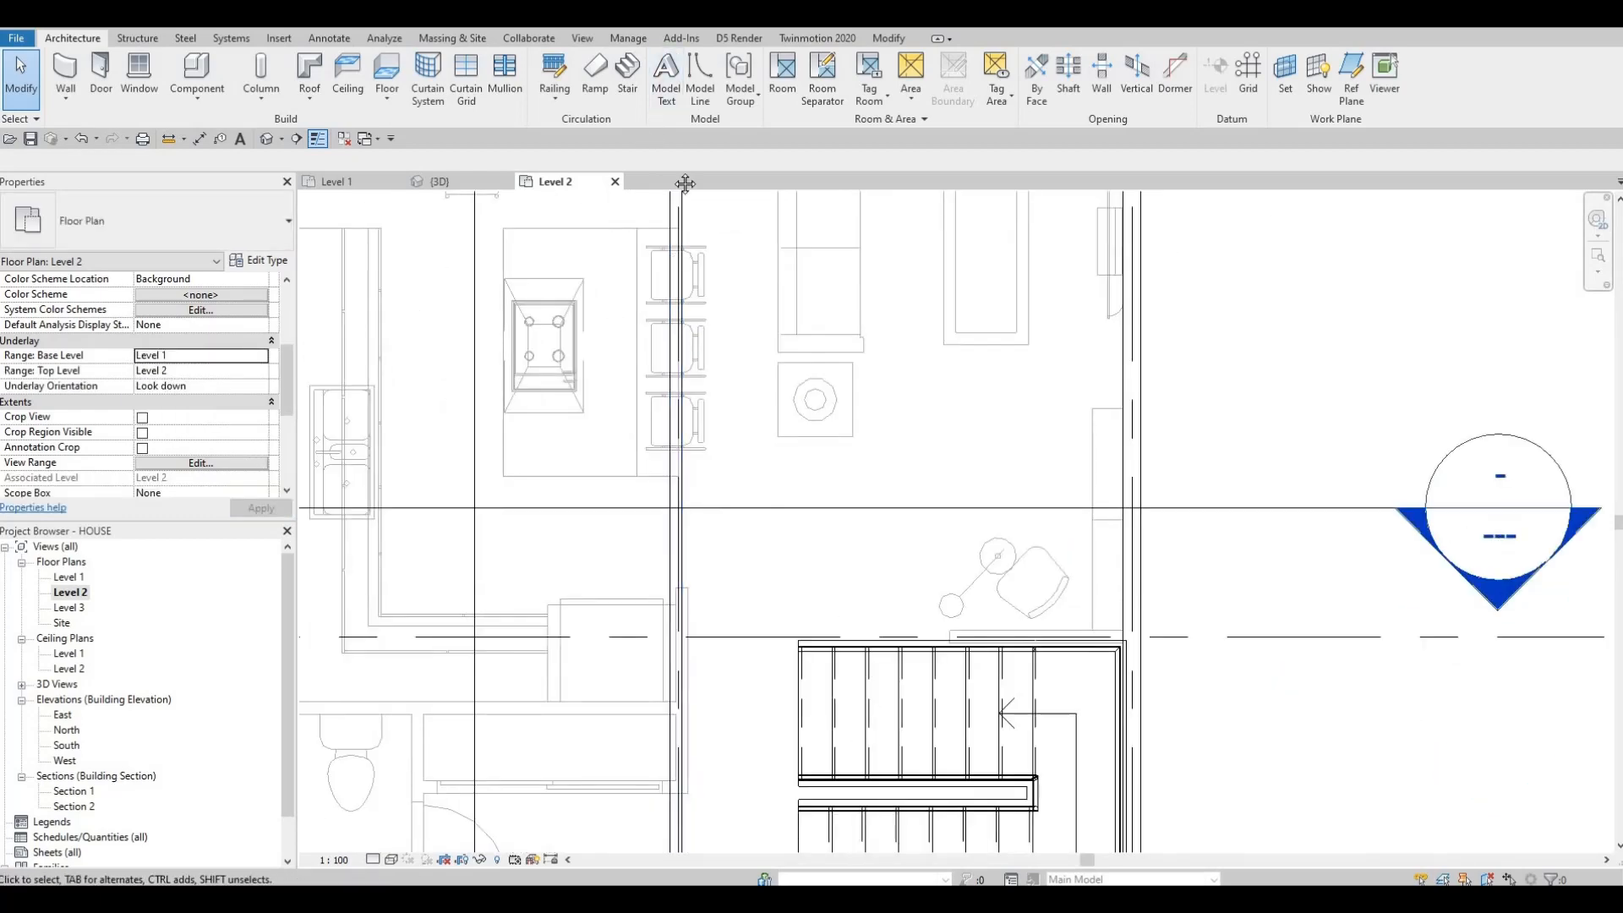
scroll(710, 397, "up", 1)
middle_click_drag(717, 355, 742, 102)
middle_click_drag(712, 420, 692, 71)
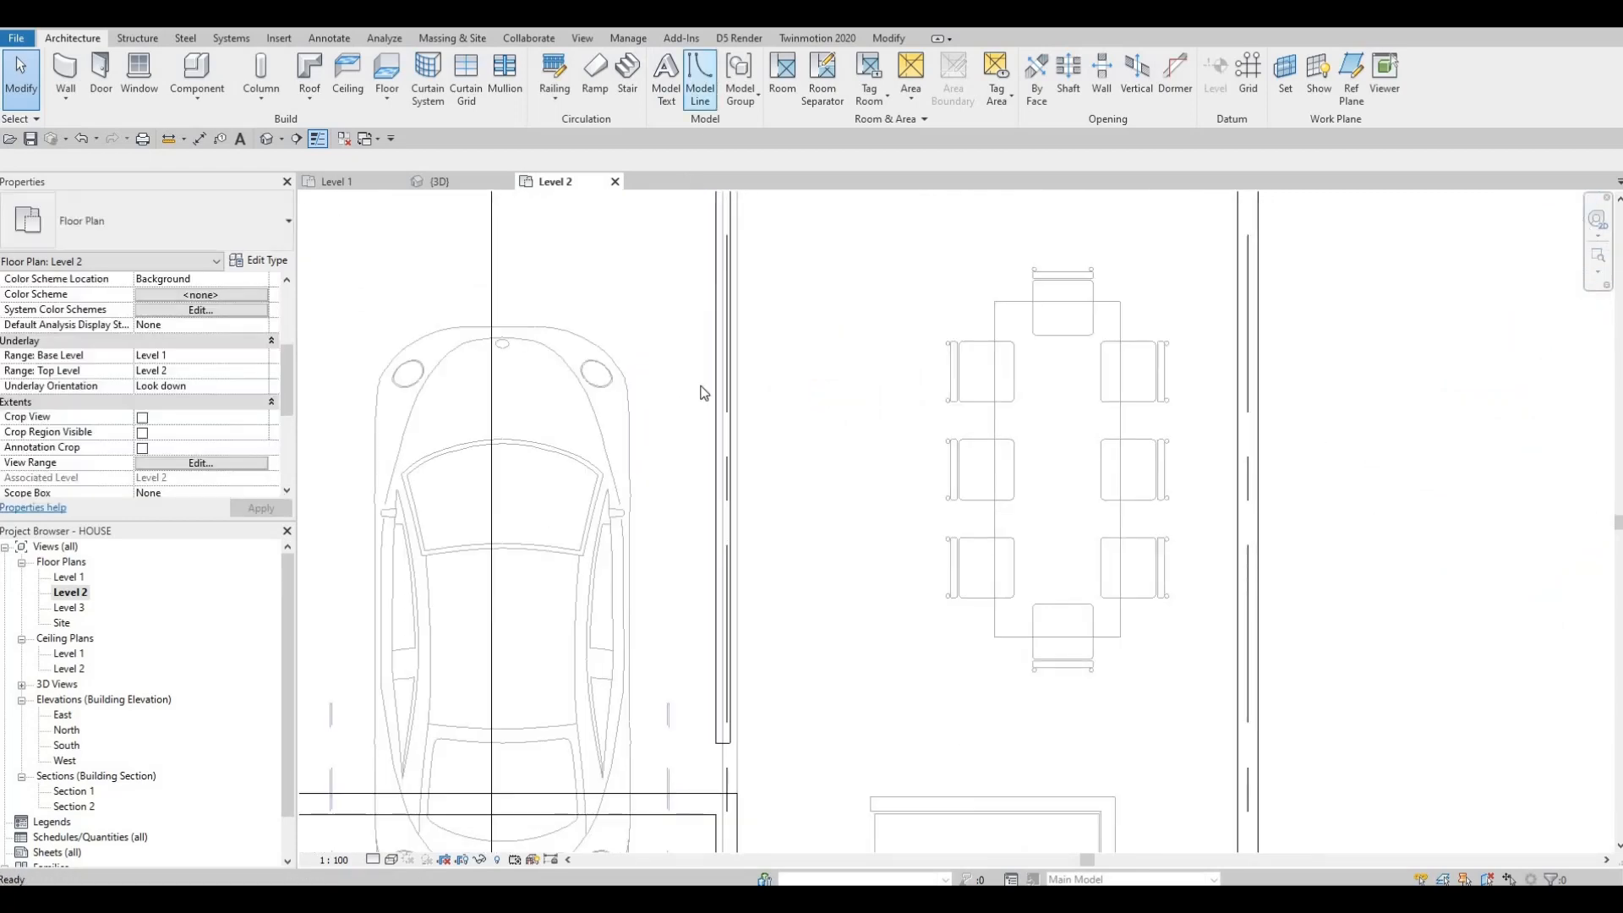
middle_click_drag(708, 541, 709, 401)
scroll(742, 678, "up", 2)
middle_click_drag(742, 664, 746, 506)
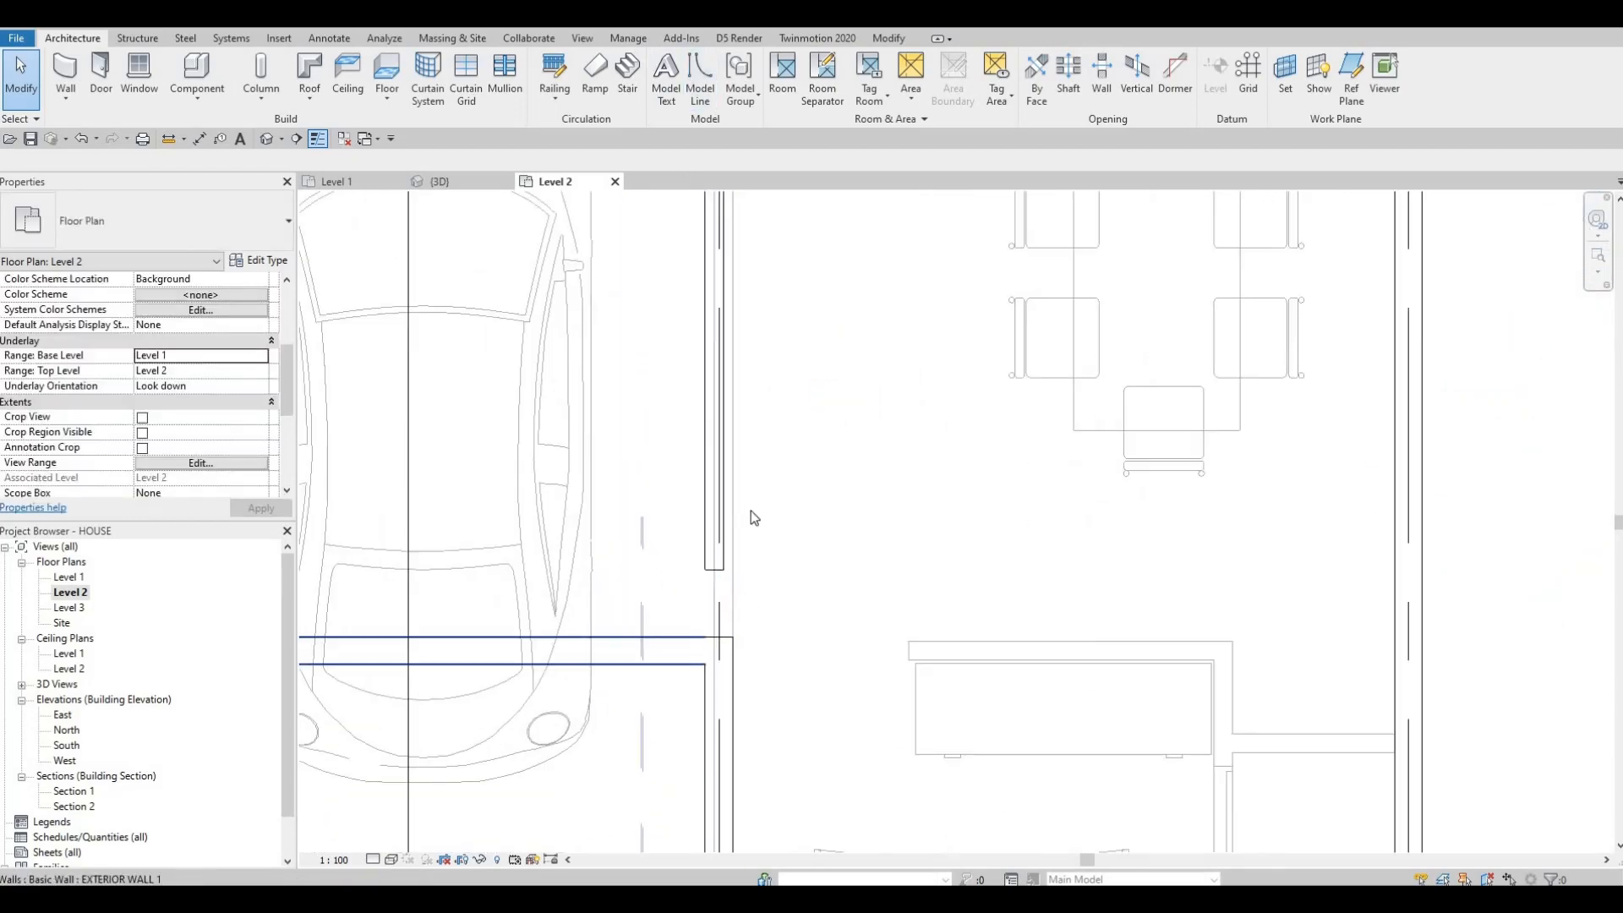
scroll(787, 528, "down", 1)
scroll(788, 530, "down", 1)
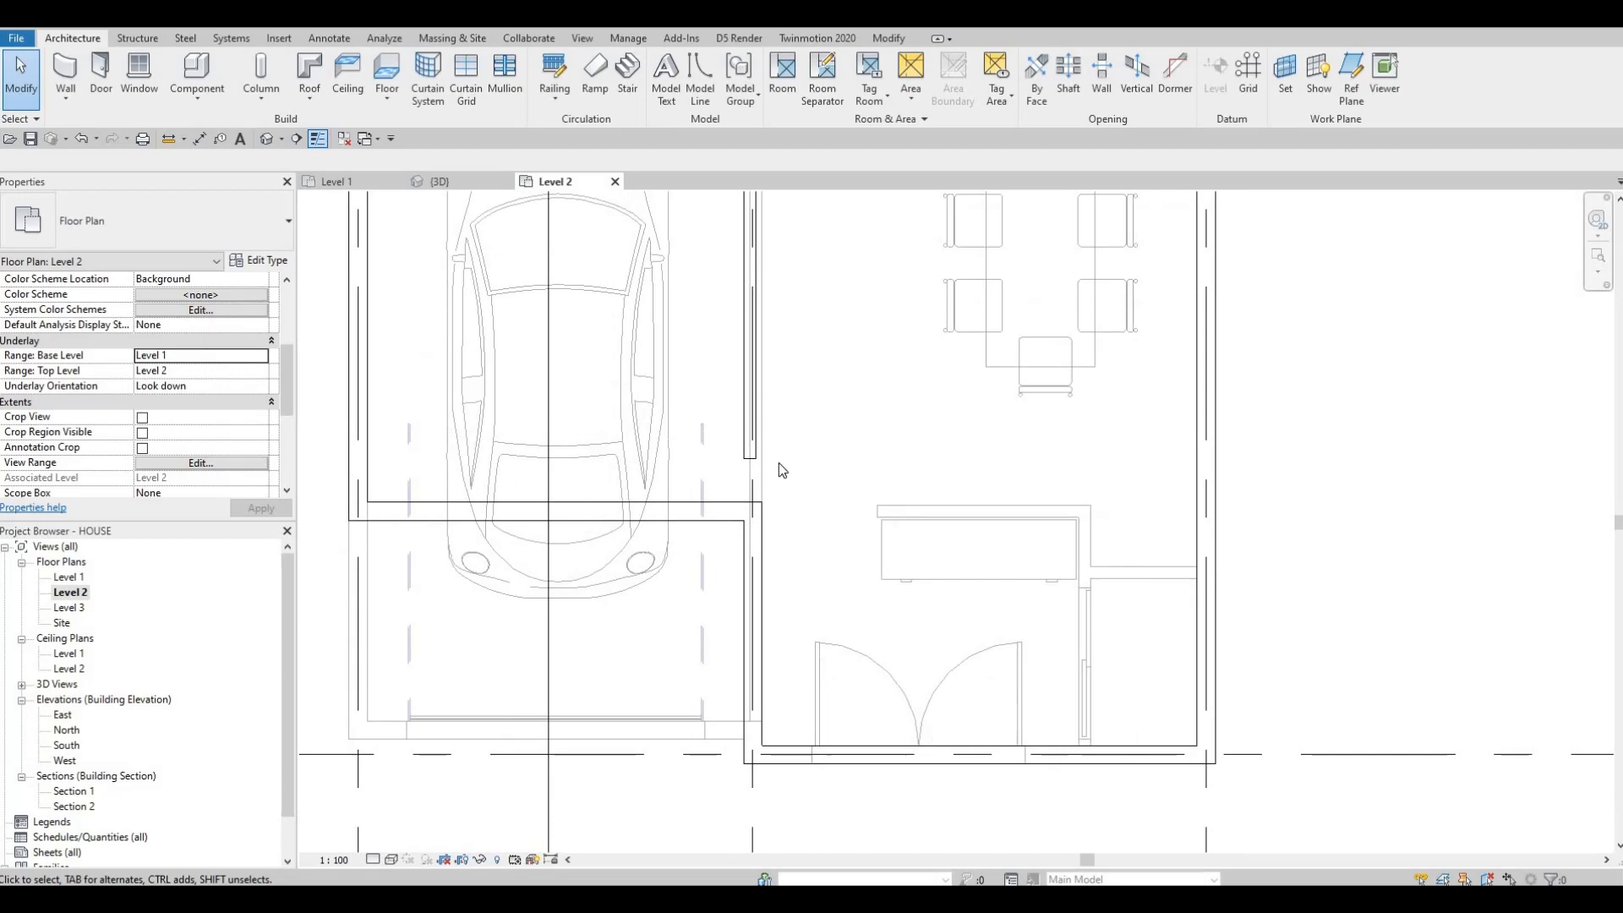
scroll(778, 464, "down", 4)
scroll(777, 388, "up", 2)
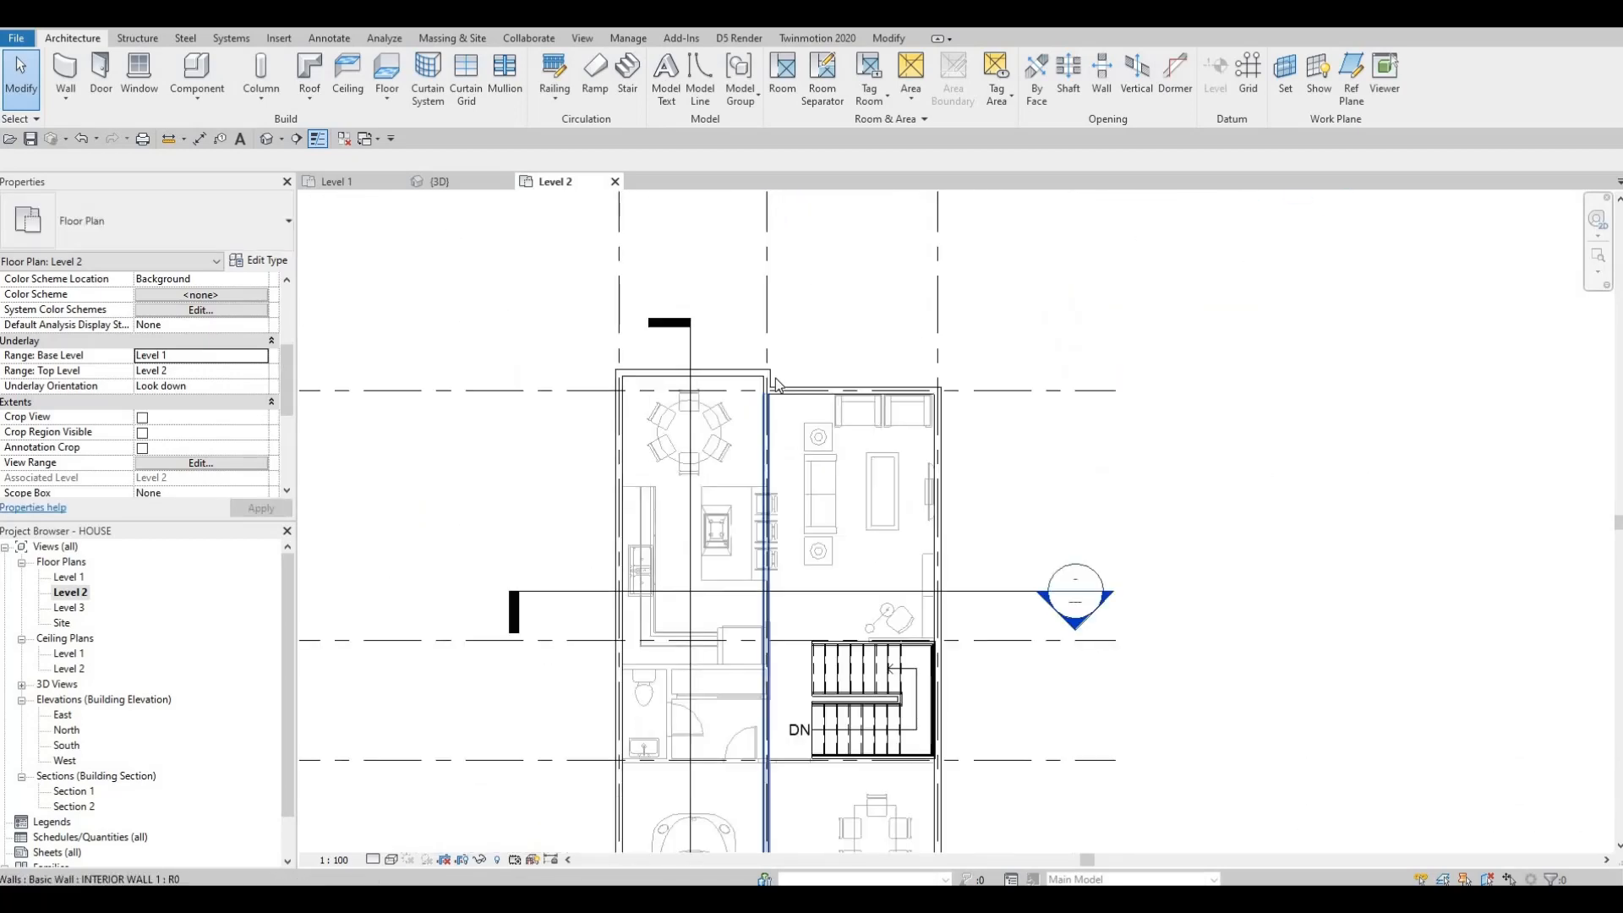
scroll(776, 382, "up", 3)
scroll(736, 286, "down", 2)
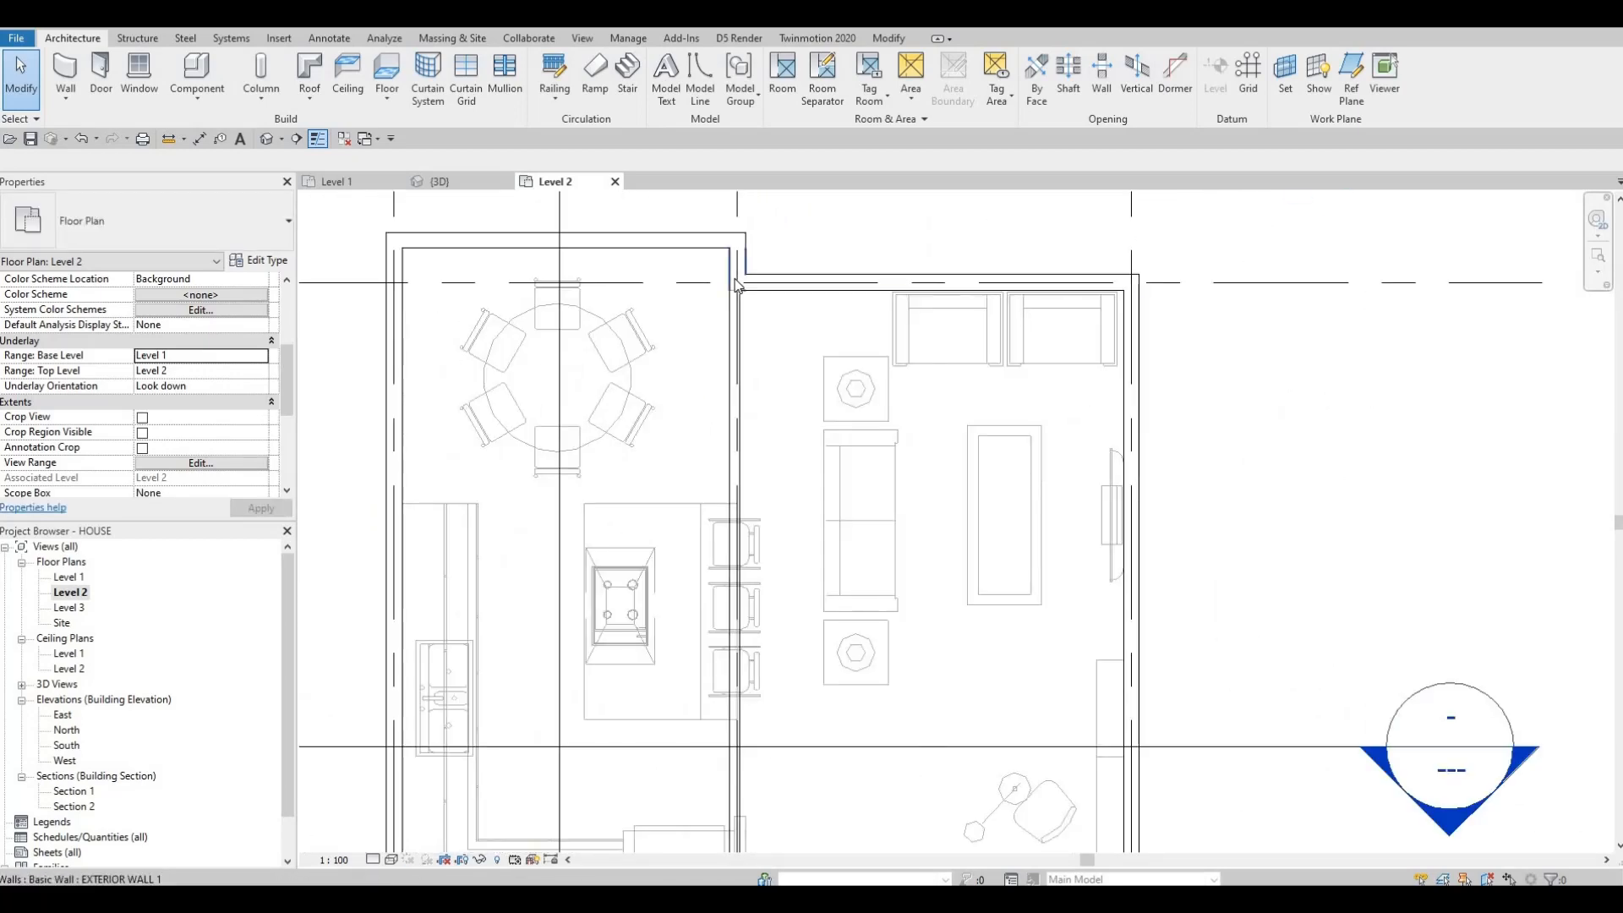
scroll(729, 301, "down", 3)
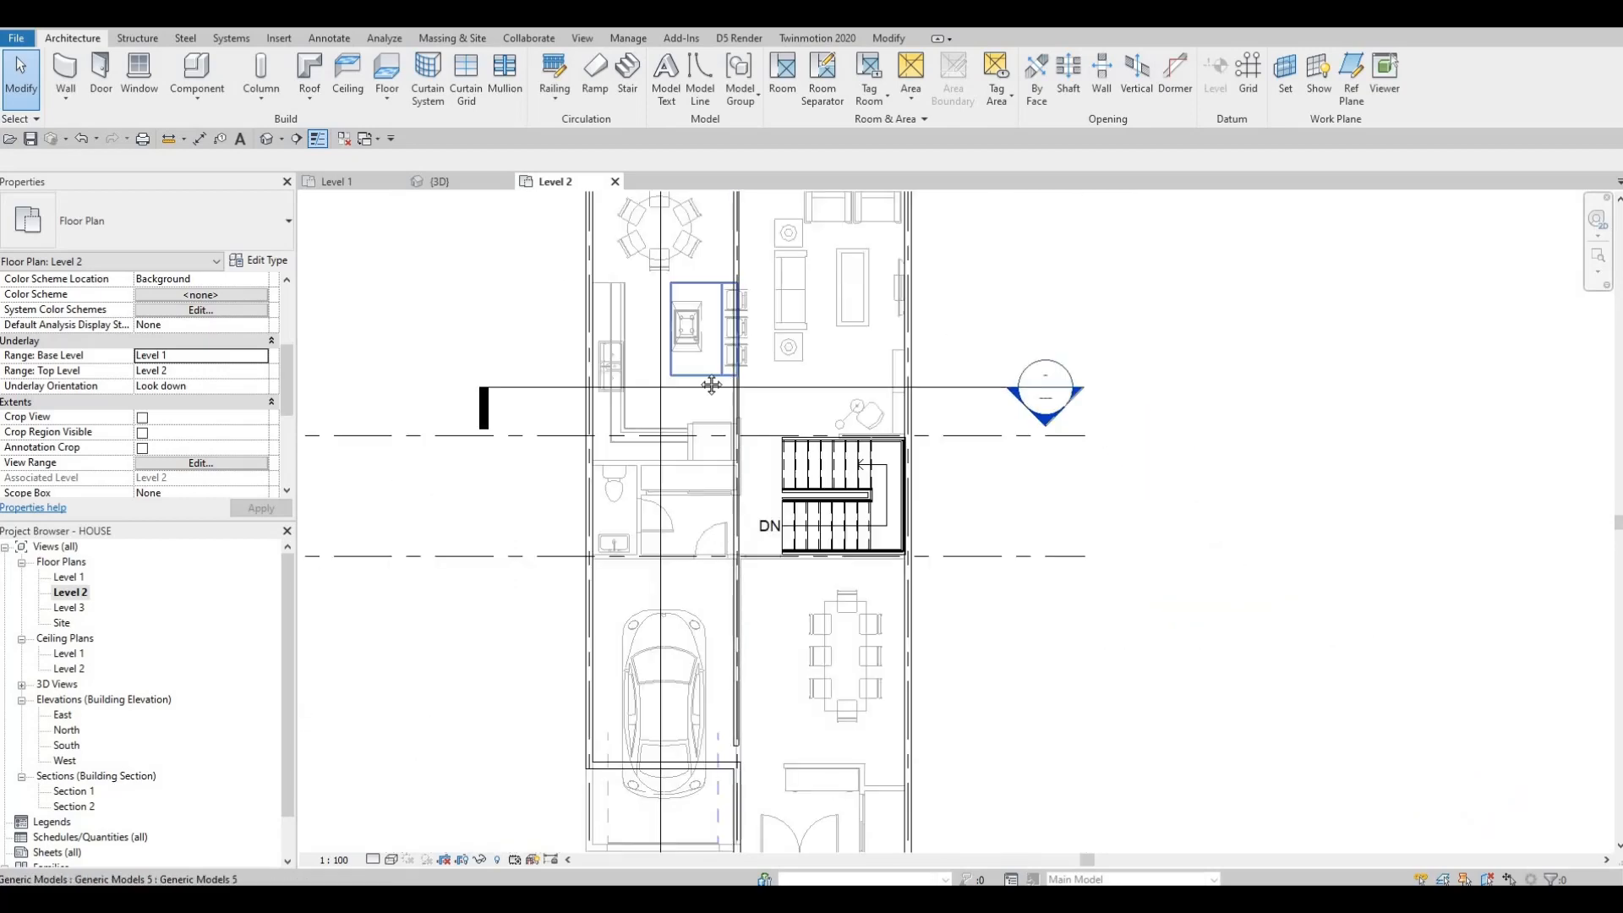
scroll(752, 566, "up", 1)
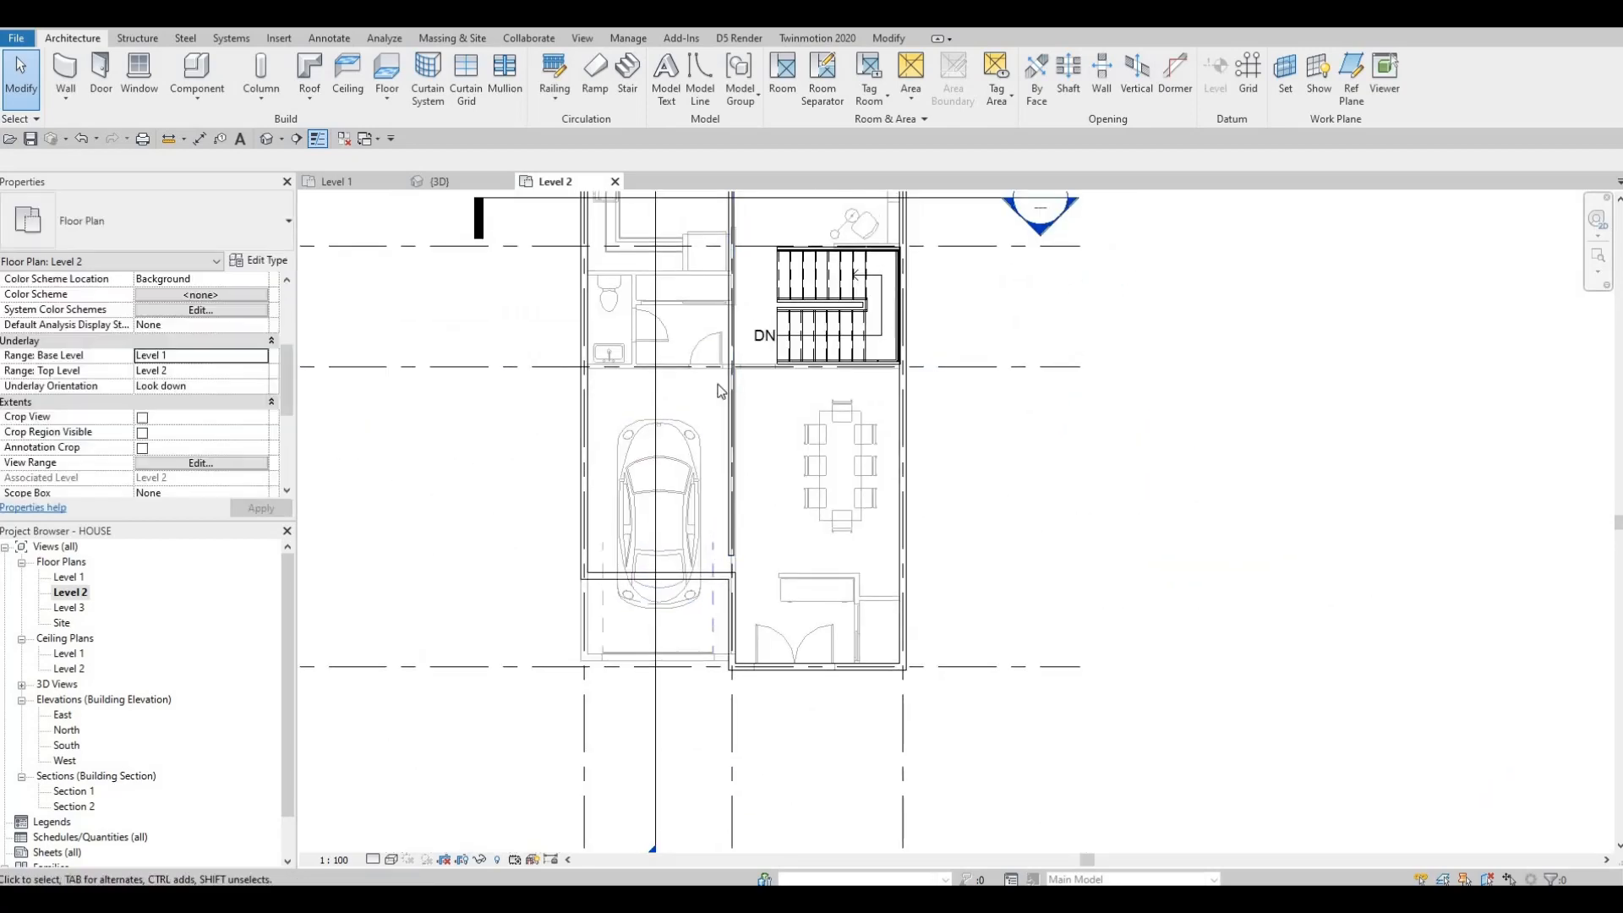
scroll(749, 558, "up", 2)
key("Escape")
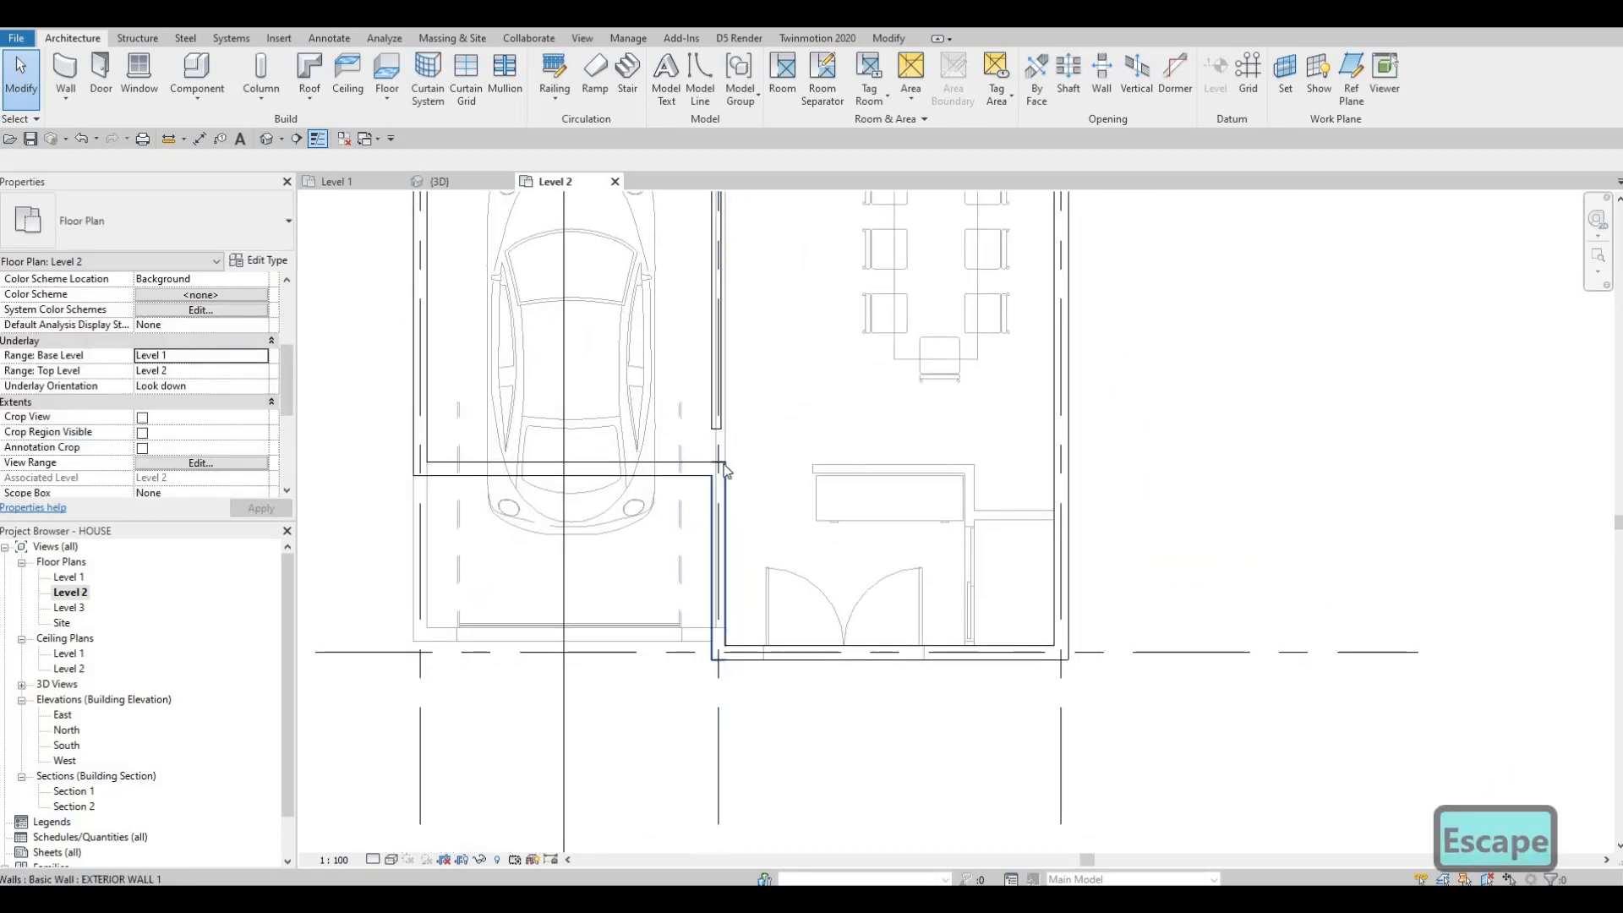
Step: Pull the interior wall's top end down about 420 mm from the upper exterior wall
scroll(721, 371, "down", 3)
middle_click_drag(717, 341, 708, 679)
scroll(715, 679, "down", 1)
middle_click_drag(719, 227, 689, 505)
scroll(689, 504, "down", 1)
scroll(690, 510, "up", 3)
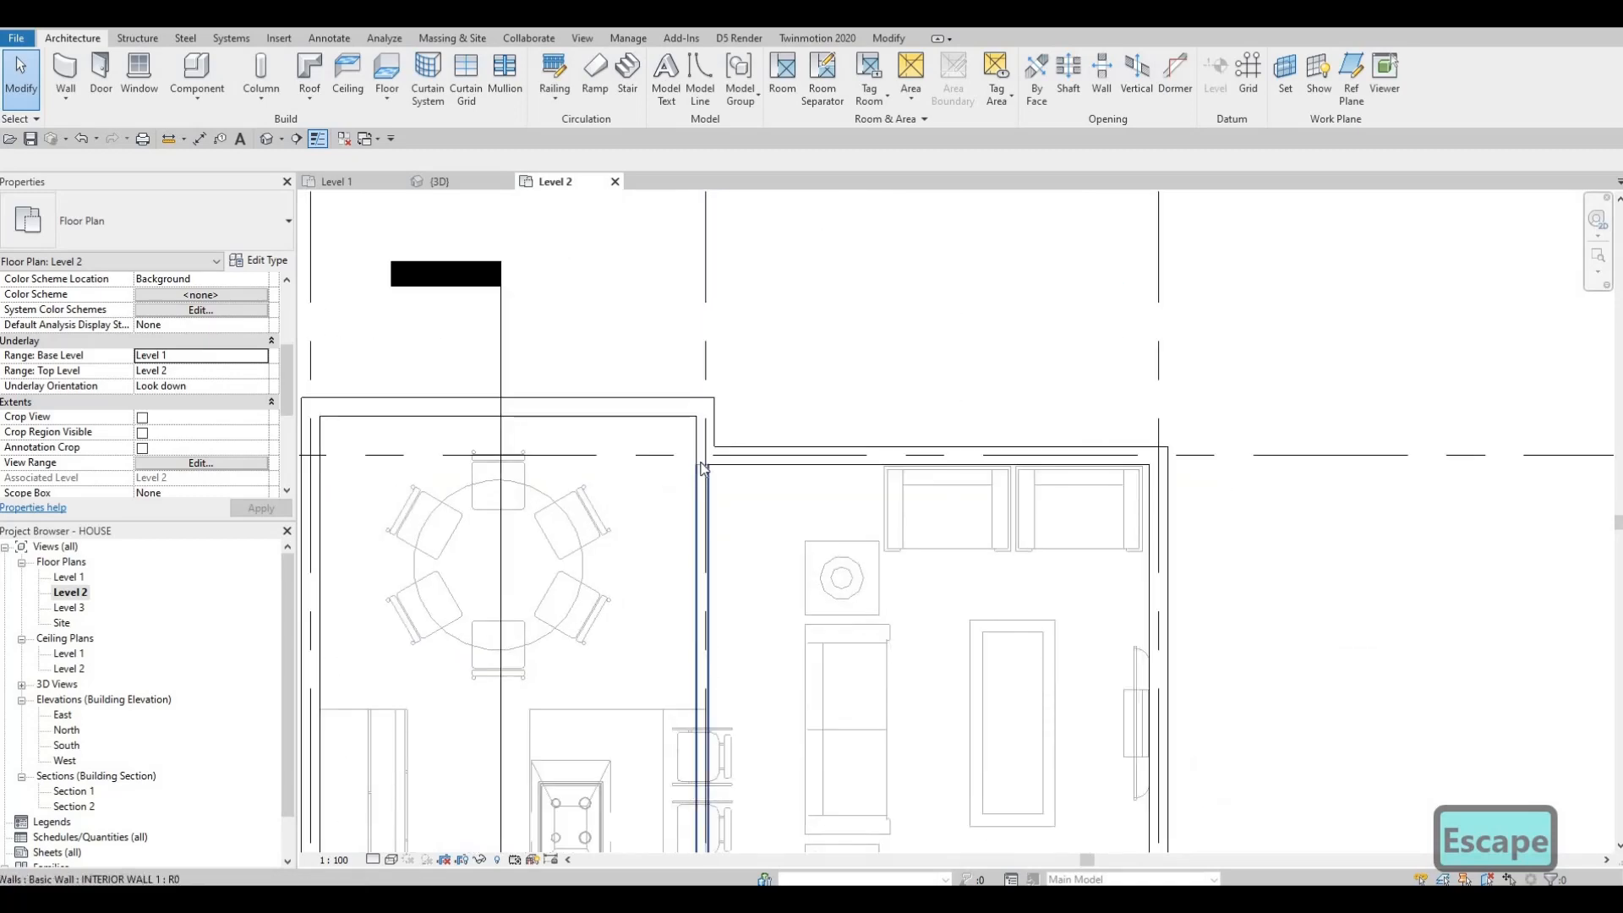
left_click(707, 516)
left_click_drag(701, 455, 706, 508)
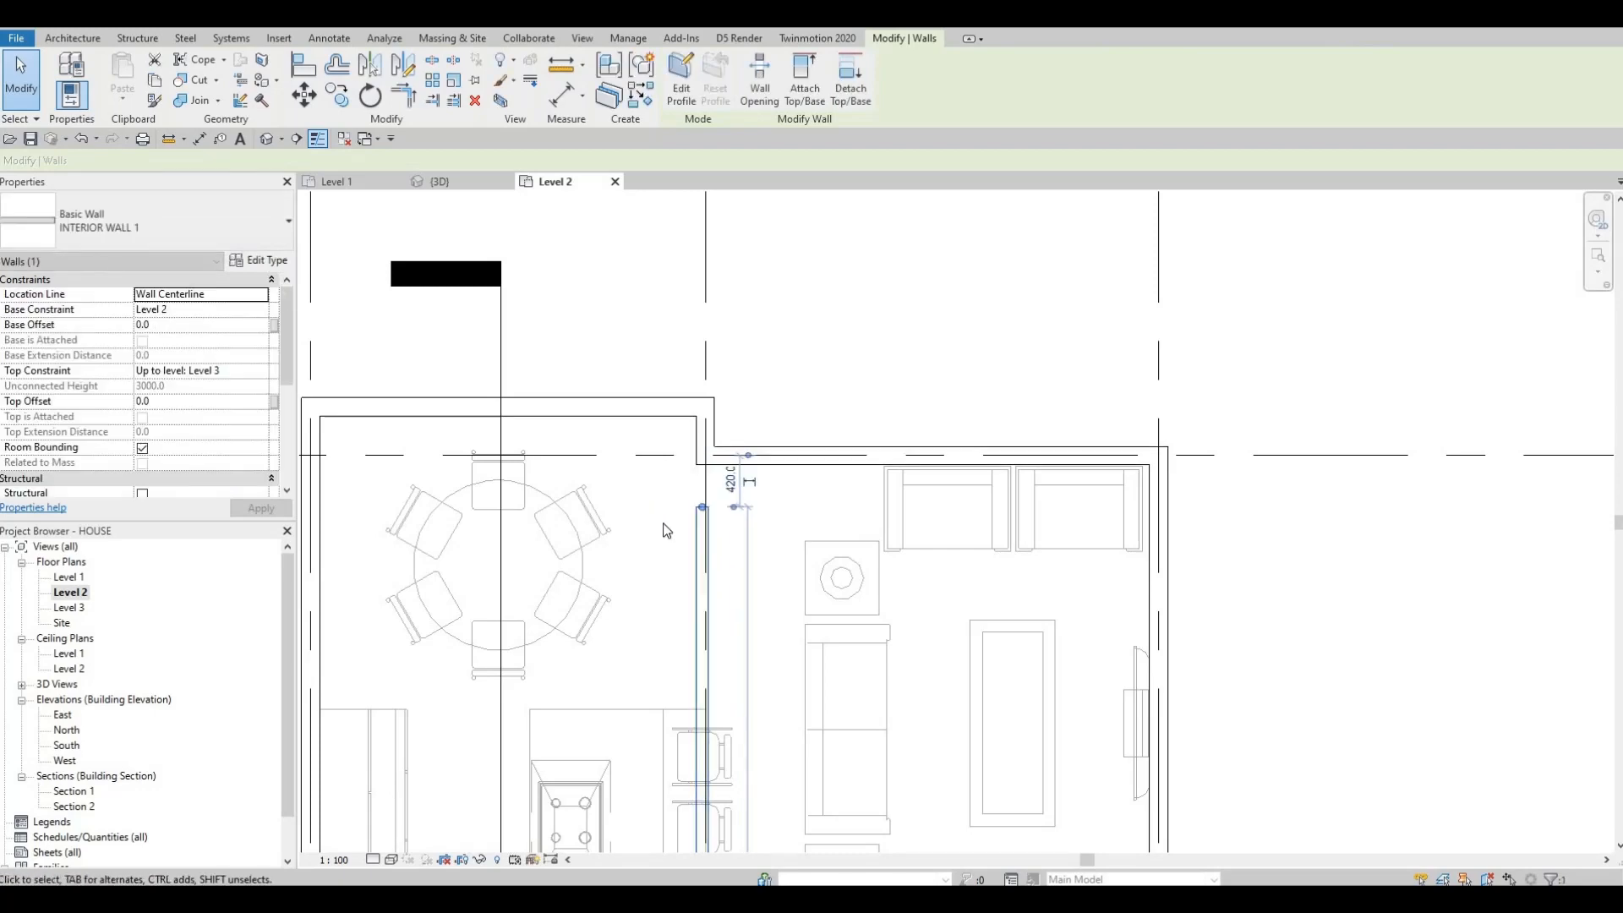
Step: Align the interior wall's face with the face of the lower exterior wall's jog at grid 2
scroll(689, 533, "down", 2)
middle_click_drag(700, 794, 708, 474)
scroll(719, 516, "down", 2)
middle_click_drag(725, 765, 733, 515)
scroll(730, 520, "up", 3)
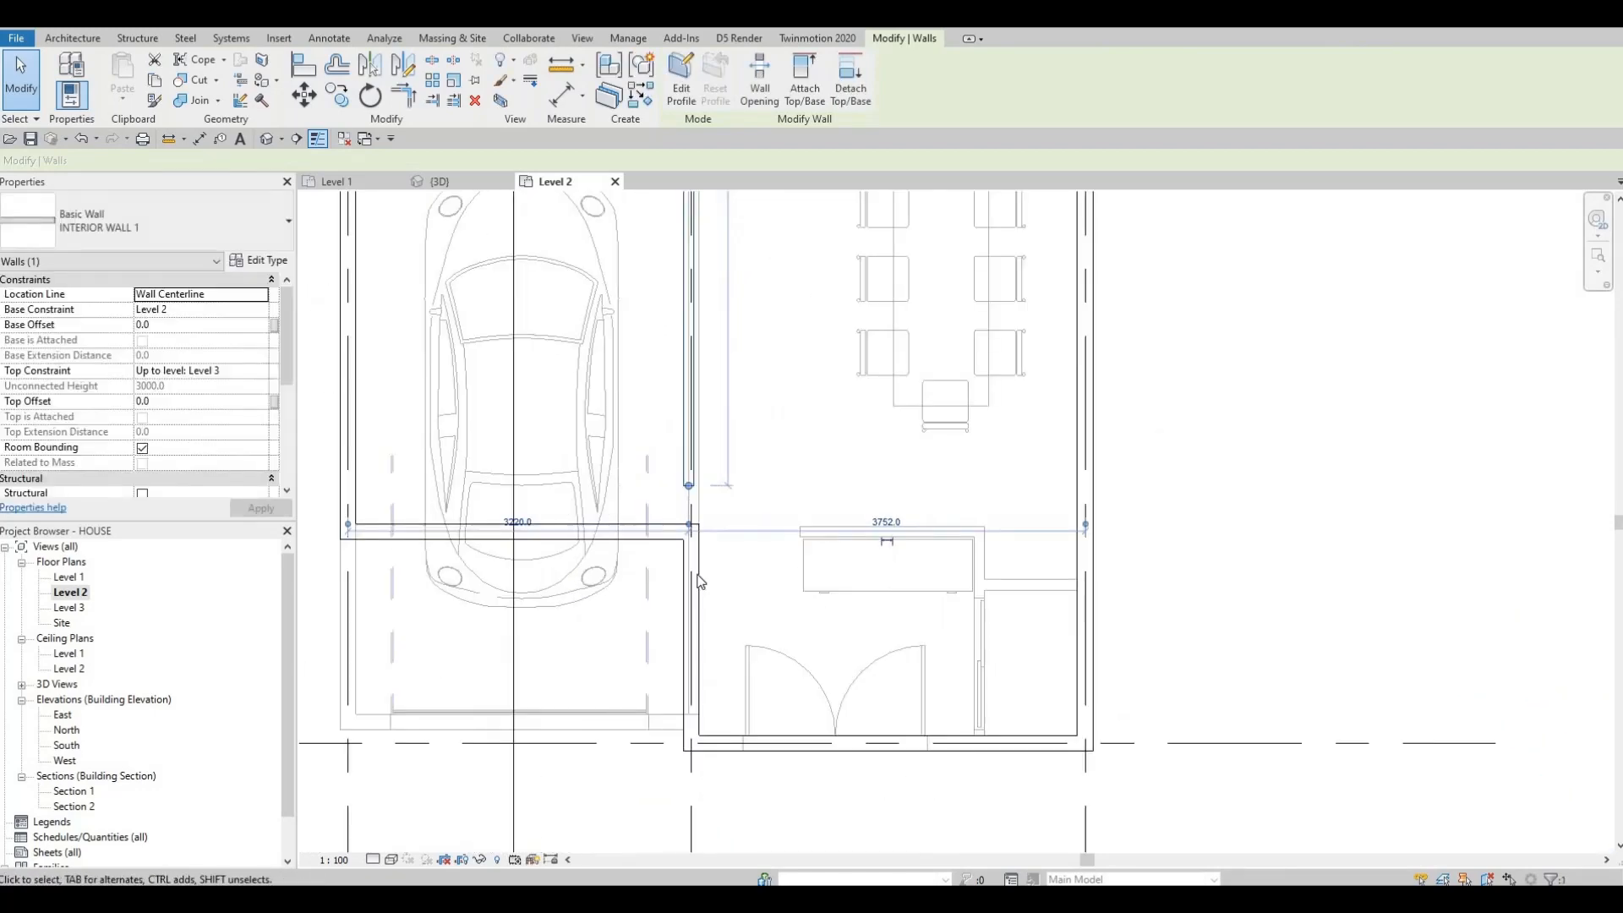
key("a")
key("l")
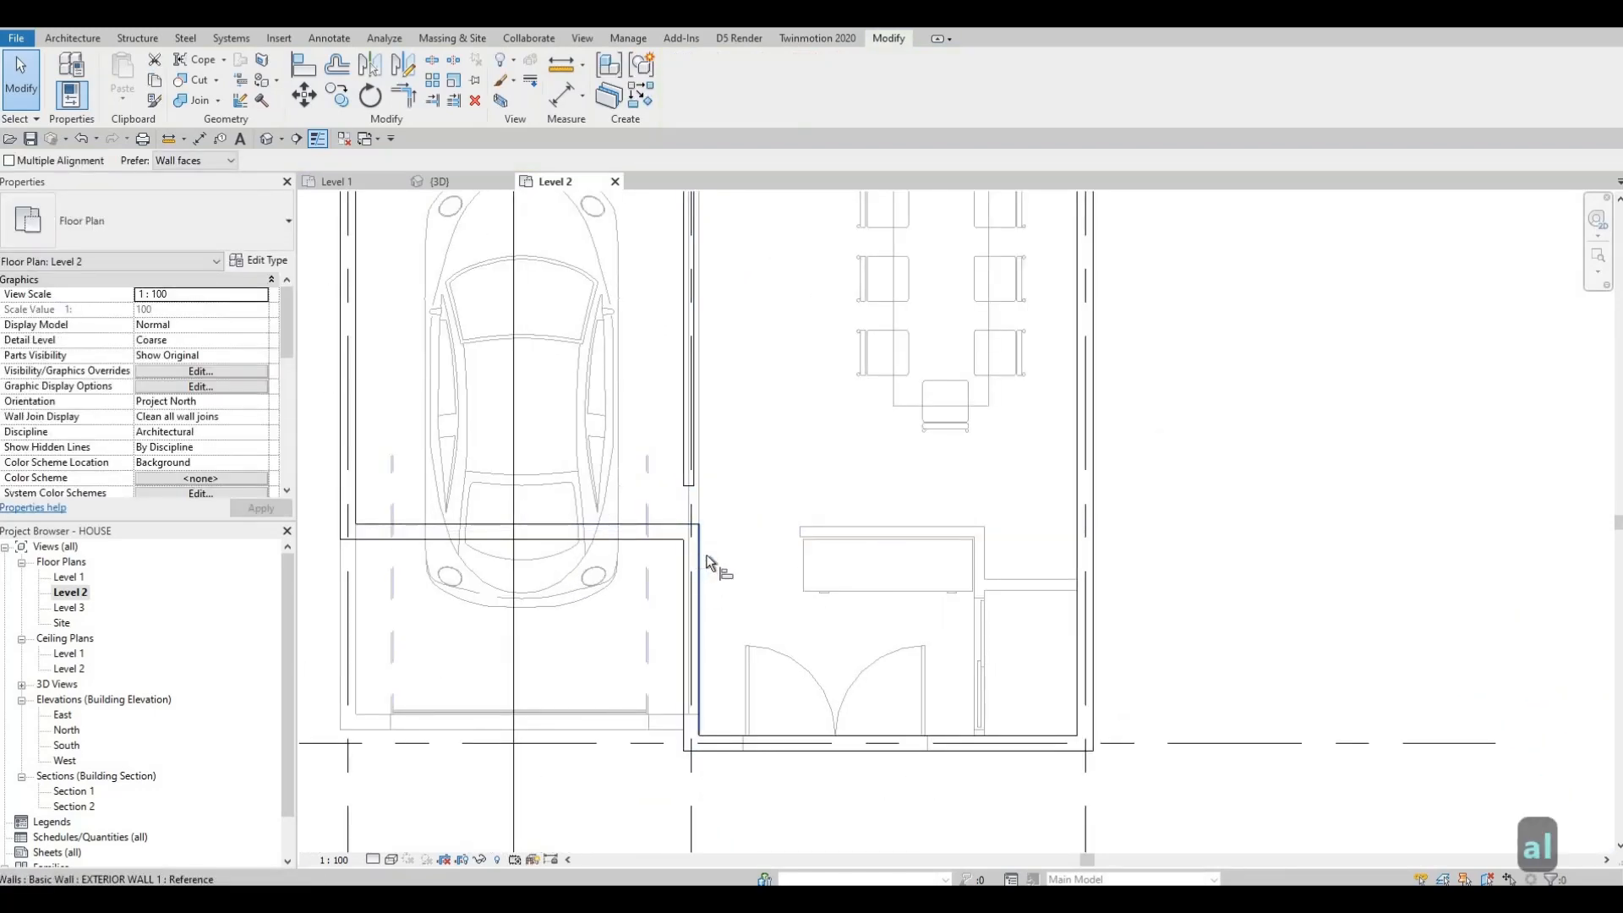
scroll(707, 452, "up", 2)
left_click(687, 407)
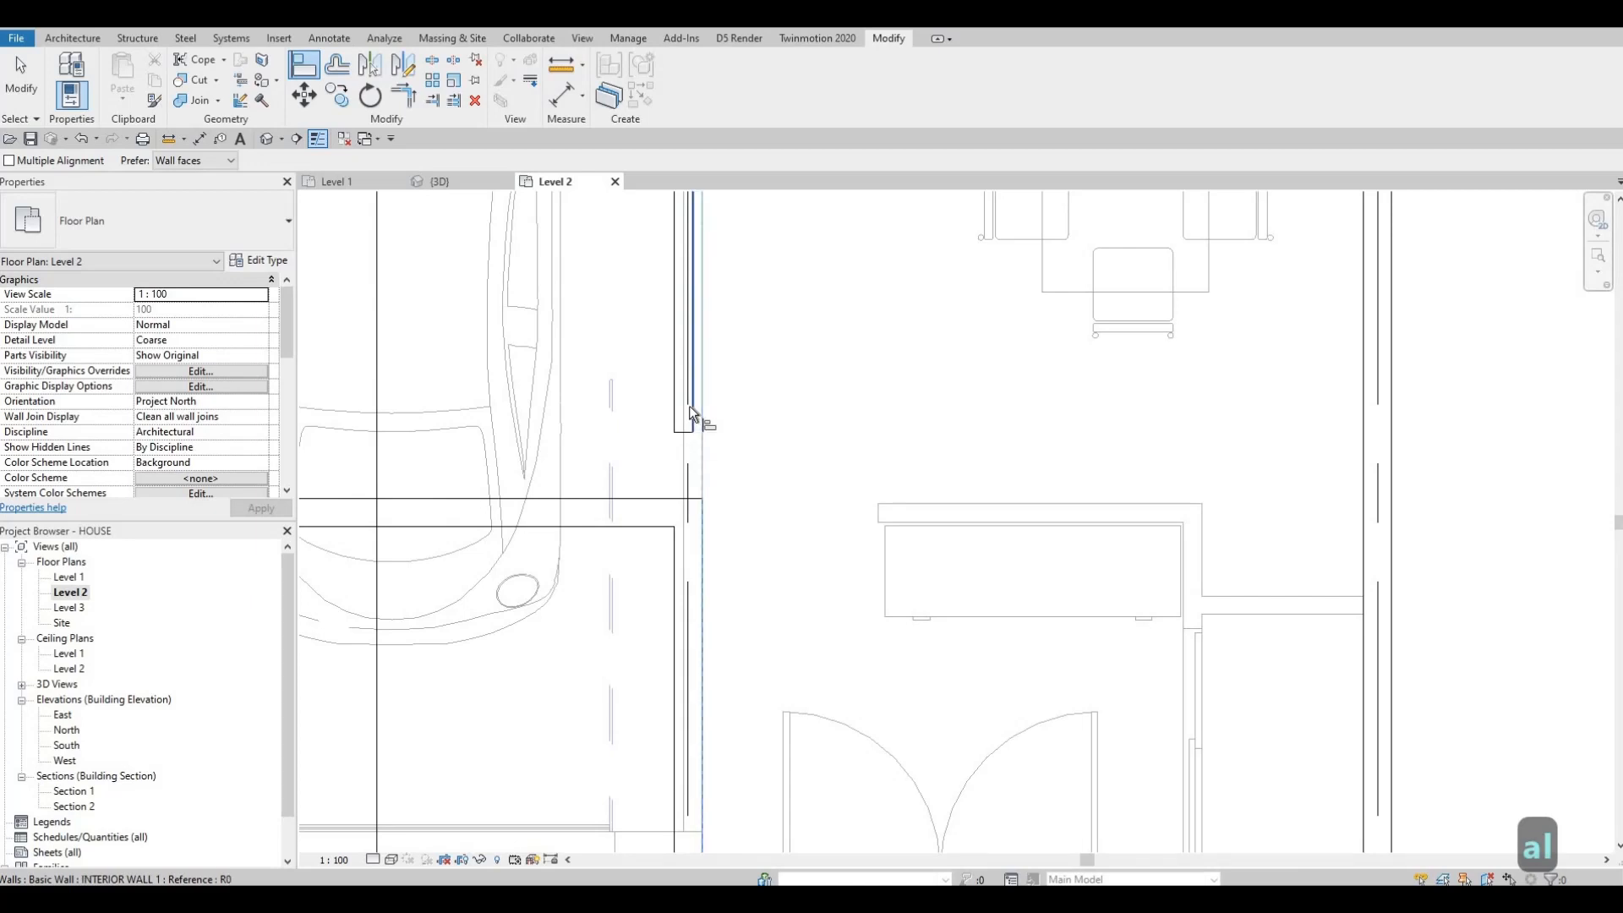
left_click(688, 406)
key("Escape")
key("Escape")
Step: Extend the interior wall's lower end to join the lower exterior wall
scroll(691, 448, "up", 1)
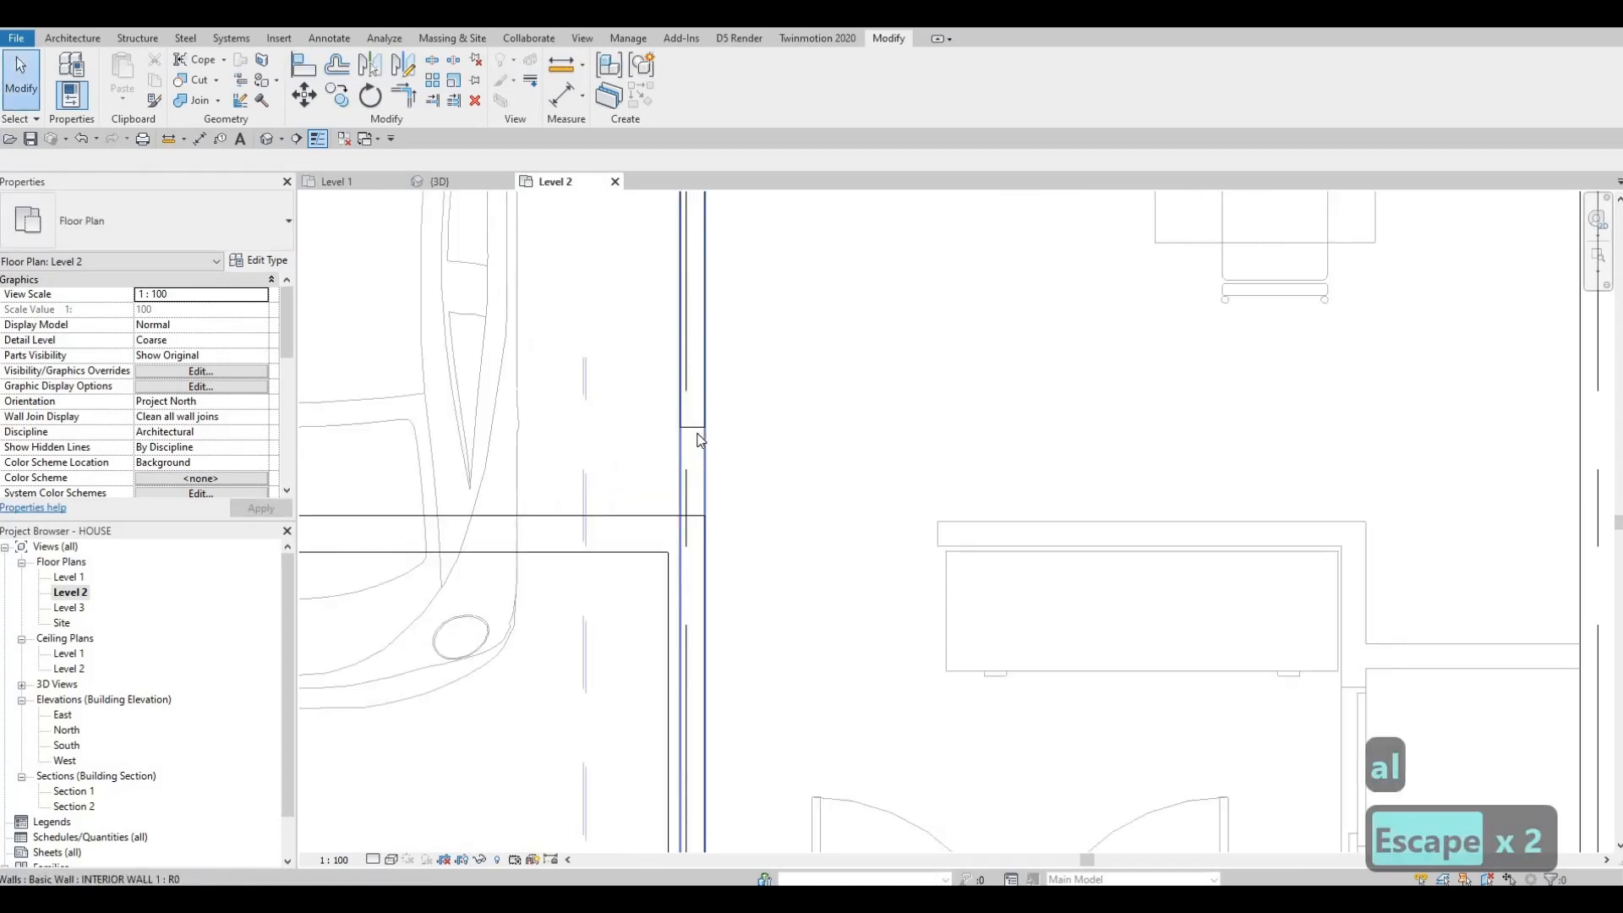
left_click(693, 456)
left_click_drag(694, 523, 693, 527)
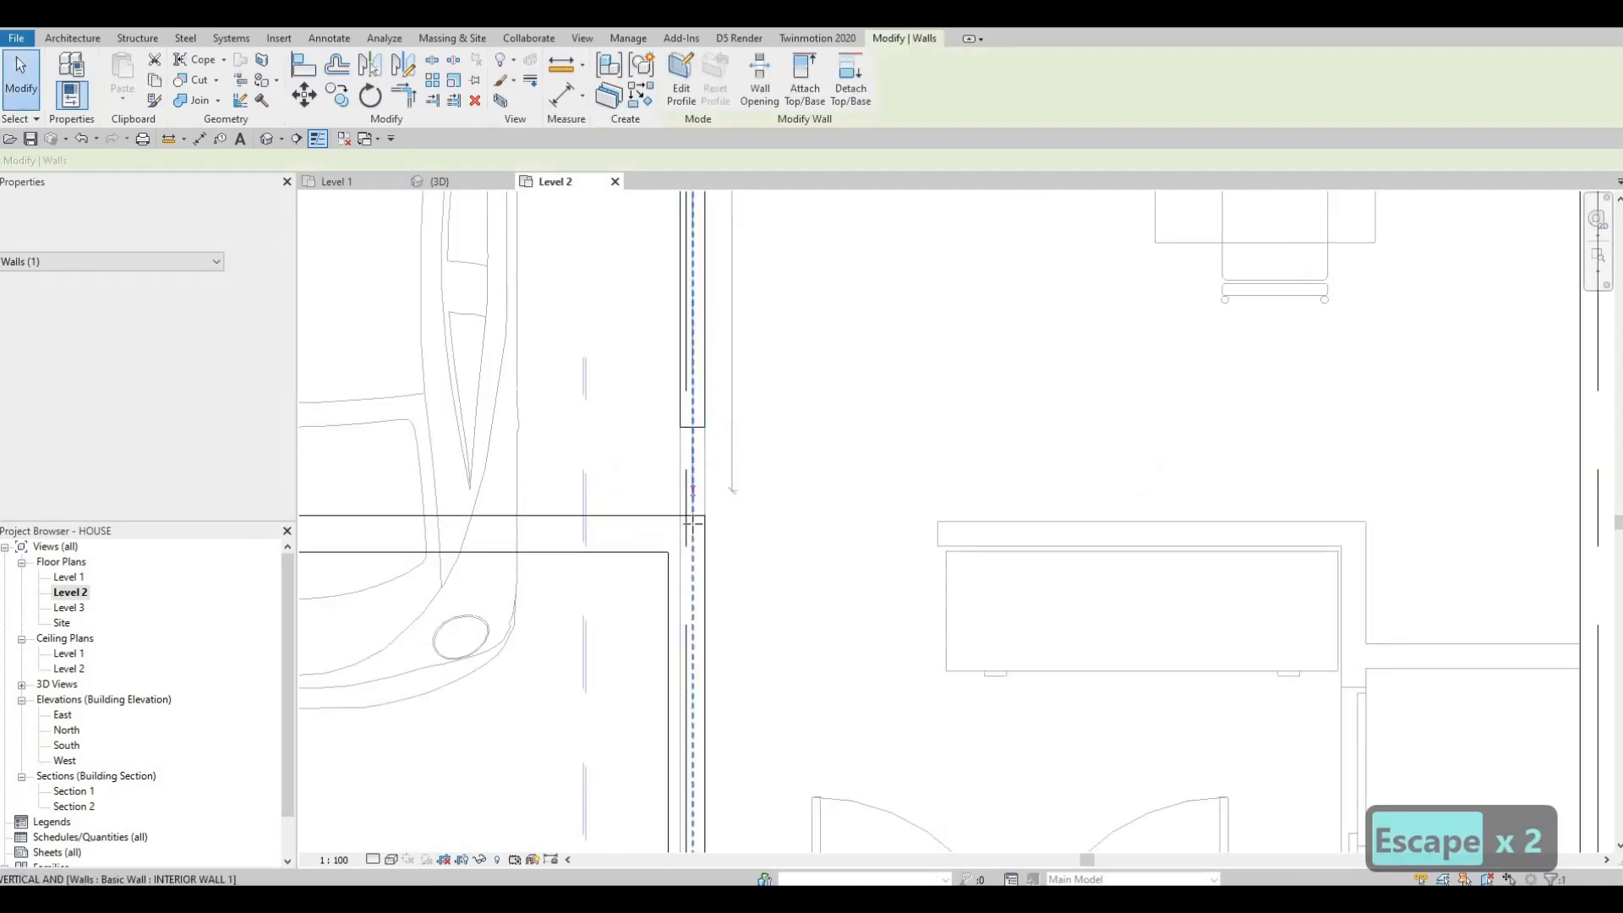
scroll(697, 446, "down", 6)
middle_click_drag(709, 283, 687, 734)
scroll(705, 520, "down", 1)
scroll(679, 364, "up", 5)
scroll(646, 478, "up", 3)
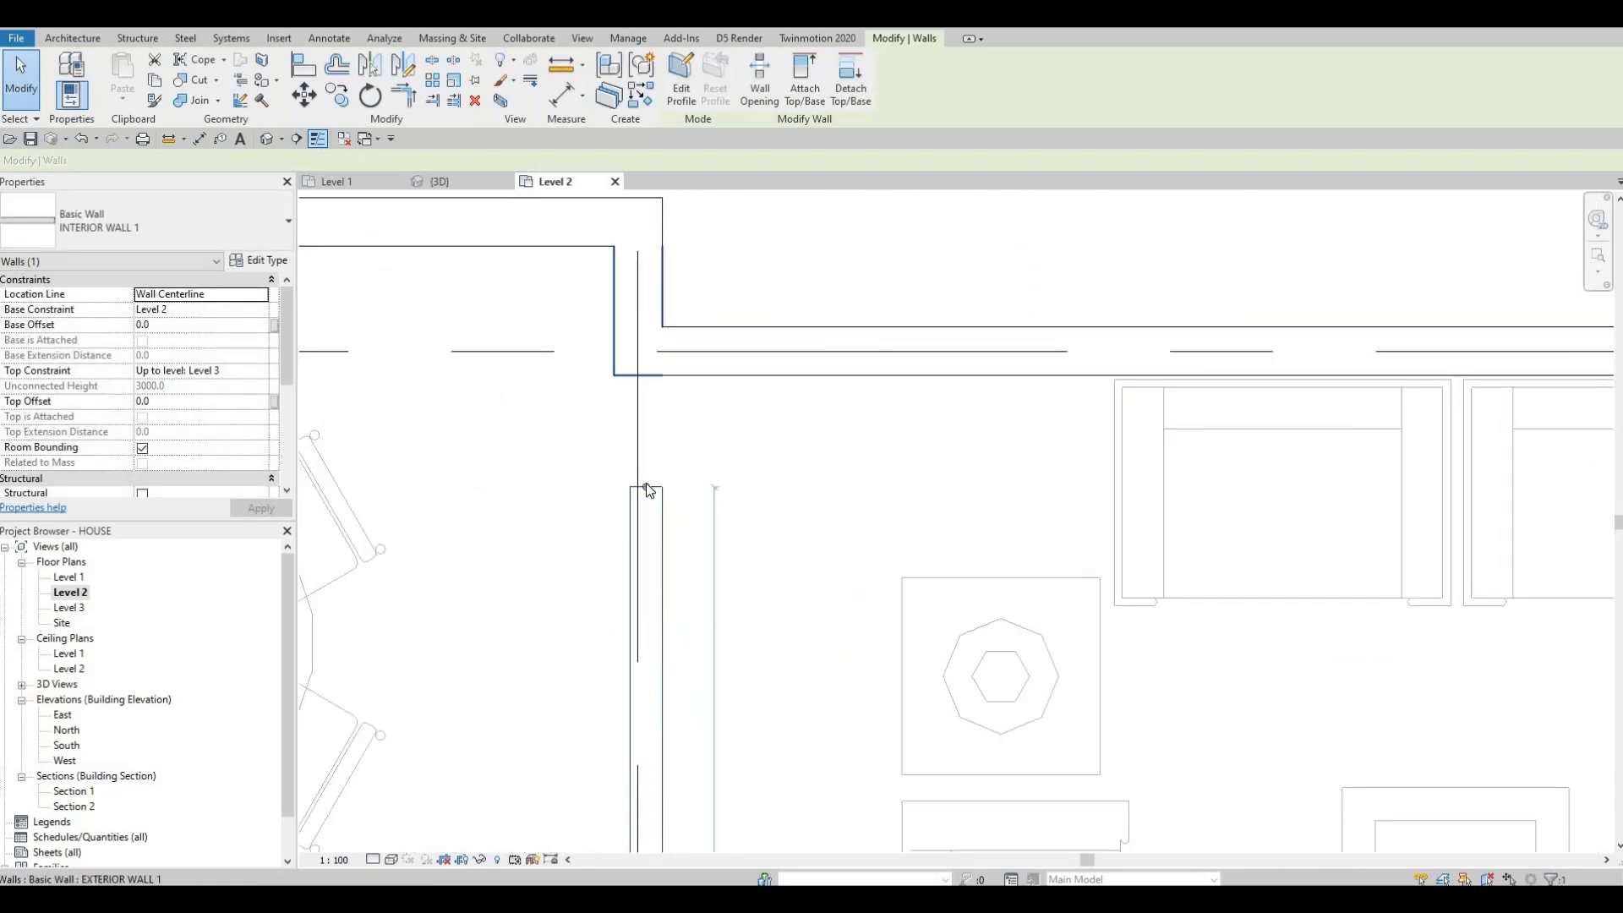
Step: Extend the interior wall's top end up to the upper exterior wall's face
left_click_drag(657, 377, 657, 372)
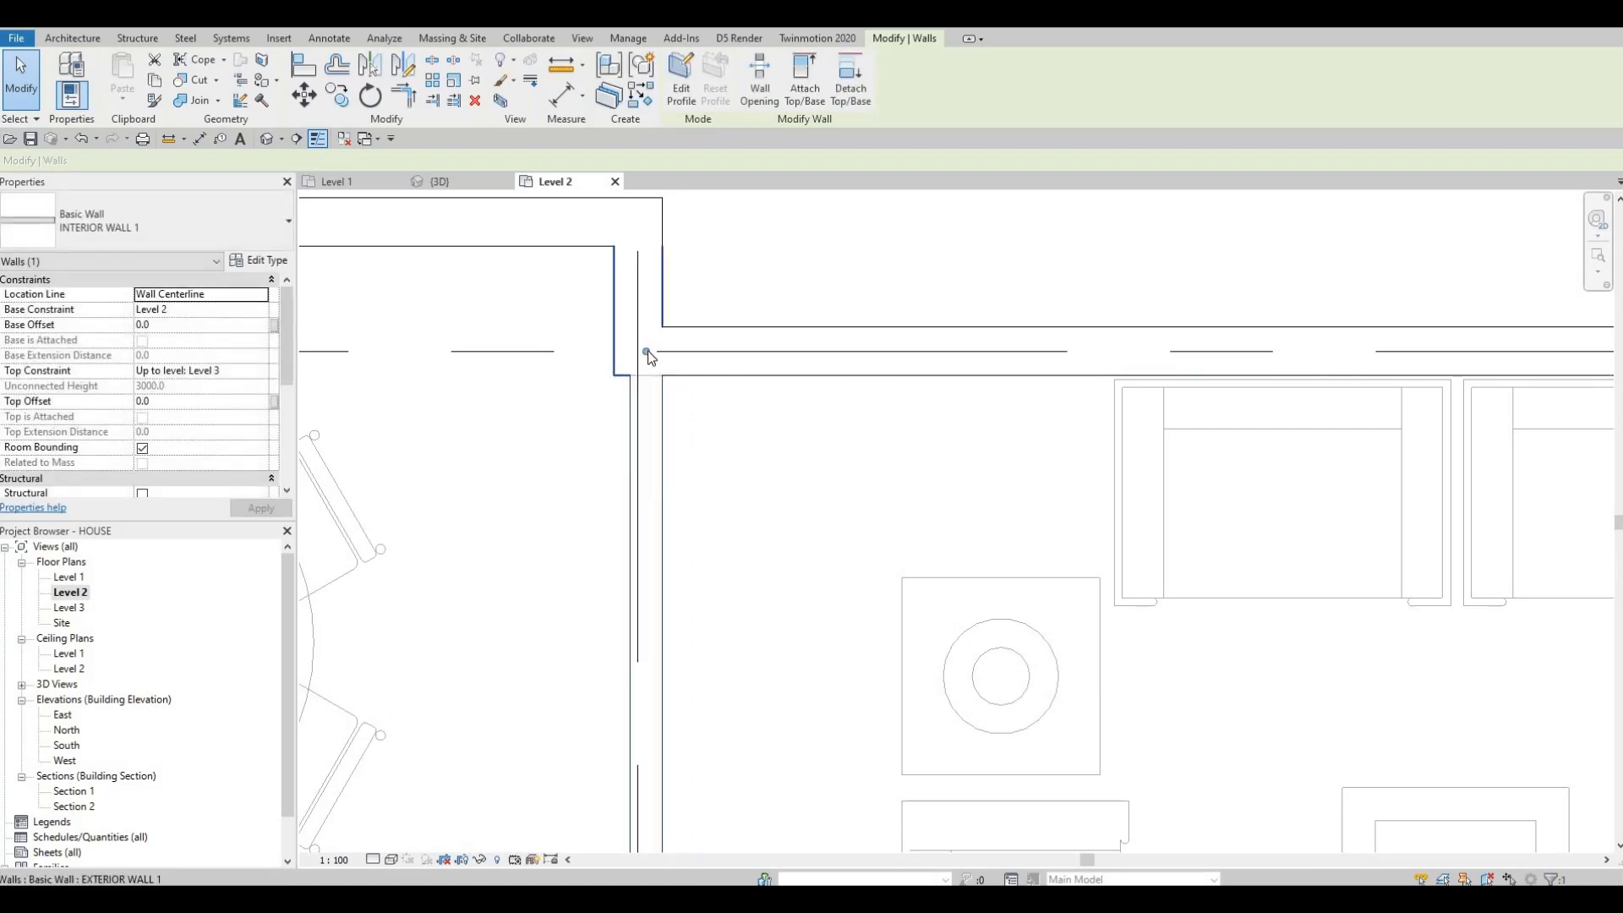
left_click(661, 436)
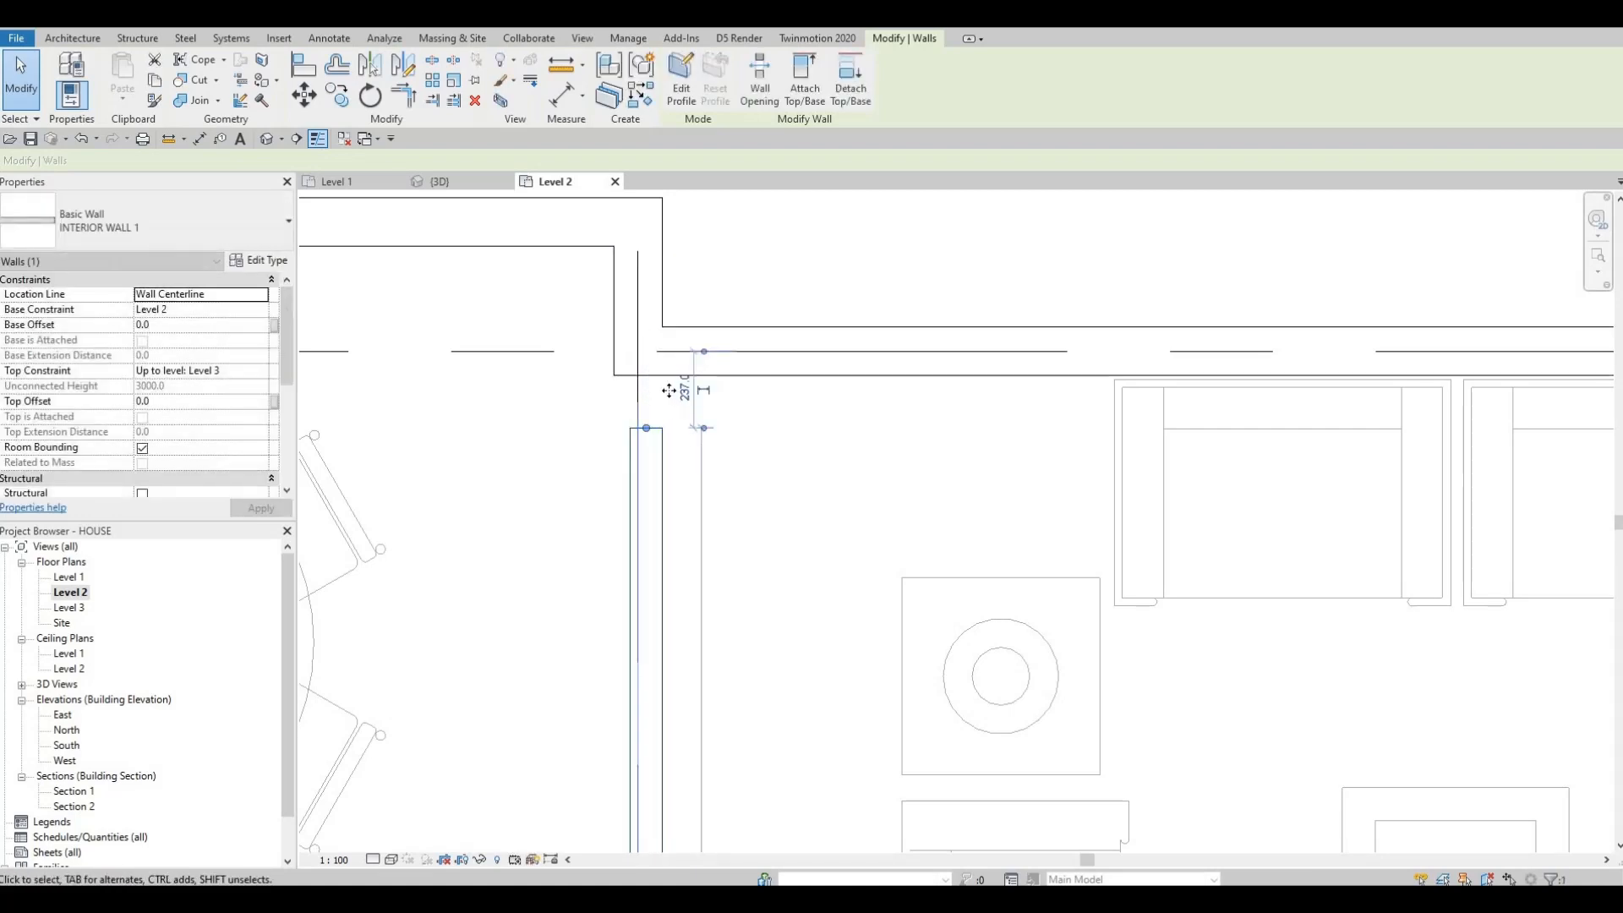
Step: Inspect where the interior wall's top end meets the upper exterior wall
scroll(663, 387, "down", 2)
left_click_drag(673, 382, 668, 378)
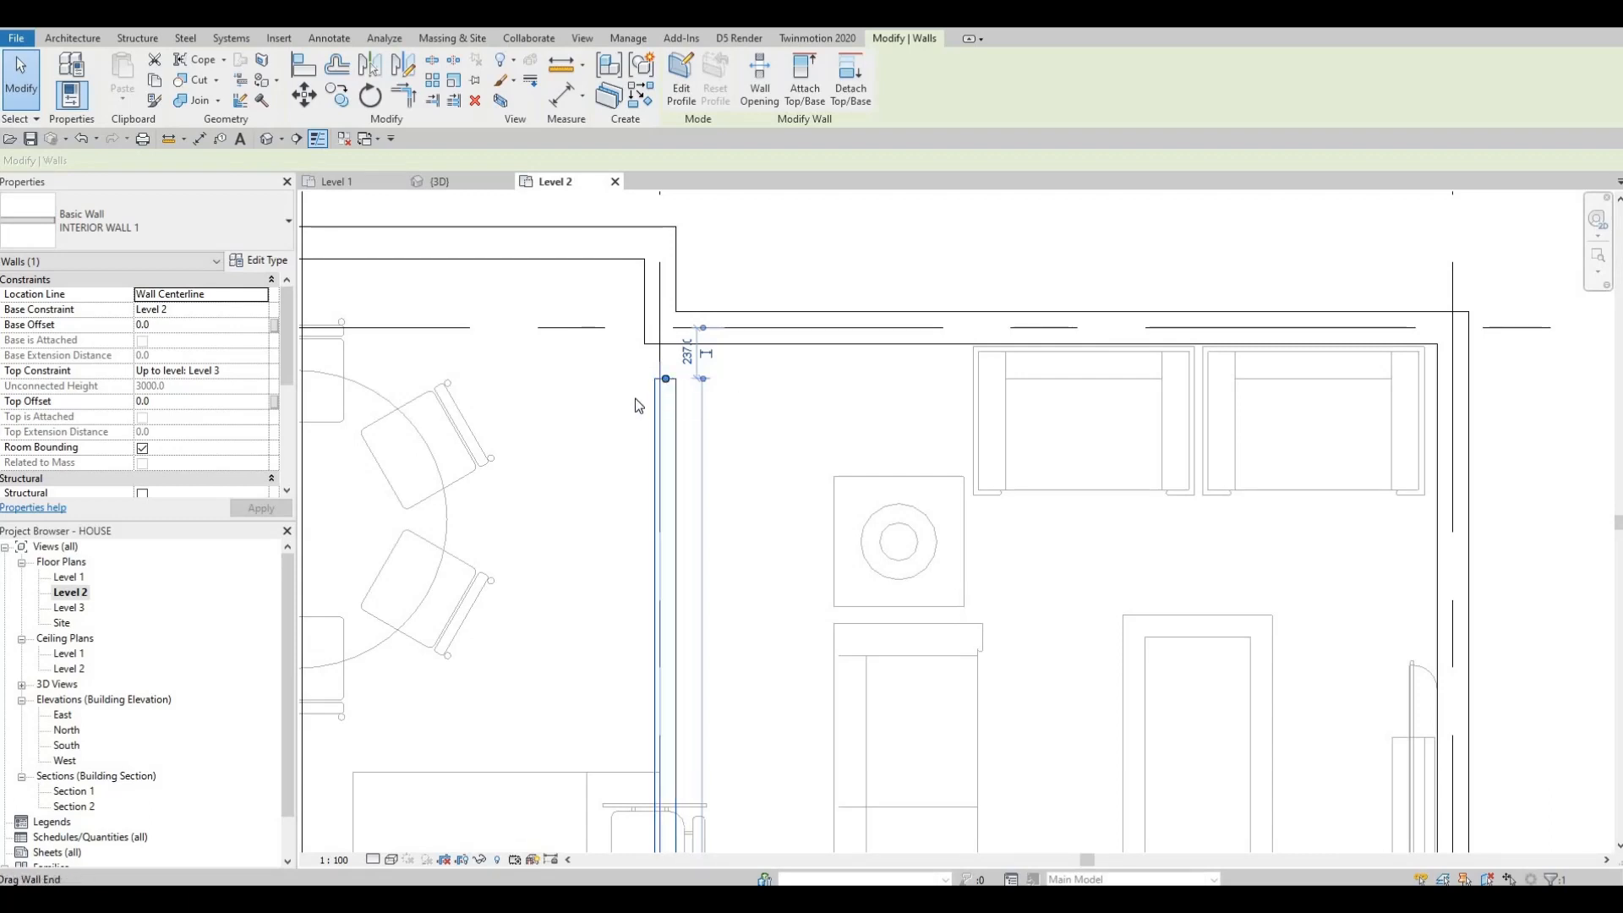
scroll(663, 376, "down", 3)
scroll(693, 382, "up", 4)
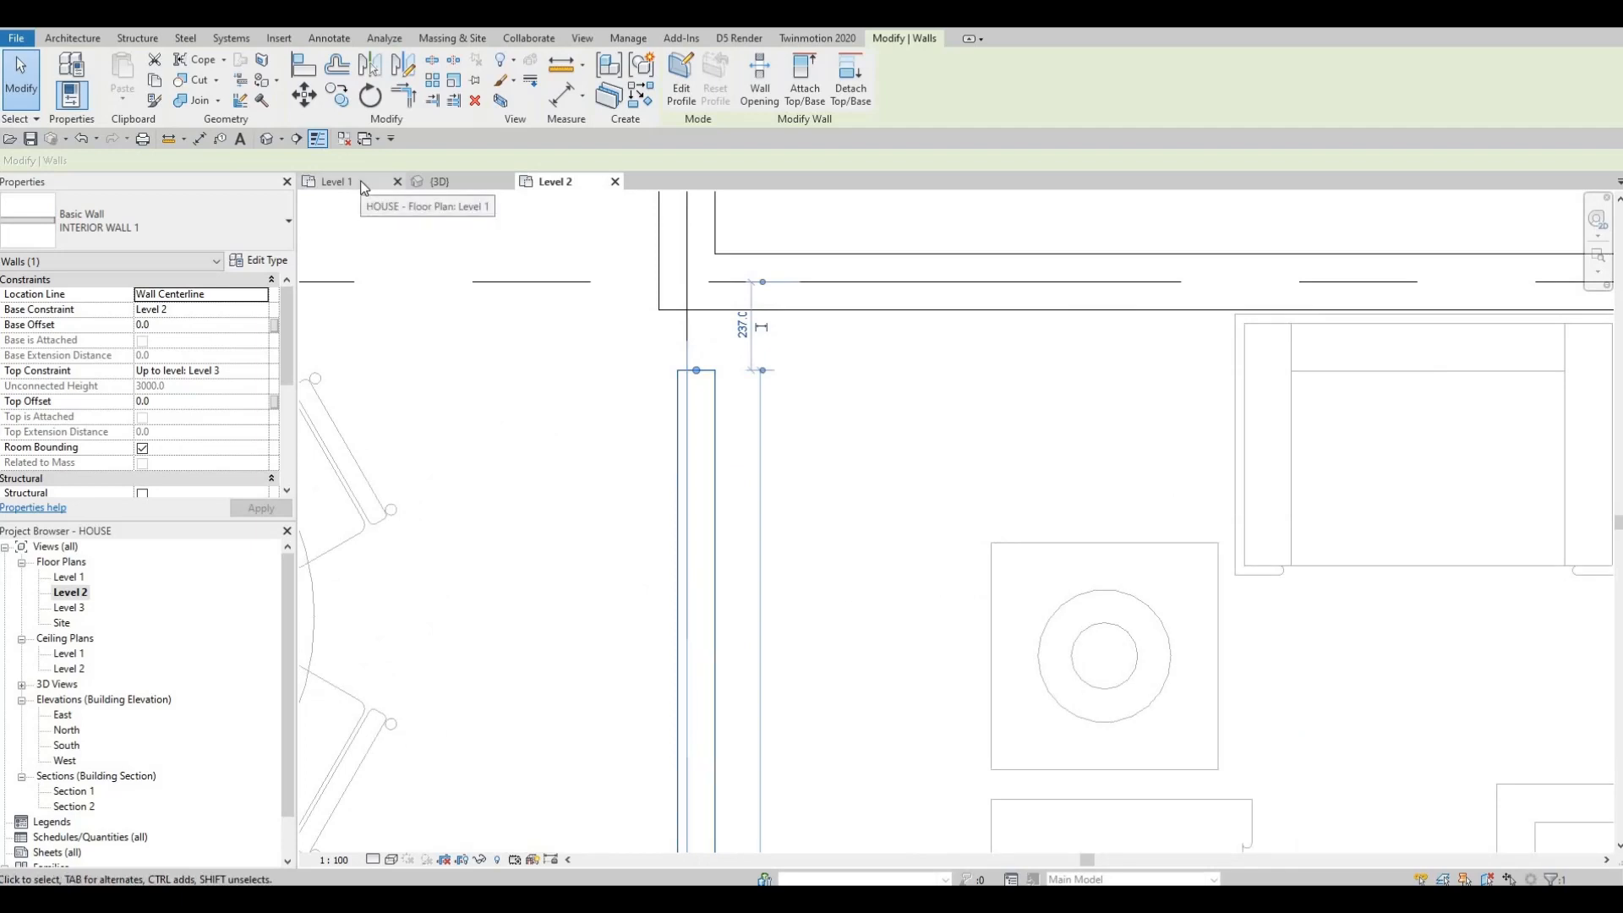
middle_click_drag(607, 277, 607, 283)
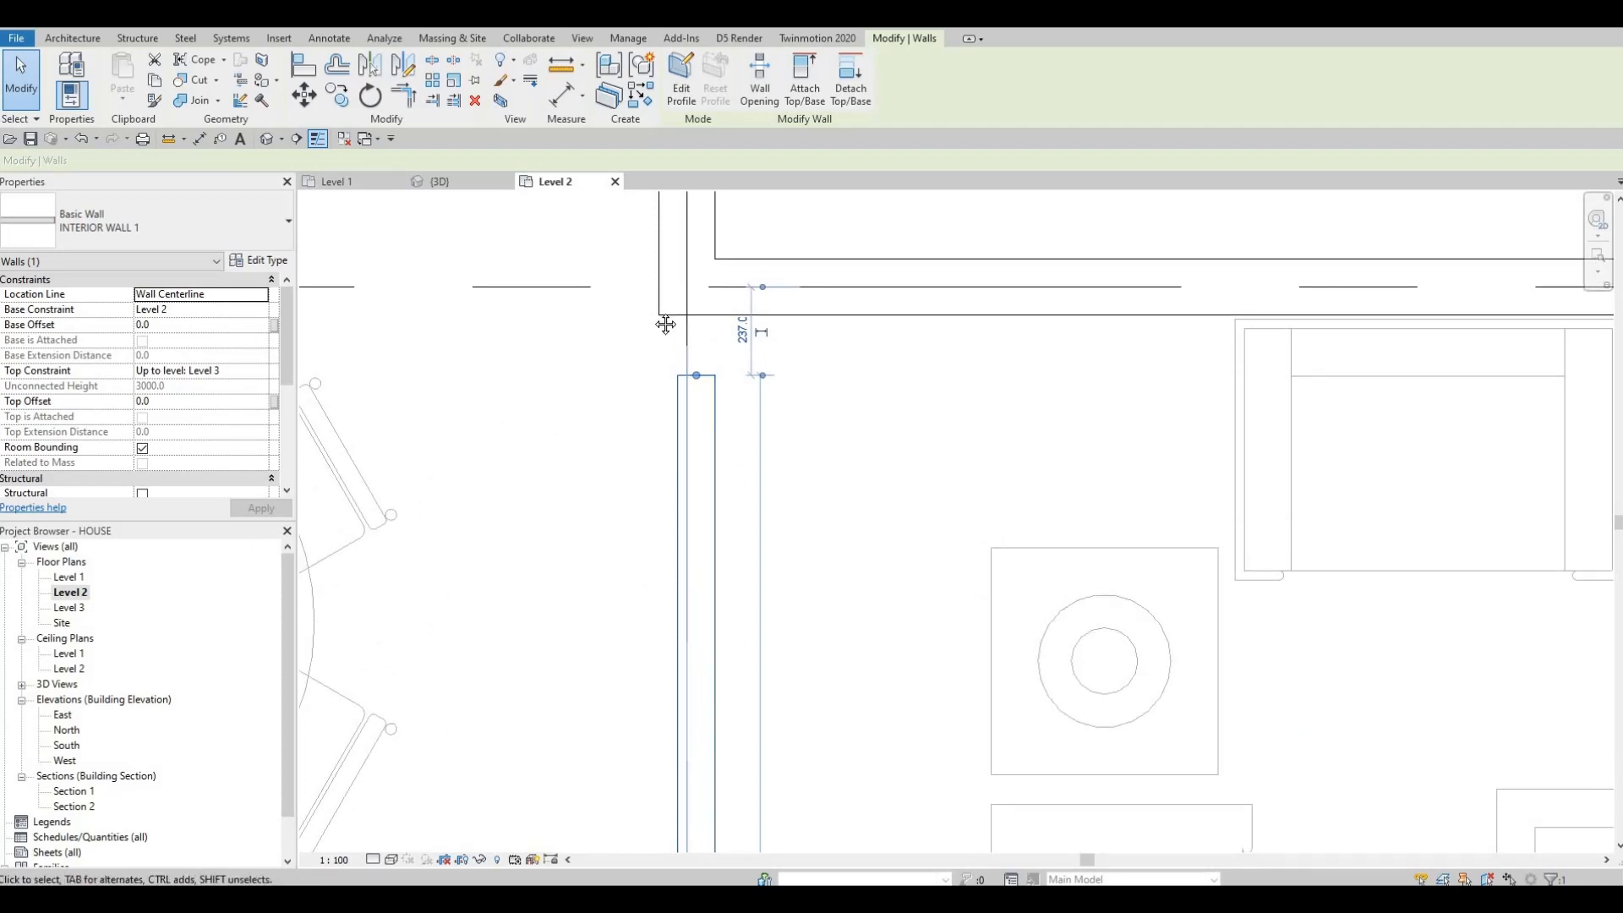
scroll(677, 419, "down", 3)
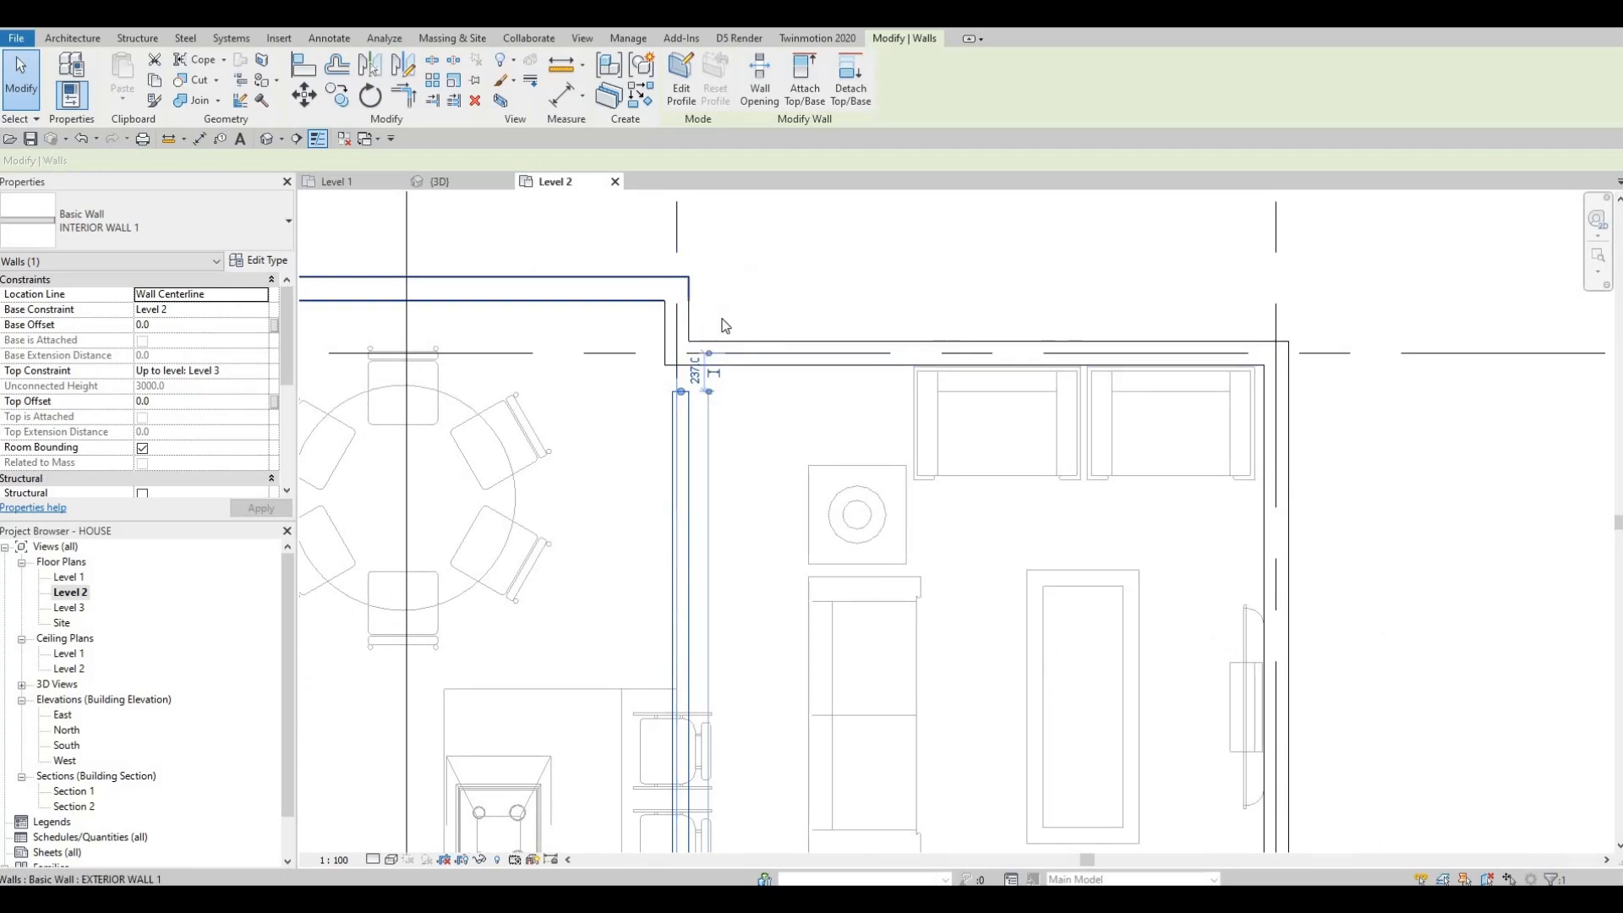
scroll(646, 346, "up", 2)
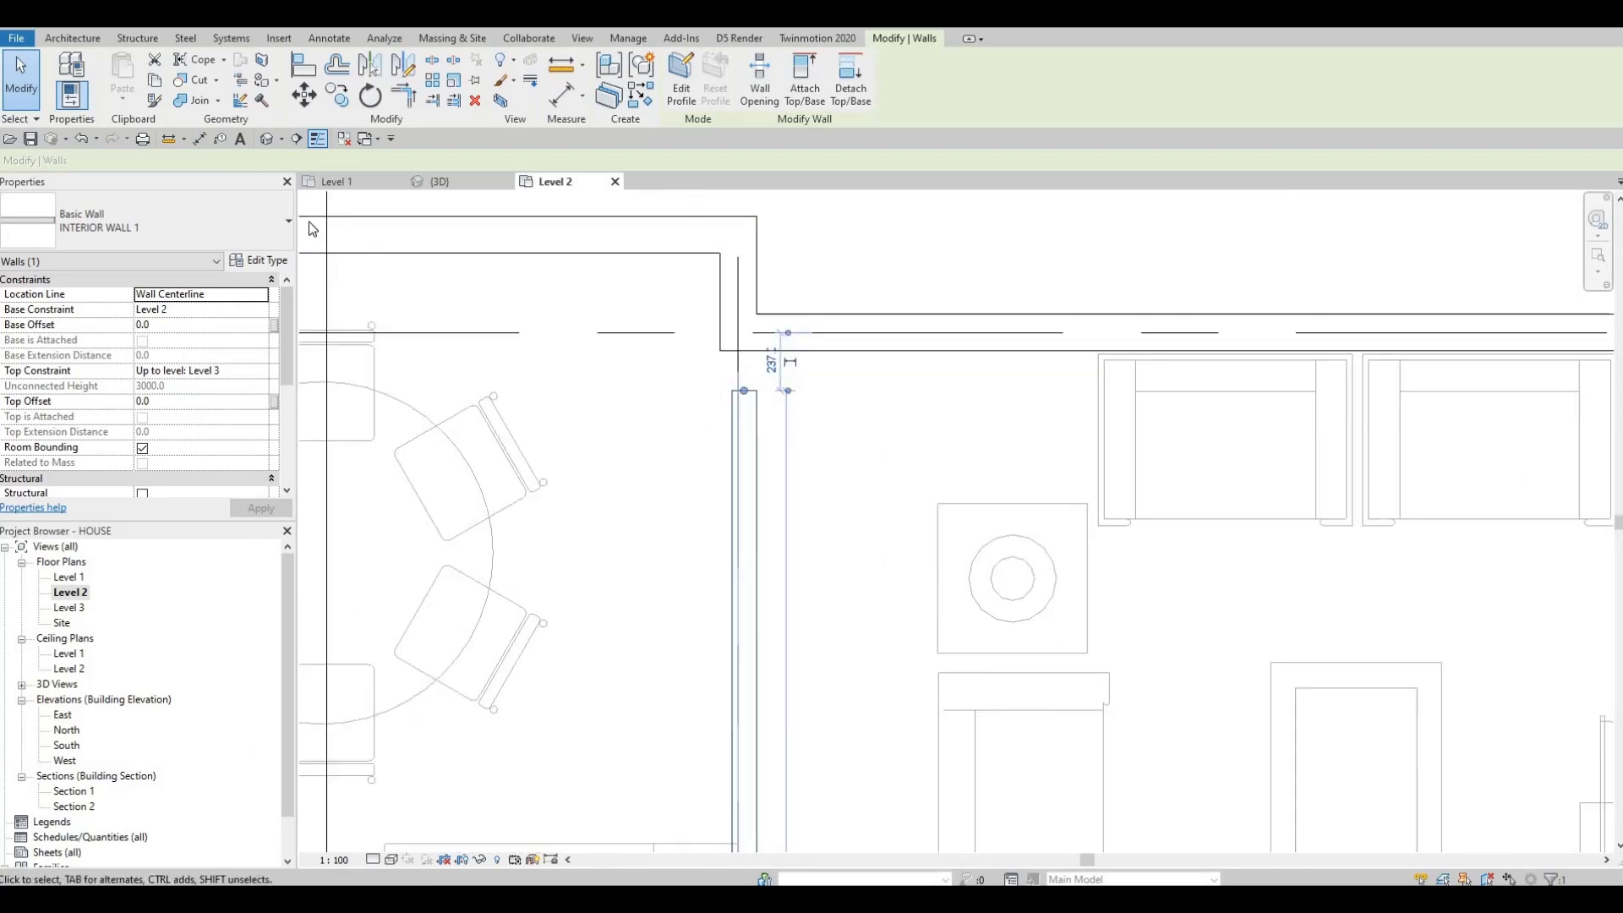
Step: Open Level 1 and examine the interior wall's position relative to grid 2
left_click(337, 181)
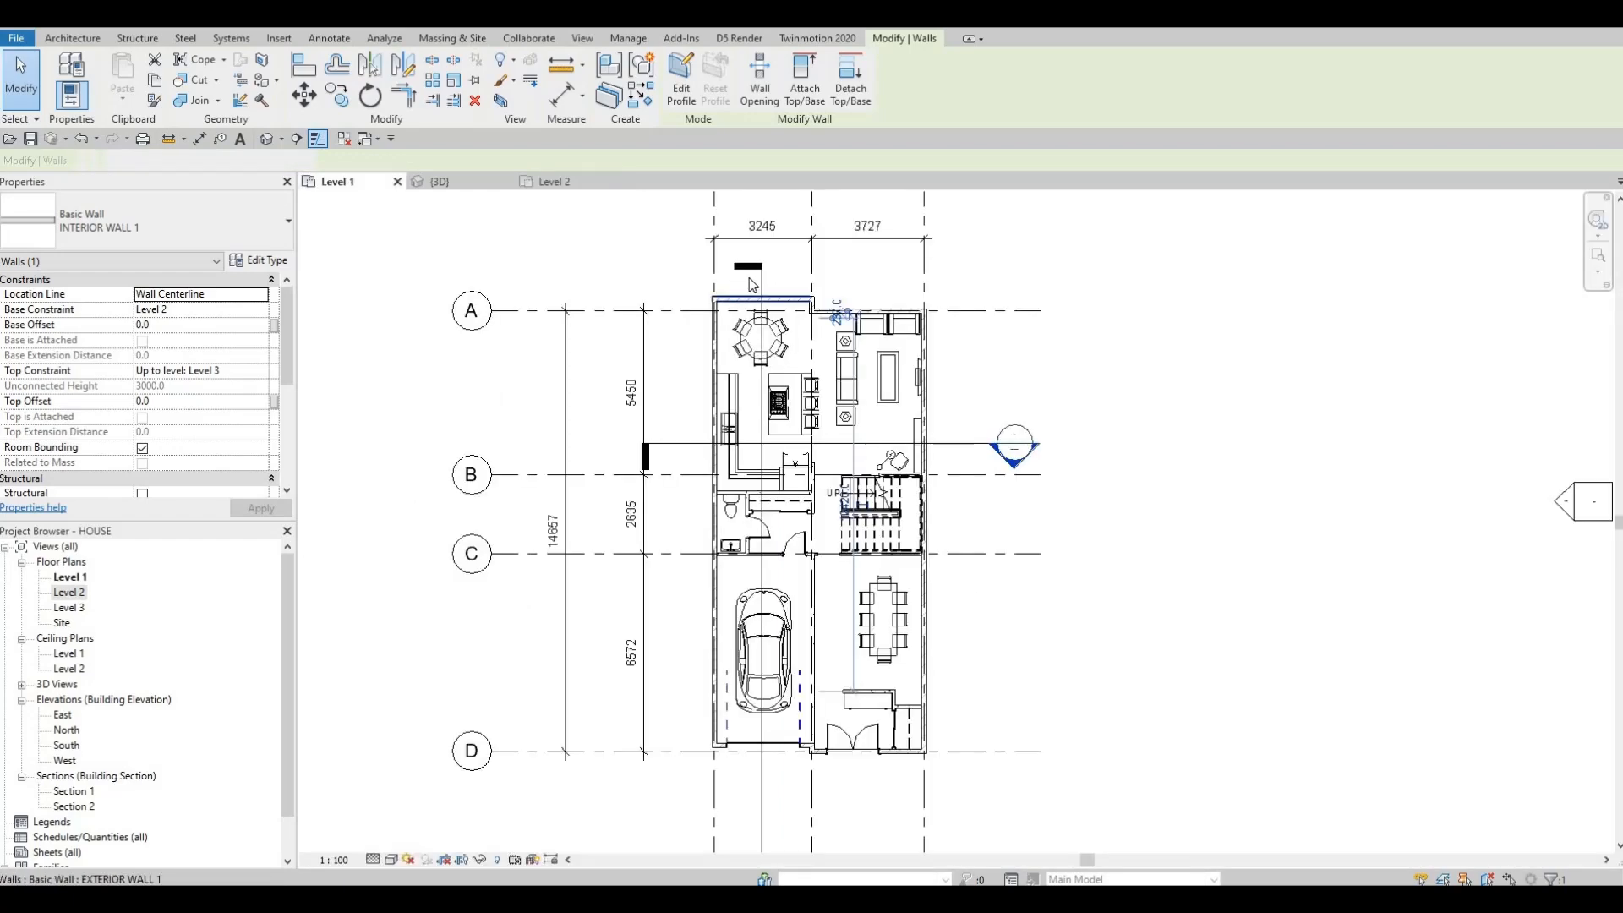
scroll(752, 284, "up", 5)
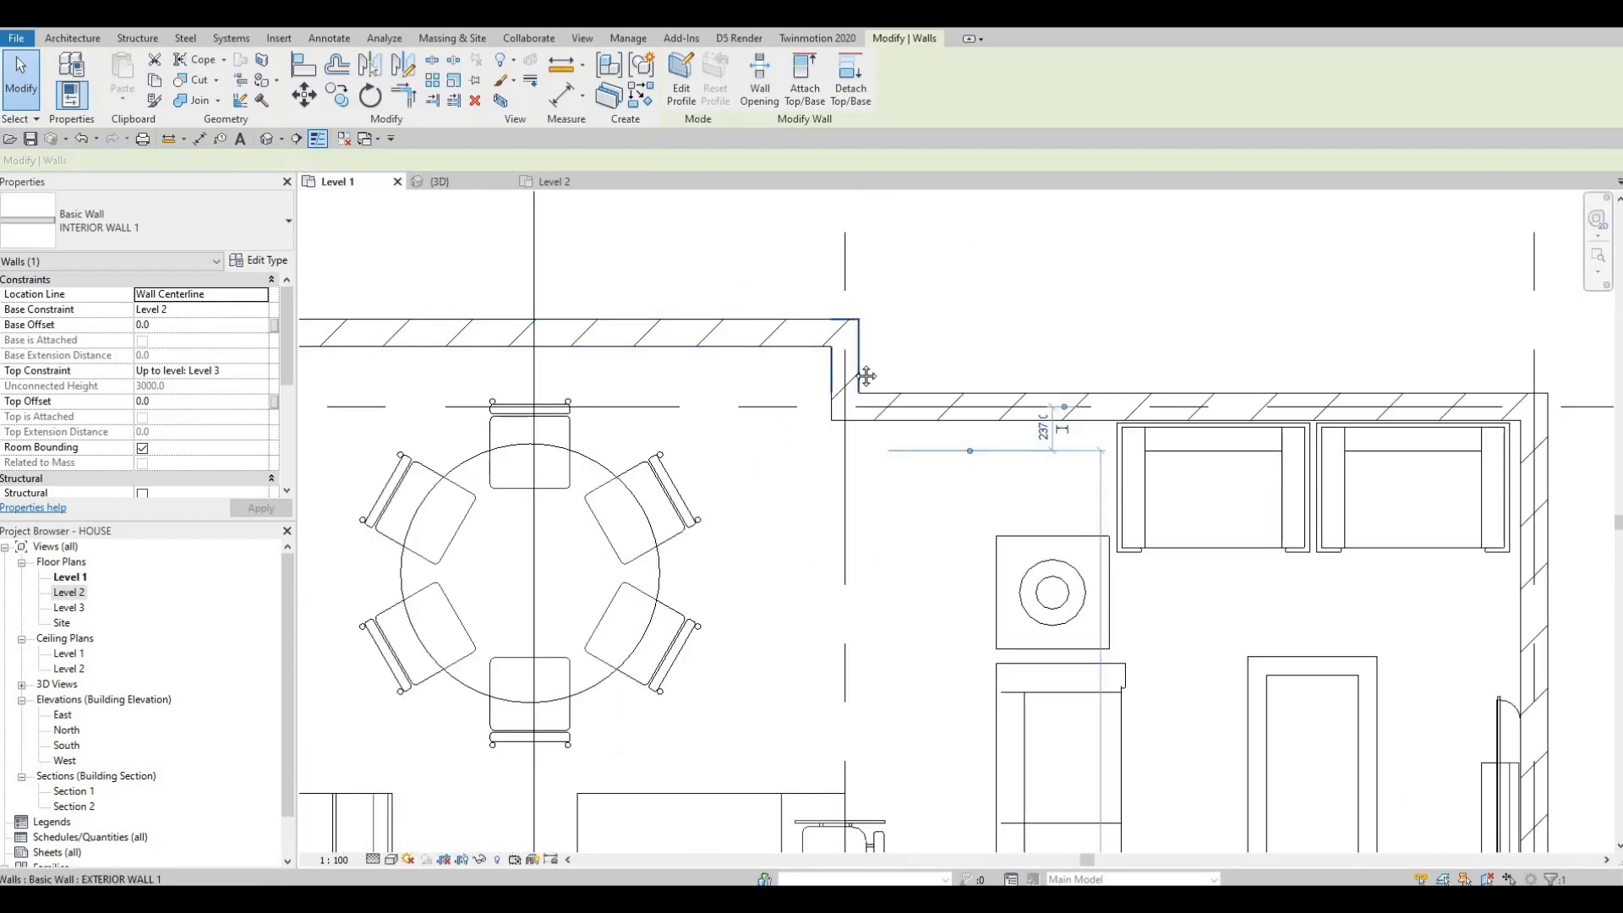
scroll(810, 310, "down", 5)
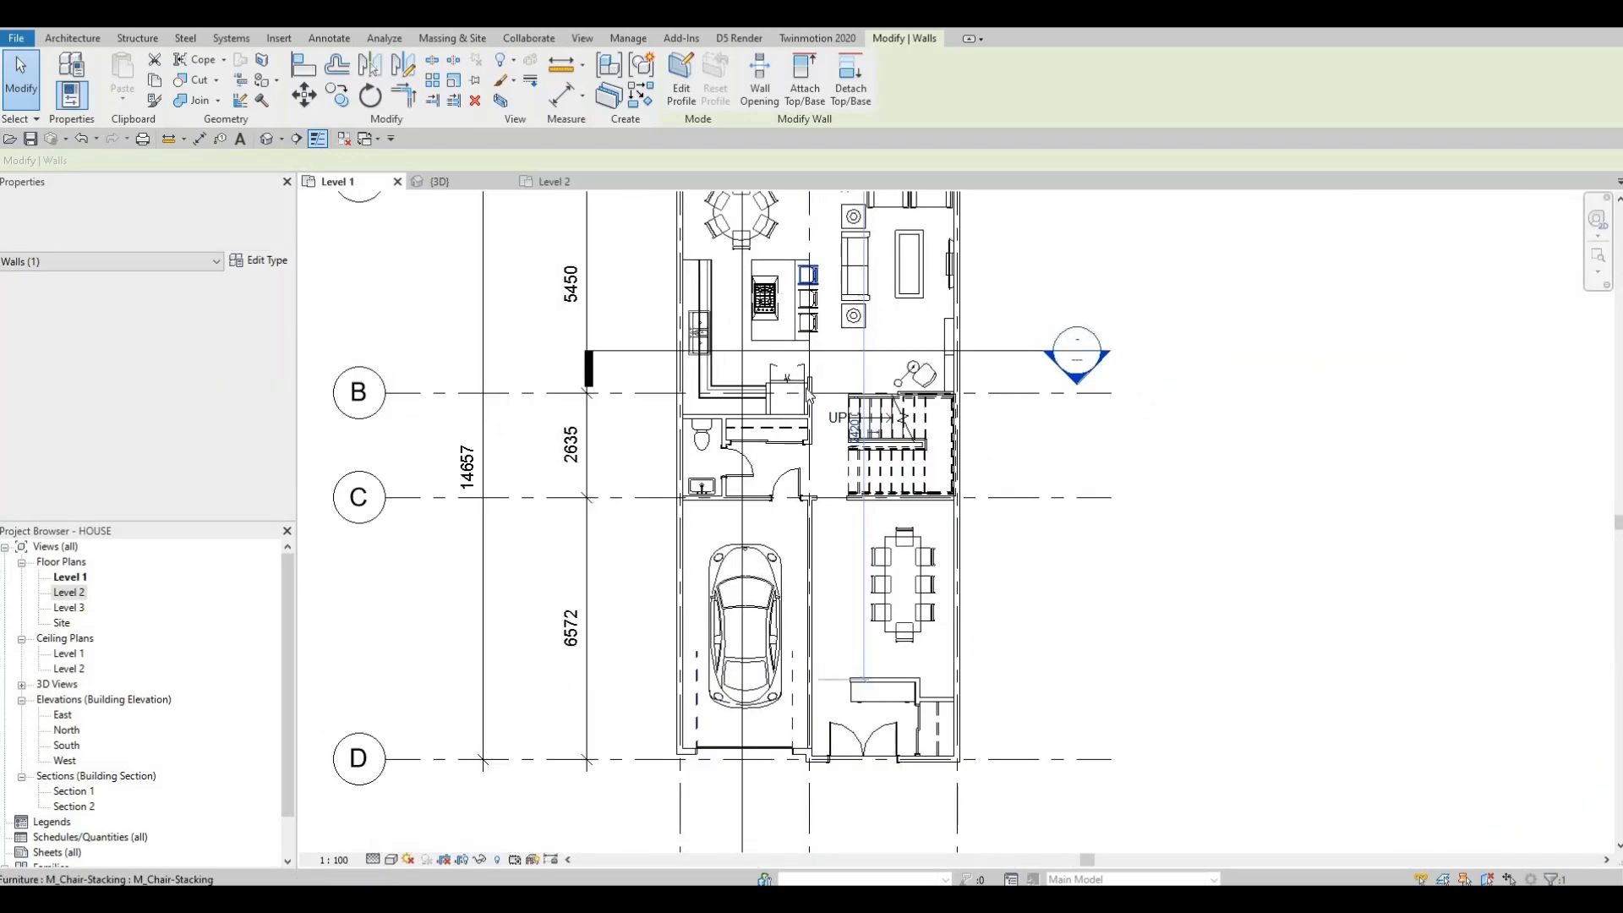
scroll(815, 566, "up", 3)
left_click(813, 566)
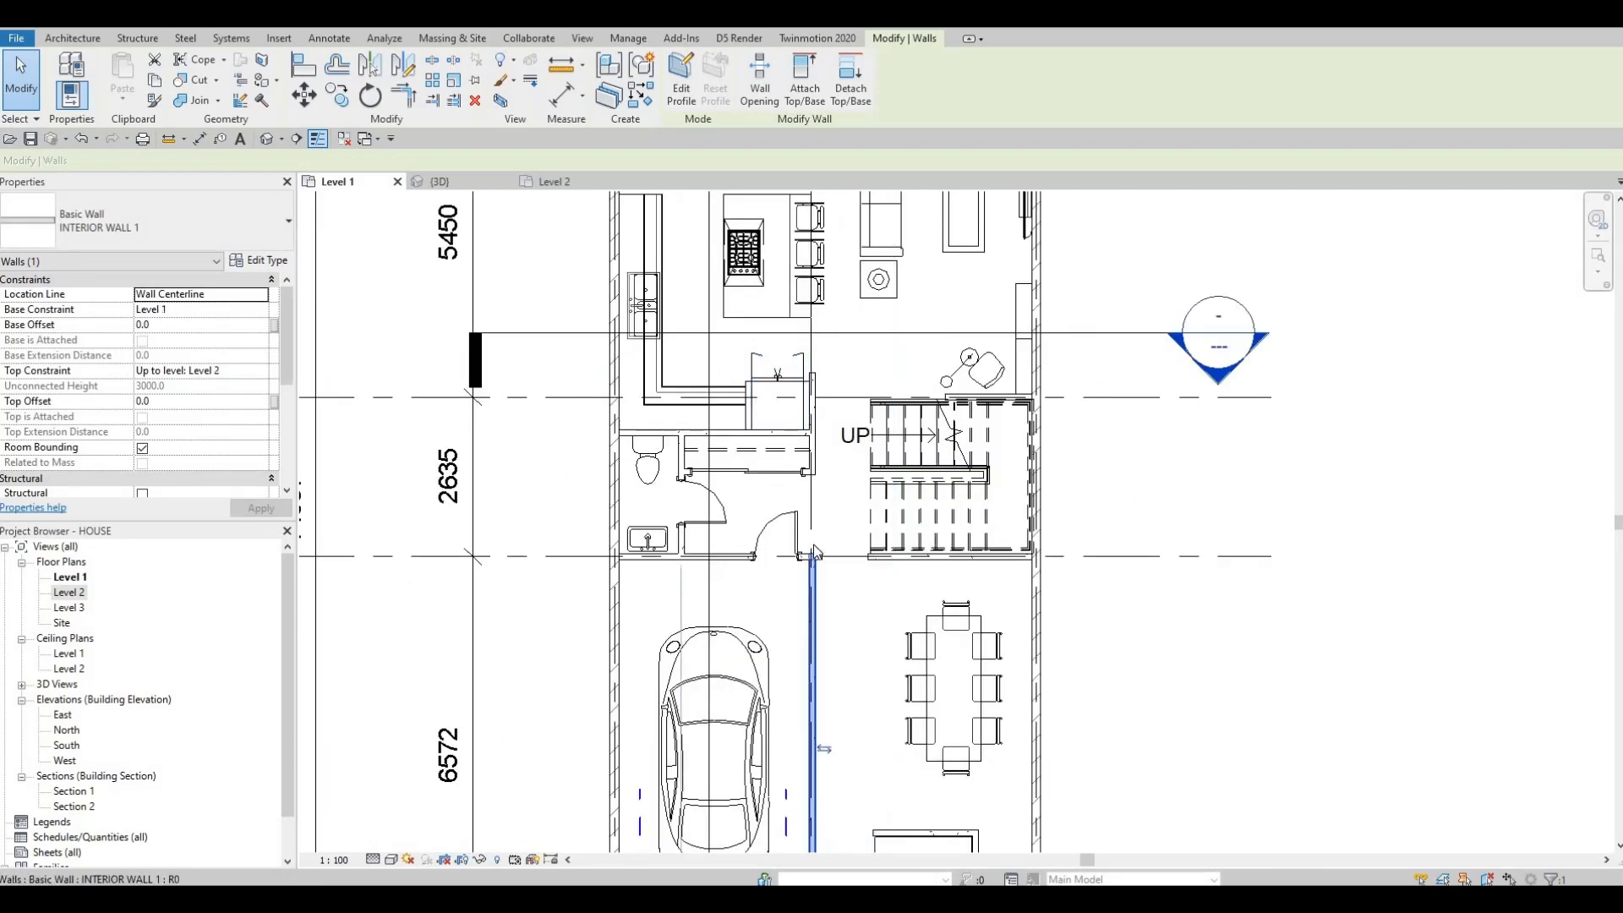
left_click(807, 258)
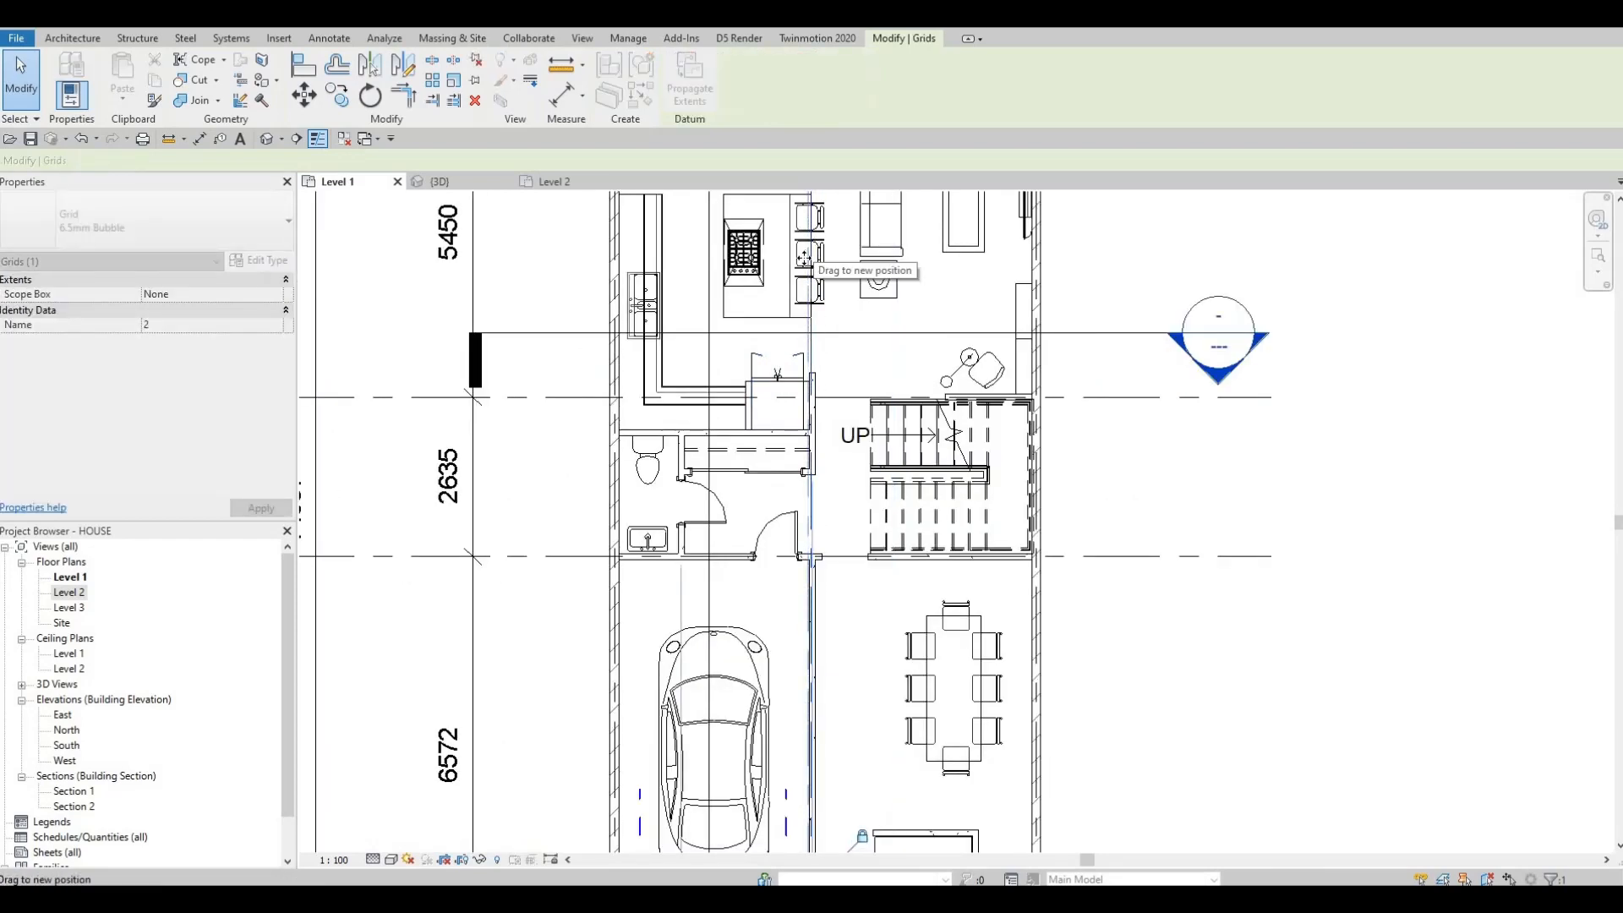
key("ctrl+z")
scroll(812, 596, "up", 3)
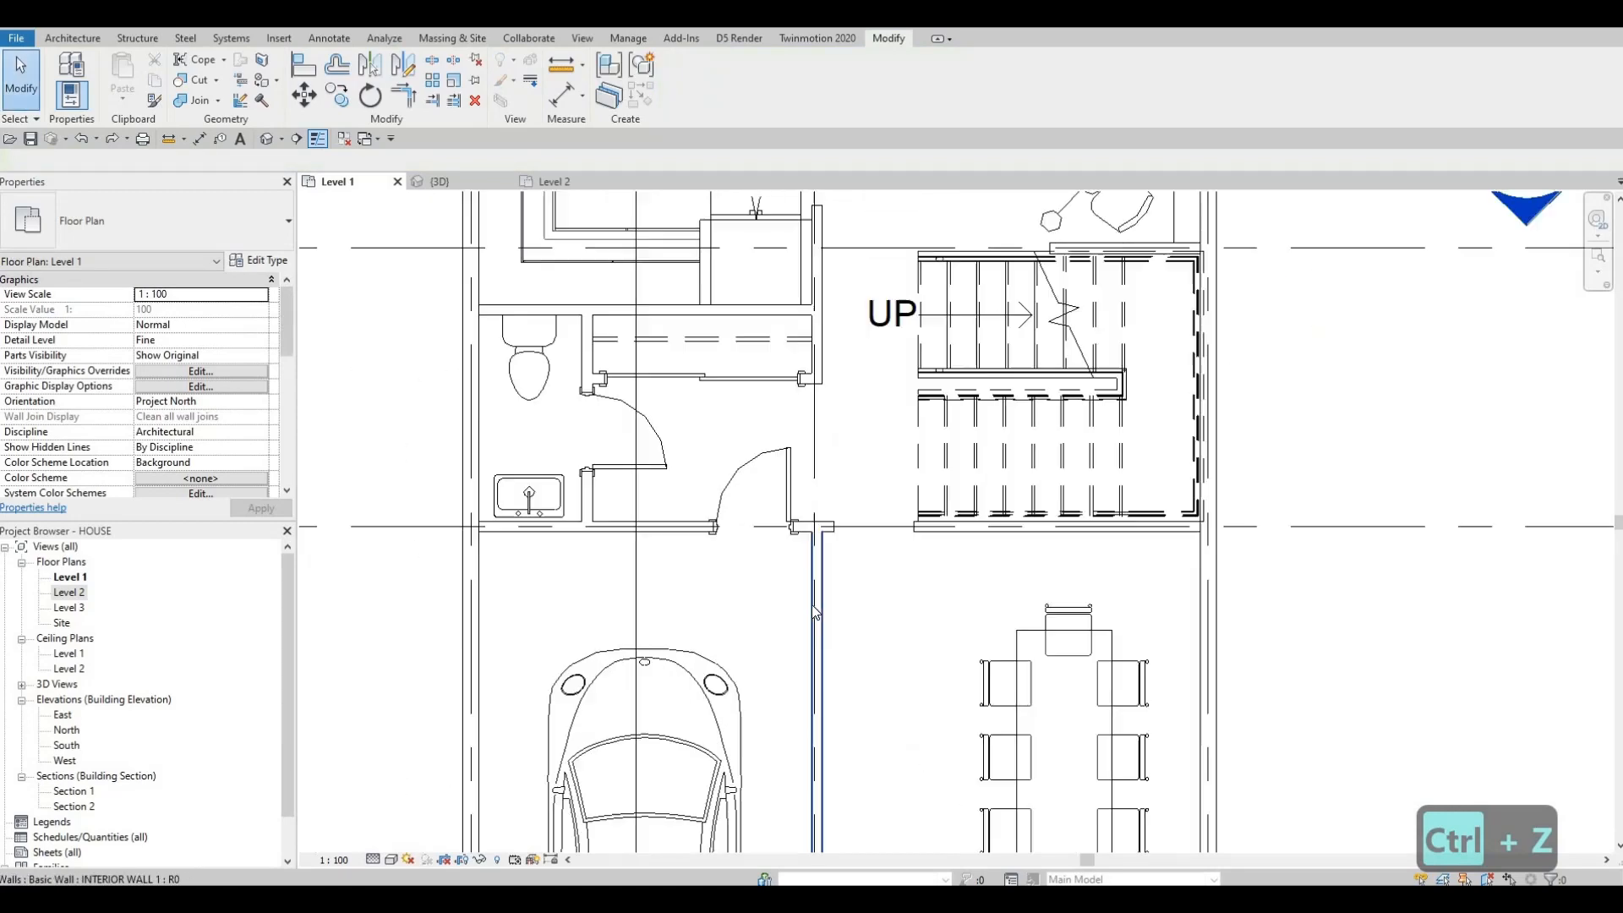
key("a")
key("l")
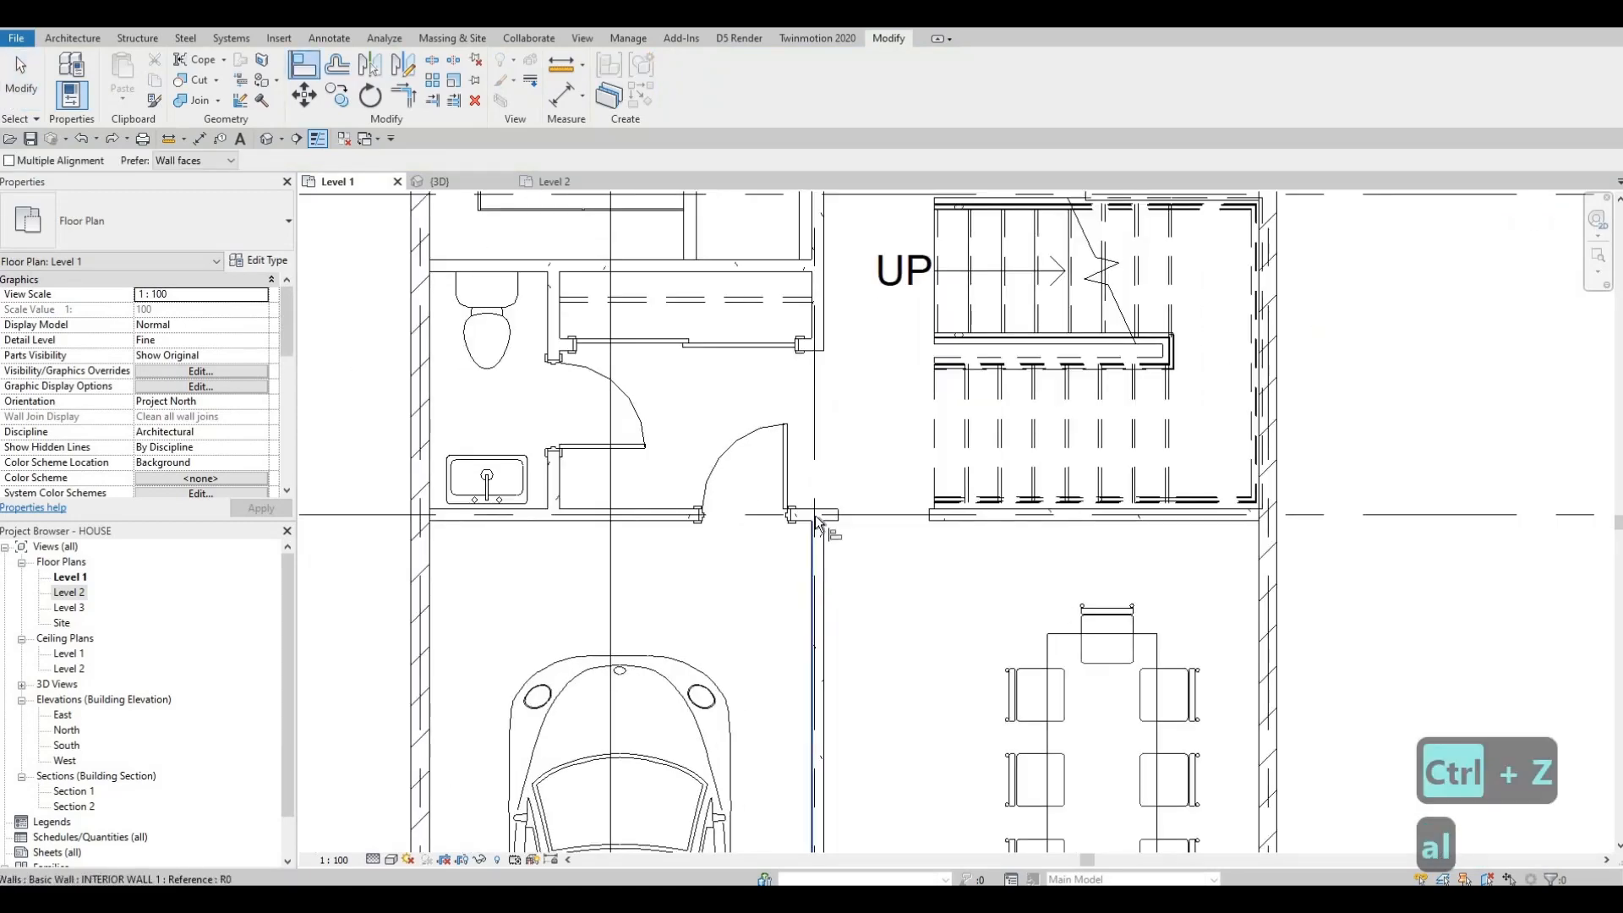
scroll(815, 682, "down", 4)
scroll(798, 573, "down", 2)
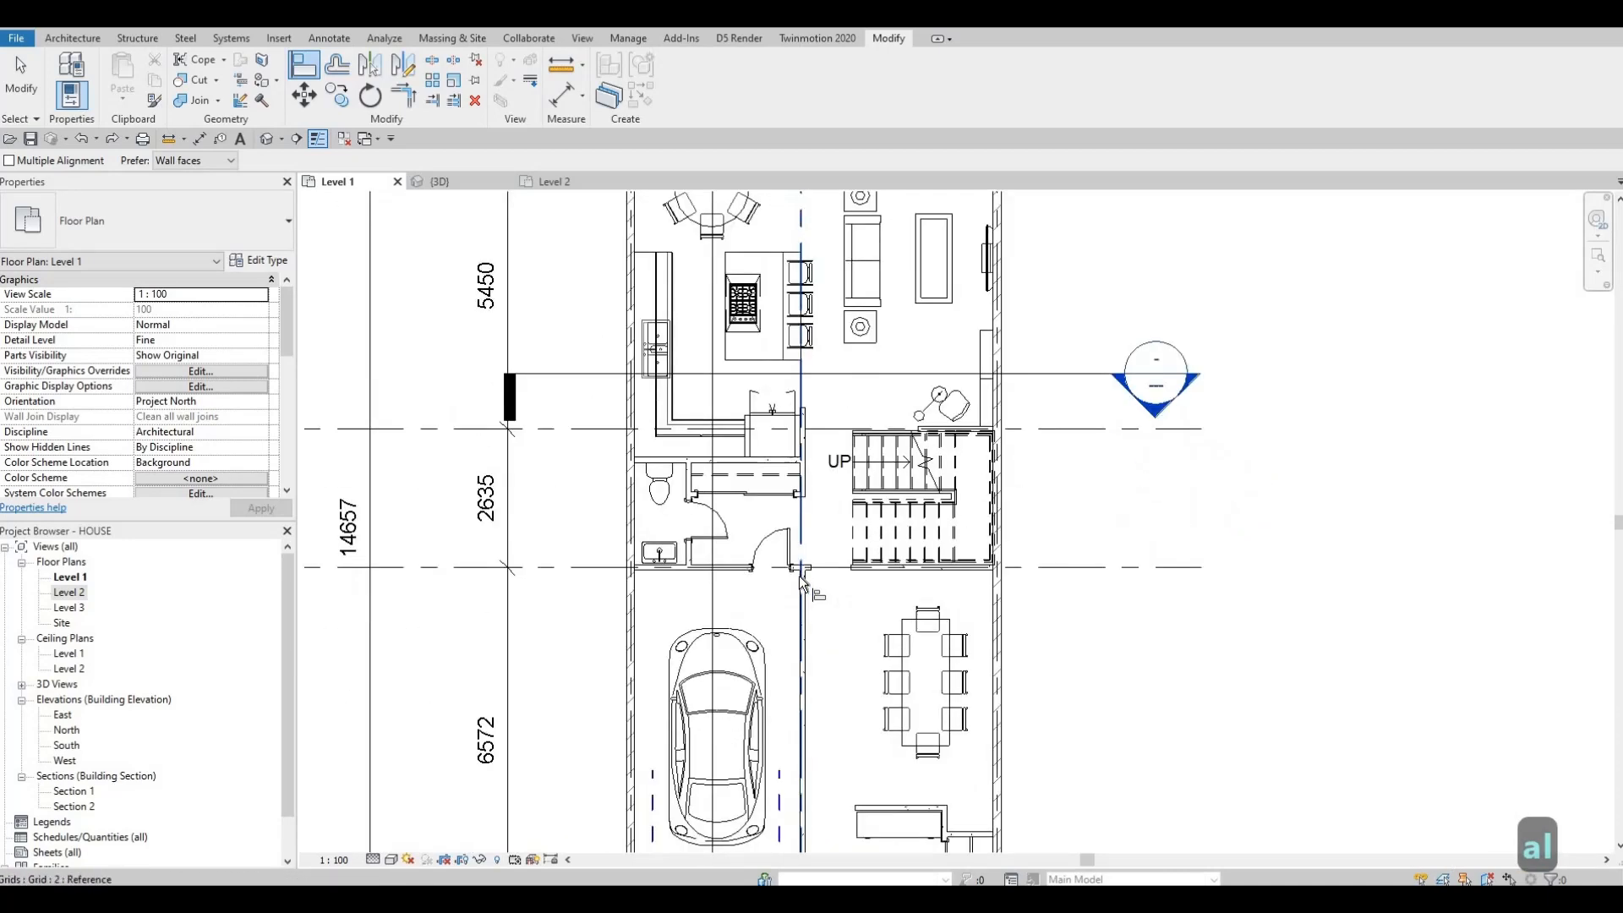
scroll(801, 583, "up", 5)
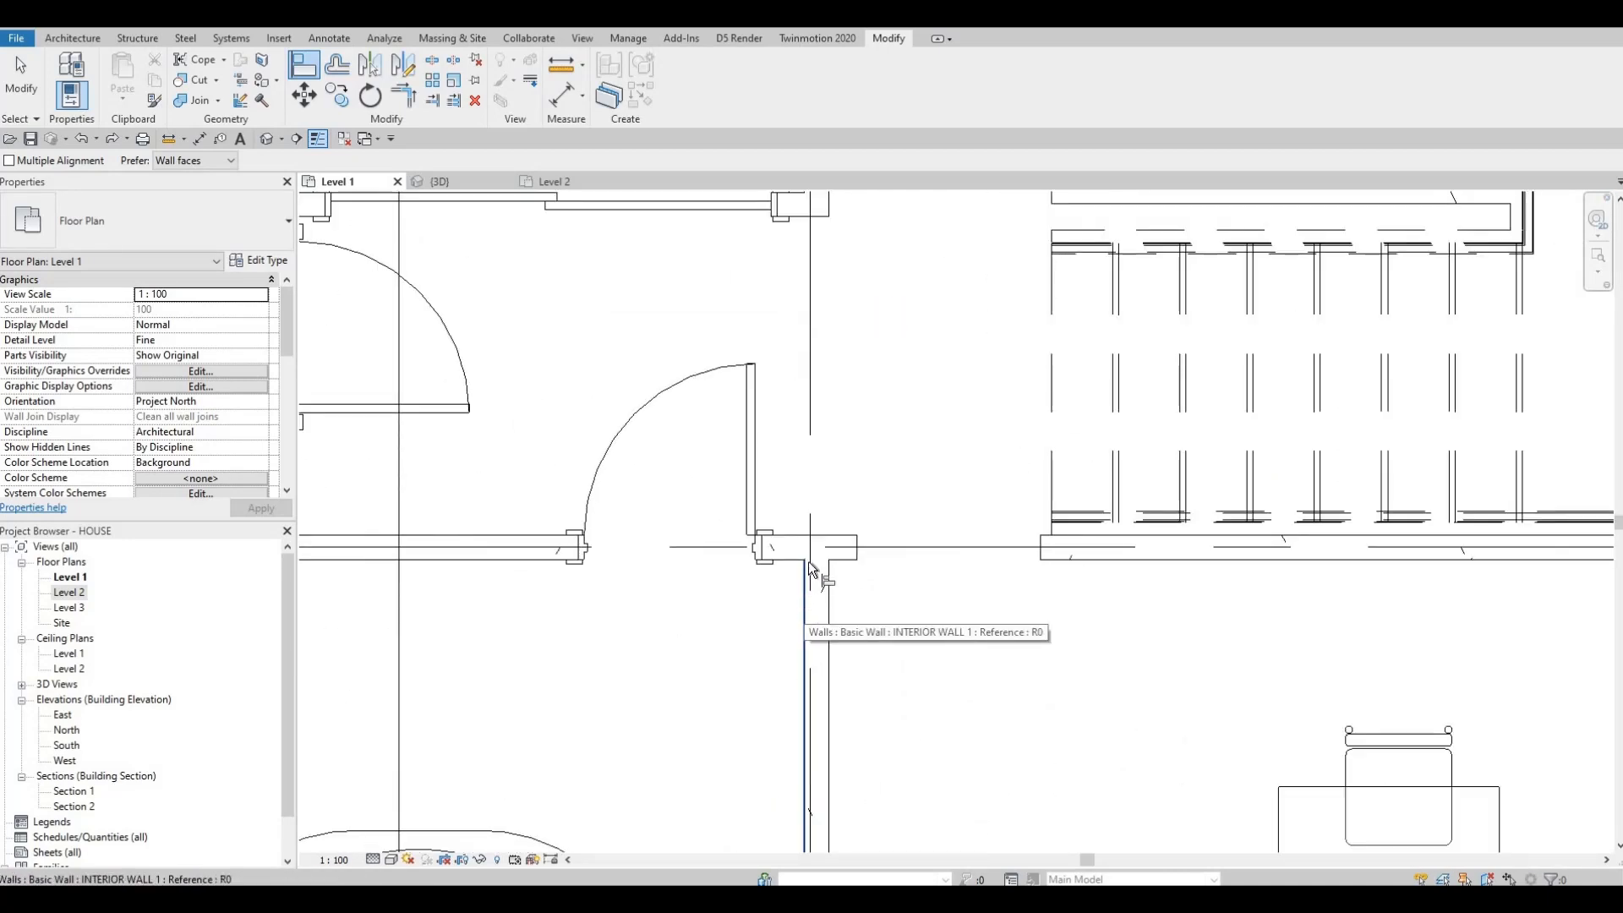
scroll(808, 541, "down", 4)
scroll(816, 493, "down", 1)
middle_click_drag(815, 493, 804, 632)
middle_click_drag(816, 365, 769, 514)
middle_click_drag(793, 736, 793, 491)
scroll(793, 497, "up", 4)
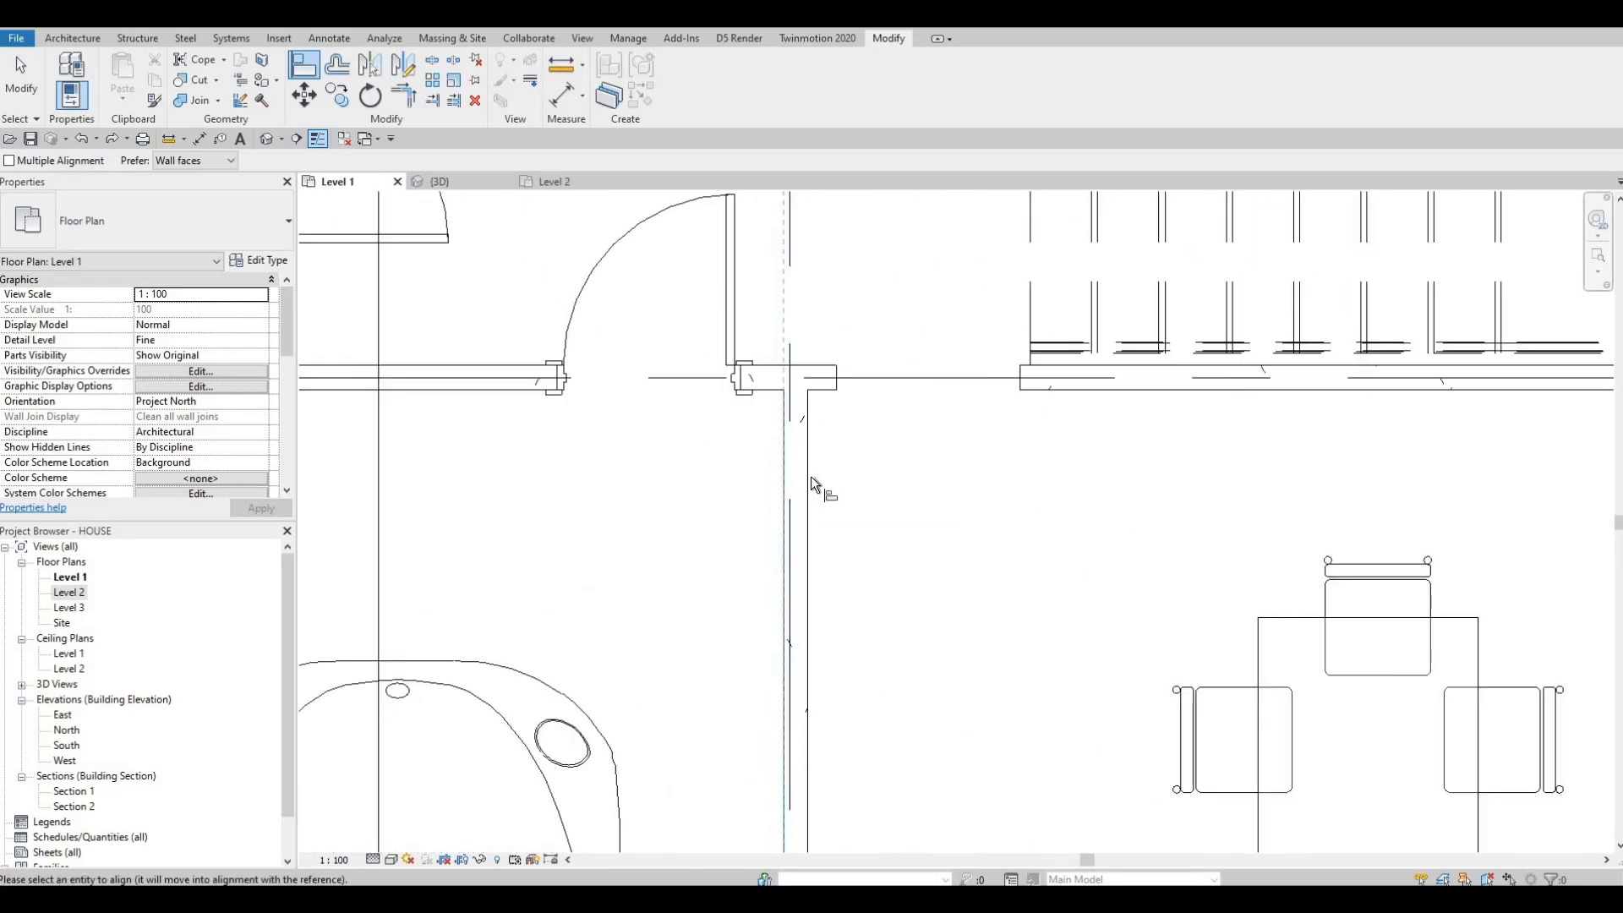
scroll(826, 387, "down", 5)
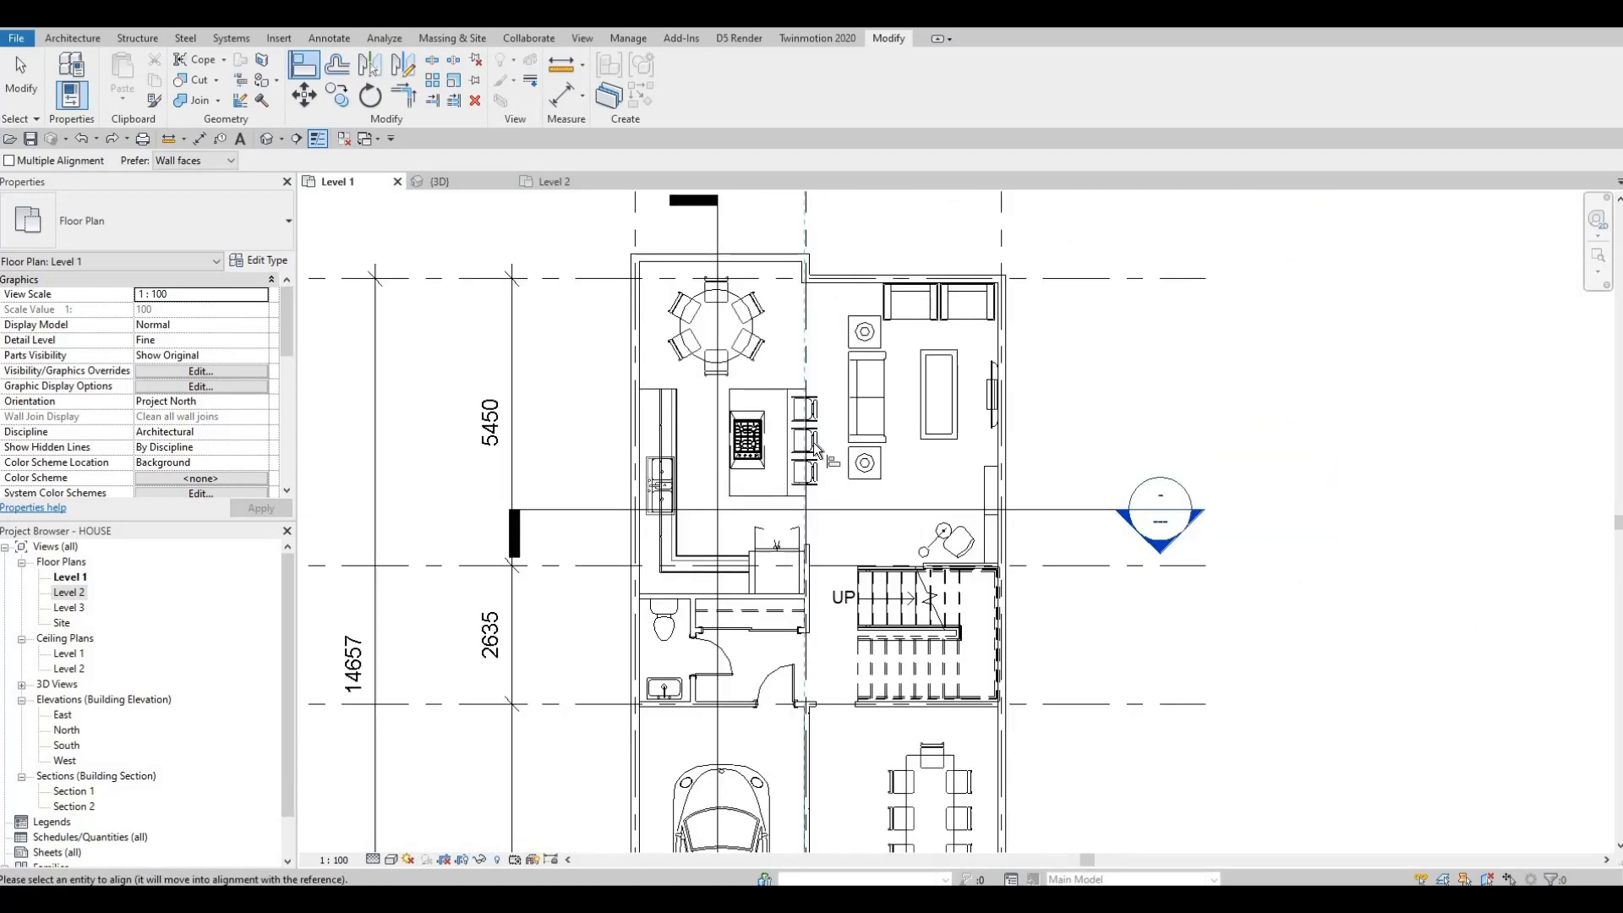
scroll(748, 398, "up", 4)
scroll(748, 397, "up", 2)
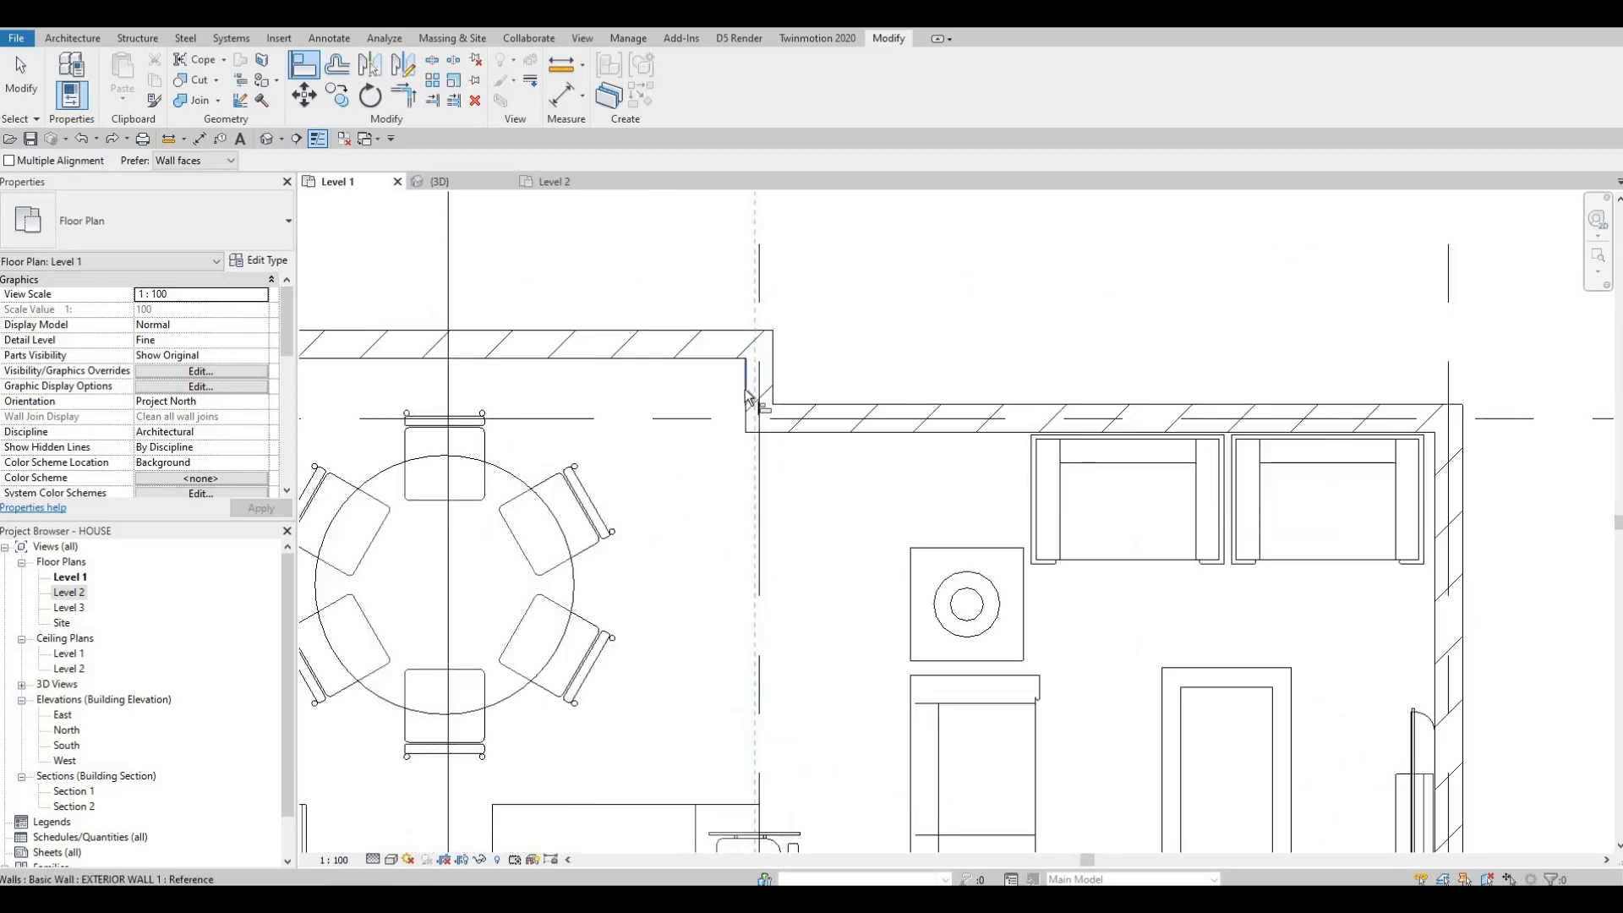
left_click(747, 417)
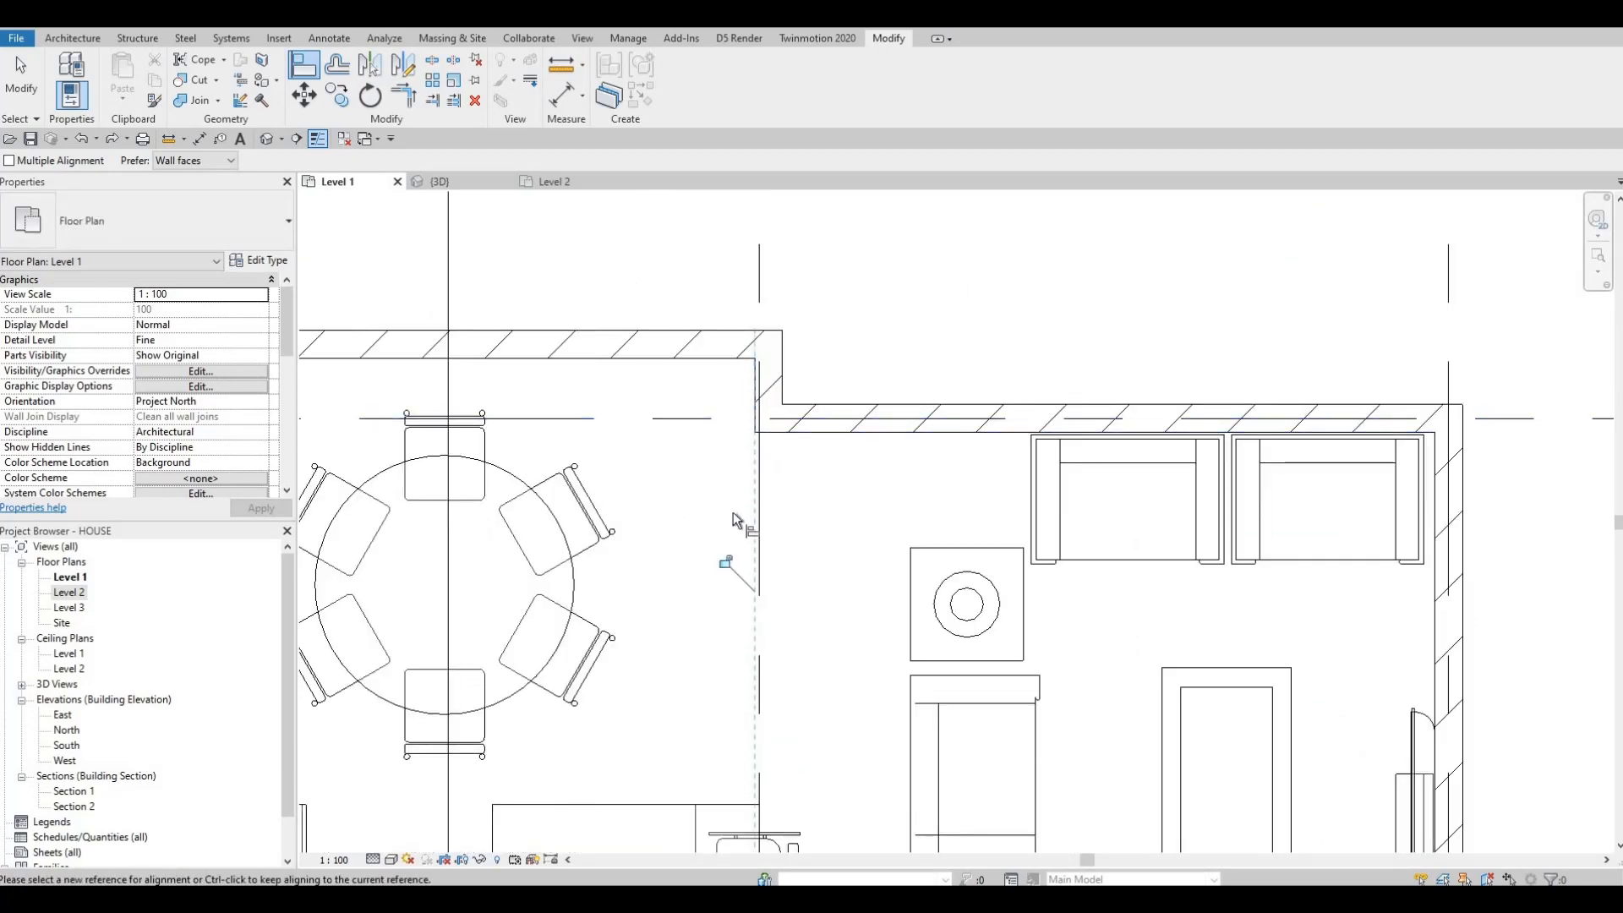
scroll(769, 414, "down", 4)
key("Escape")
key("Escape")
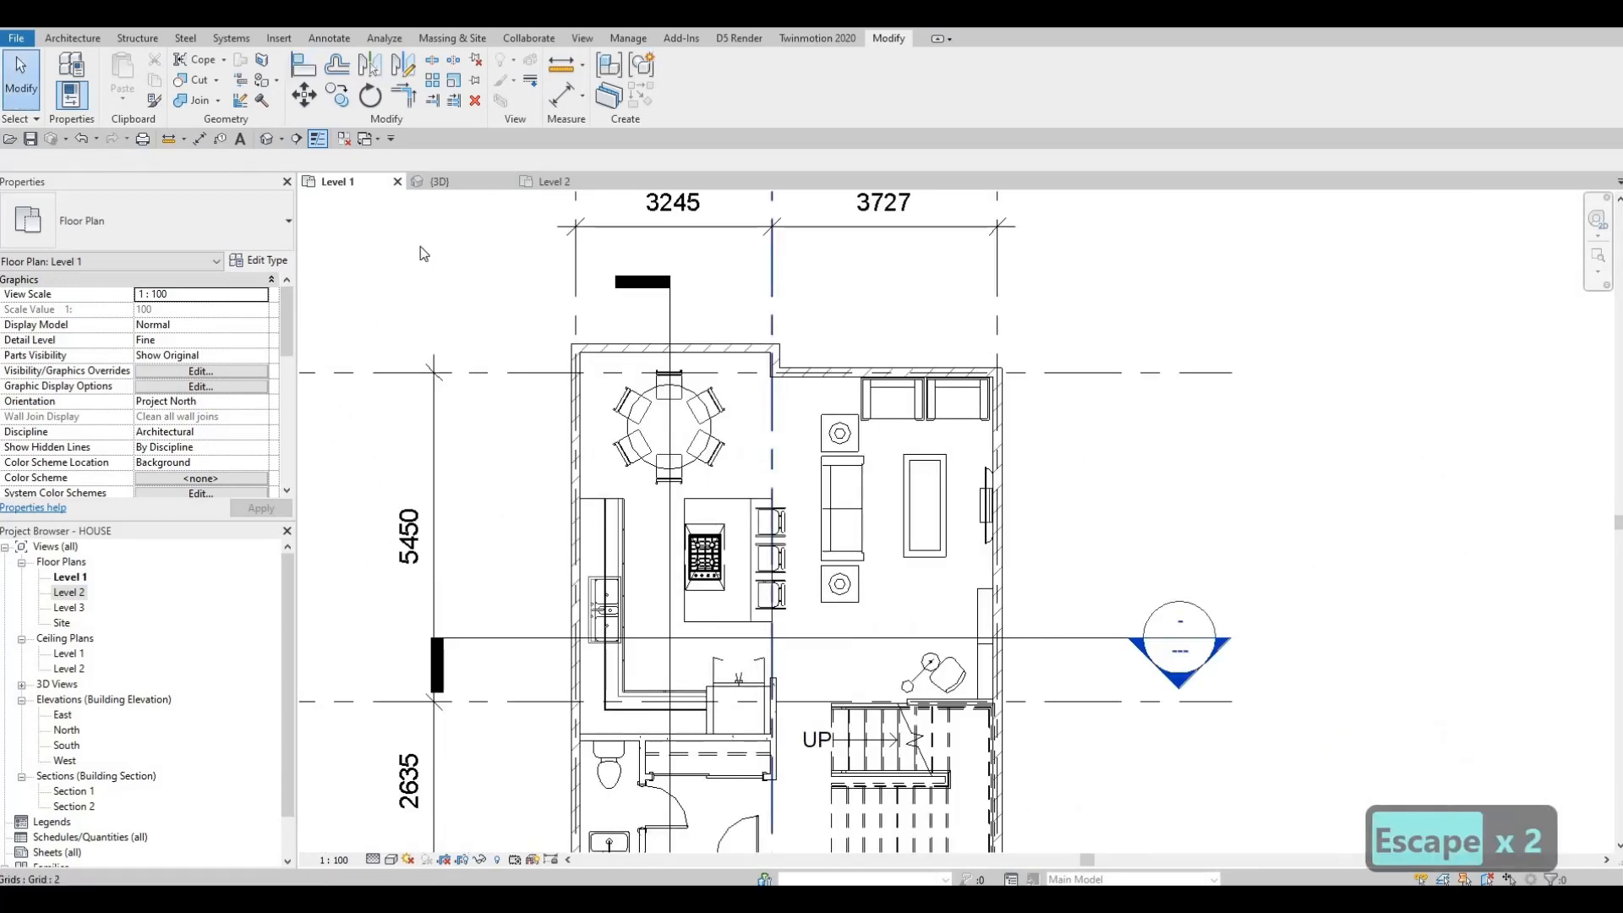
Step: On Level 2, align the upper exterior wall's jog with the interior wall's face
left_click(567, 183)
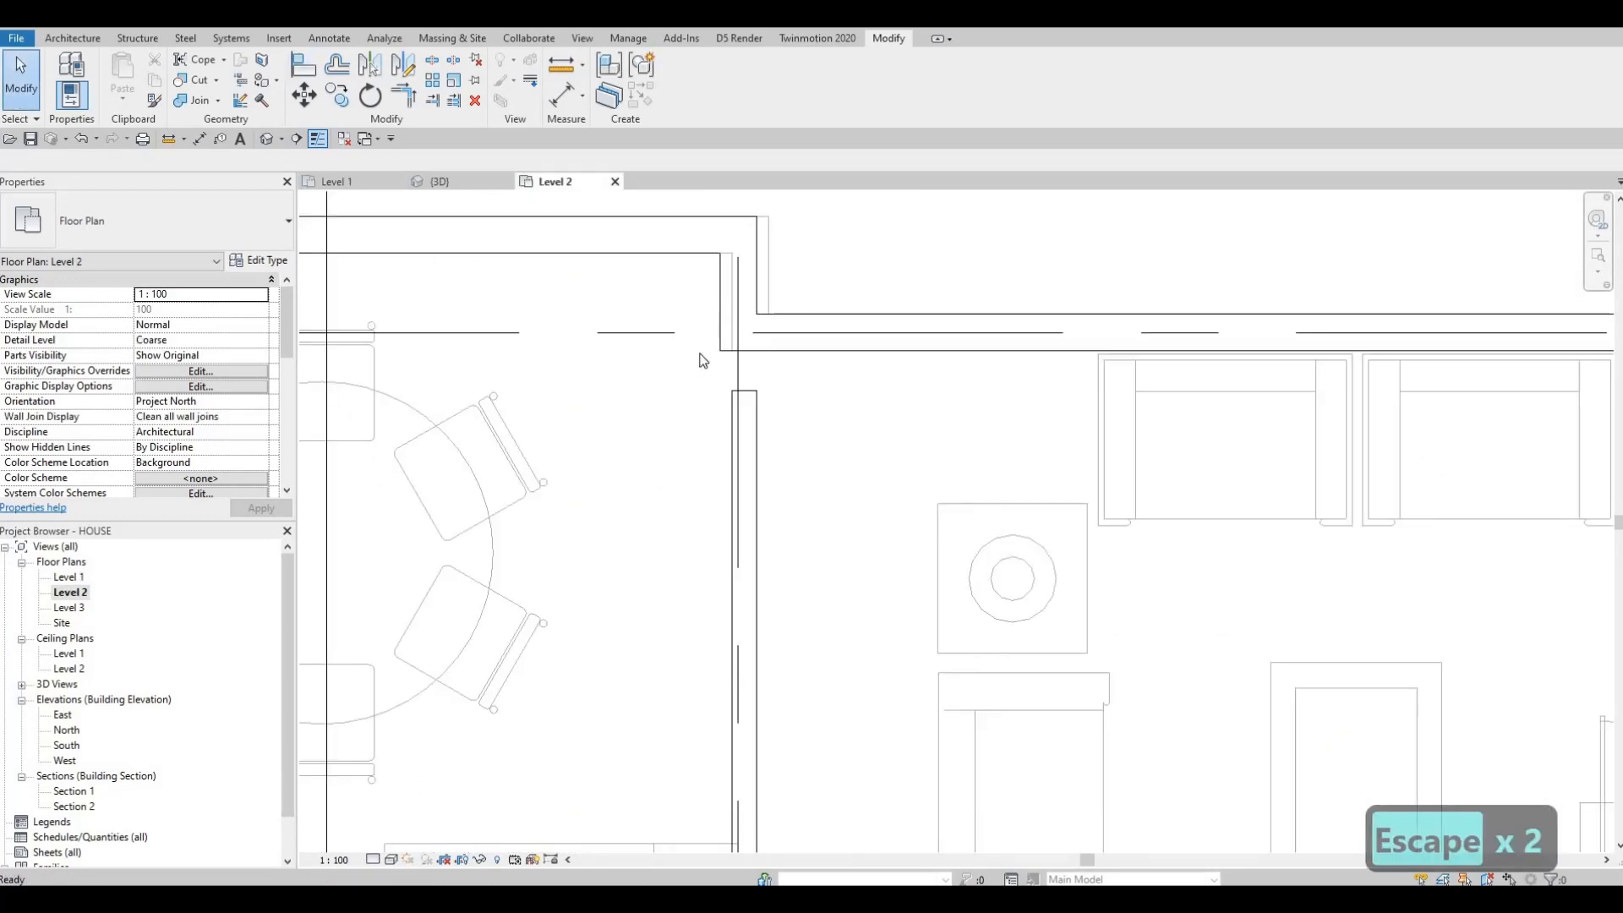
scroll(749, 376, "up", 2)
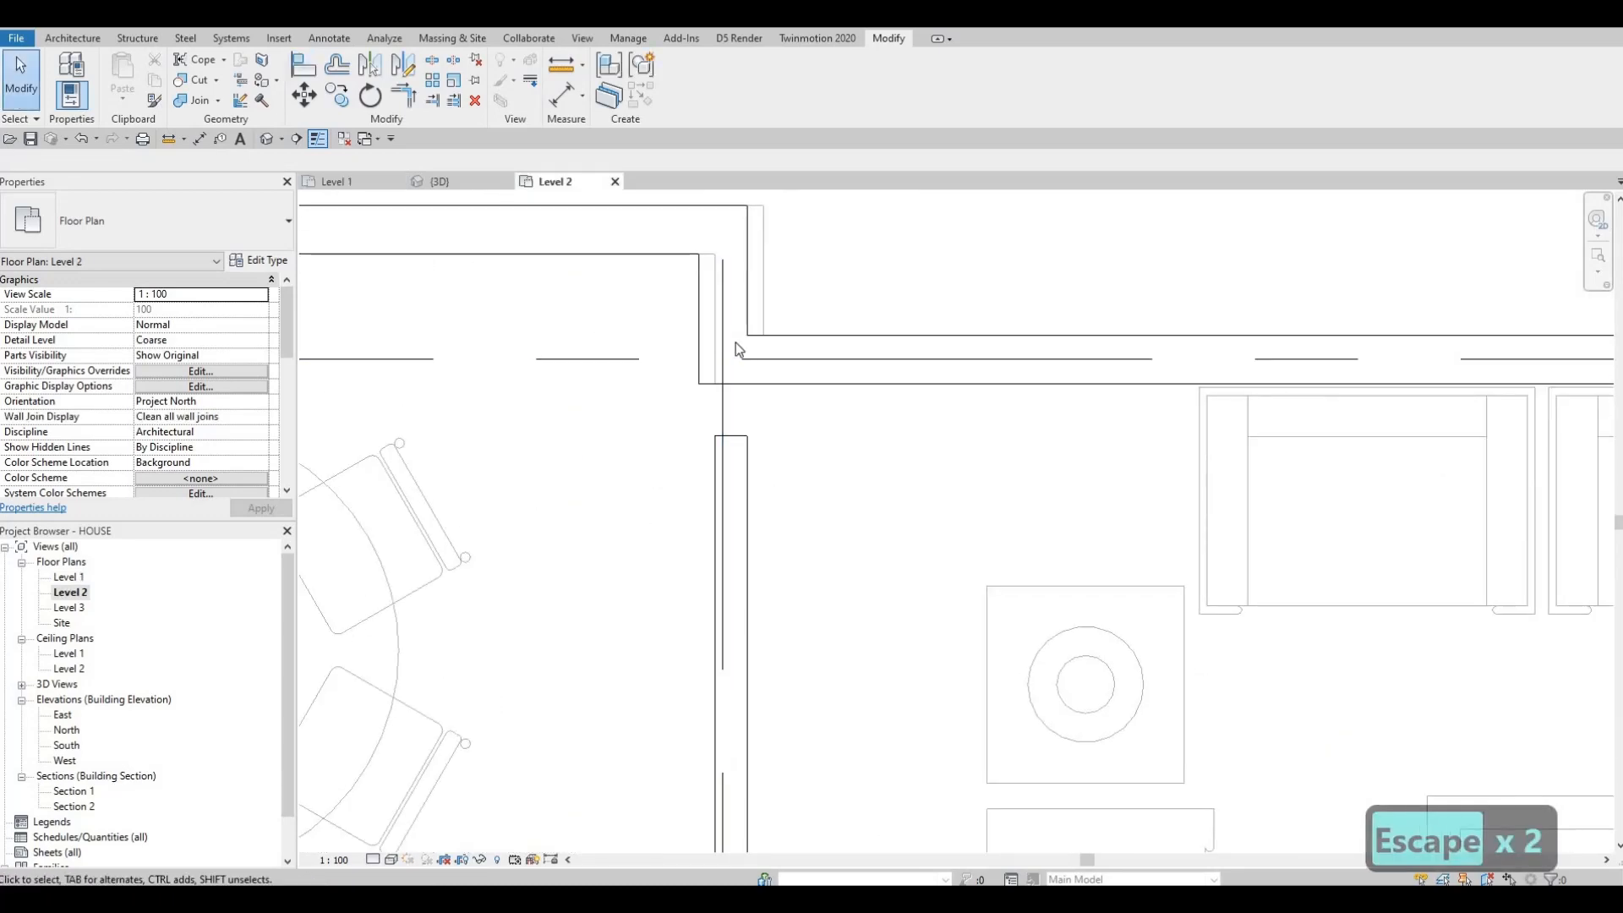
key("a")
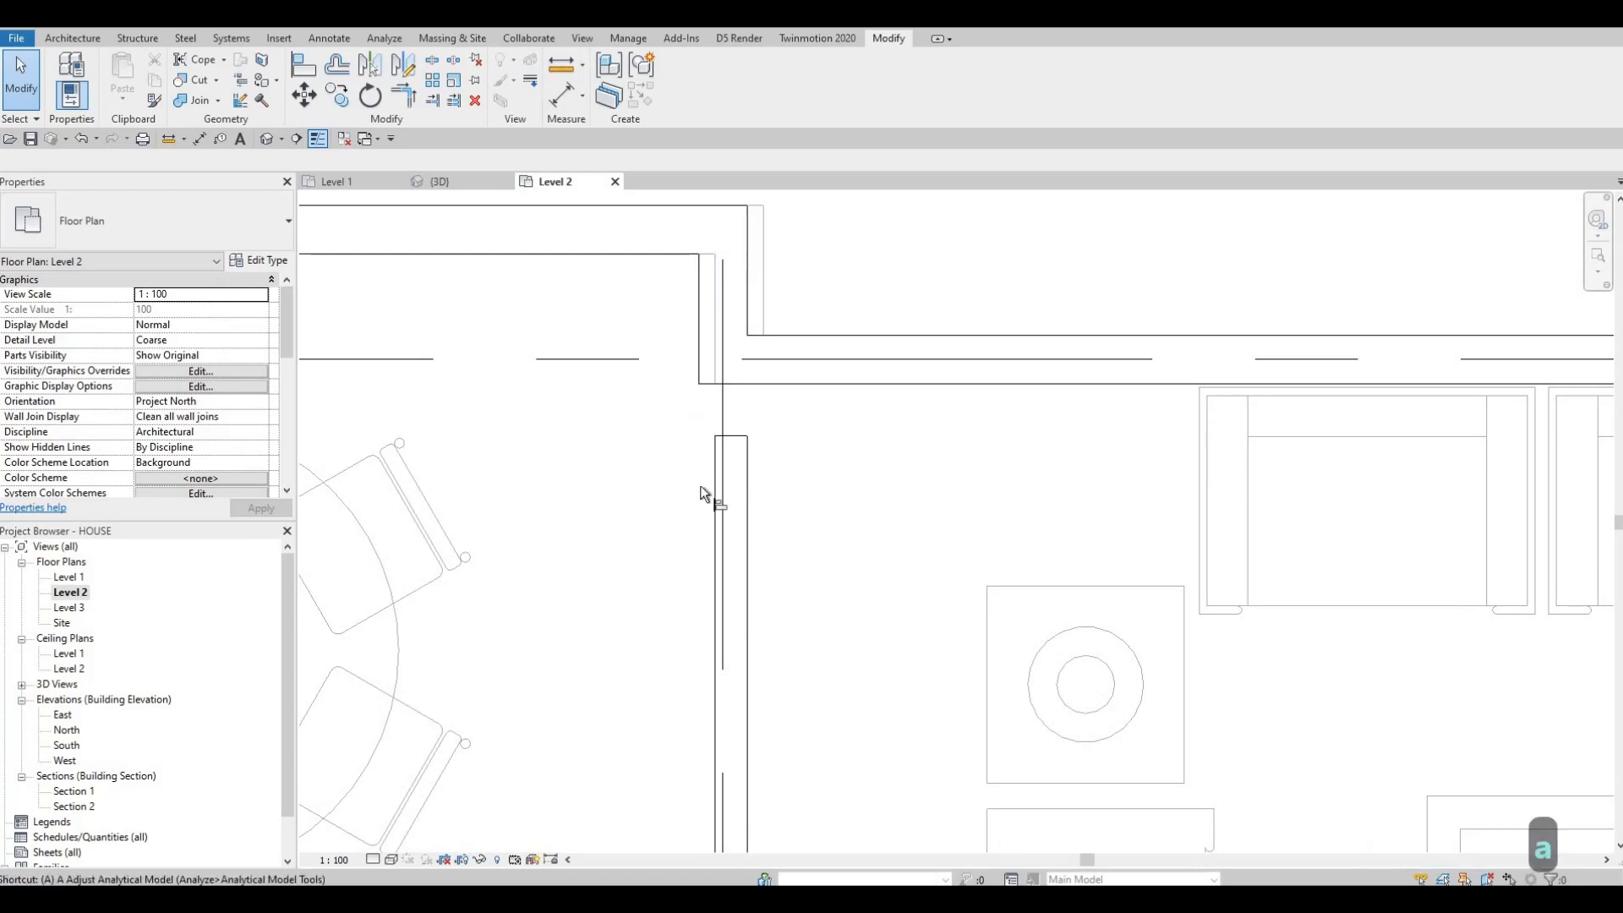
key("l")
left_click(715, 499)
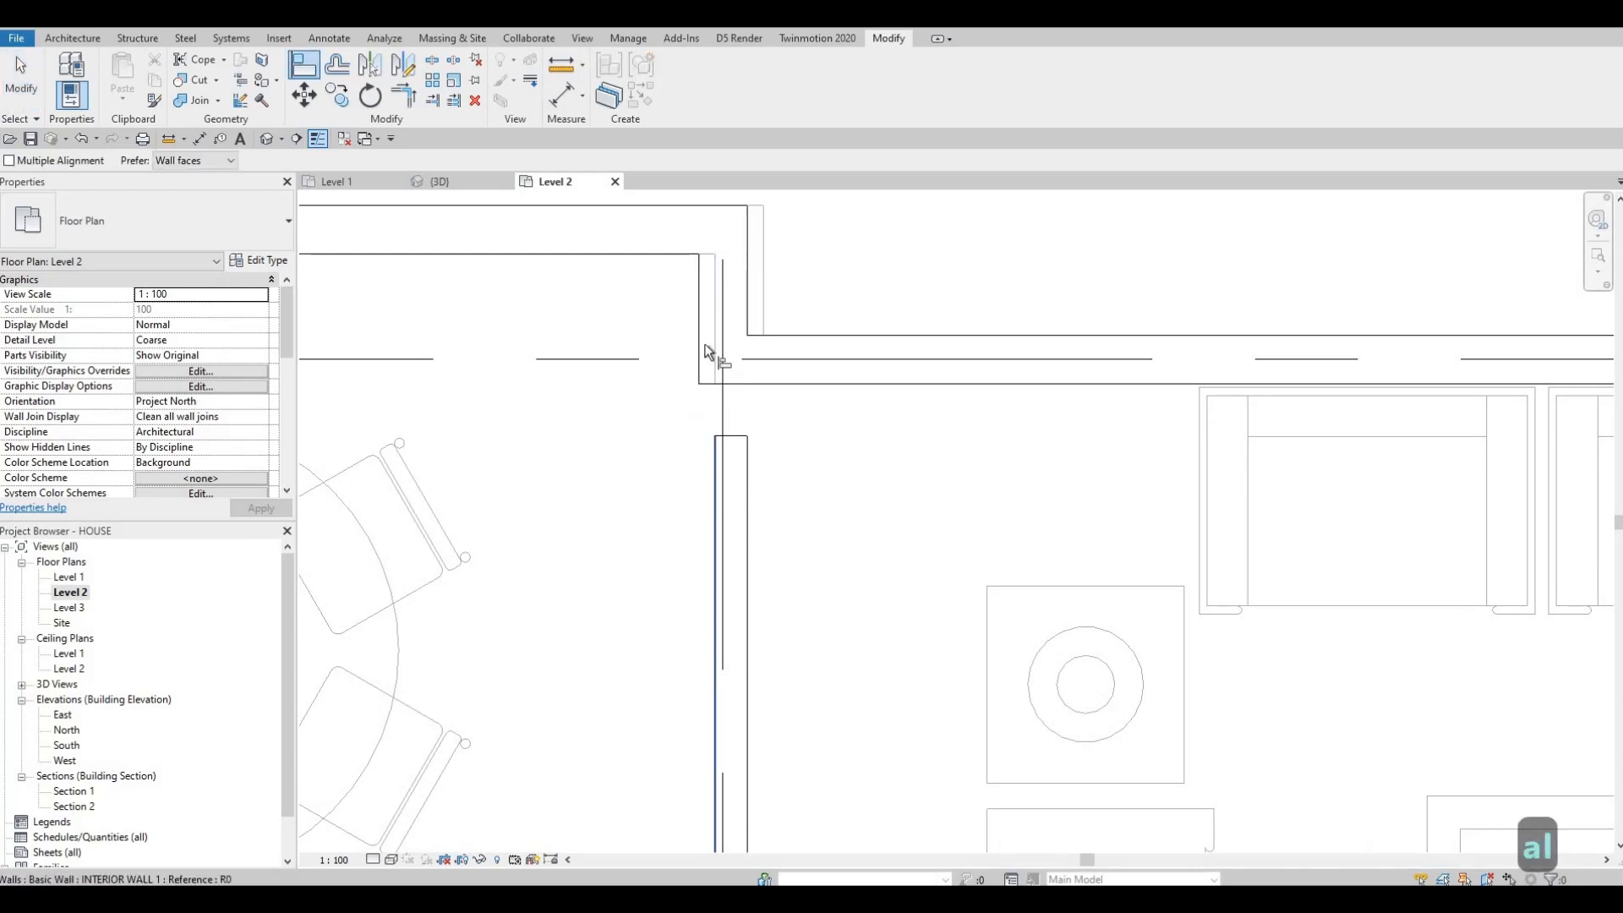
left_click(756, 299)
key("Escape")
key("Escape")
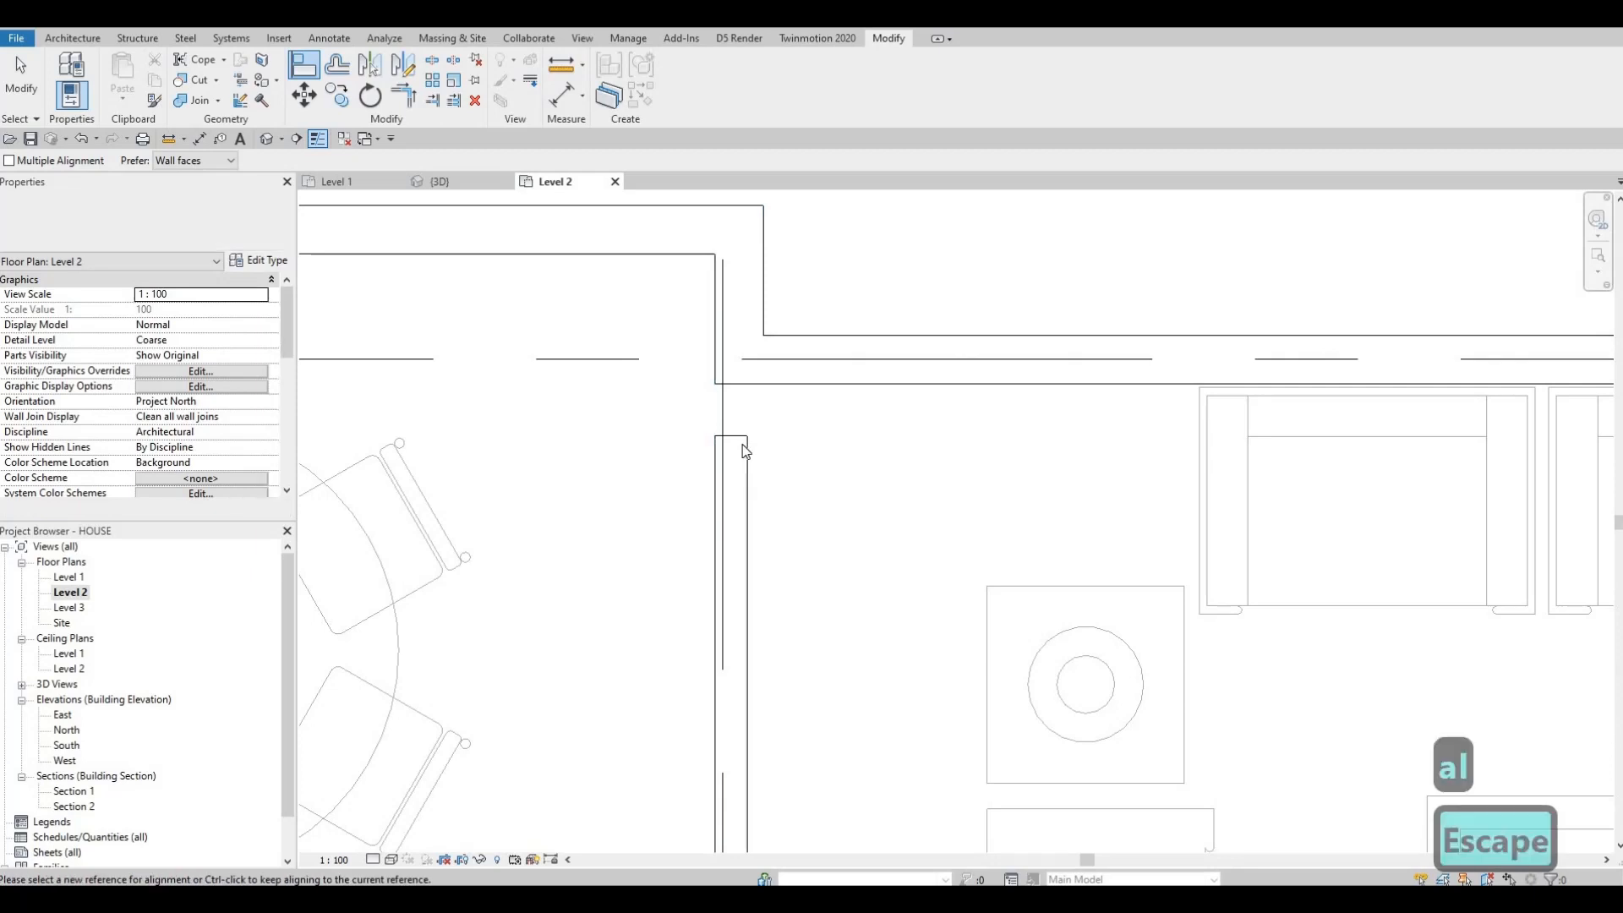
Step: Extend the interior wall's top end up to meet the exterior wall's jog
left_click(733, 441)
left_click_drag(731, 435, 732, 380)
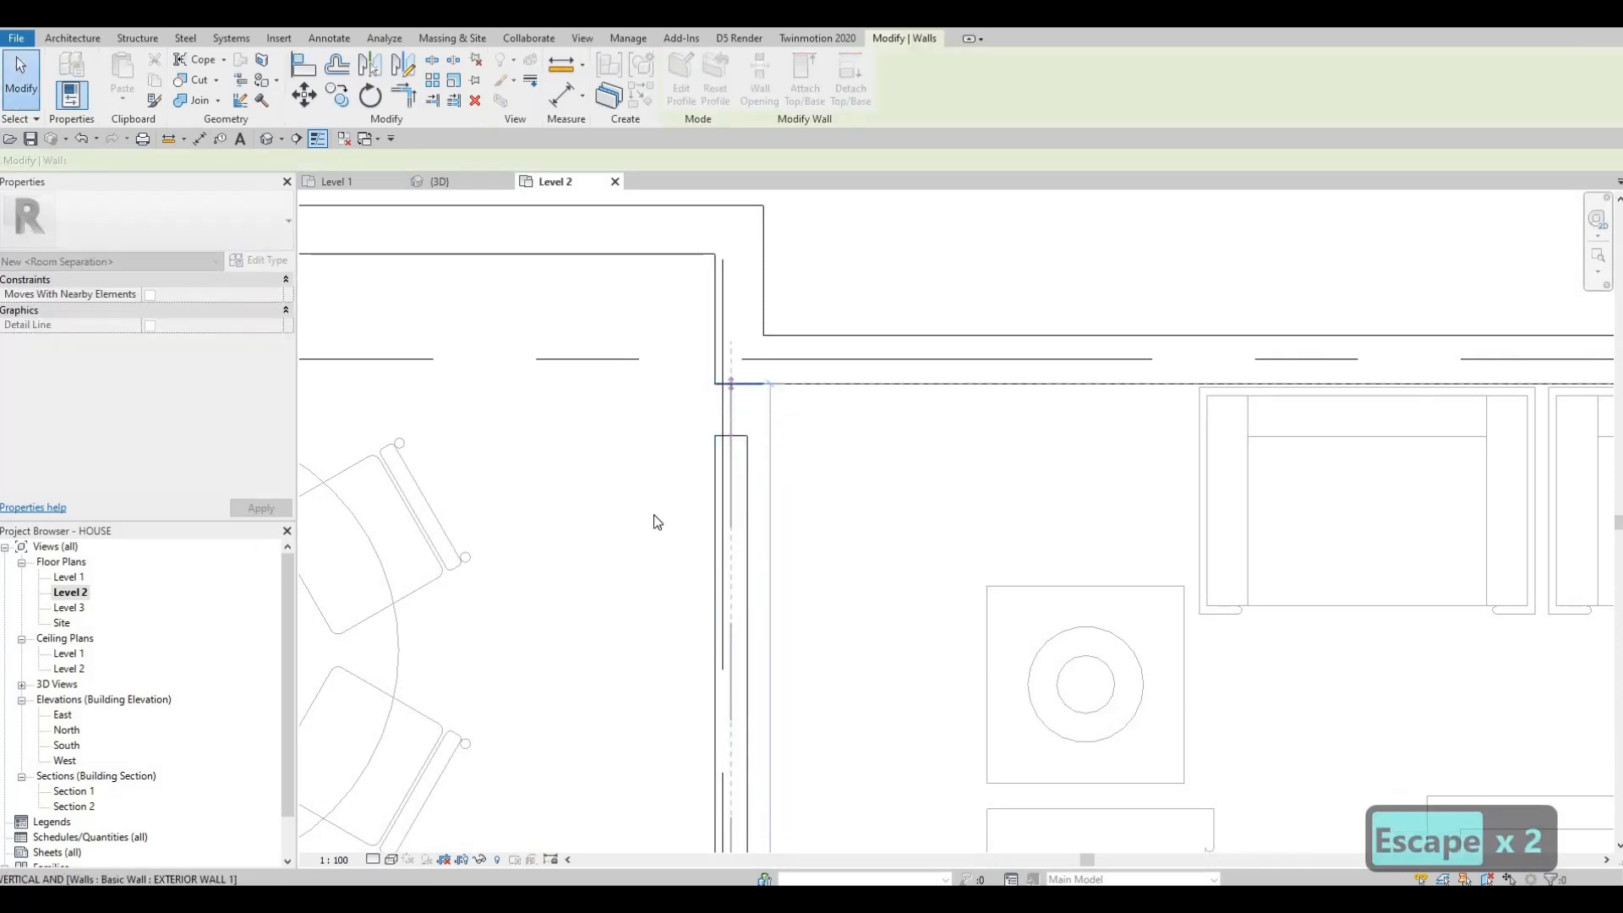
key("Escape")
middle_click_drag(656, 499, 735, 430)
scroll(734, 430, "down", 1)
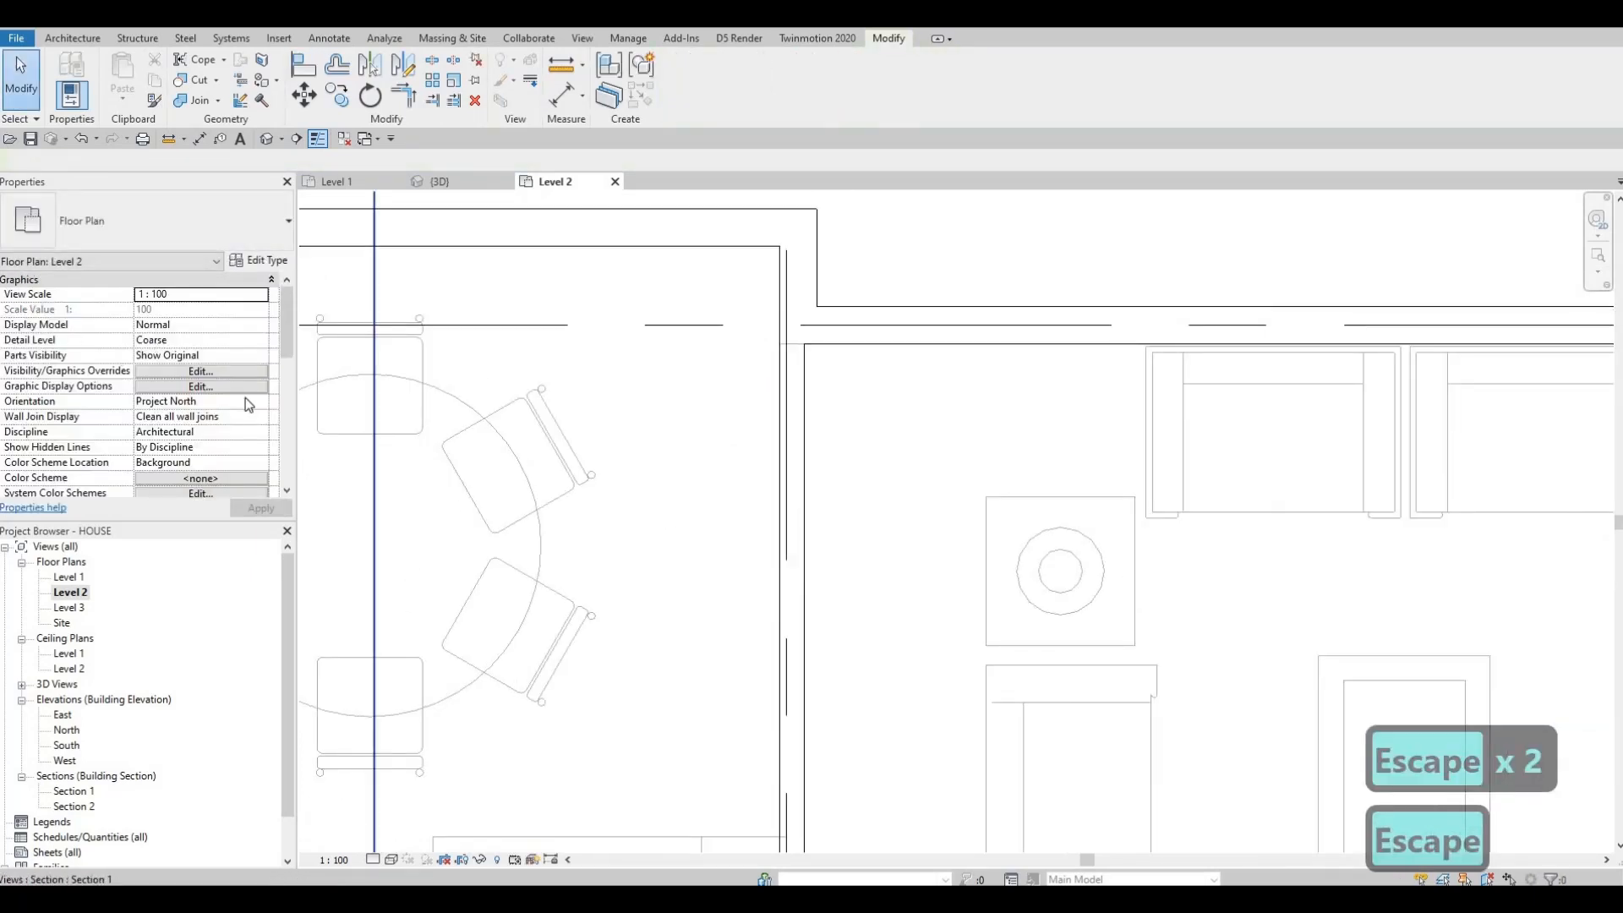
scroll(187, 439, "down", 4)
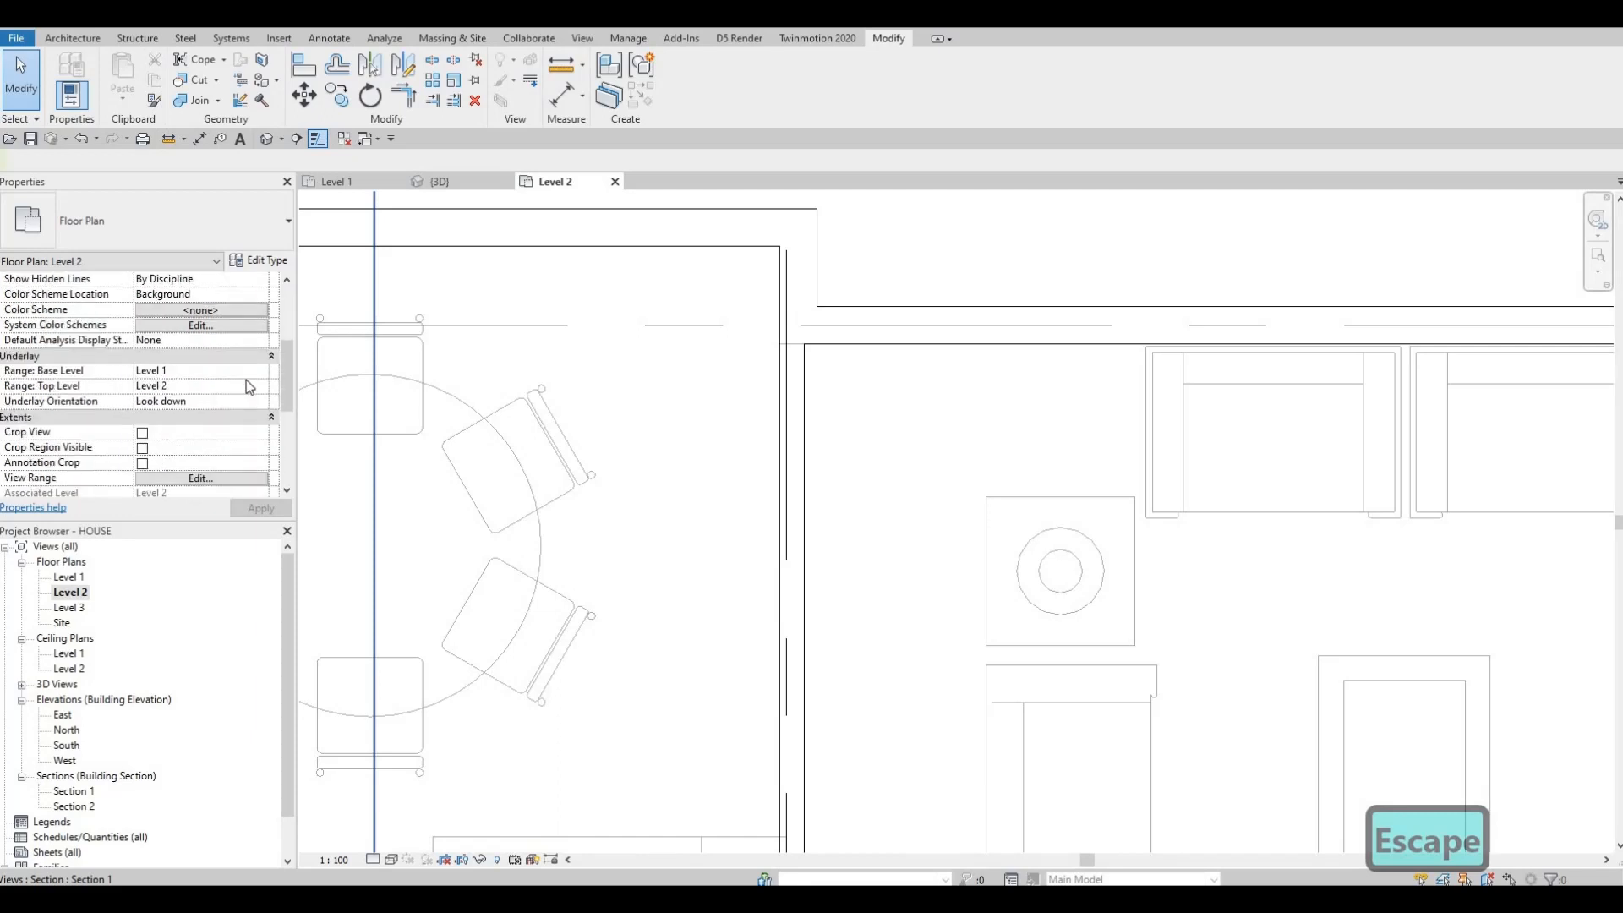
Step: Set the Level 2 view's underlay base level to None
left_click(262, 377)
left_click(259, 374)
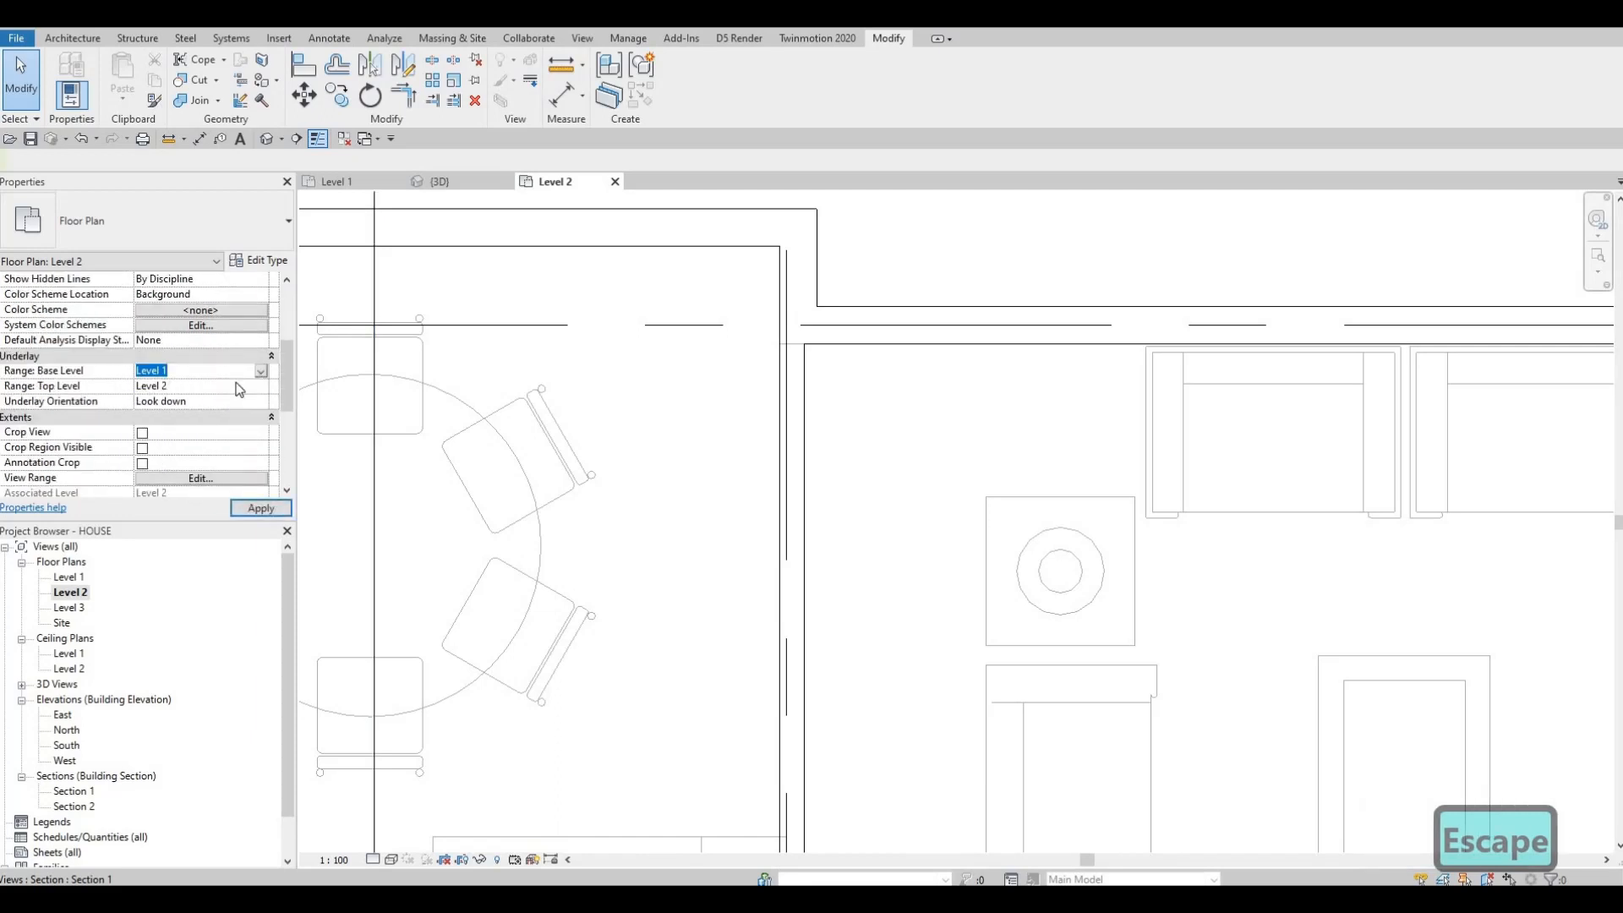
left_click(156, 374)
left_click(169, 385)
left_click(261, 509)
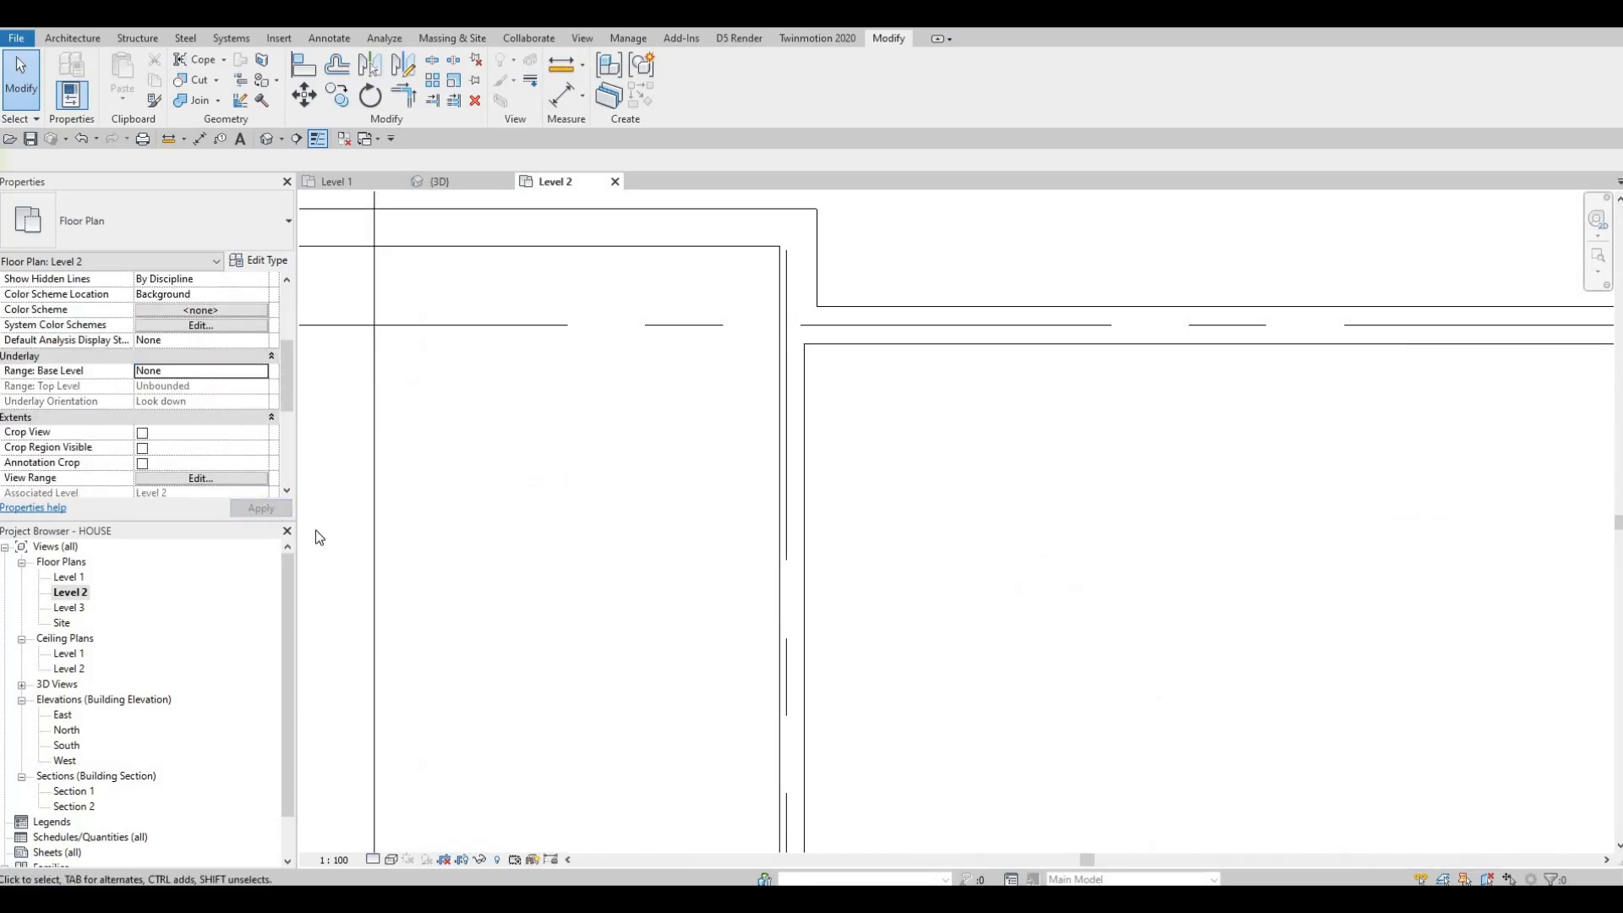
scroll(589, 545, "down", 5)
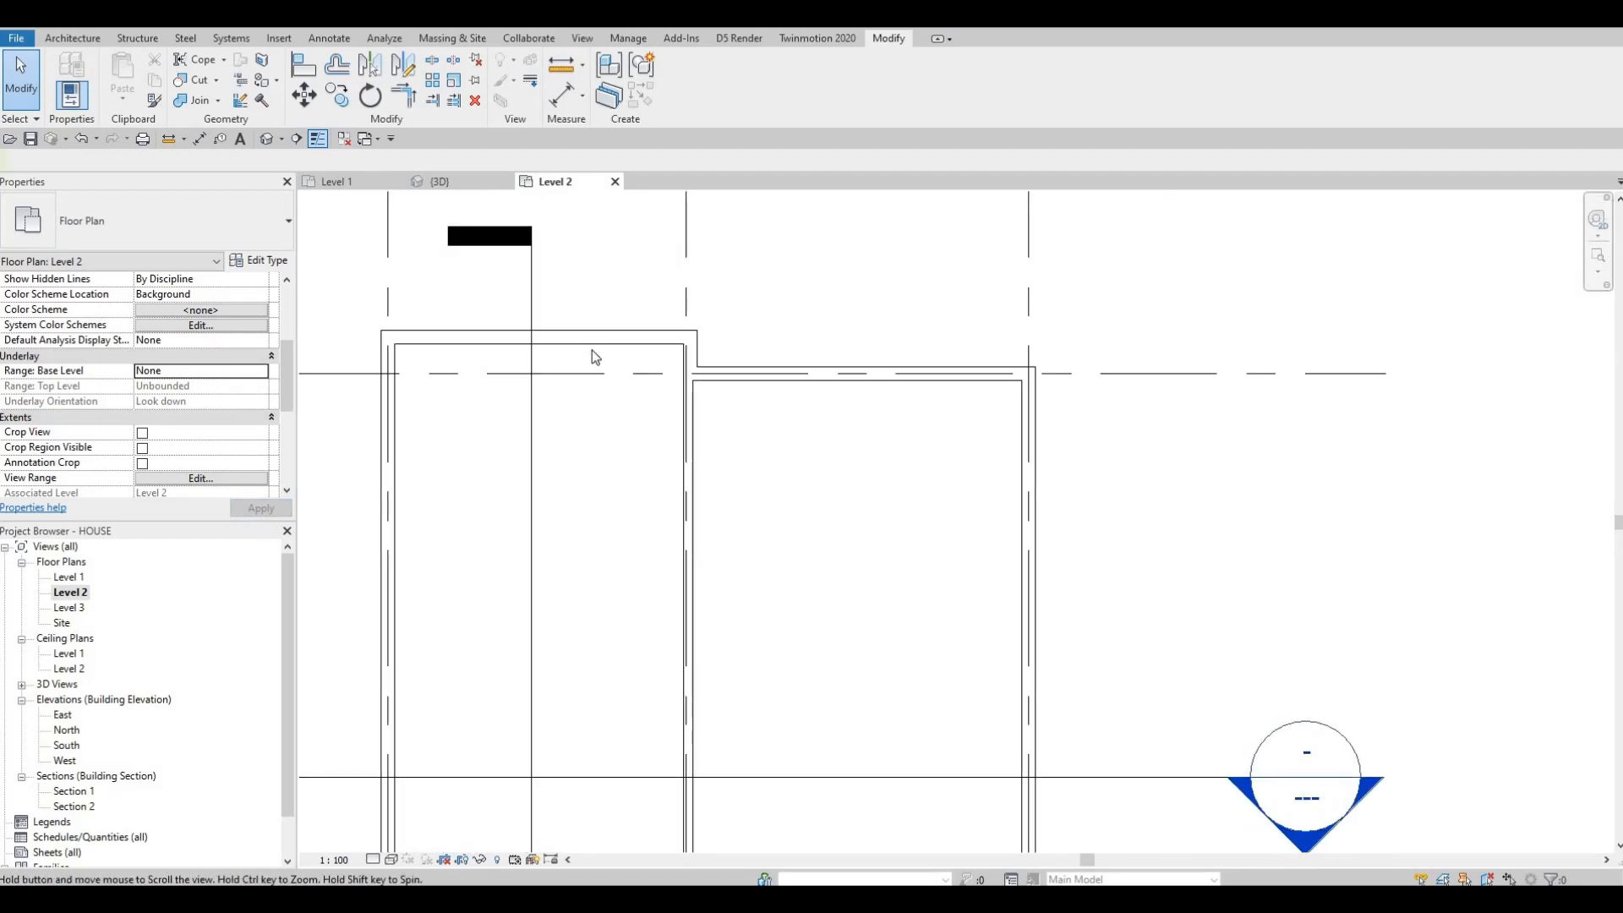
key("Escape")
scroll(646, 363, "down", 2)
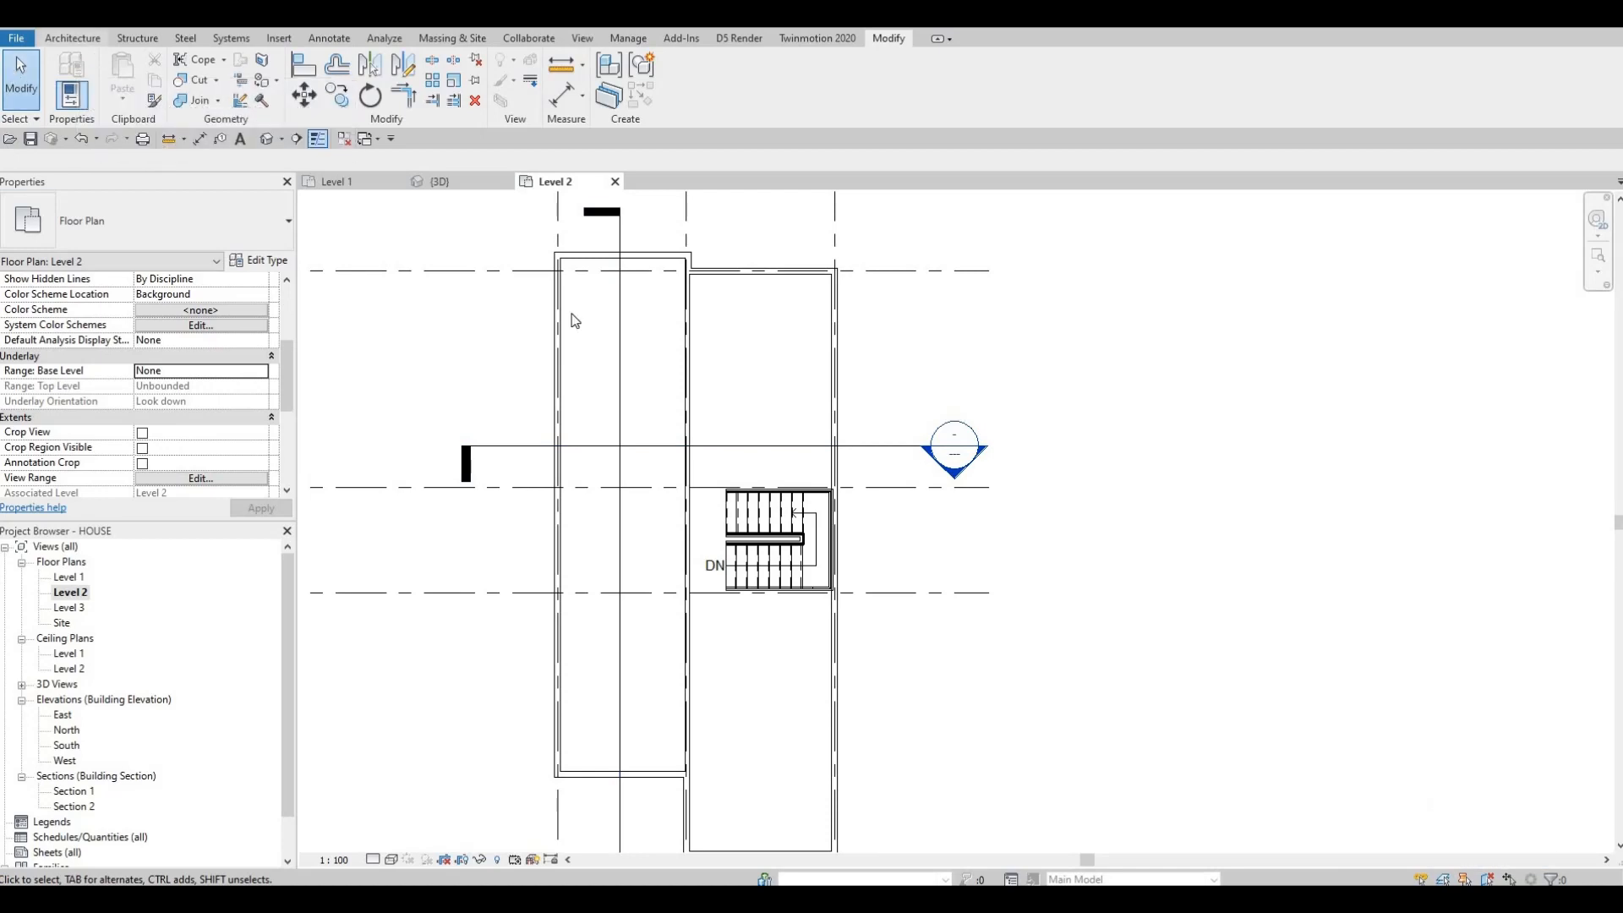
Step: Create a similar interior wall, drawing a horizontal wall about 1300 mm long from the left exterior wall in the left room
left_click(693, 335)
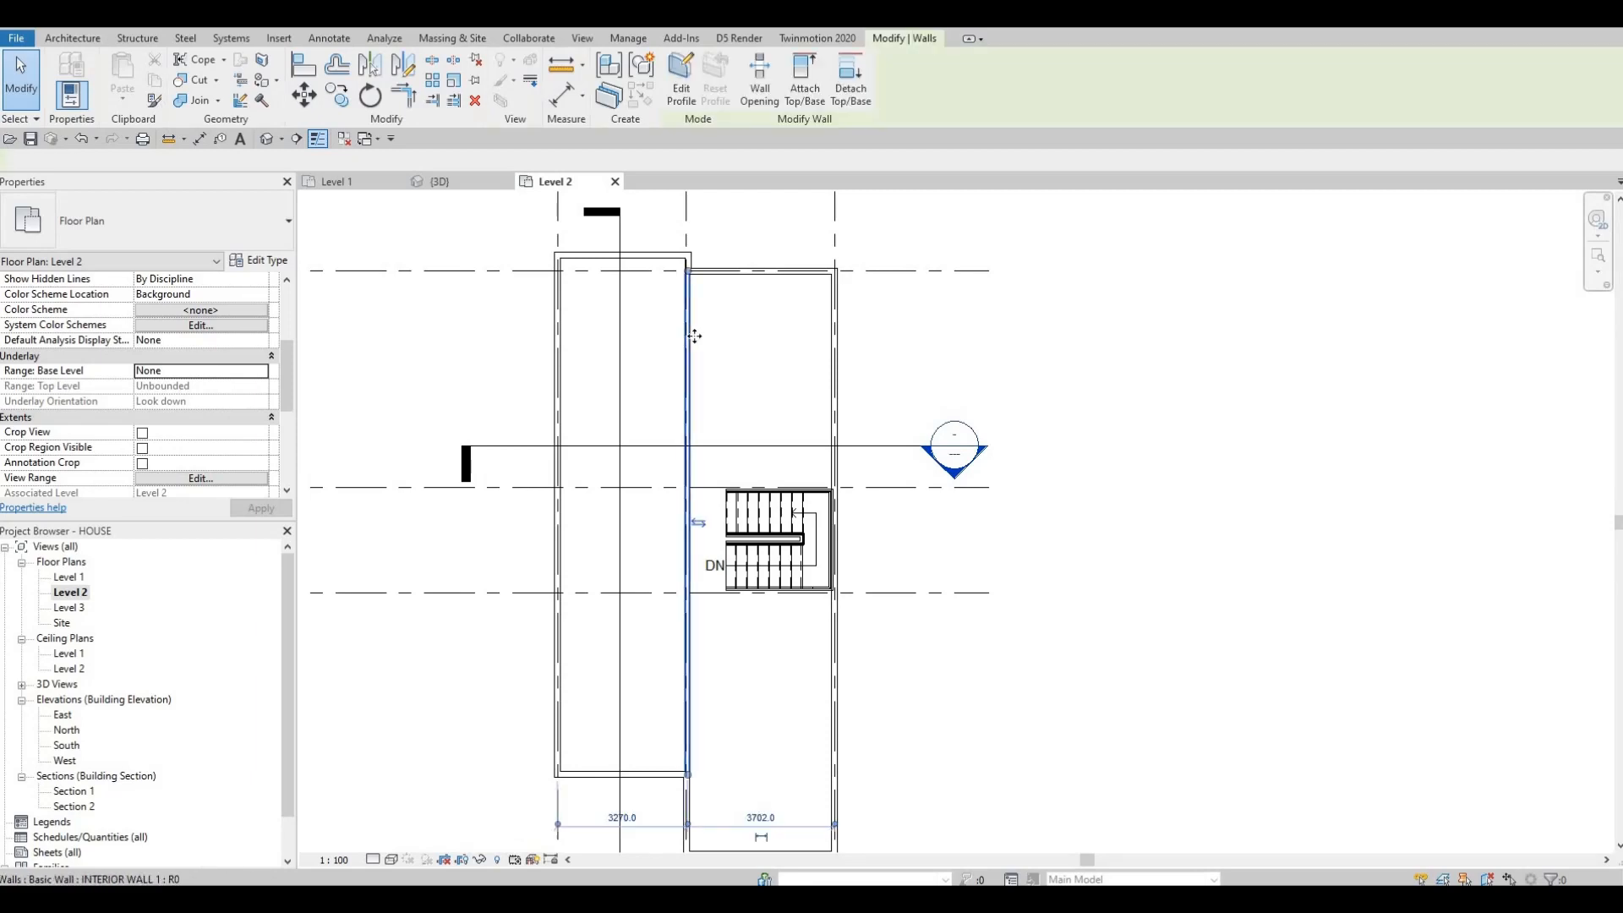
key("c")
key("s")
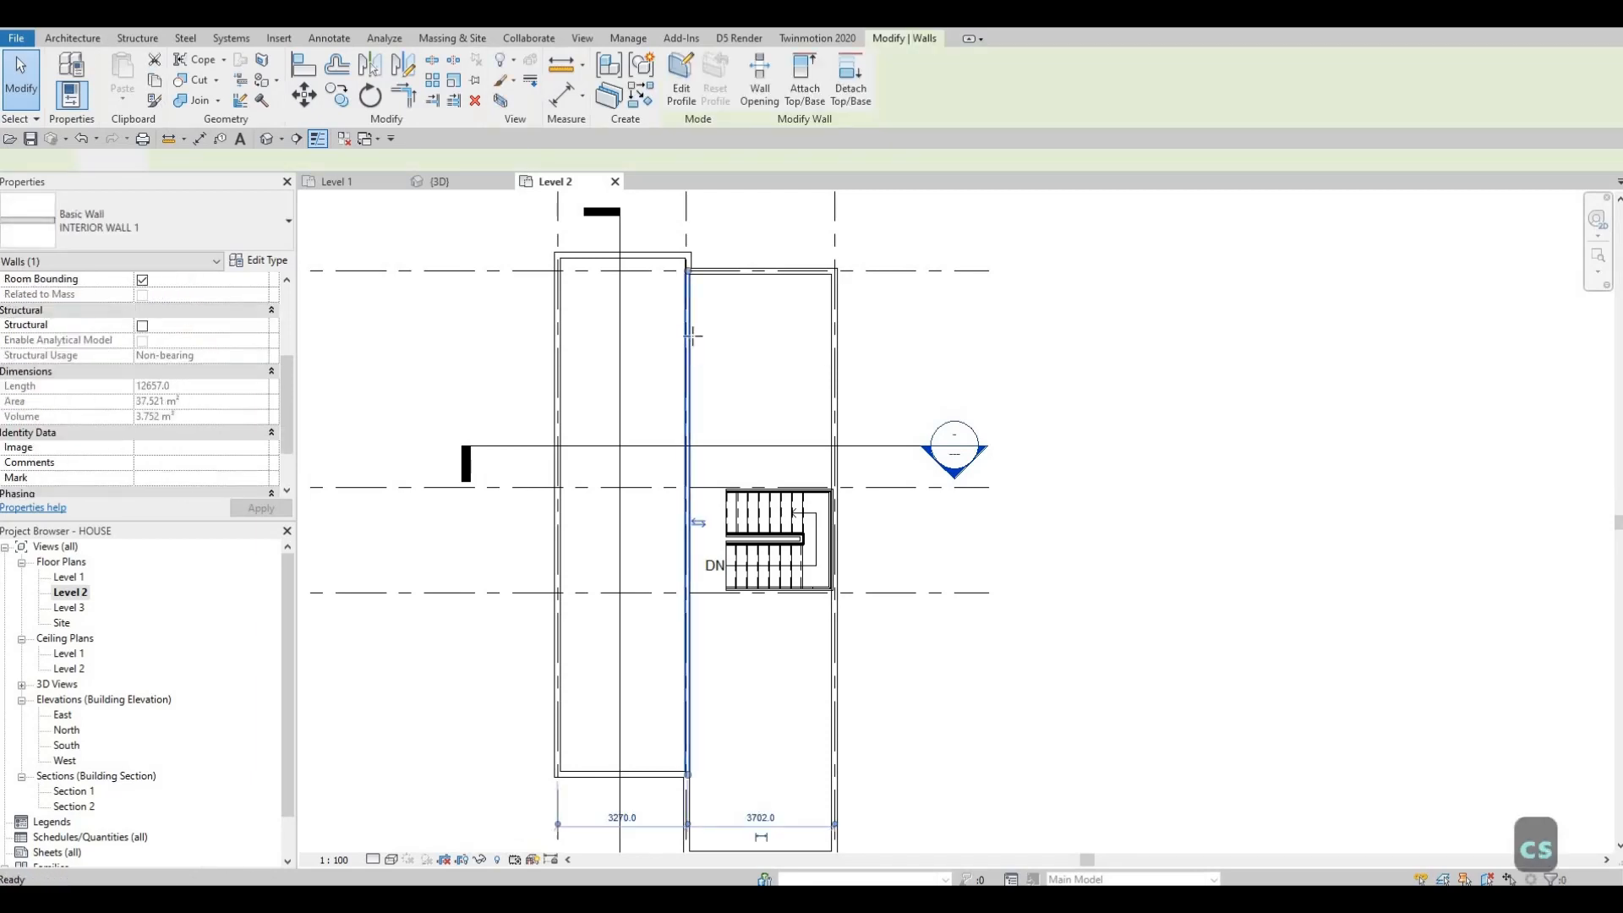
middle_click_drag(692, 421, 732, 244)
scroll(698, 426, "down", 1)
scroll(718, 261, "down", 1)
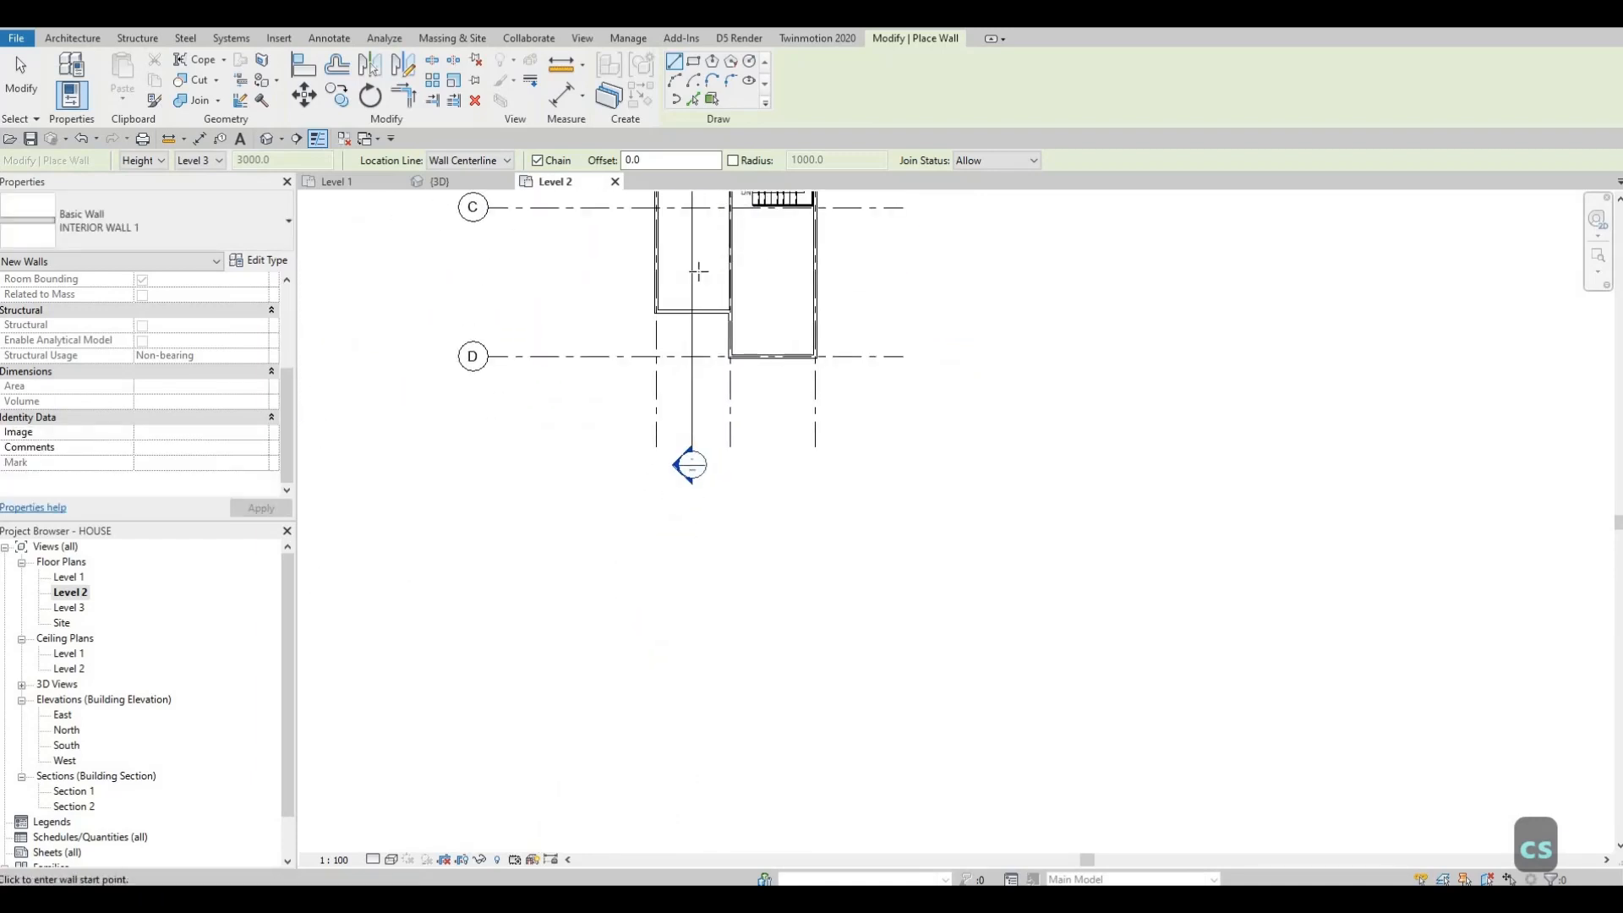
middle_click_drag(695, 406, 729, 273)
middle_click_drag(727, 218, 696, 409)
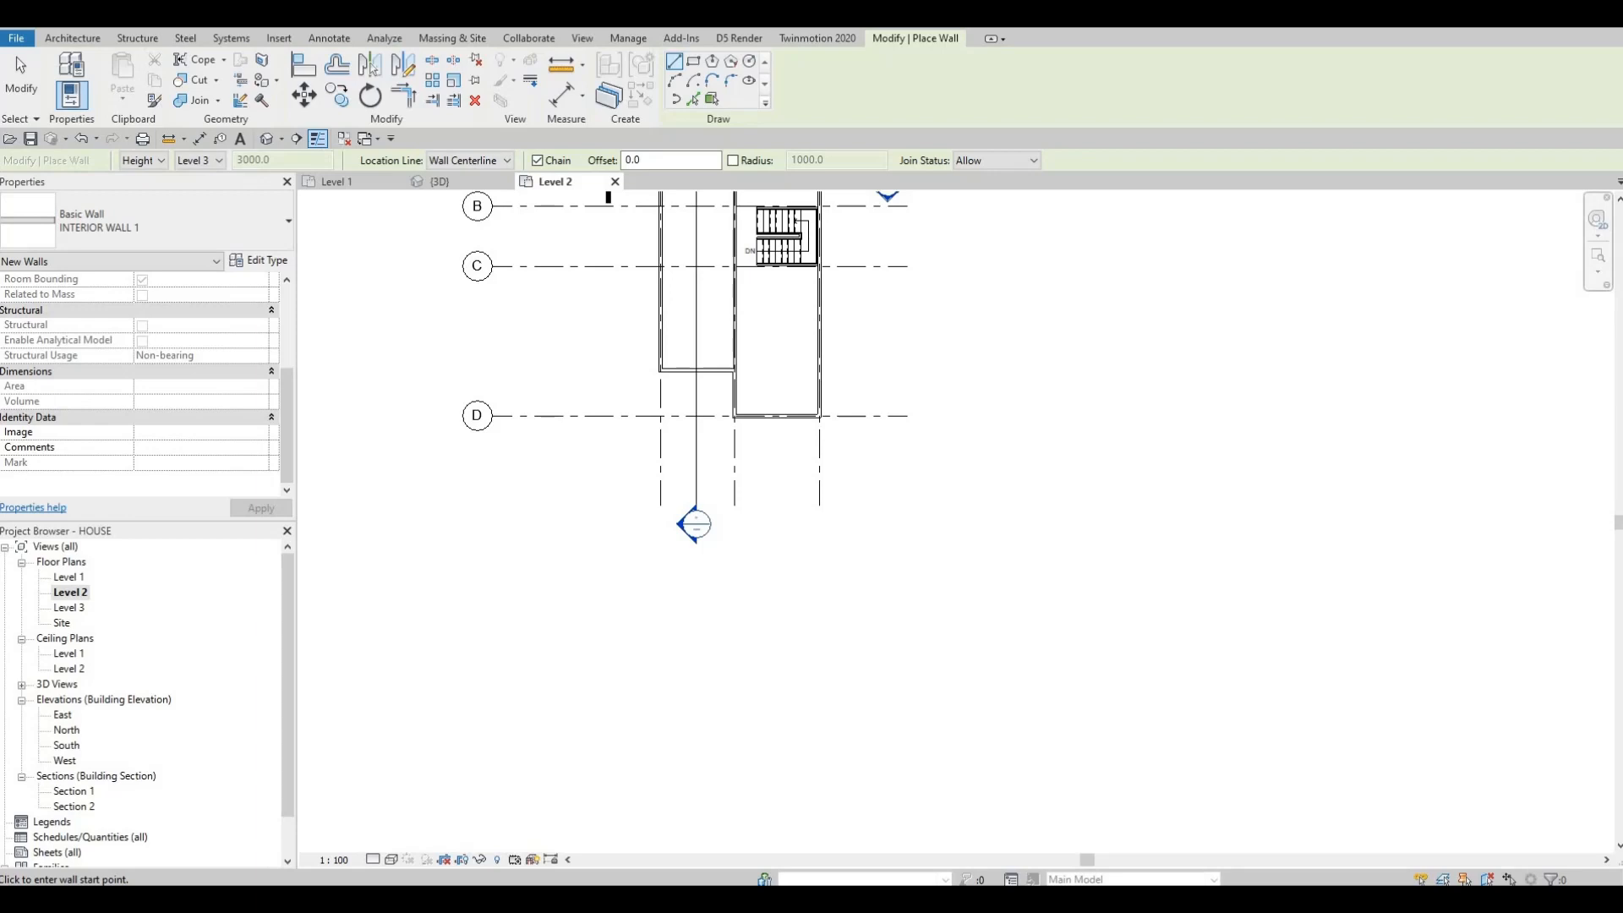
scroll(667, 338, "up", 2)
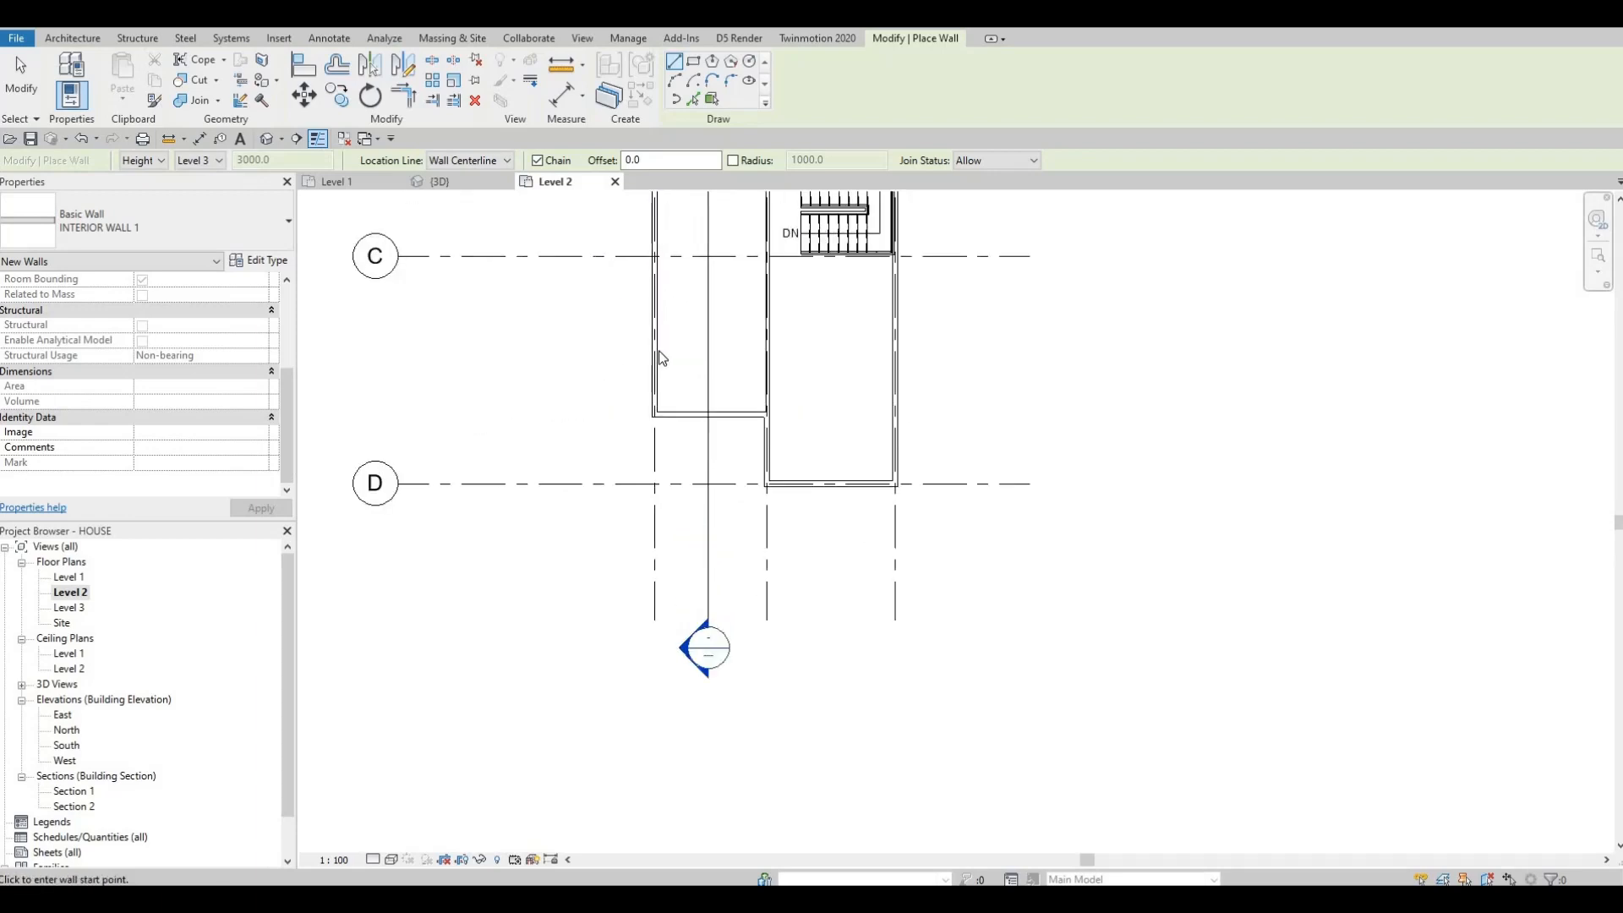
scroll(573, 295, "up", 2)
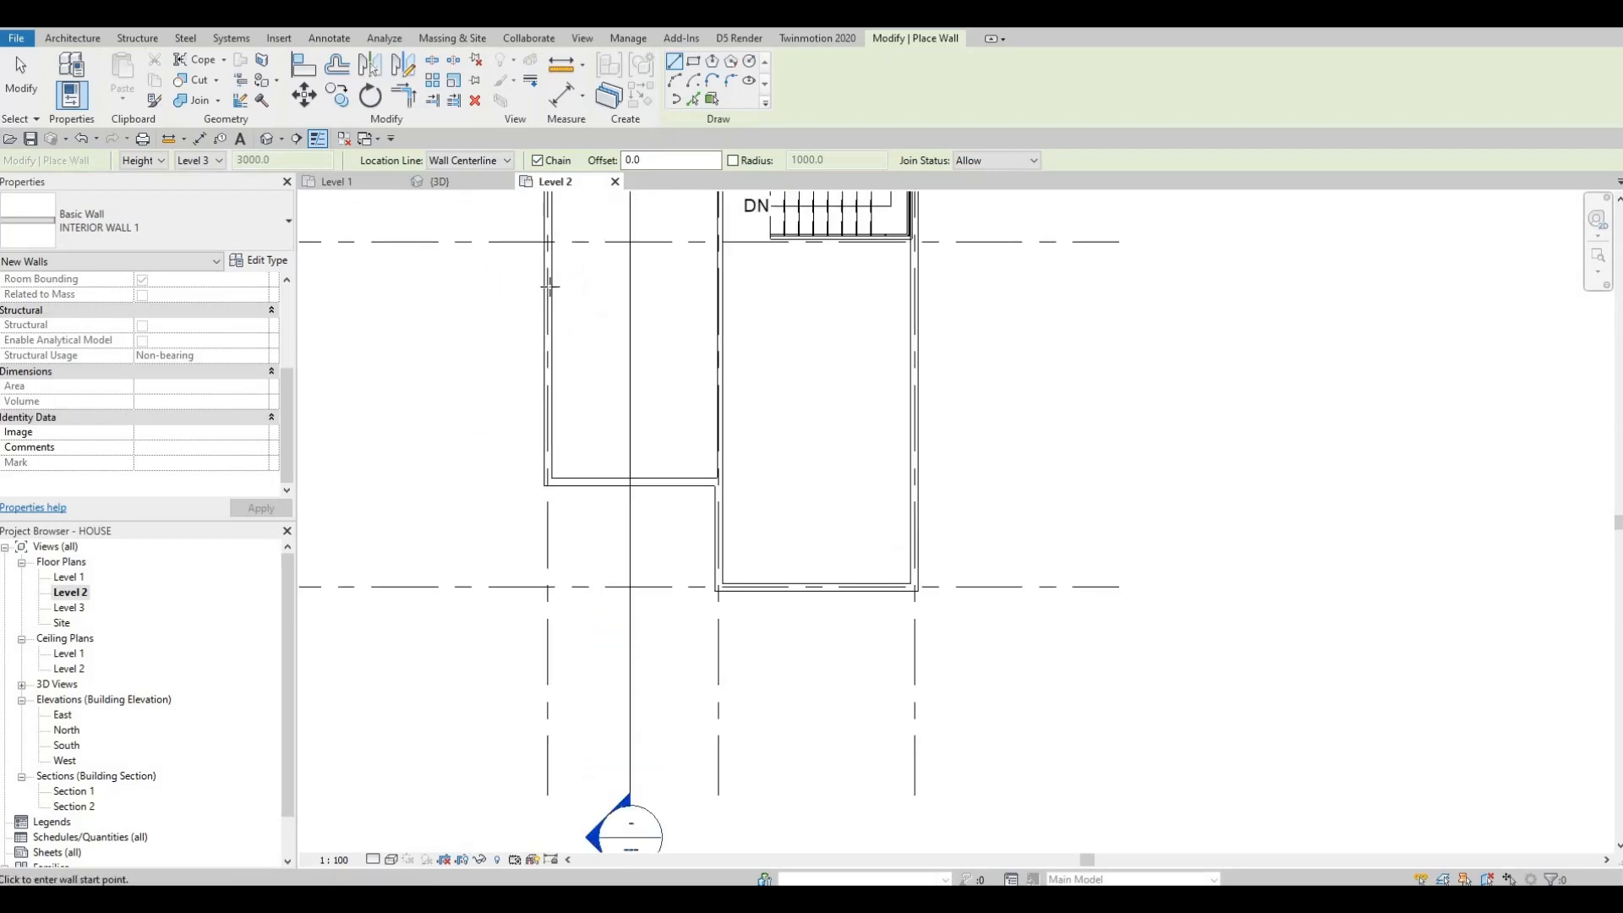
left_click(606, 289)
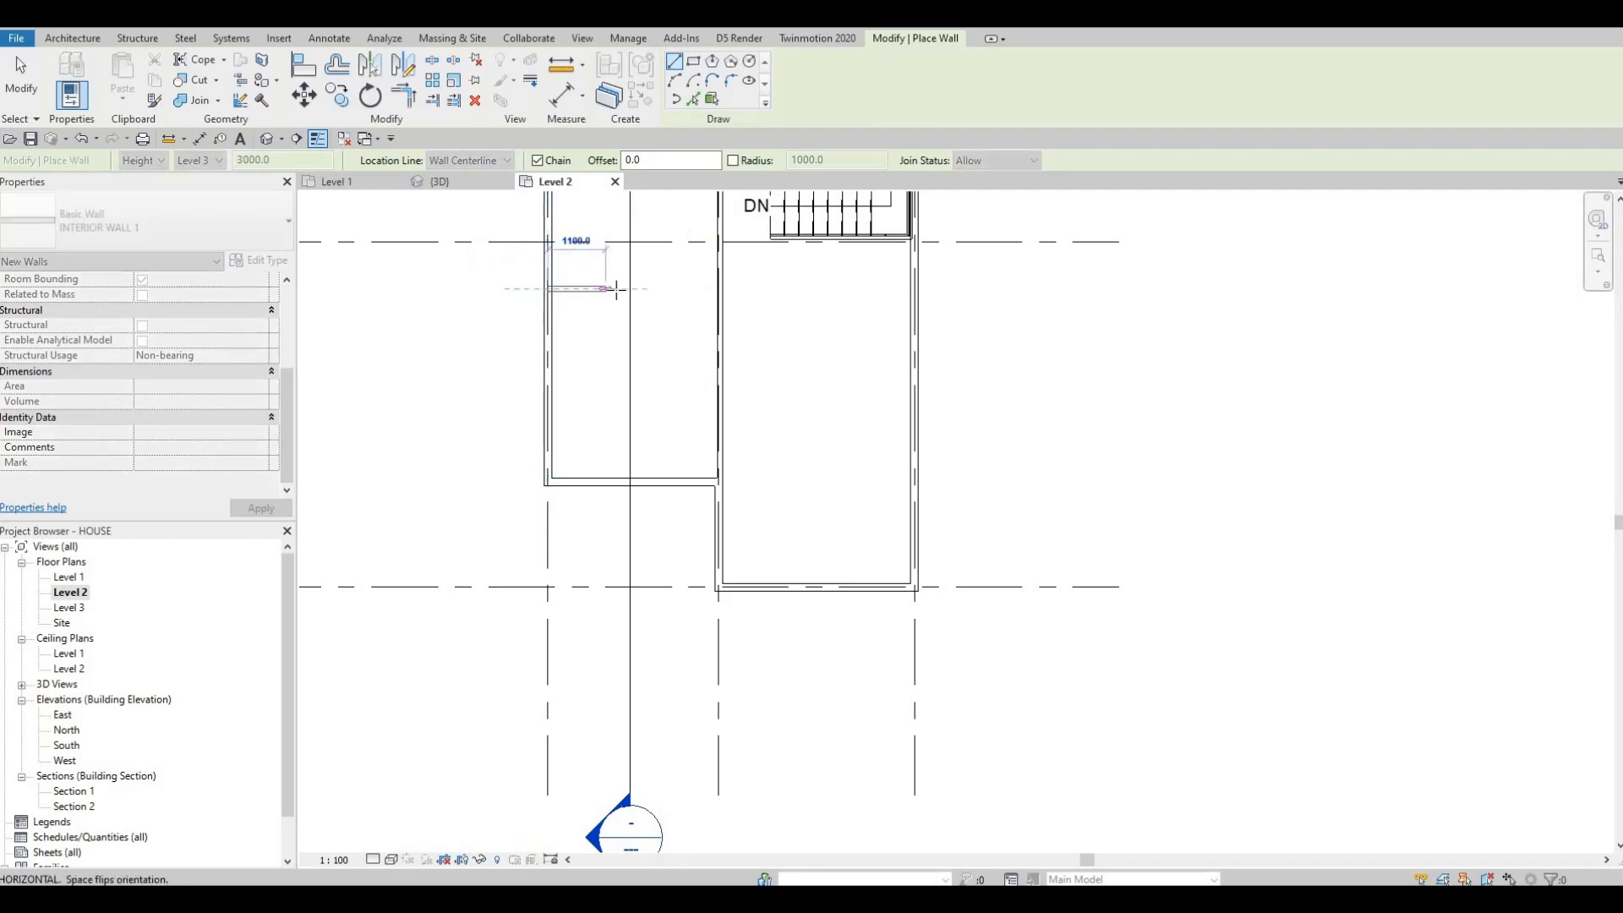
left_click(575, 316)
key("Escape")
key("Escape")
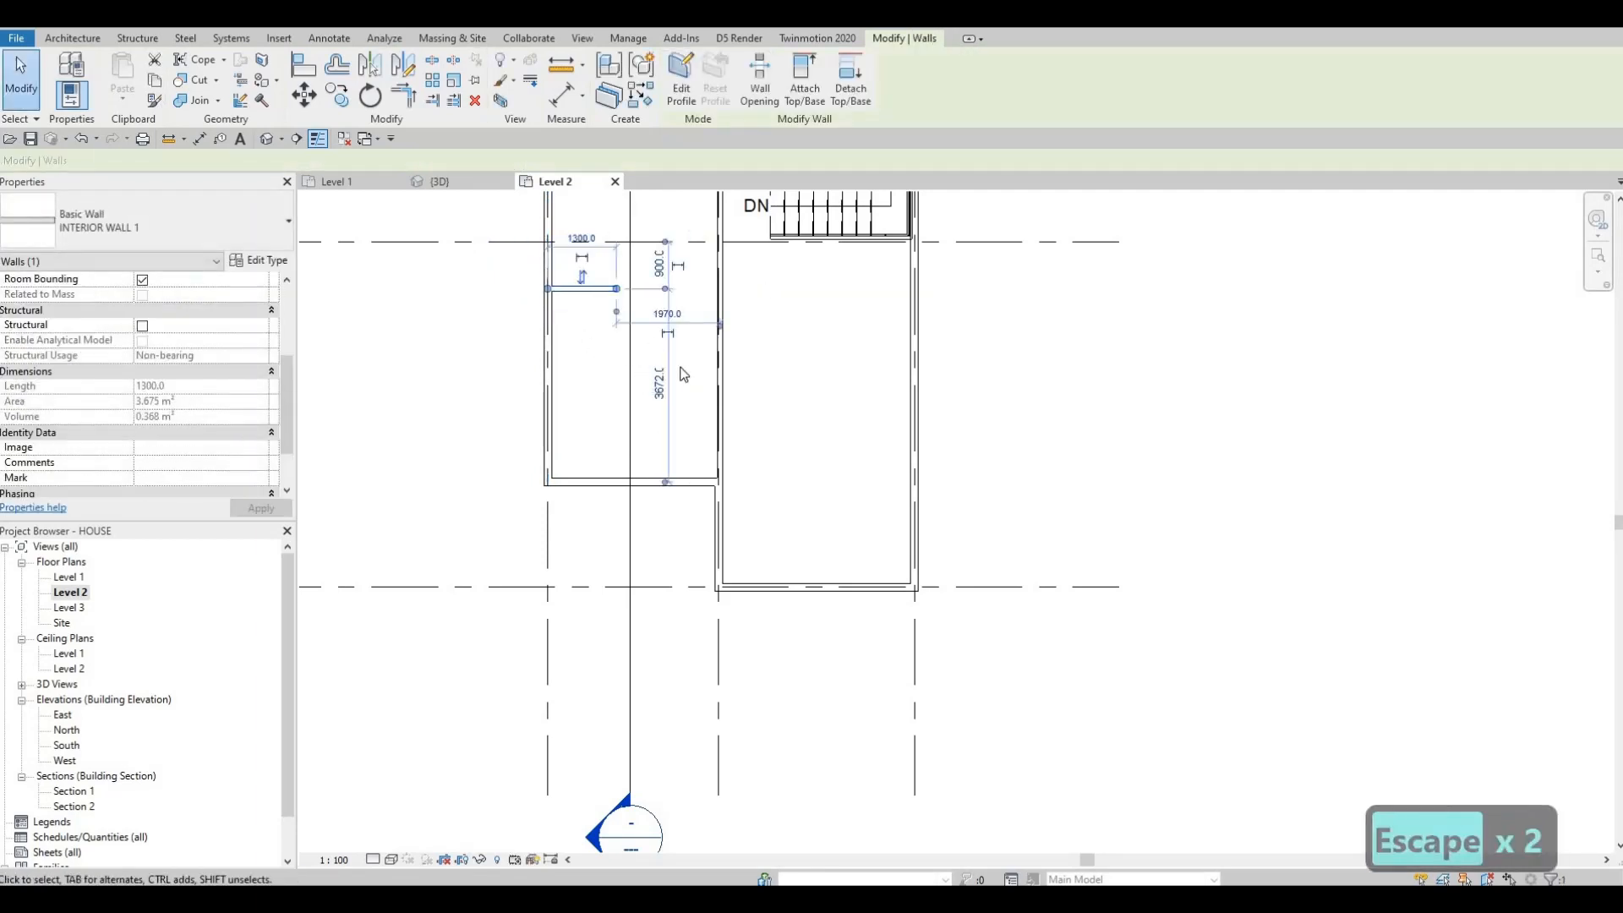
Step: Set the new wall's distance from the lower jog wall to 5120 mm
scroll(684, 375, "up", 2)
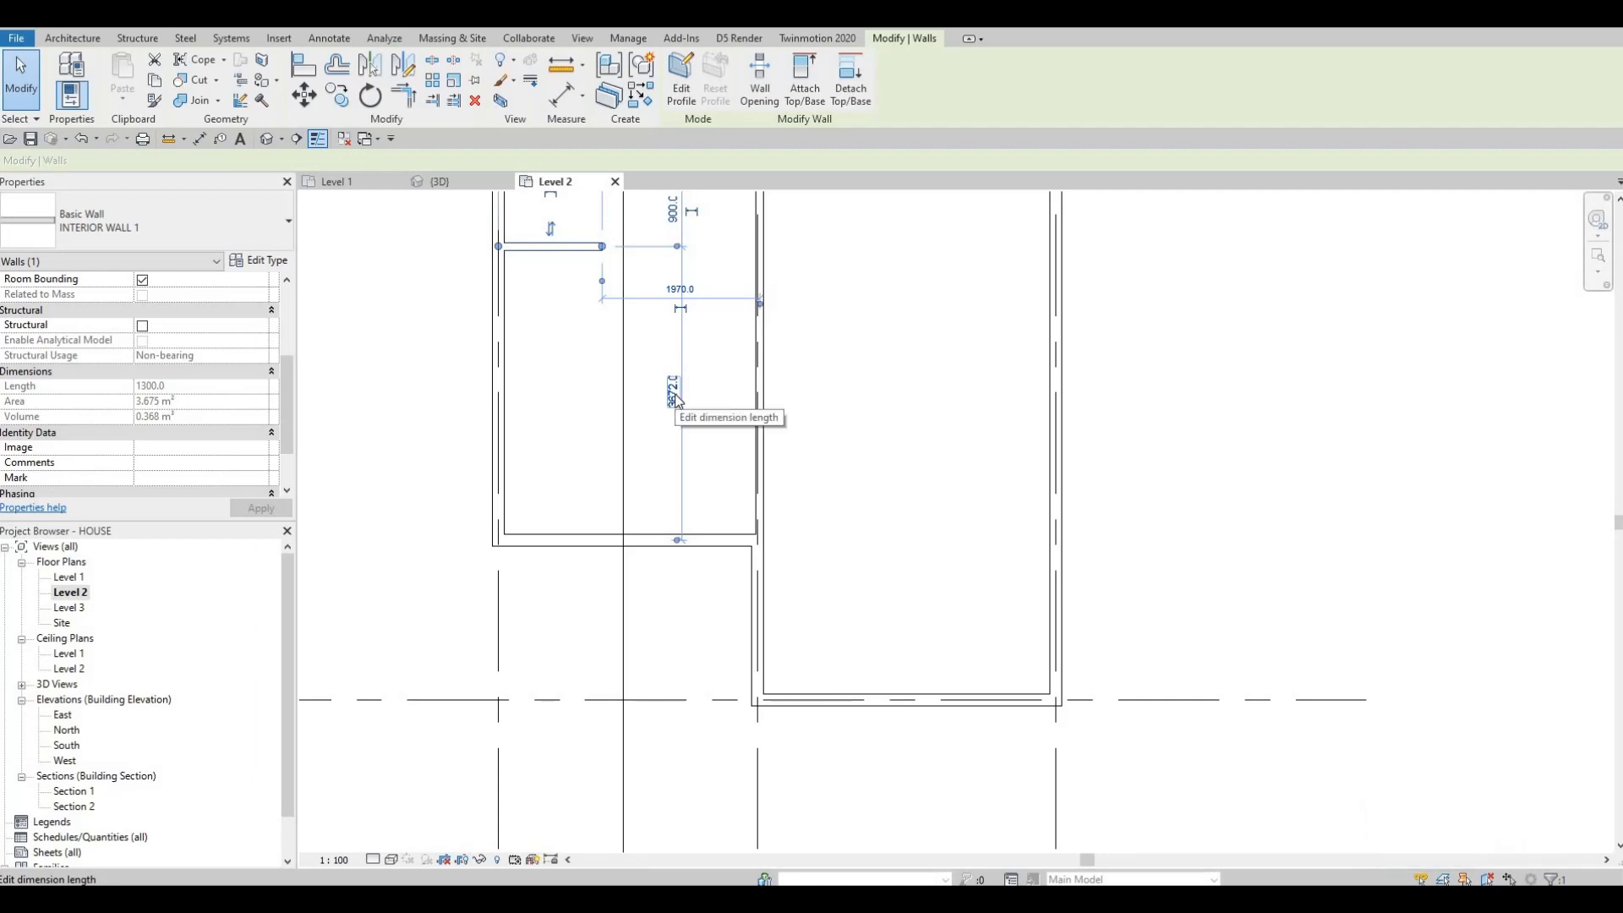
scroll(676, 404, "up", 1)
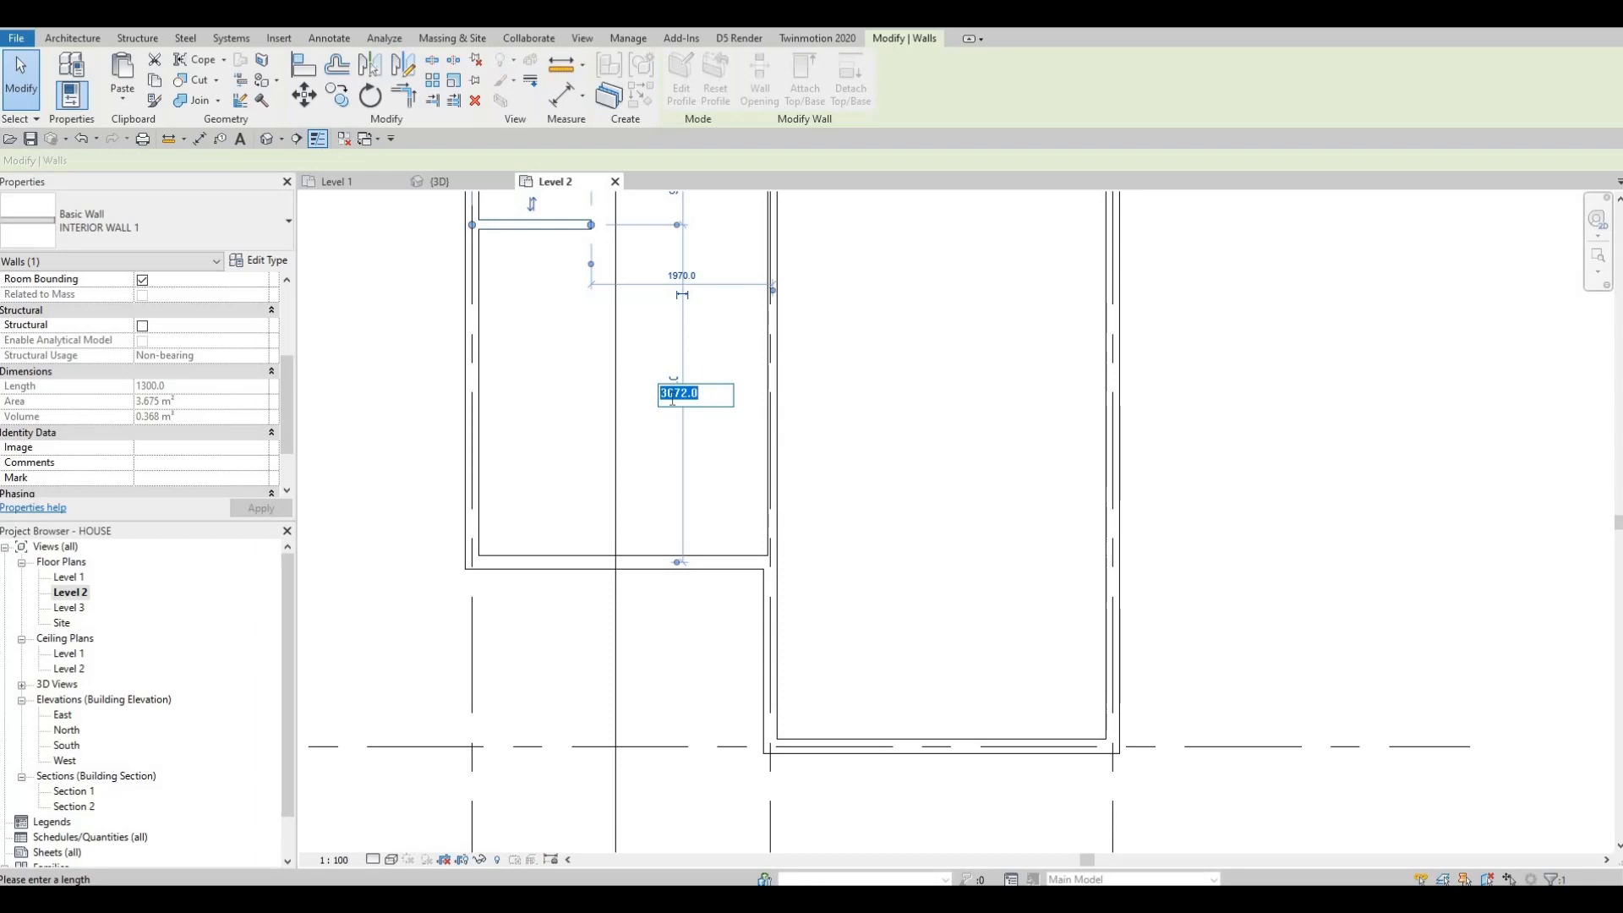
type("5")
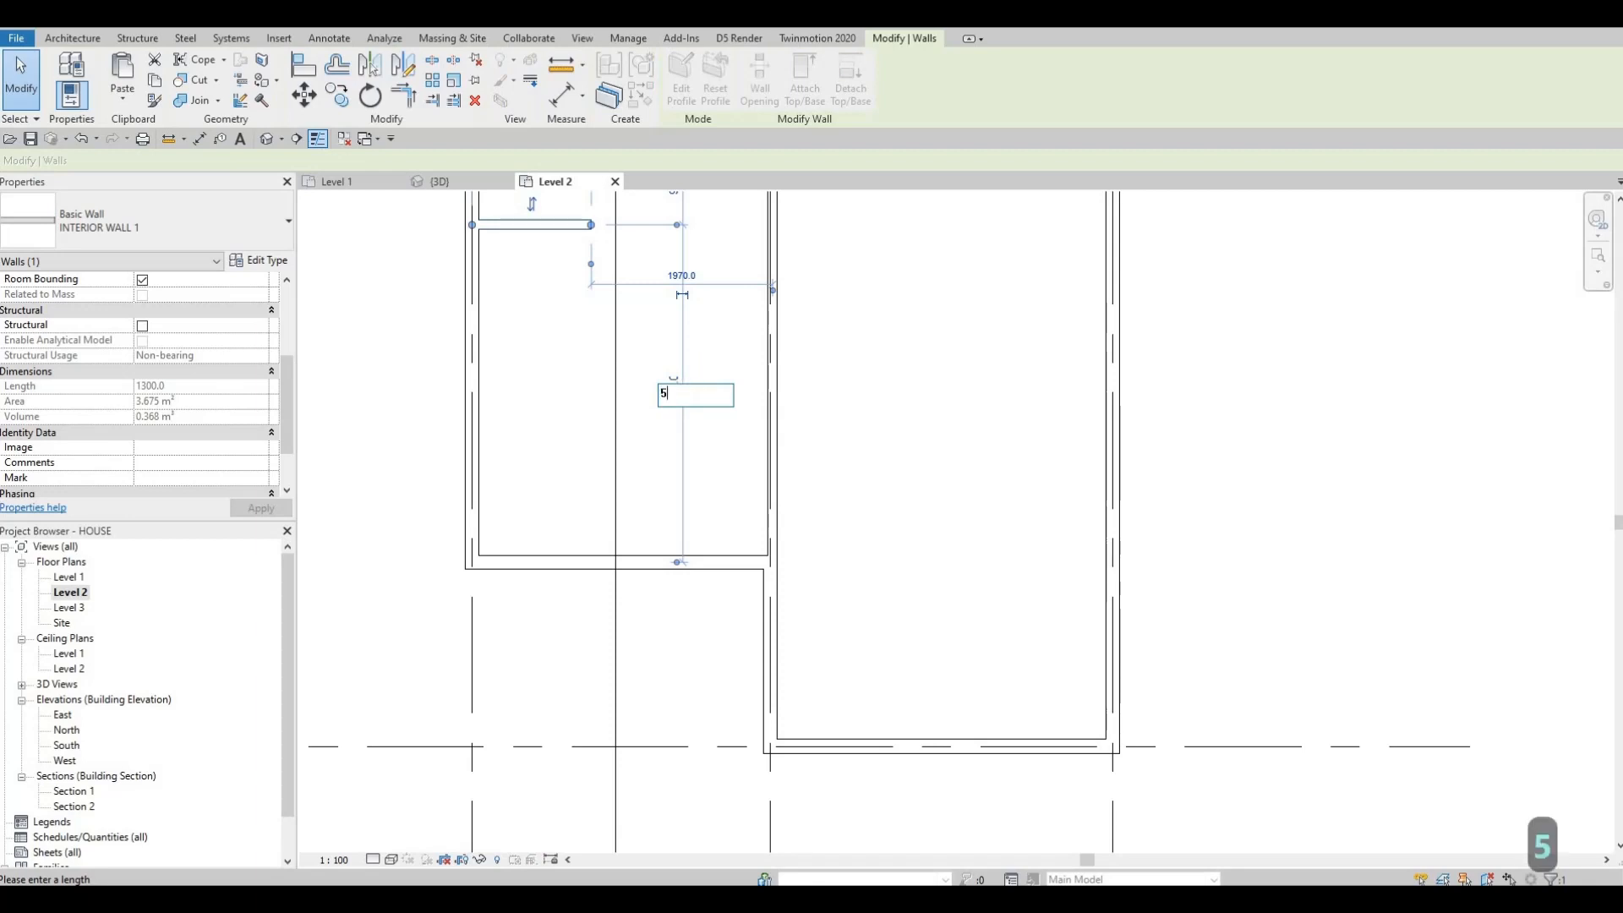
type("120")
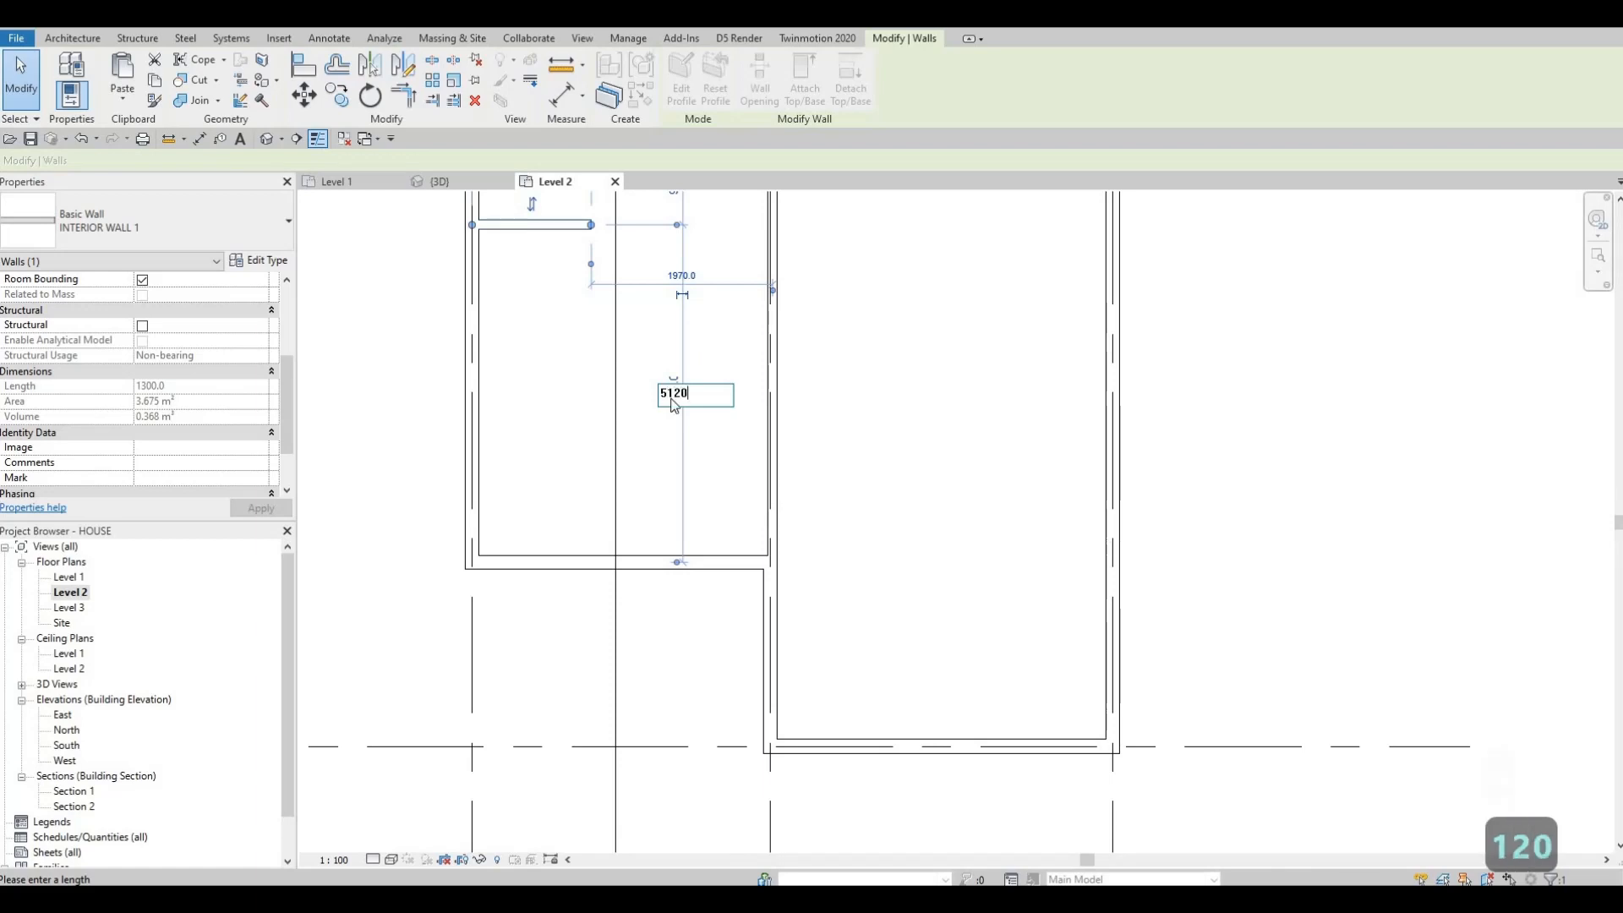
key("Return")
key("Escape")
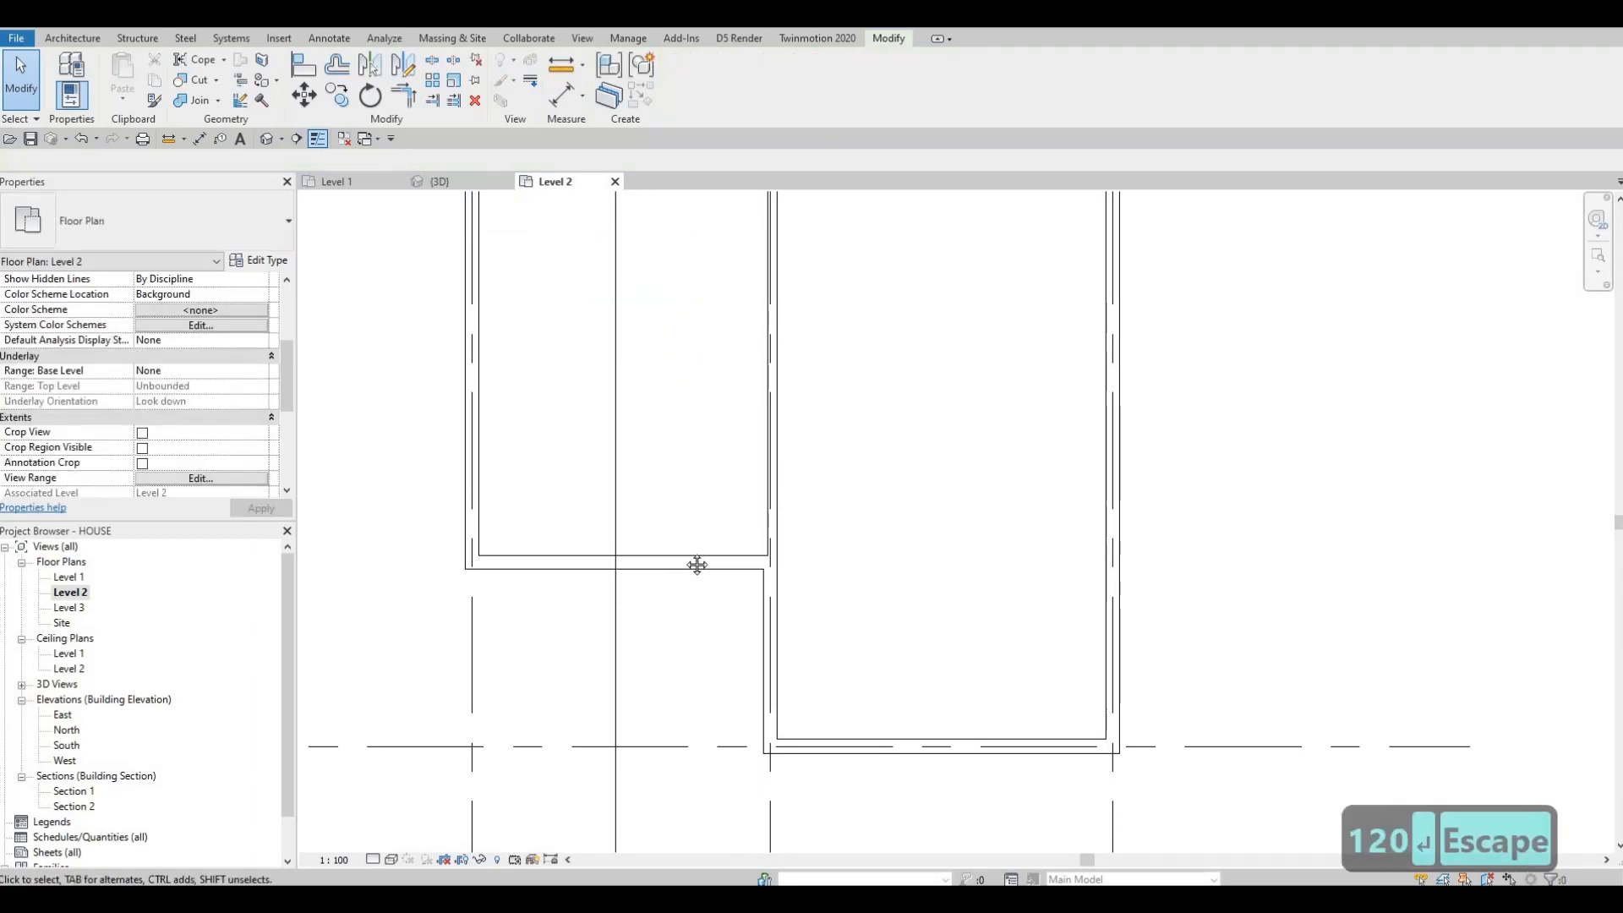
Step: Extend the new wall's right end to meet the vertical interior wall
scroll(696, 562, "down", 2)
middle_click_drag(639, 407, 639, 480)
scroll(635, 480, "up", 2)
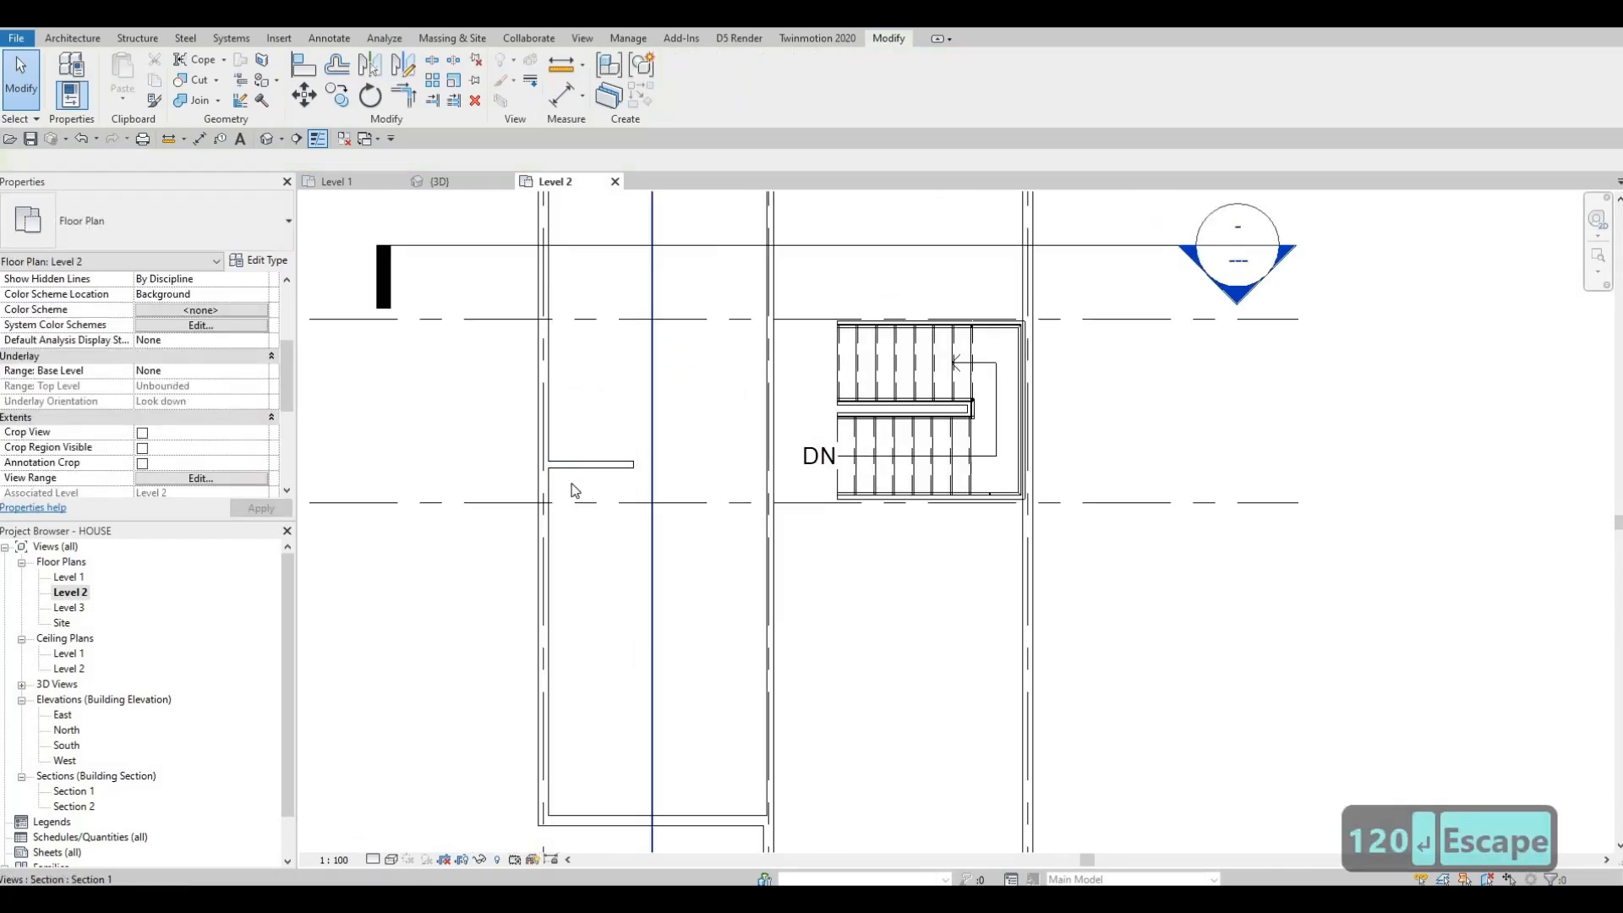
scroll(533, 503, "down", 3)
scroll(534, 499, "down", 2)
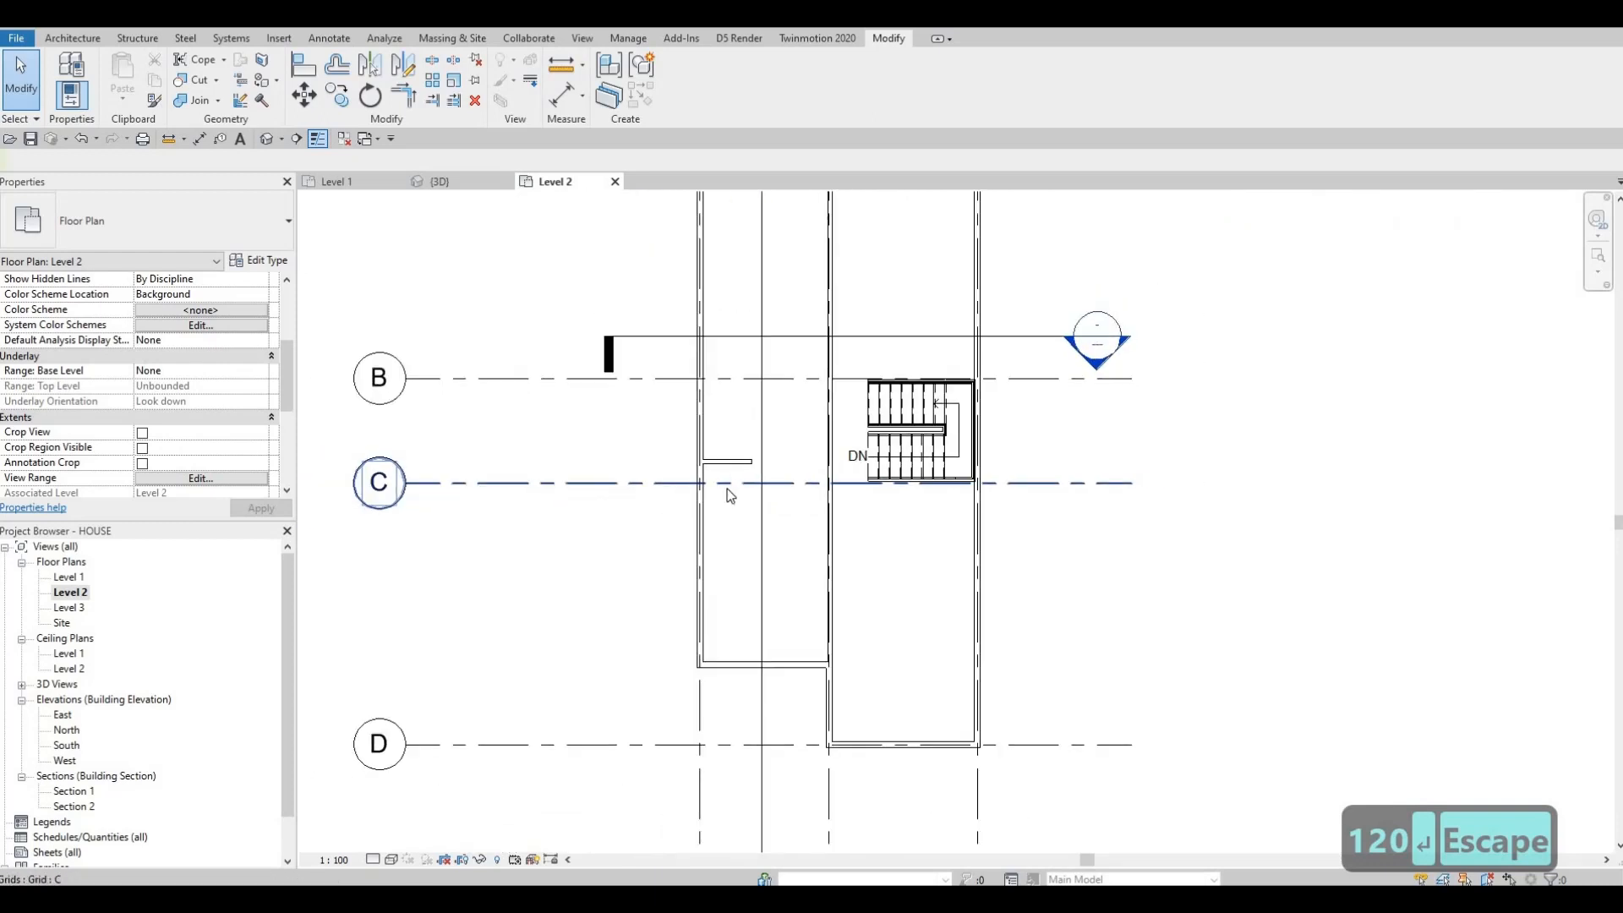
scroll(736, 478, "up", 5)
scroll(738, 479, "up", 2)
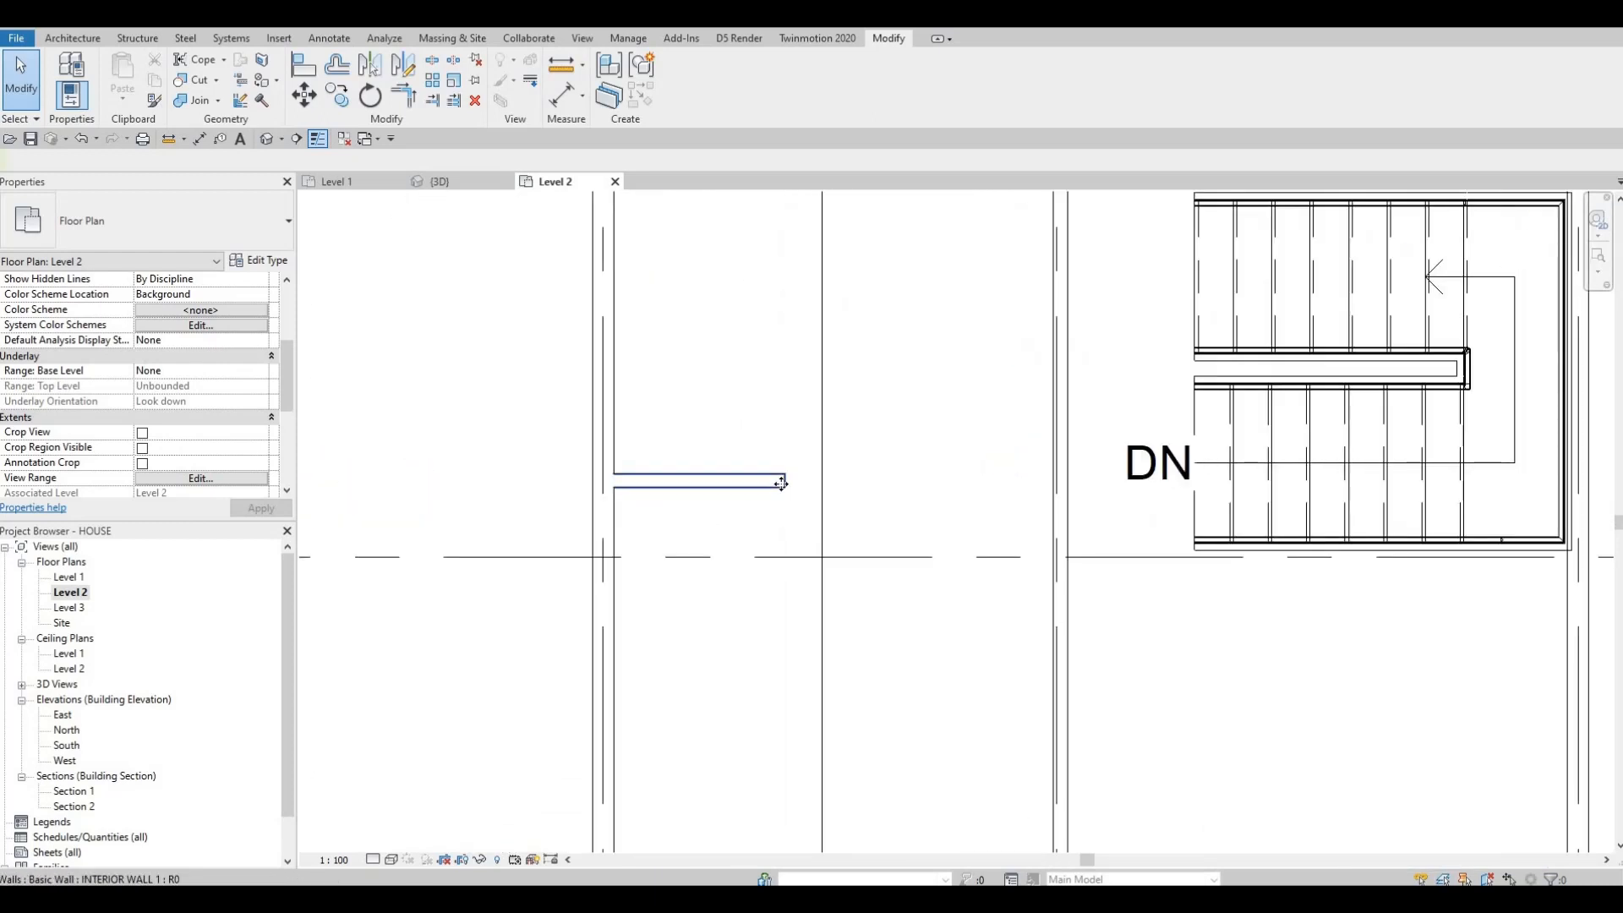
left_click(781, 481)
left_click_drag(786, 480, 1058, 486)
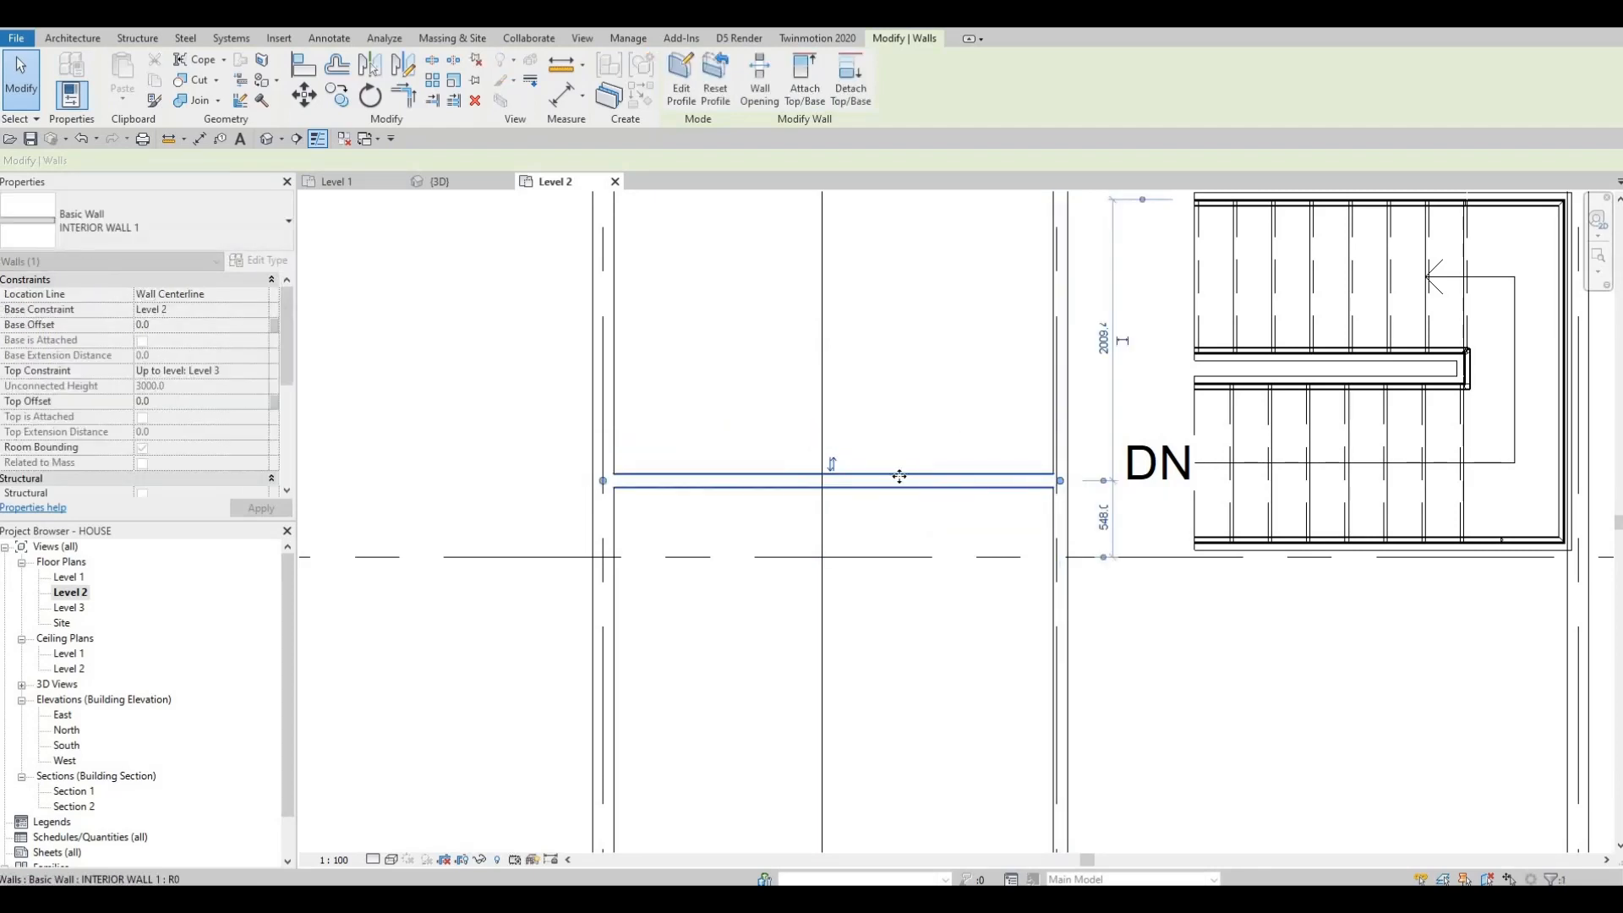
Step: Create a similar interior wall, drawing another horizontal wall about 2600 mm long above the previous one
scroll(917, 487, "down", 2)
middle_click_drag(808, 475, 755, 541)
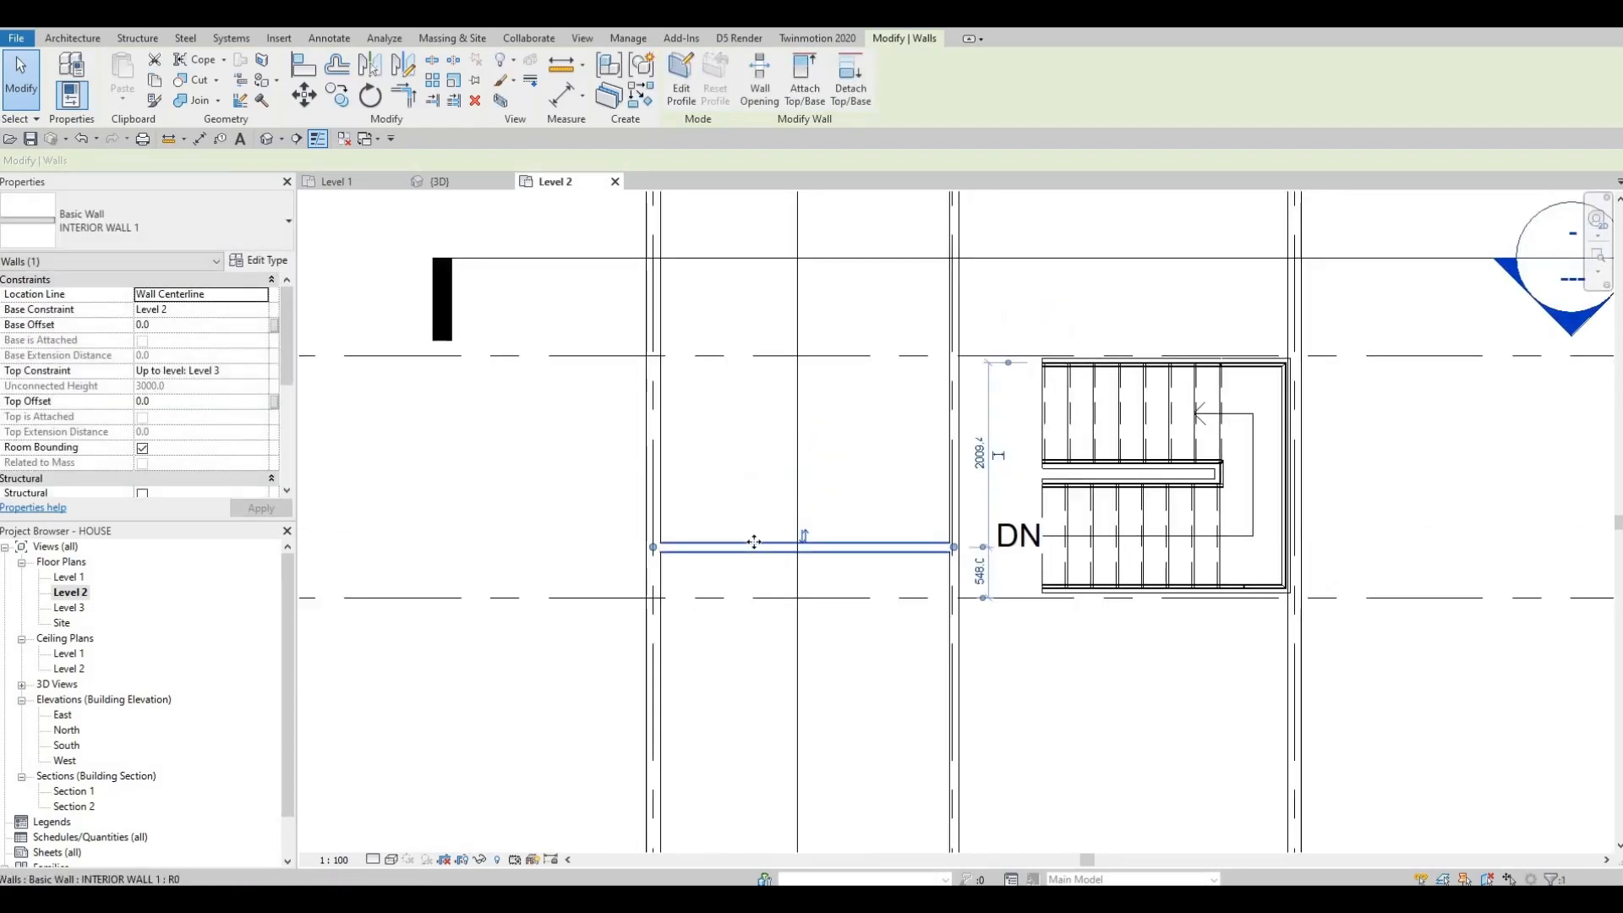
key("c")
key("s")
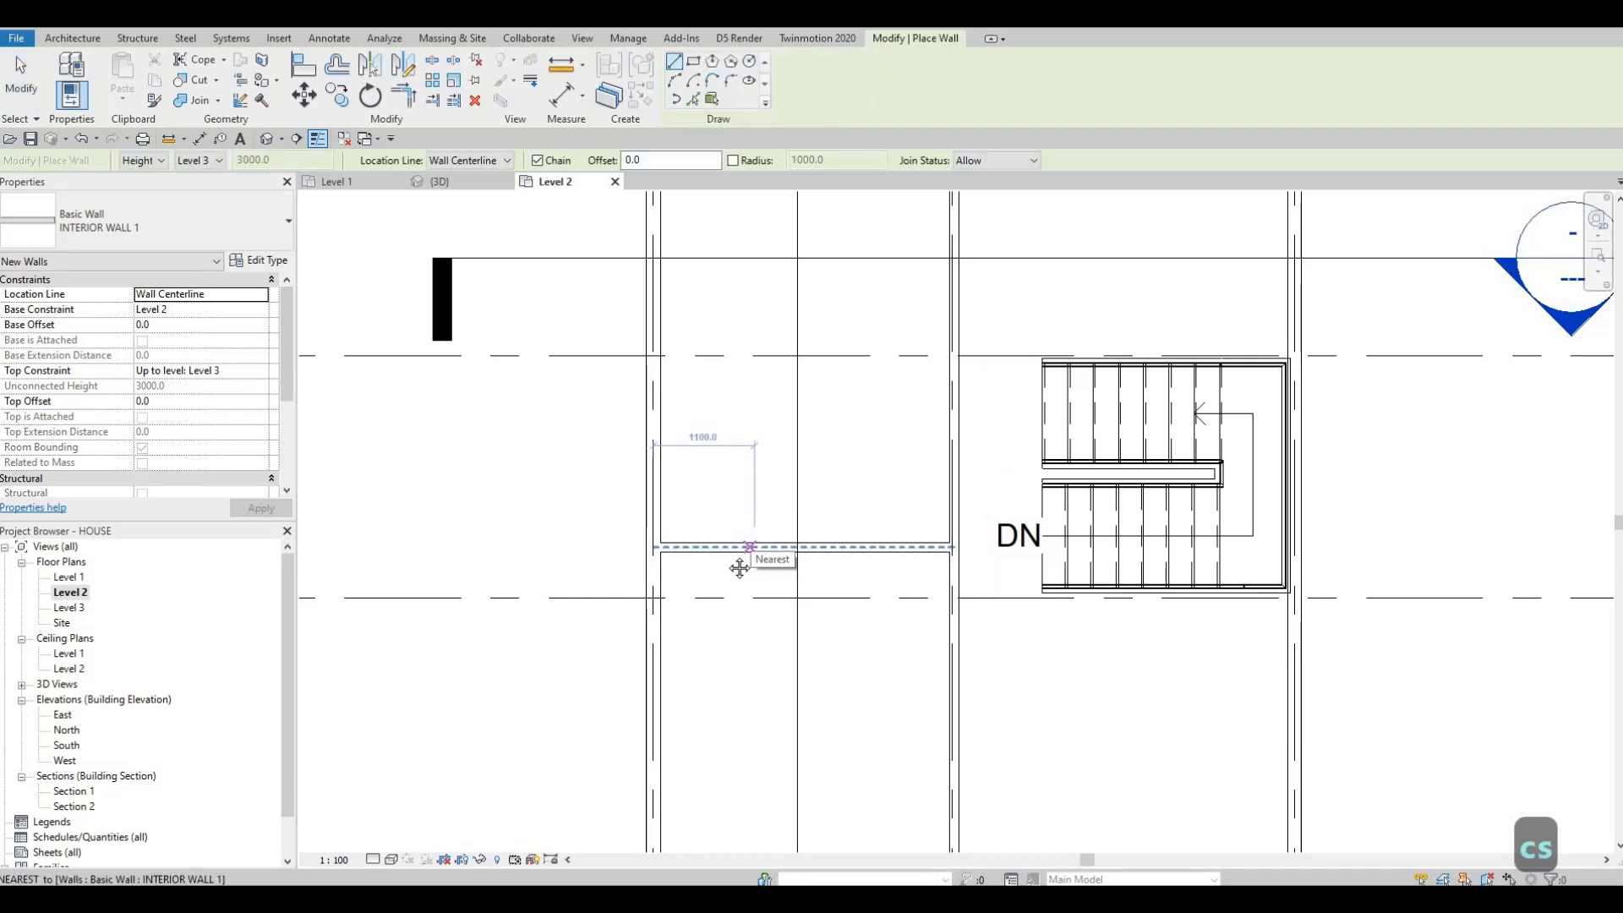
middle_click_drag(746, 493, 739, 568)
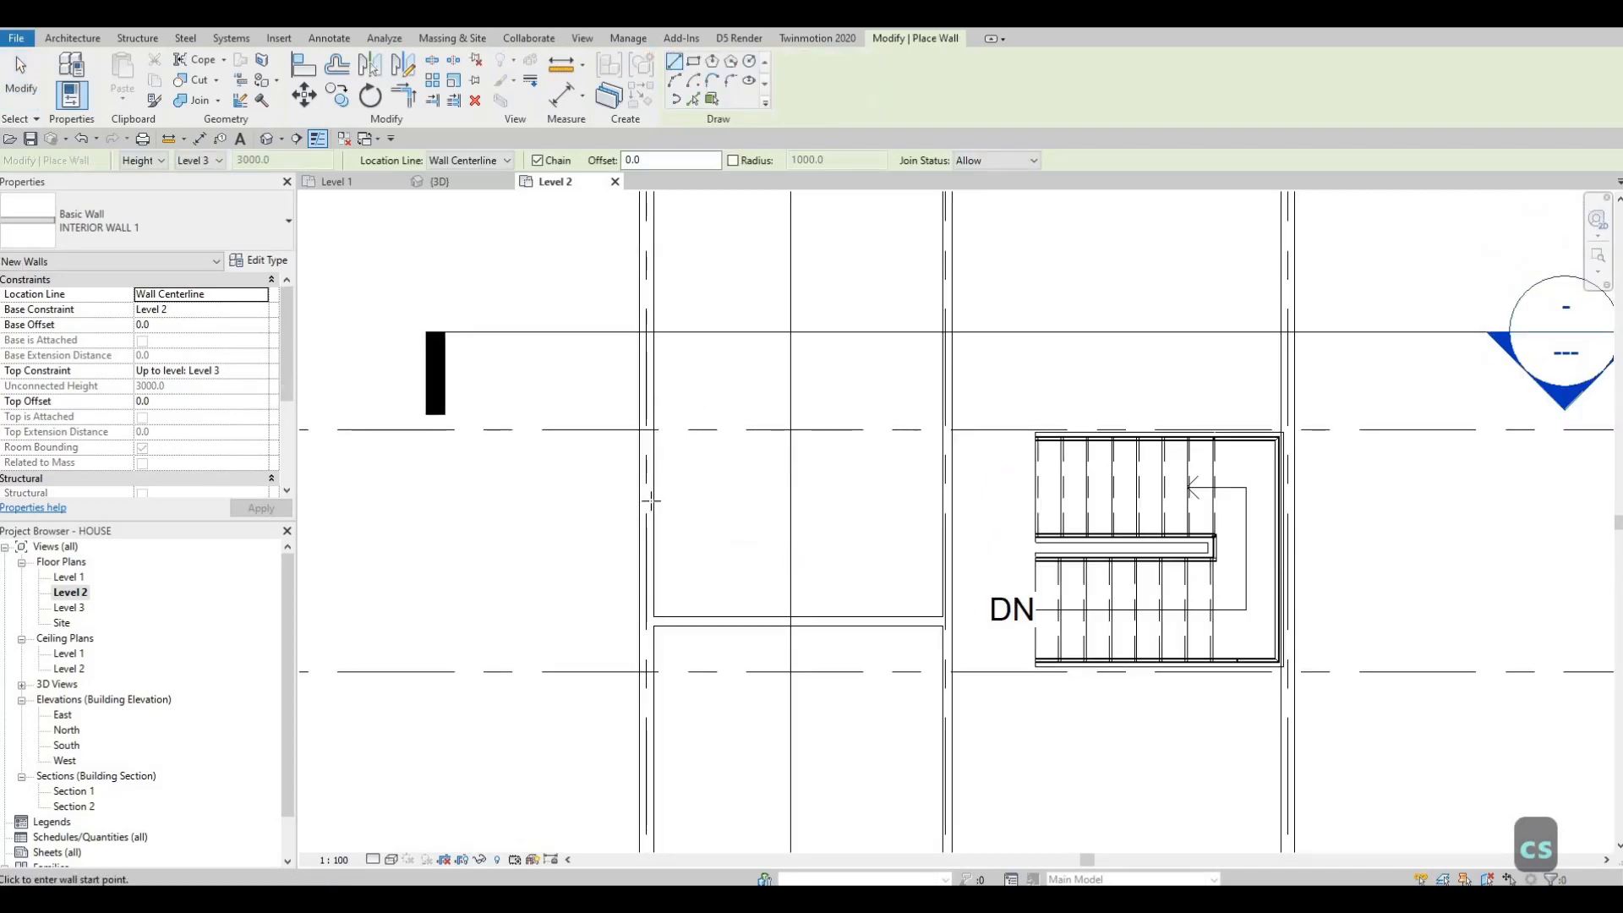
left_click(650, 502)
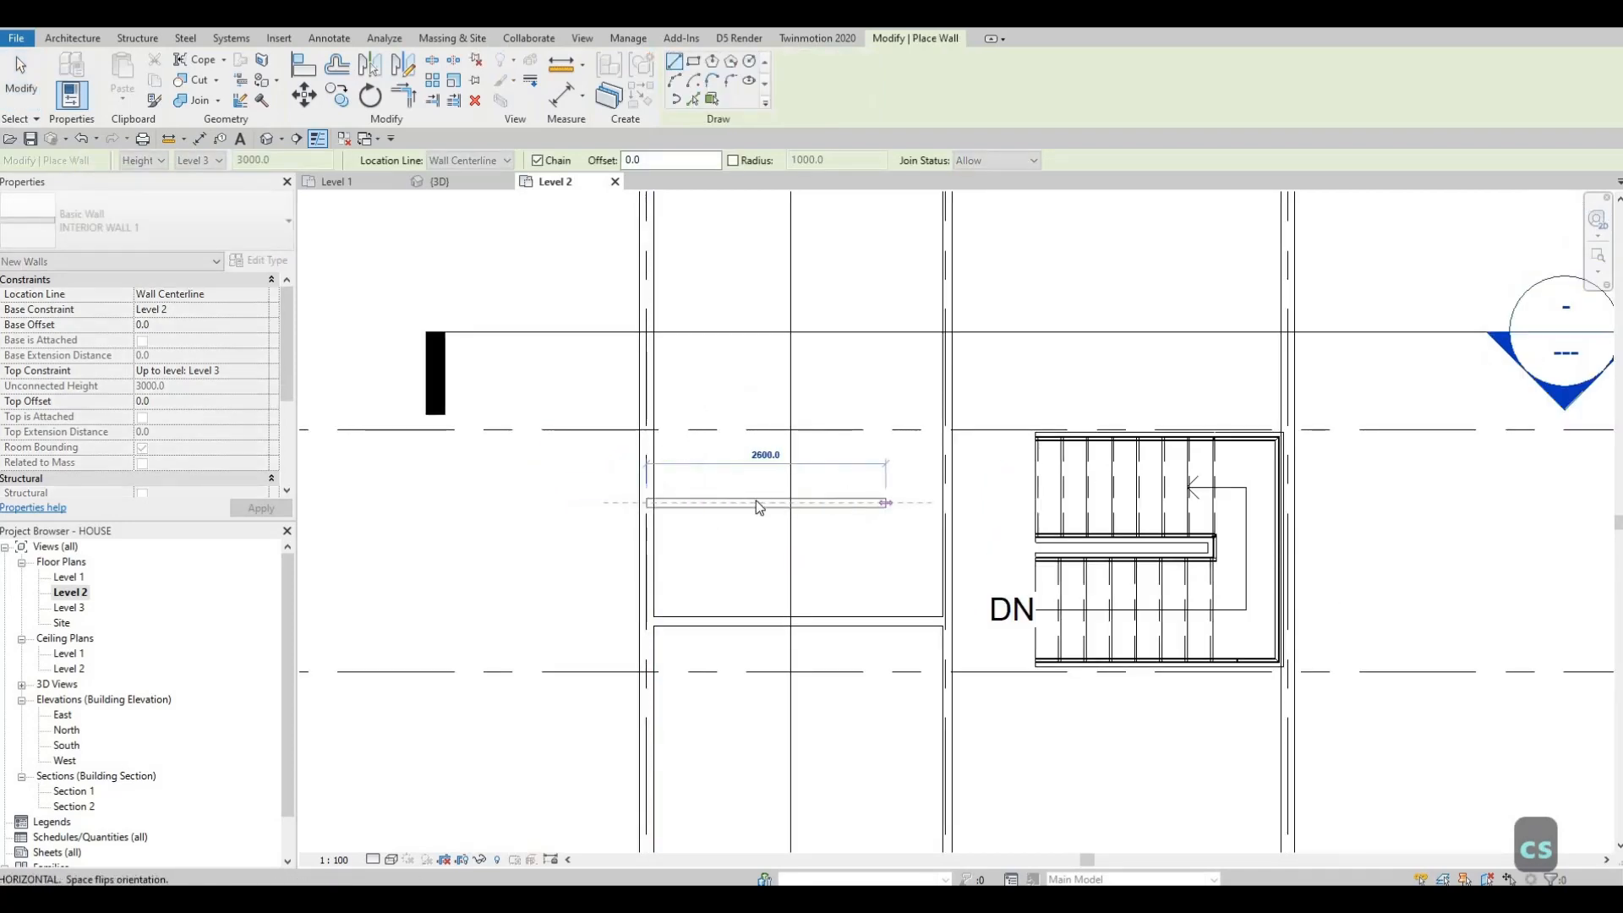
left_click(756, 503)
key("Escape")
key("Escape")
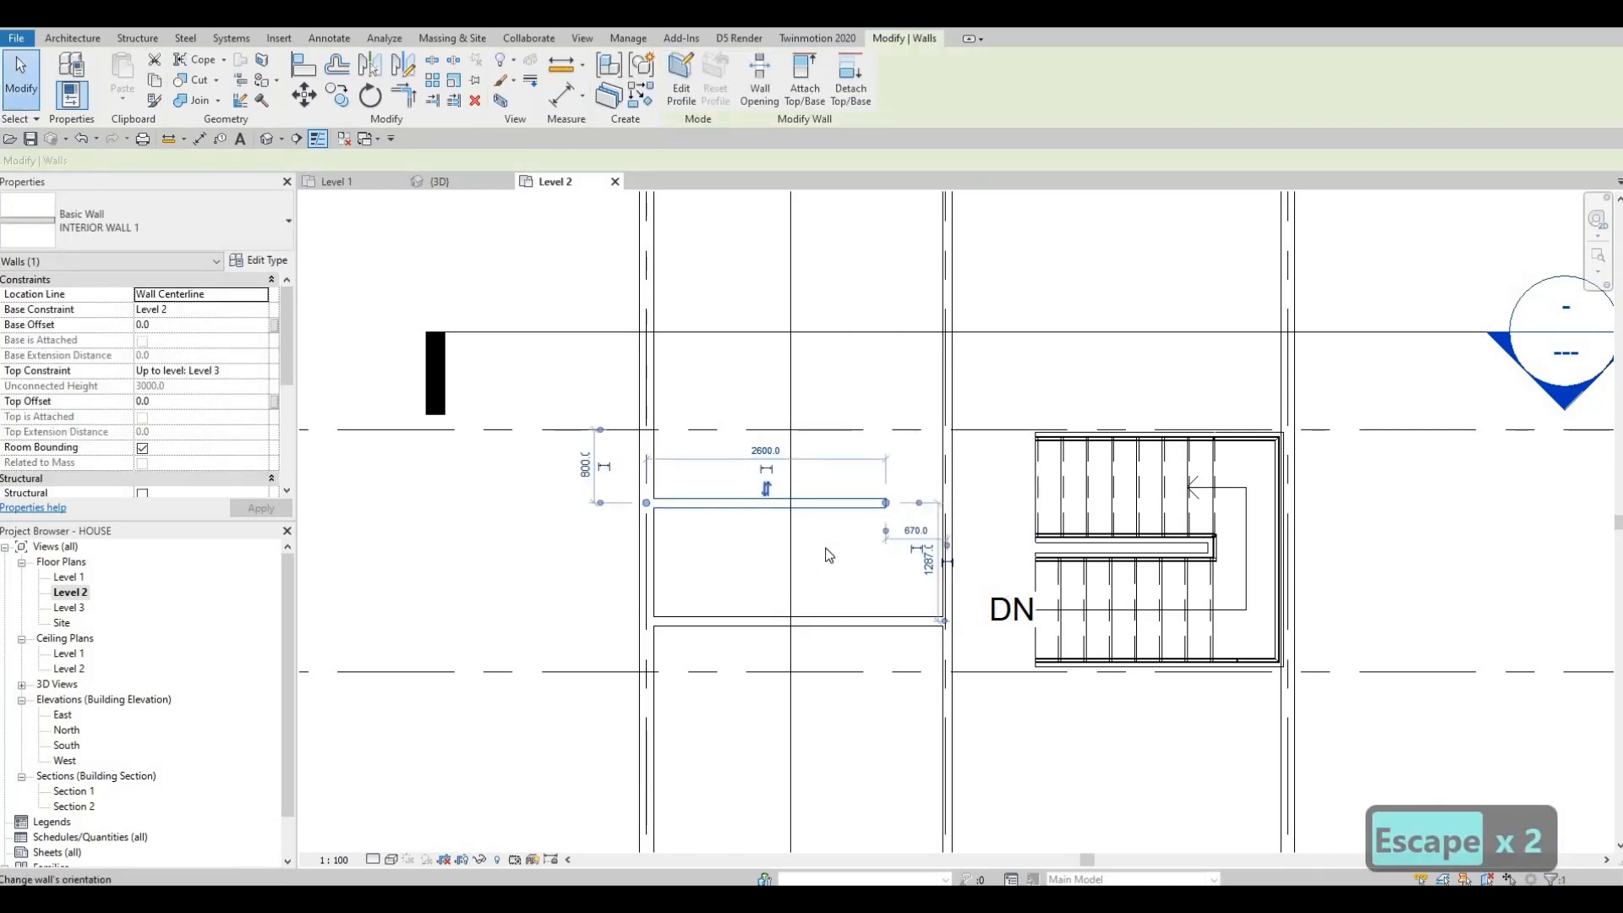
Step: Set the distance between this new wall and the wall below it to 2000 mm
key("Escape")
key("Escape")
left_click(668, 503)
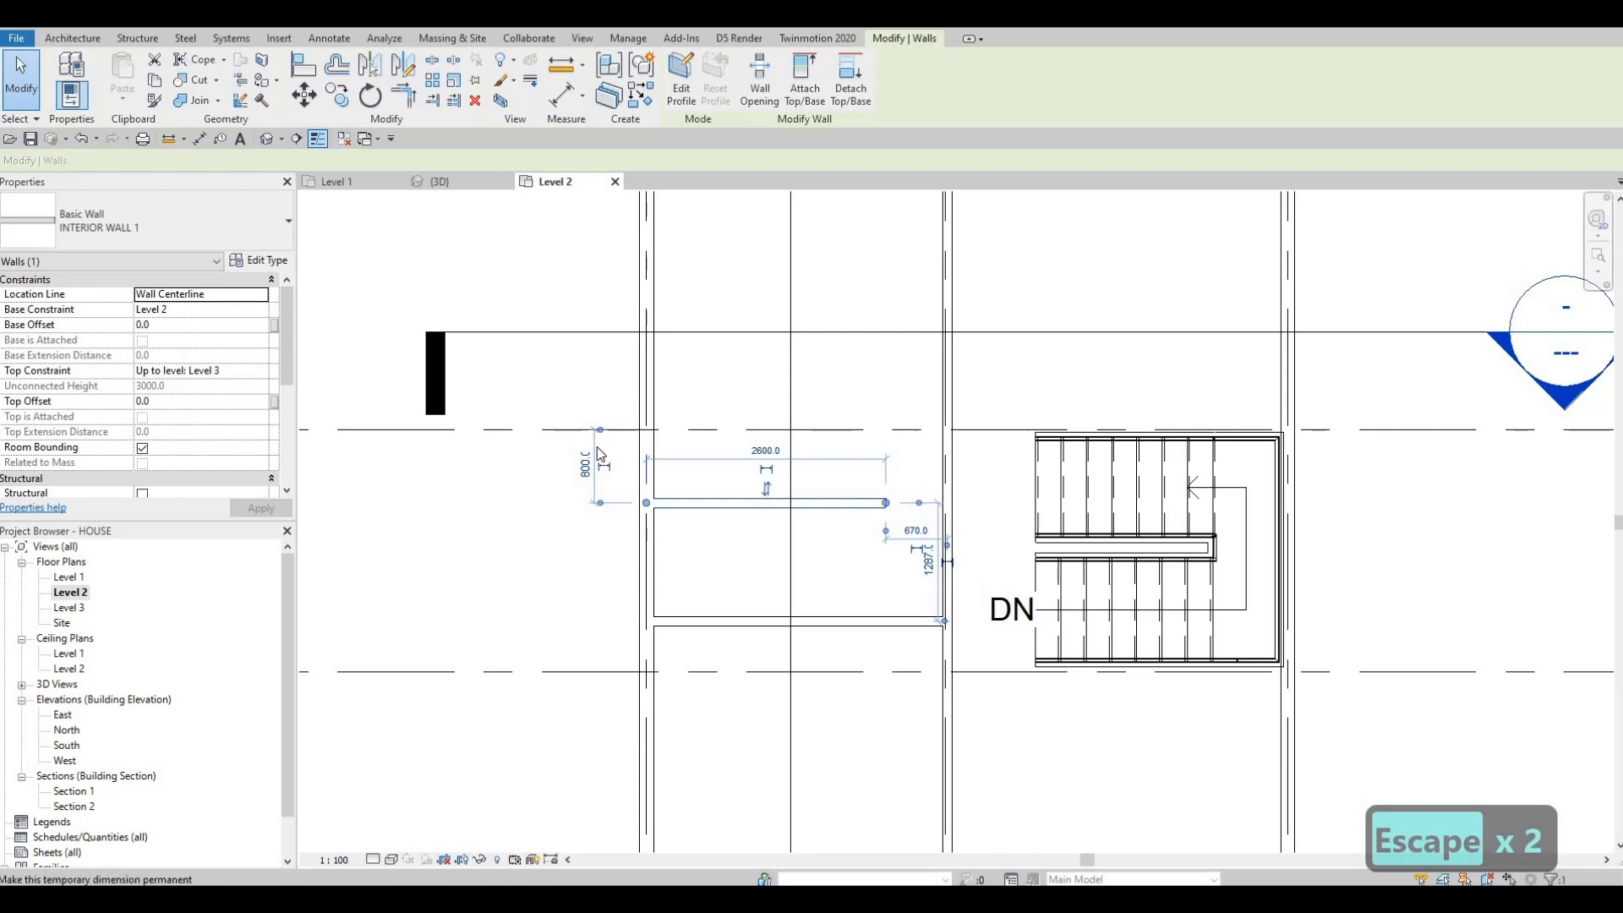
left_click(661, 623)
left_click(585, 559)
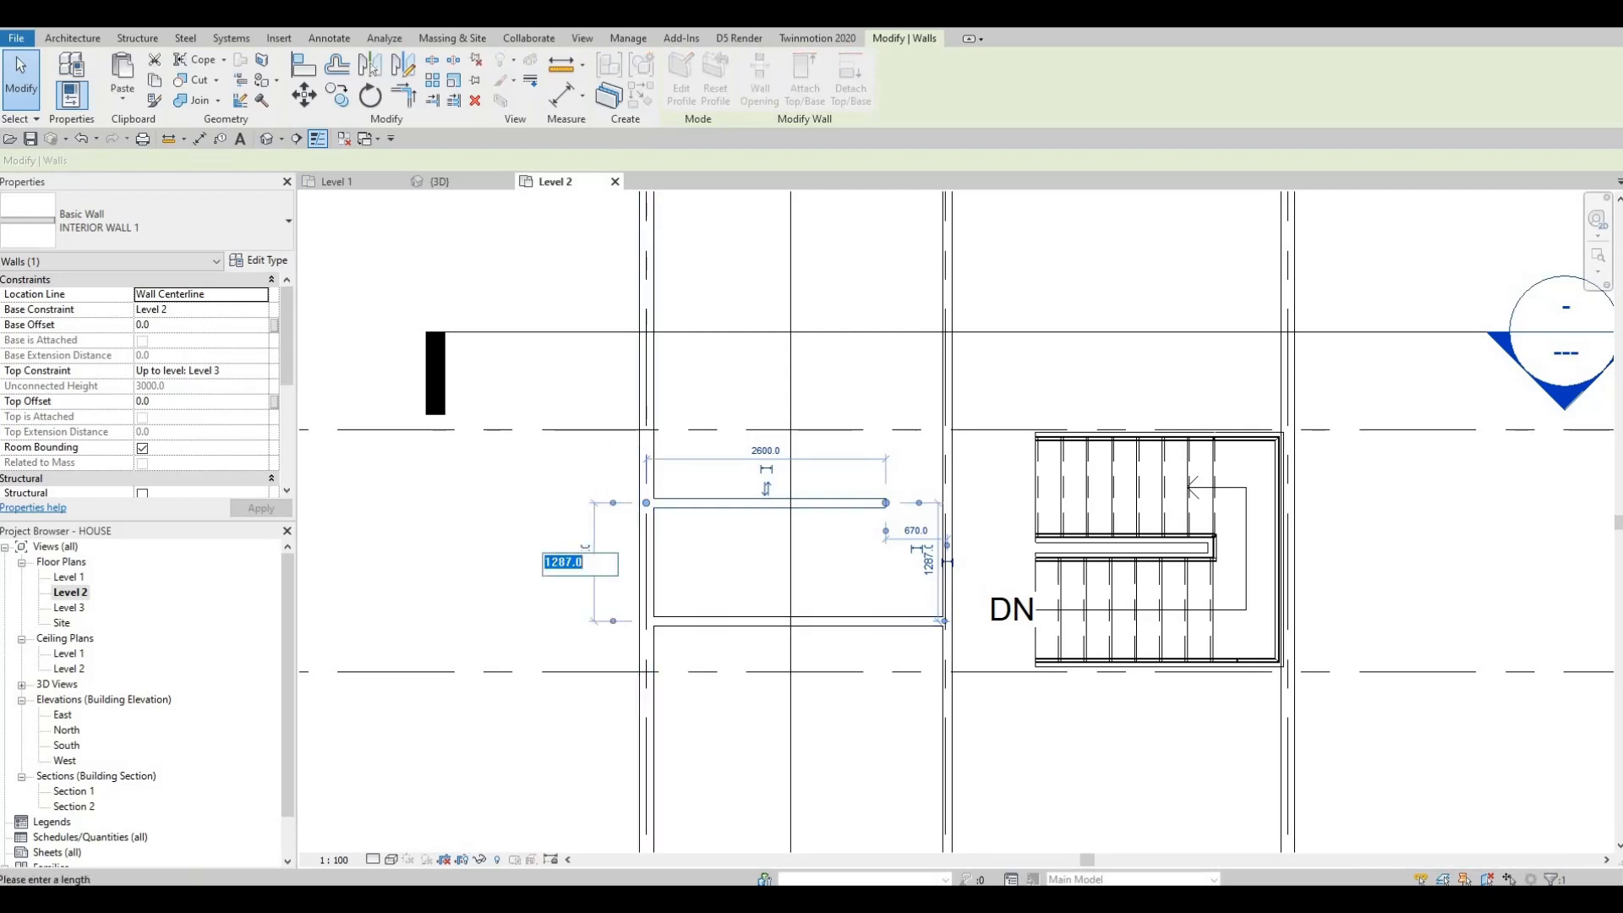
type("2000")
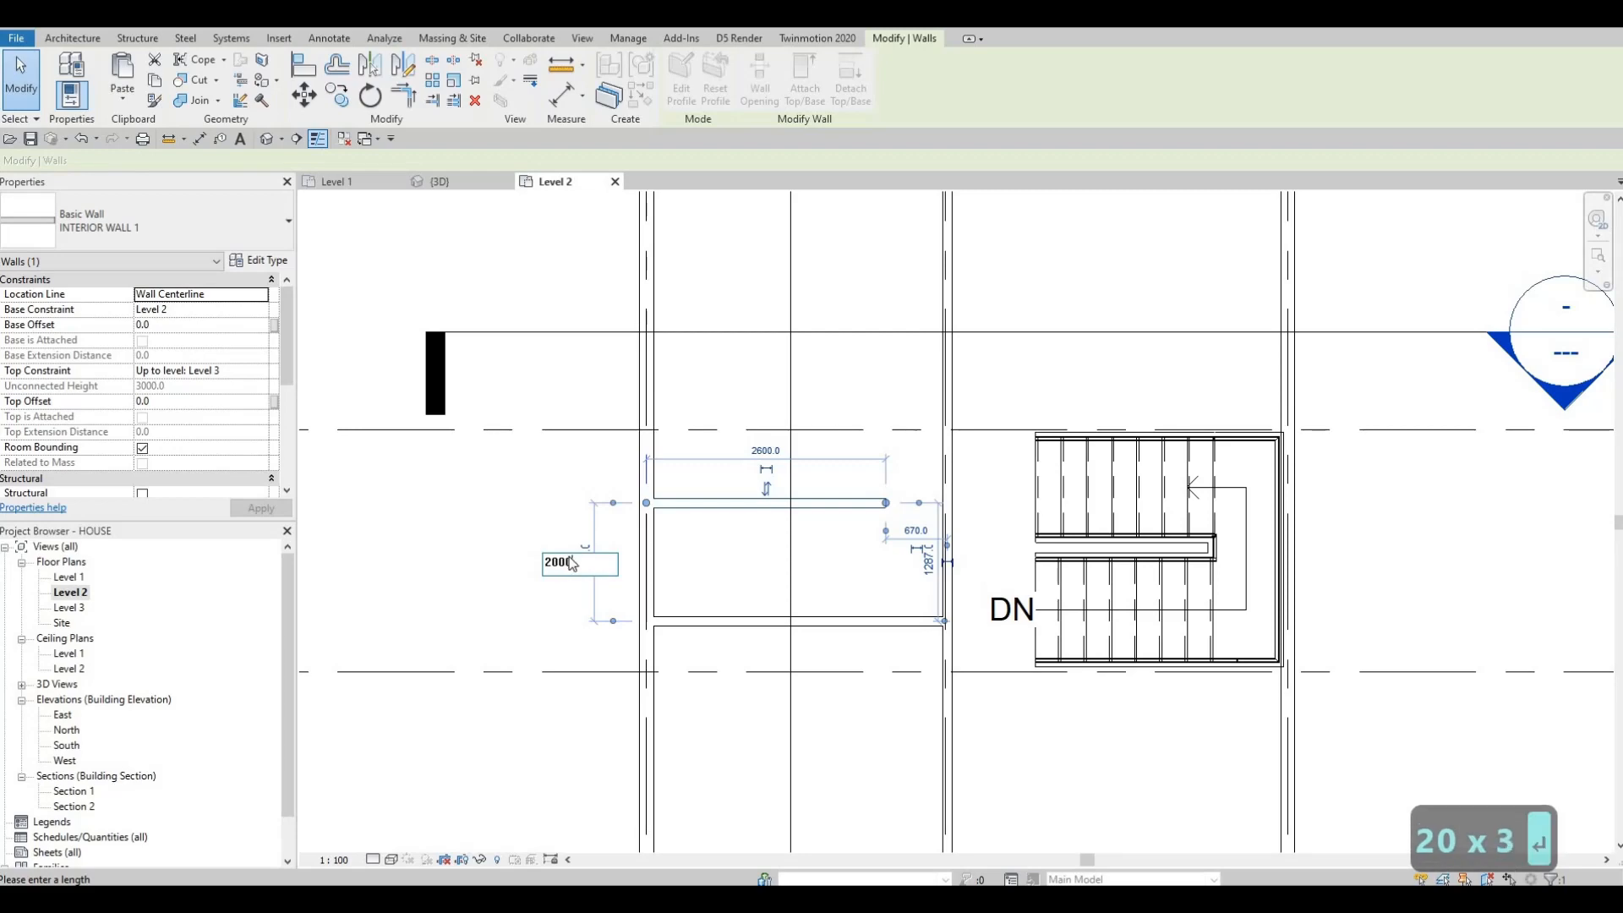
key("Return")
key("Escape")
key("Escape")
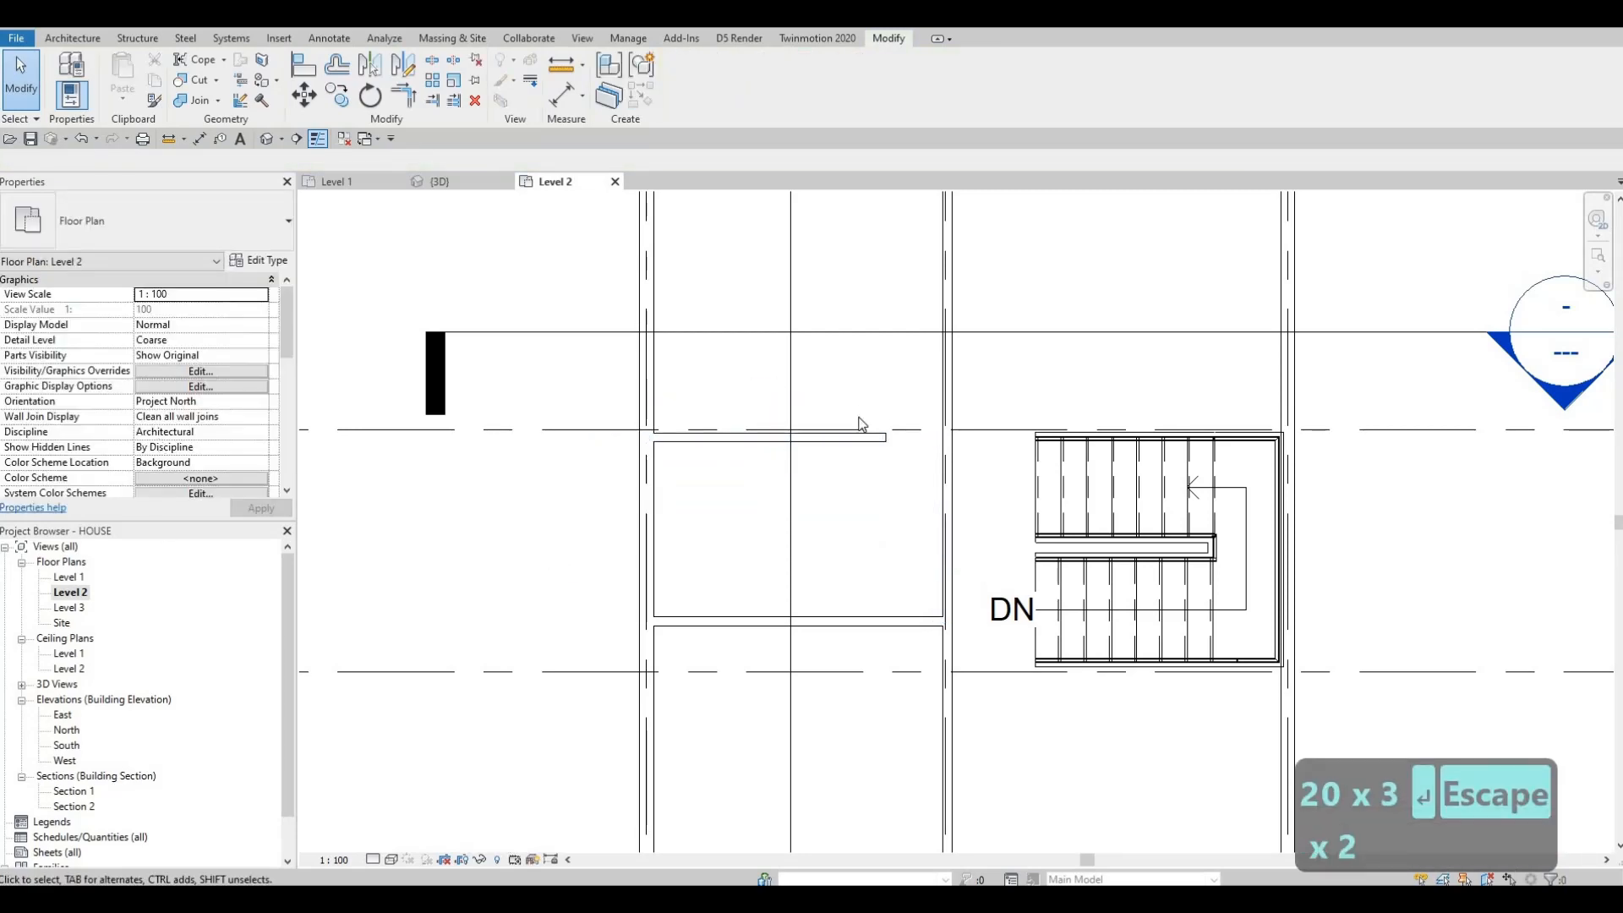
Step: Extend the upper new wall's right end to the vertical interior wall
scroll(861, 423, "up", 3)
scroll(917, 448, "down", 5)
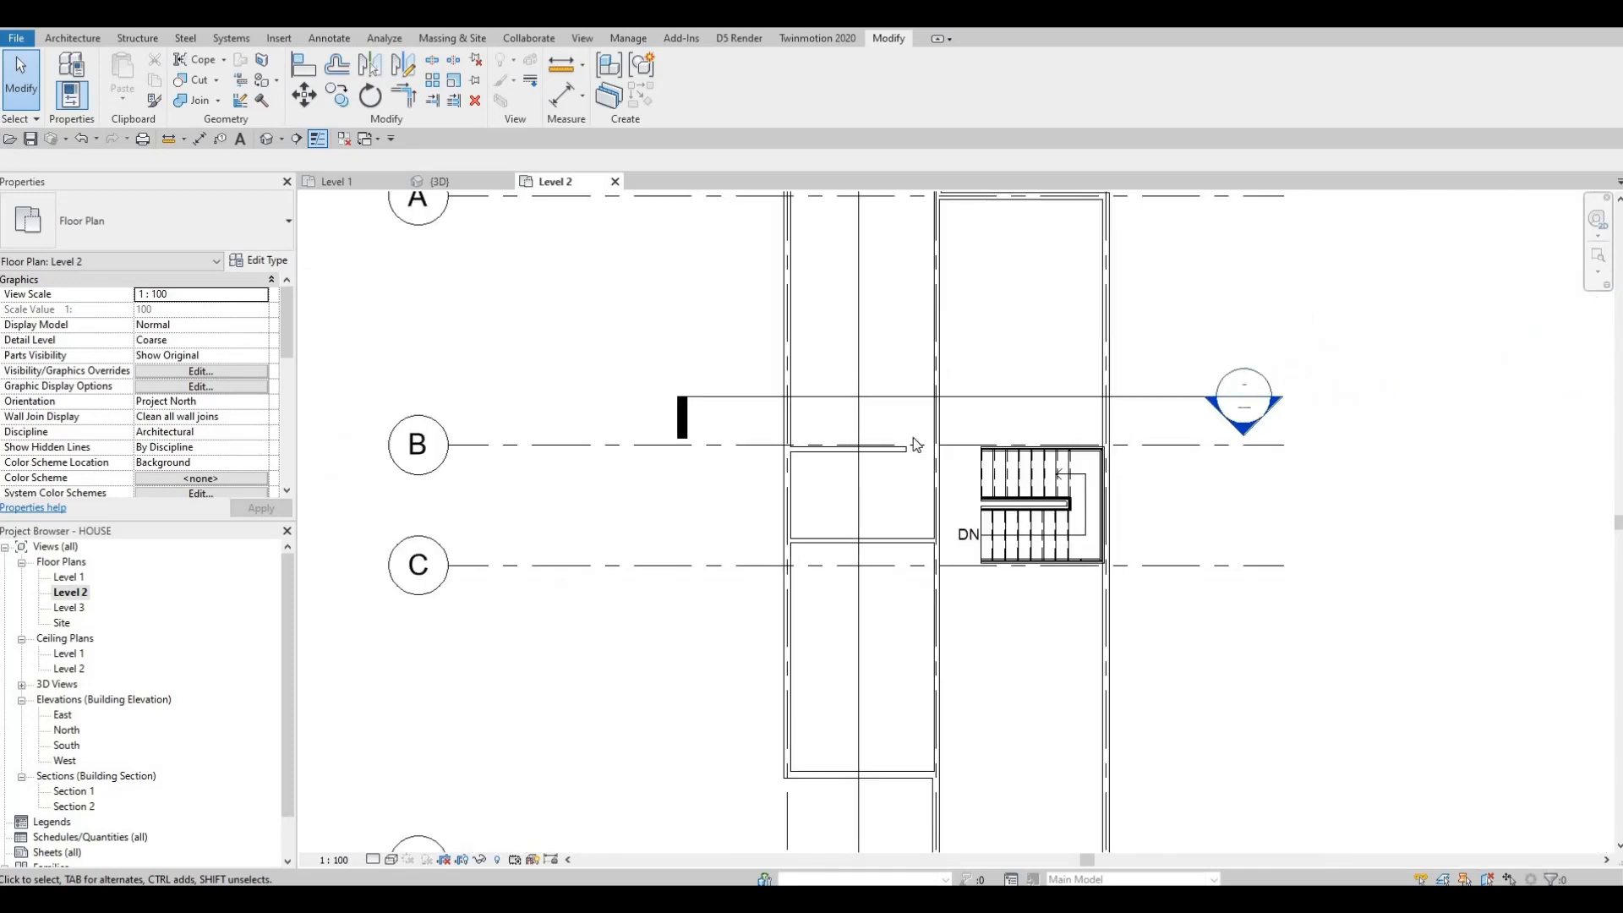
scroll(917, 445, "down", 1)
scroll(906, 465, "up", 5)
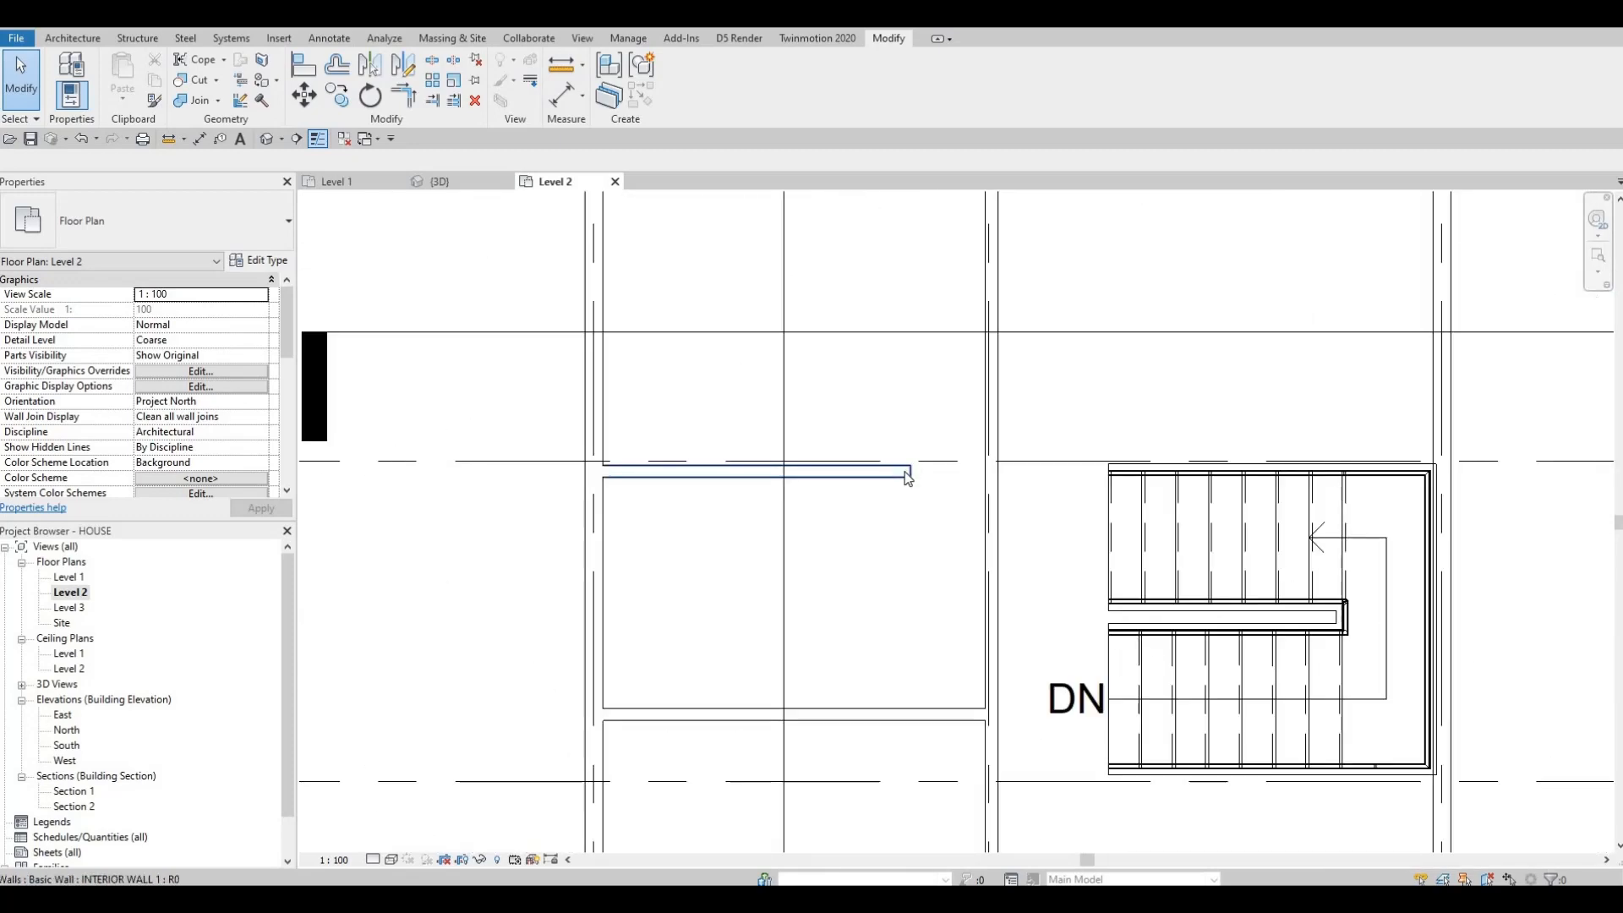
left_click(903, 475)
left_click_drag(970, 466, 985, 471)
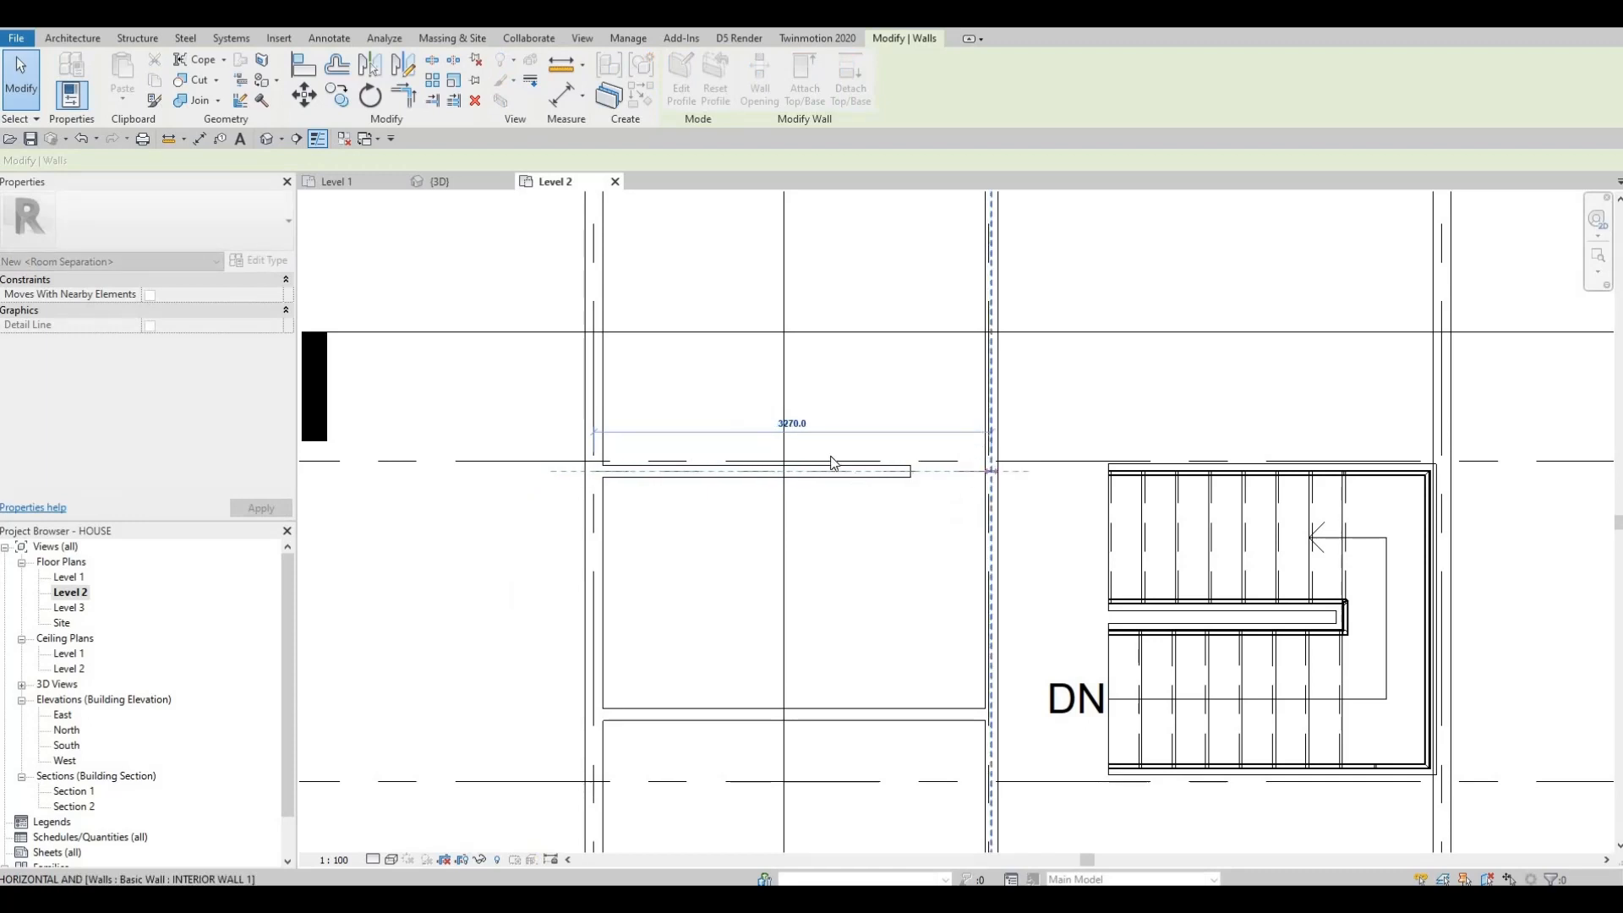
key("Escape")
middle_click_drag(799, 429, 794, 453)
scroll(794, 455, "down", 4)
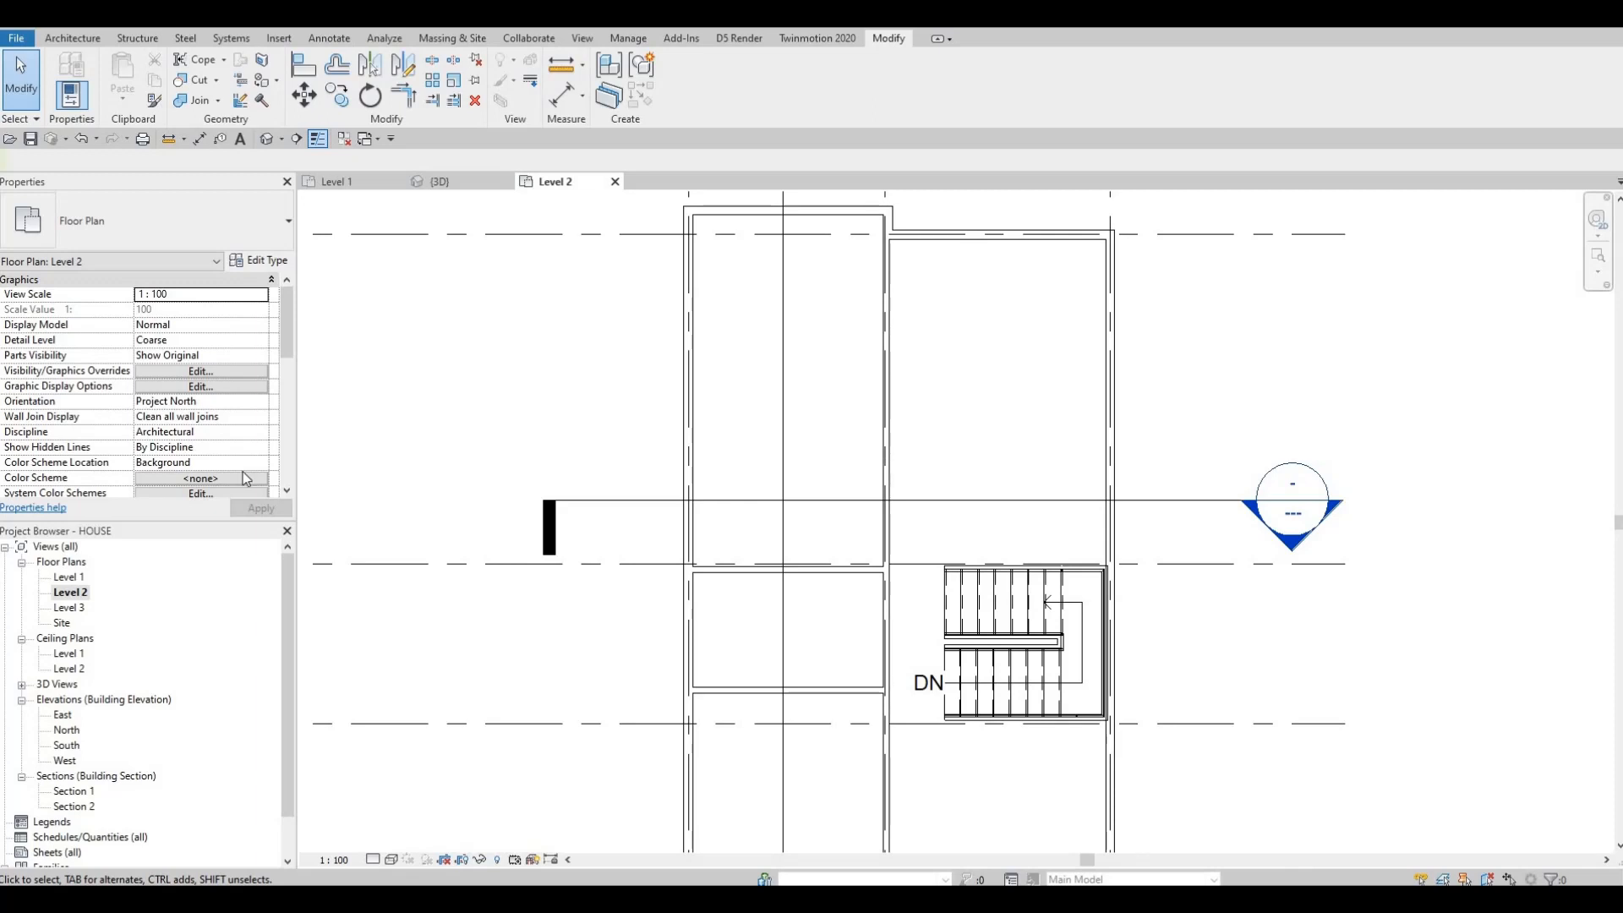
key("Escape")
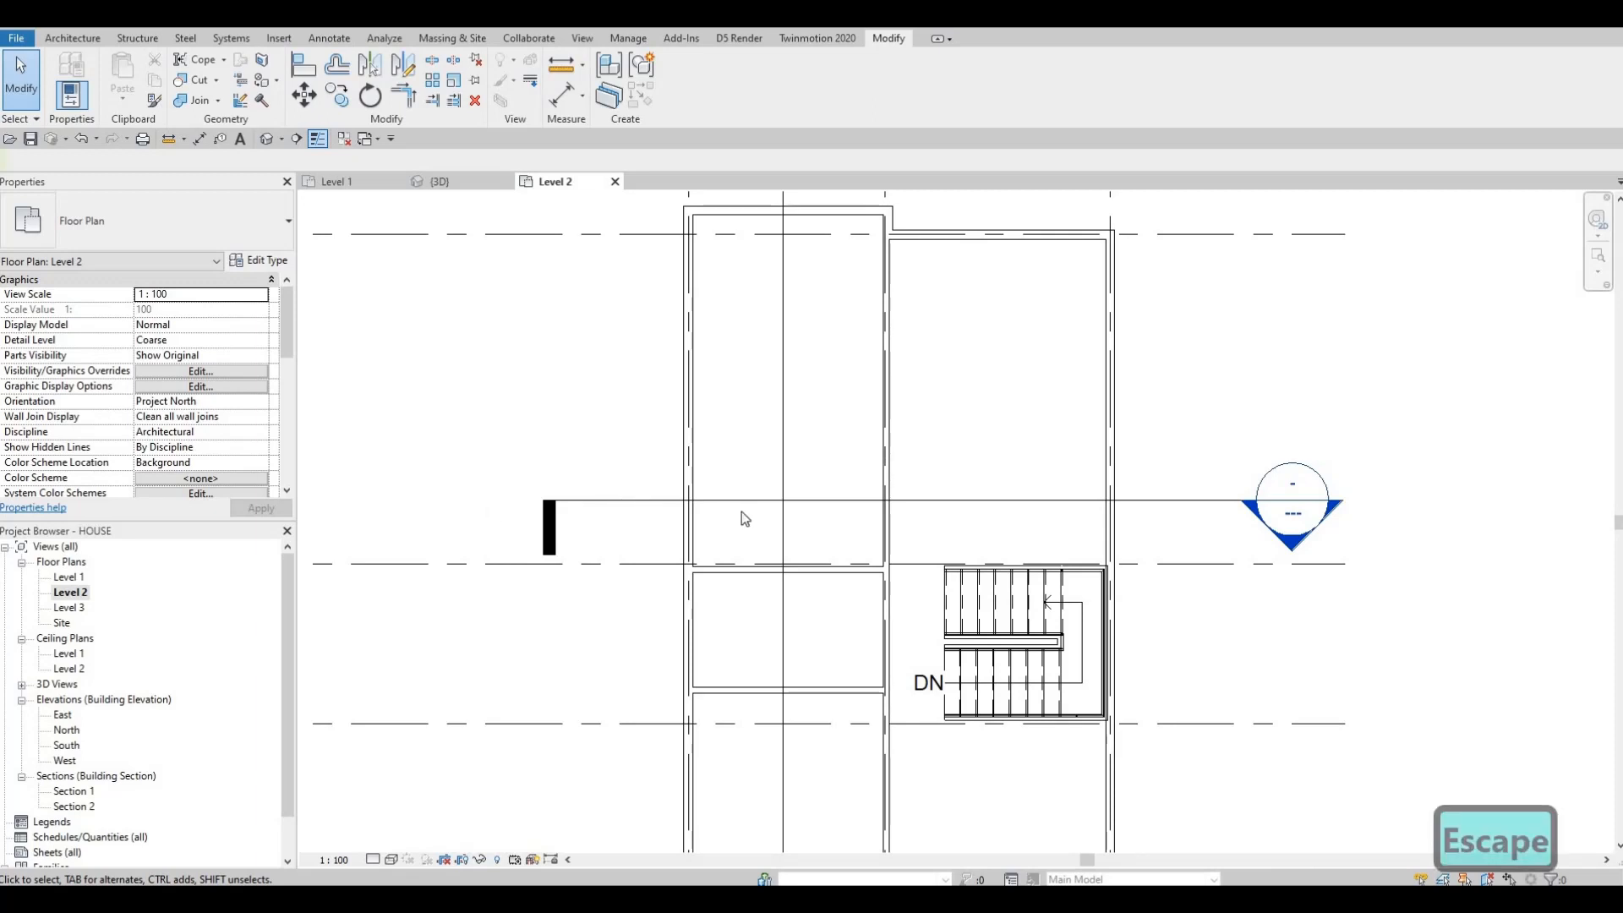
Step: Copy the upper interior wall 2000 mm upward
left_click(729, 567)
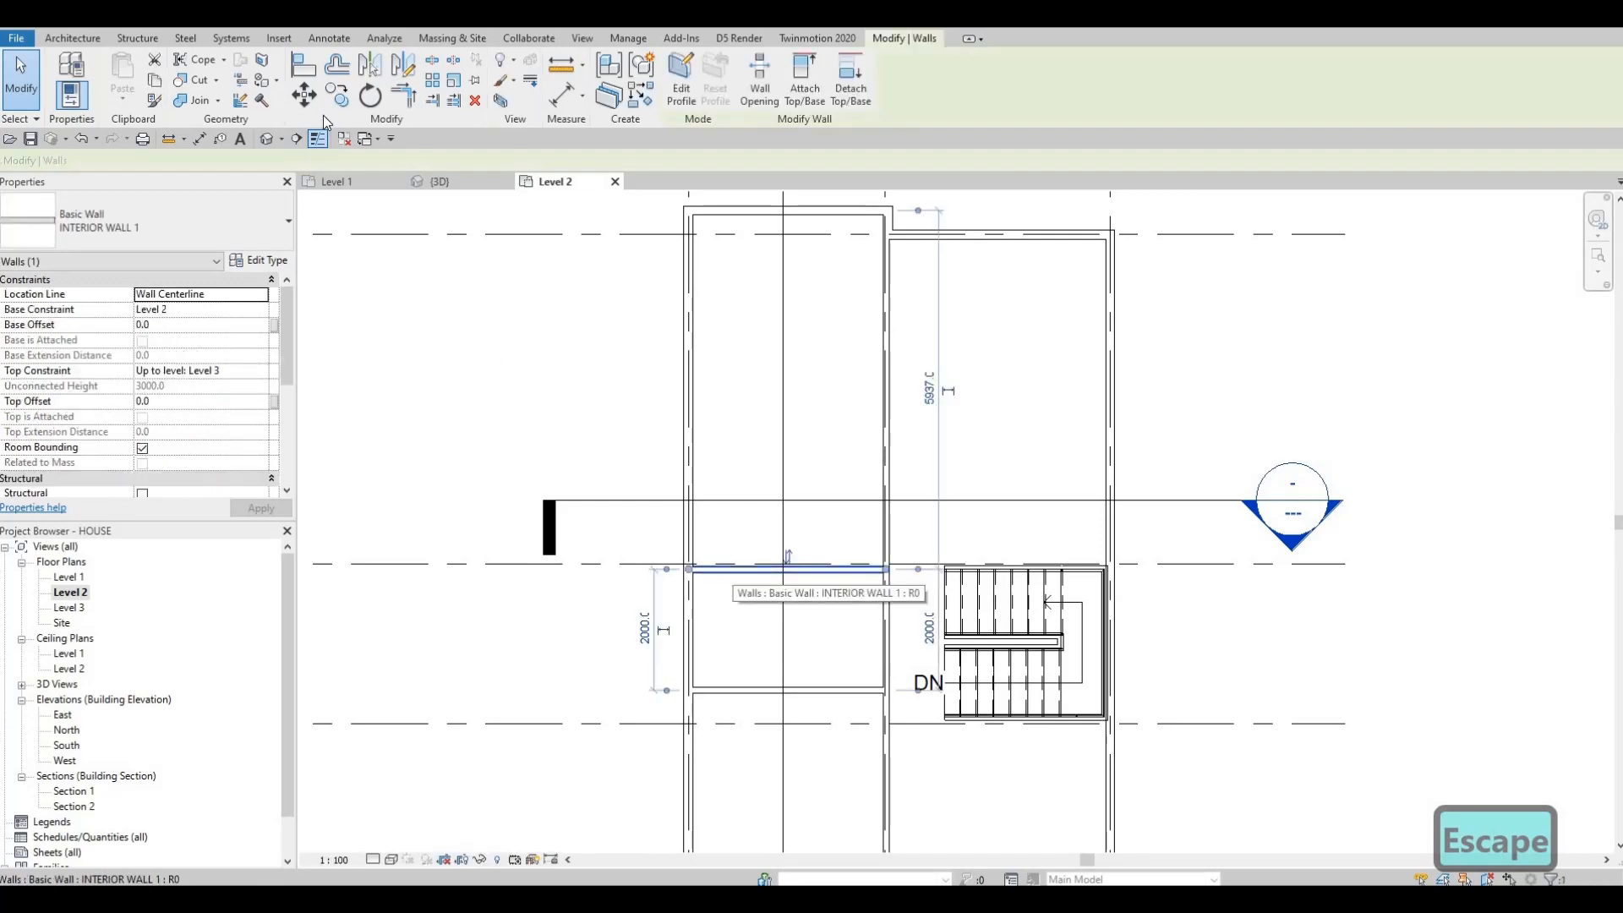
left_click(711, 573)
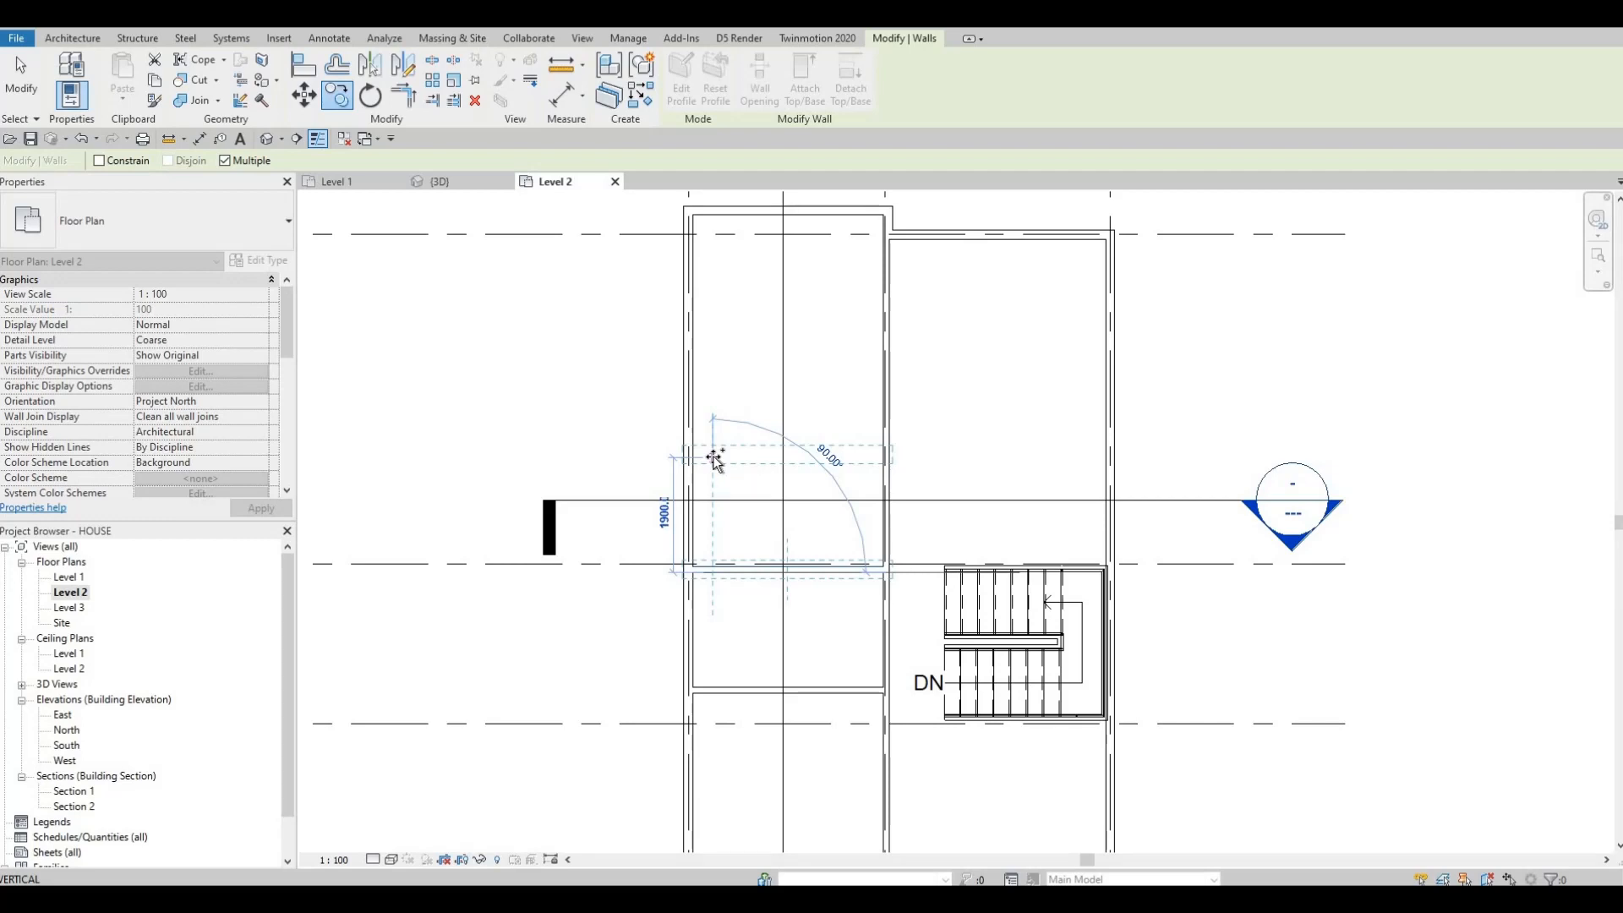
type("200")
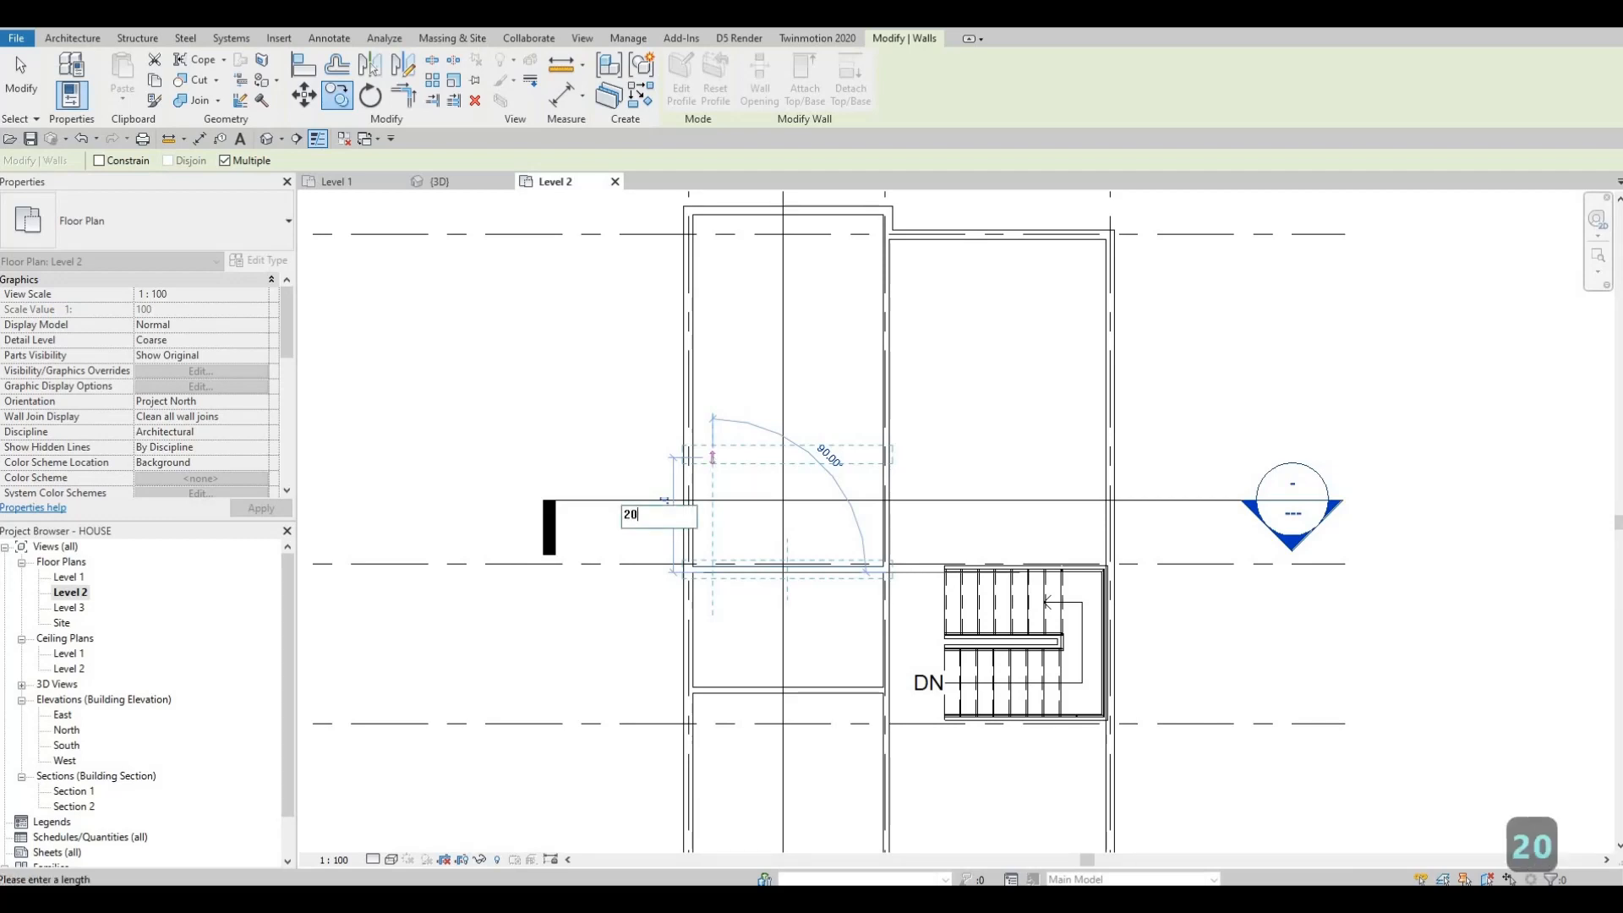
key("Return")
key("Escape")
key("Escape")
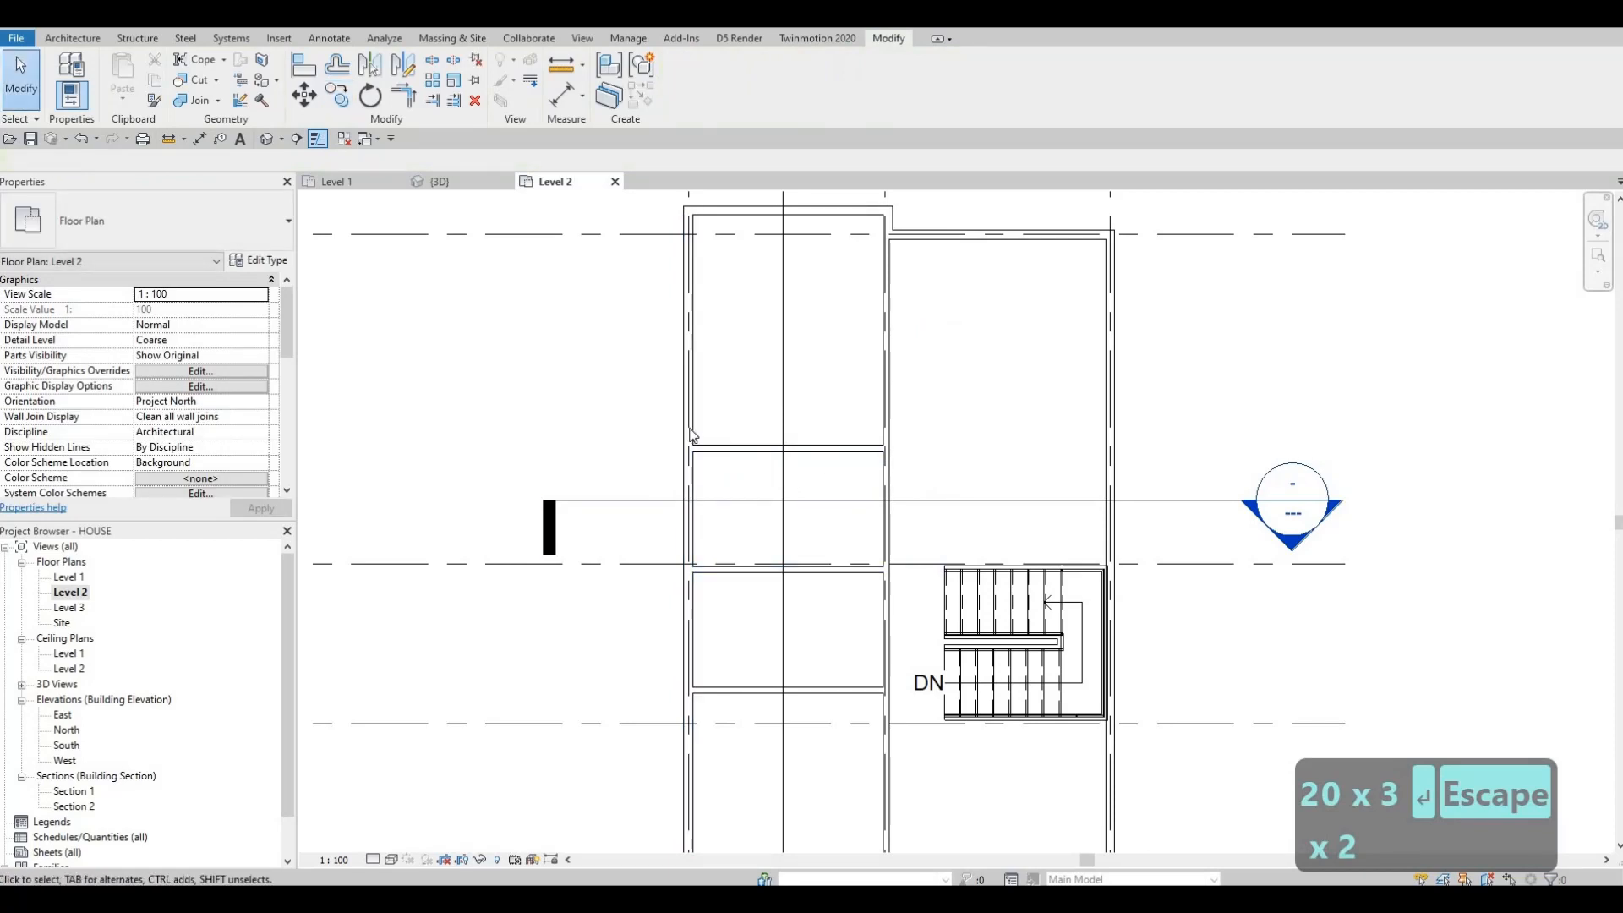
Step: Try to start a similar interior wall from the exterior wall above the stairwell
middle_click_drag(903, 417, 778, 424)
scroll(779, 425, "down", 2)
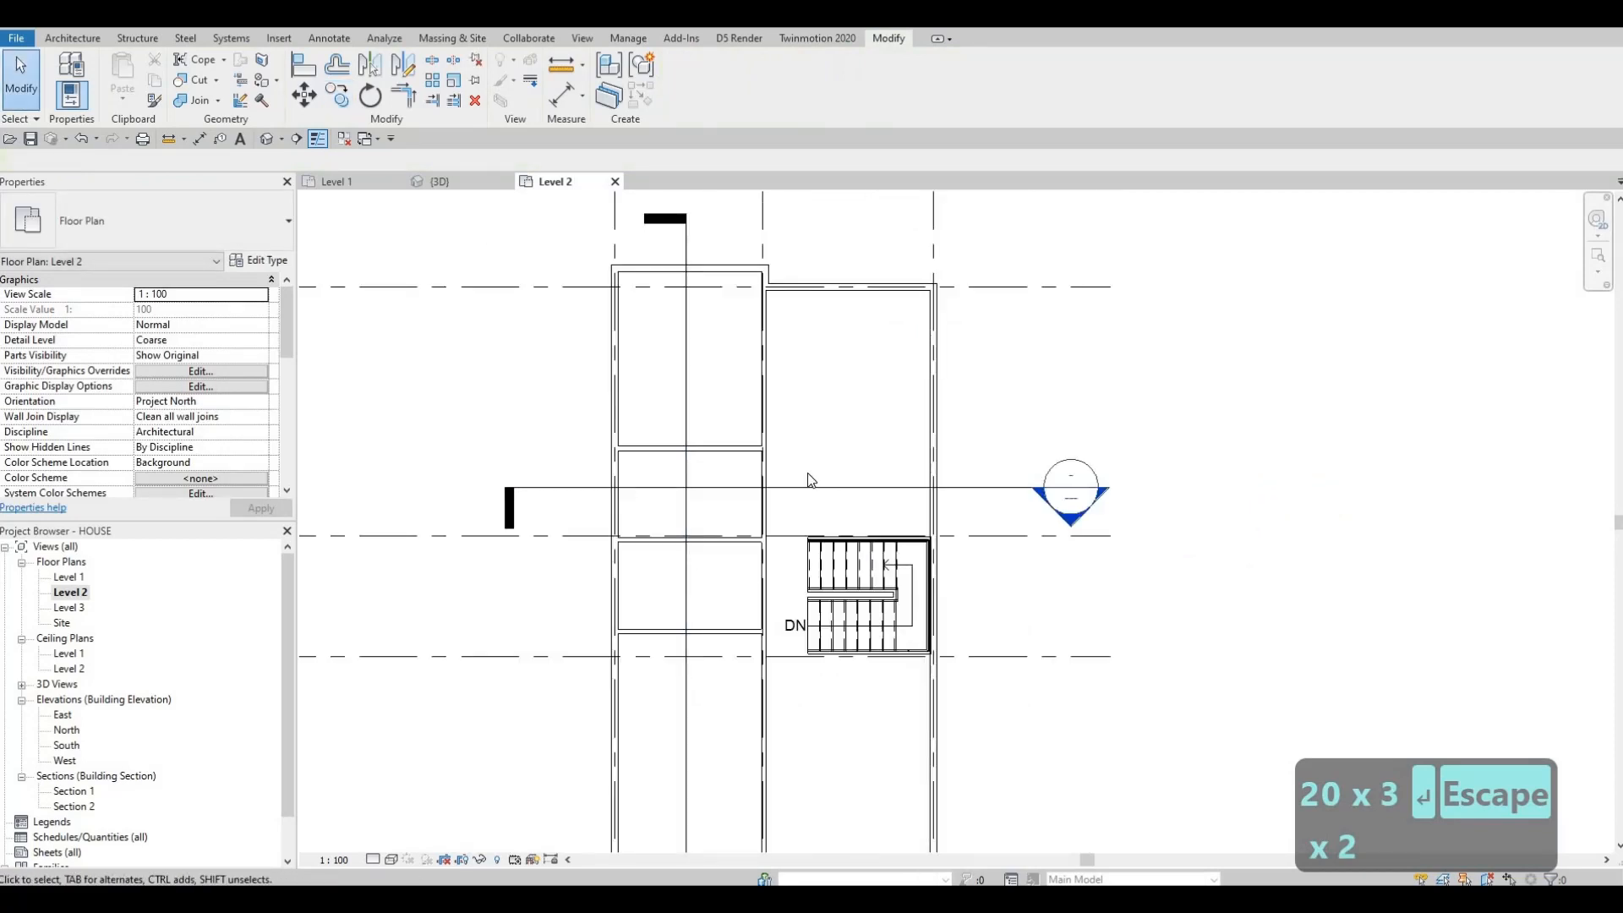
scroll(820, 528, "up", 4)
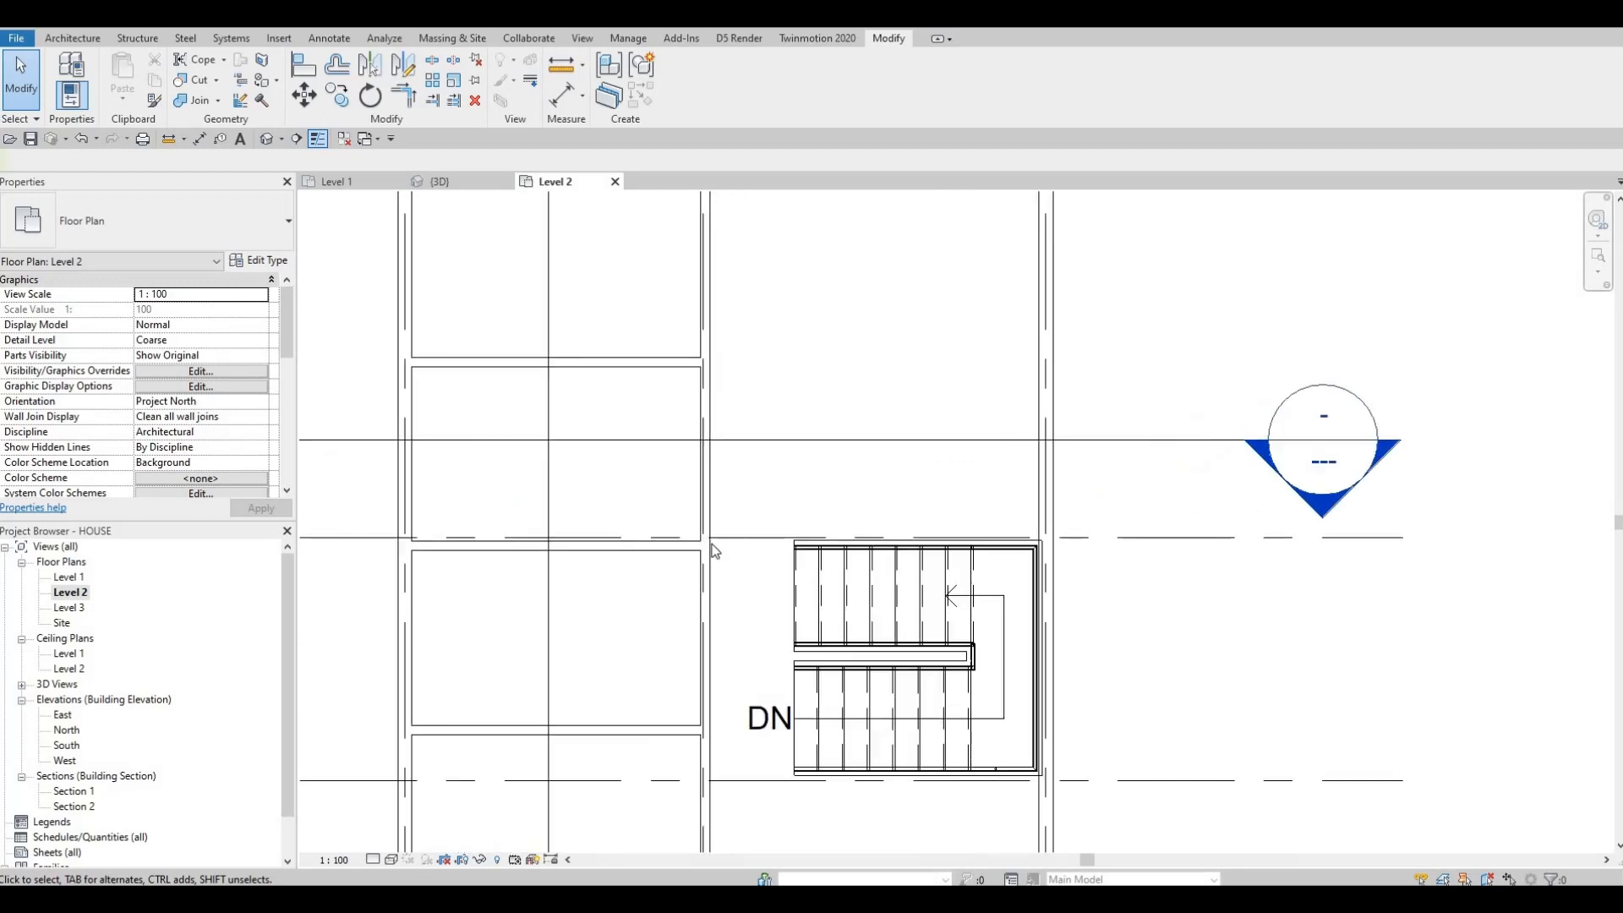
scroll(712, 551, "up", 3)
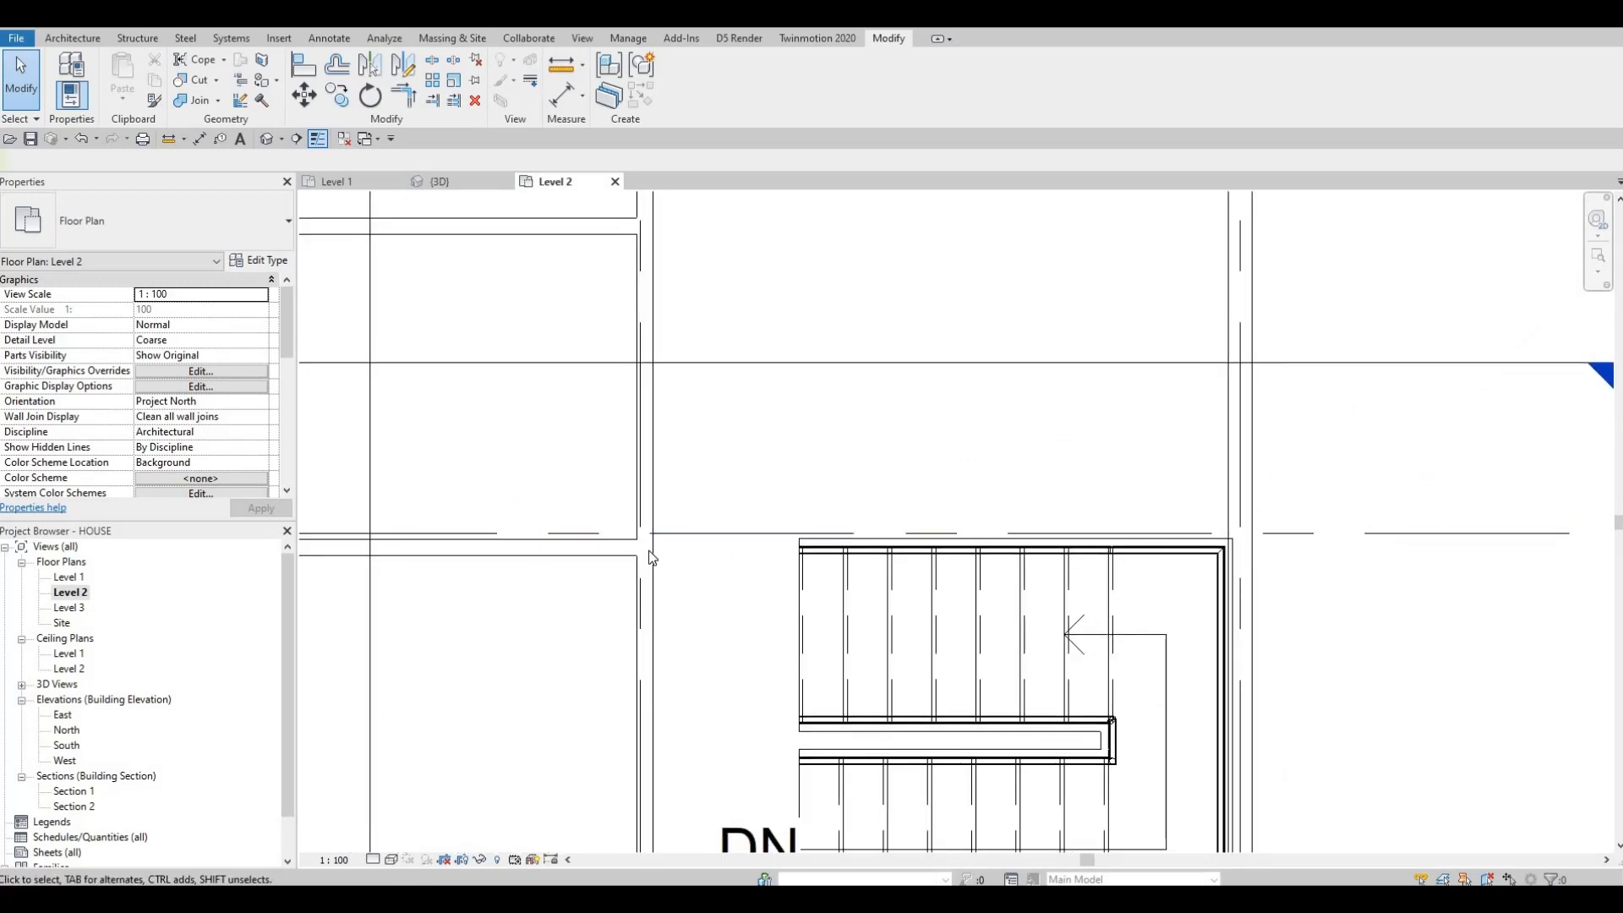
middle_click_drag(640, 556, 724, 501)
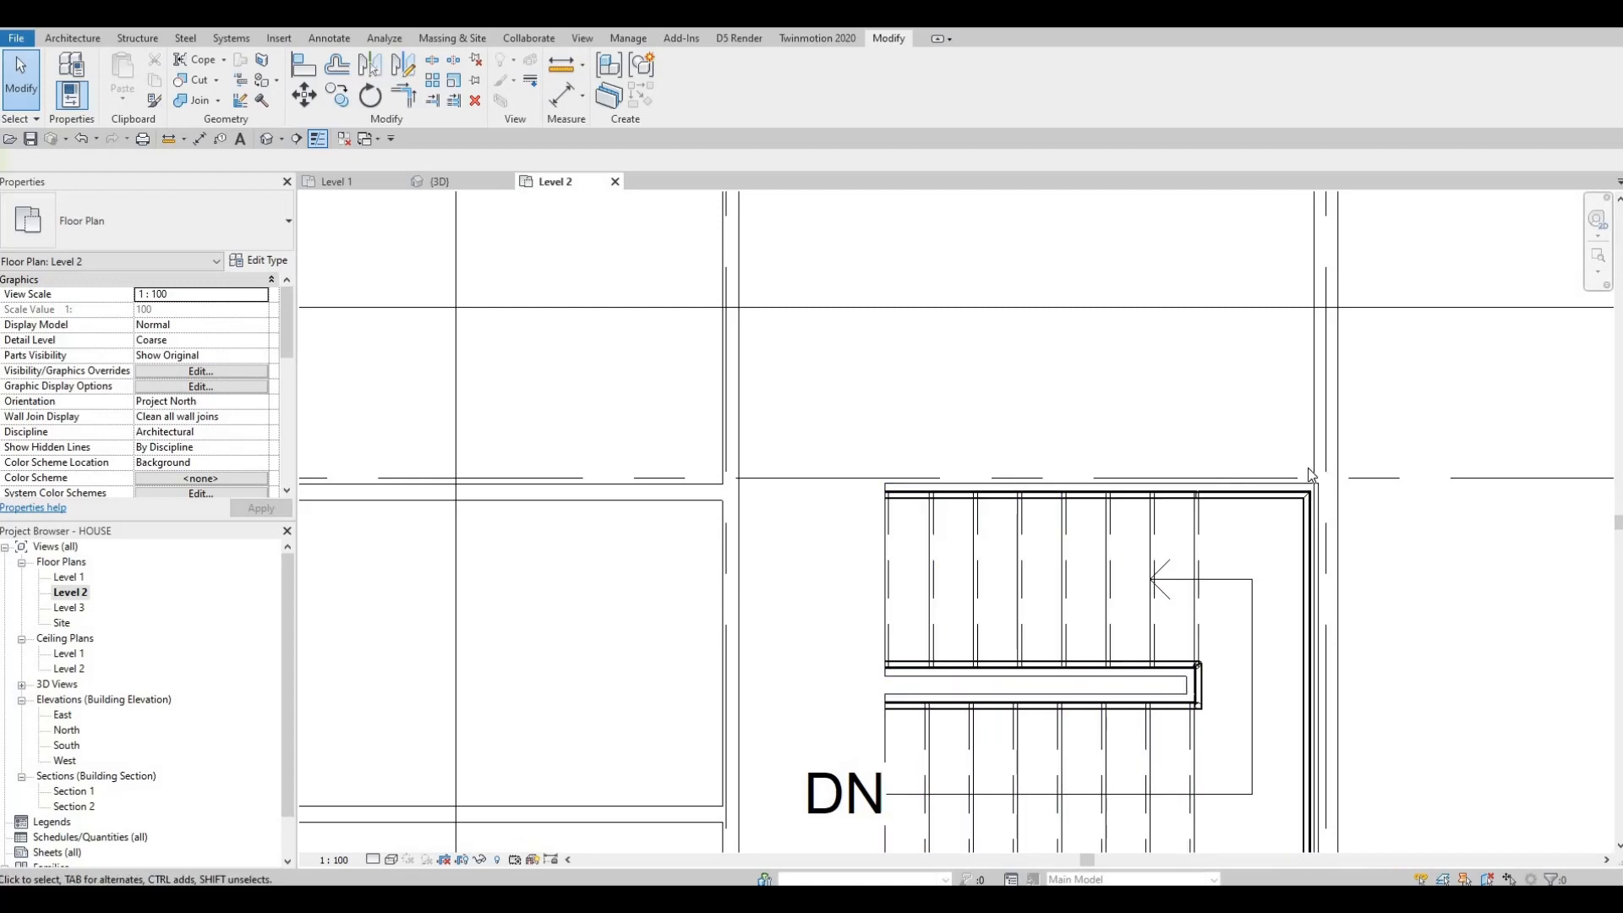
left_click(701, 494)
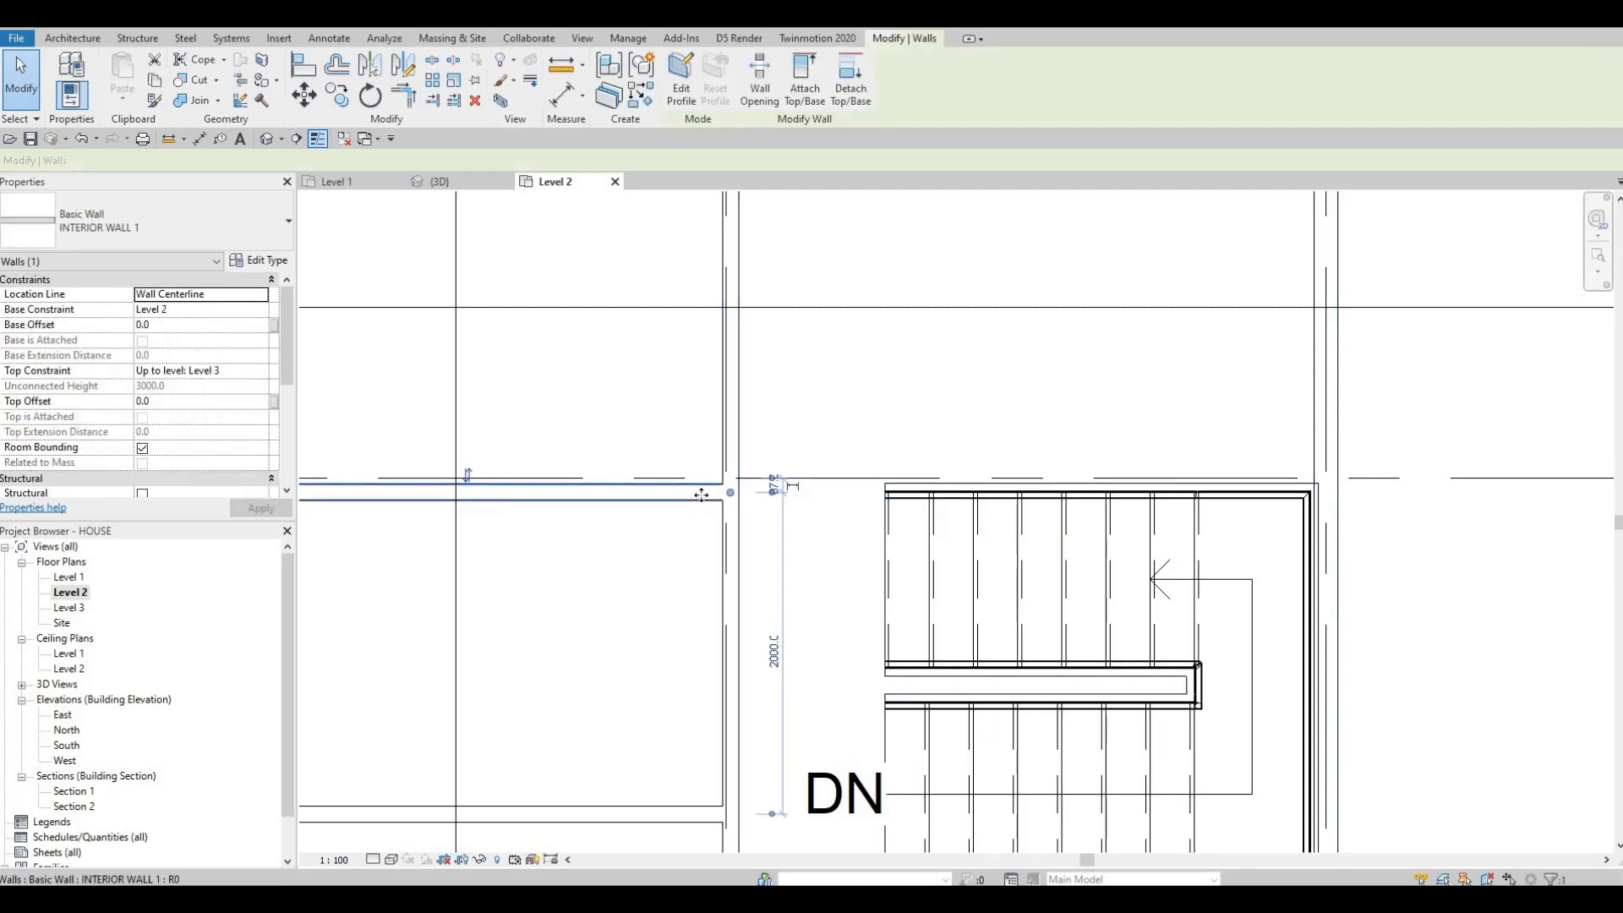
key("c")
key("s")
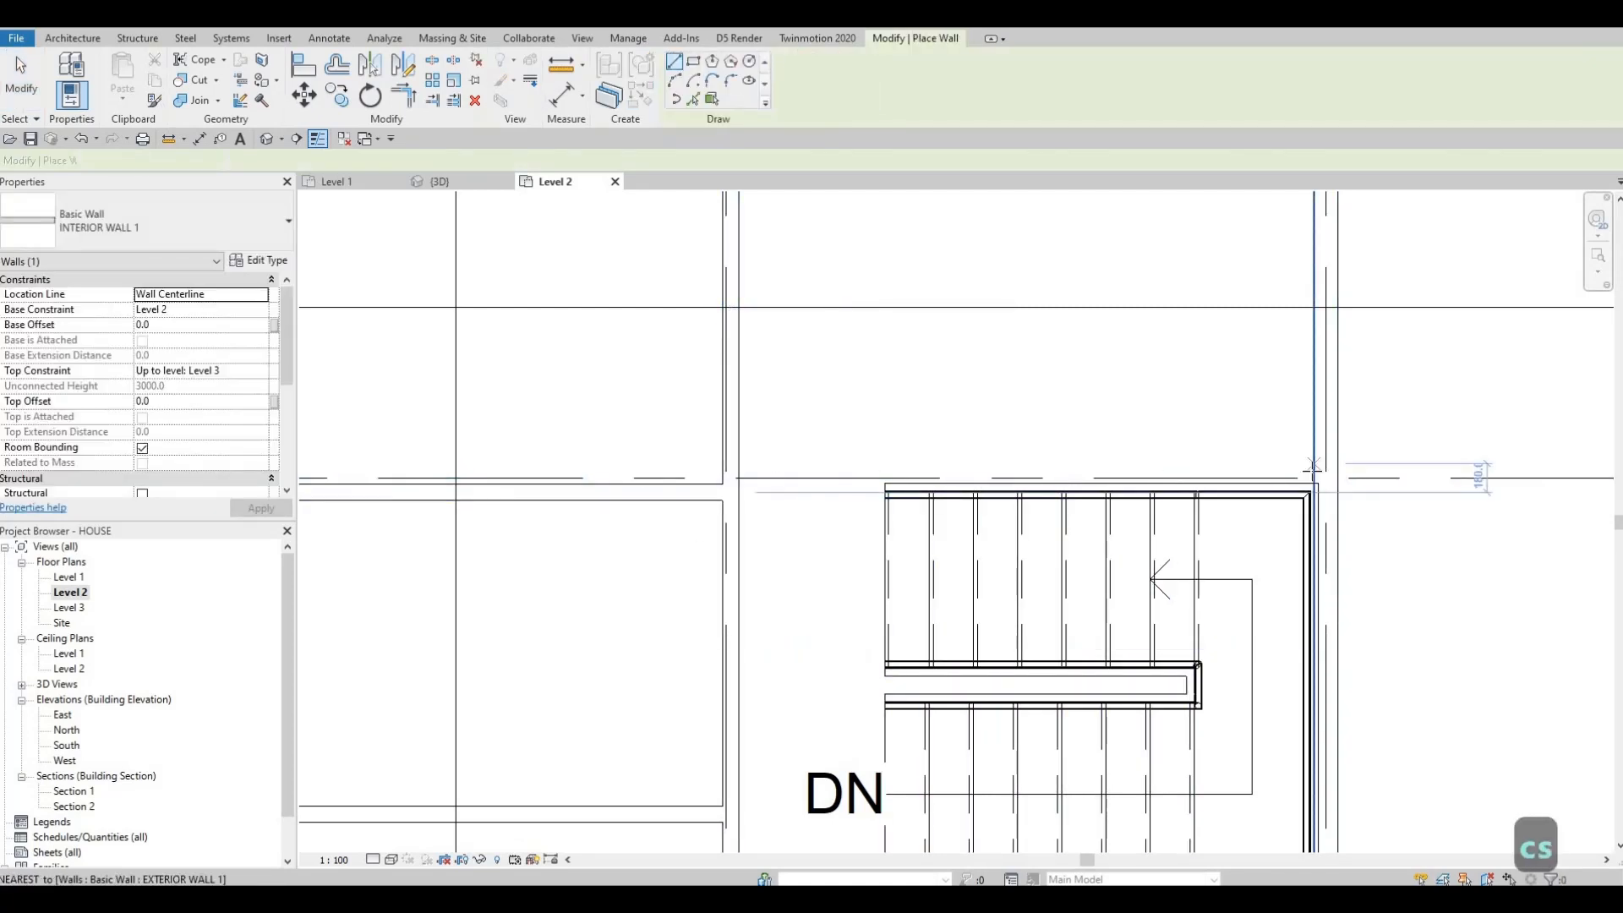
left_click(1314, 478)
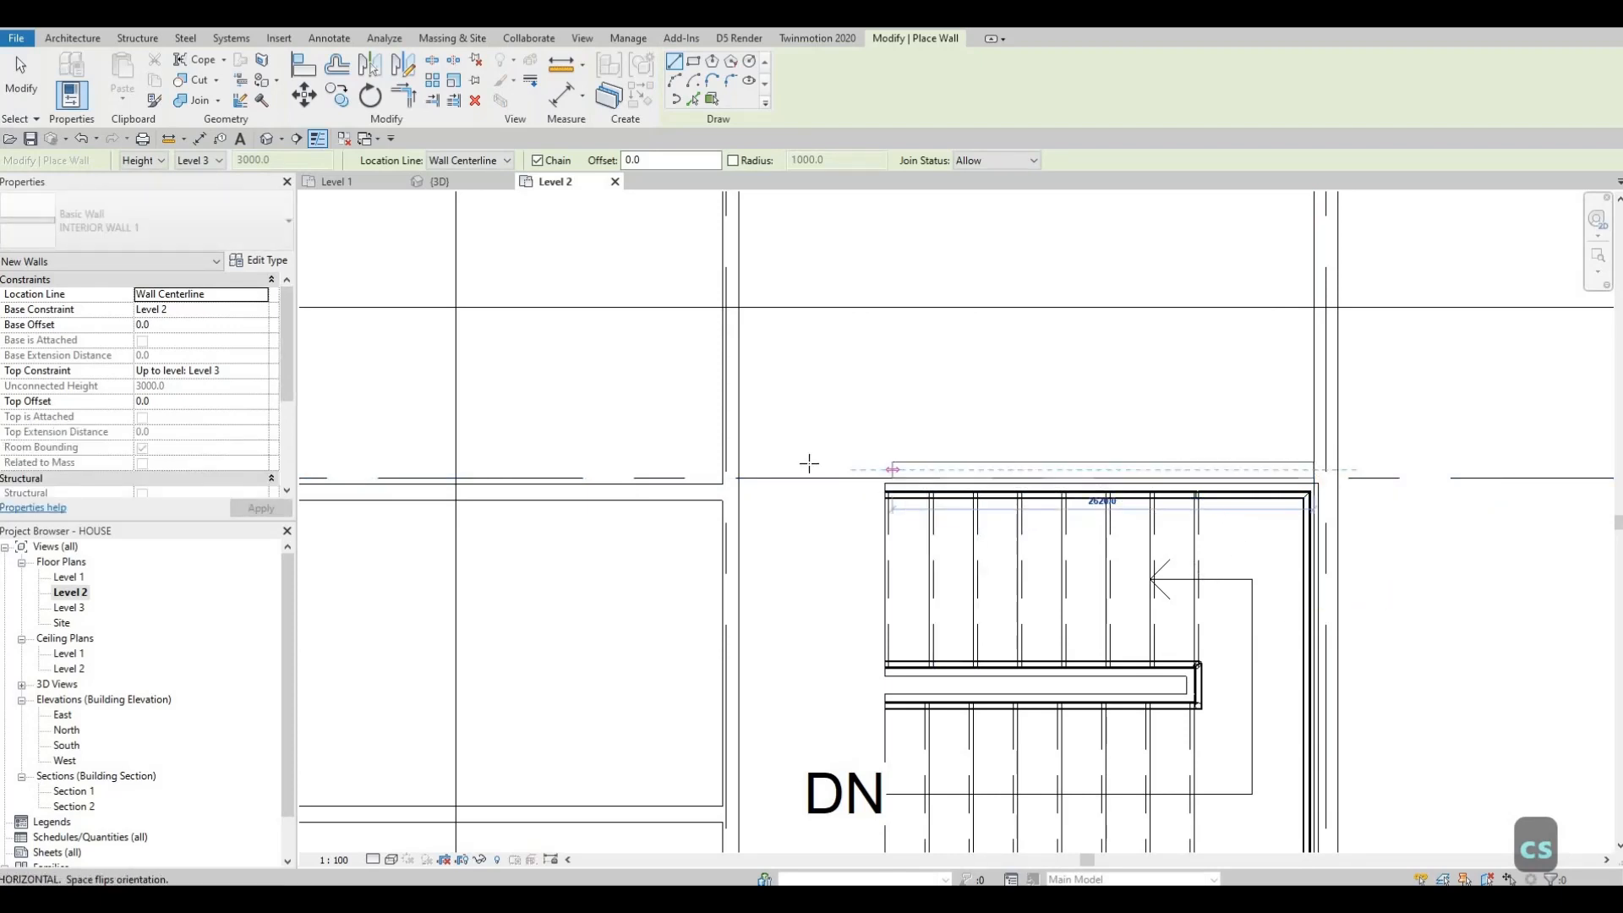
key("Escape")
key("Escape")
key("Escape")
scroll(1099, 490, "up", 4)
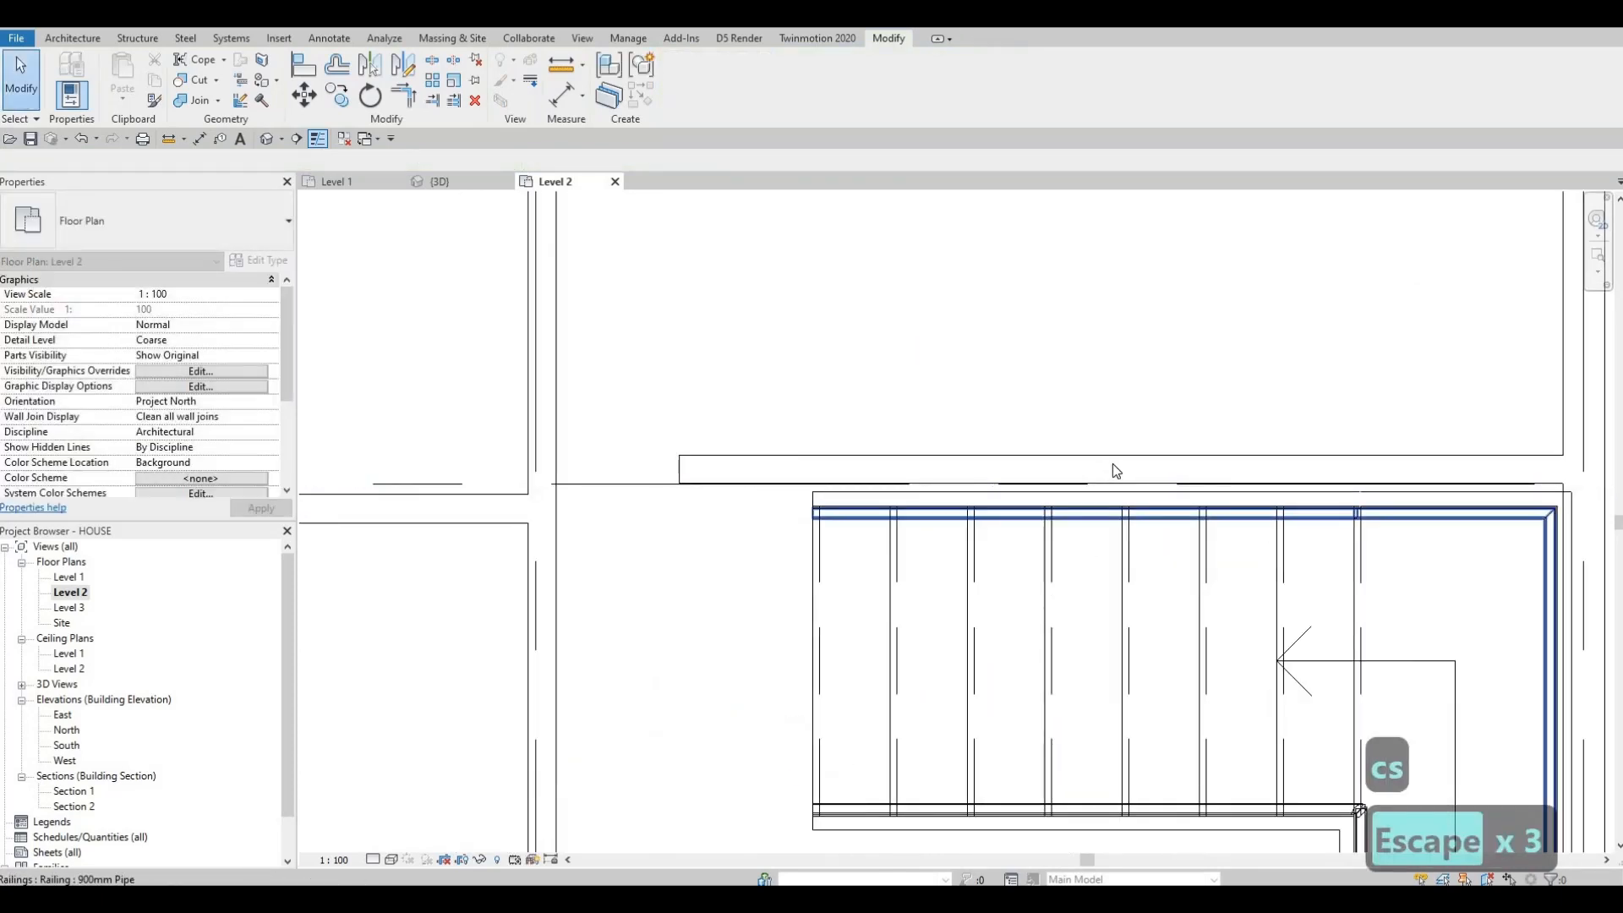
key("a")
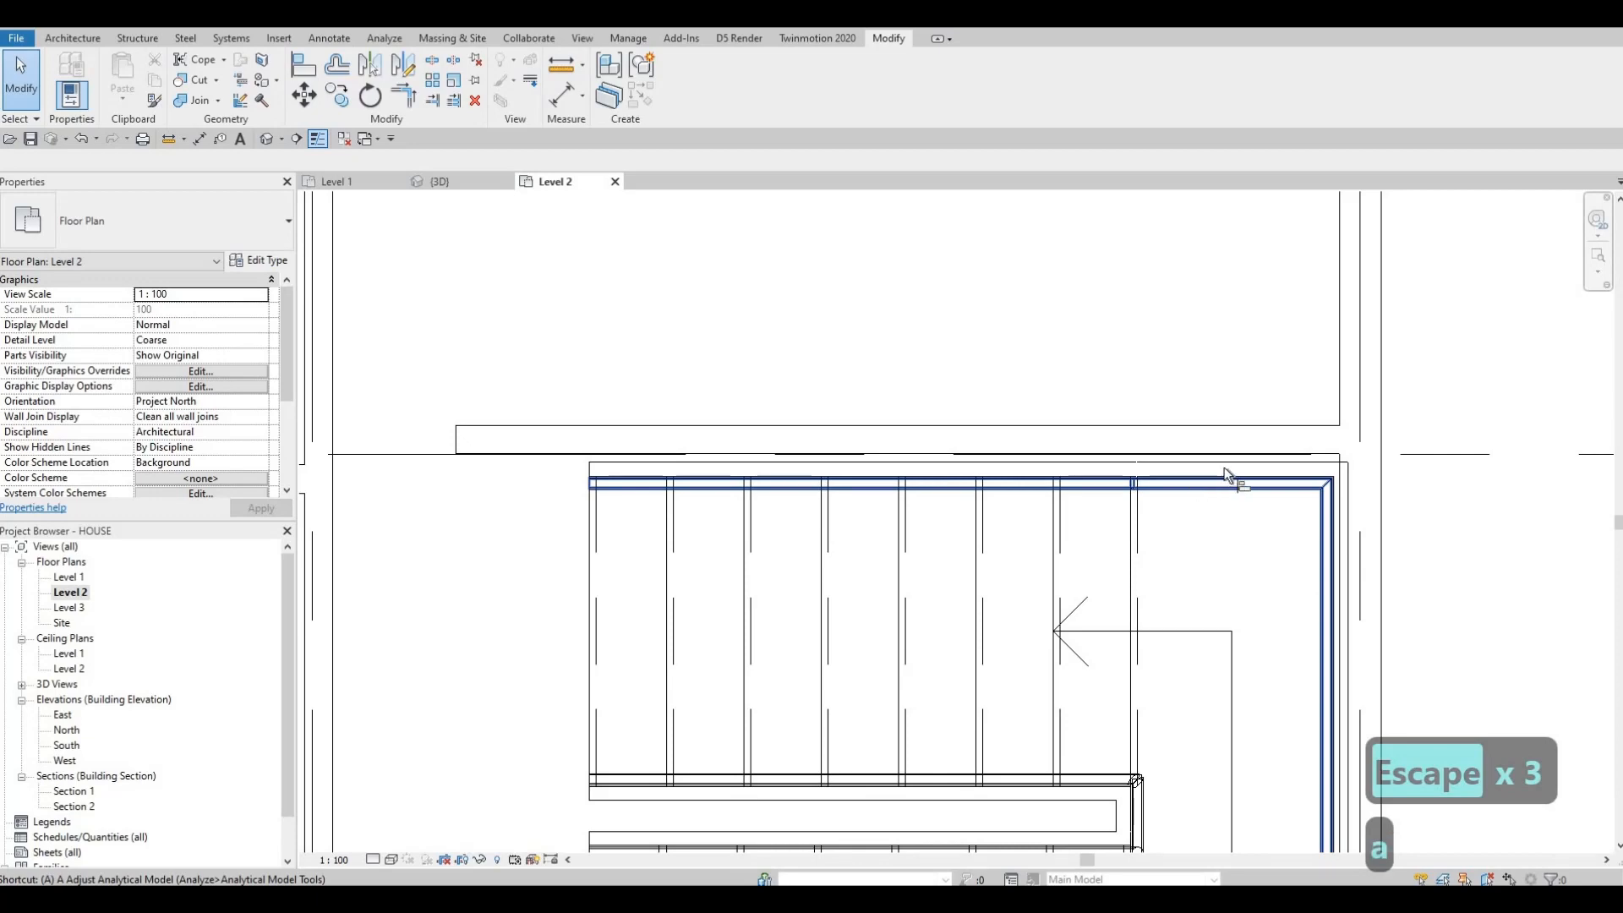
key("l")
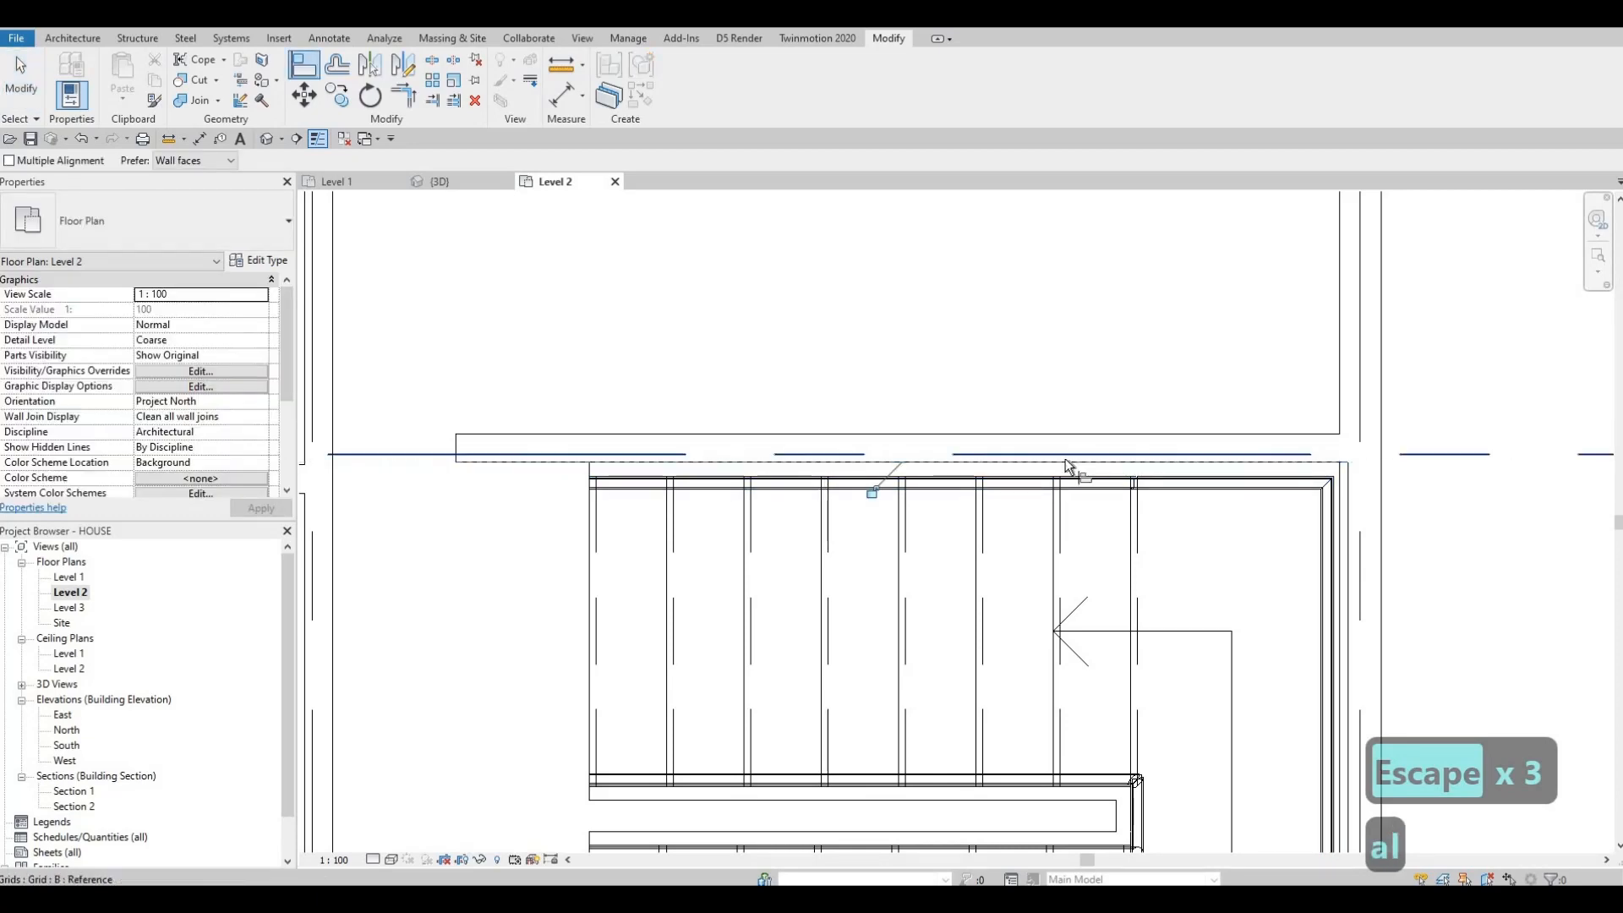
scroll(998, 456, "down", 2)
key("Escape")
key("Escape")
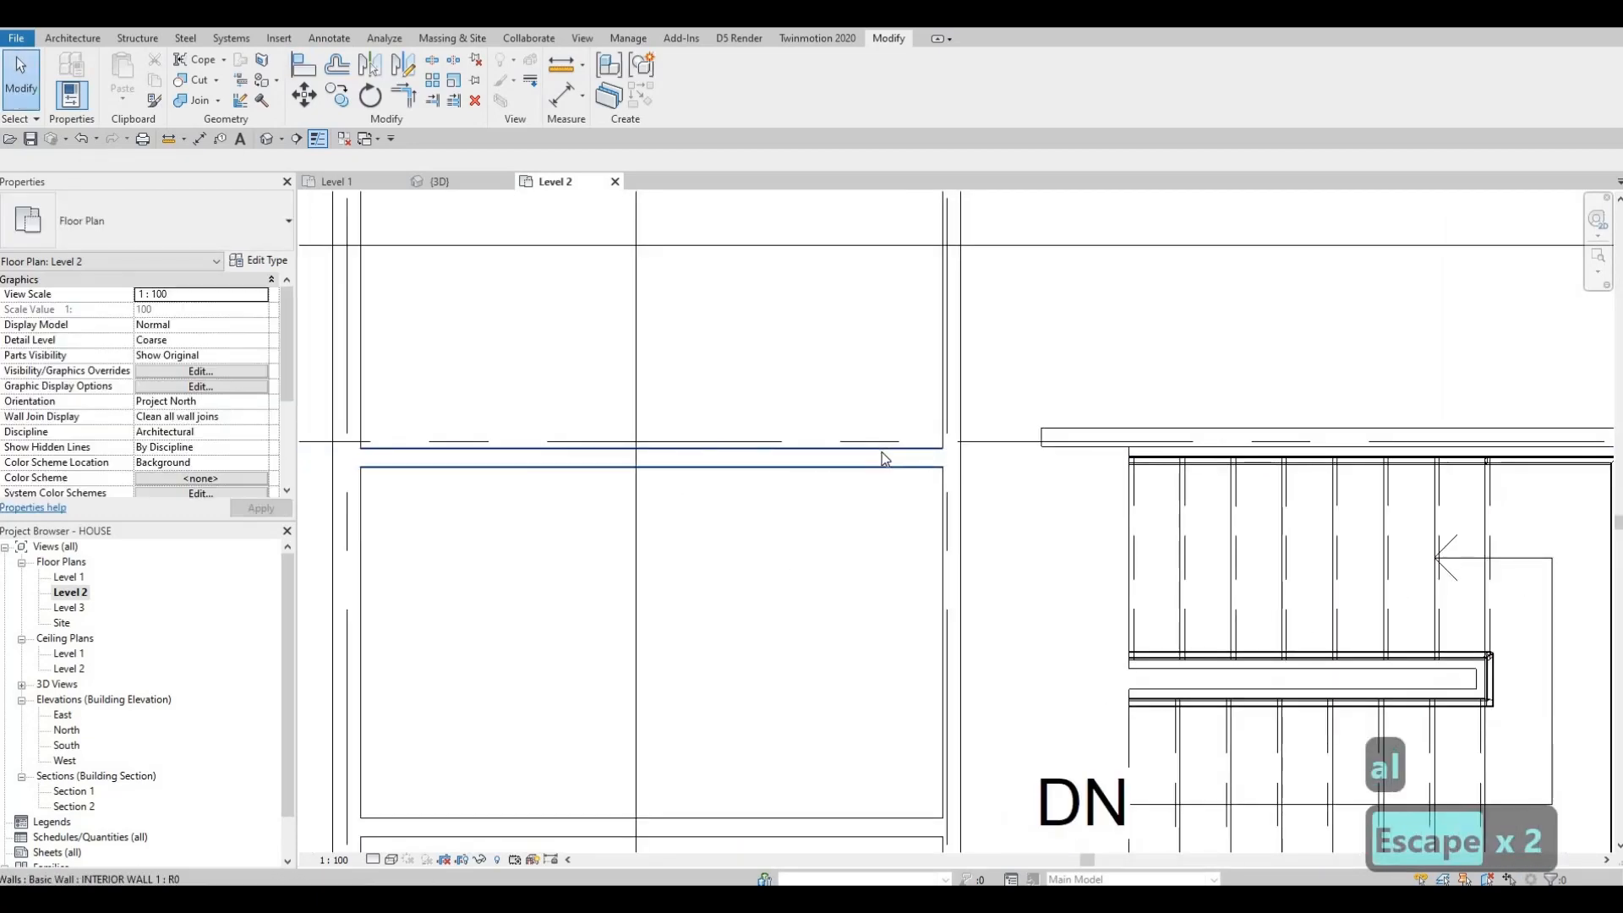
left_click(888, 461)
key("Escape")
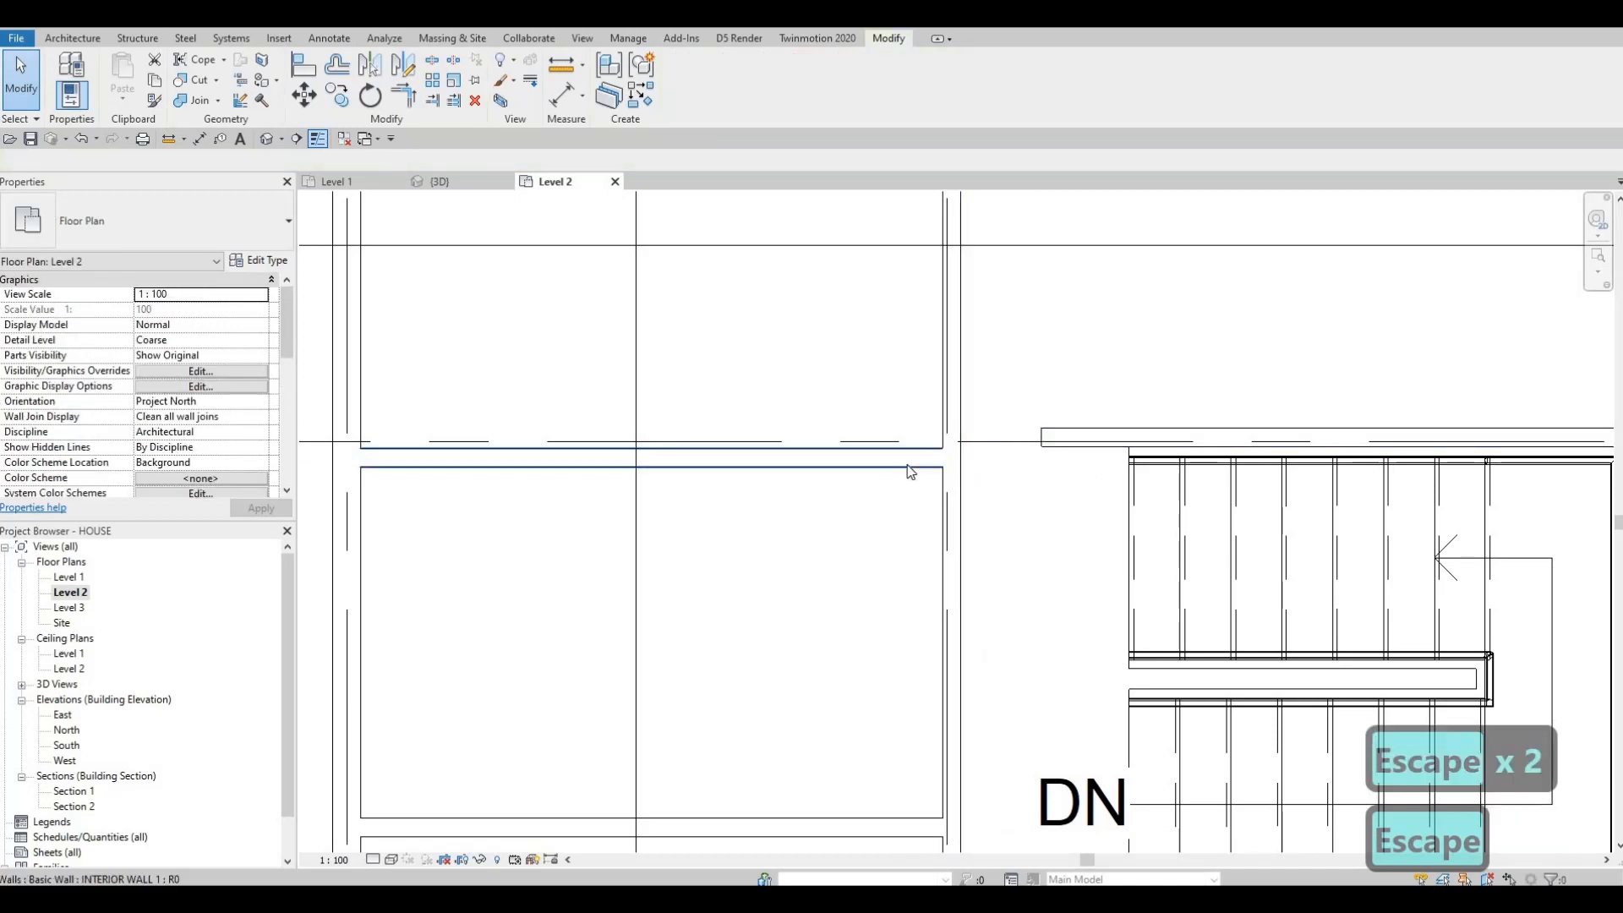
key("a")
key("l")
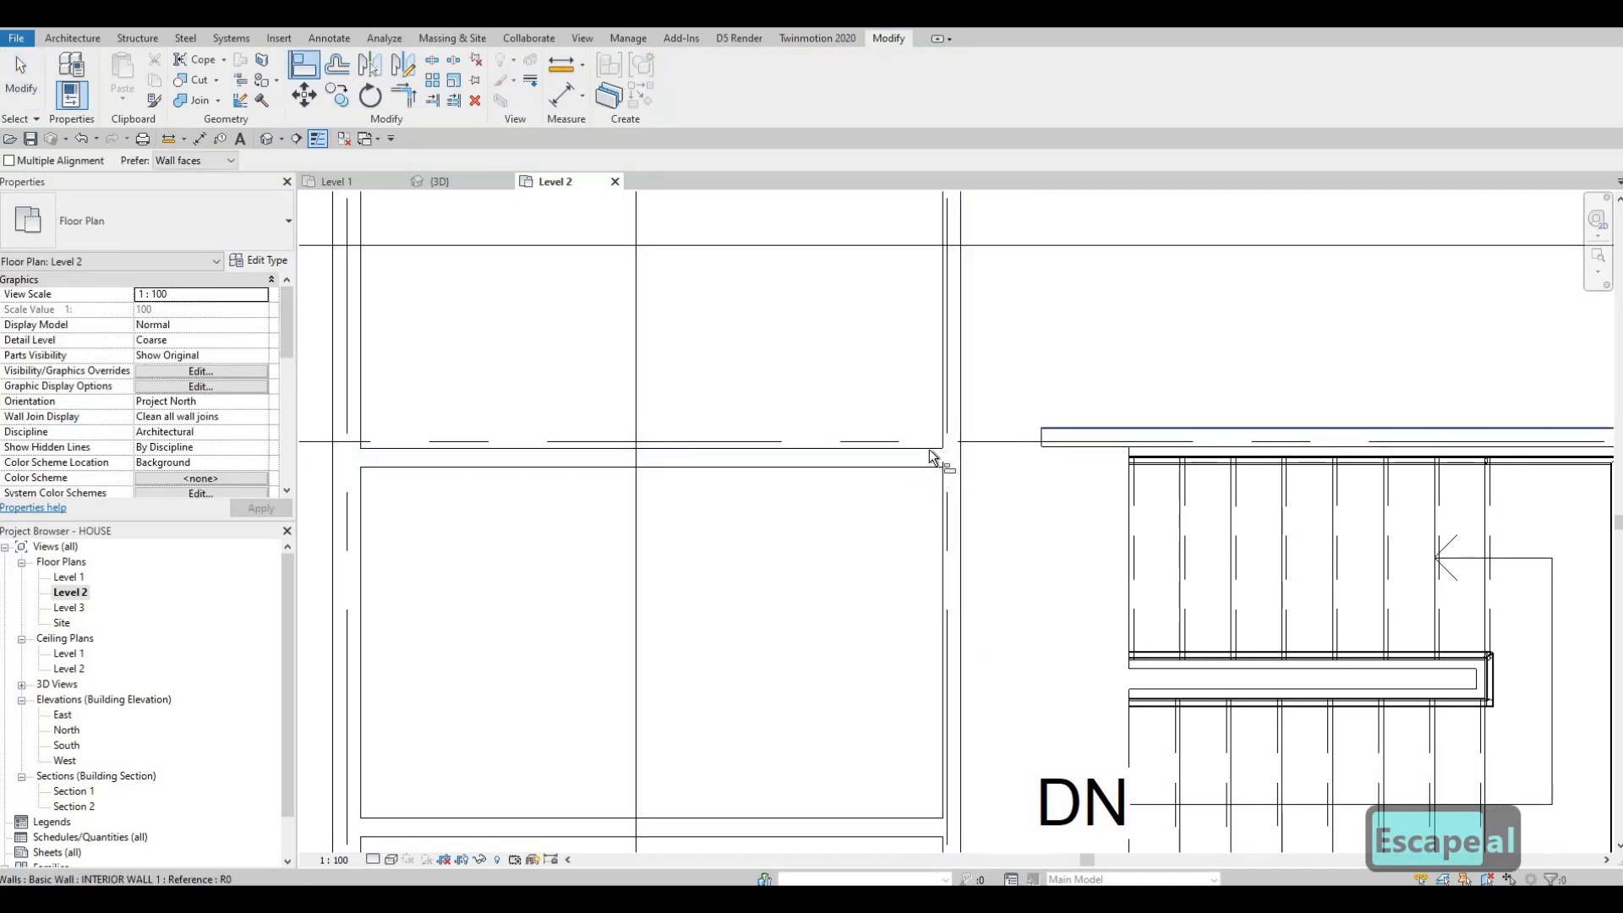
key("Escape")
key("Escape")
key("Escape")
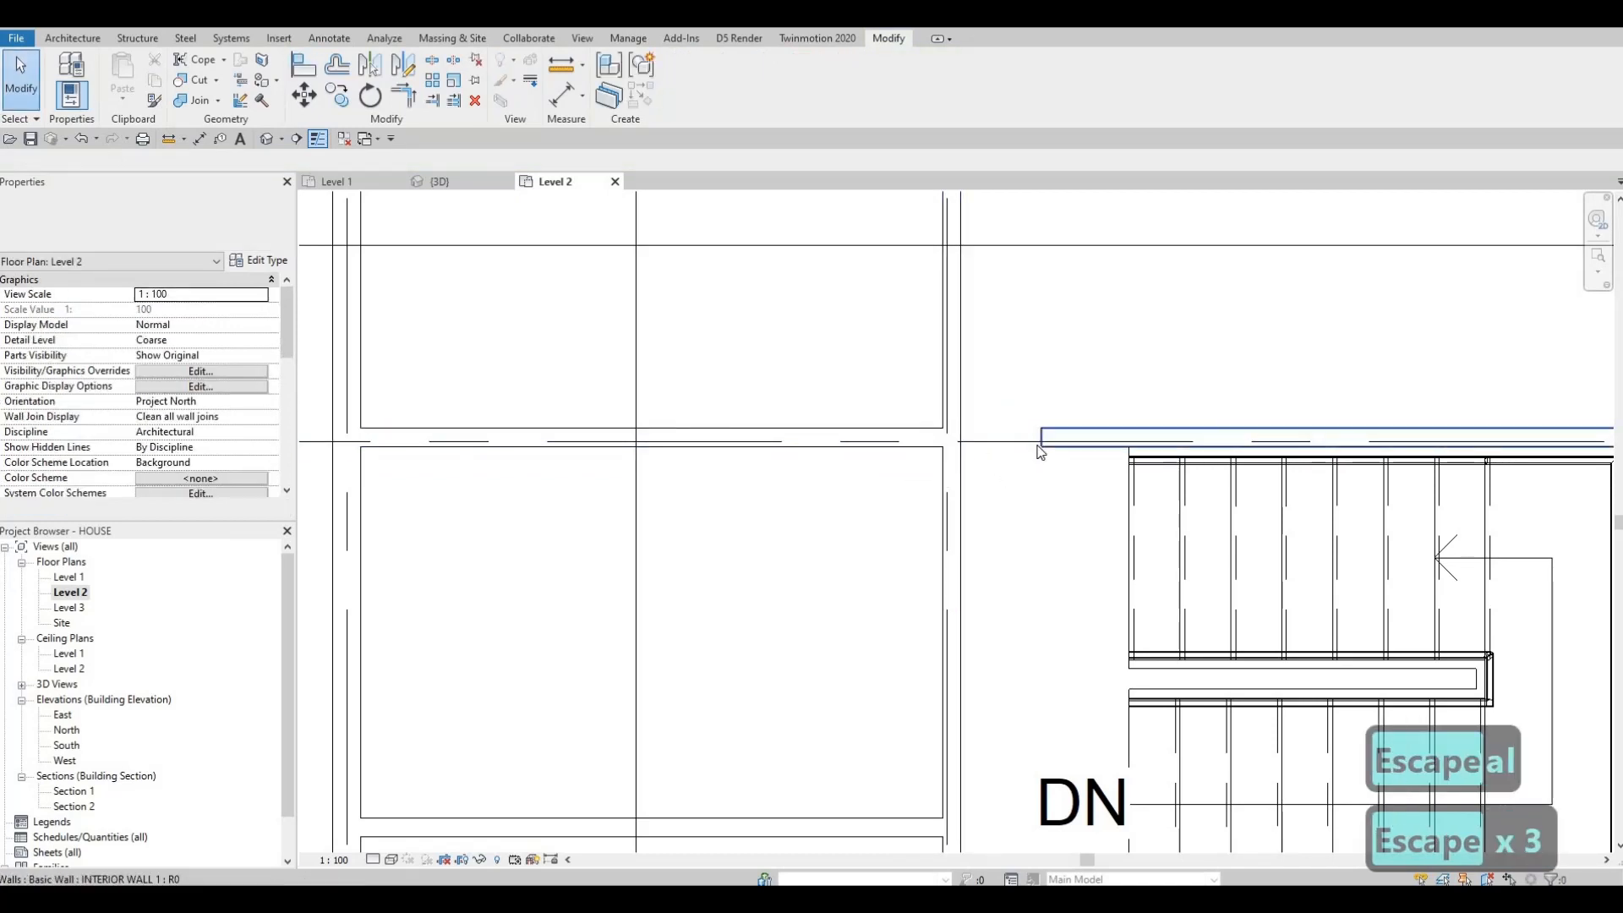
Step: Extend the wall above the stairwell leftward to meet the end of the interior wall
left_click(1042, 436)
left_click_drag(1012, 436, 951, 437)
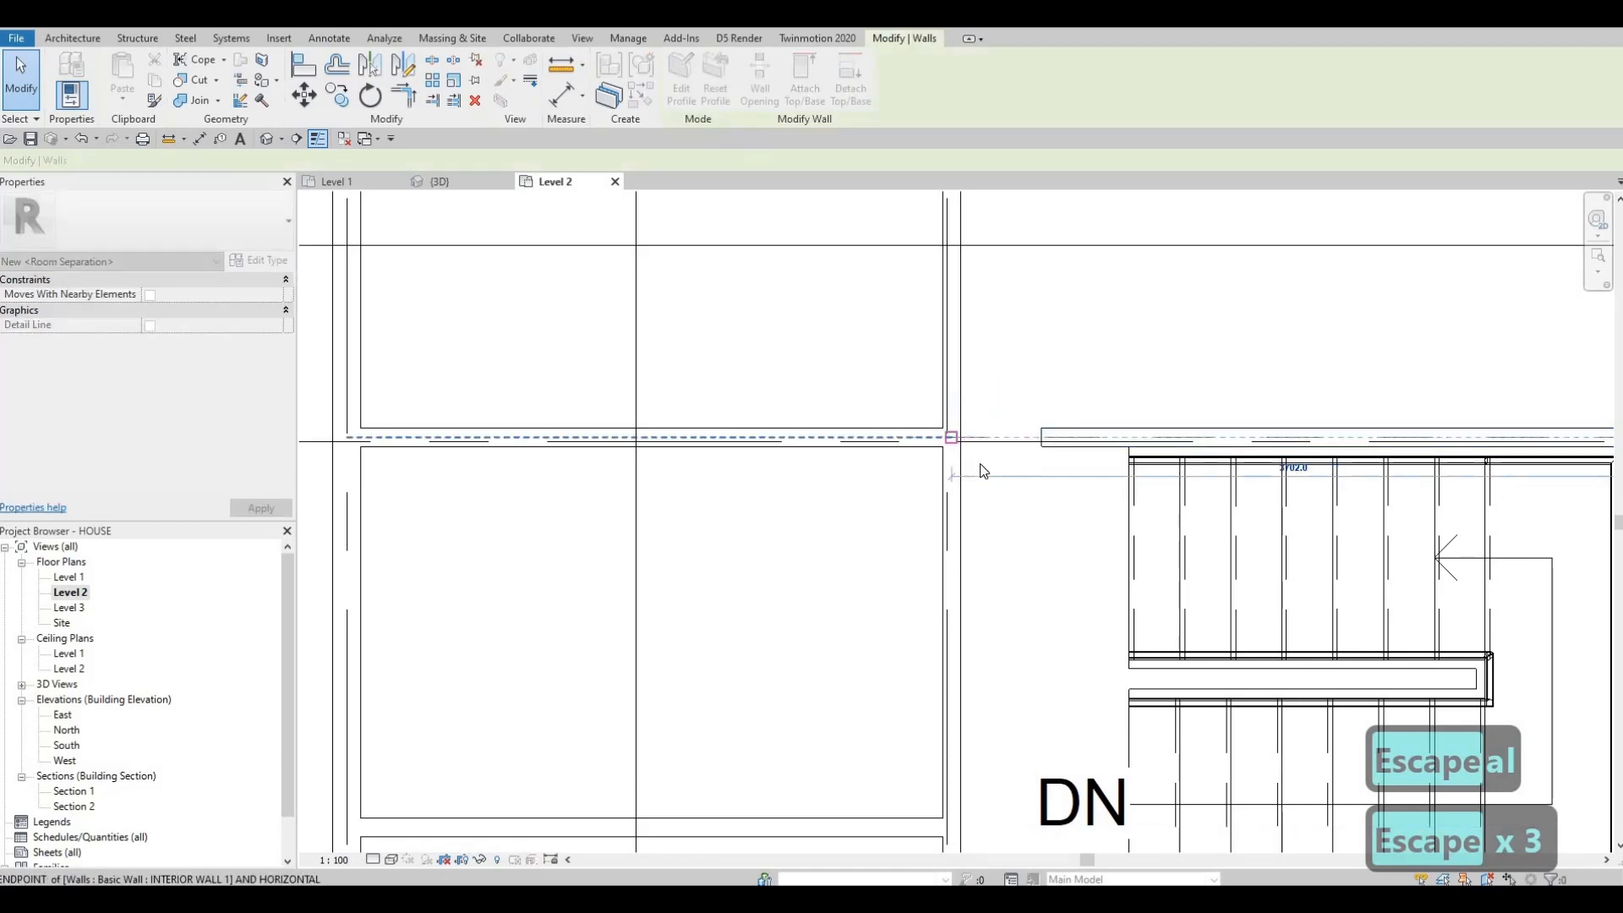
scroll(880, 438, "down", 5)
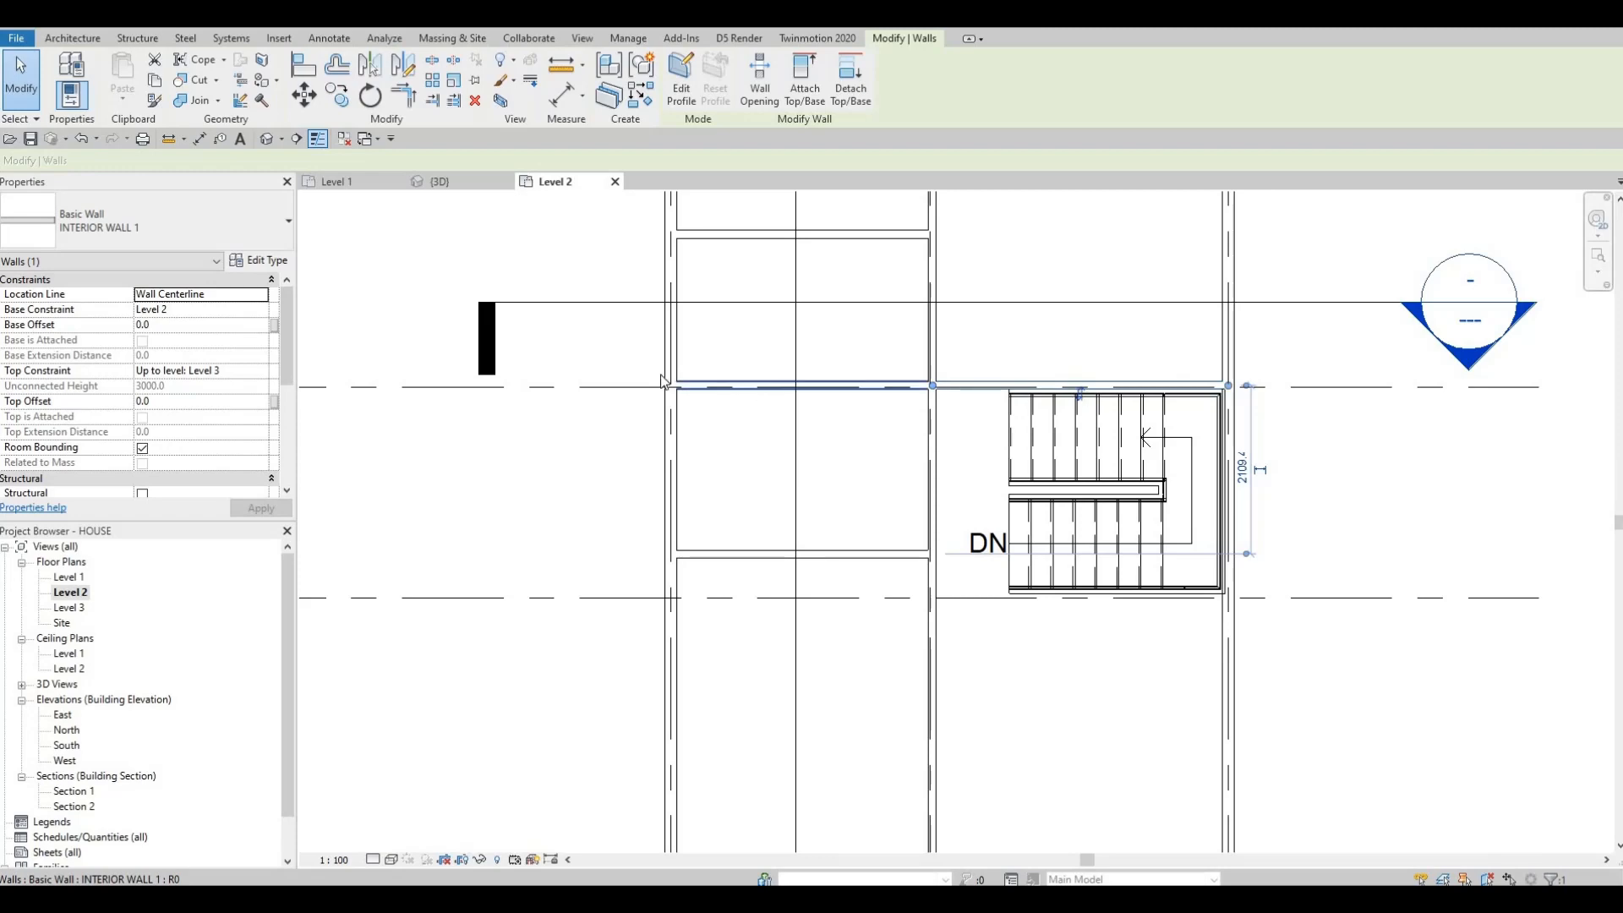
key("Escape")
Step: Examine the Level 2 floor plan layout around and below the stairwell
middle_click_drag(865, 365, 845, 505)
scroll(843, 504, "down", 1)
scroll(852, 402, "up", 1)
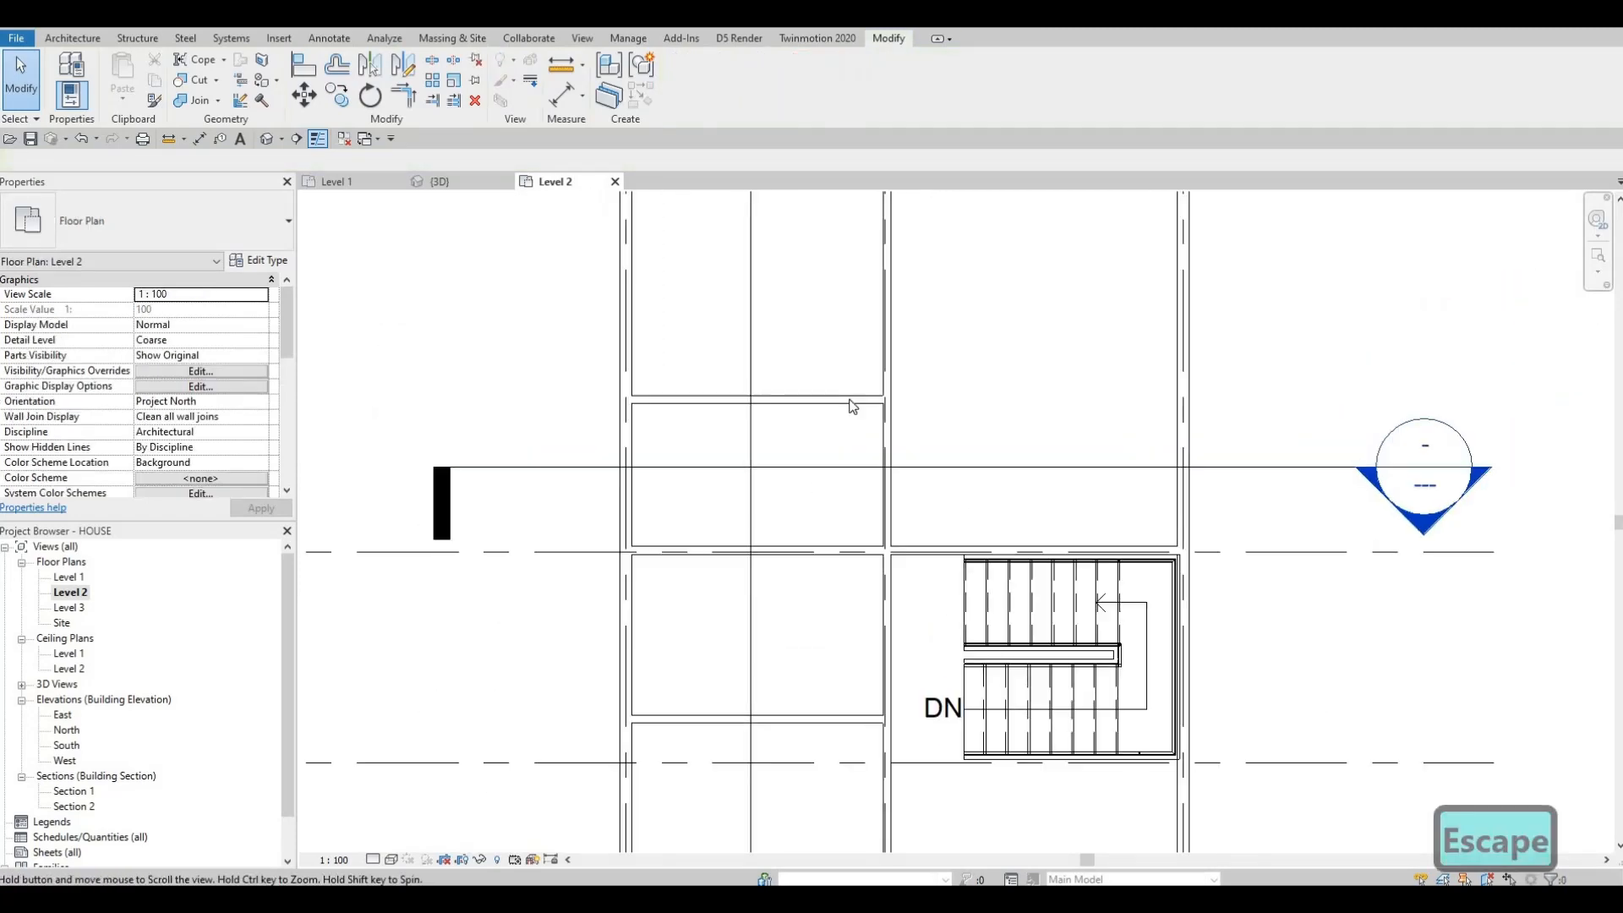
scroll(847, 473, "down", 3)
mouse_move(851, 404)
middle_mouse_down()
mouse_move(847, 483)
mouse_move(788, 496)
mouse_move(845, 442)
mouse_move(834, 377)
middle_mouse_up()
scroll(848, 439, "down", 1)
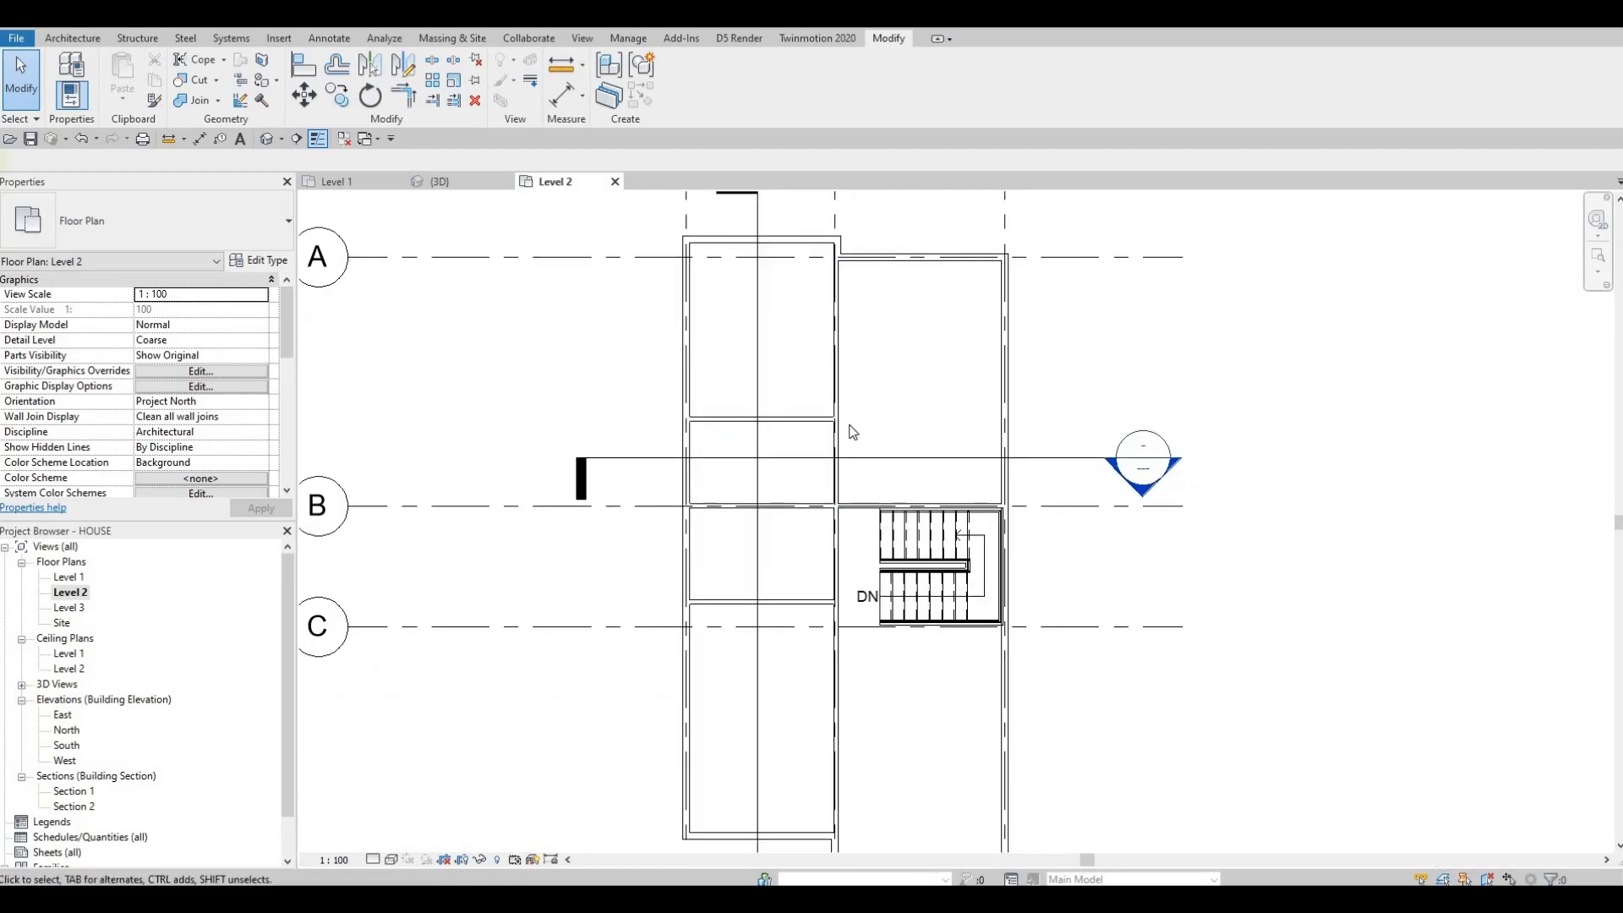
scroll(874, 249, "down", 2)
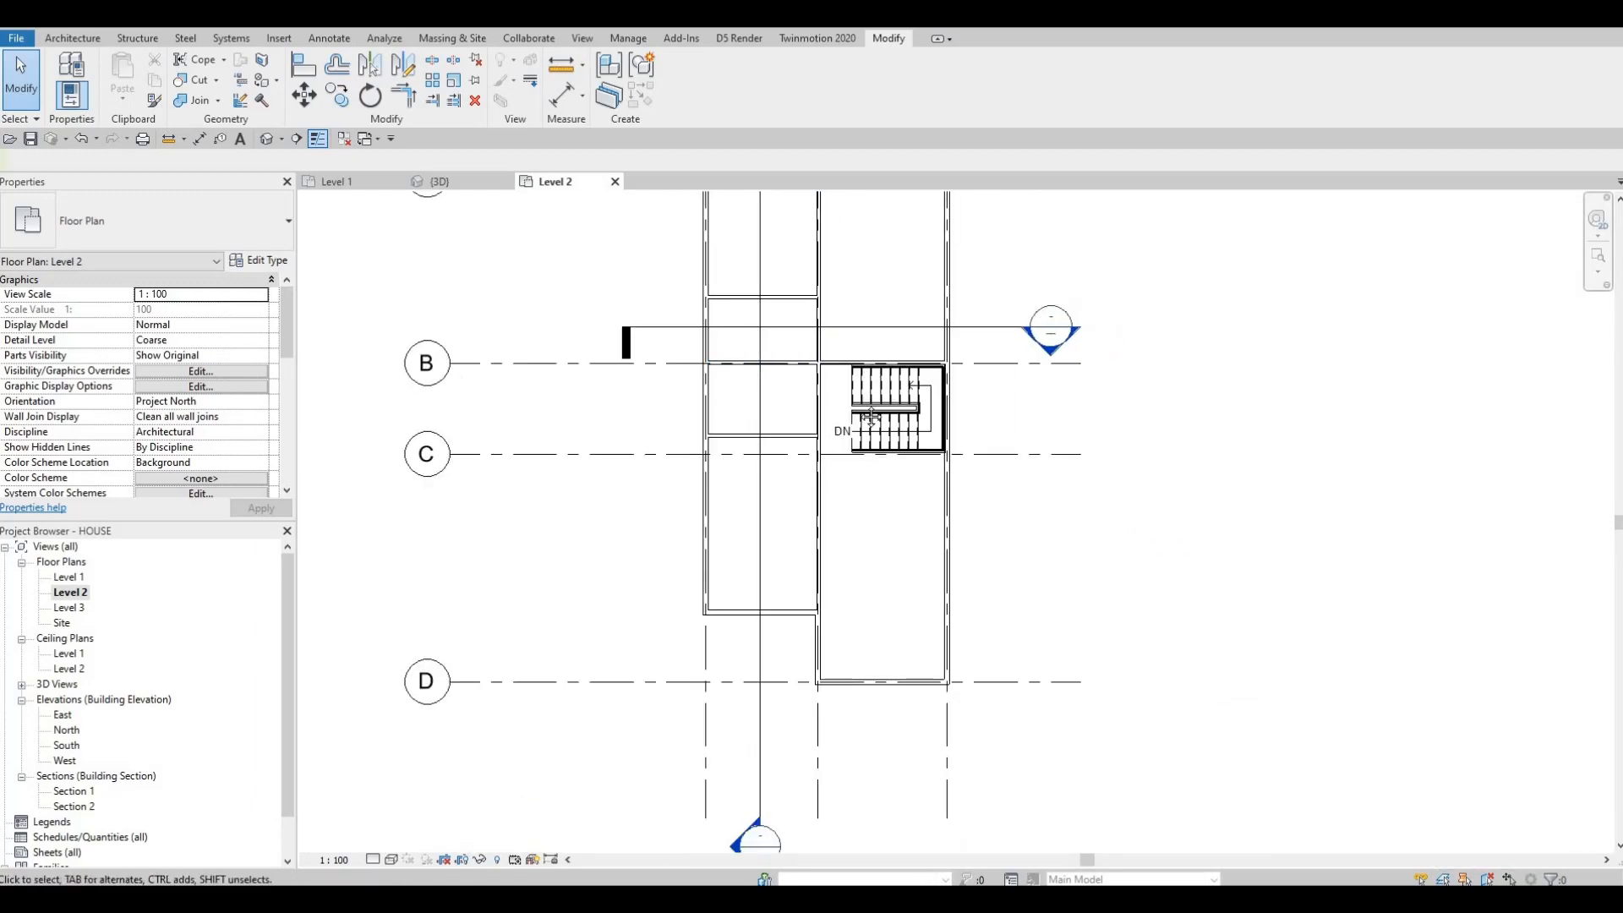
middle_click_drag(871, 415, 871, 521)
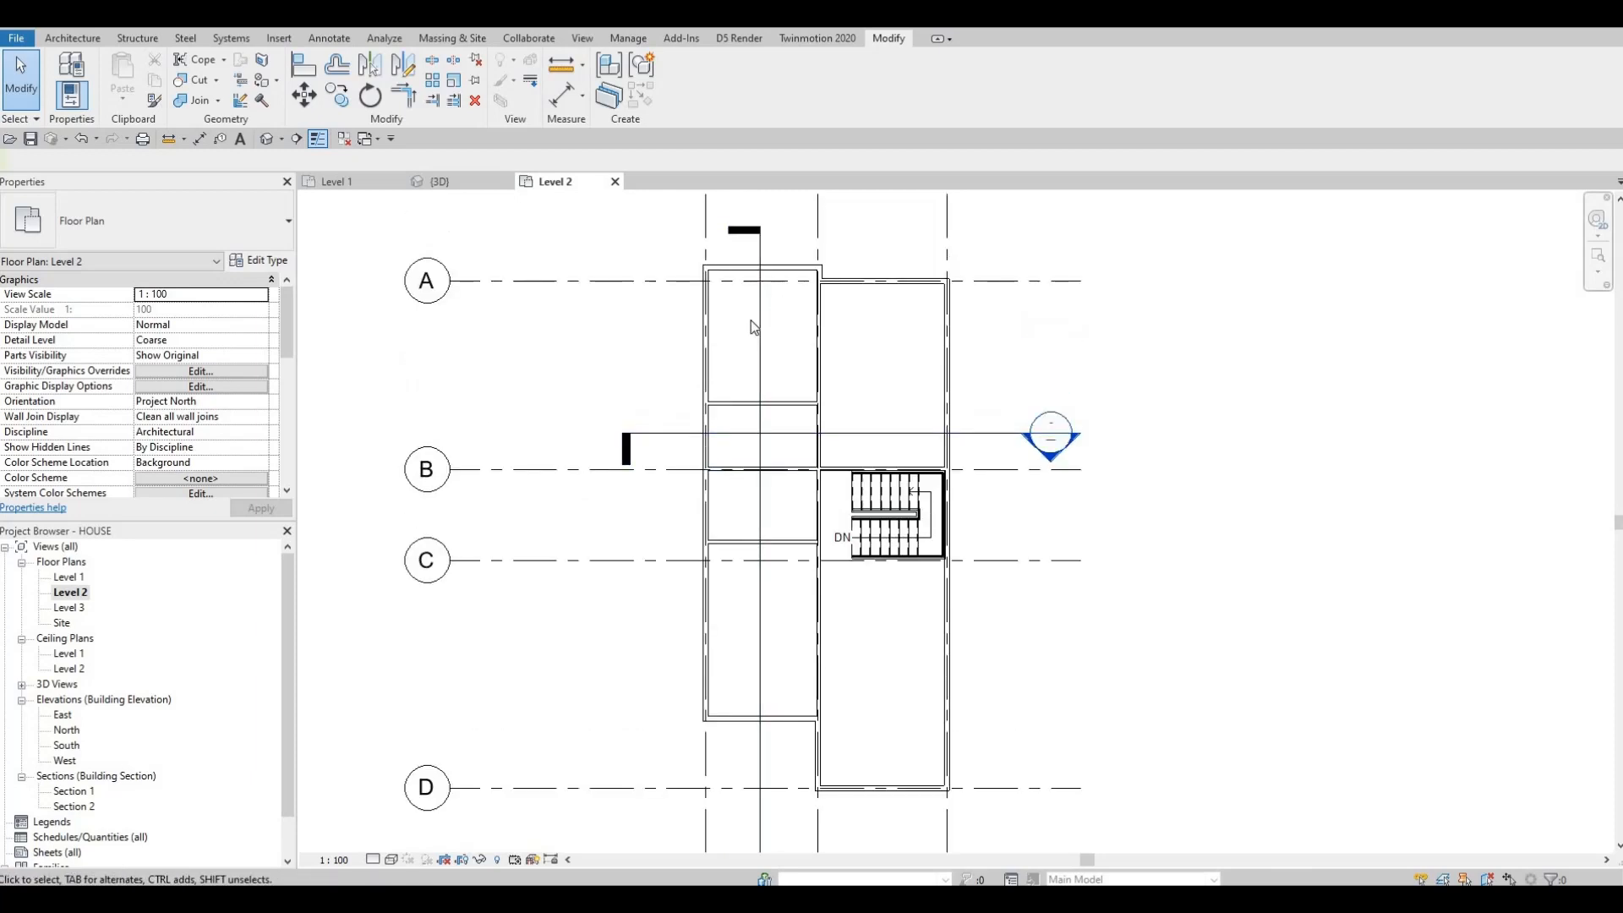
middle_click_drag(759, 334, 761, 384)
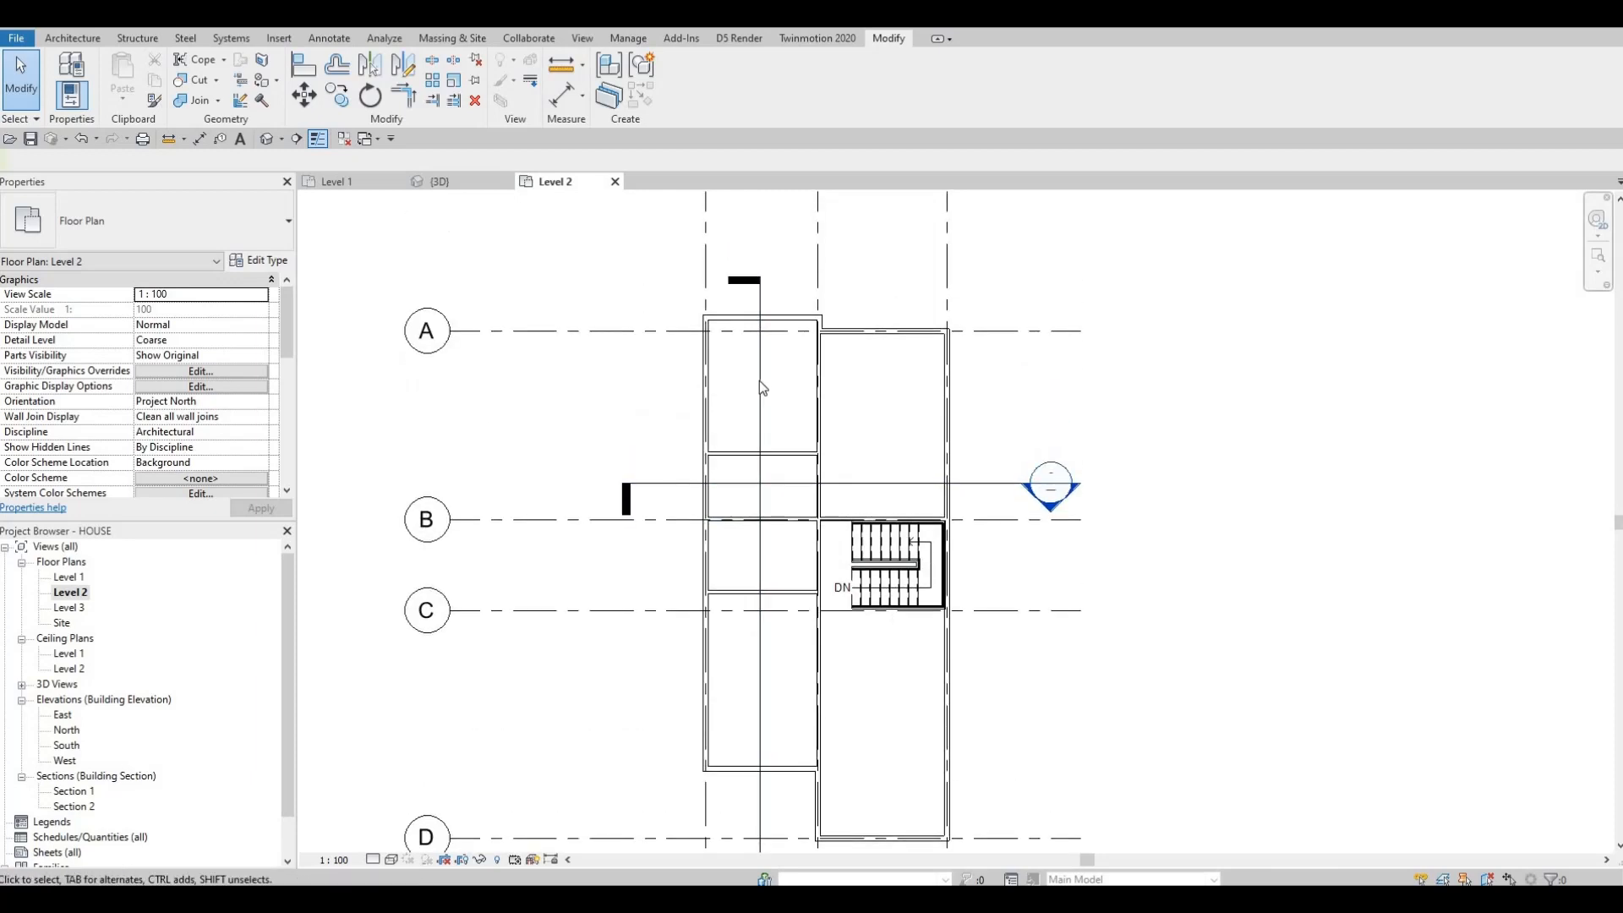
middle_click_drag(791, 479, 789, 420)
middle_click_drag(776, 516, 778, 394)
scroll(784, 392, "up", 1)
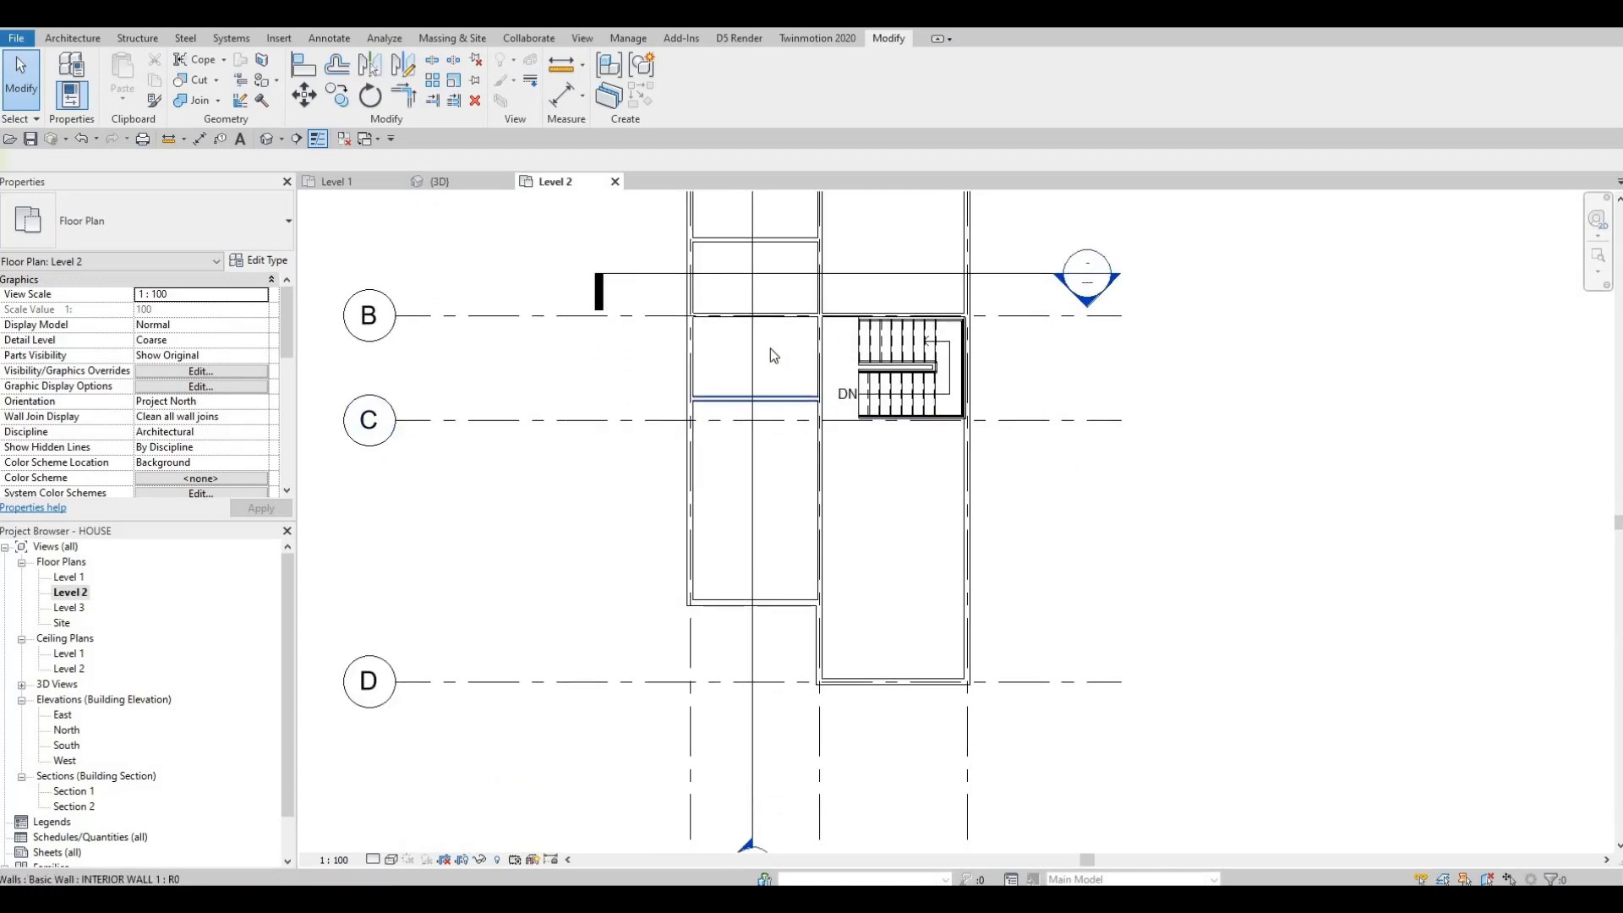
scroll(765, 353, "up", 1)
middle_click_drag(728, 366, 634, 223)
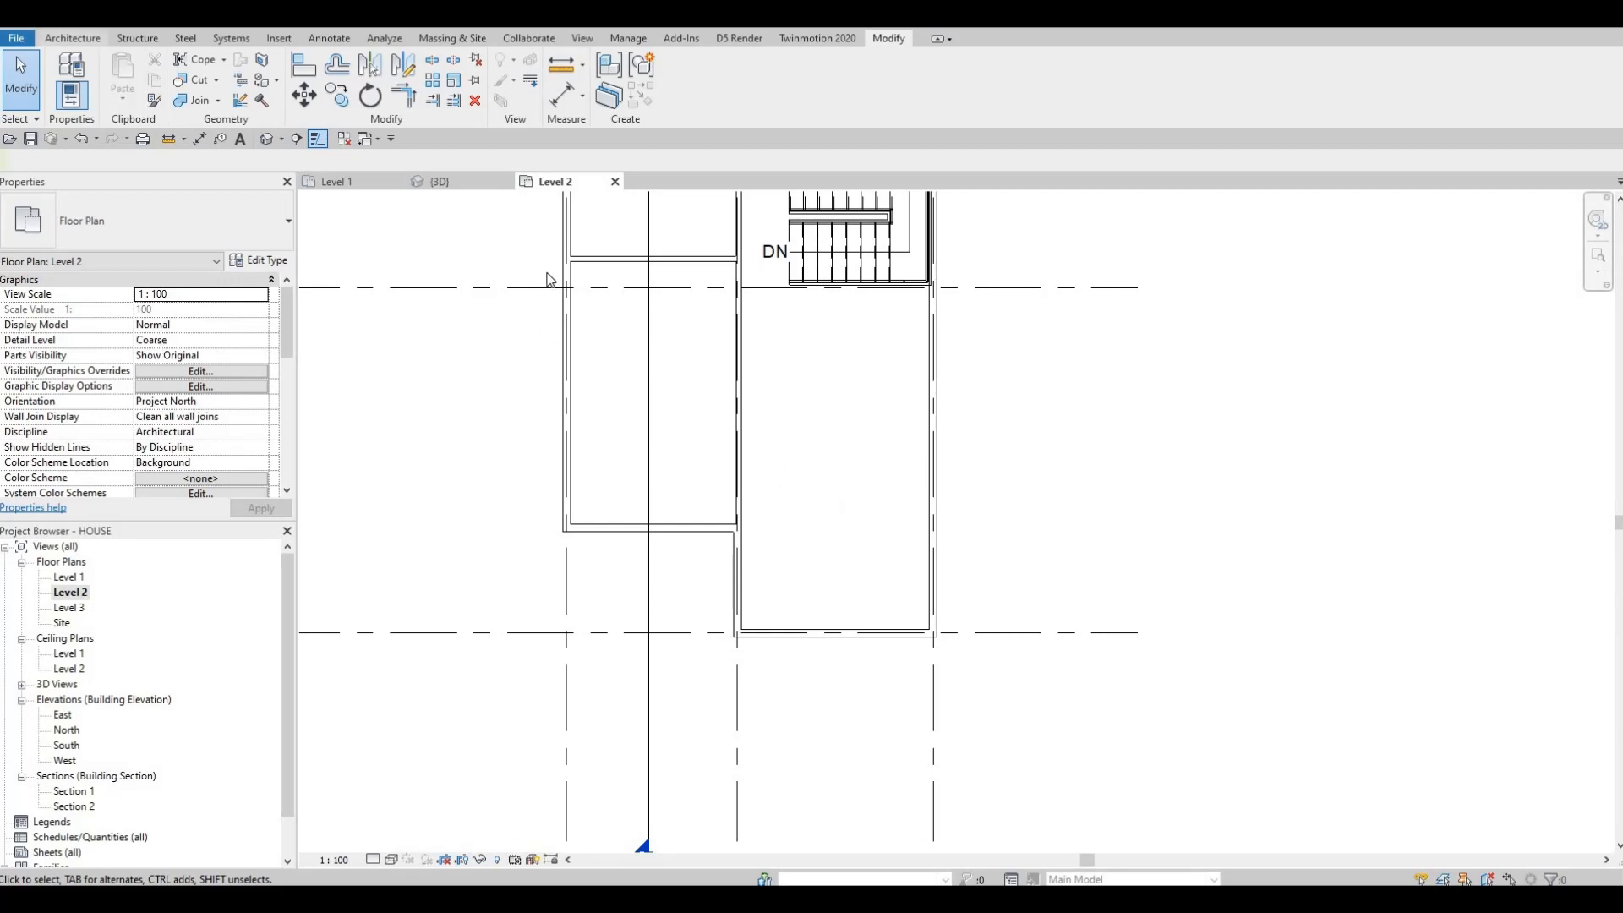
left_click(88, 35)
key("Escape")
key("Escape")
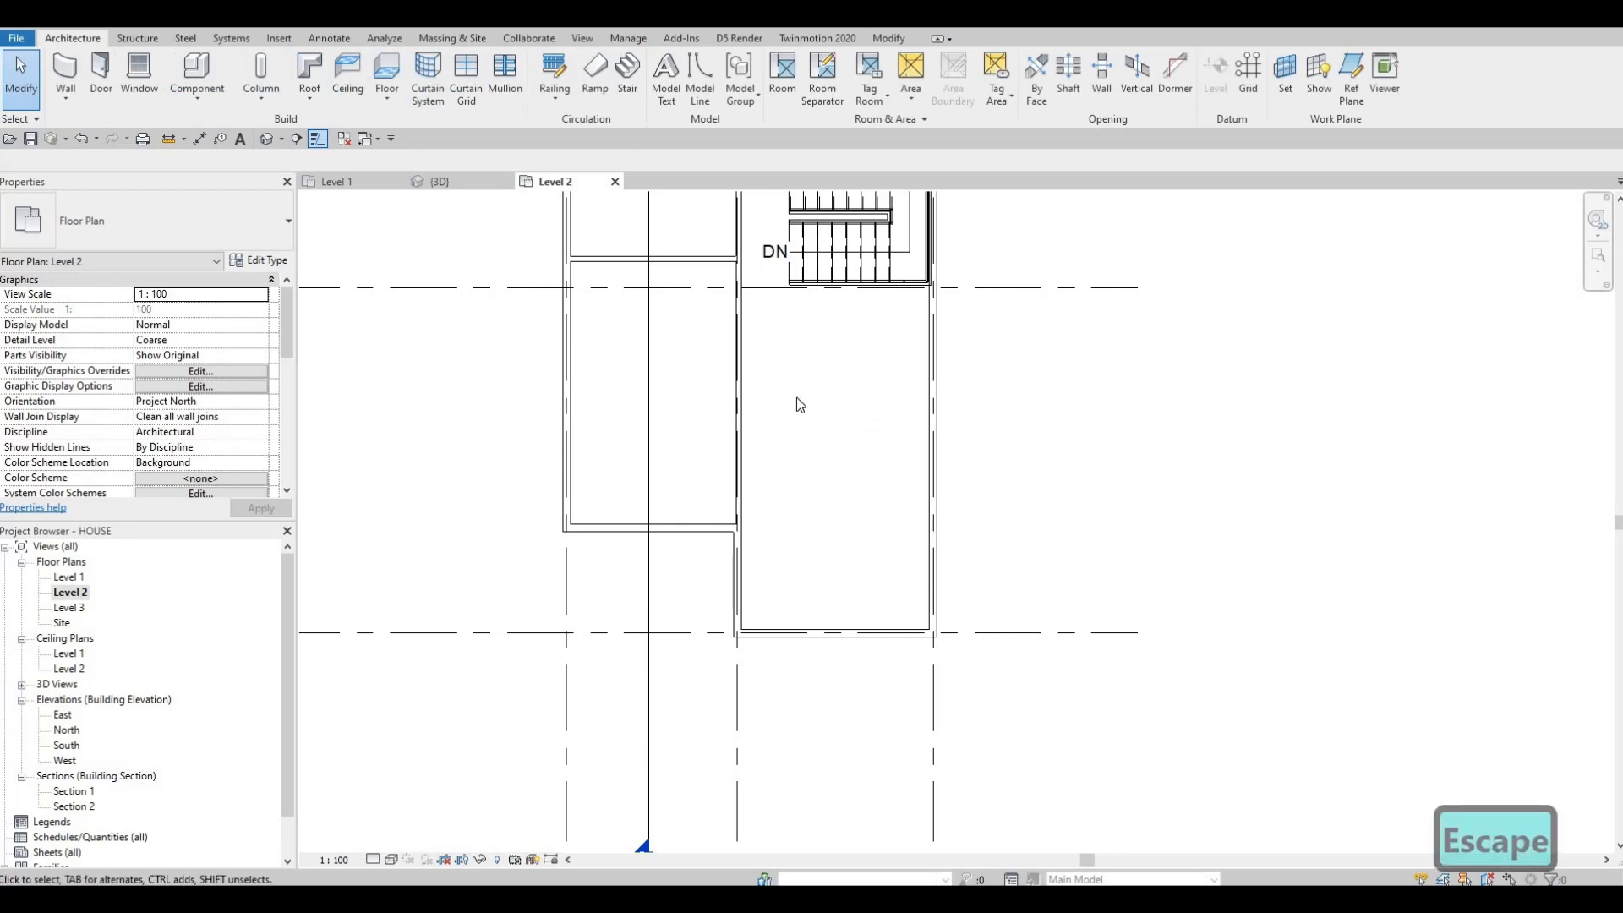
Step: Create a similar horizontal interior wall about 2400 mm long in the room below the stairwell, ending at the exterior wall
left_click(711, 259)
key("c")
key("s")
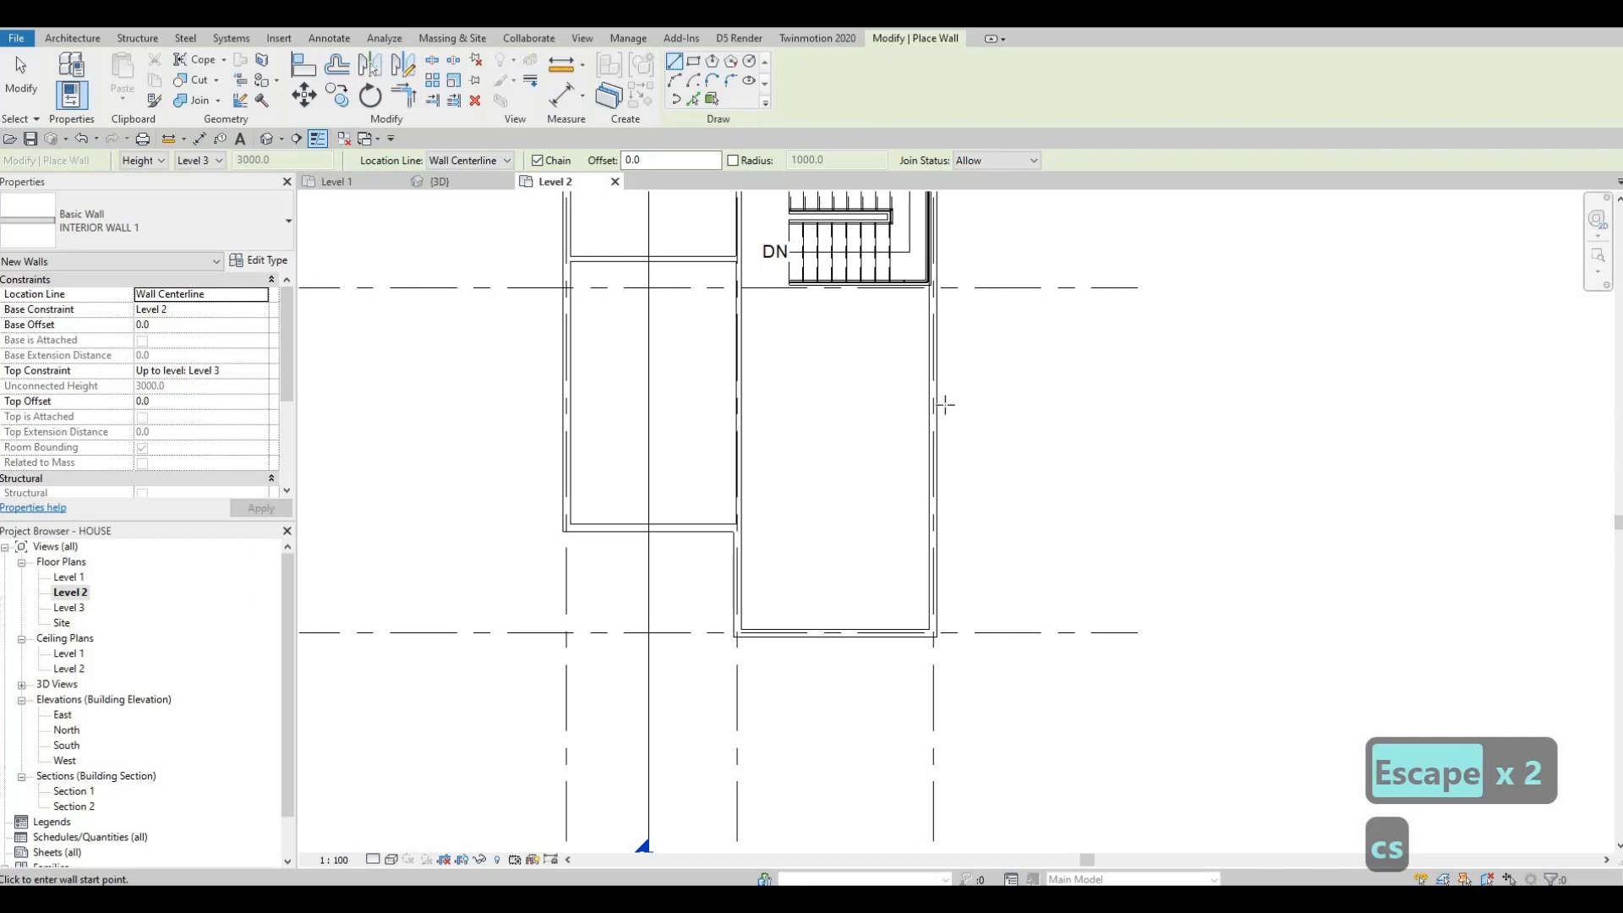
left_click(814, 428)
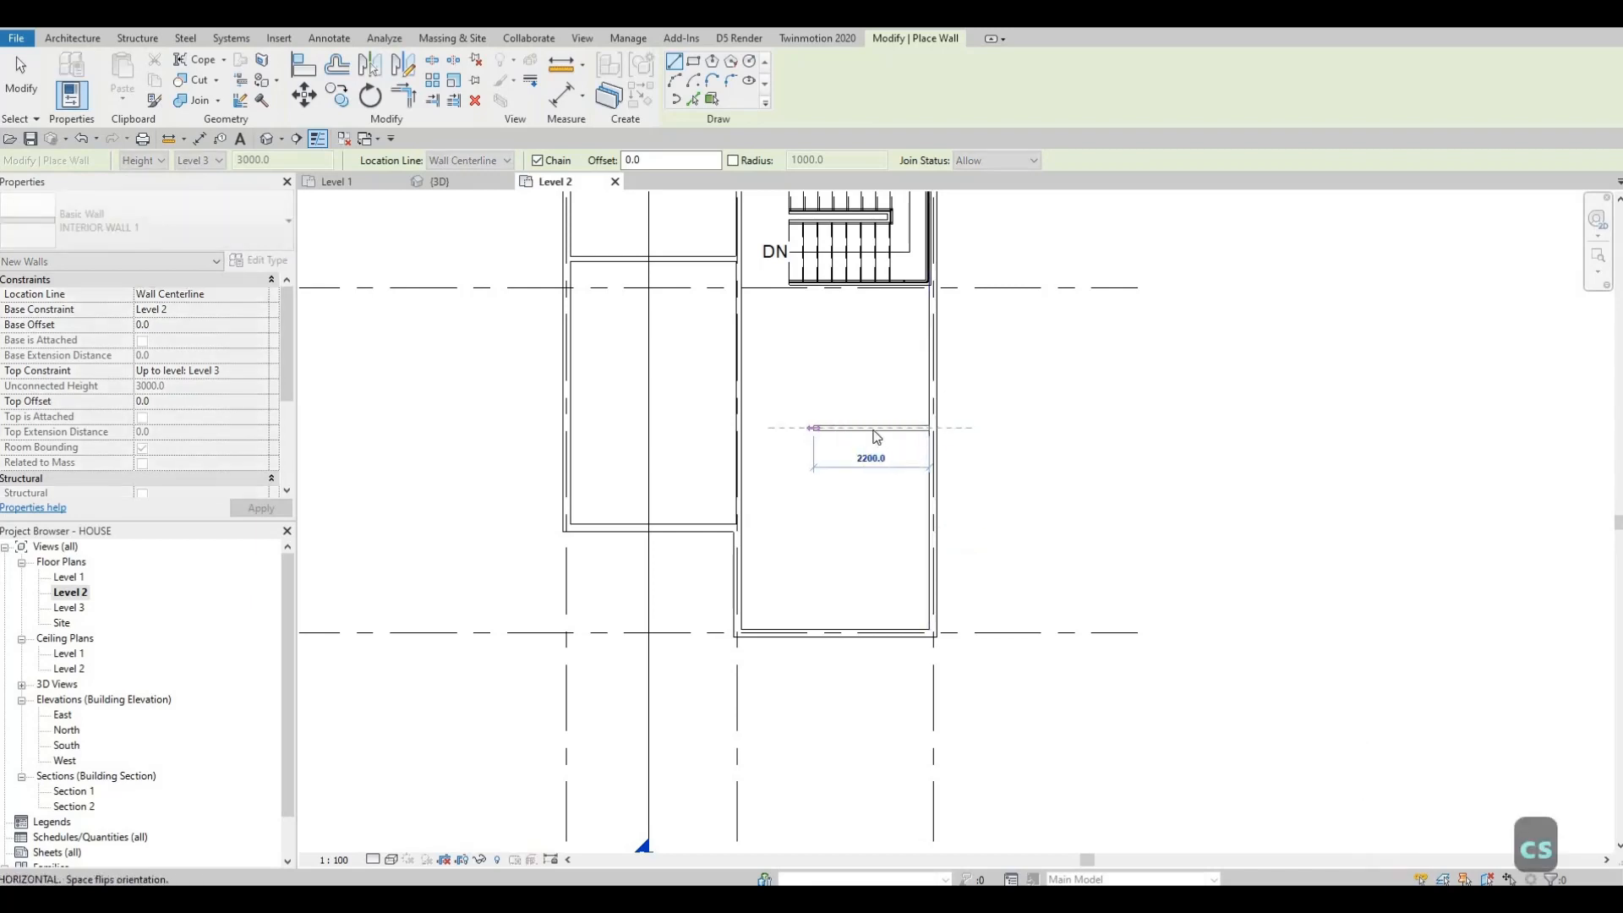
left_click(876, 436)
key("Escape")
key("Escape")
Step: Set the distance between the new wall and the wall below it to 4450 mm
left_click(870, 429)
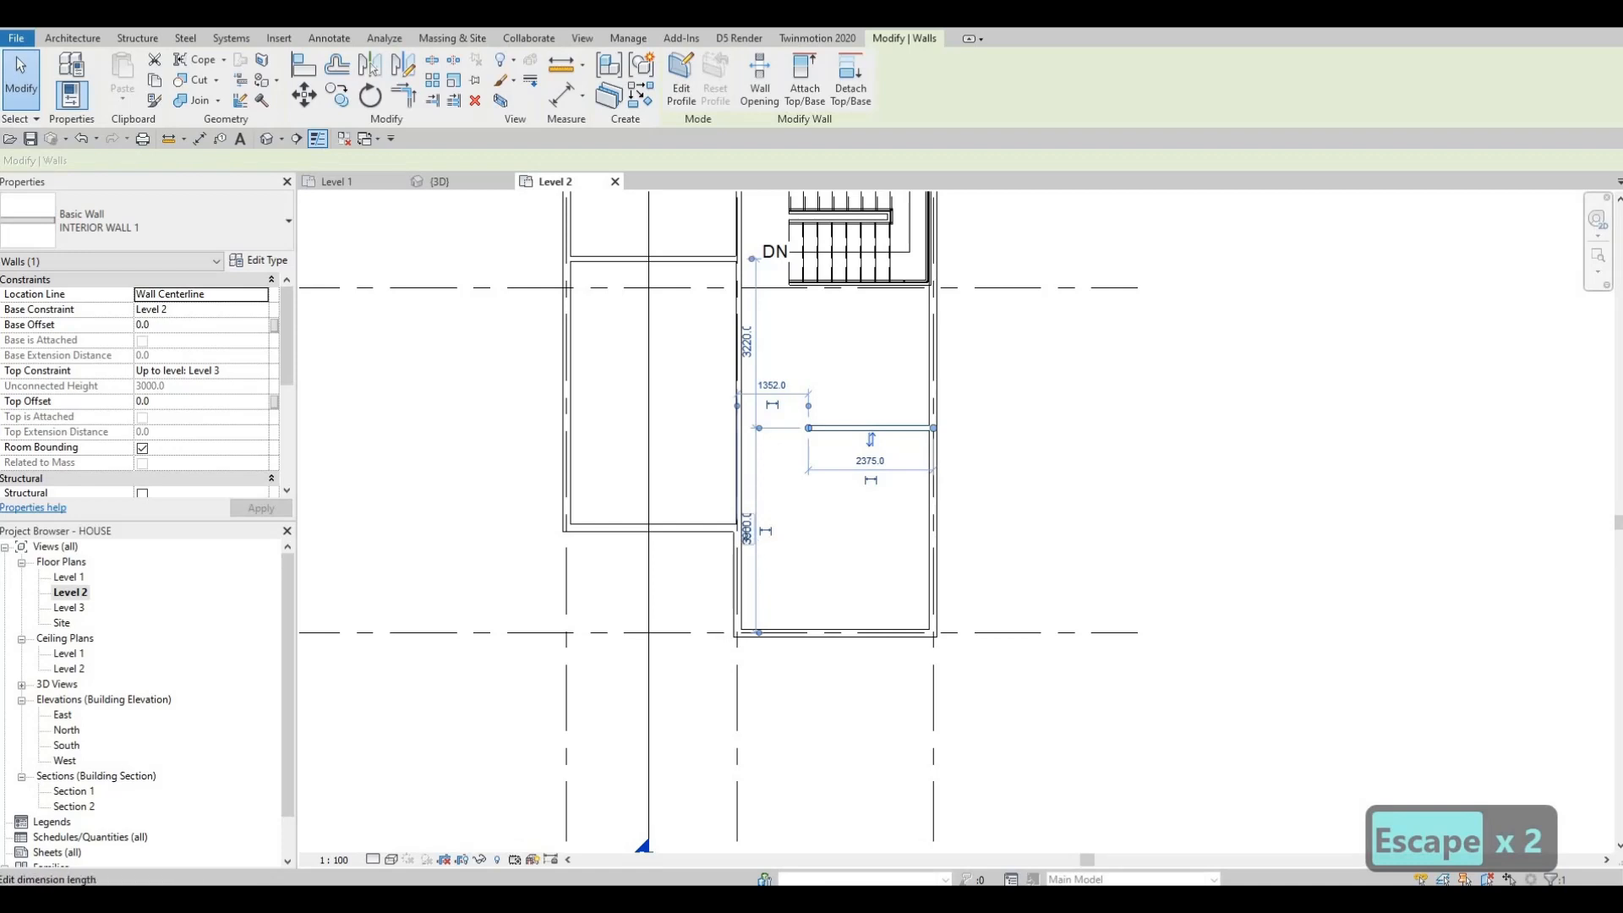
left_click(746, 528)
type("4450")
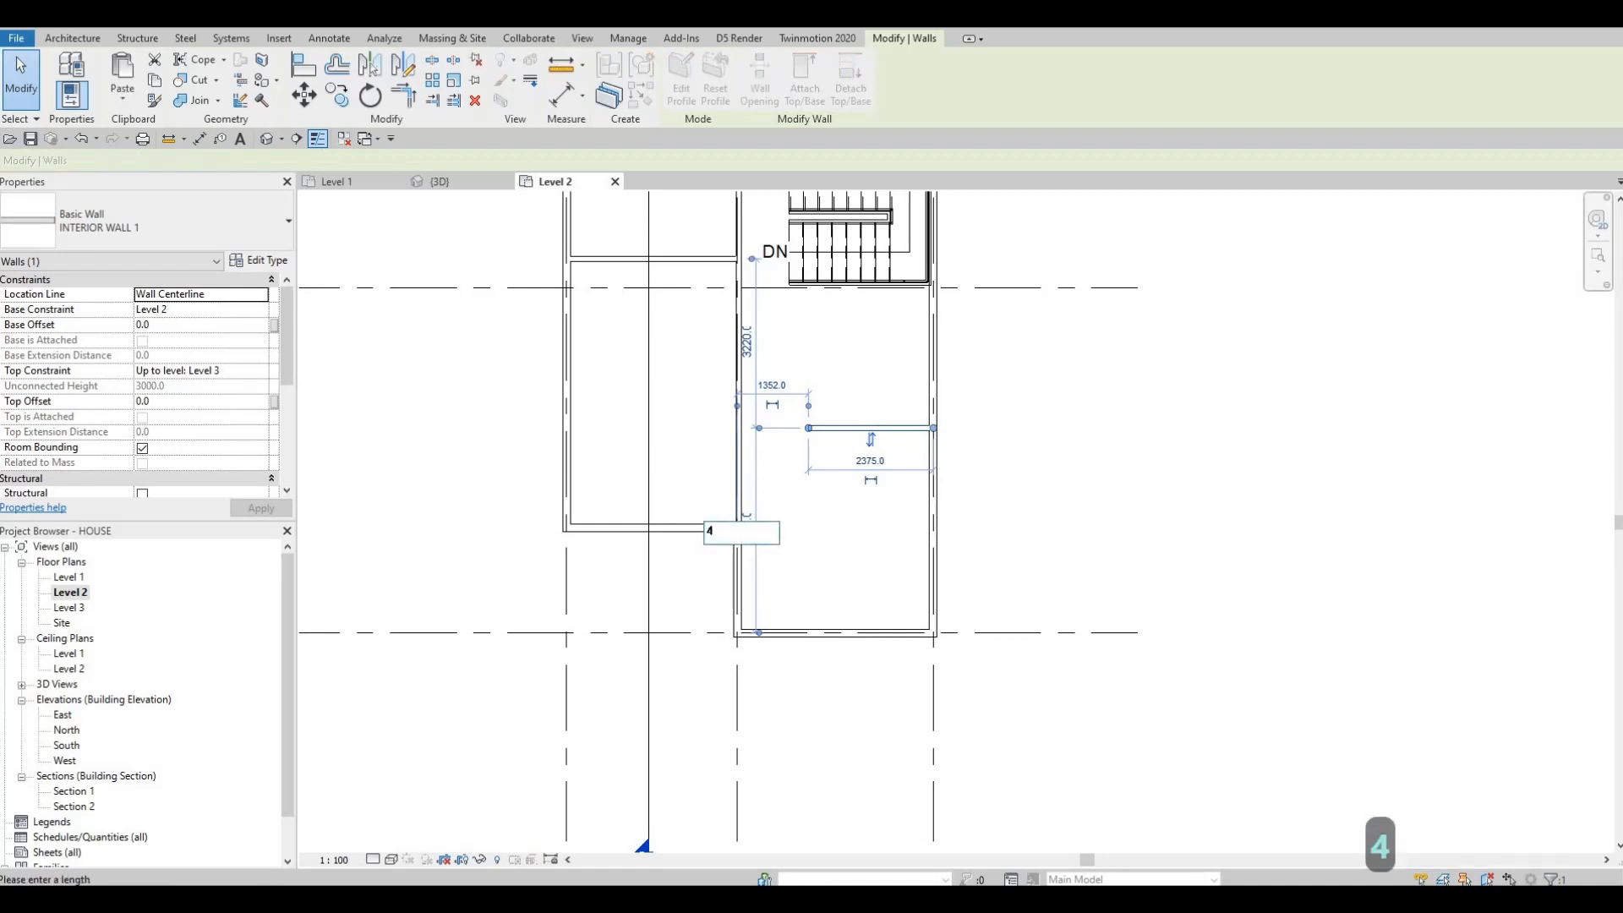
key("Return")
key("Escape")
key("Escape")
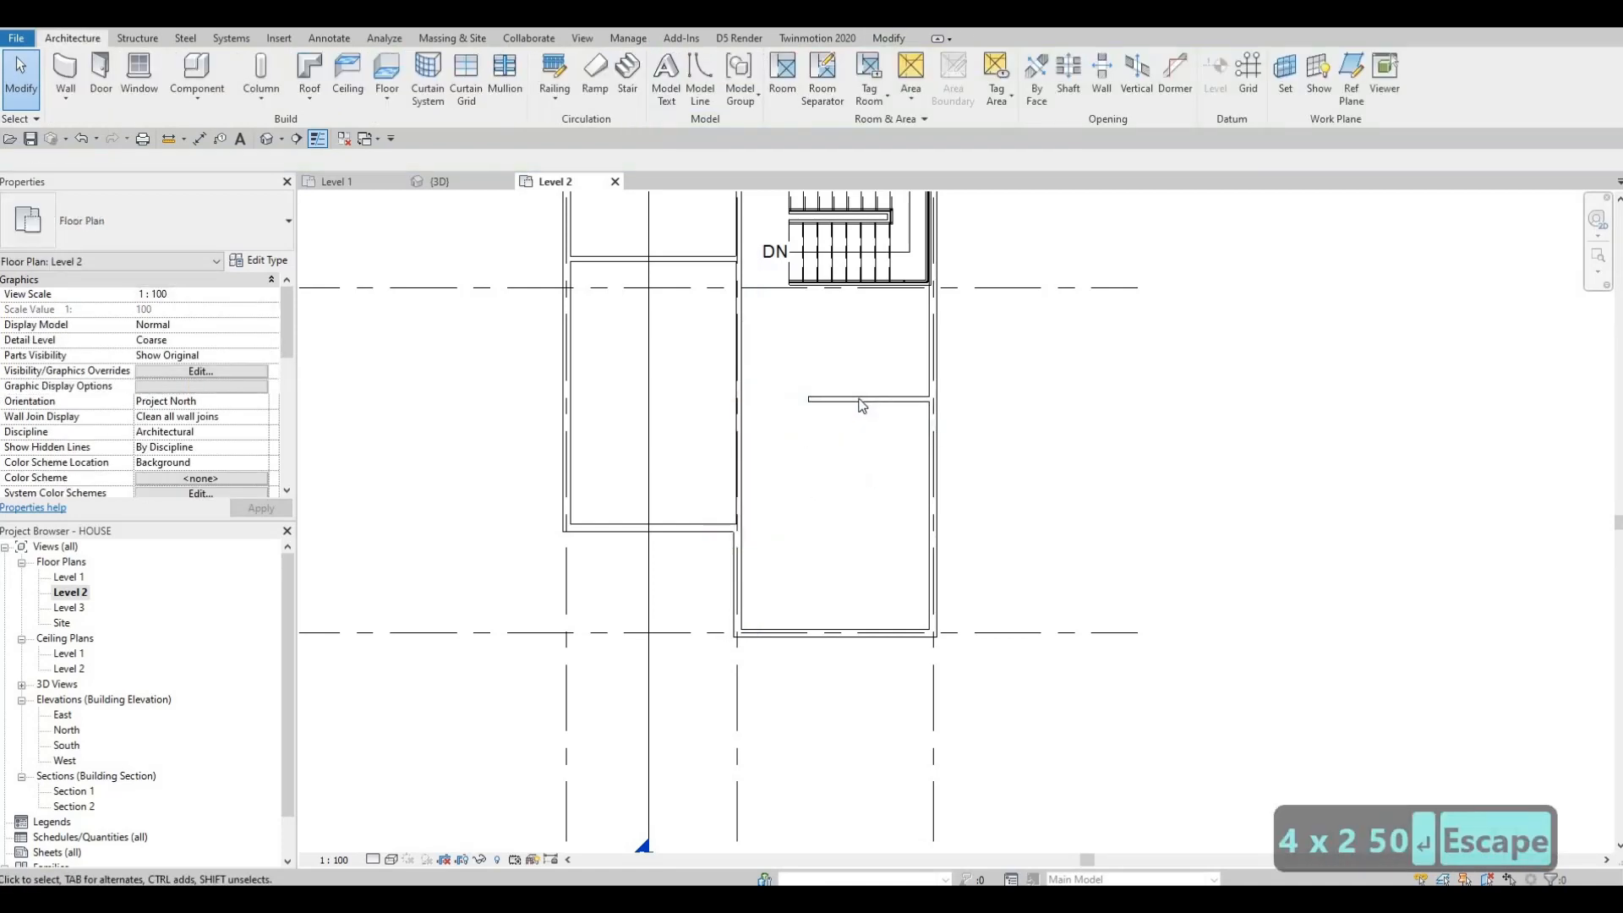
Step: Extend the new wall's left end to the vertical interior wall
left_click(814, 400)
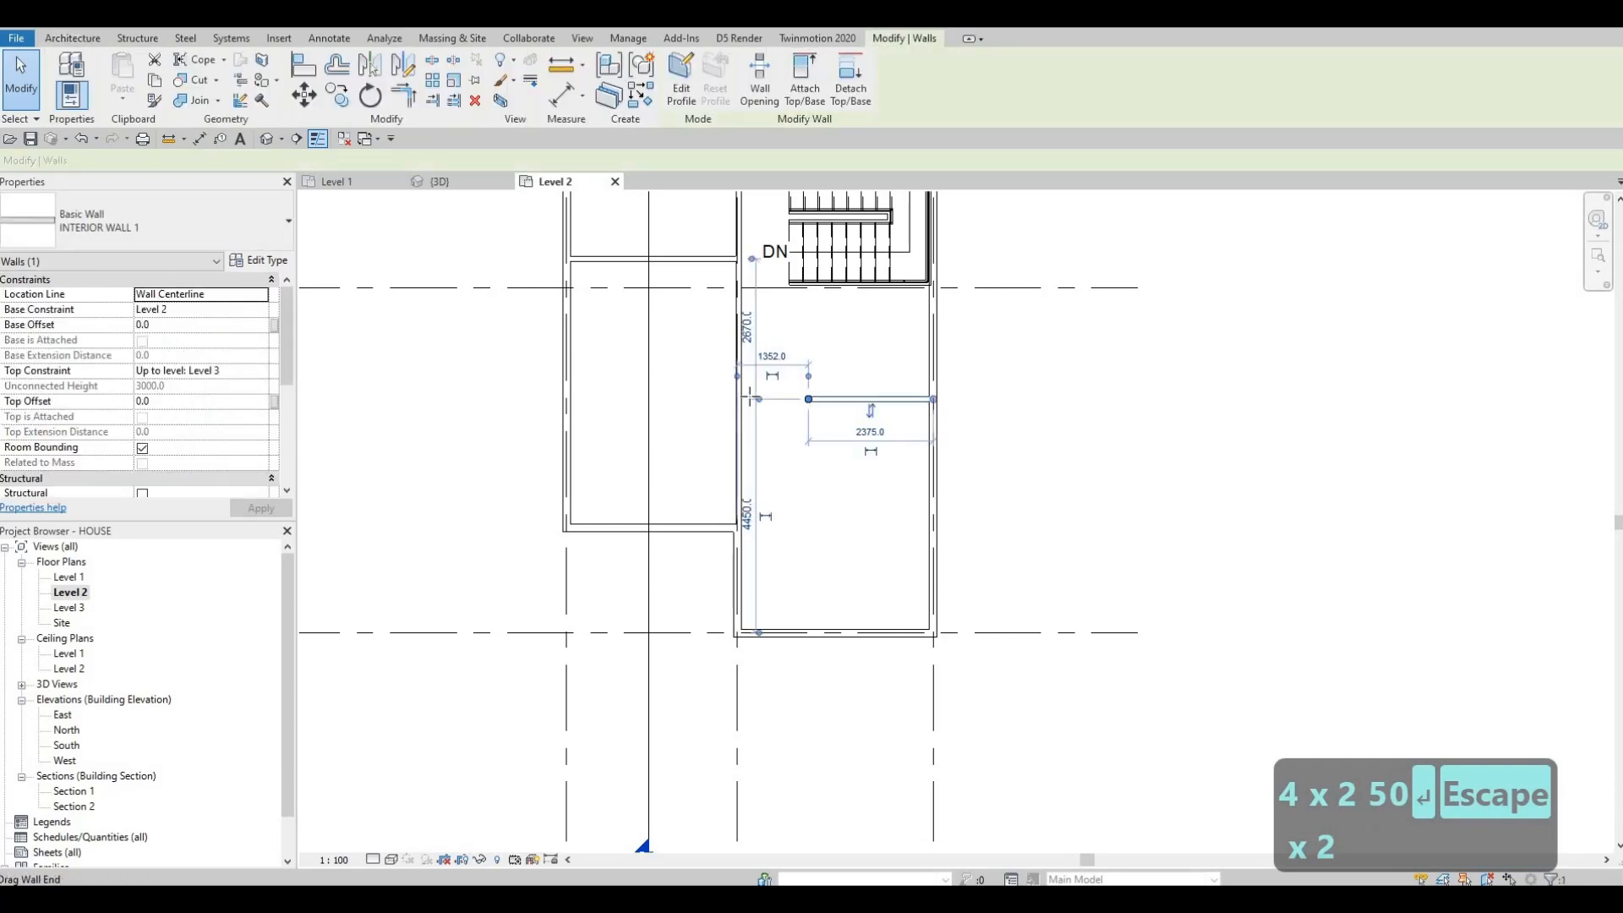
left_click_drag(749, 397, 751, 400)
key("Escape")
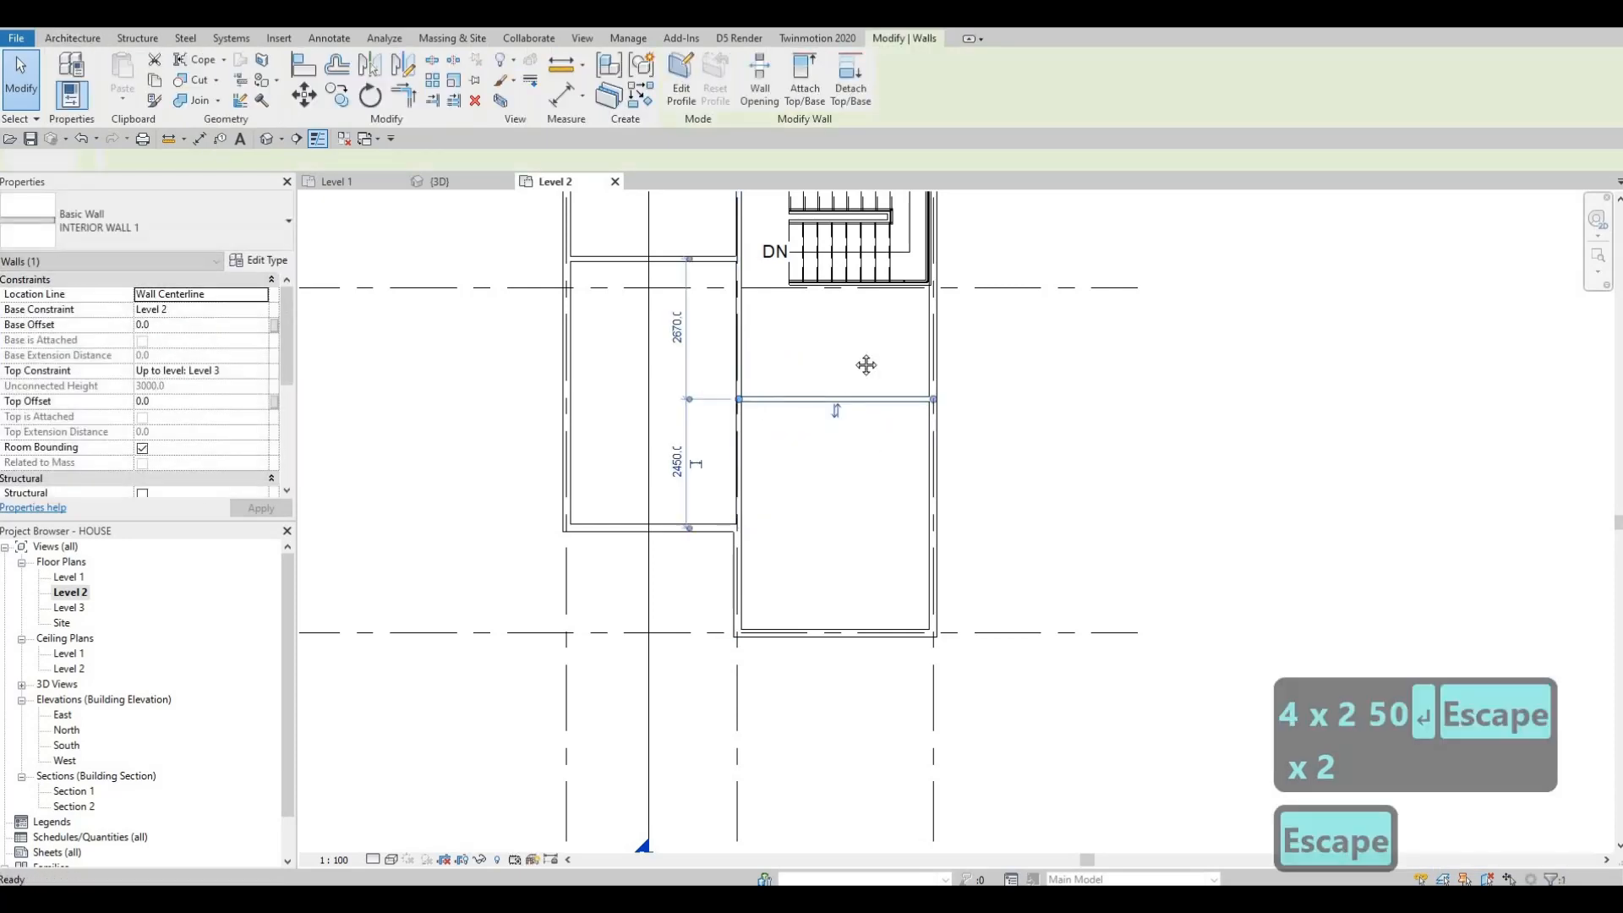
Step: Create a similar interior wall along grid C, starting at the east exterior wall and about 2660 mm long
scroll(845, 431, "down", 2)
scroll(795, 459, "up", 3)
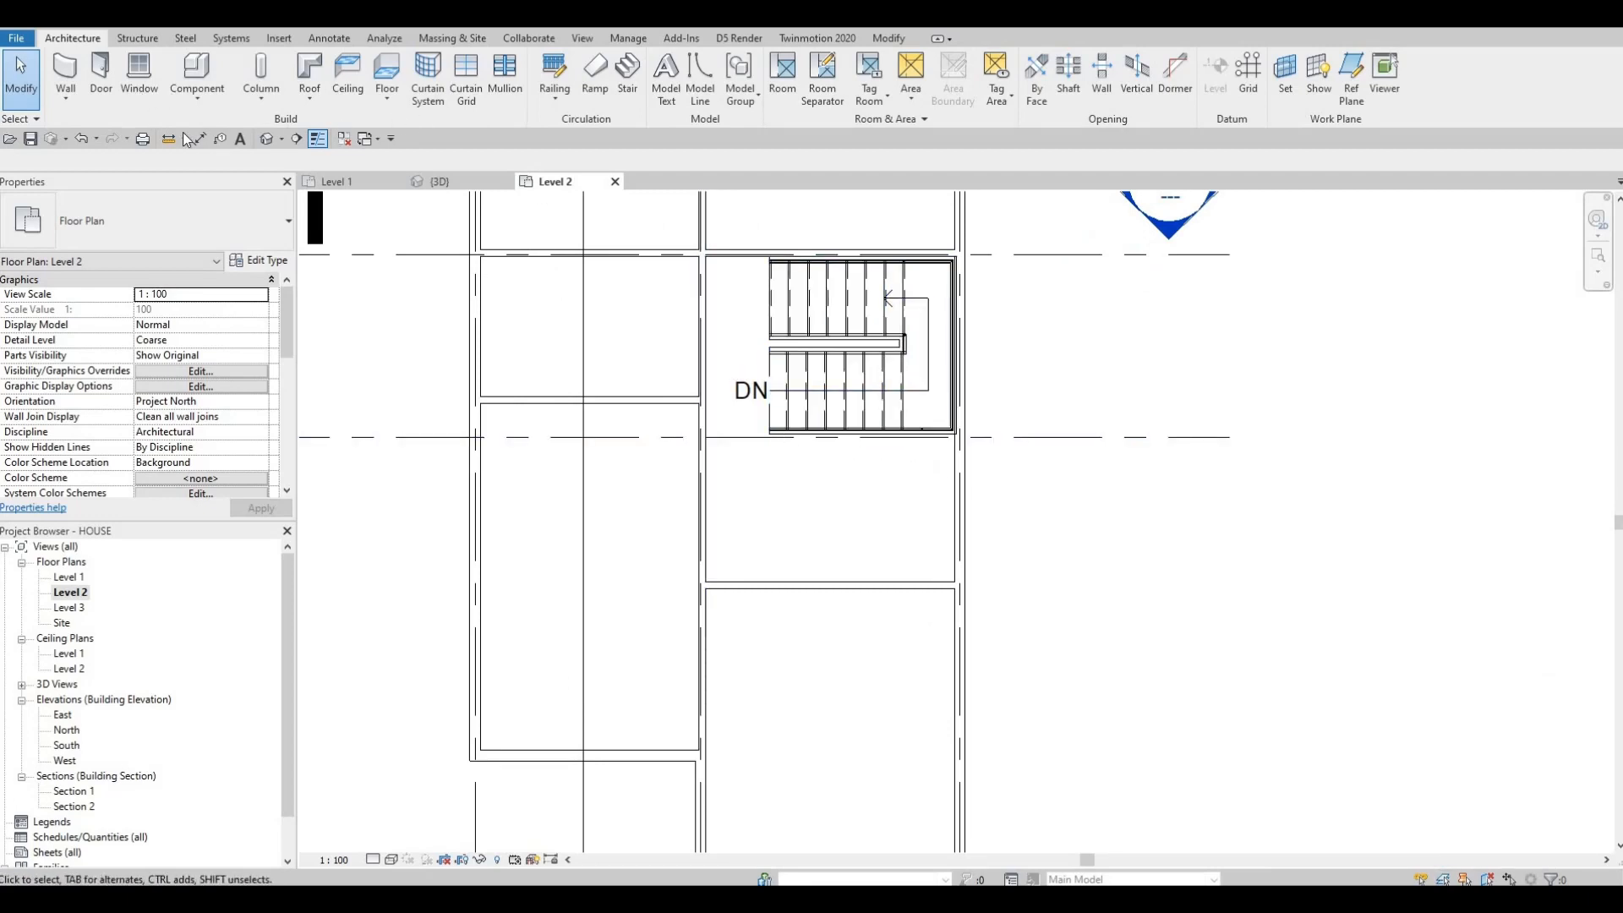
left_click(740, 253)
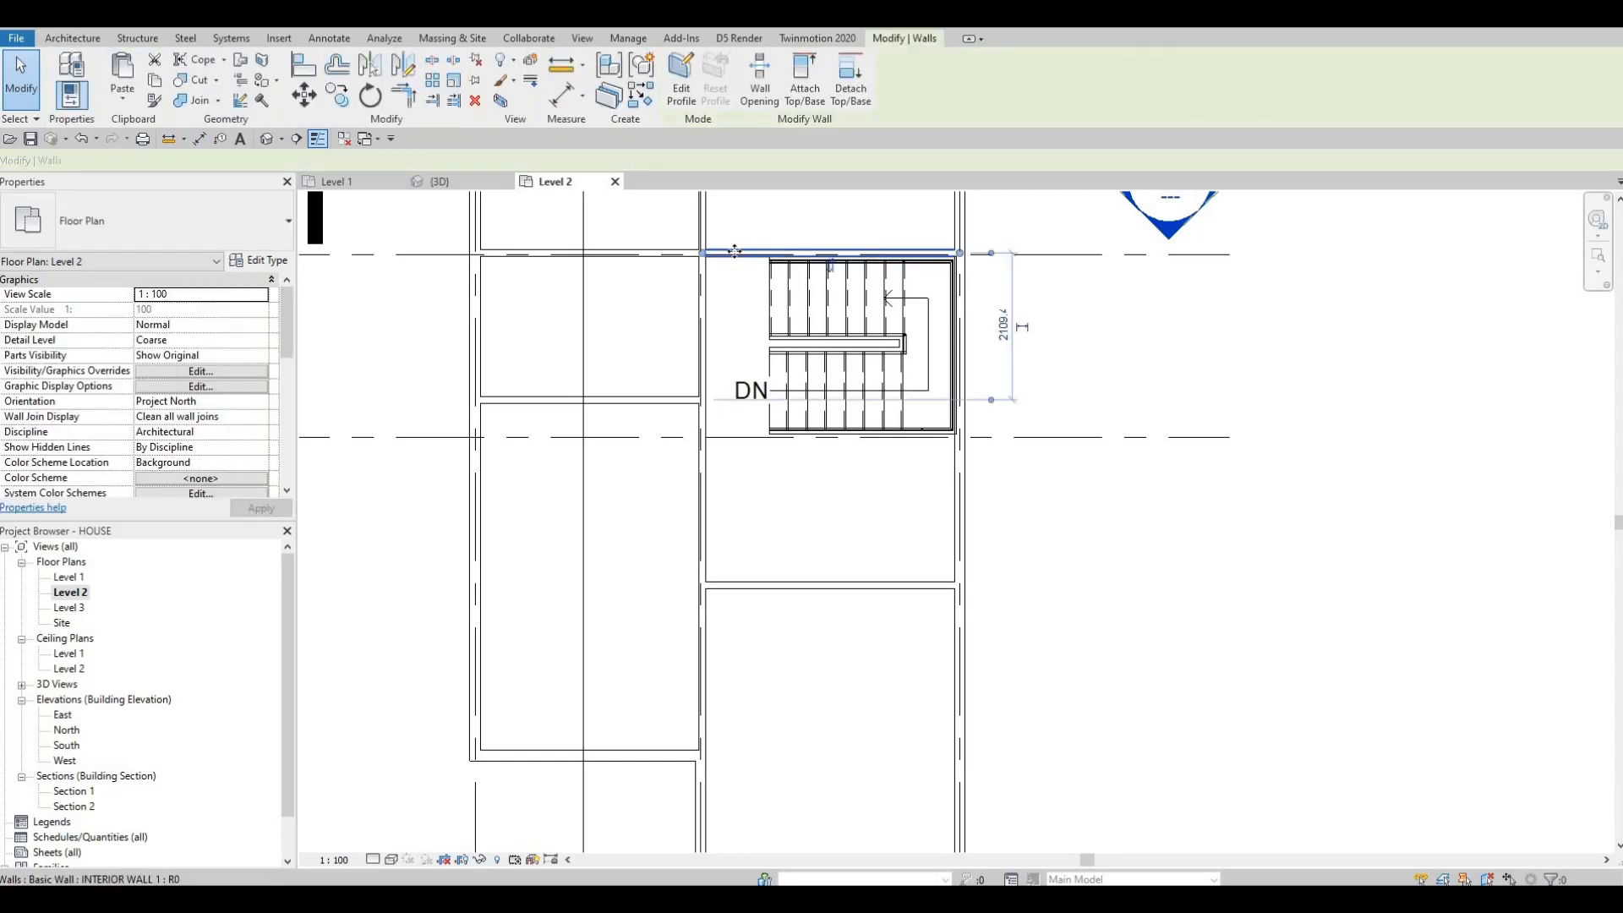
key("c")
key("s")
scroll(968, 438, "up", 5)
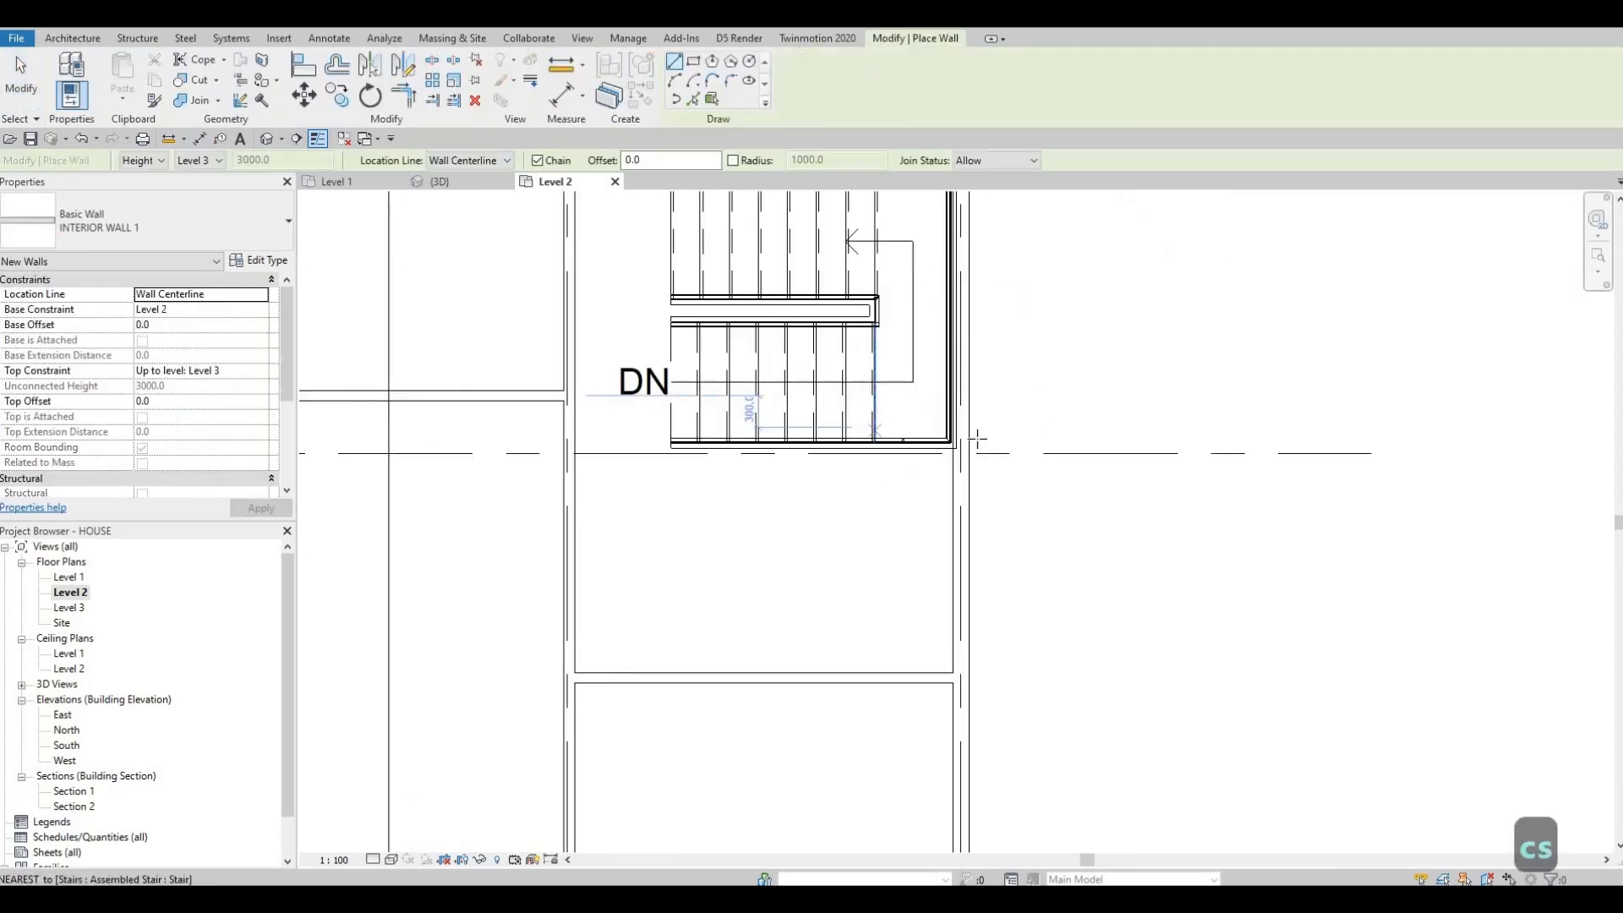
scroll(987, 434, "up", 2)
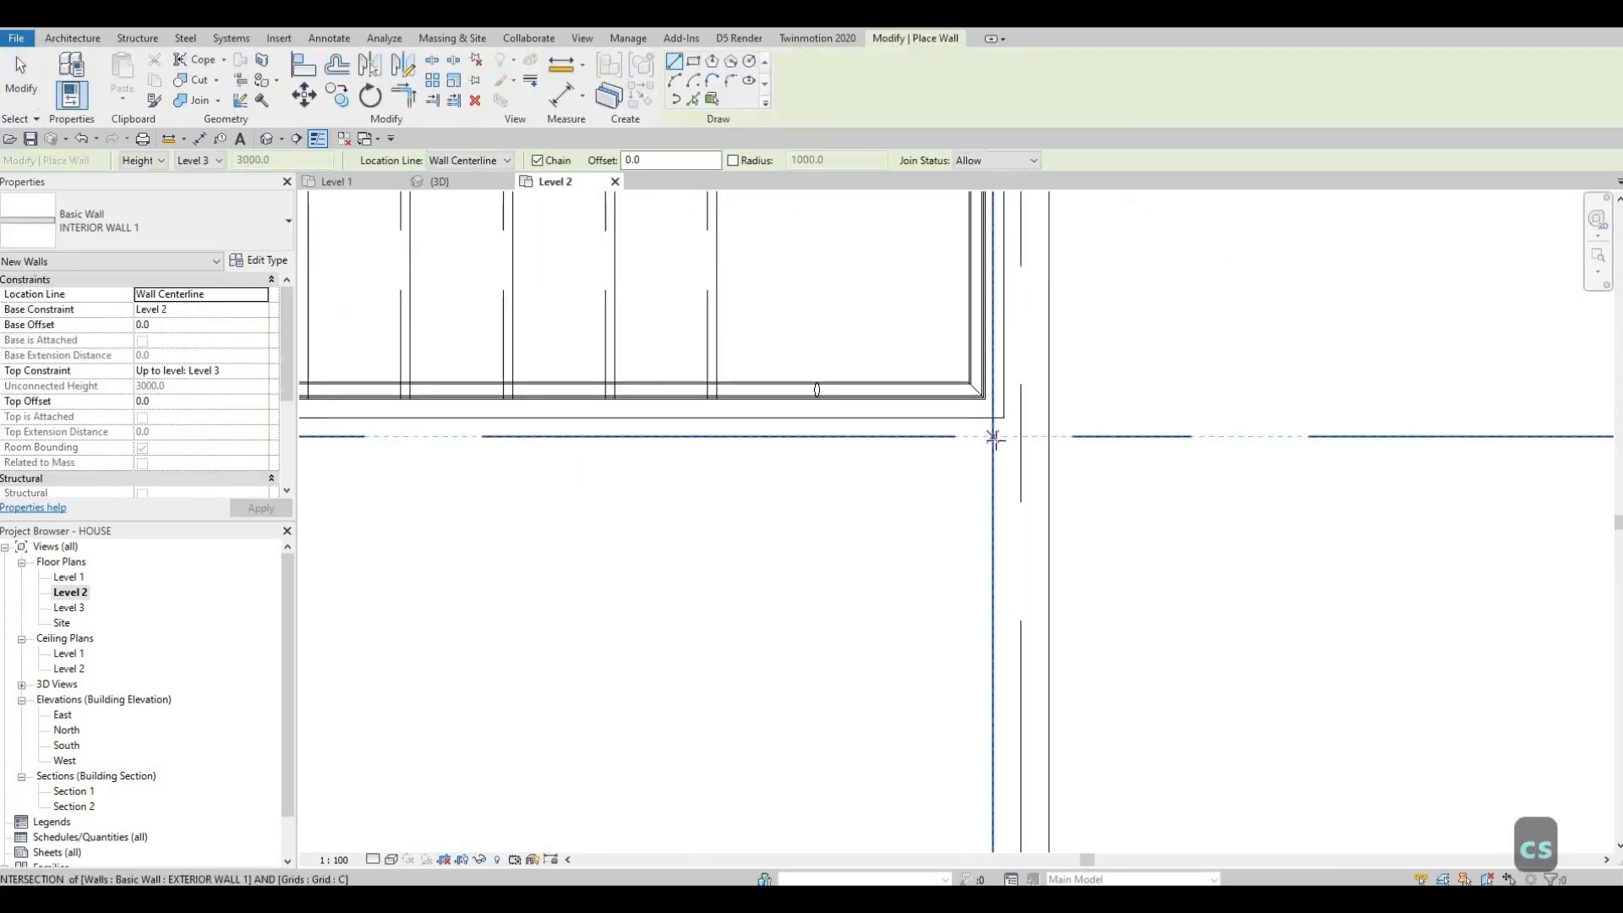
left_click(994, 438)
scroll(587, 370, "down", 1)
middle_click_drag(586, 370, 886, 302)
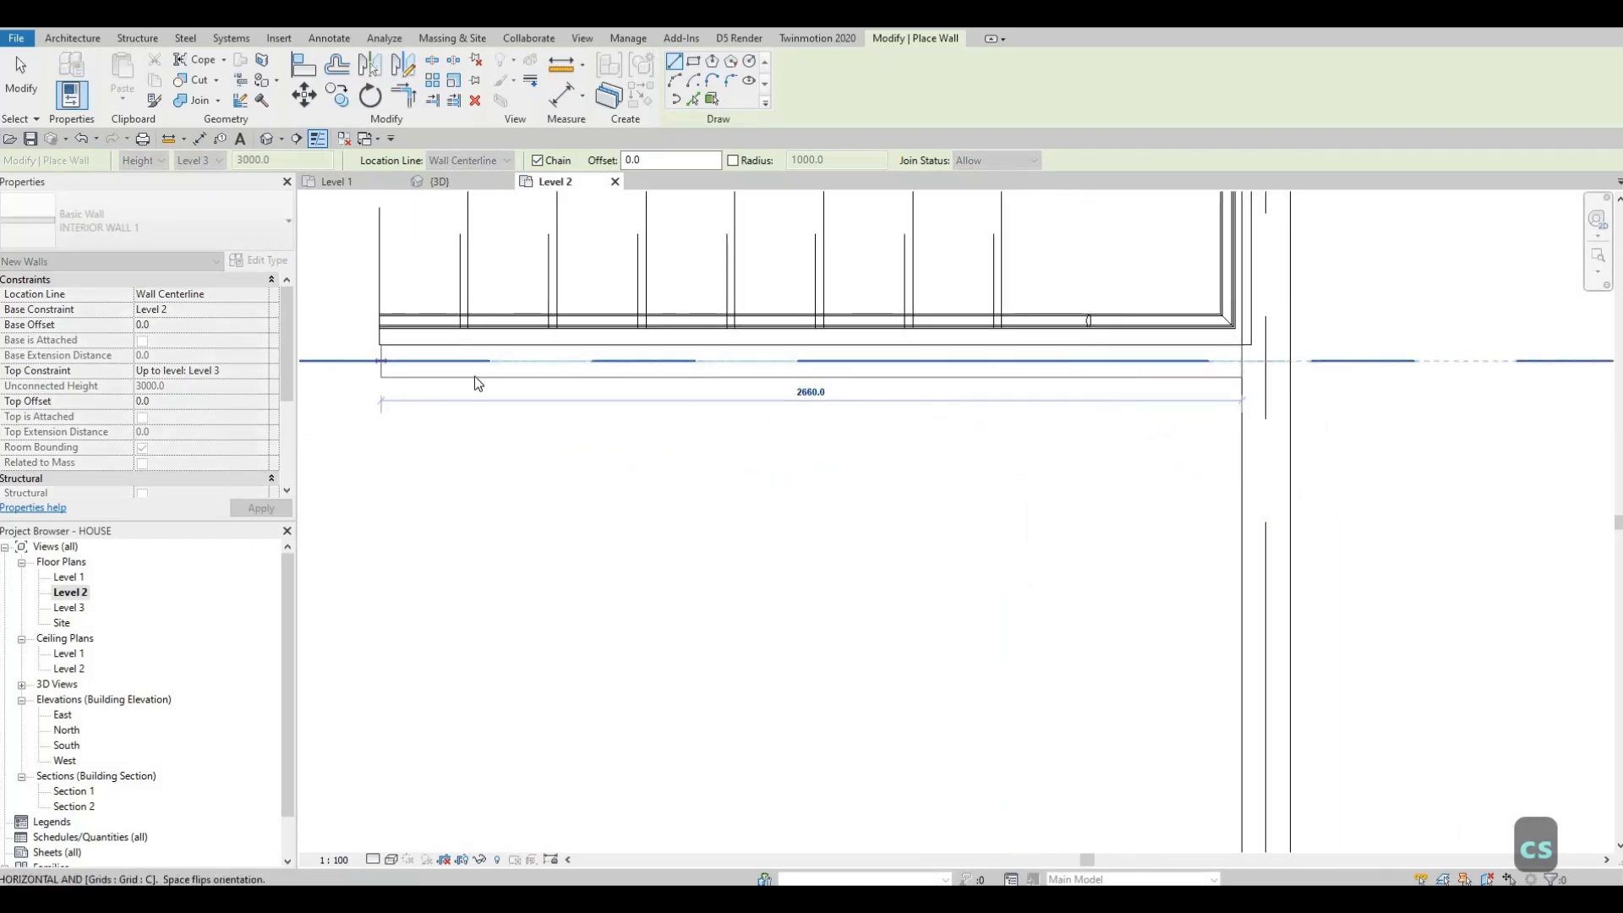
left_click(1239, 362)
key("Escape")
key("Escape")
scroll(1240, 362, "up", 2)
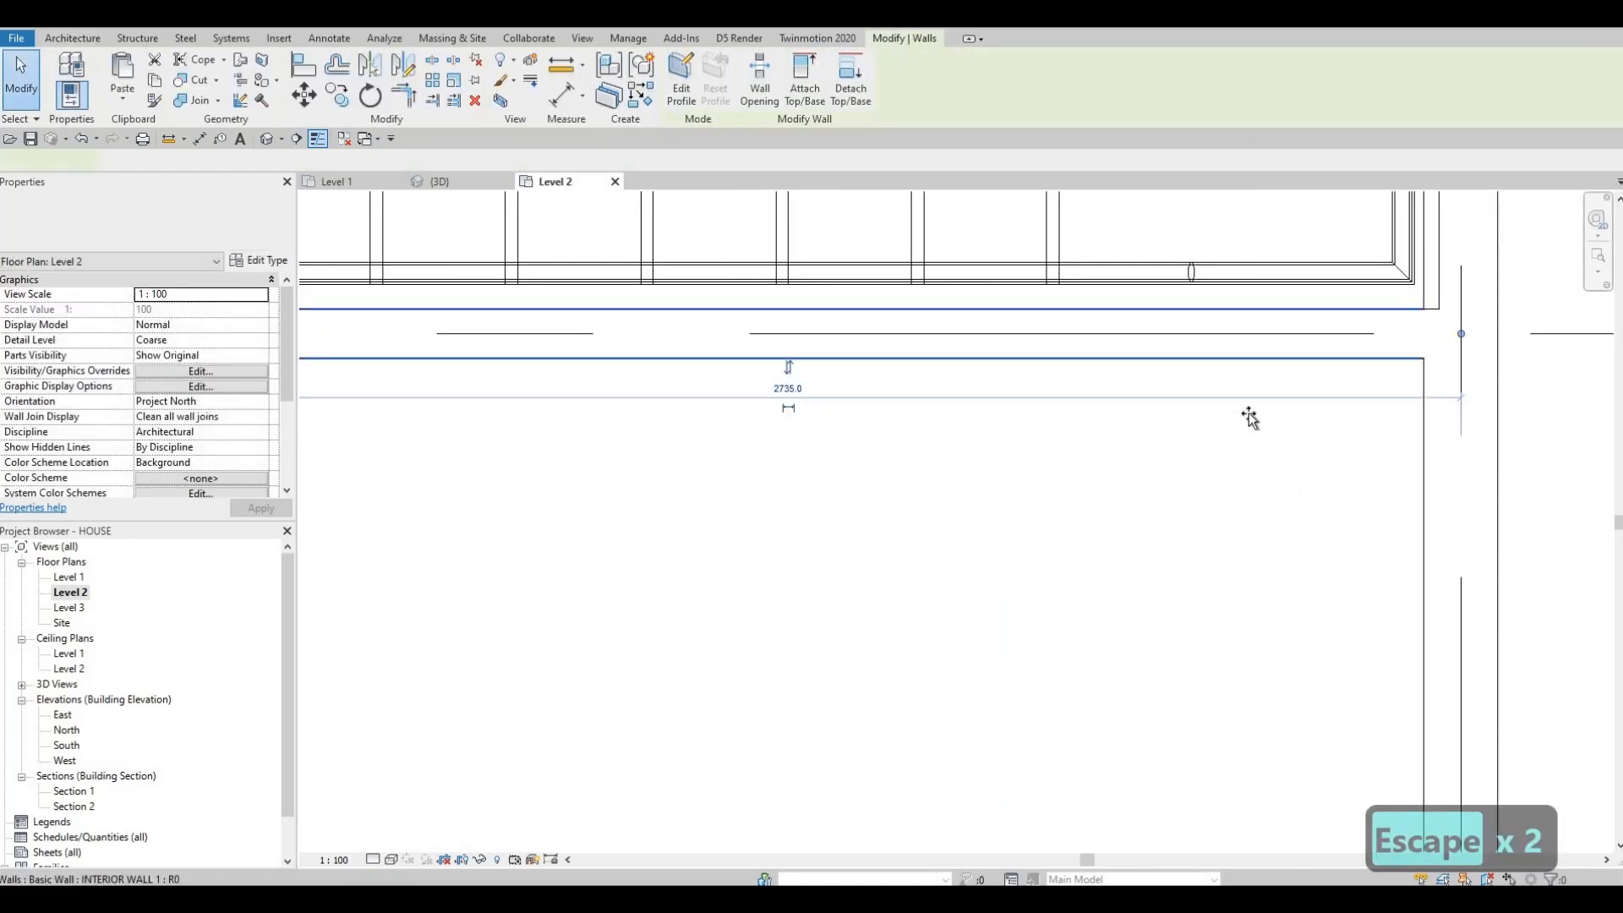
key("Escape")
key("Escape")
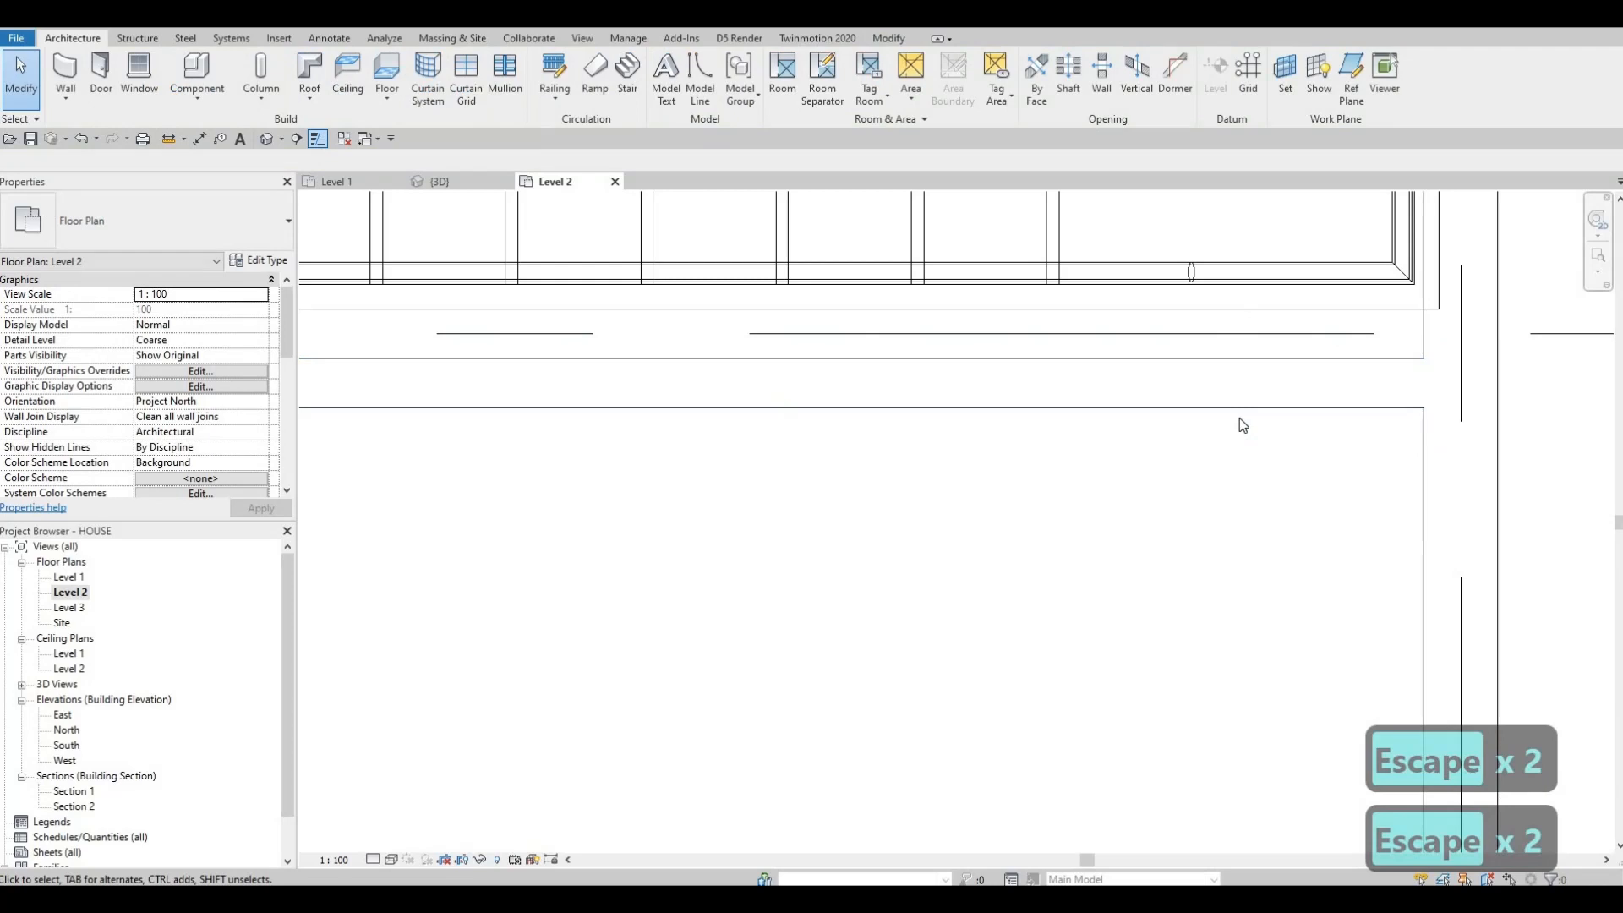
key("a")
key("l")
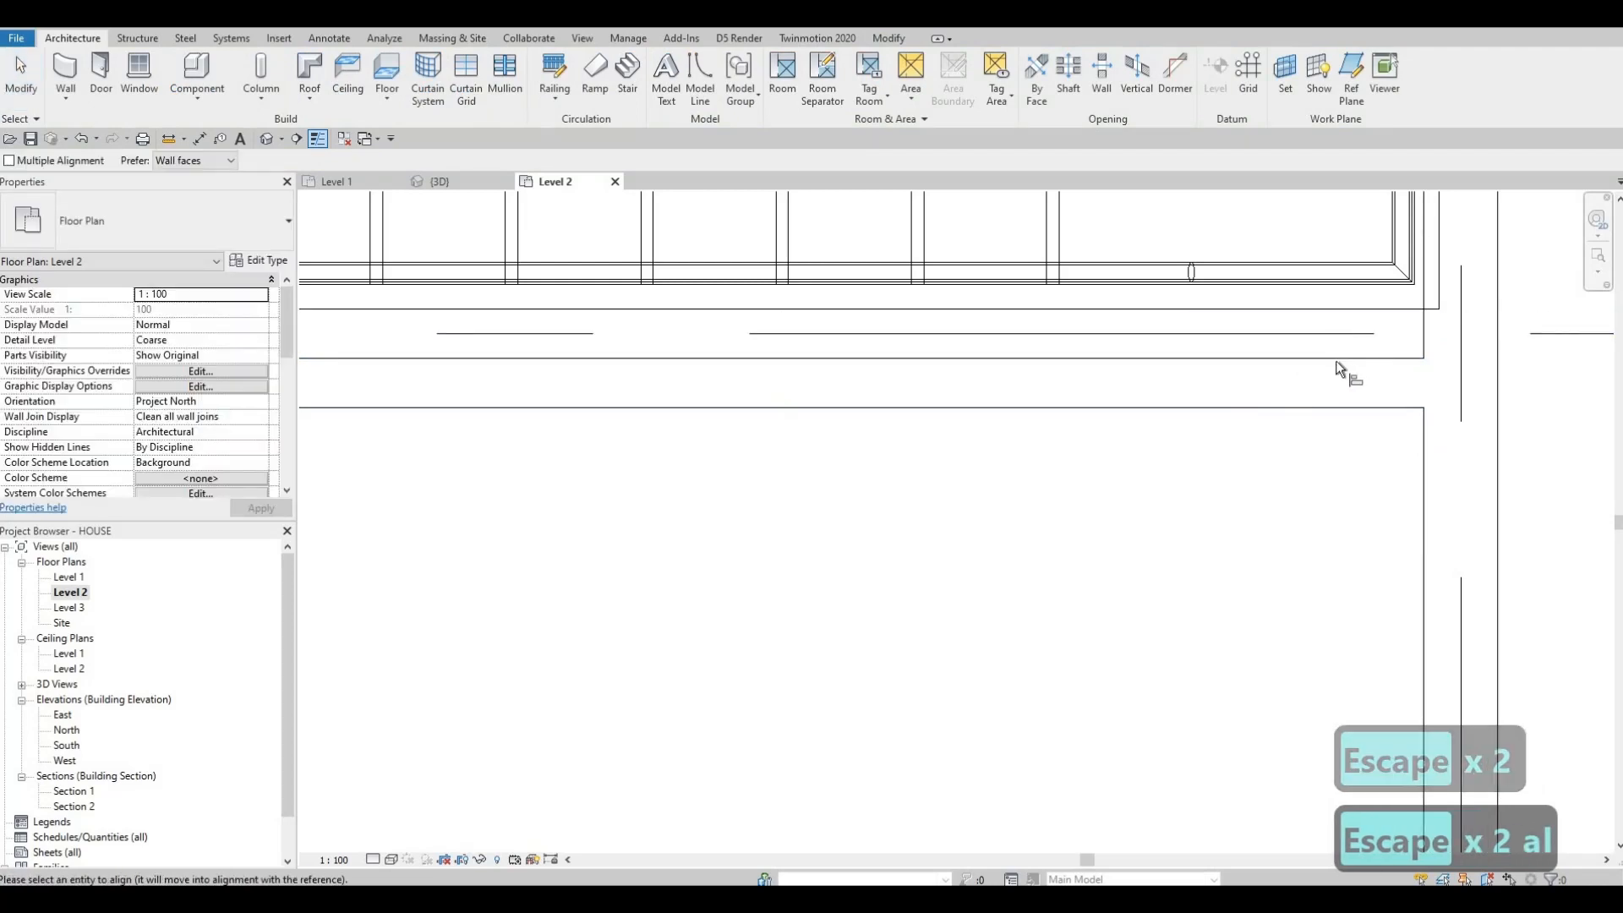
left_click(1337, 362)
scroll(896, 398, "down", 2)
middle_click_drag(338, 400, 675, 403)
key("Escape")
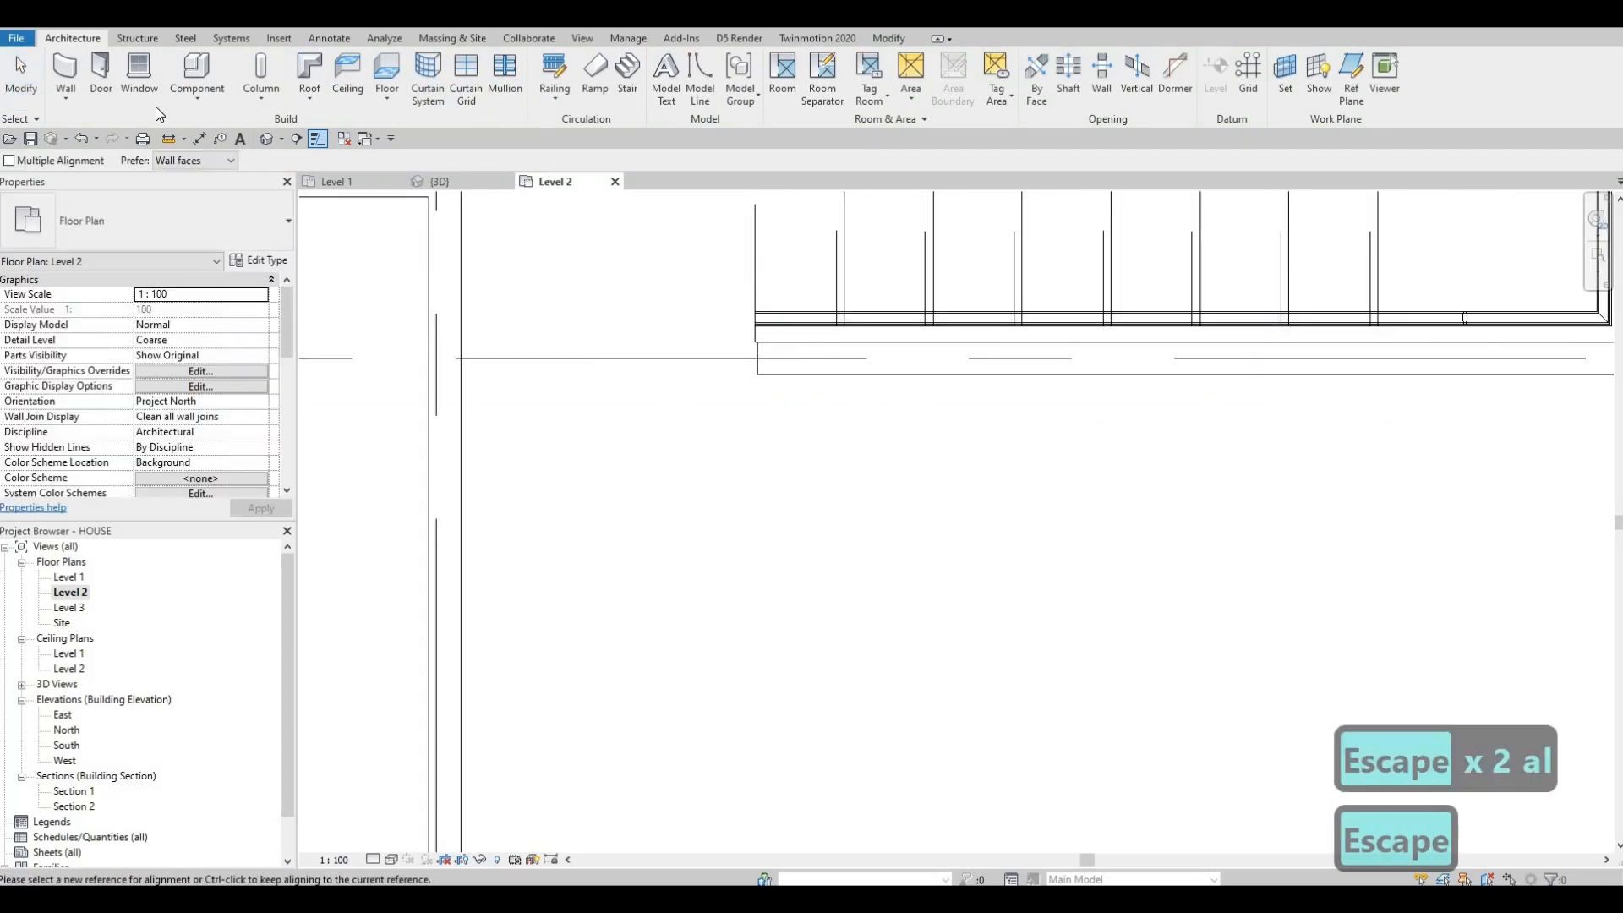
key("Escape")
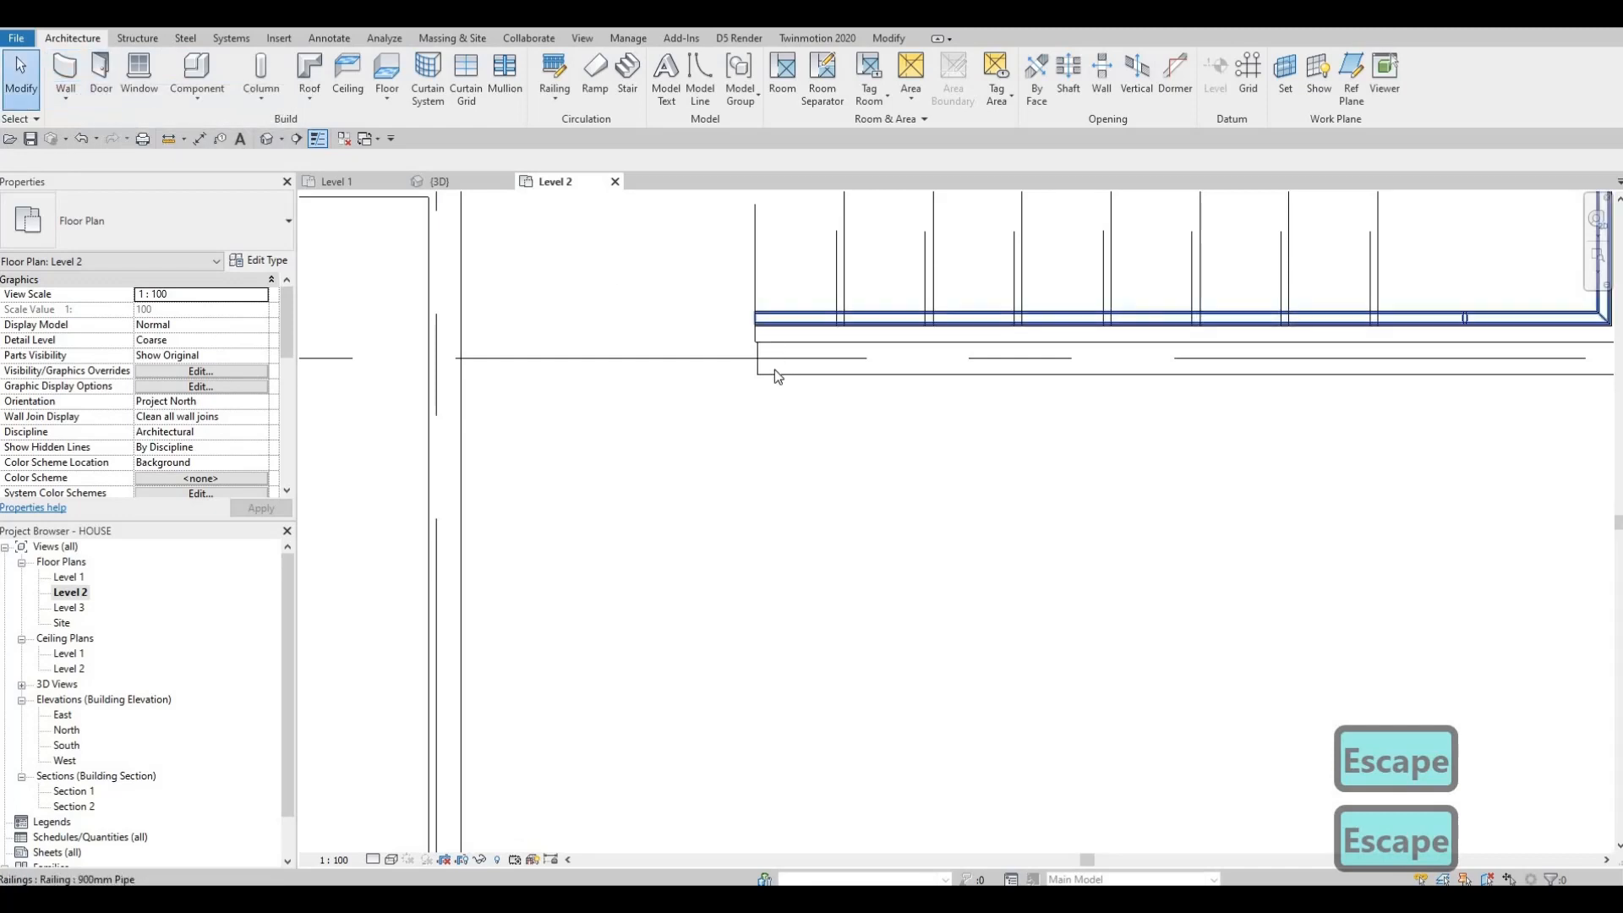
Step: Create a similar vertical interior wall about 1880 mm long rising from the new wall toward the stairwell
left_click(774, 369)
key("c")
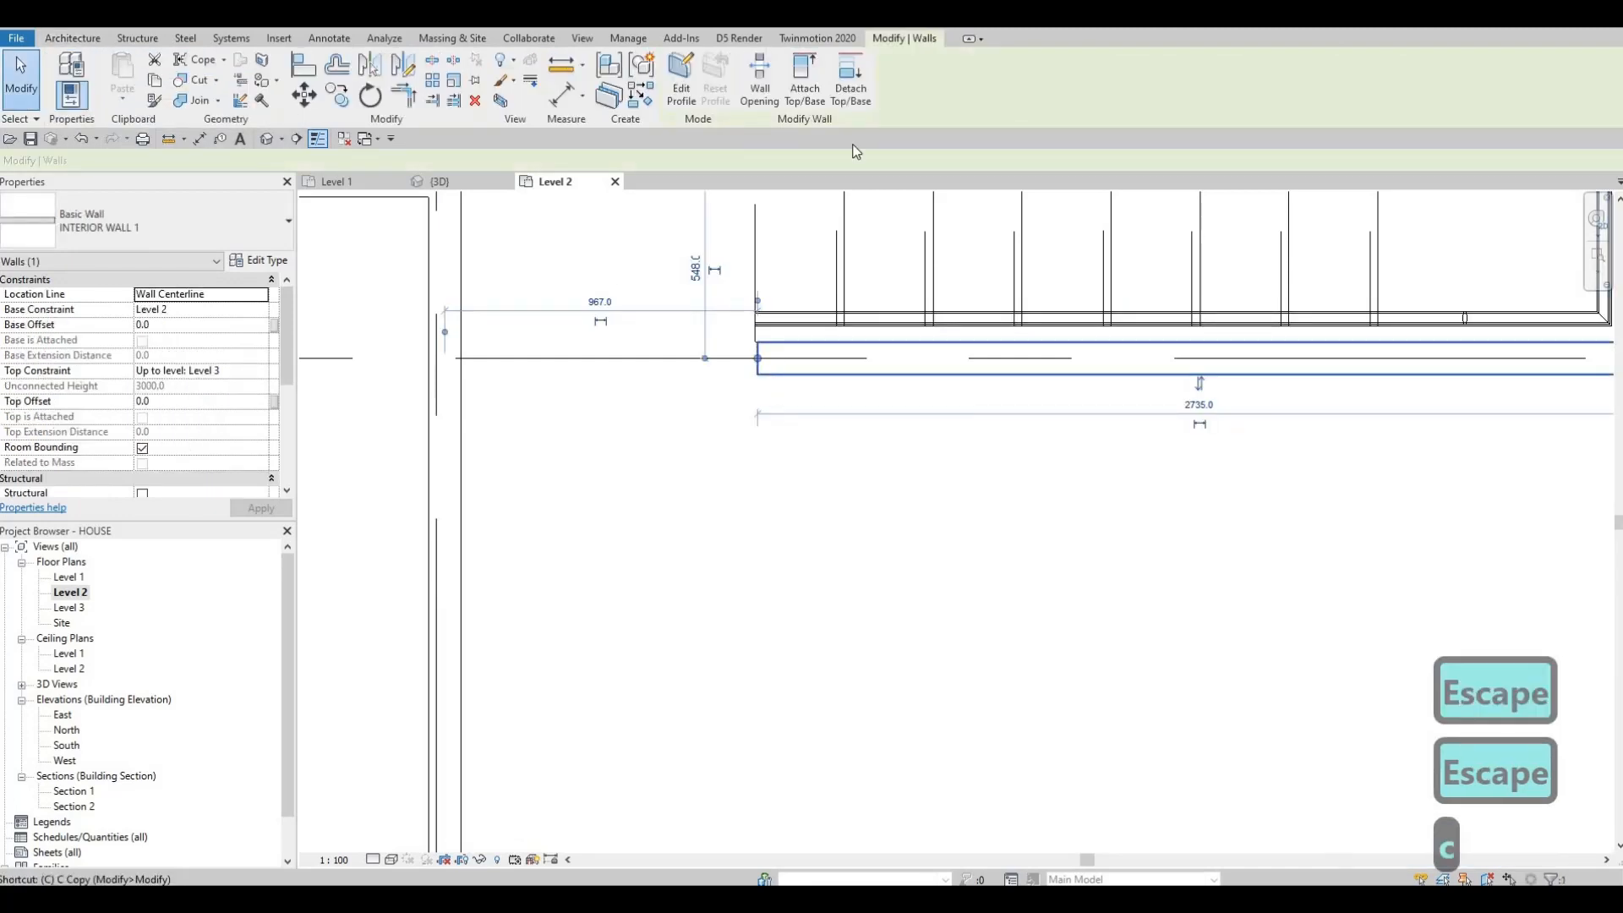
key("s")
left_click(795, 585)
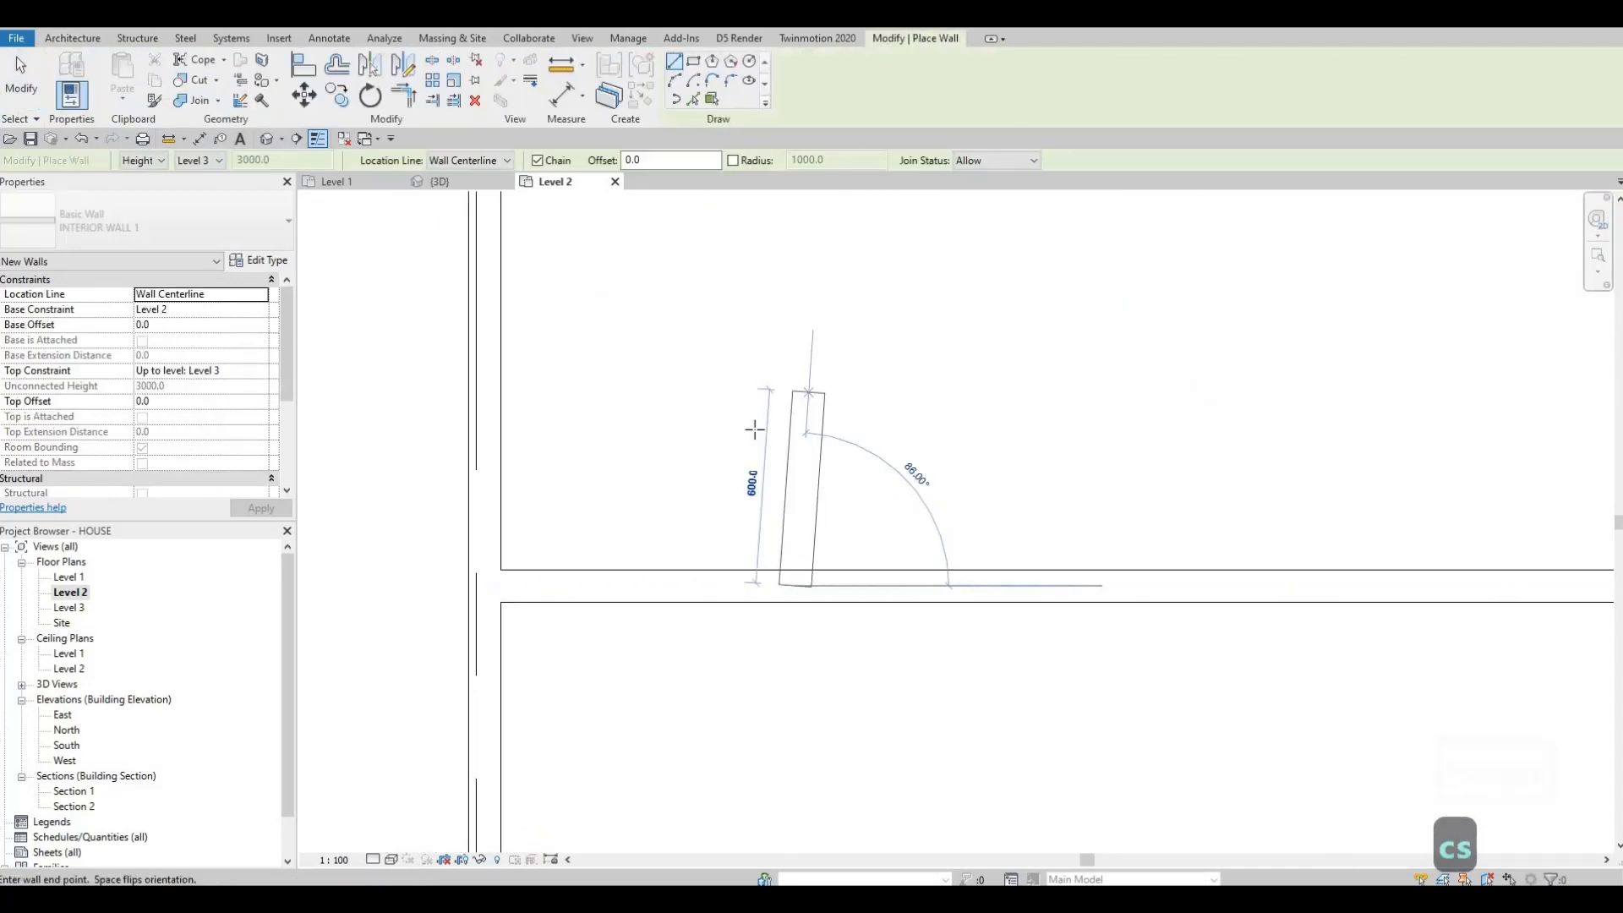
middle_click_drag(754, 430, 696, 747)
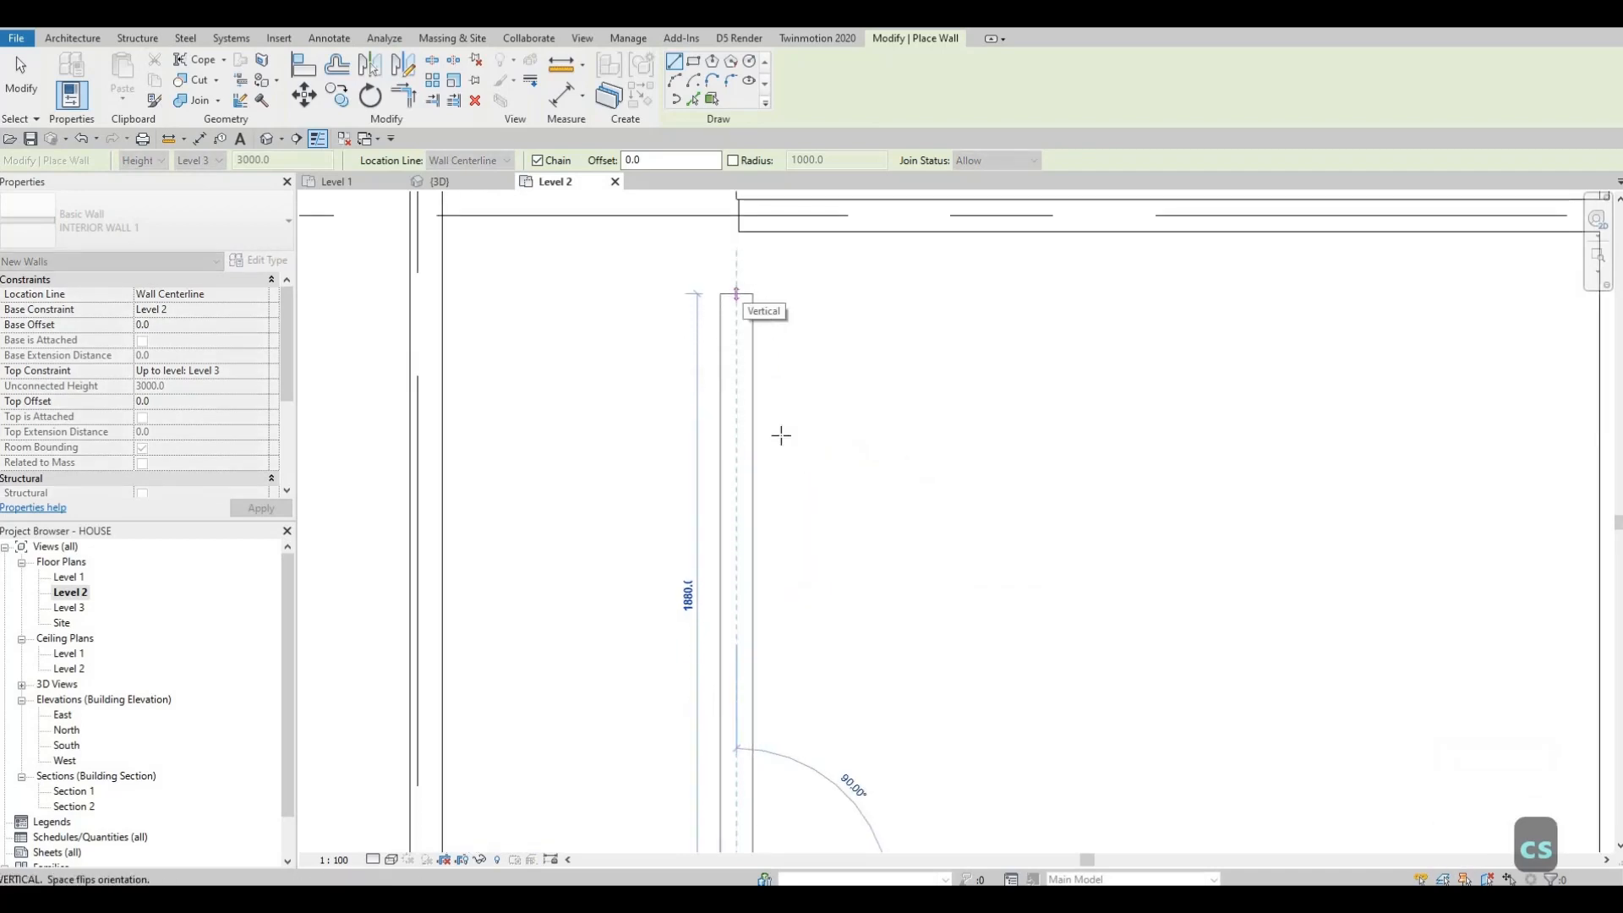
key("Escape")
key("Escape")
Step: Align the vertical wall's face with the stair's edge reference
key("a")
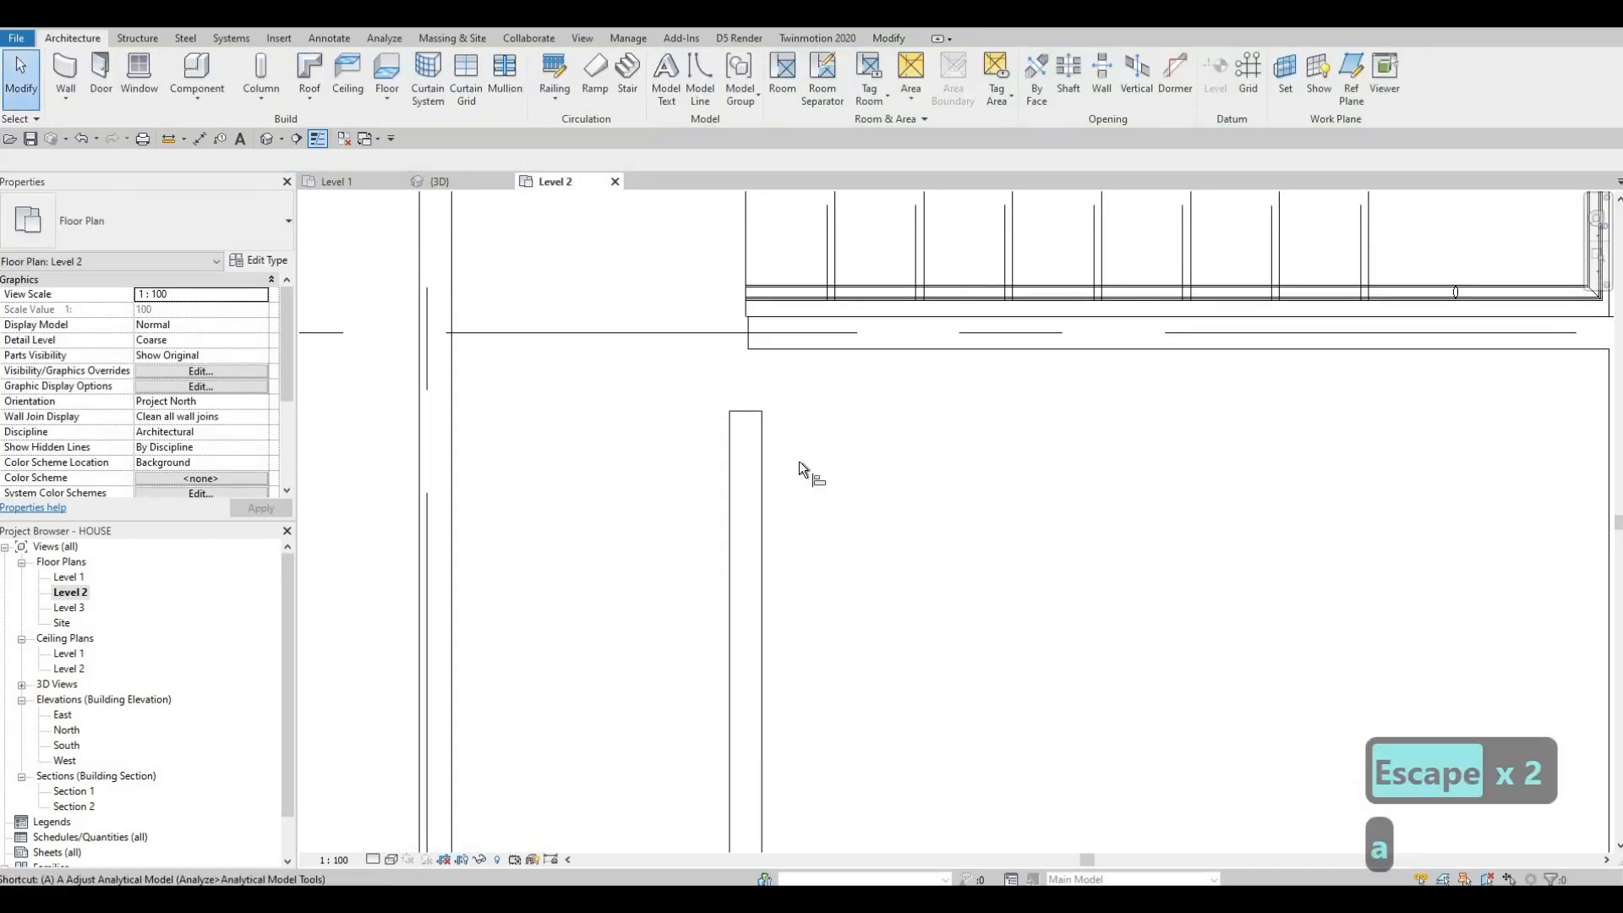
key("l")
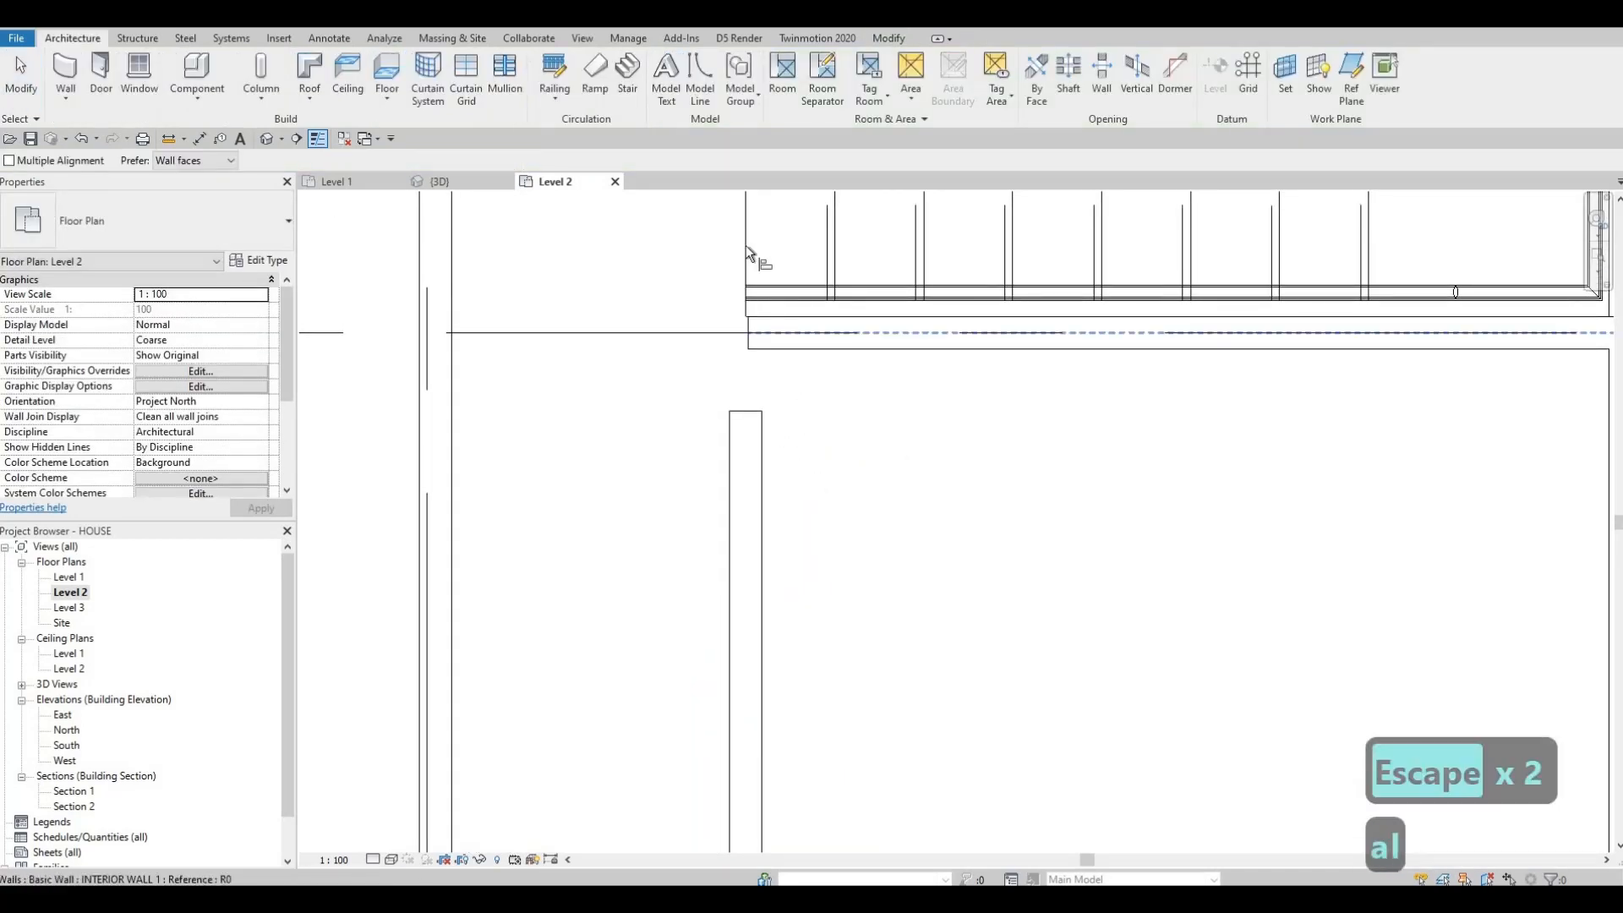
left_click(729, 488)
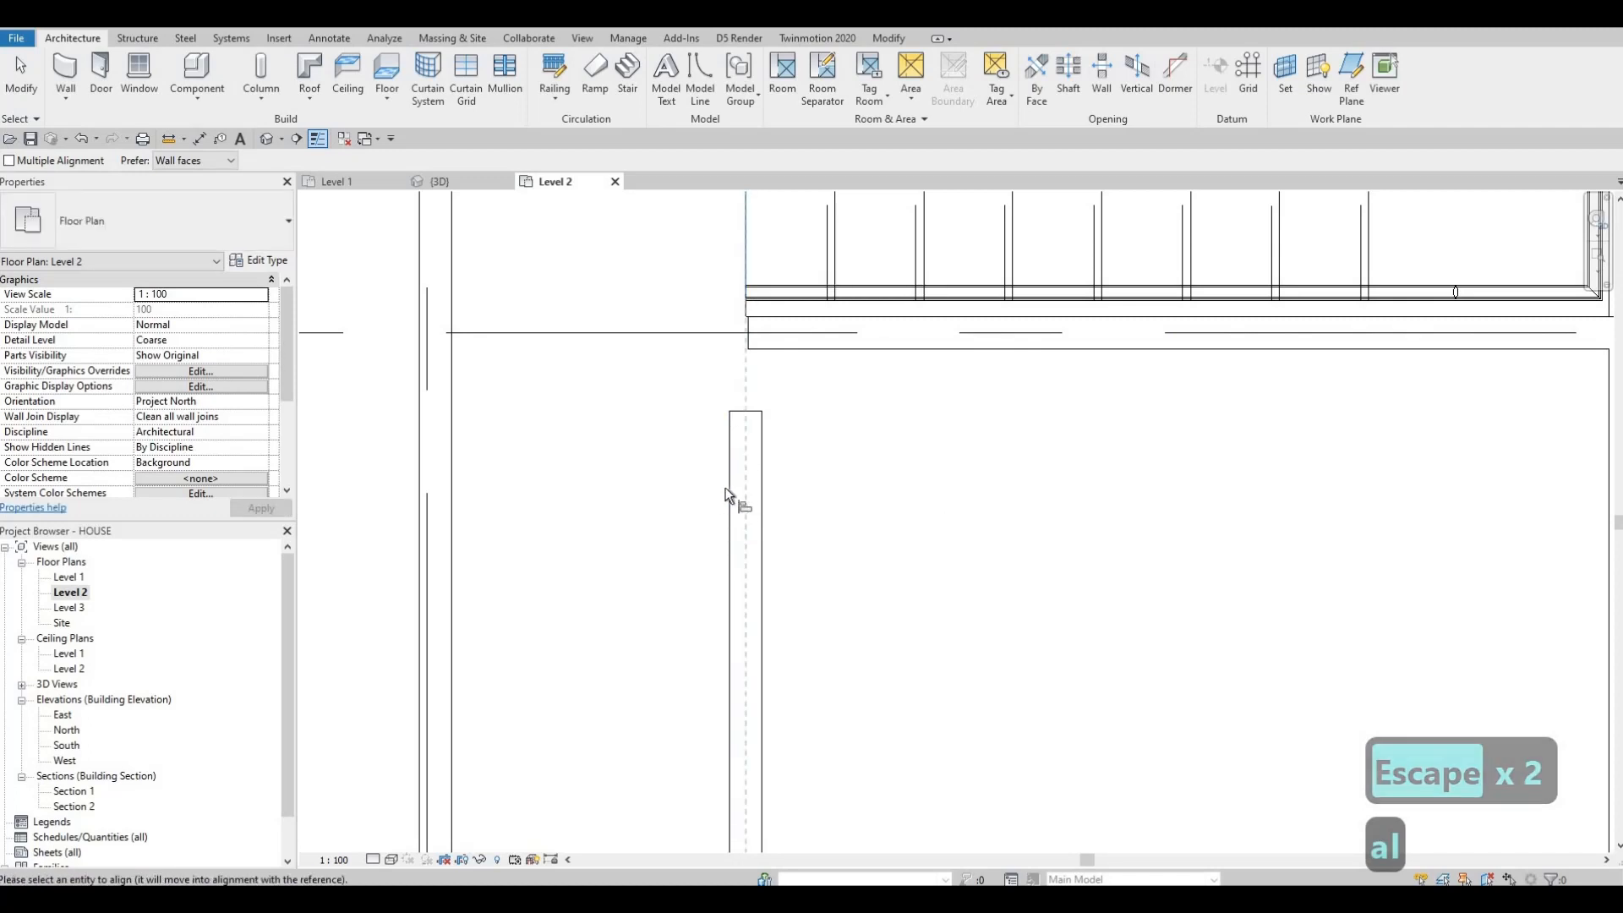
left_click(730, 507)
middle_click_drag(784, 373, 738, 508)
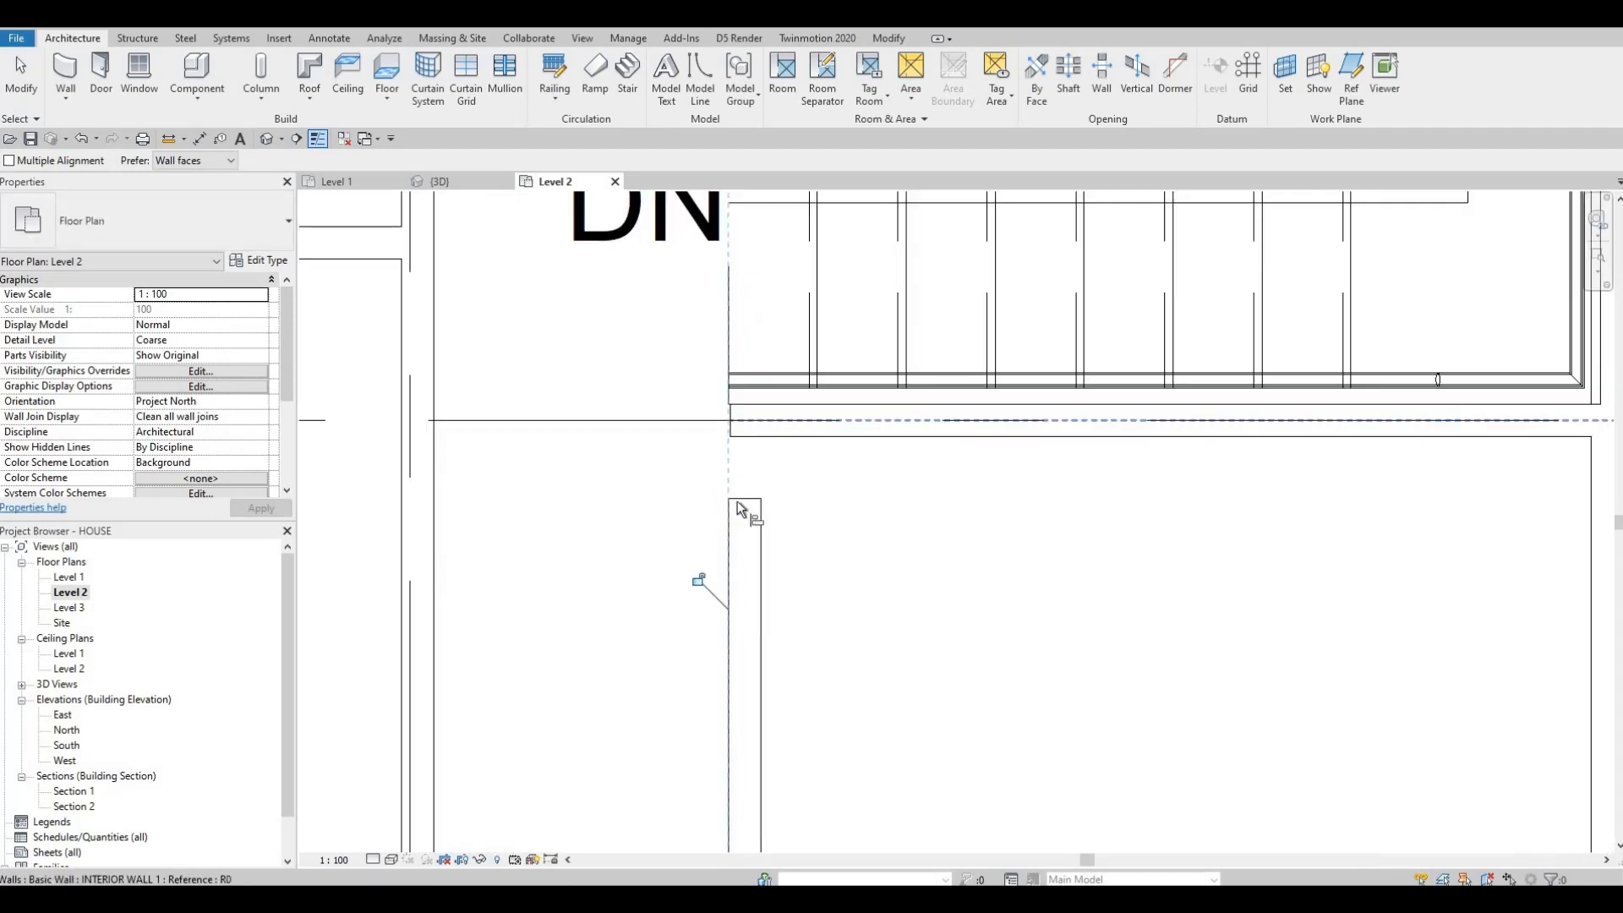
scroll(736, 515, "up", 2)
key("Escape")
key("Escape")
key("Escape")
Step: Extend the vertical wall's upper end to the wall beneath the stairwell
left_click(734, 537)
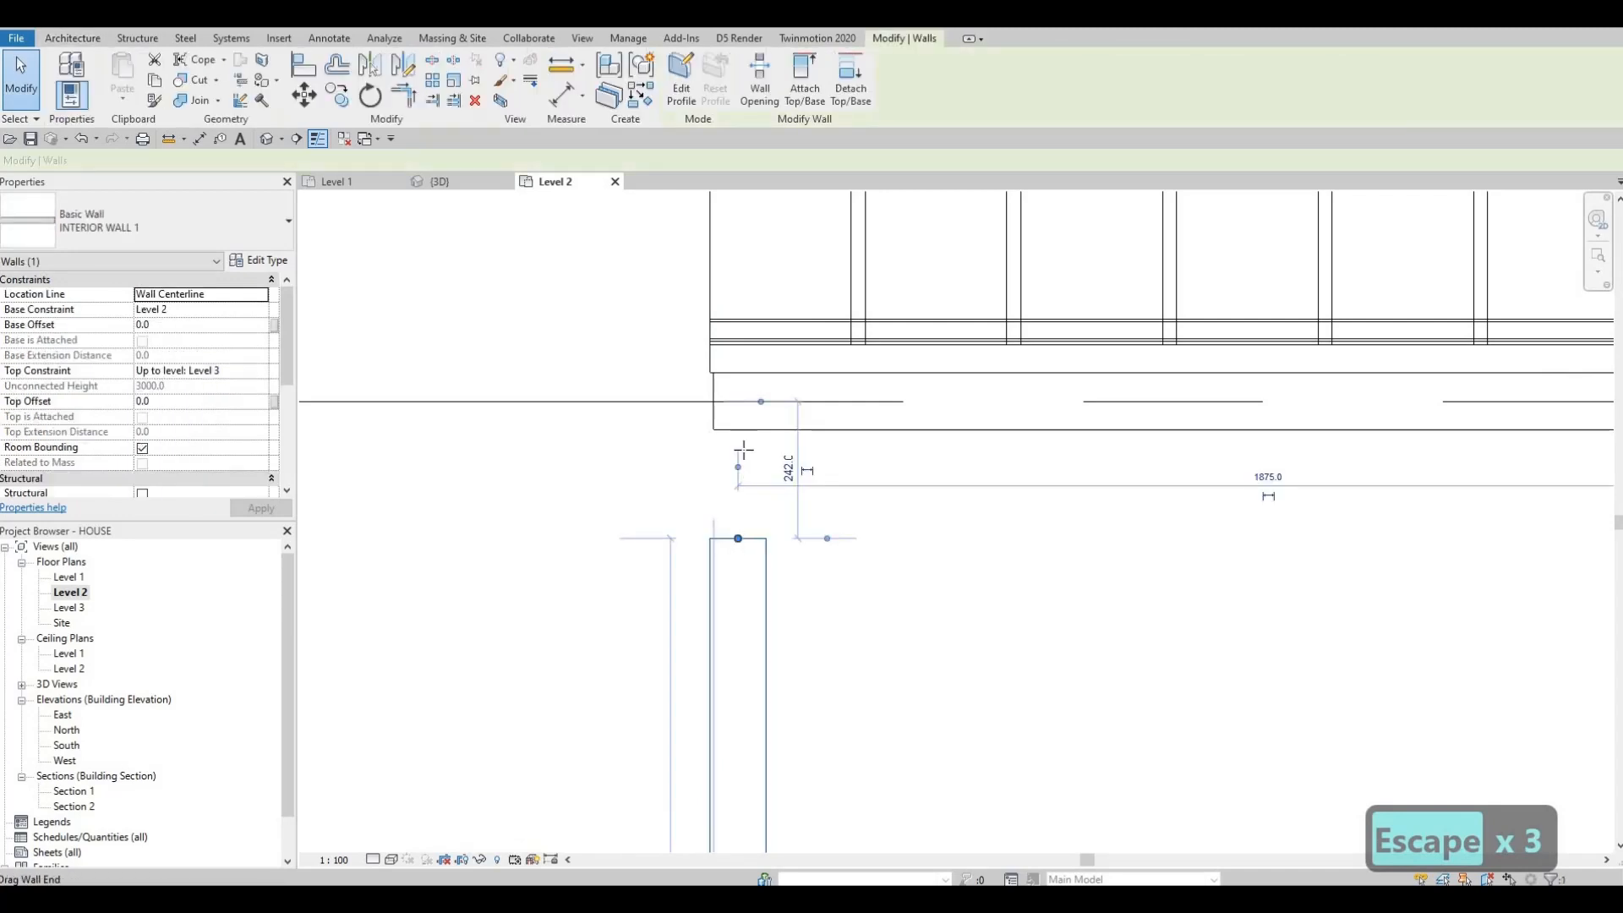
left_click_drag(743, 450, 741, 431)
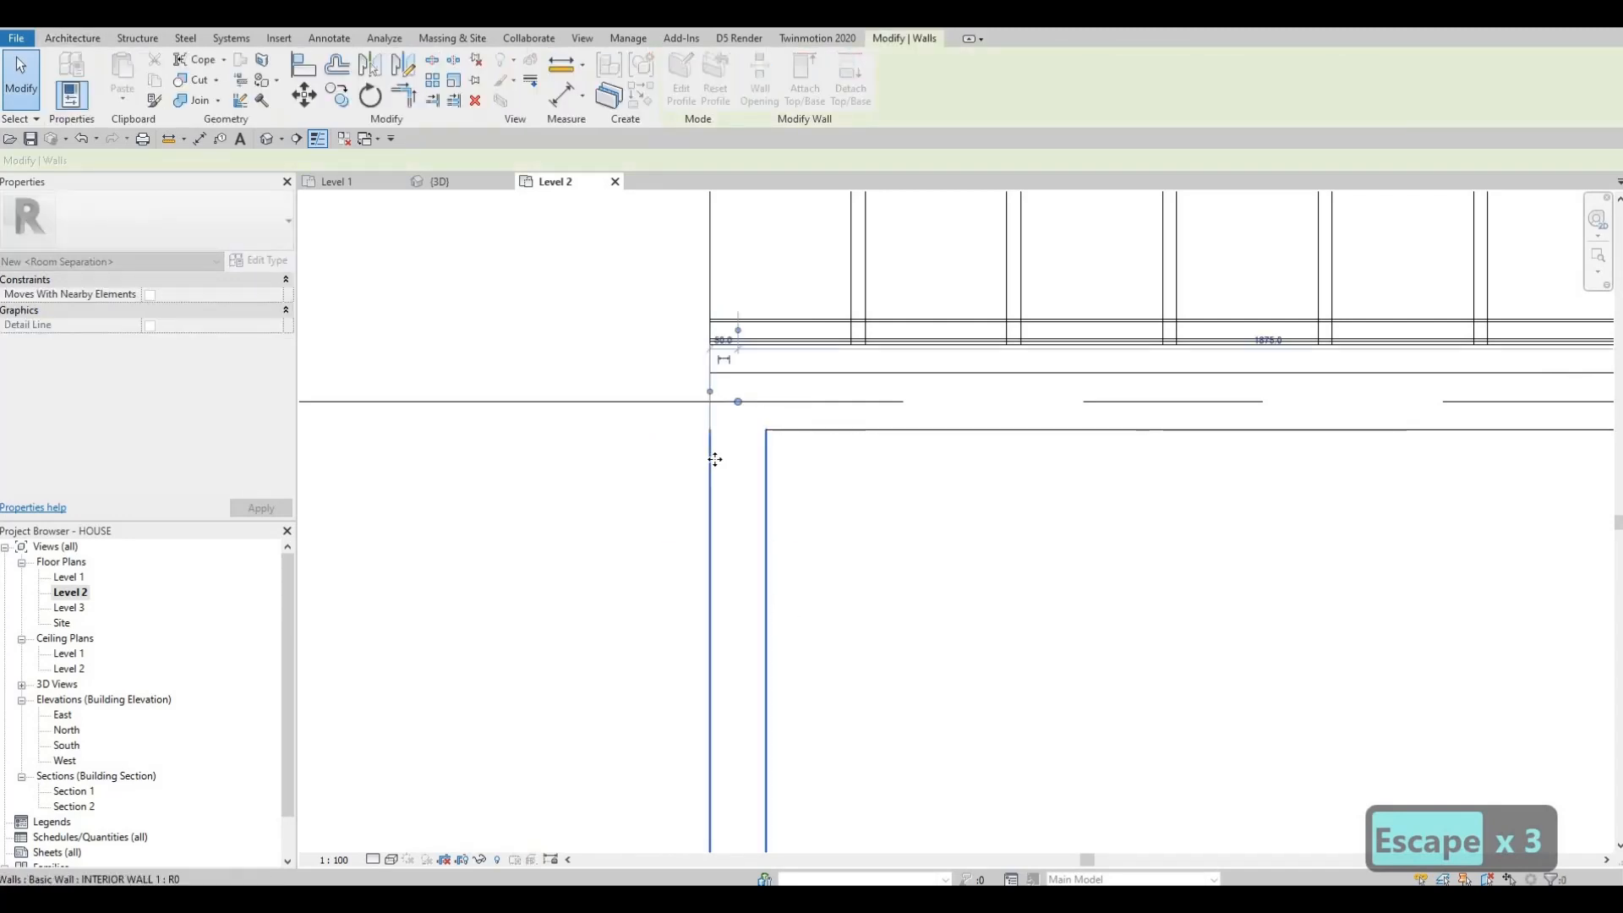
scroll(713, 459, "down", 2)
middle_click_drag(736, 617, 706, 533)
middle_click_drag(698, 430, 694, 406)
scroll(692, 406, "down", 2)
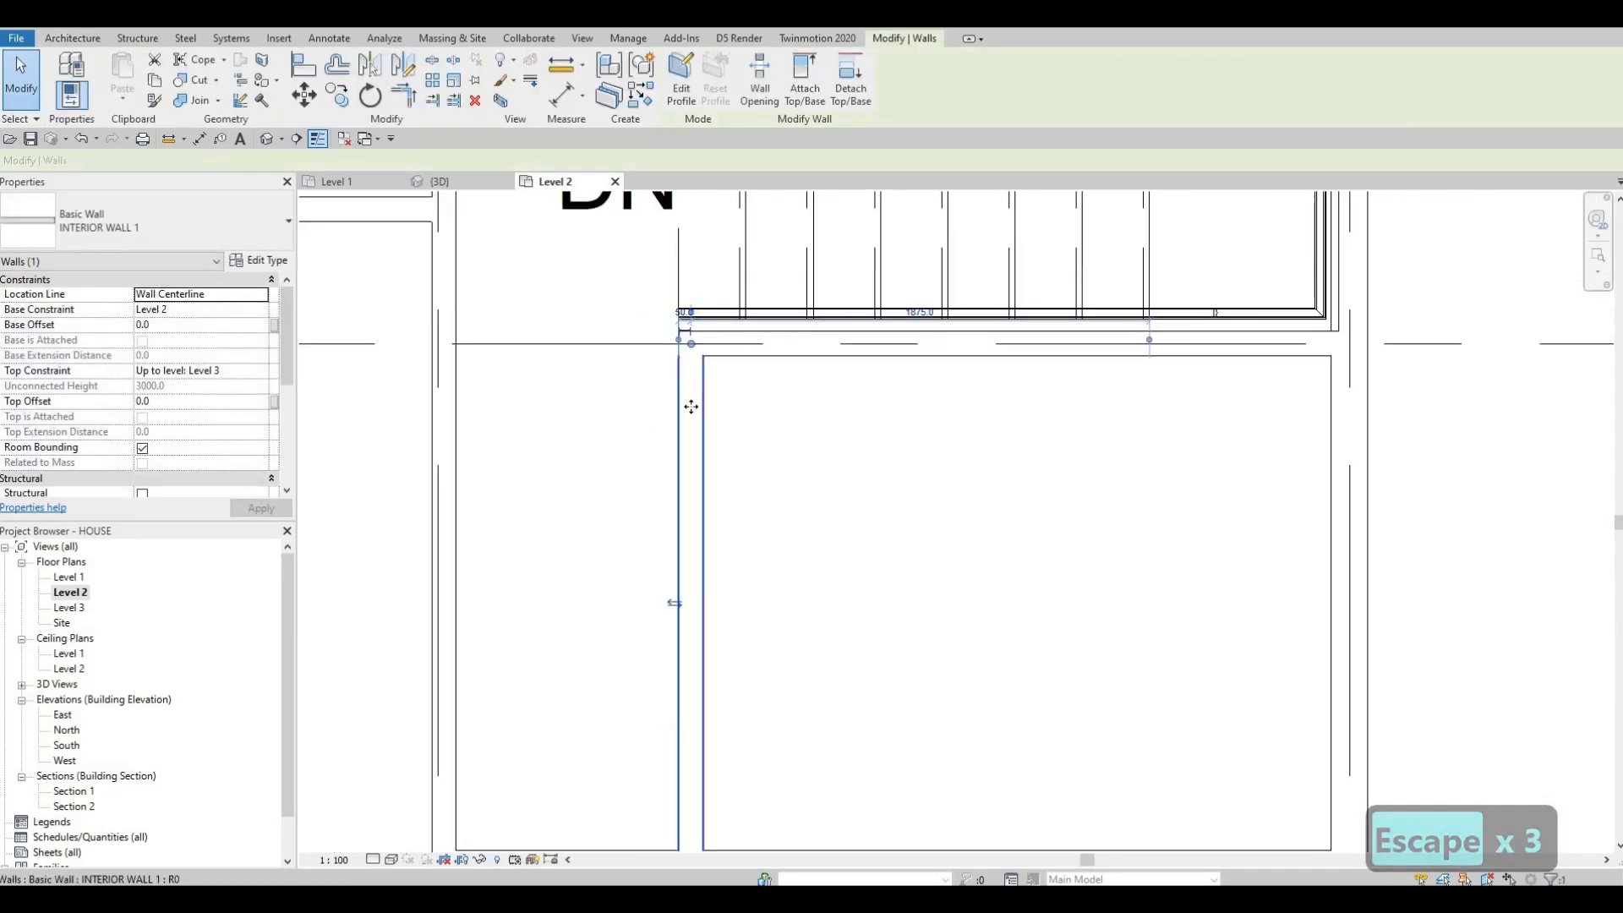
scroll(731, 511, "down", 3)
scroll(795, 493, "up", 1)
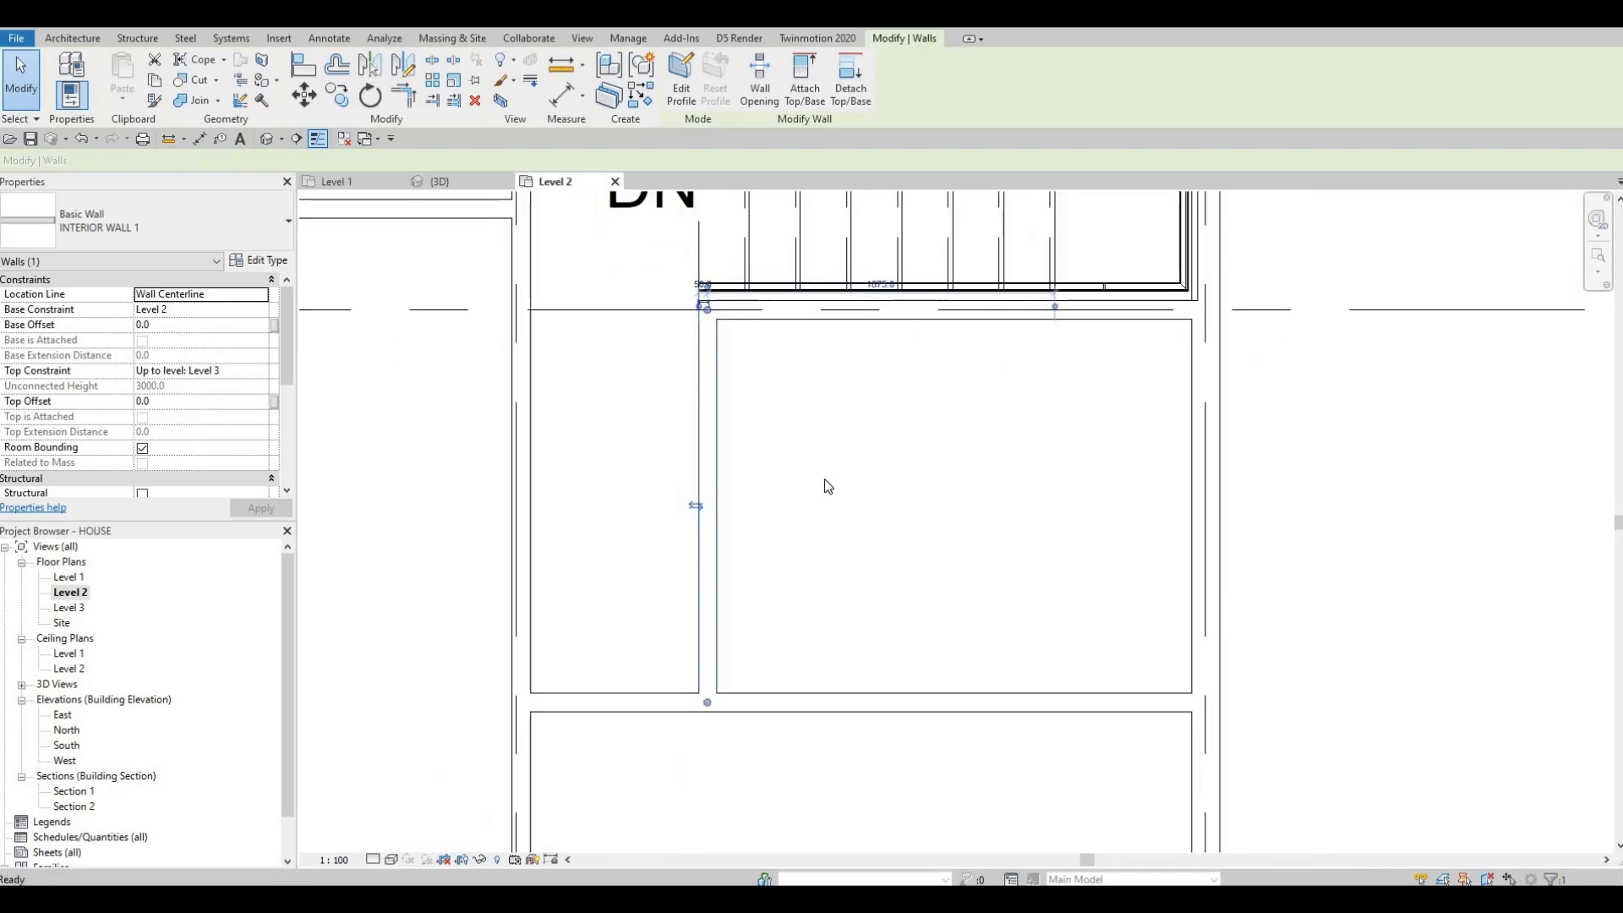
scroll(822, 480, "down", 3)
middle_click_drag(808, 442, 784, 492)
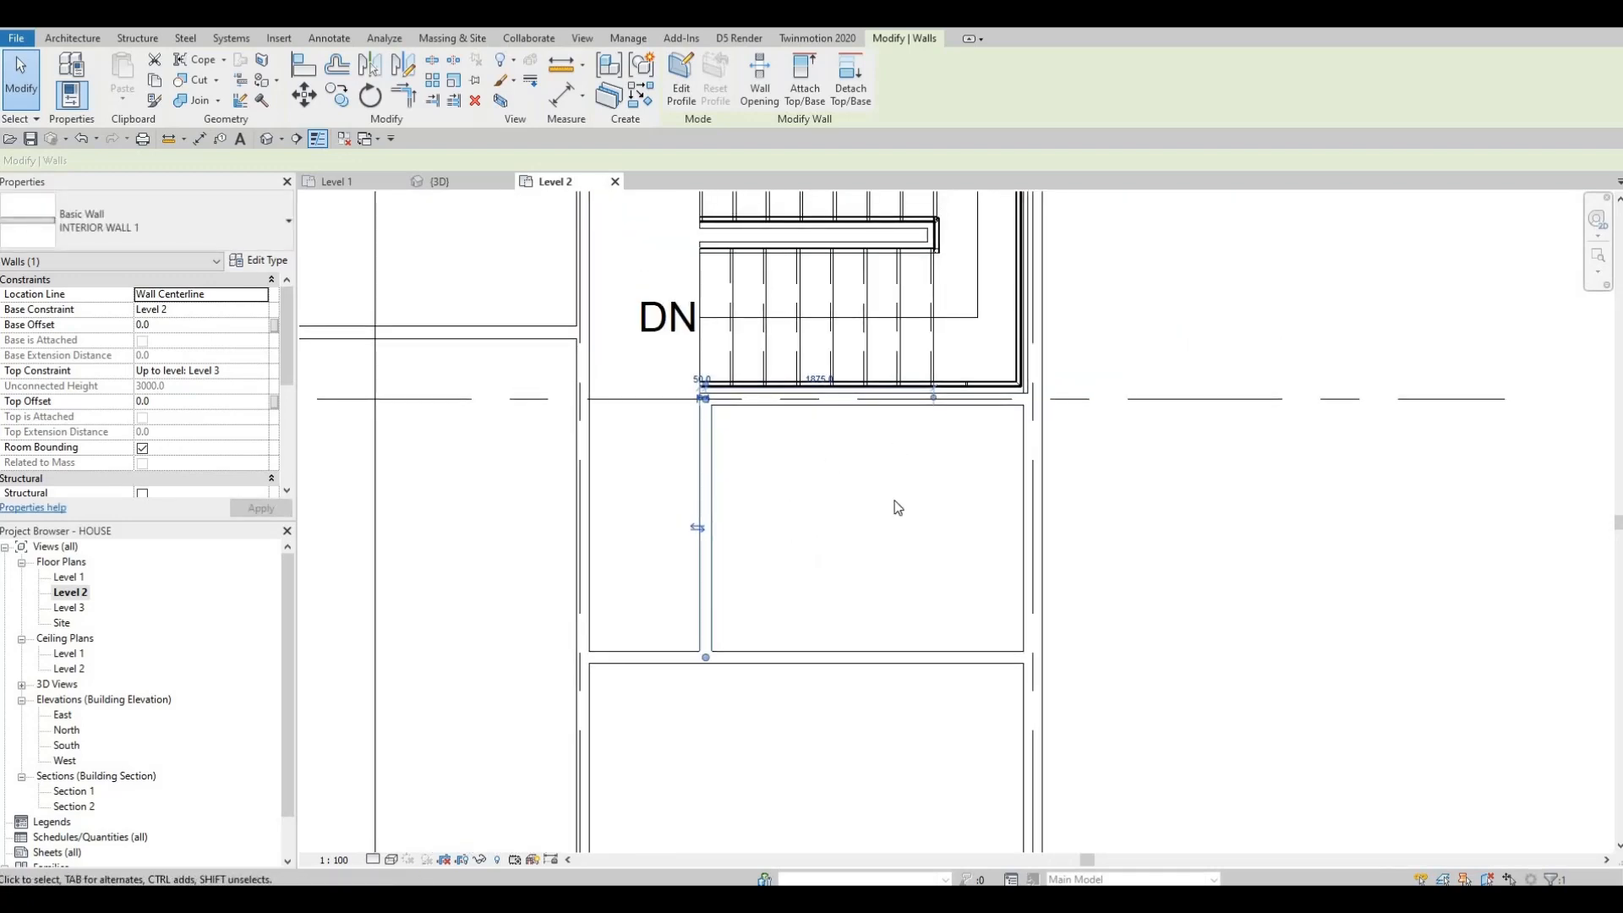
scroll(895, 507, "down", 3)
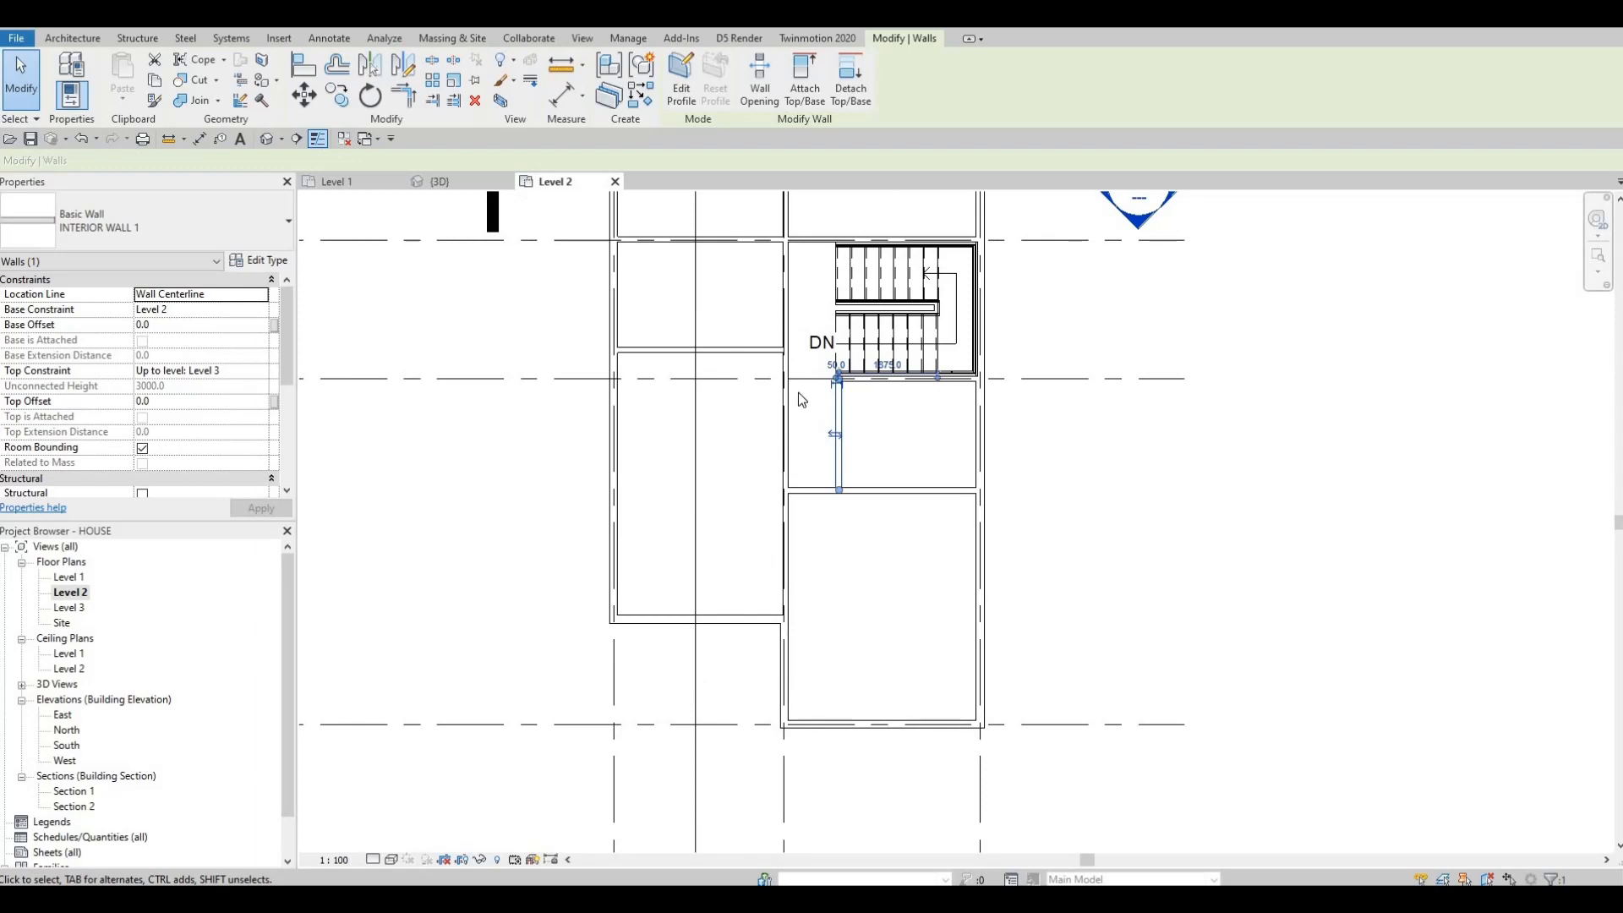
mouse_move(847, 433)
middle_mouse_down()
mouse_move(840, 454)
mouse_move(855, 452)
middle_mouse_up()
scroll(786, 483, "down", 2)
key("Escape")
scroll(702, 461, "down", 1)
scroll(752, 446, "up", 2)
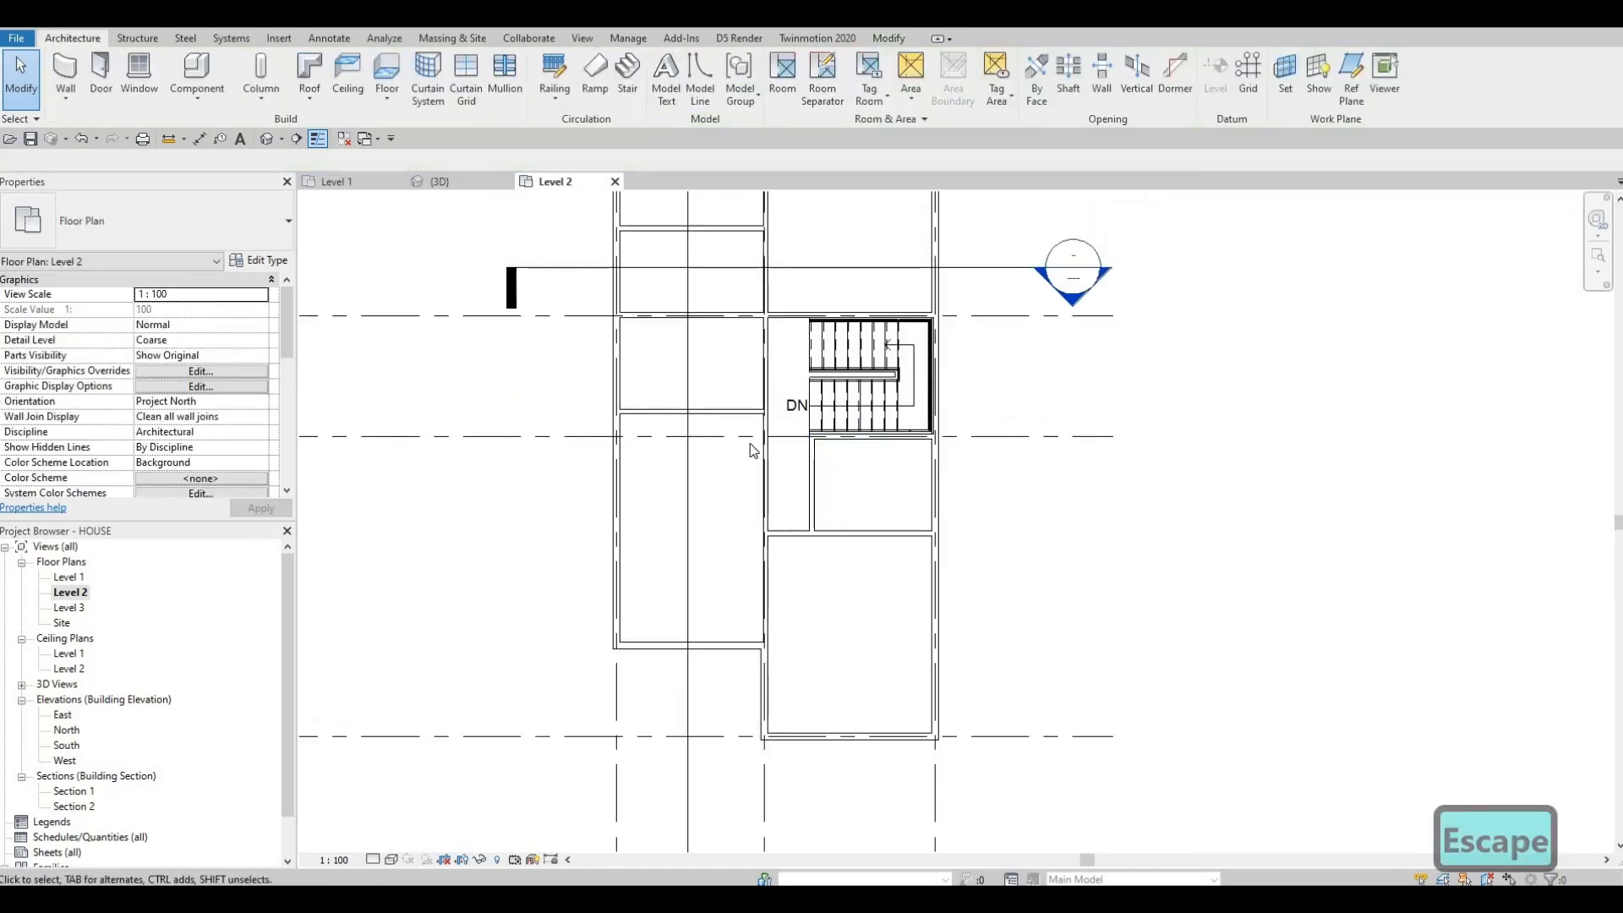
middle_click_drag(800, 358, 750, 444)
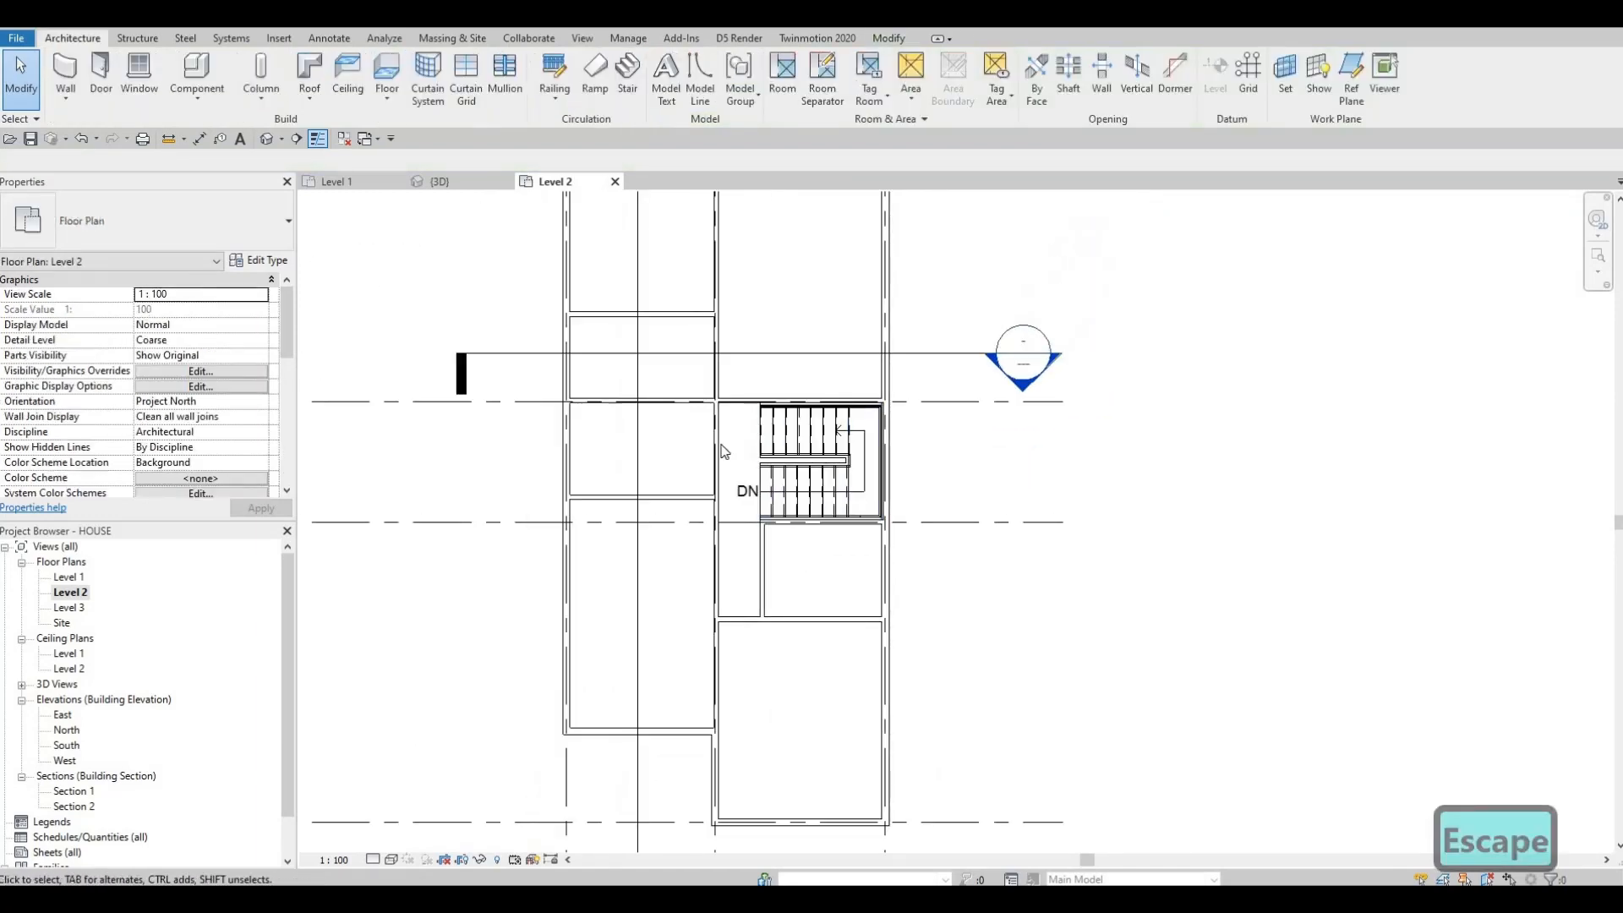
Step: Place two M_Door-Interior-Single-1_Panel-Wood 700 x 2000mm doors on the corridor walls below the stairwell
left_click(102, 69)
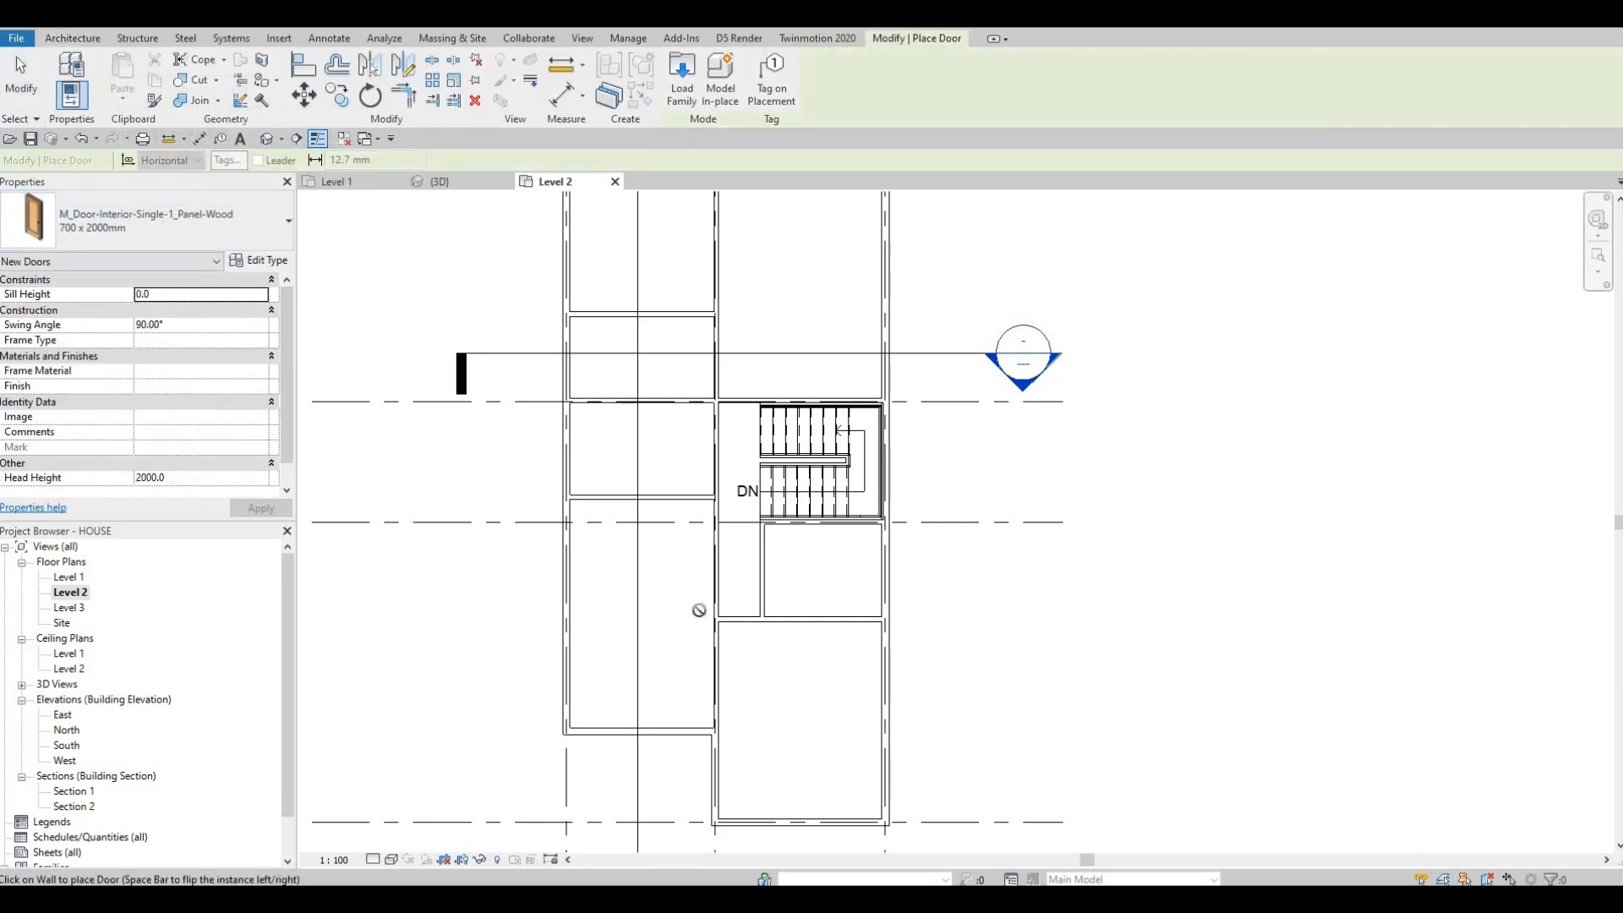
scroll(716, 545, "up", 1)
scroll(716, 544, "up", 1)
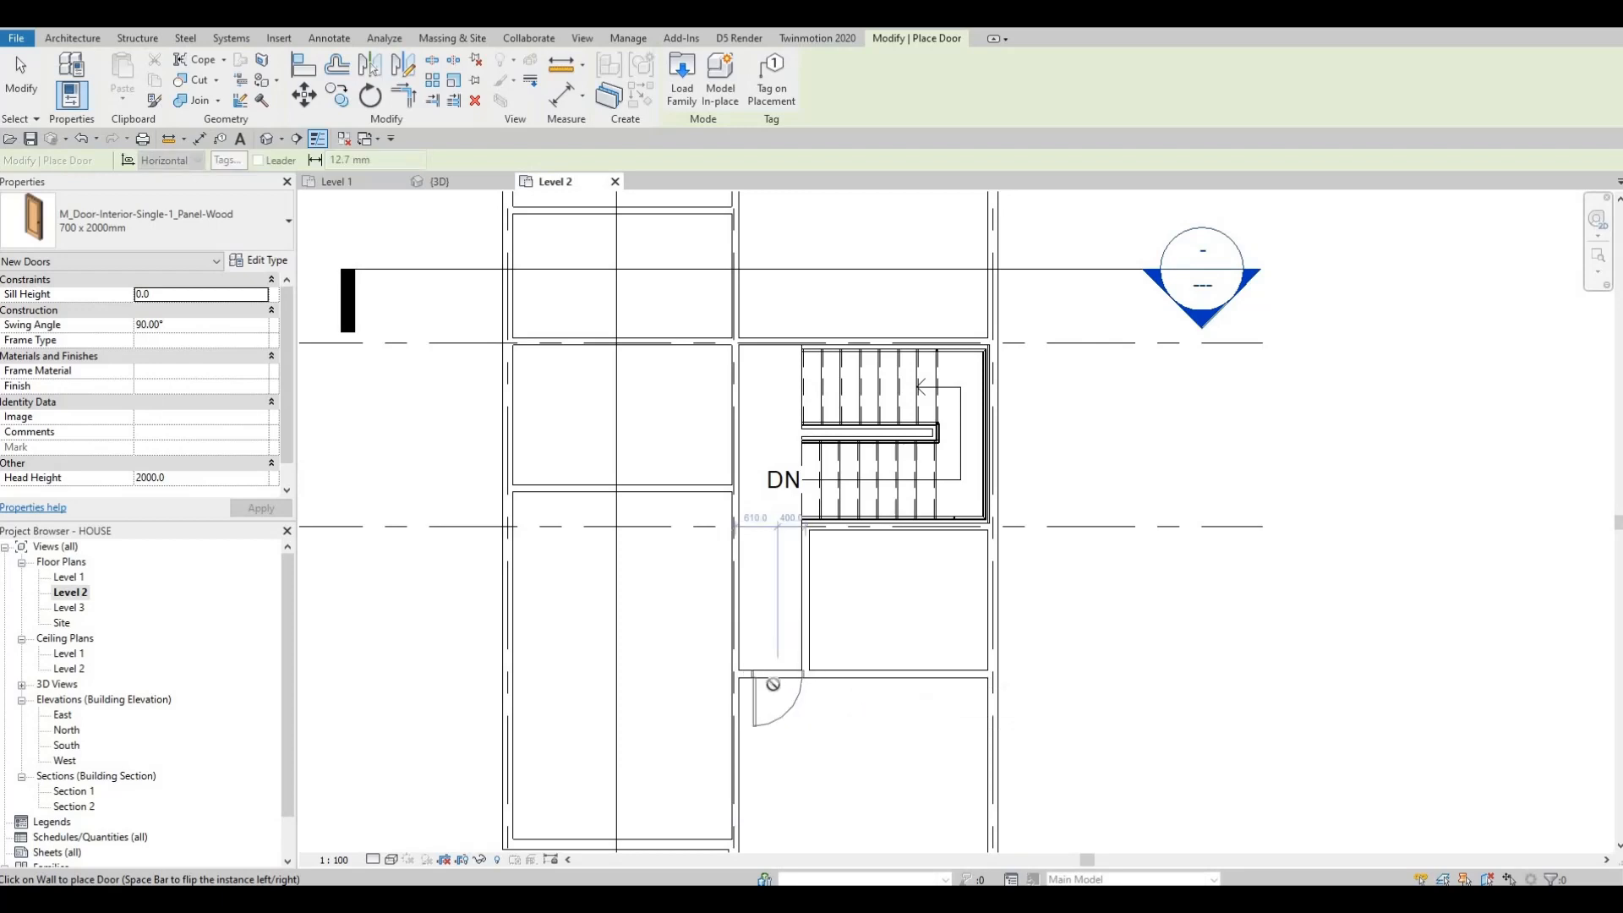
left_click(775, 681)
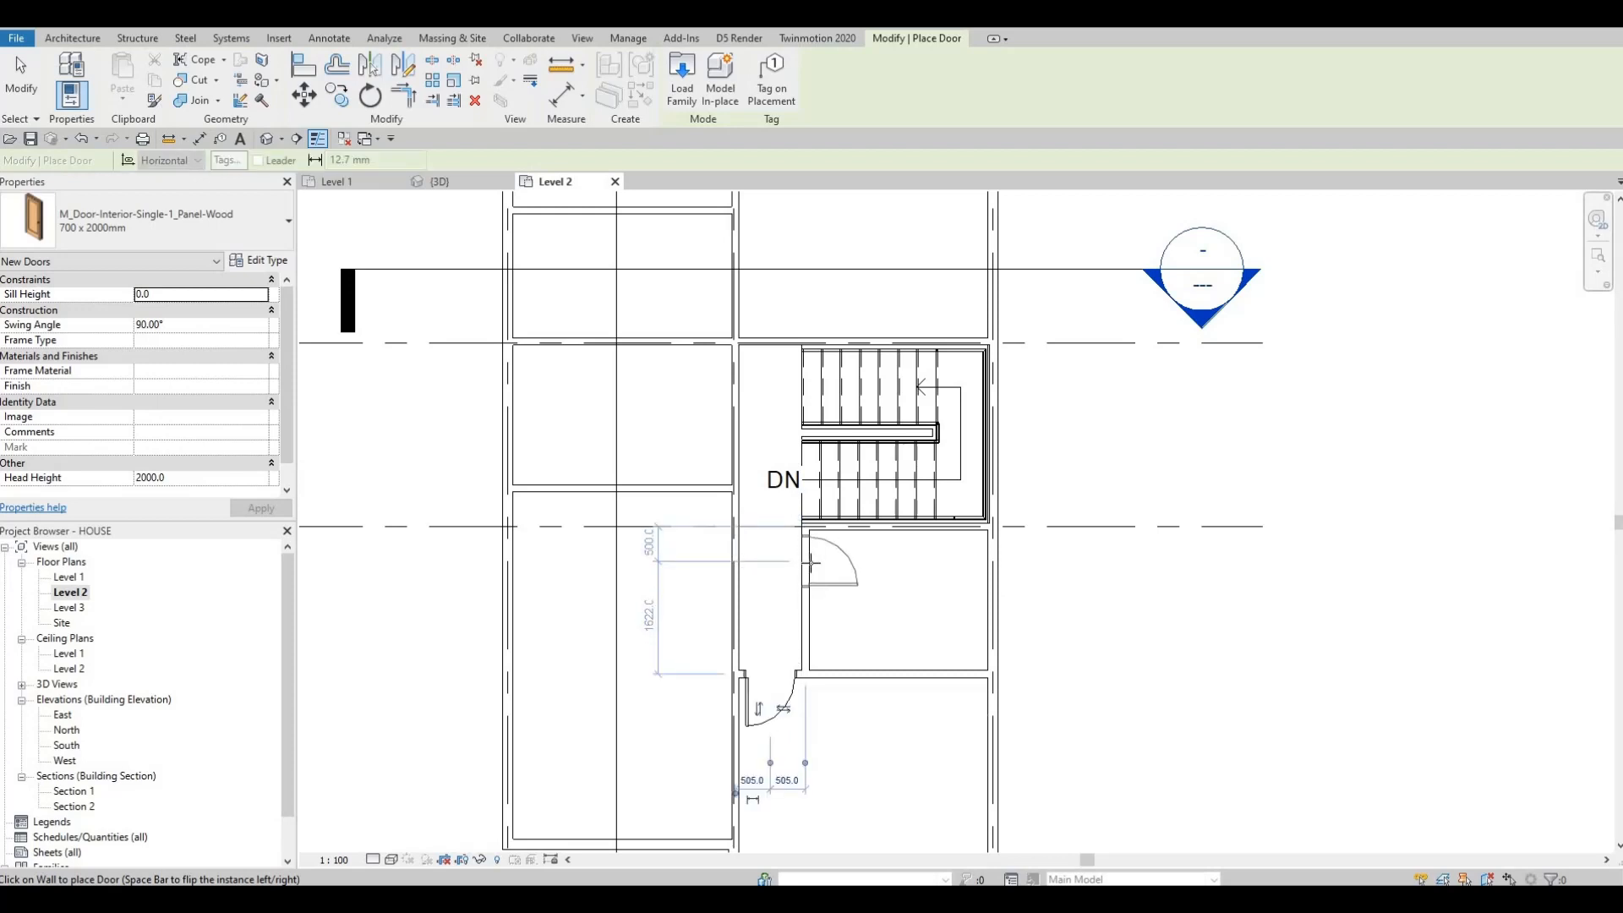
left_click(811, 563)
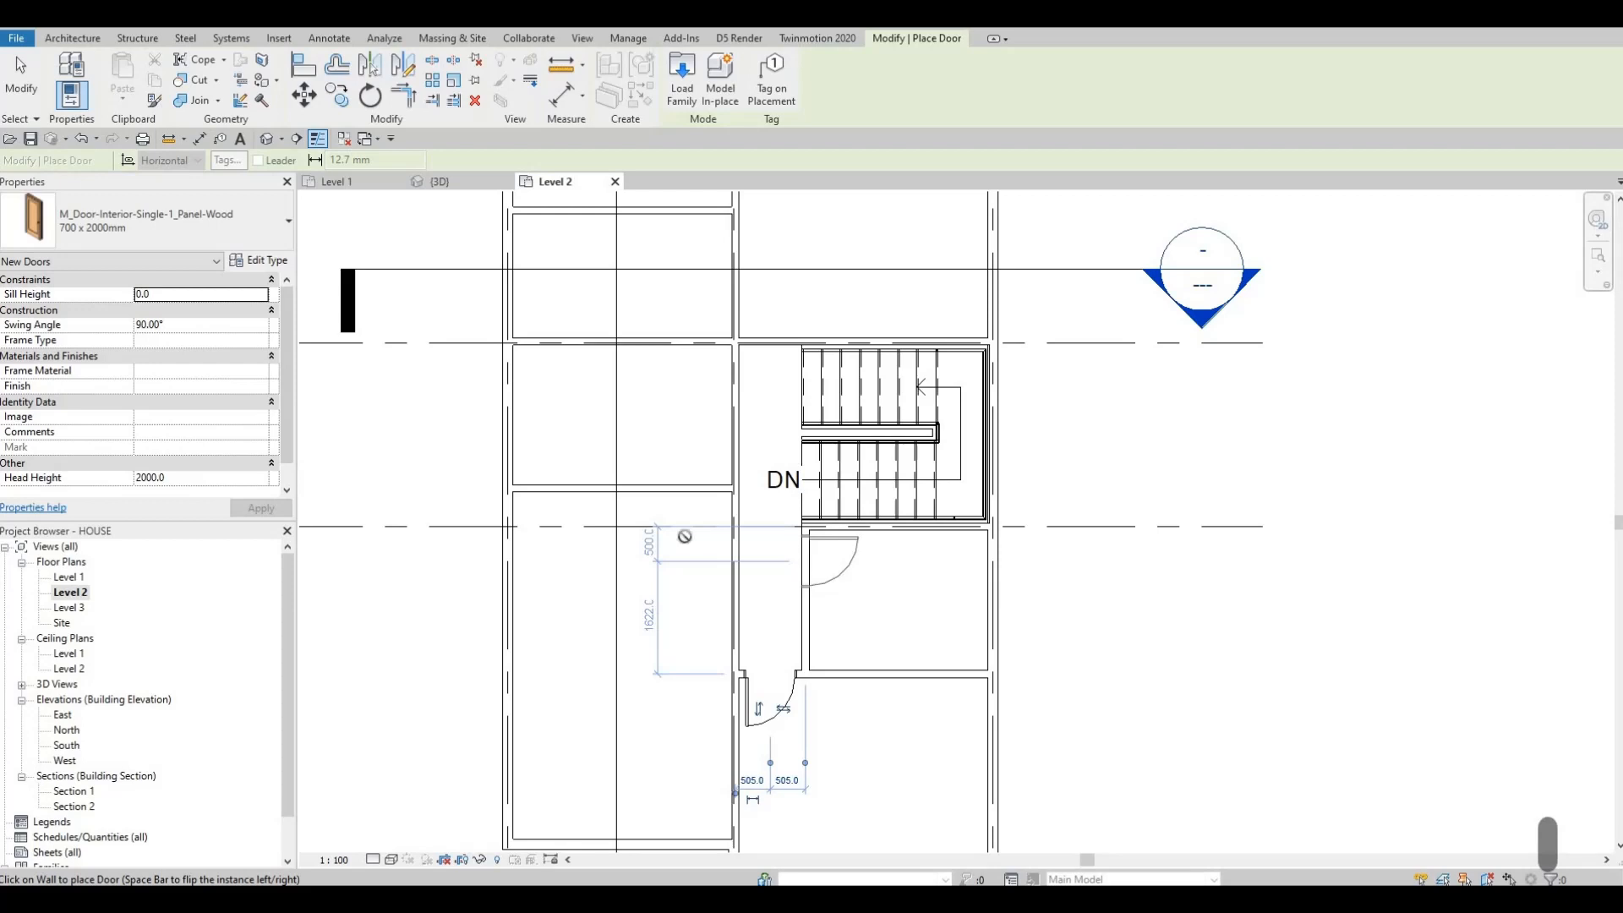
Step: Flip the door orientation and place two more interior doors on the corridor wall left of the stairwell
key("space")
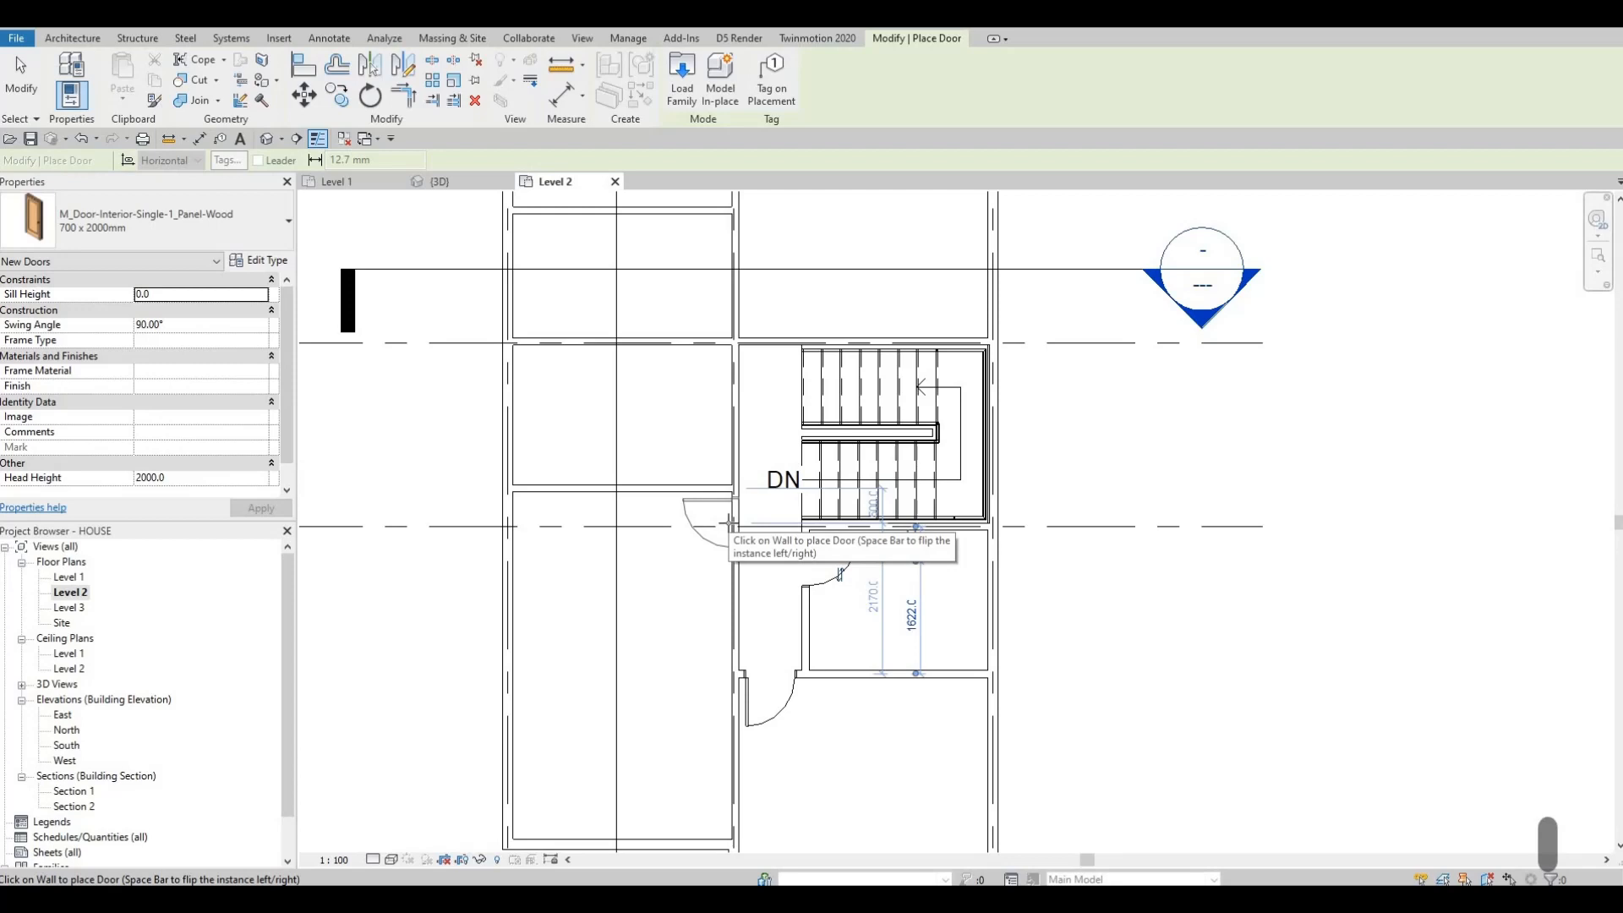
left_click(728, 524)
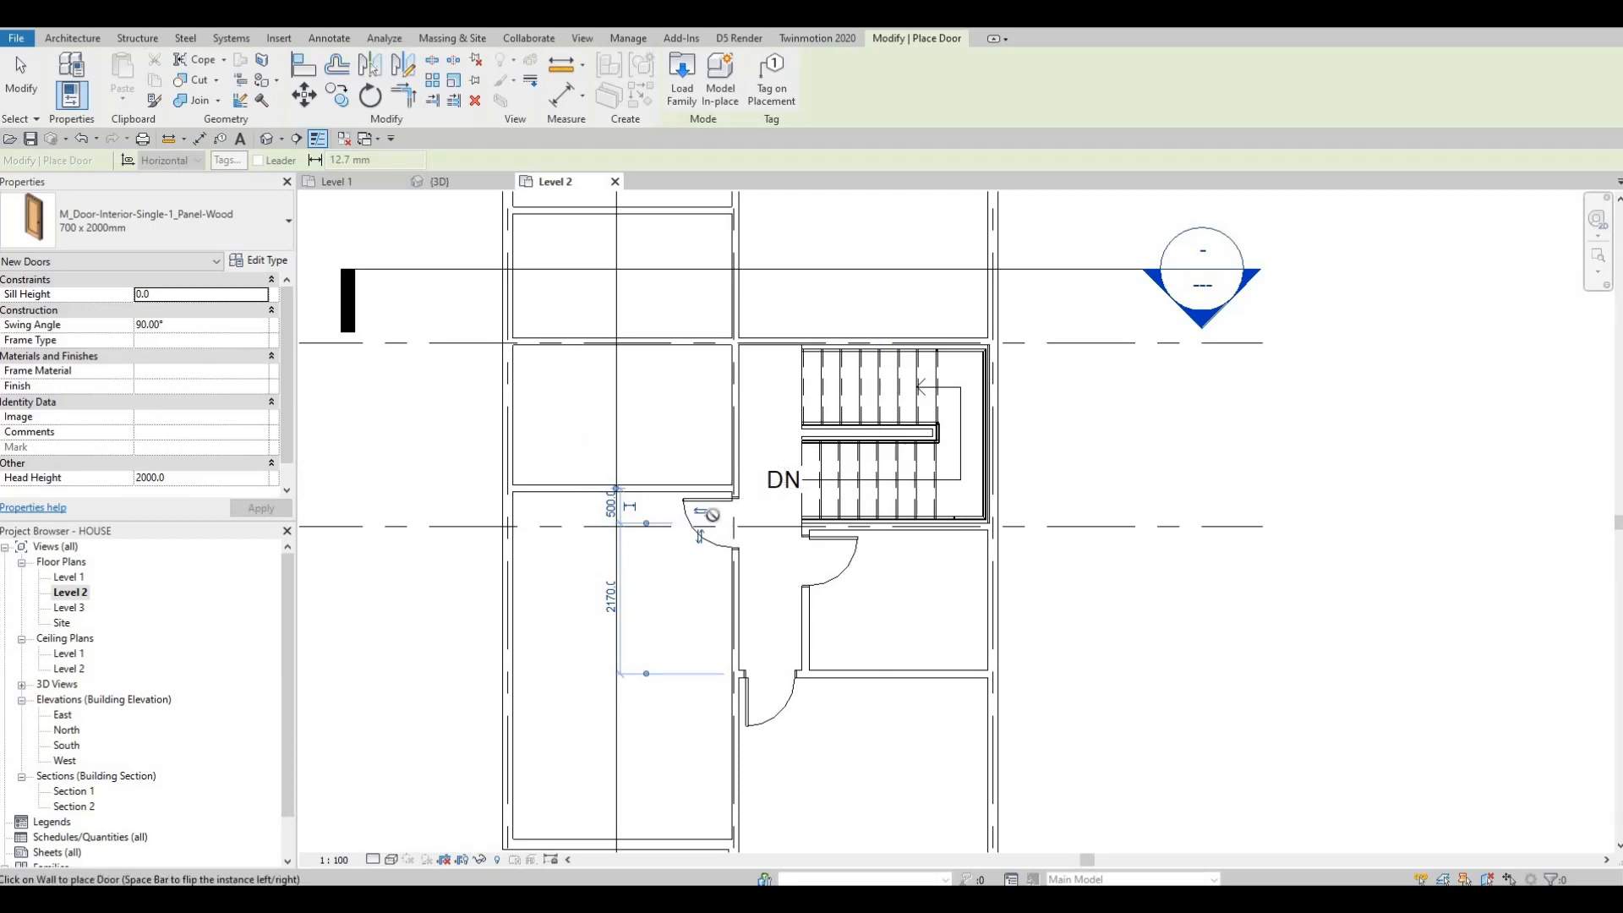
middle_click_drag(713, 512, 709, 567)
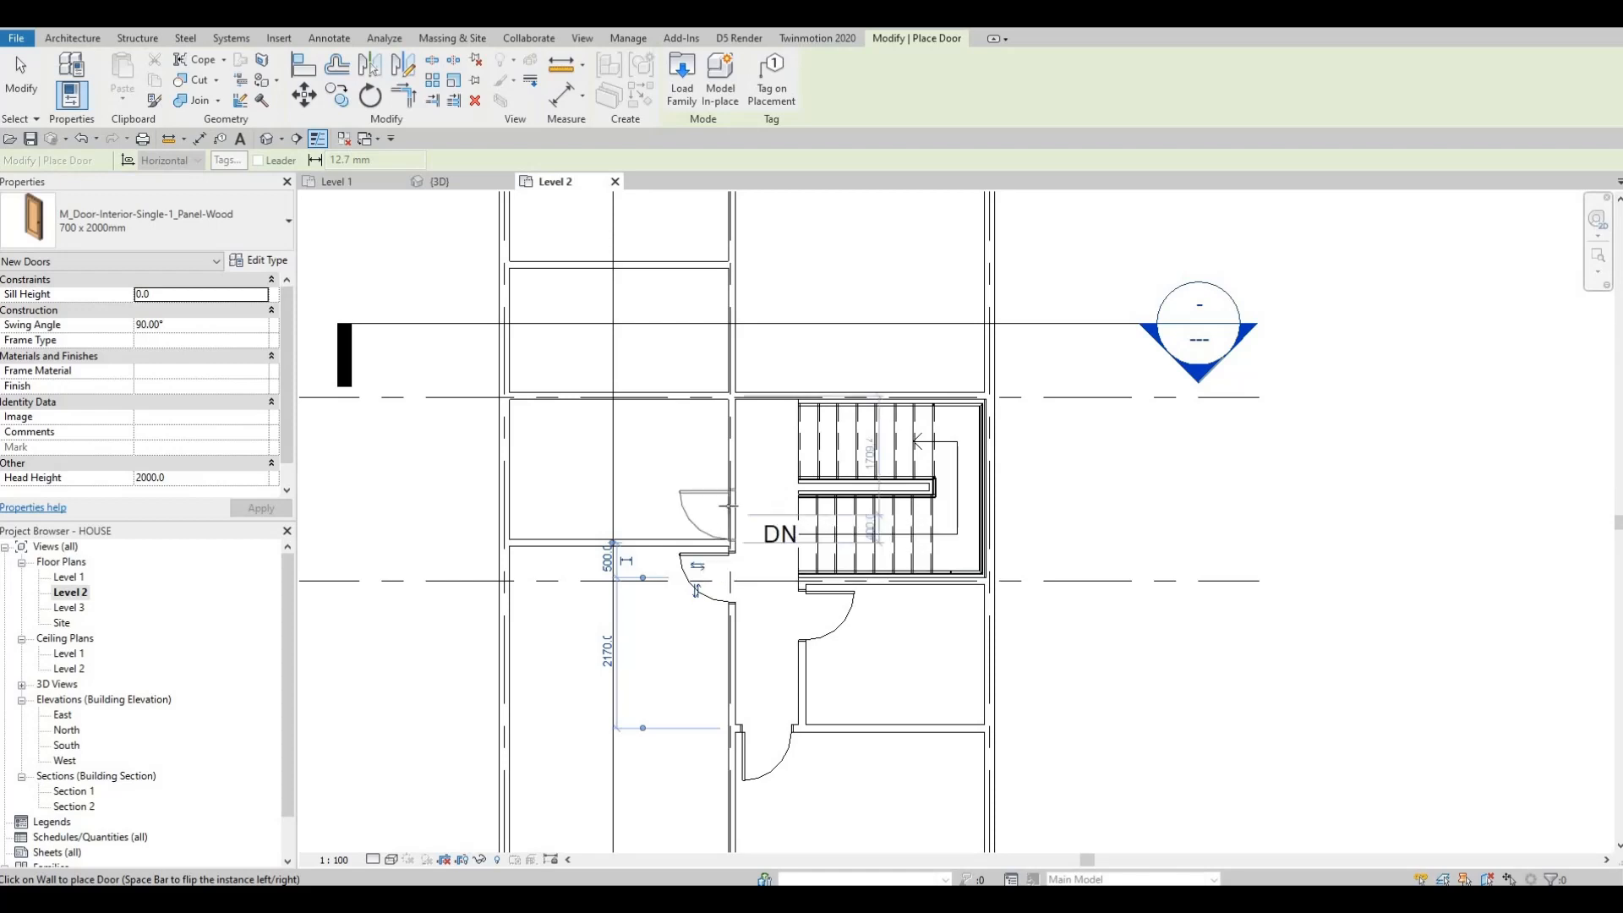
left_click(730, 578)
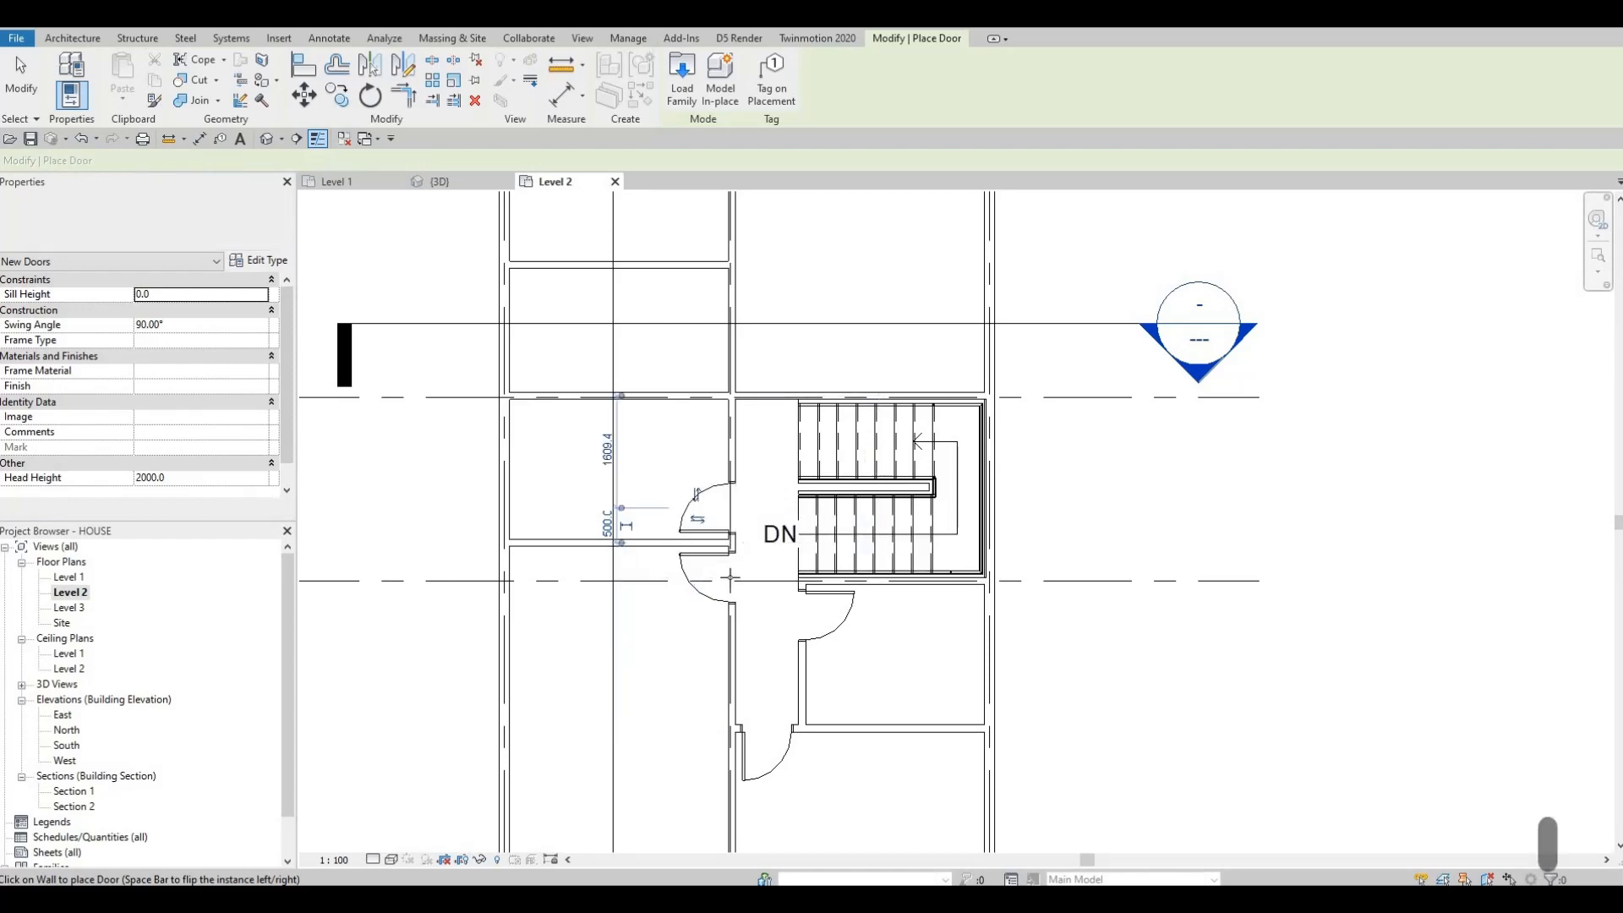
middle_click_drag(730, 578, 749, 756)
scroll(776, 586, "up", 2)
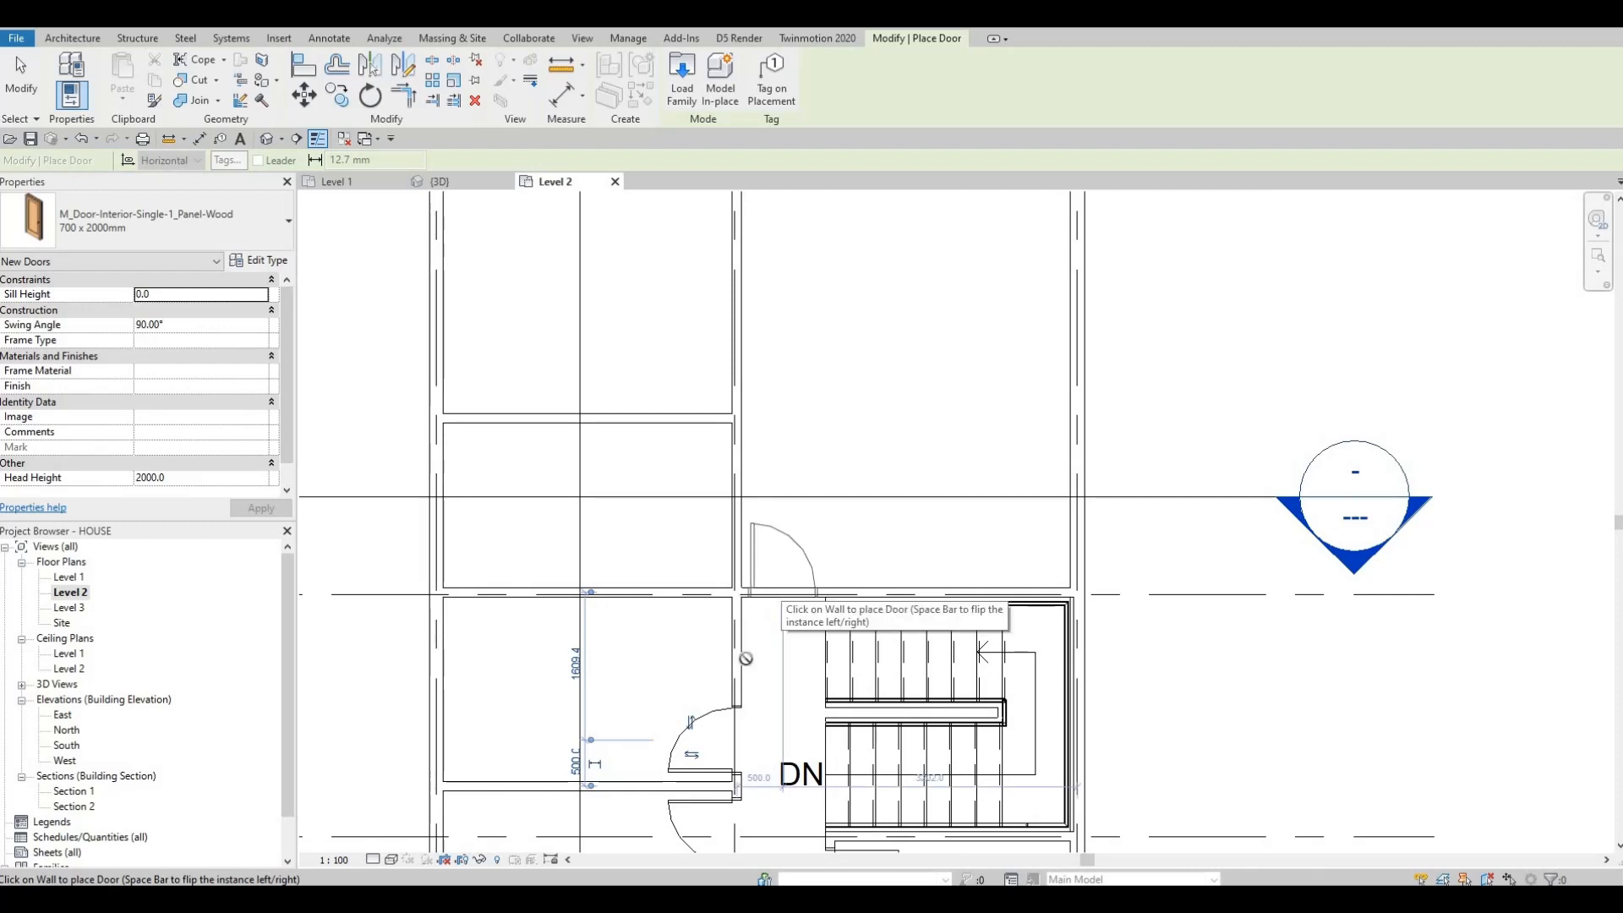
scroll(765, 628, "down", 2)
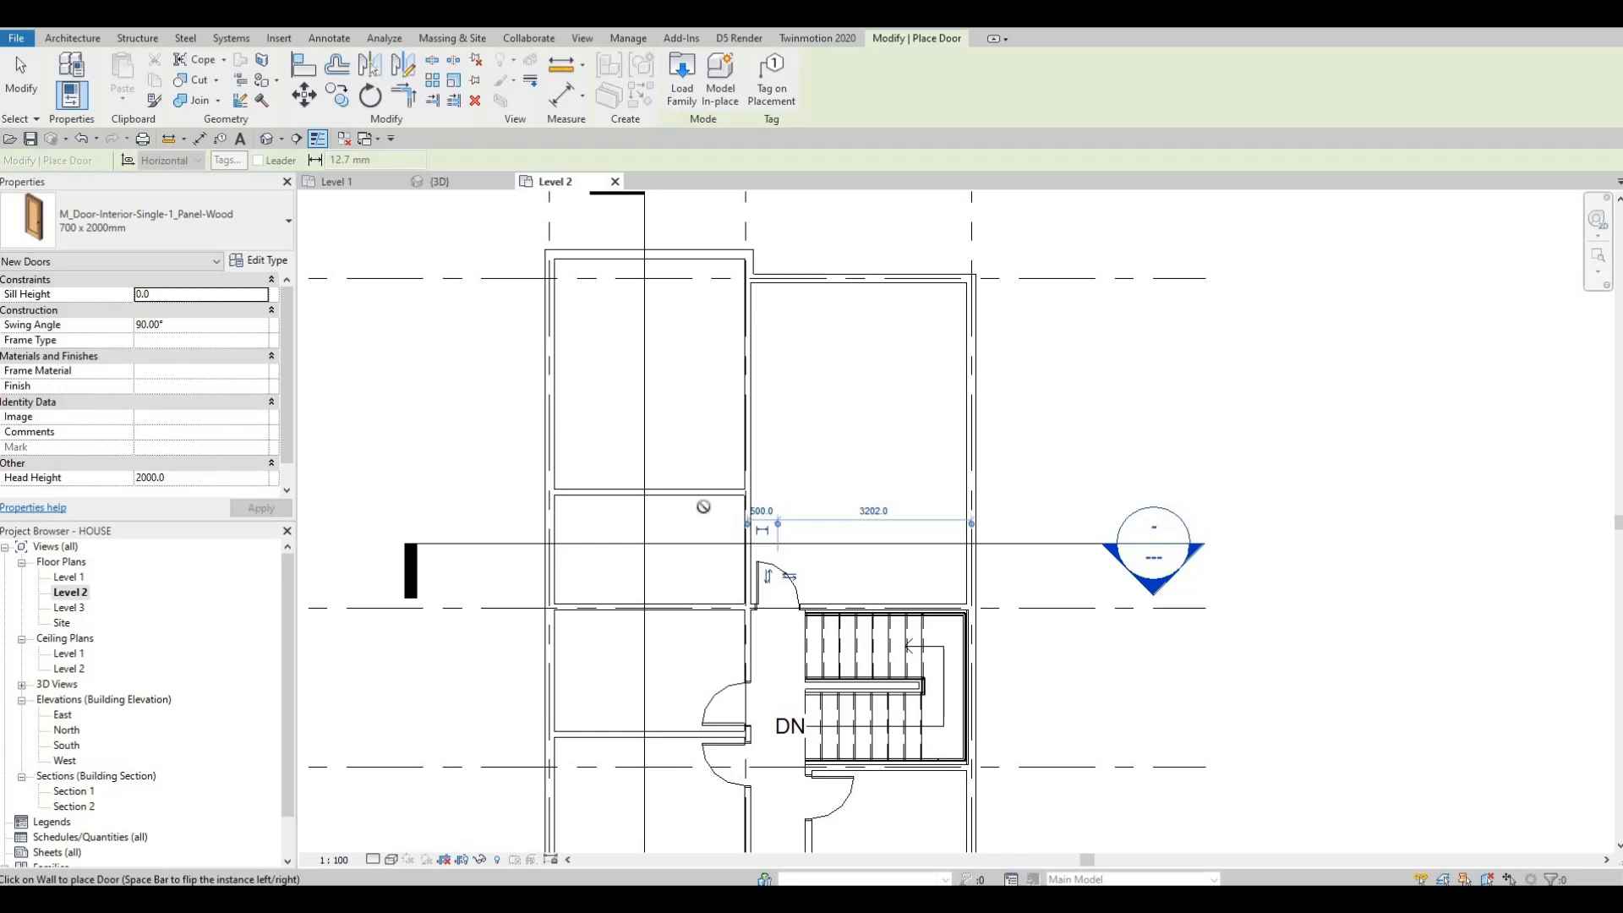
Step: Flip the door orientation and place two more interior doors on the corridor wall above the stairwell
scroll(734, 541, "up", 2)
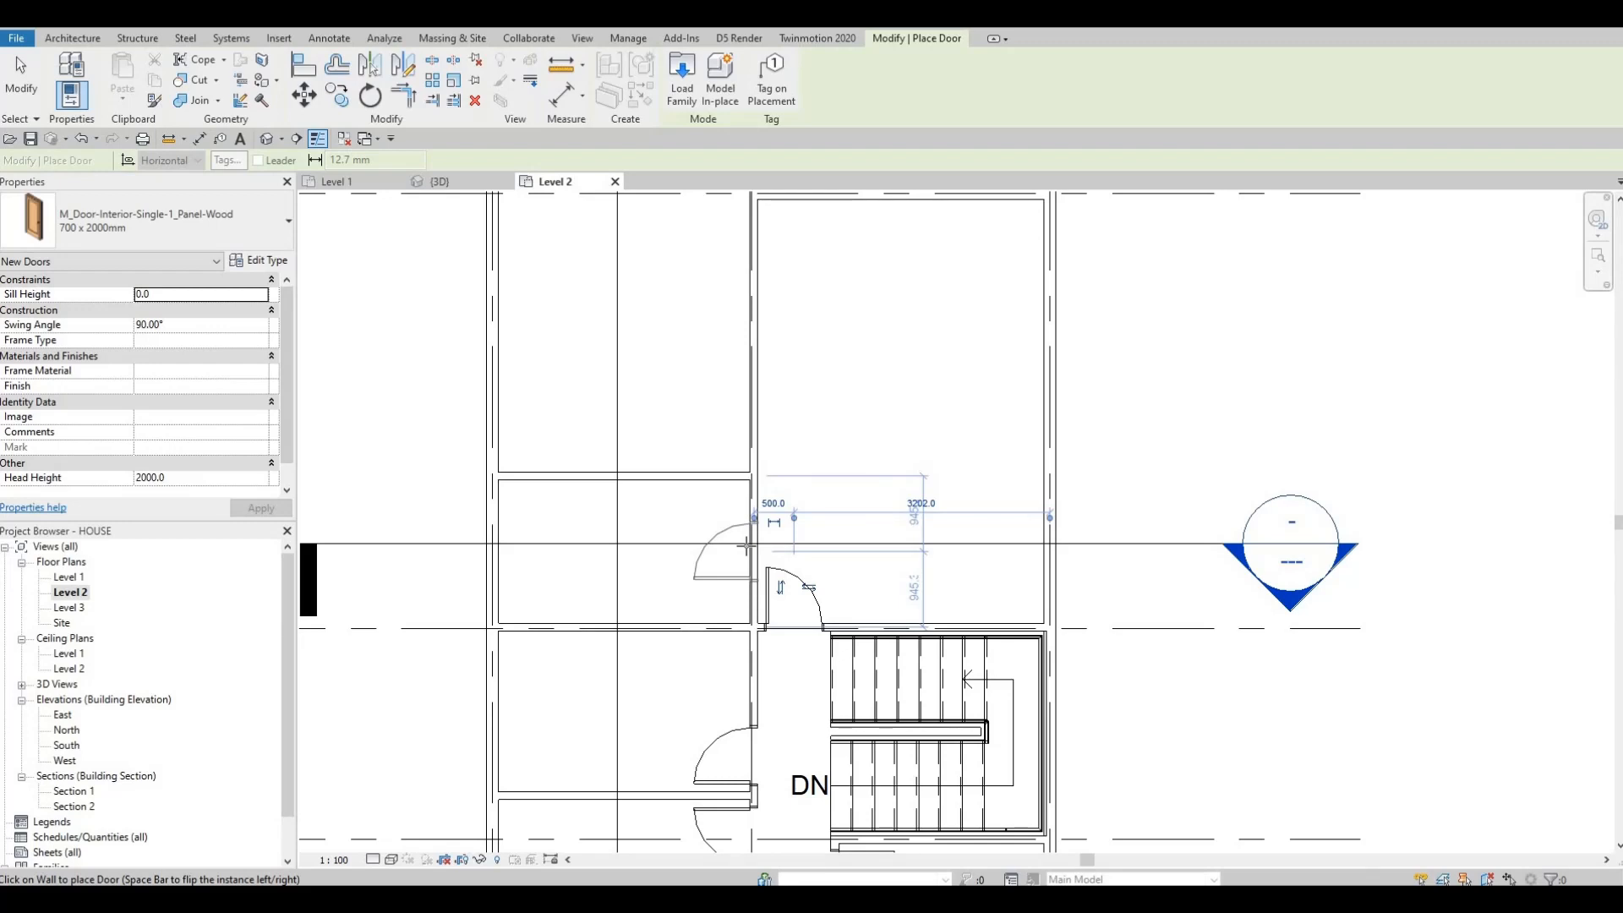
key("space")
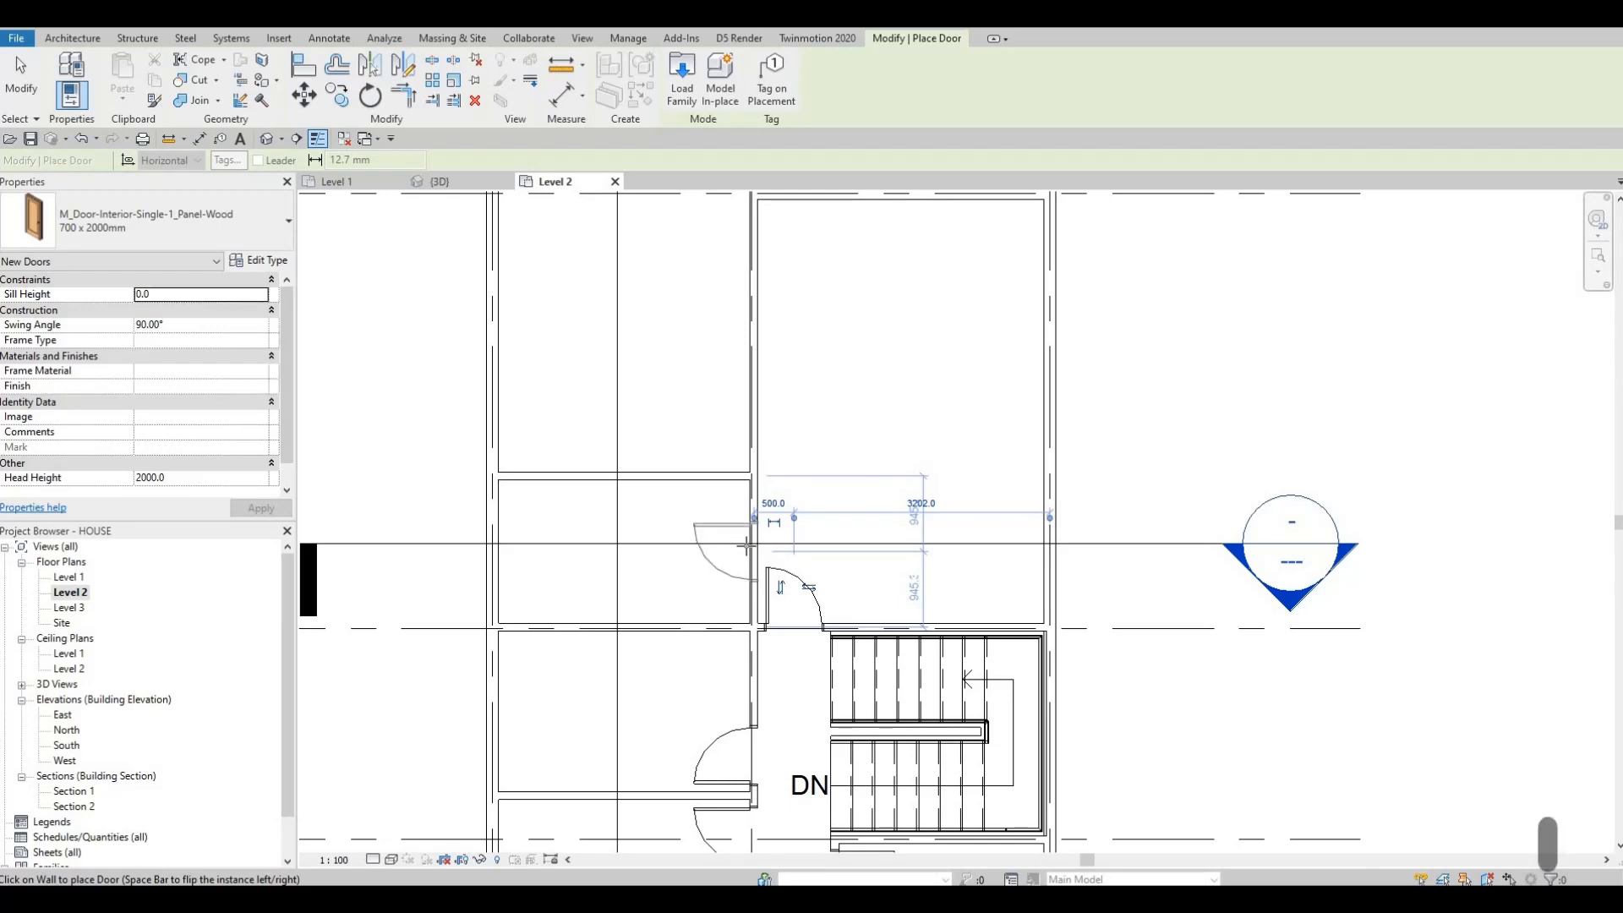
left_click(759, 446)
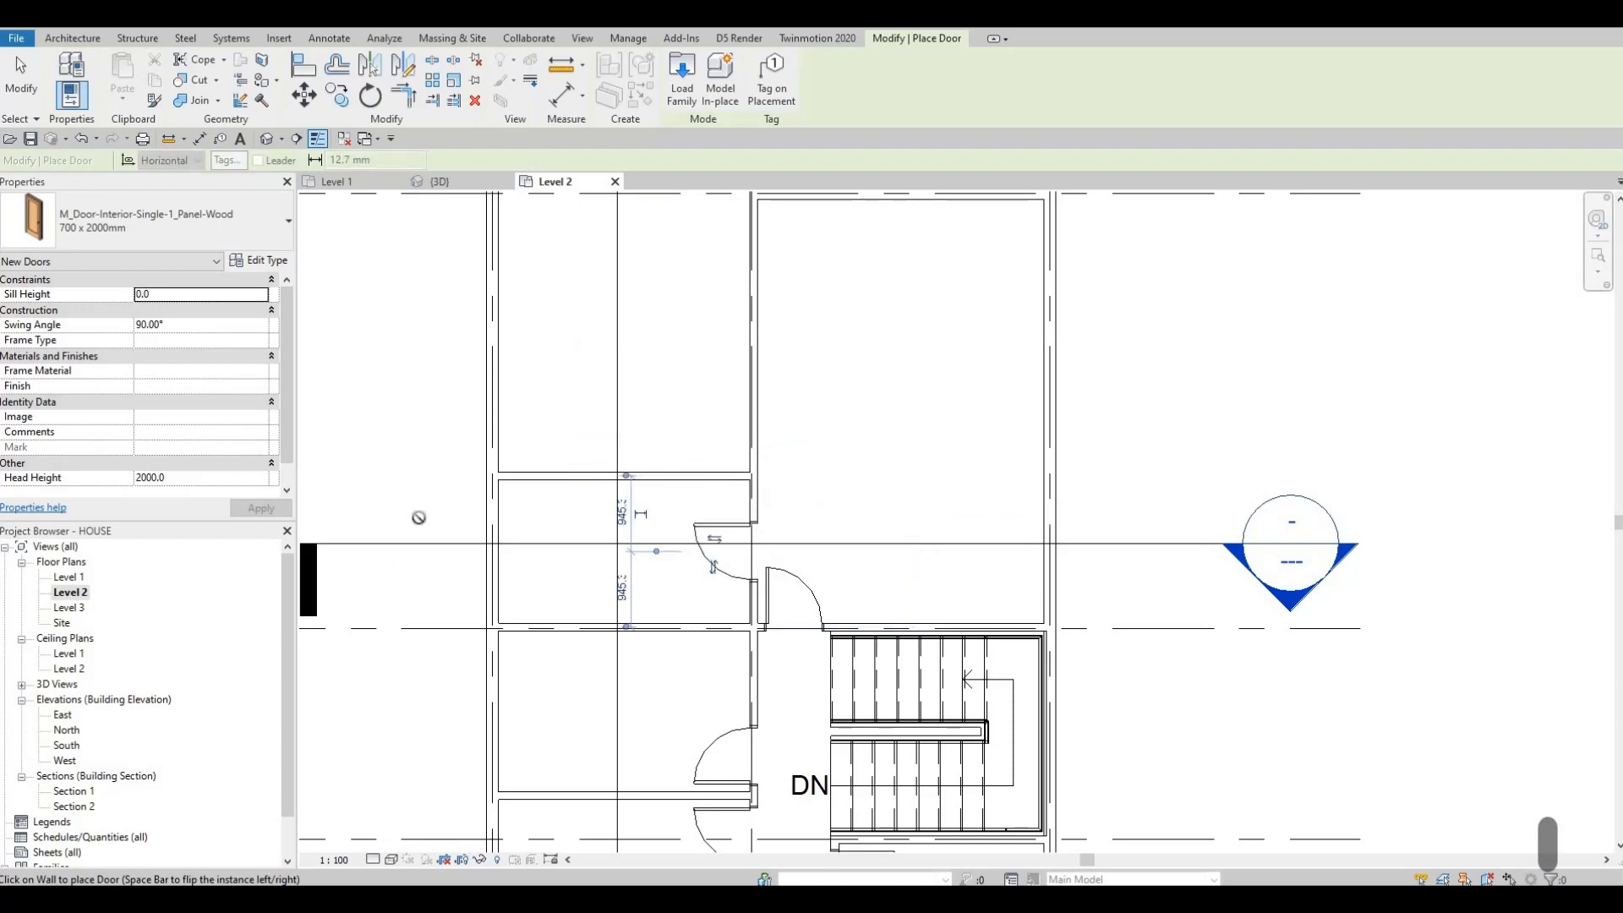
middle_click_drag(729, 459, 721, 523)
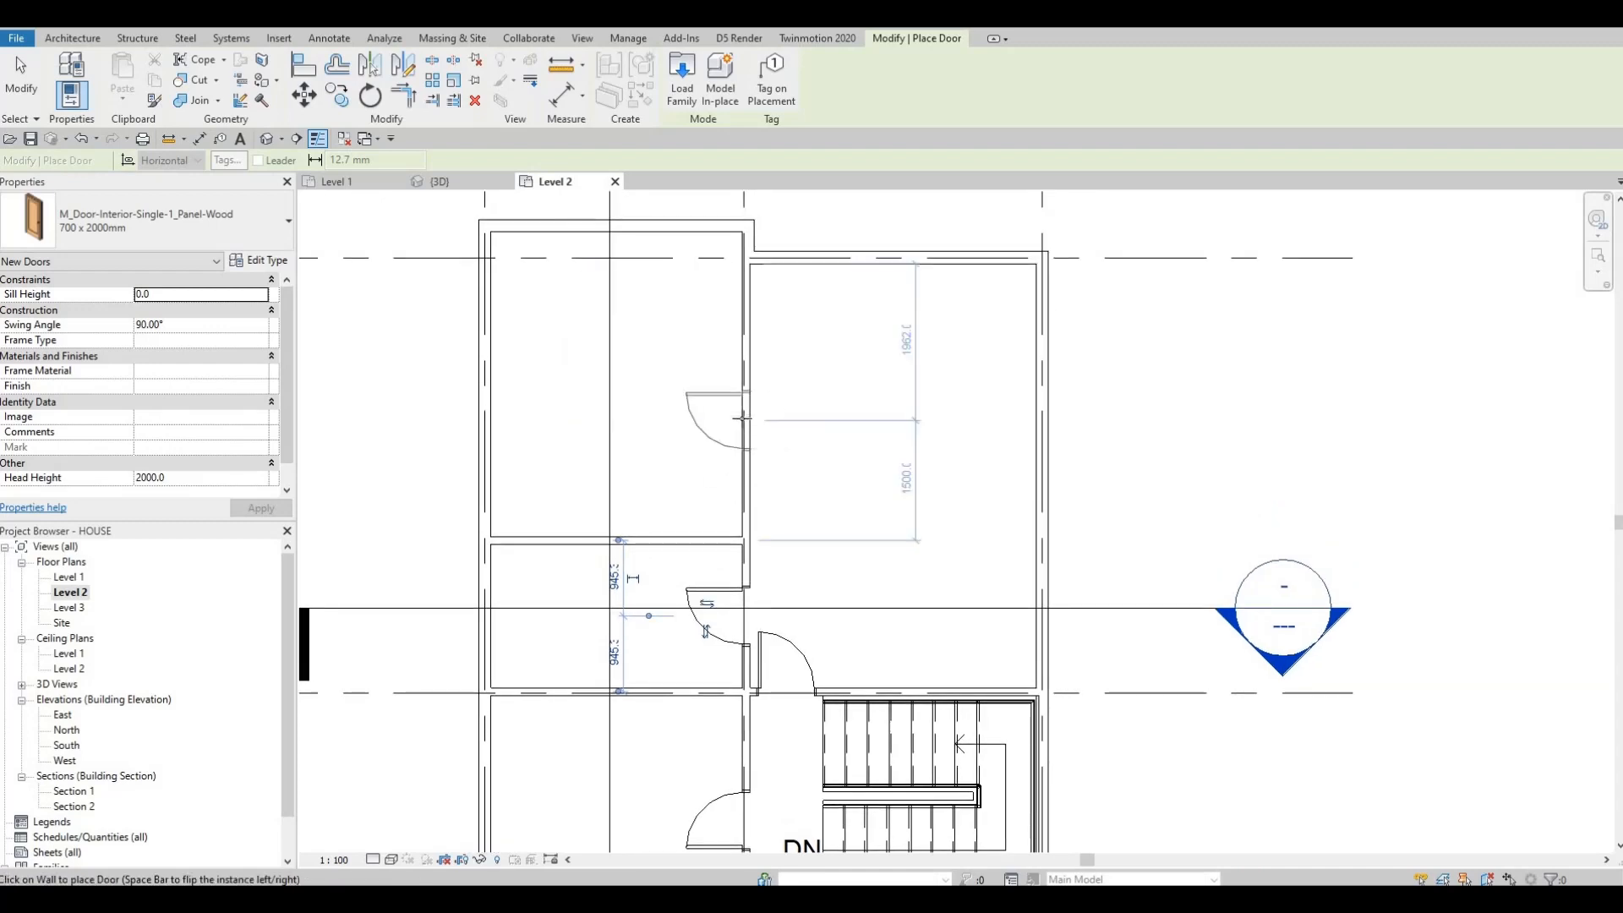
key("space")
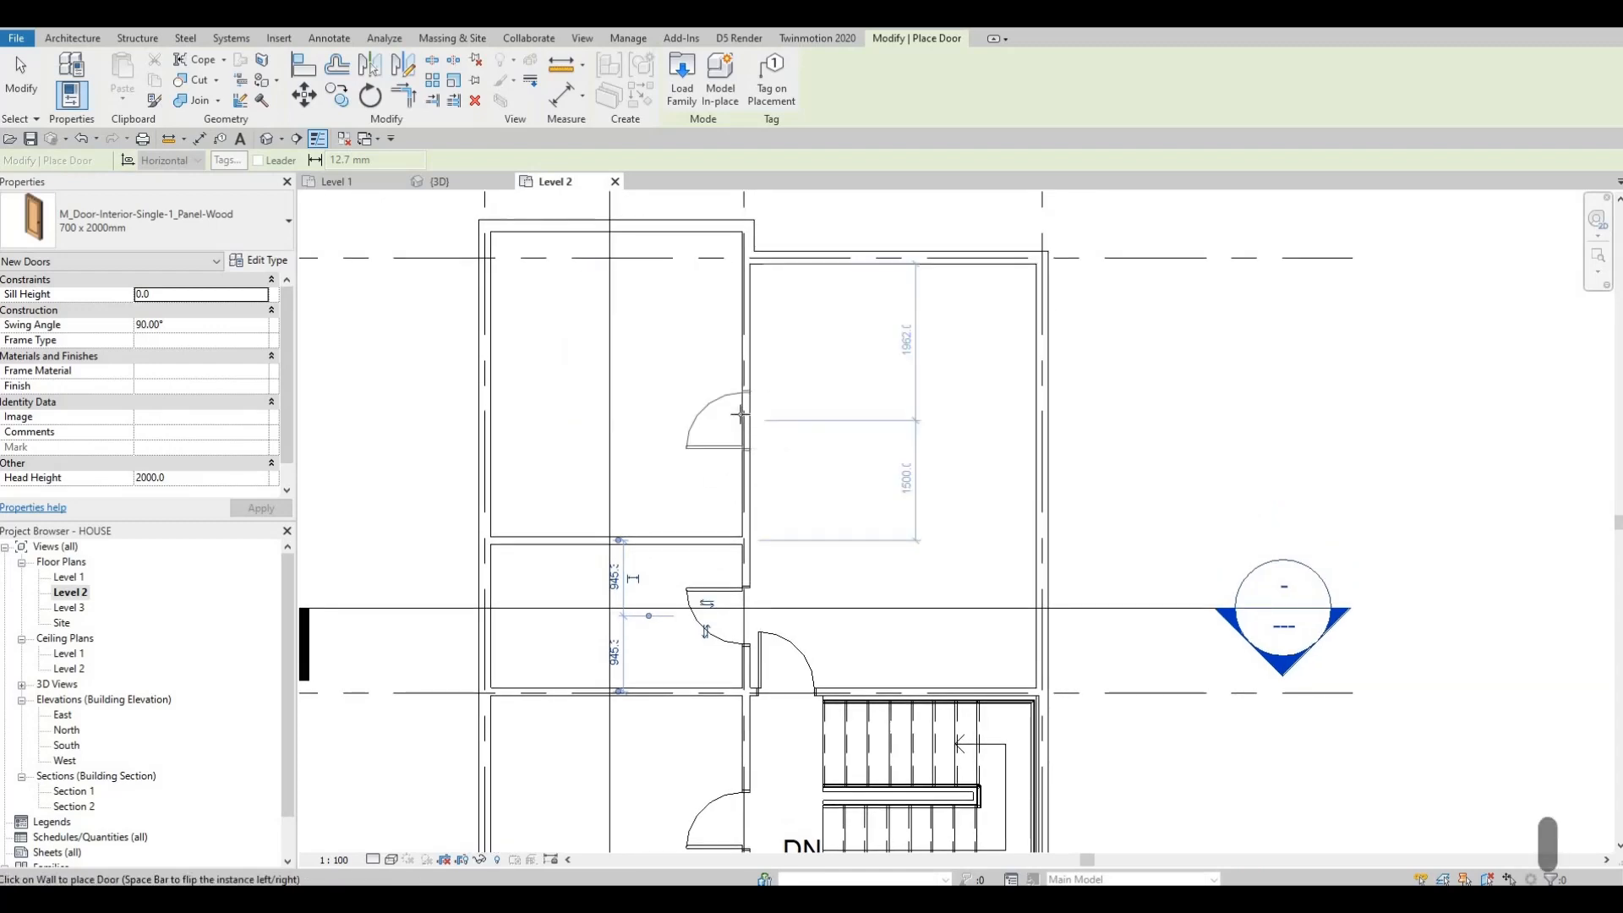
left_click(741, 414)
key("Escape")
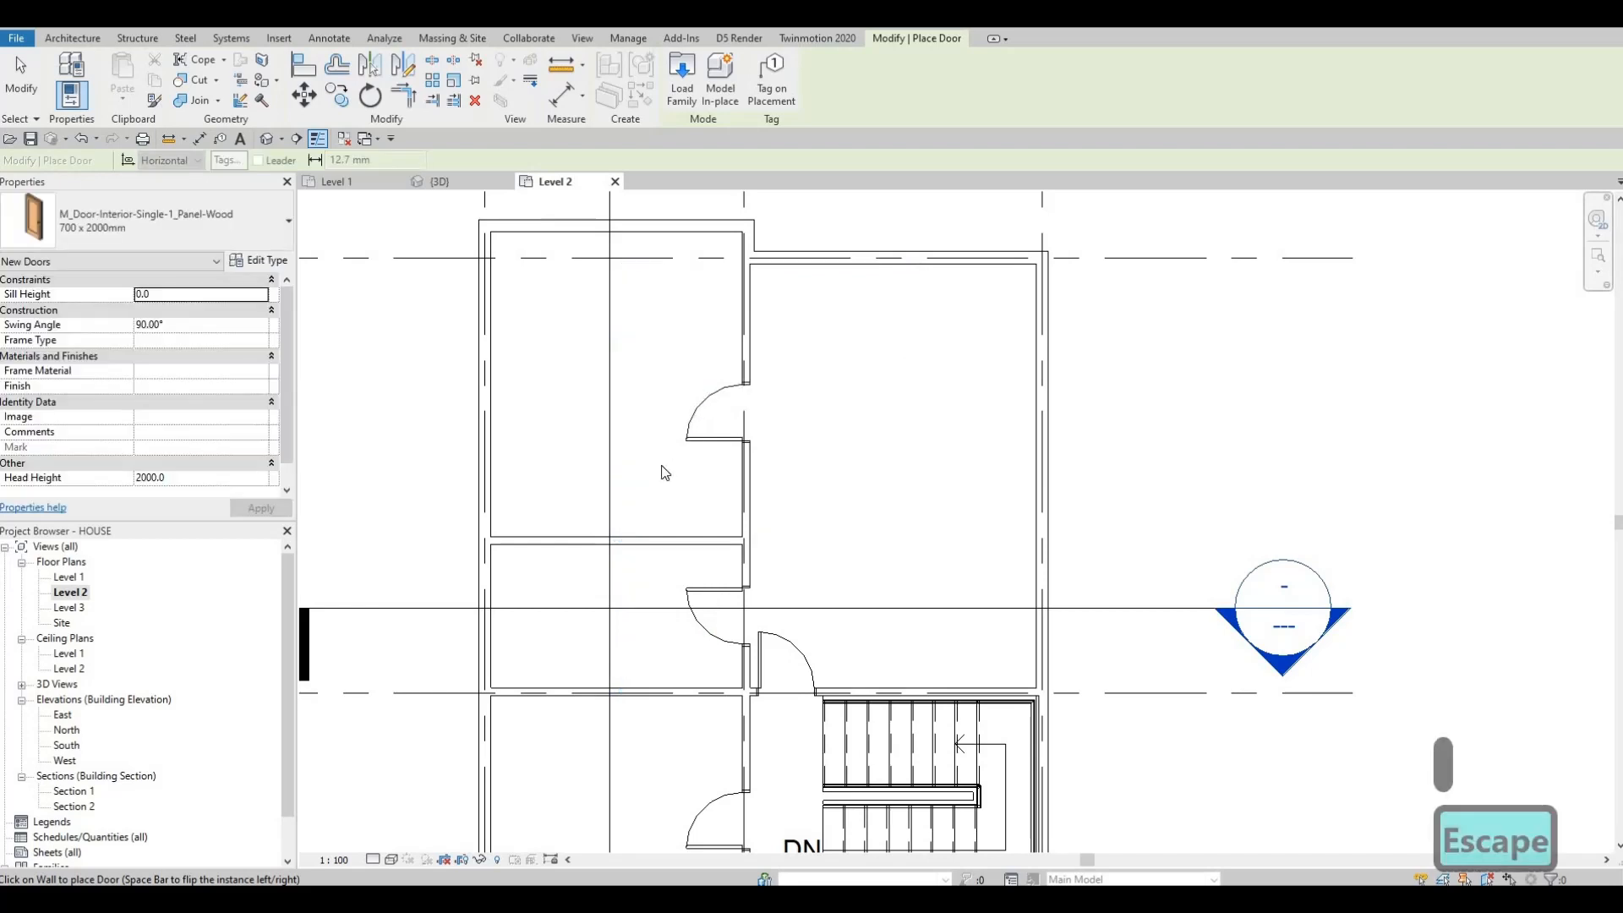
key("Escape")
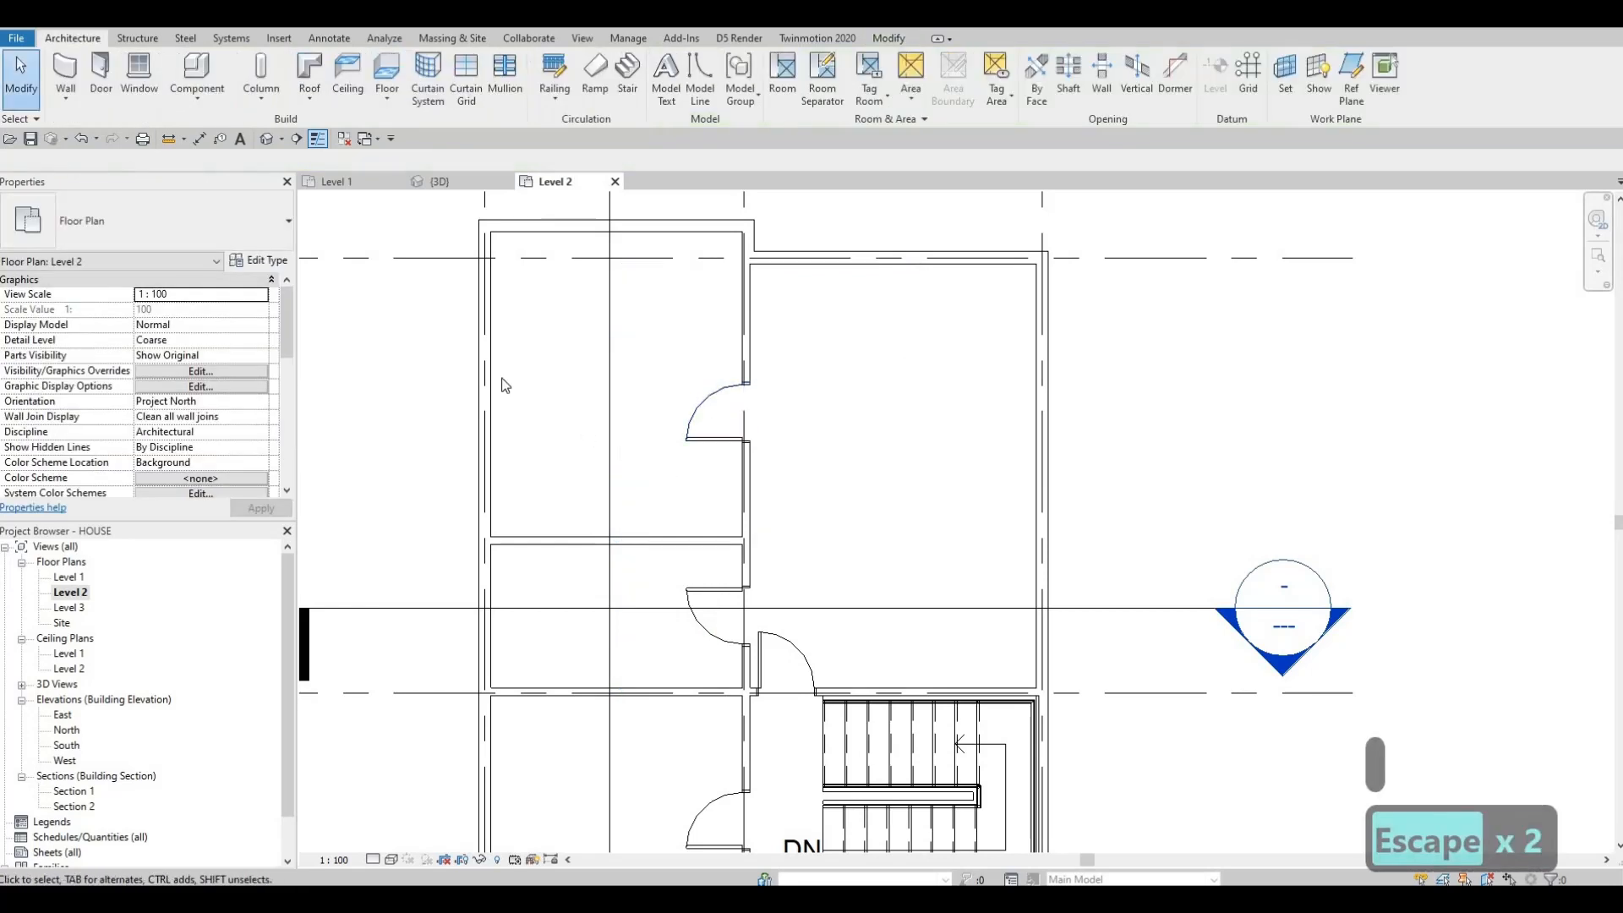
Step: Create a wall similar to the interior wall and draw a short horizontal stub westward from the corridor wall below the upper door
left_click(747, 474)
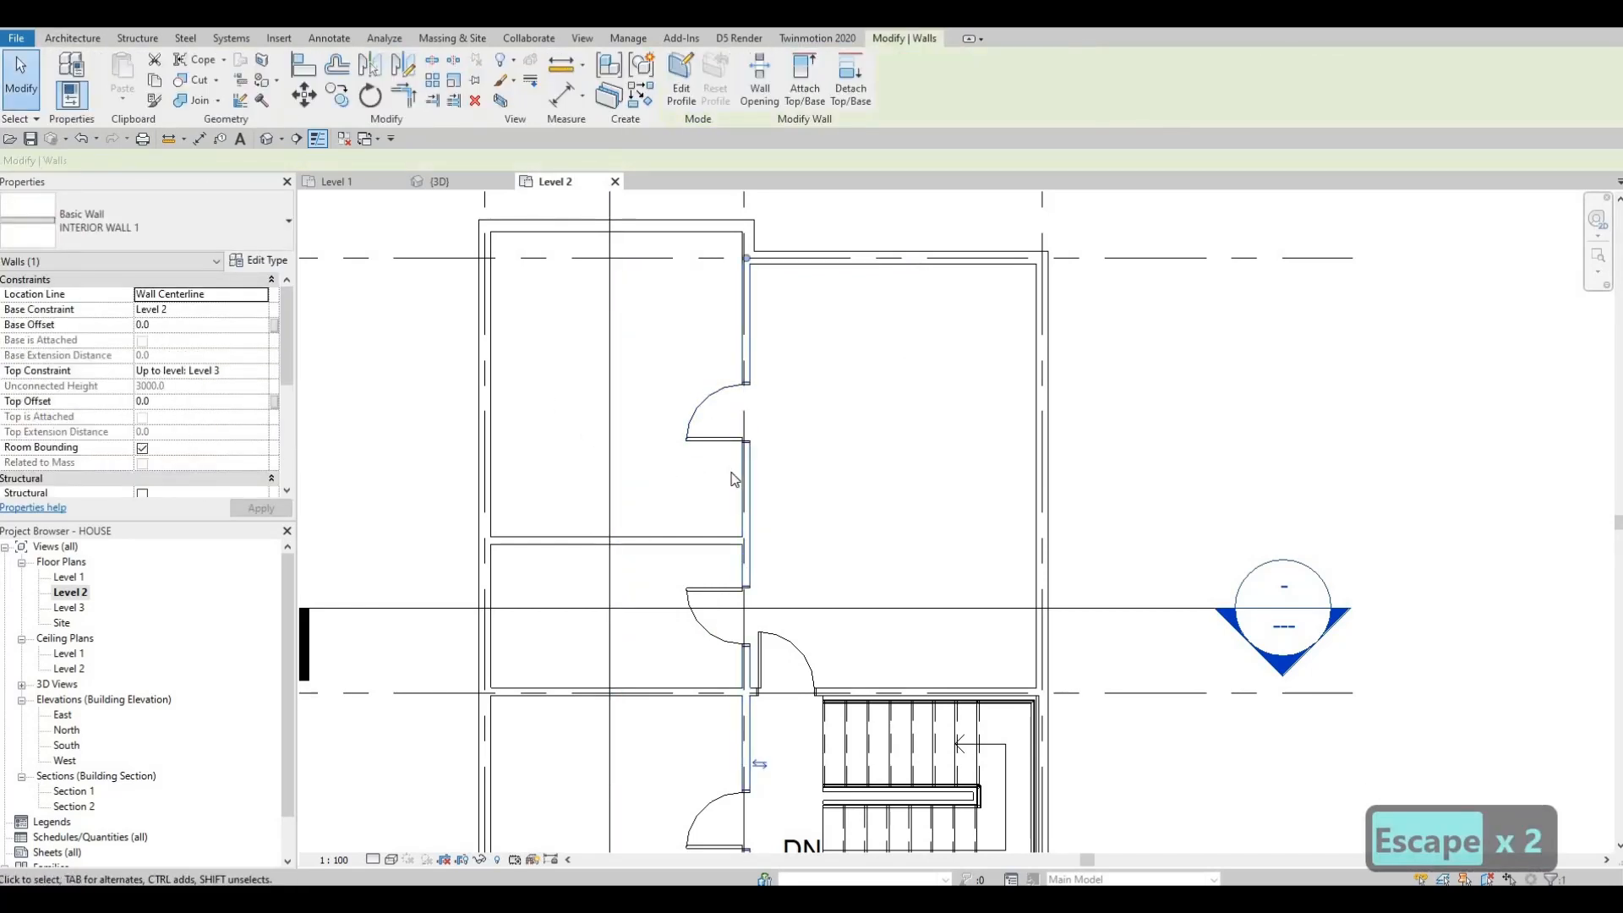
key("c")
key("s")
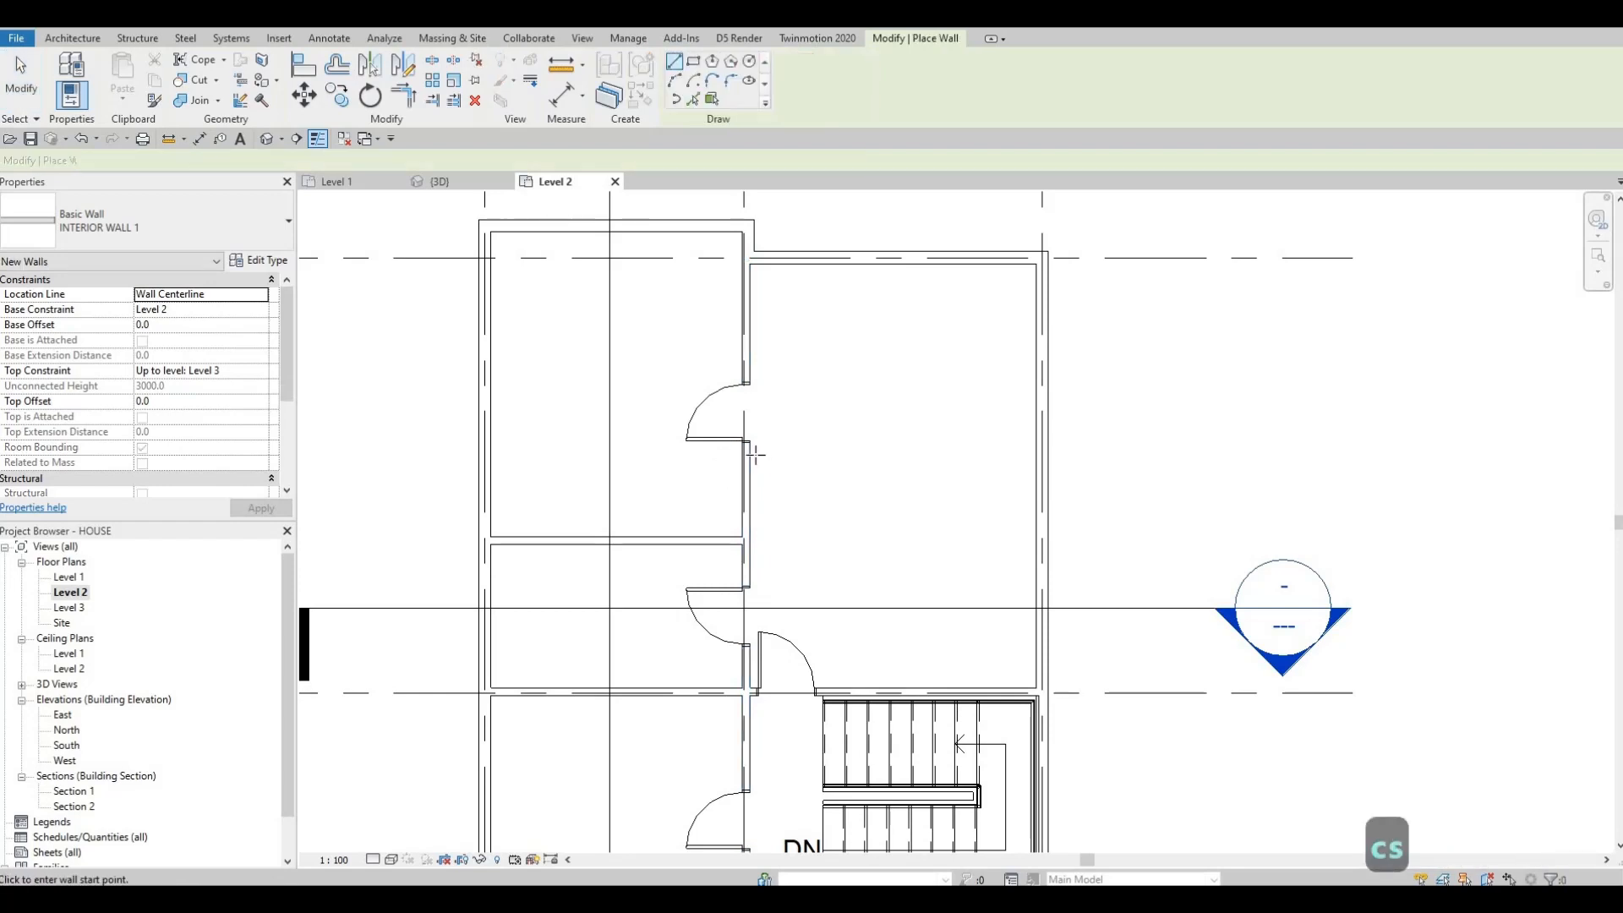
scroll(717, 454, "up", 2)
left_click(759, 453)
left_click(661, 453)
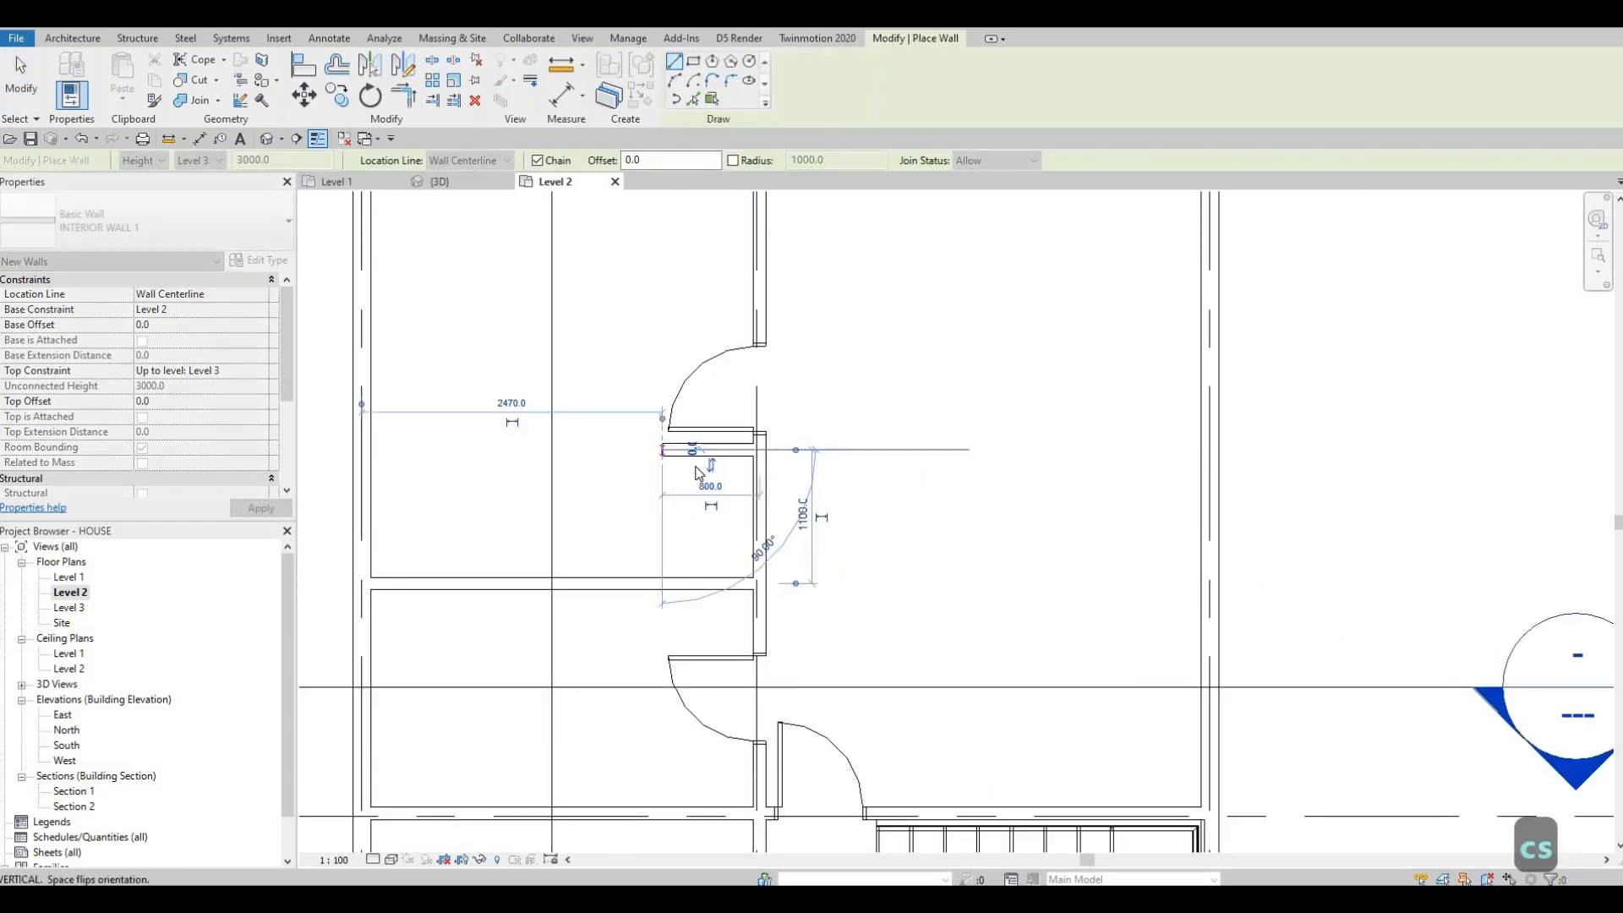
key("Escape")
key("Escape")
key("Escape")
Step: Select the upper door together with the new wall stub and nudge them down three increments
scroll(695, 516, "down", 2)
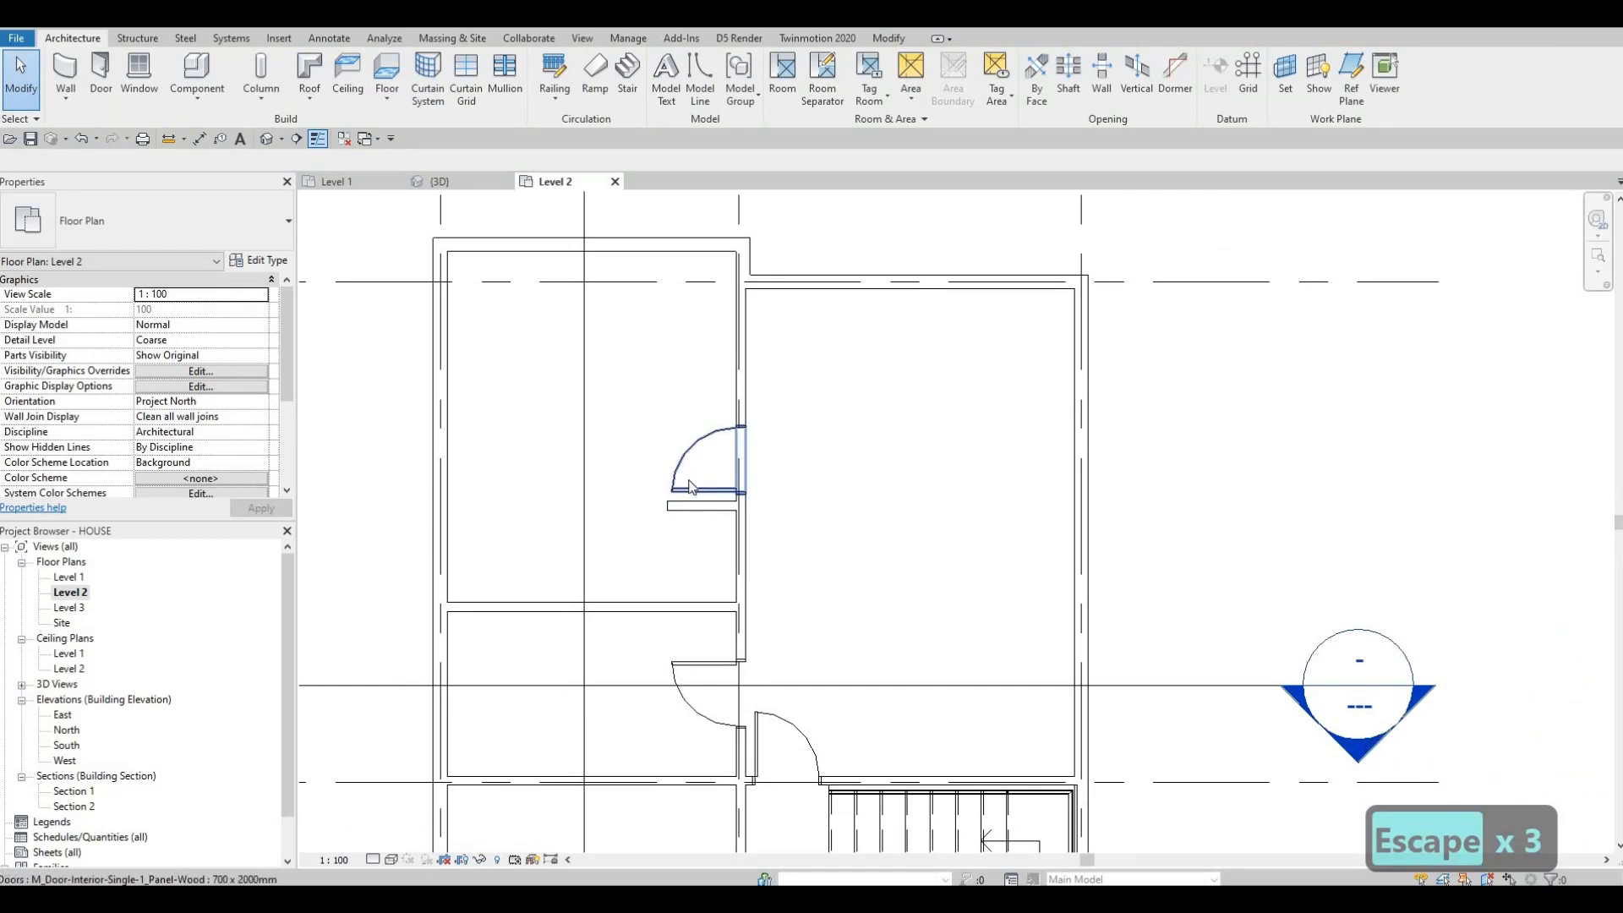
left_click(688, 493)
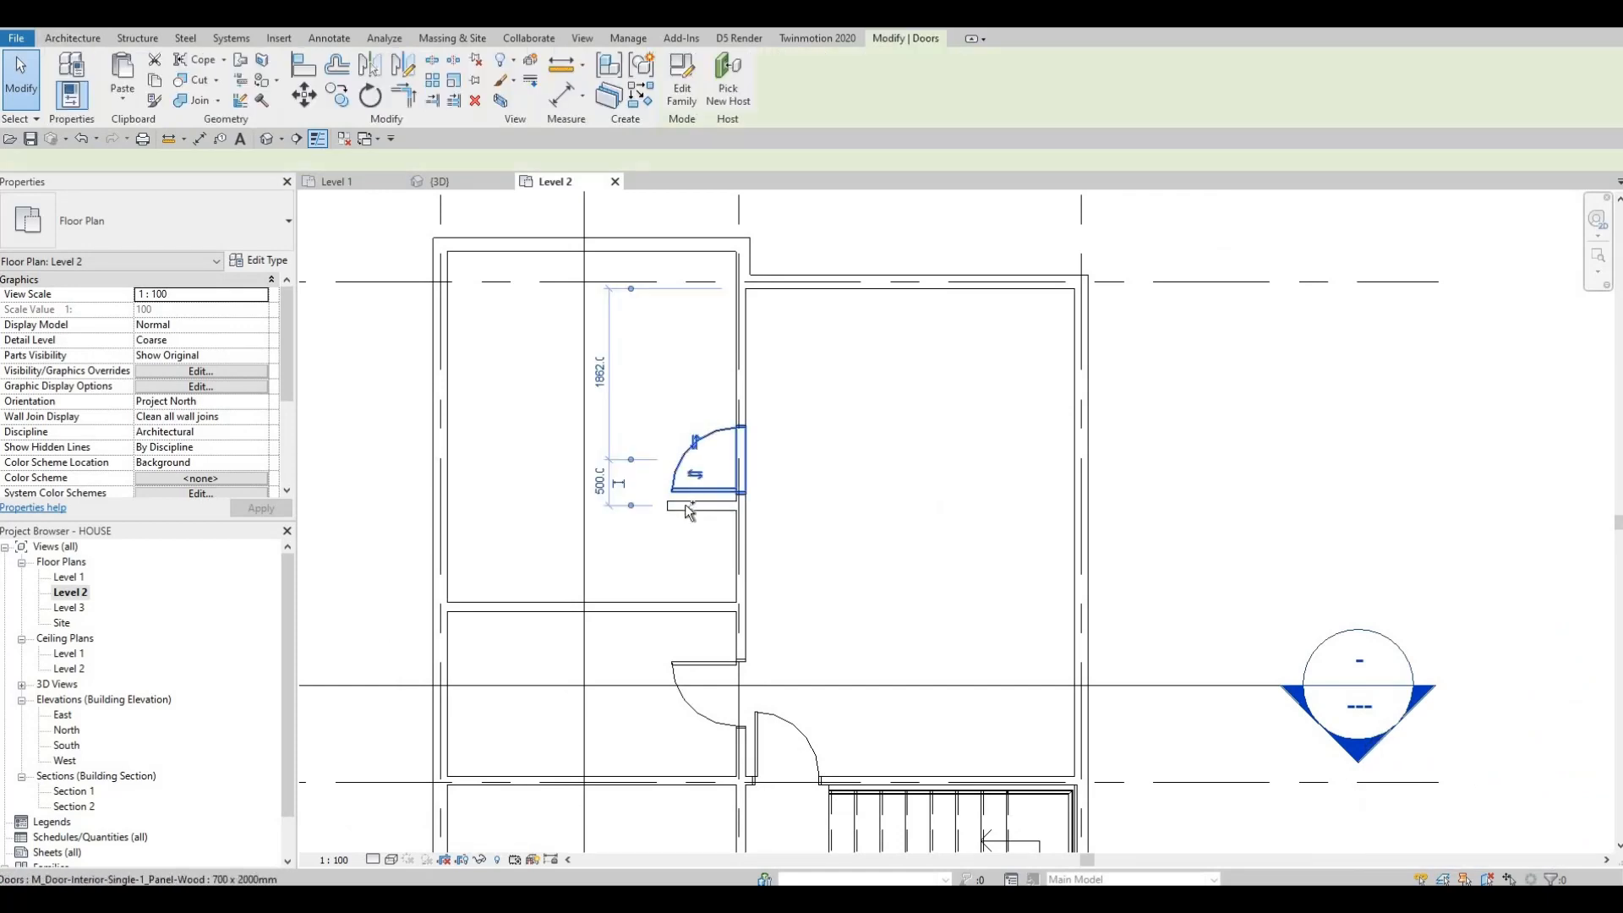
left_click(684, 506, "ctrl")
key("Down")
key("Down")
key("Down")
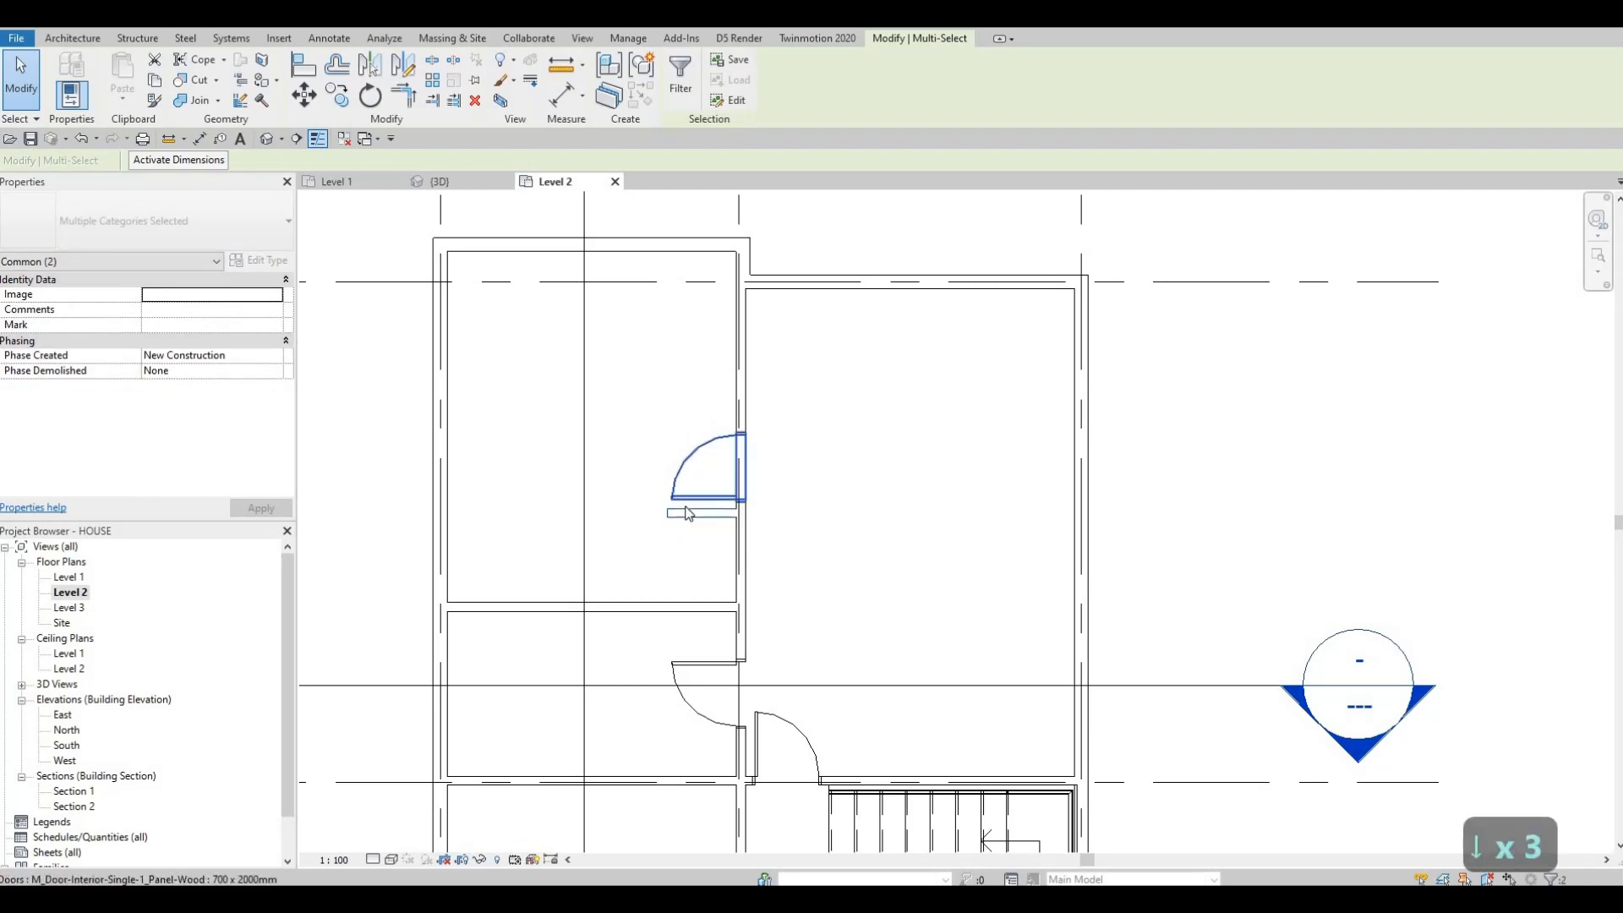
key("Escape")
key("Escape")
Step: Review the Level 2 plan layout around the corridor, stairwell and rooms
scroll(666, 547, "down", 2)
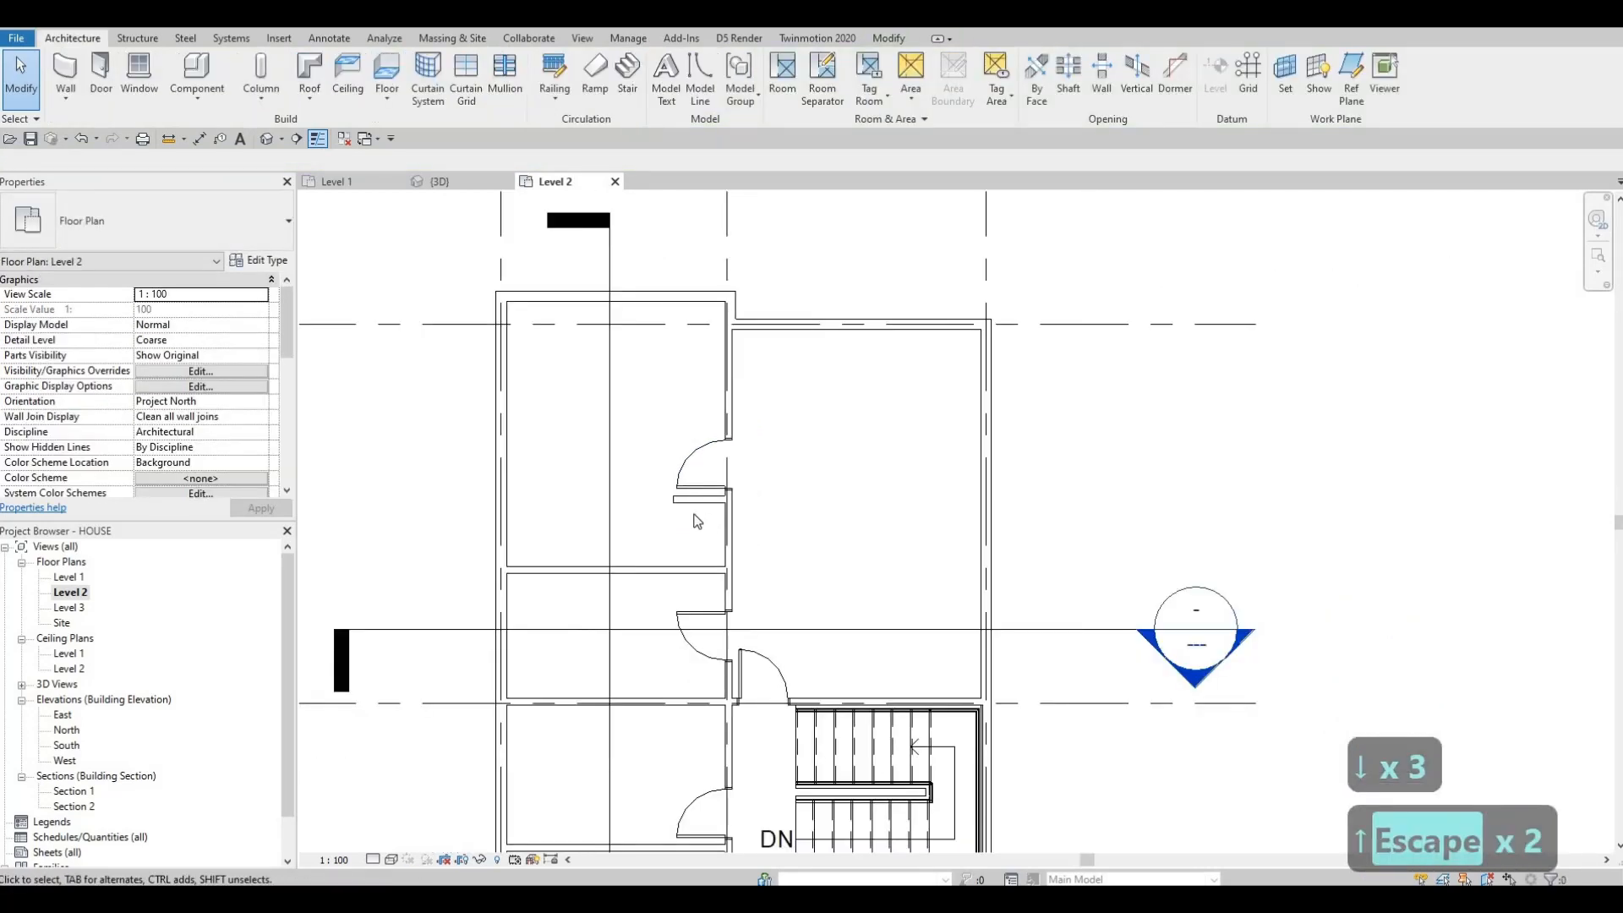
middle_click_drag(670, 535, 694, 515)
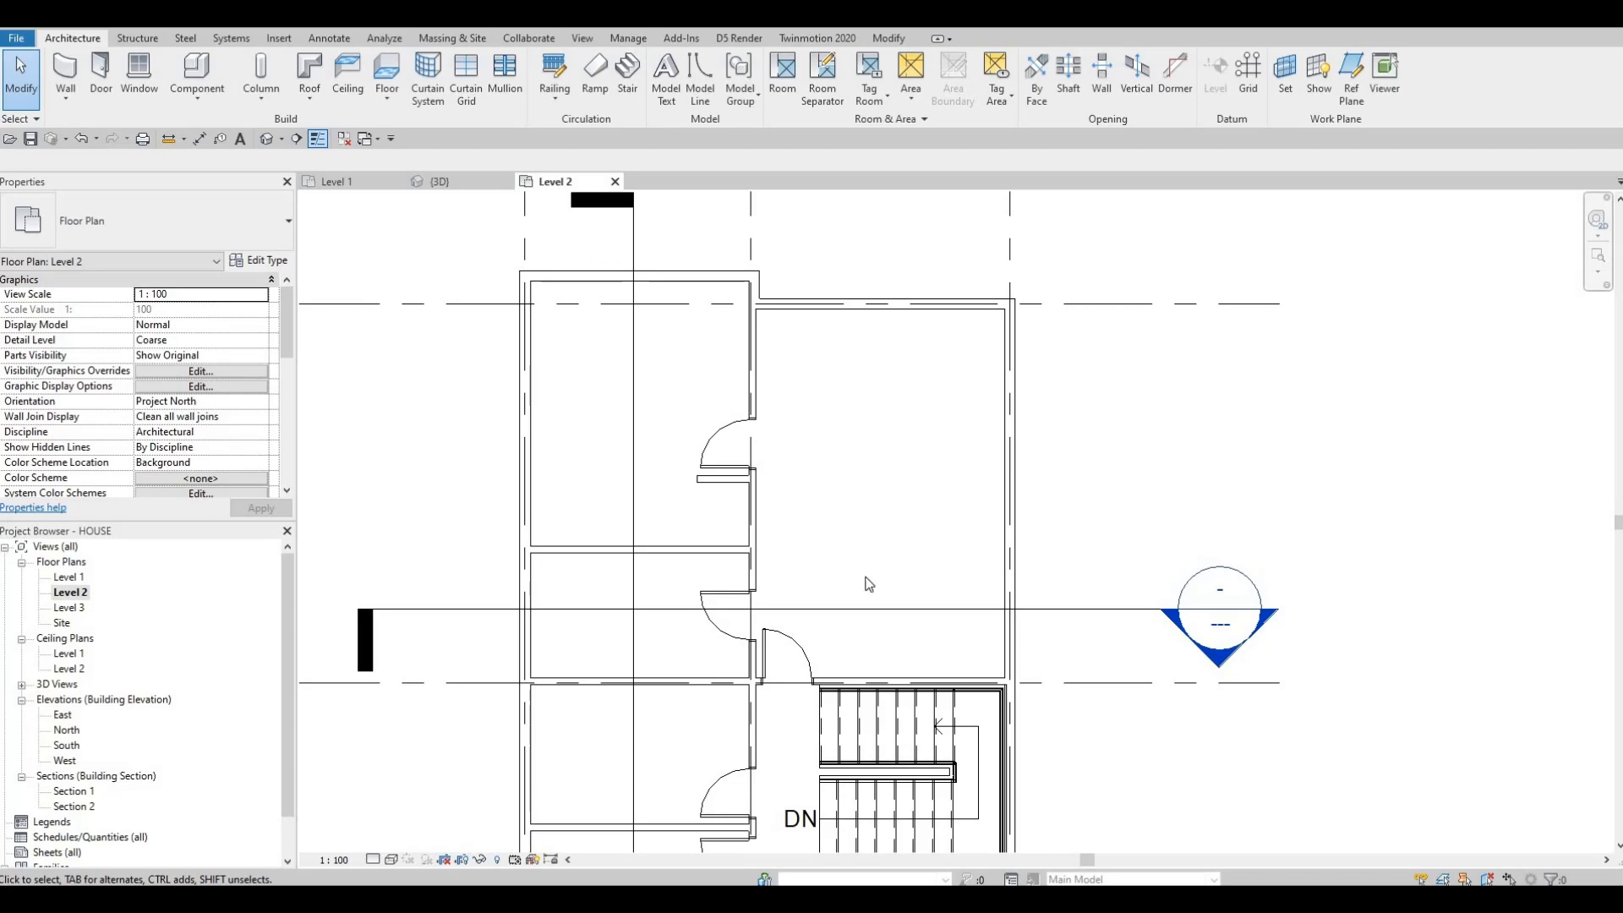
scroll(870, 583, "down", 3)
middle_click_drag(818, 815, 790, 653)
scroll(778, 655, "down", 1)
scroll(813, 656, "up", 2)
scroll(774, 430, "down", 1)
middle_click_drag(719, 596, 755, 553)
scroll(754, 553, "down", 1)
middle_click_drag(752, 461, 753, 527)
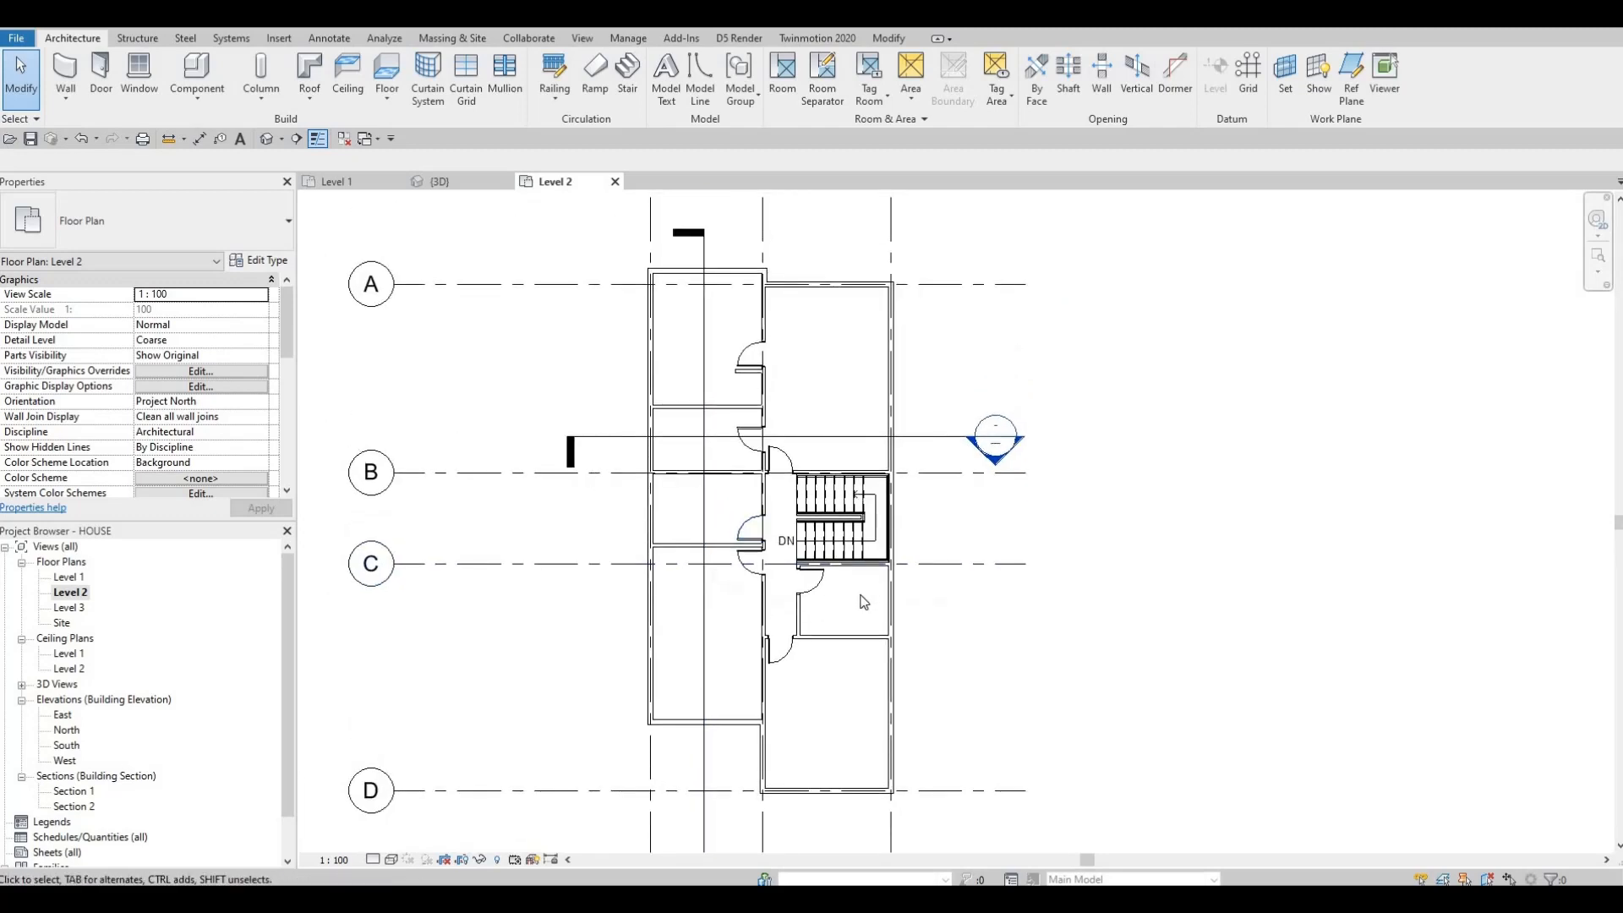
scroll(864, 602, "up", 1)
scroll(866, 553, "down", 2)
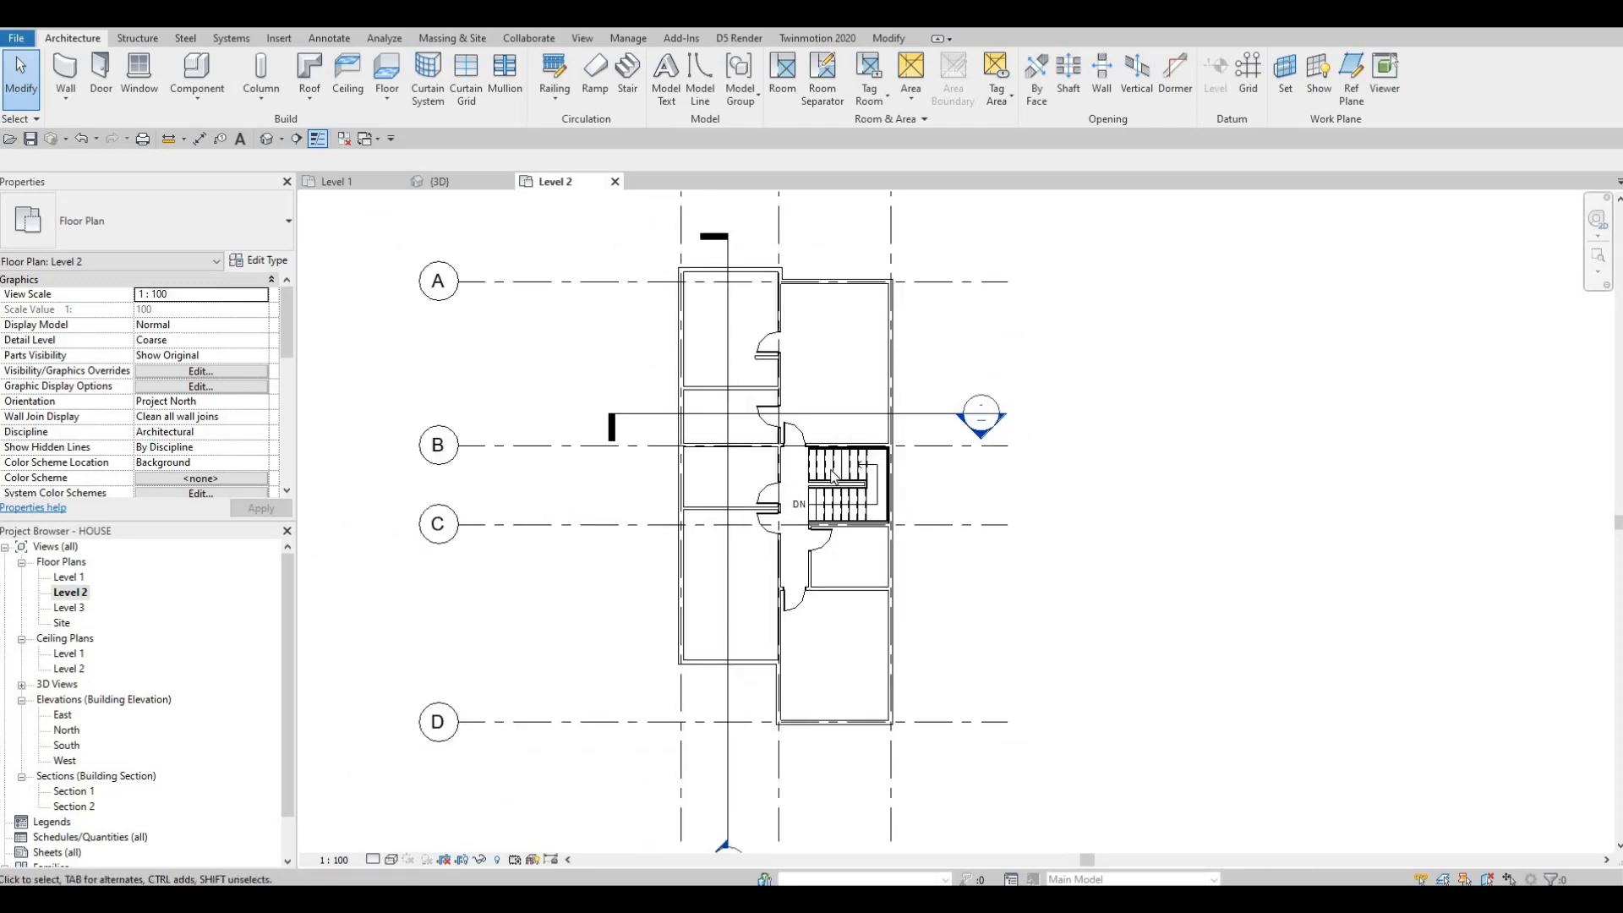
scroll(826, 420, "up", 1)
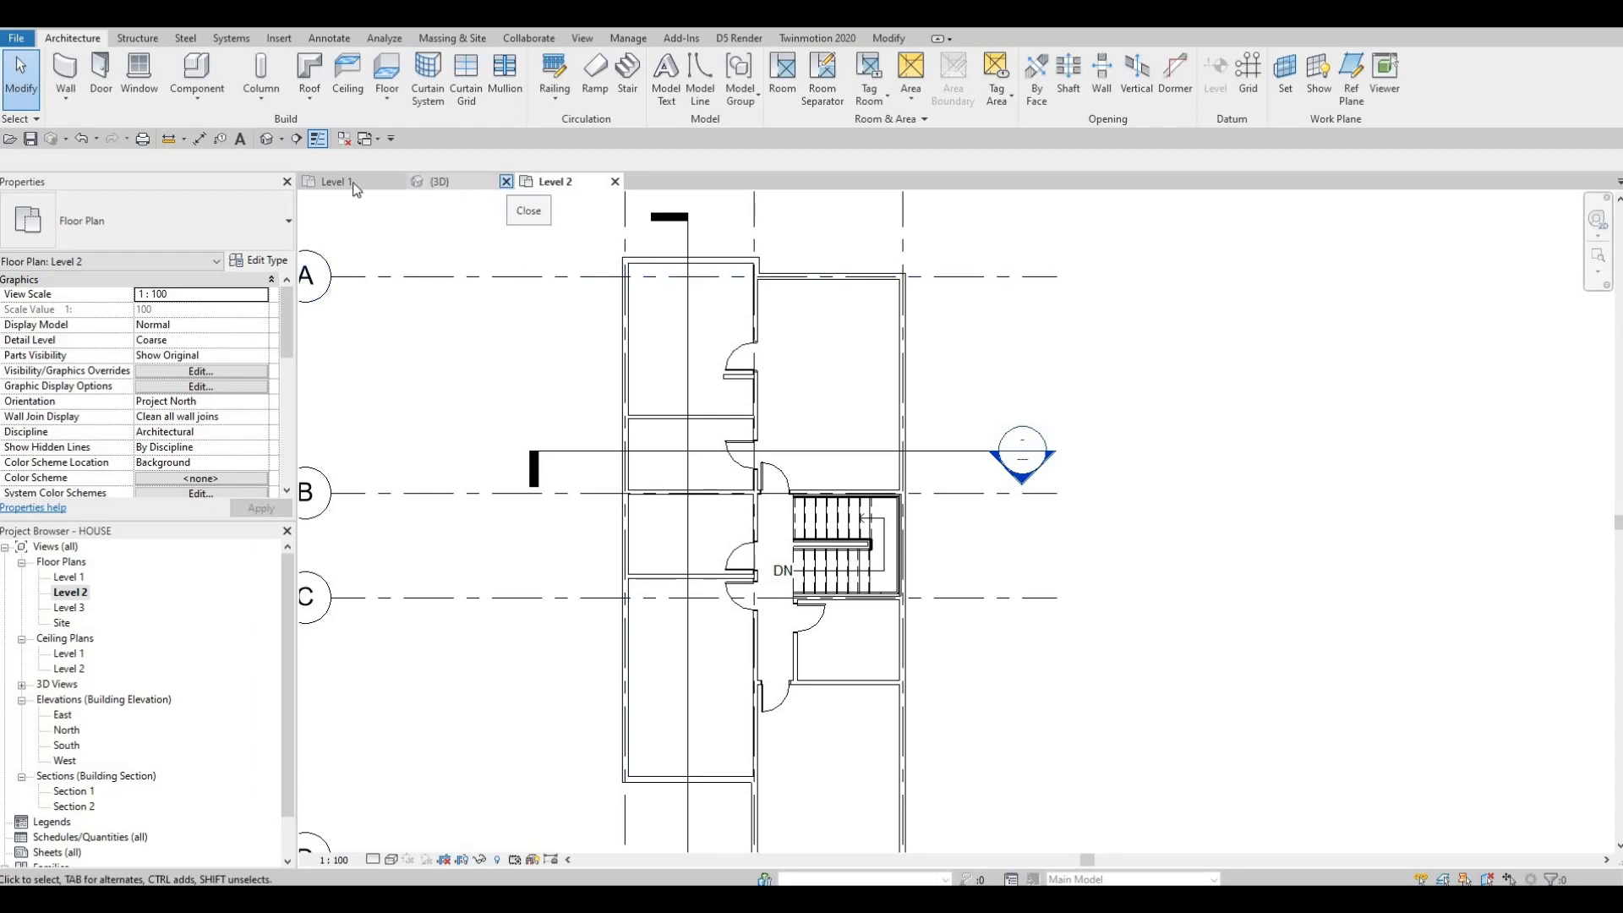
Step: Close the 3D view and tile the Level 2 and Level 1 plans side by side, focusing Level 1 on the bathroom
left_click(505, 181)
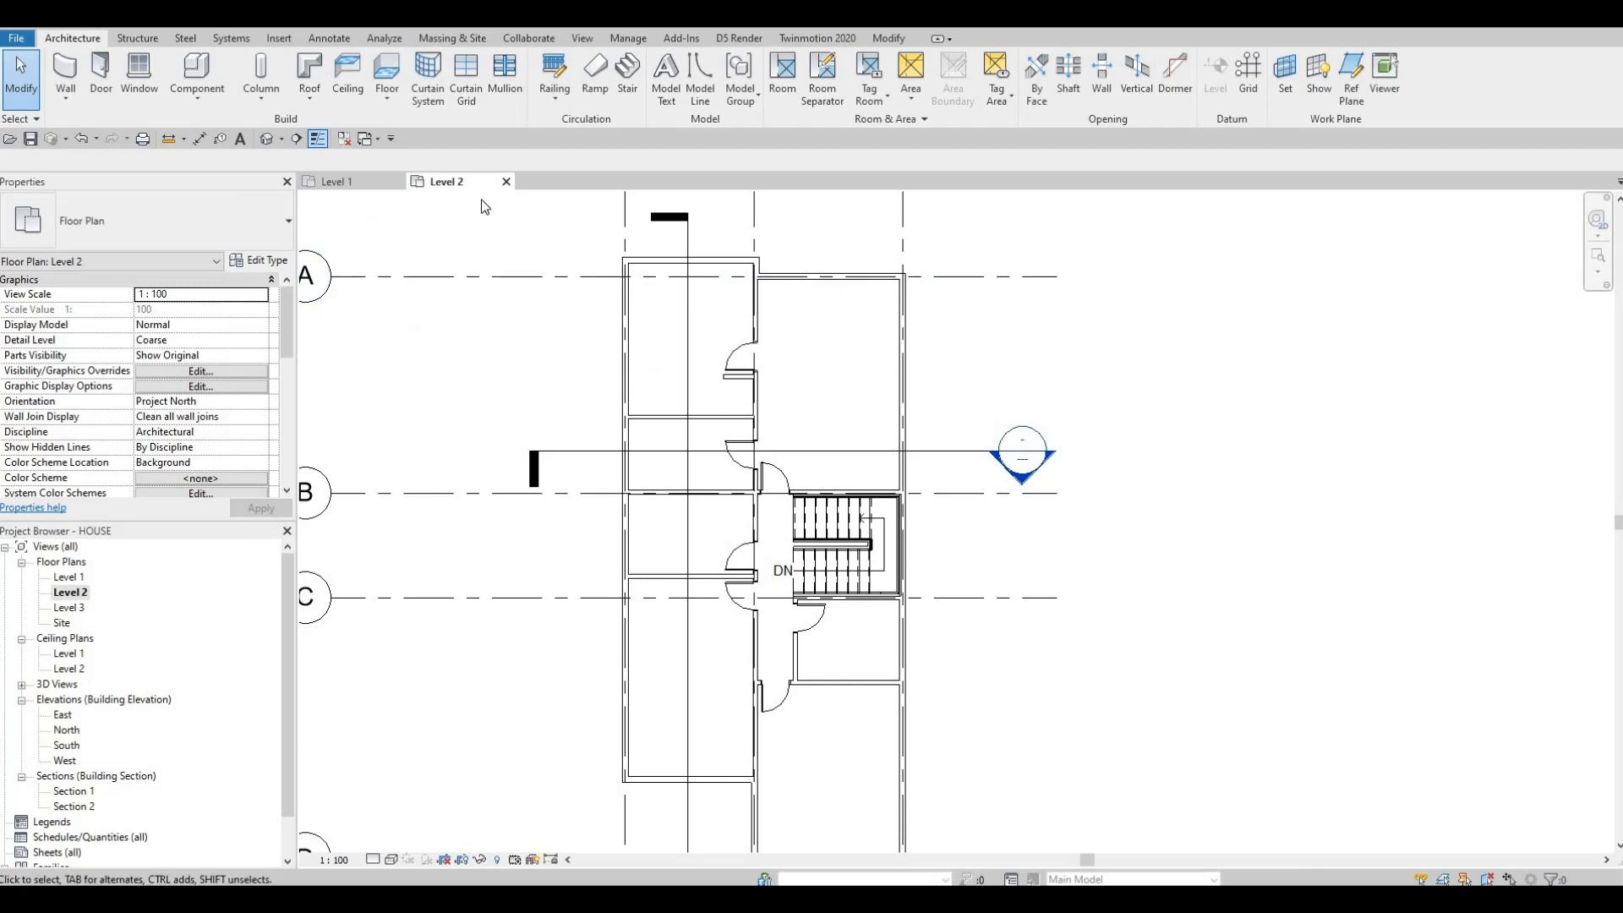
left_click(597, 37)
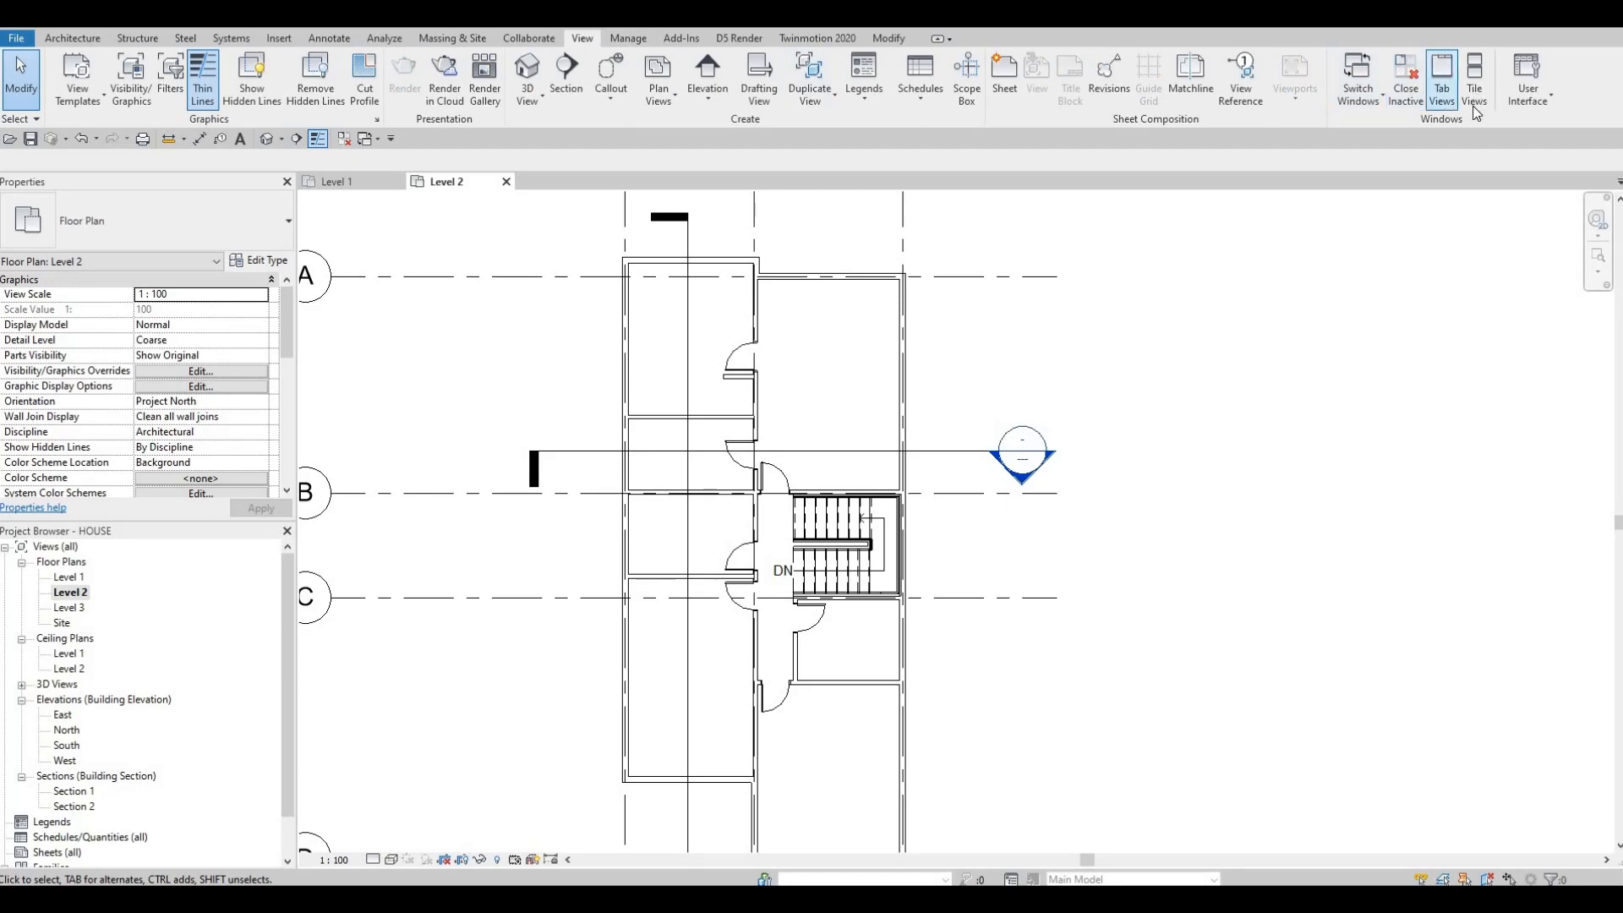
left_click(1476, 93)
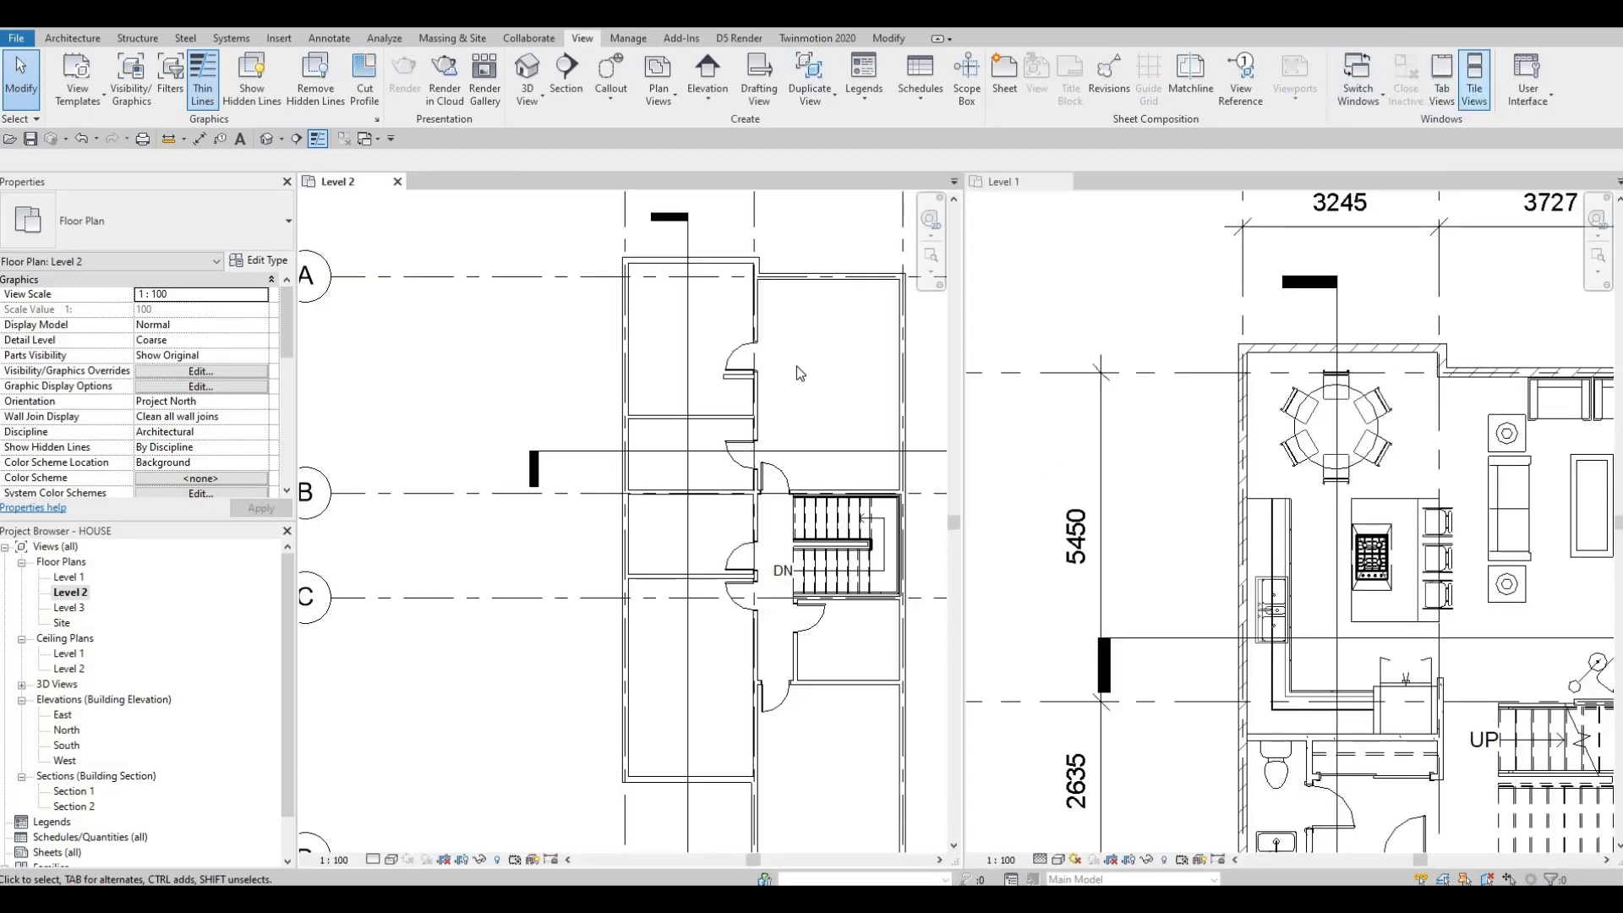
middle_click_drag(1257, 451, 1159, 453)
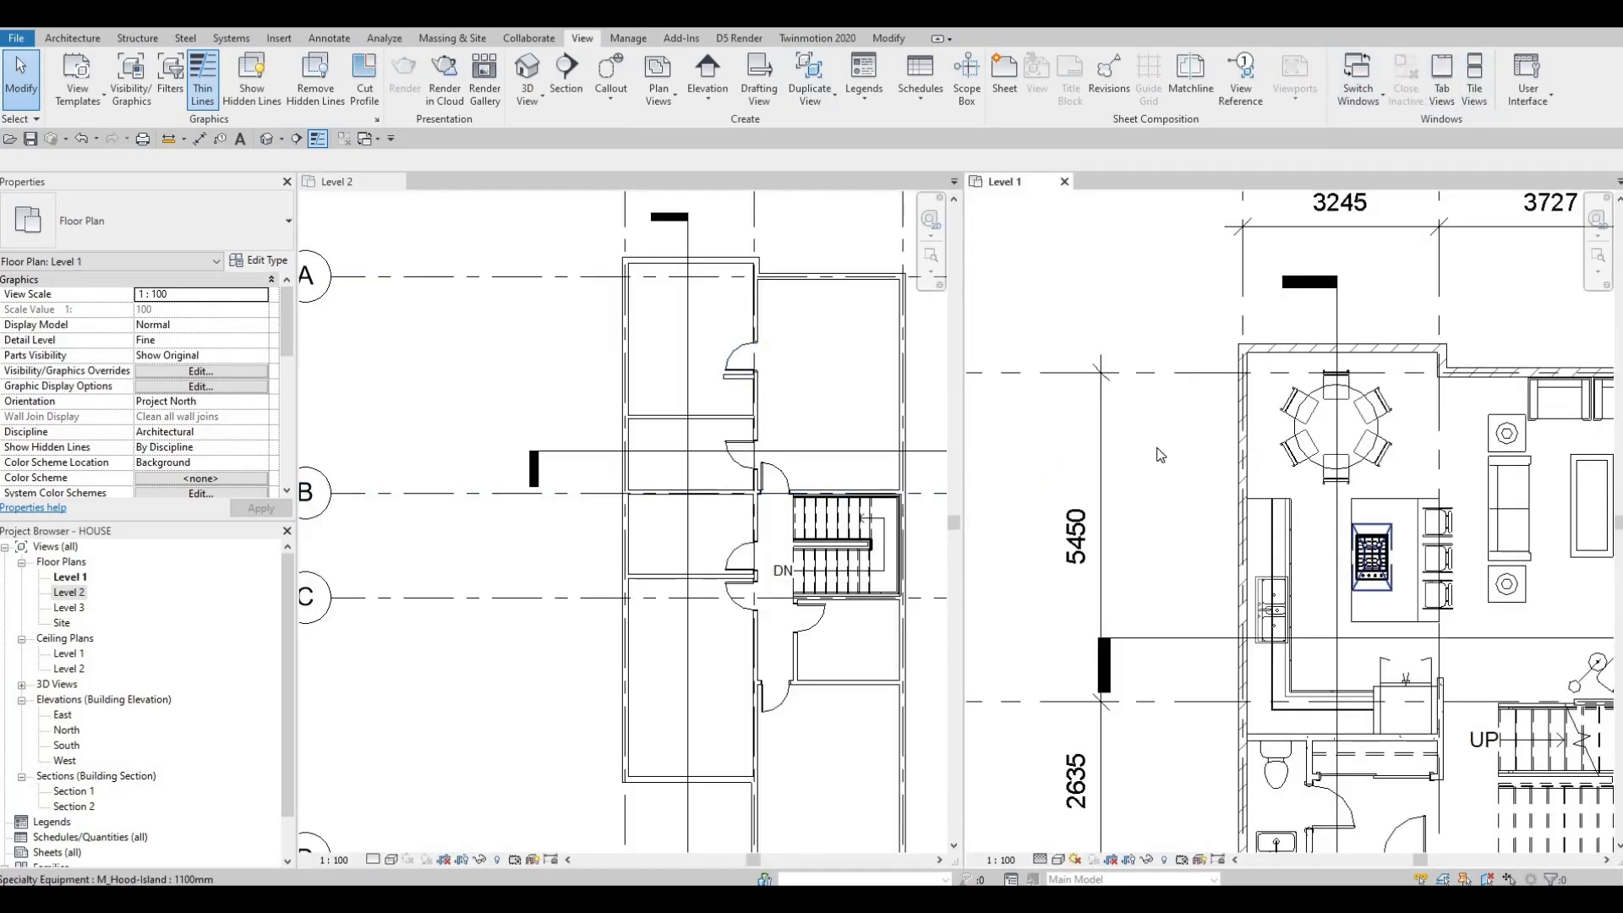
middle_click_drag(1400, 559, 1226, 374)
middle_click_drag(1153, 443, 1217, 374)
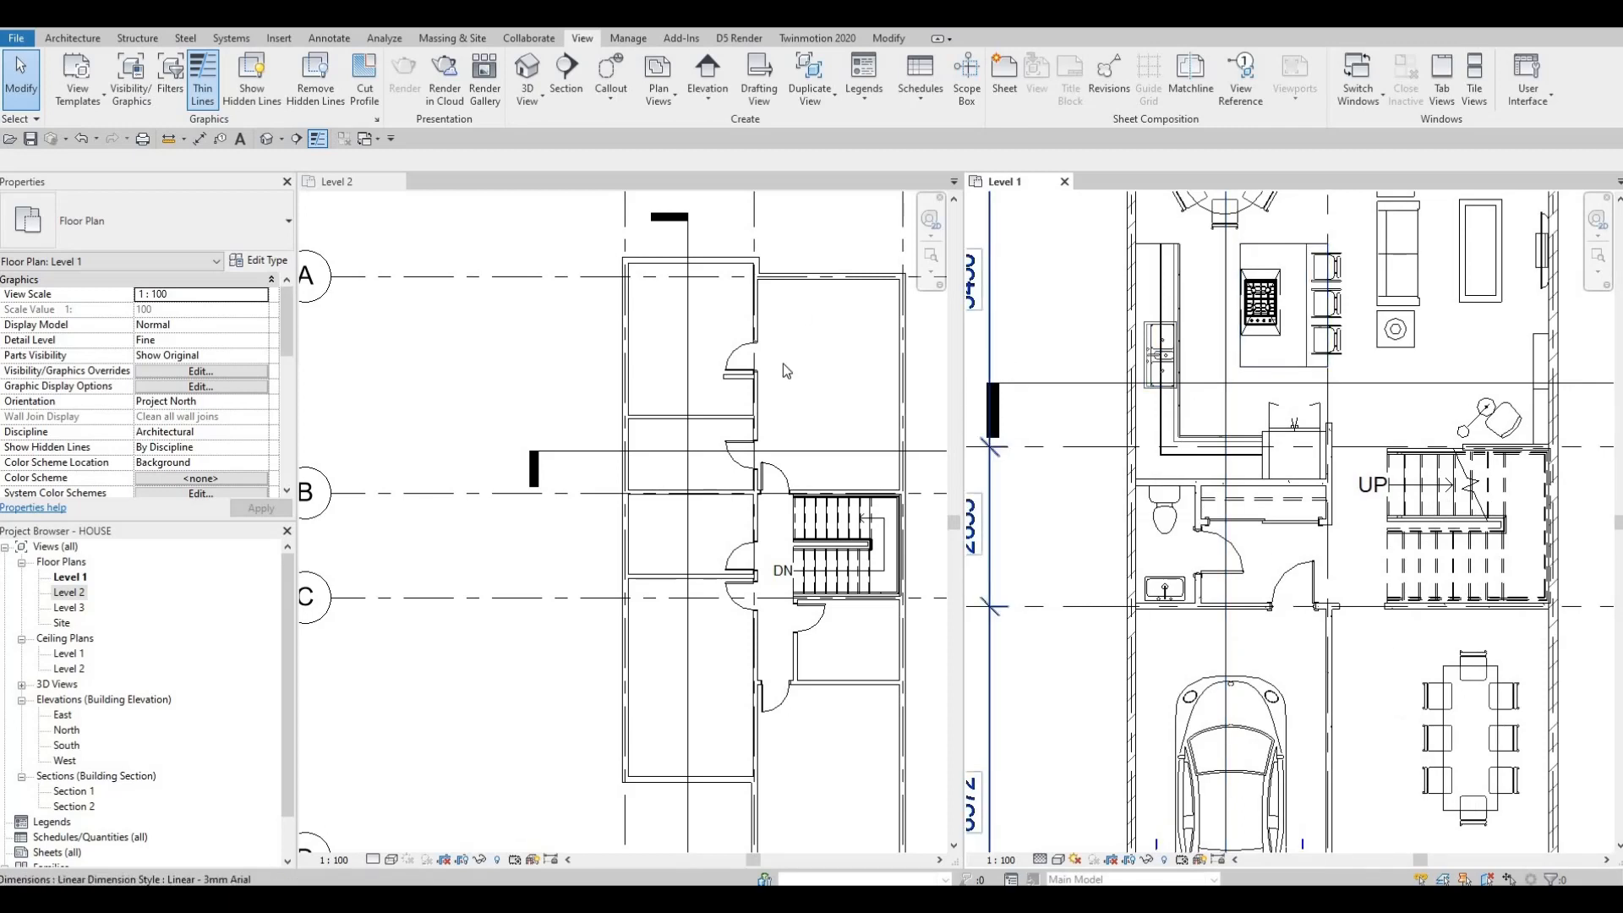
middle_click_drag(1101, 496, 1104, 440)
scroll(1092, 452, "up", 1)
scroll(1094, 458, "up", 2)
left_click(73, 38)
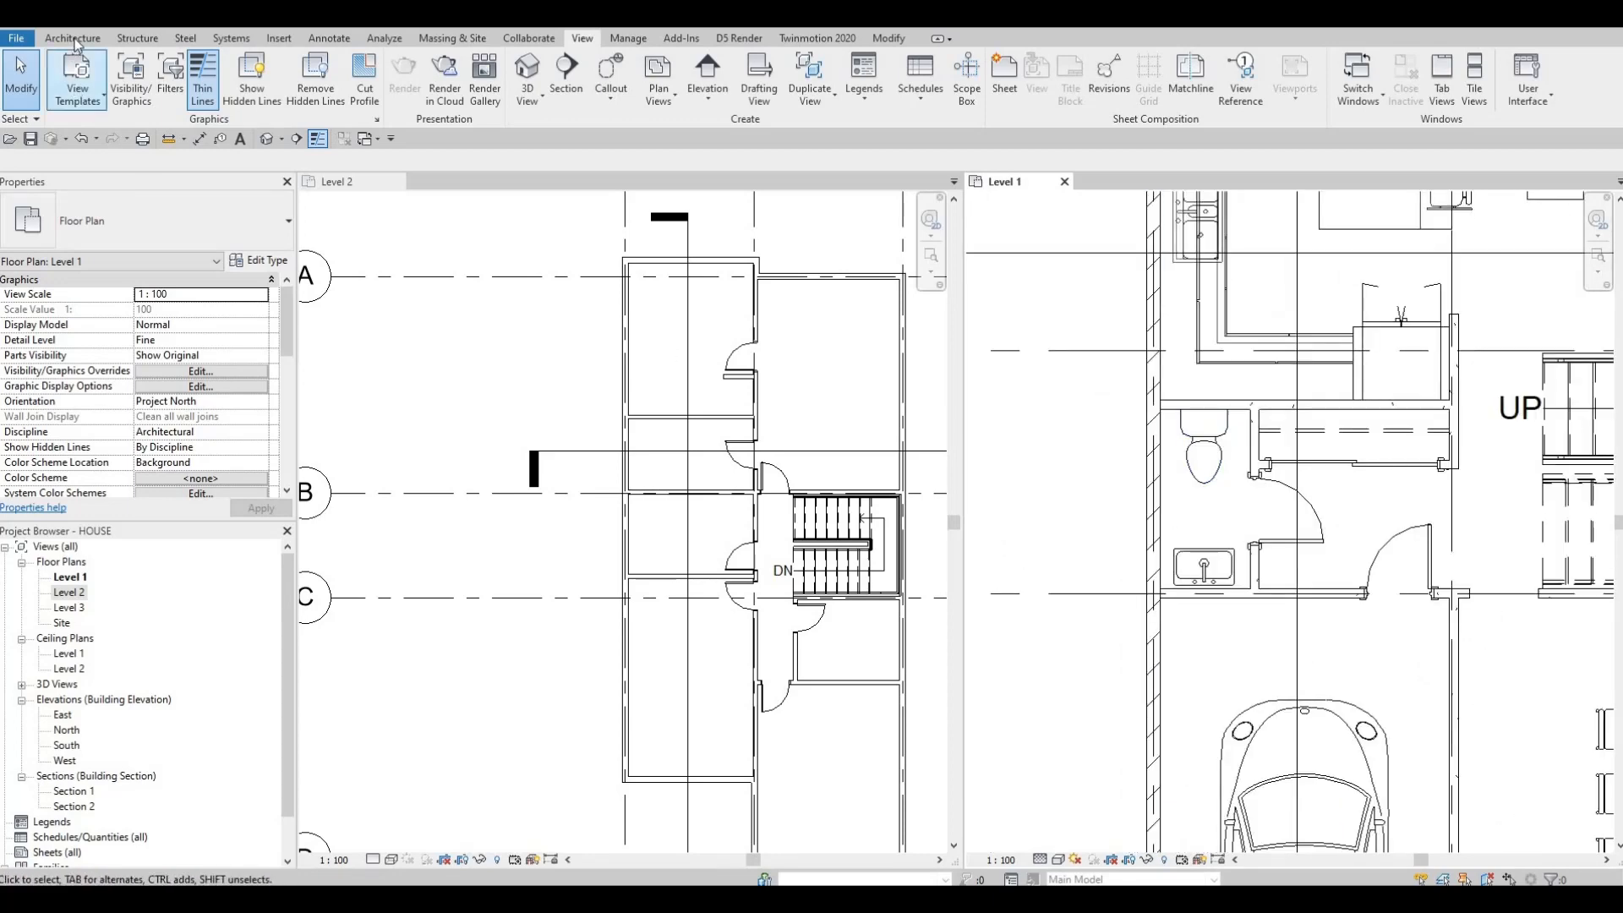
left_click(196, 80)
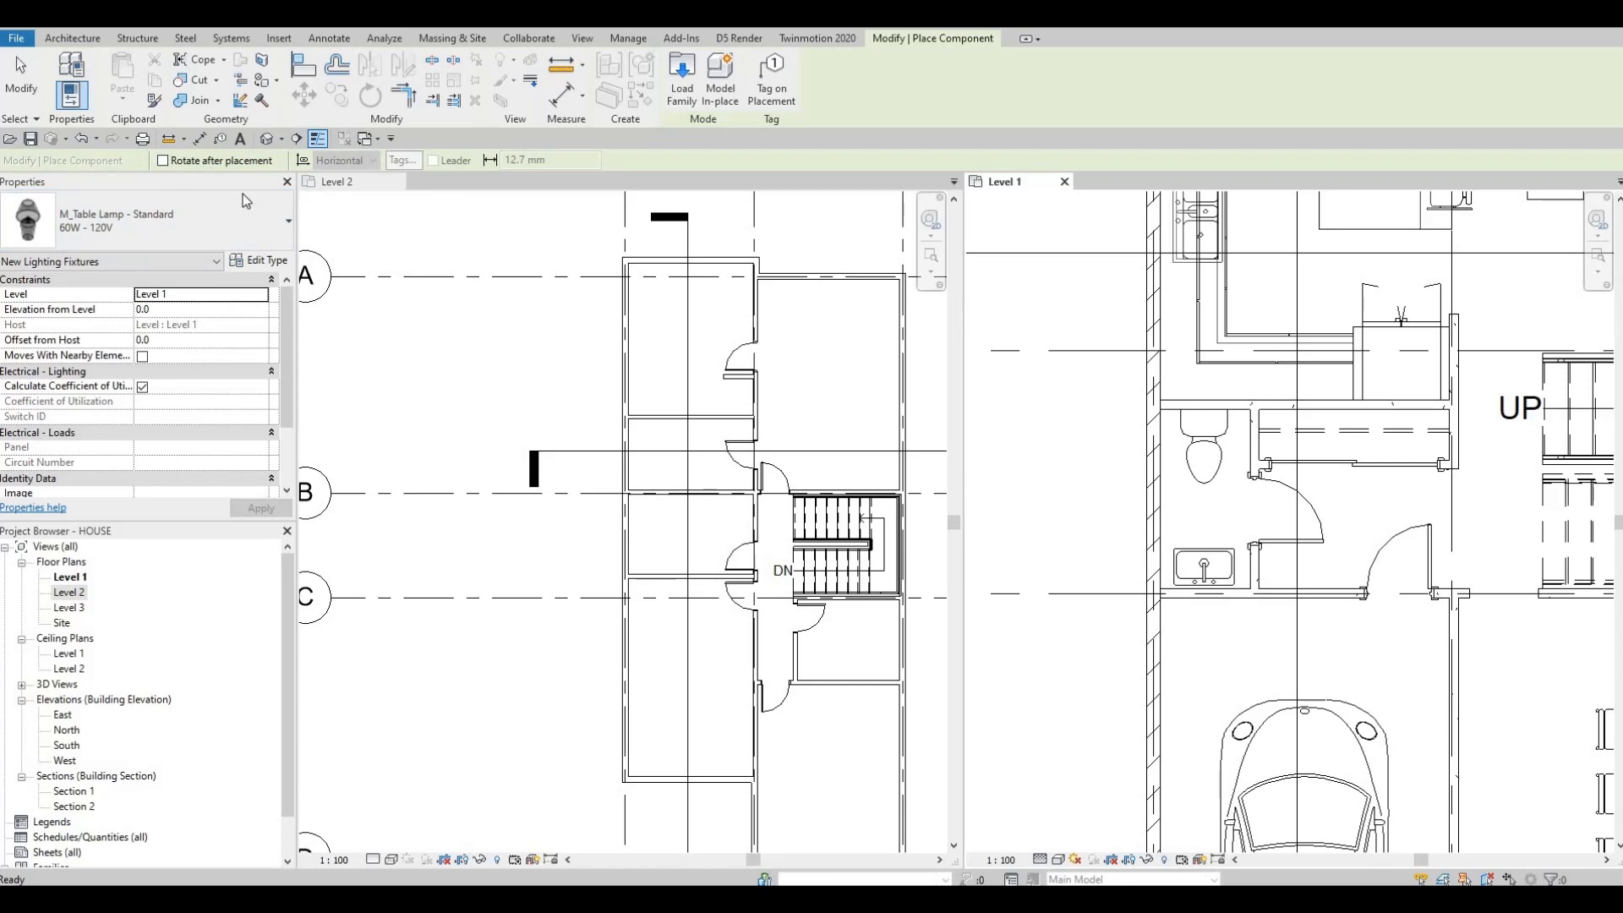
left_click(134, 241)
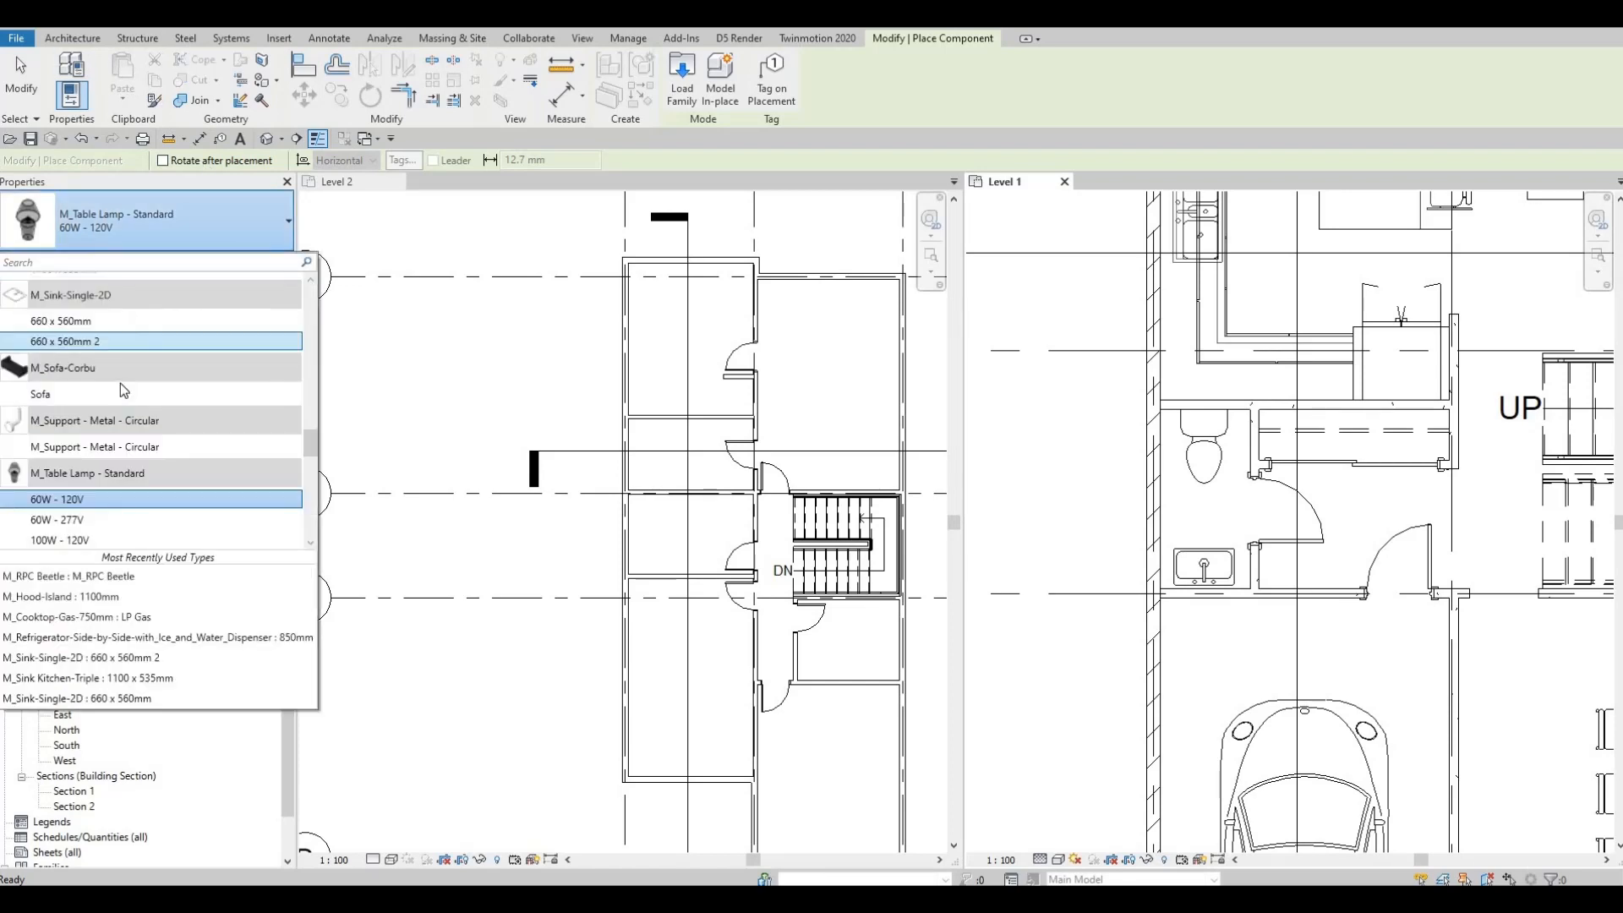
scroll(120, 382, "up", 10)
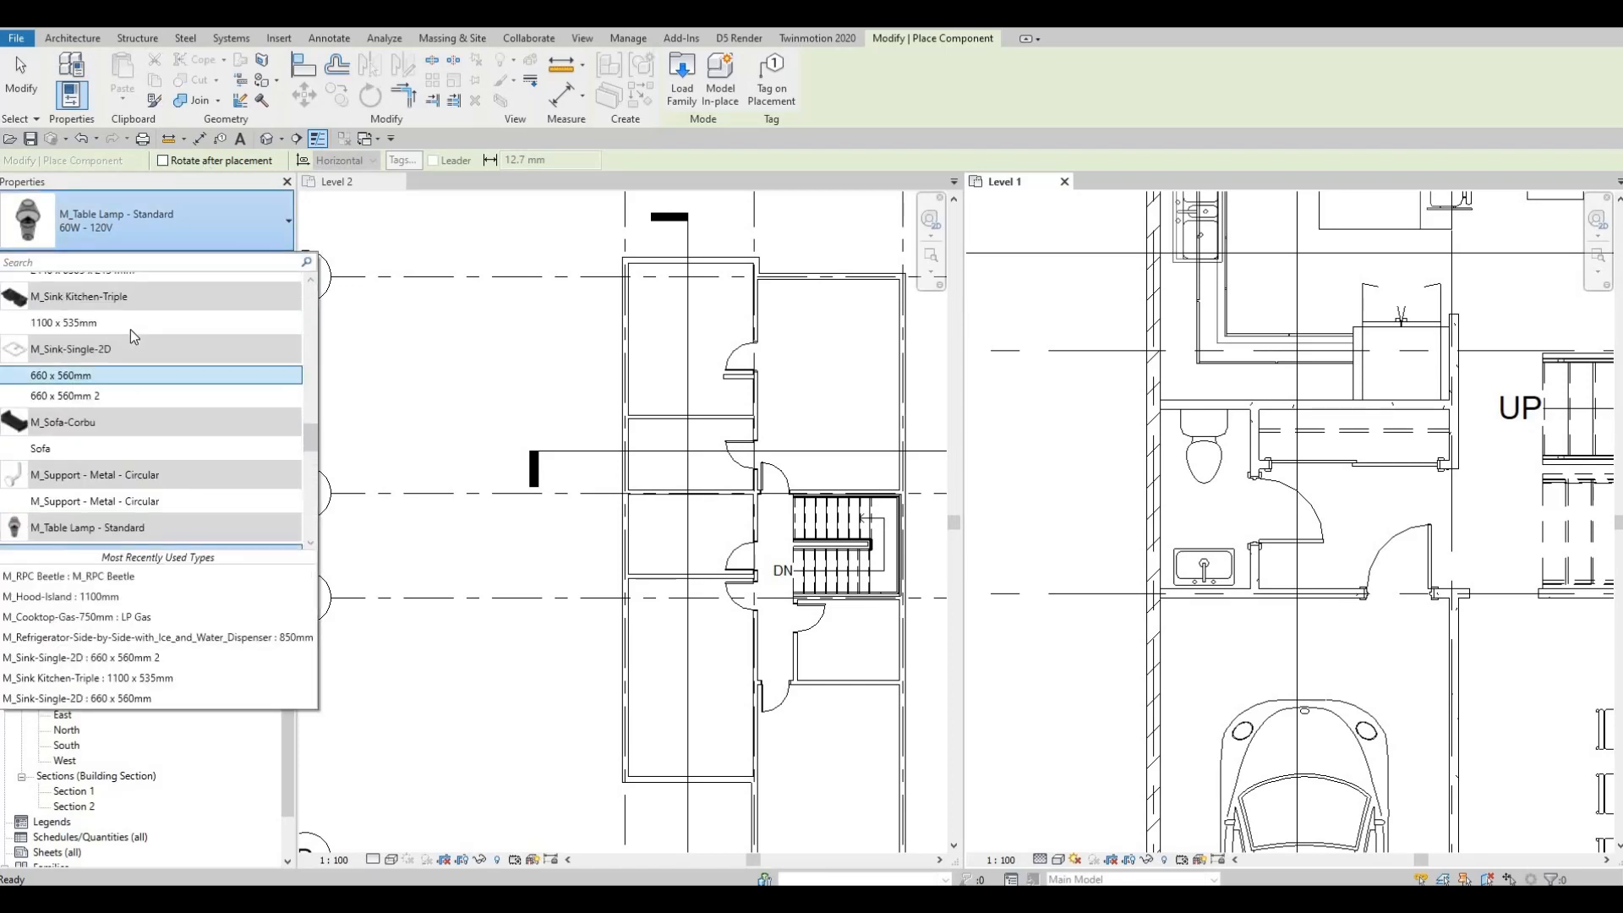
scroll(106, 292, "up", 10)
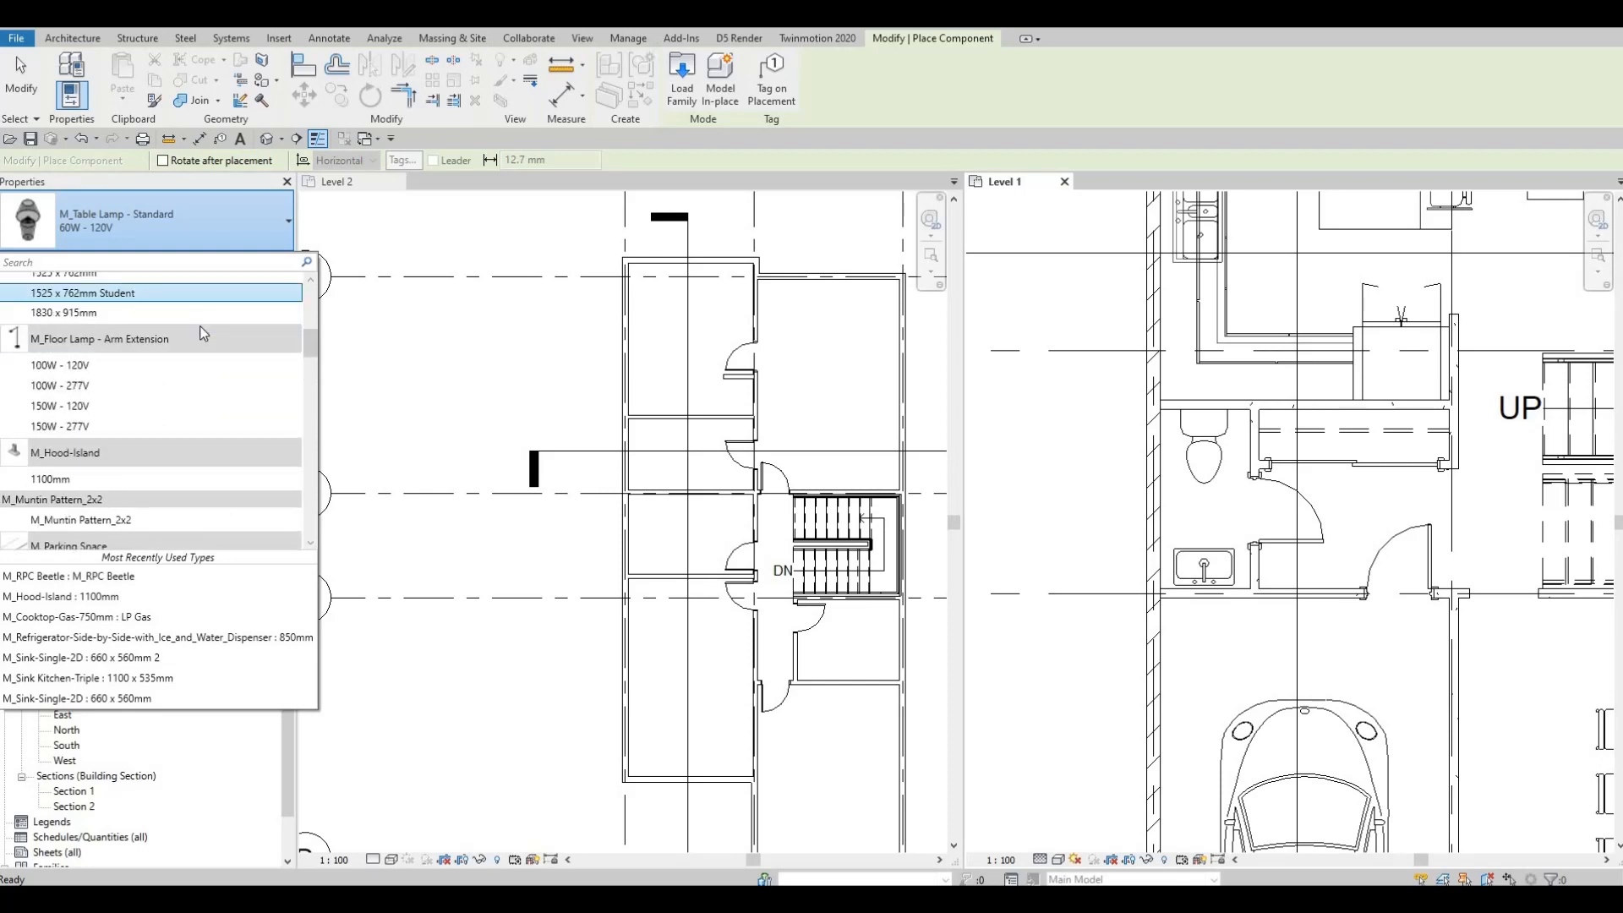
key("Escape")
key("Escape")
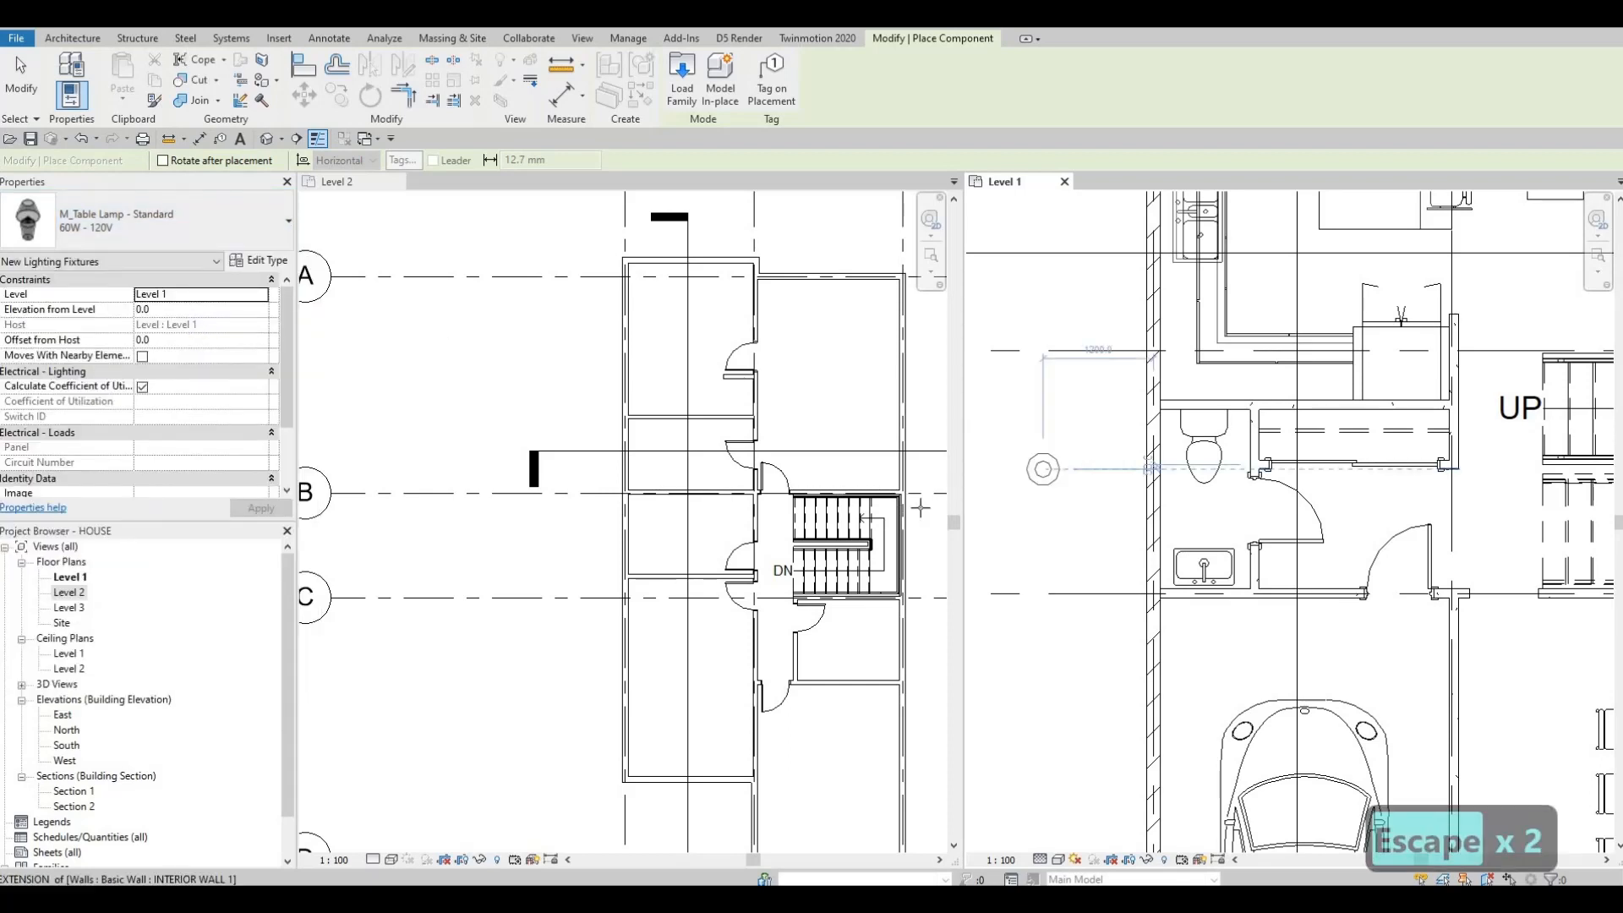
key("Escape")
key("Escape")
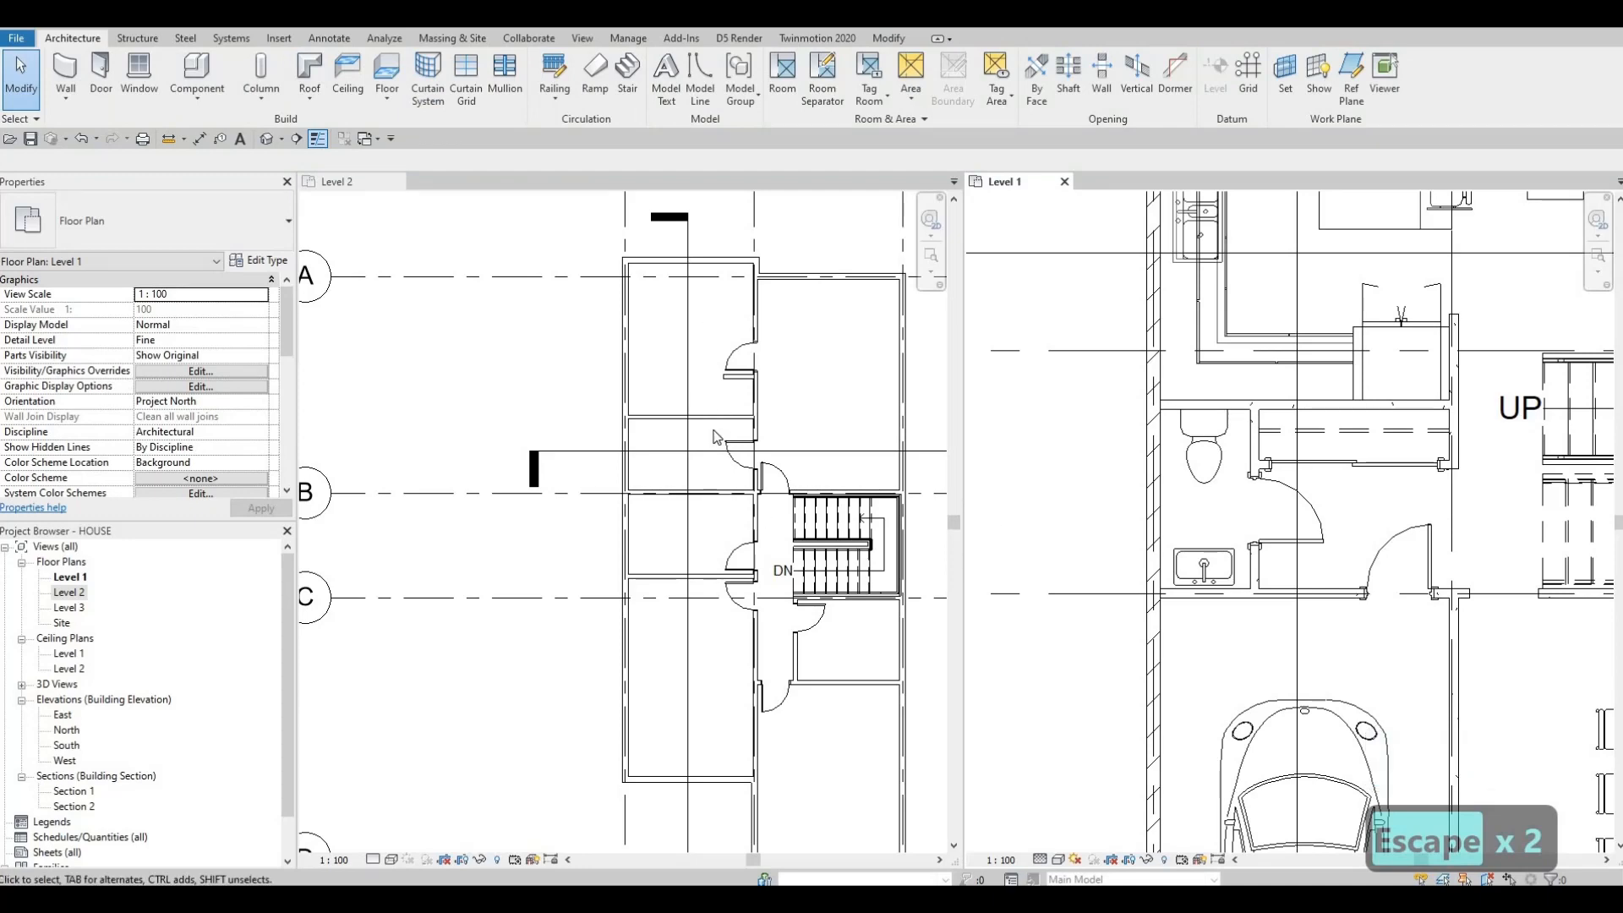
middle_click_drag(793, 430, 803, 514)
scroll(730, 448, "up", 1)
middle_click_drag(731, 448, 618, 450)
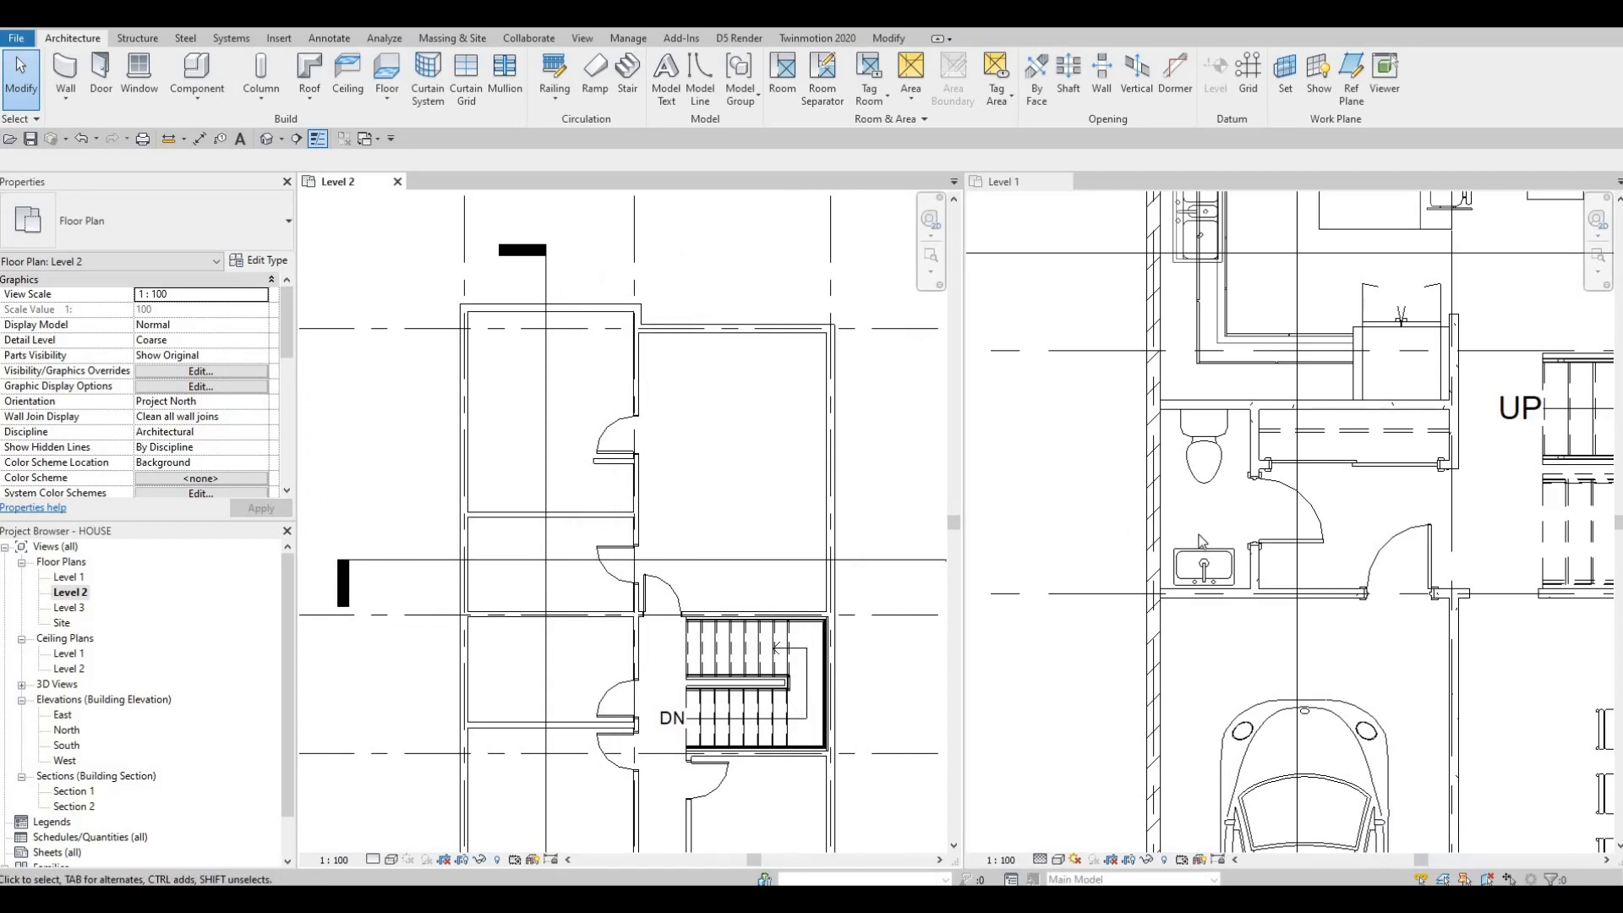
left_click(1077, 490)
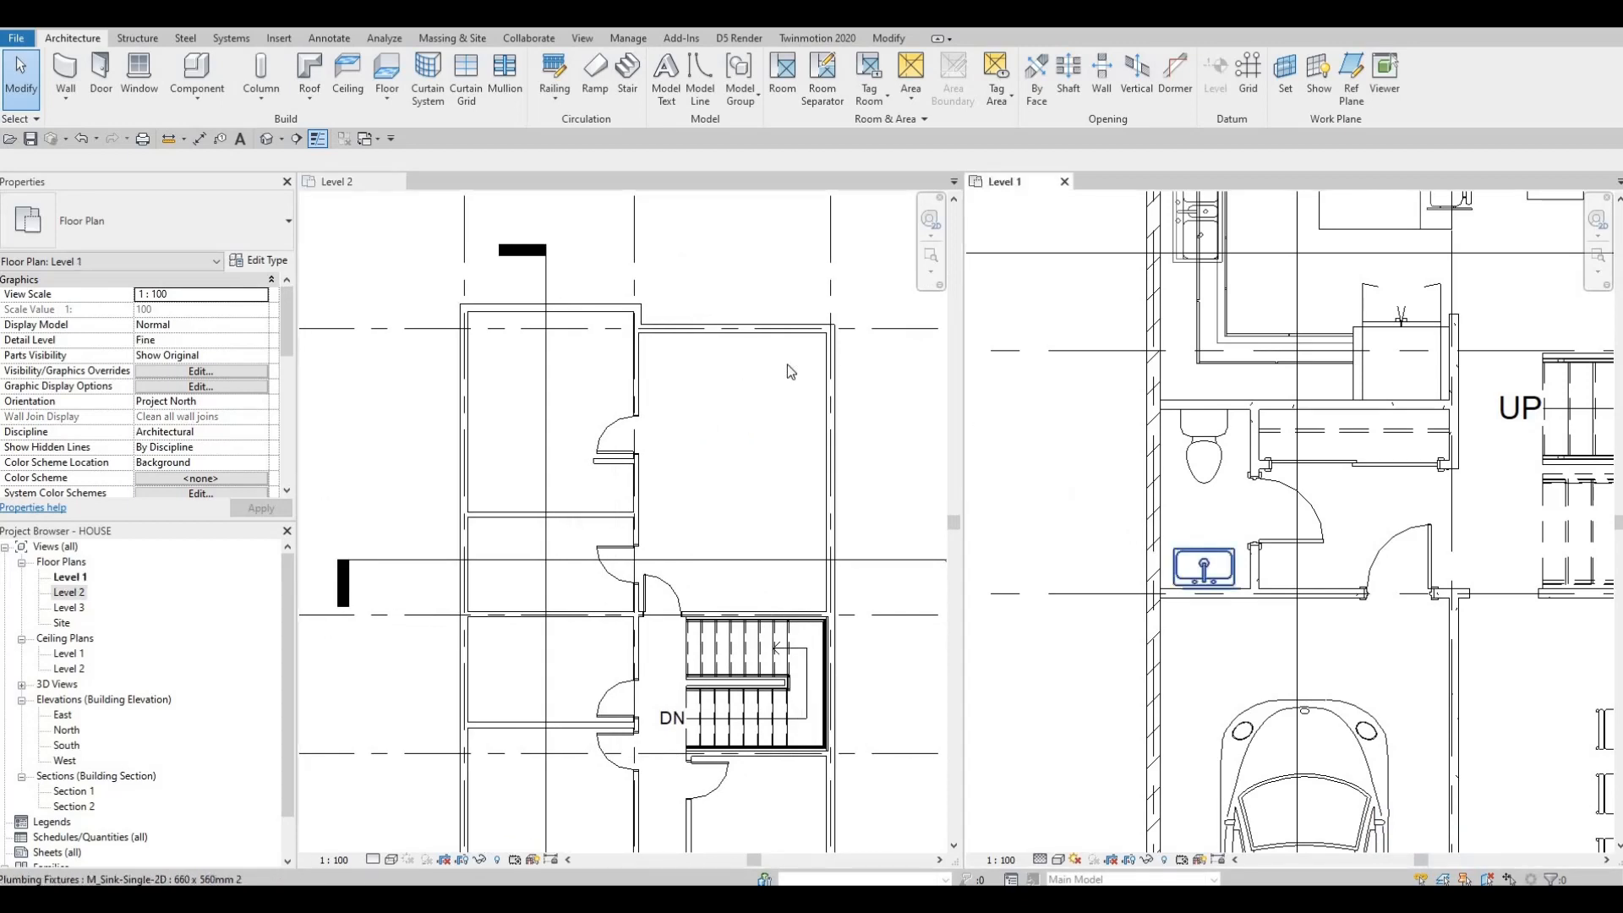
scroll(1099, 474, "up", 3)
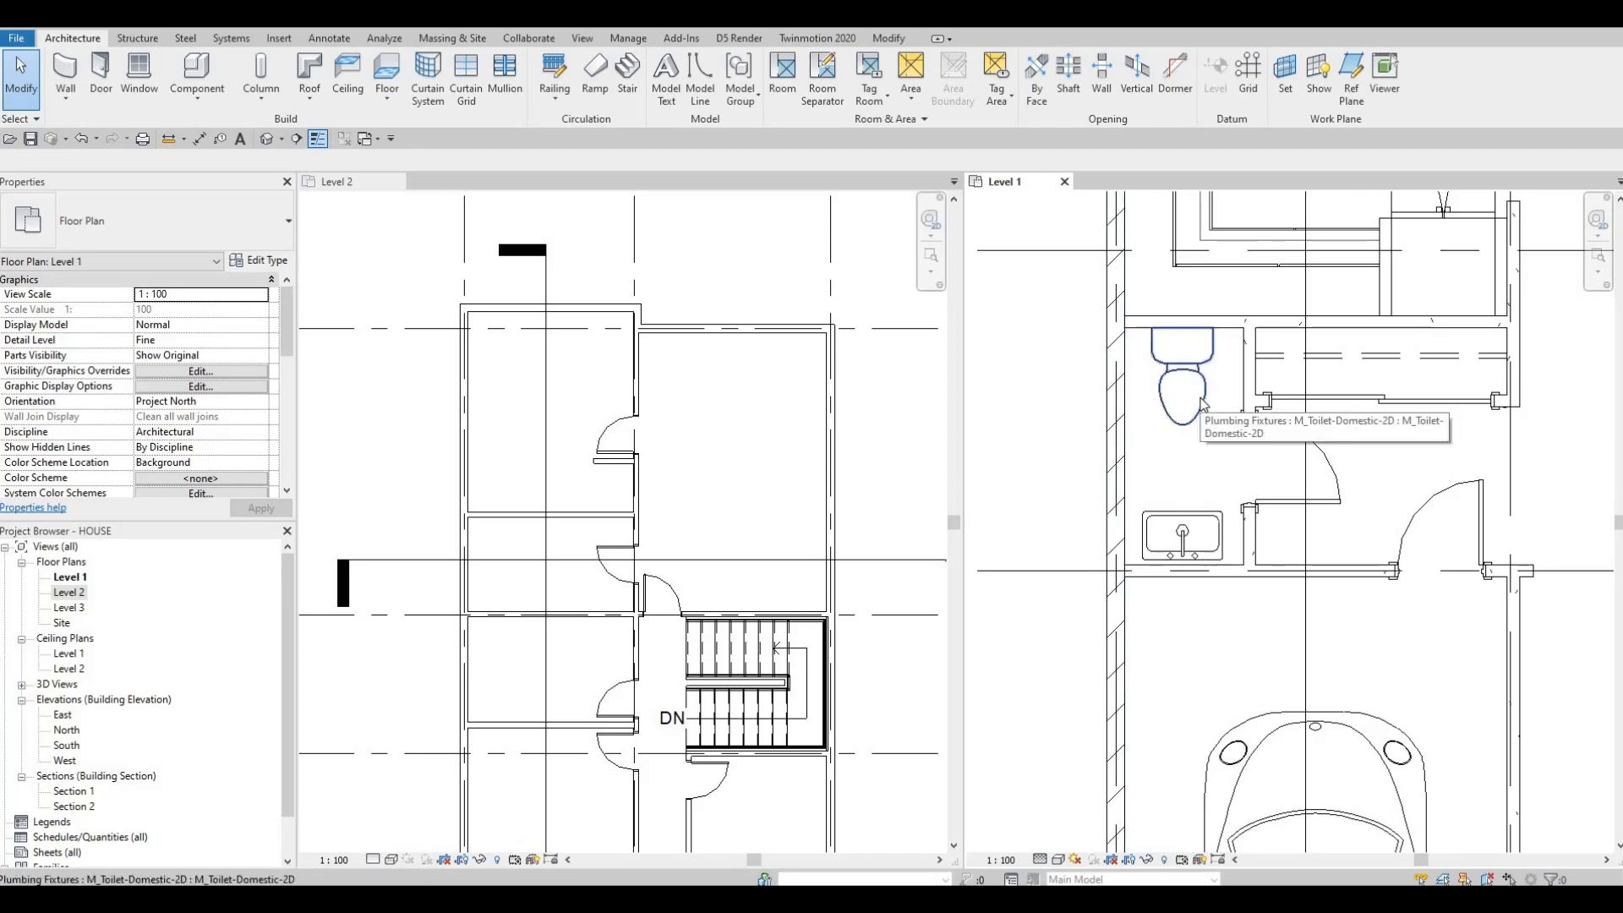
left_click(1203, 405)
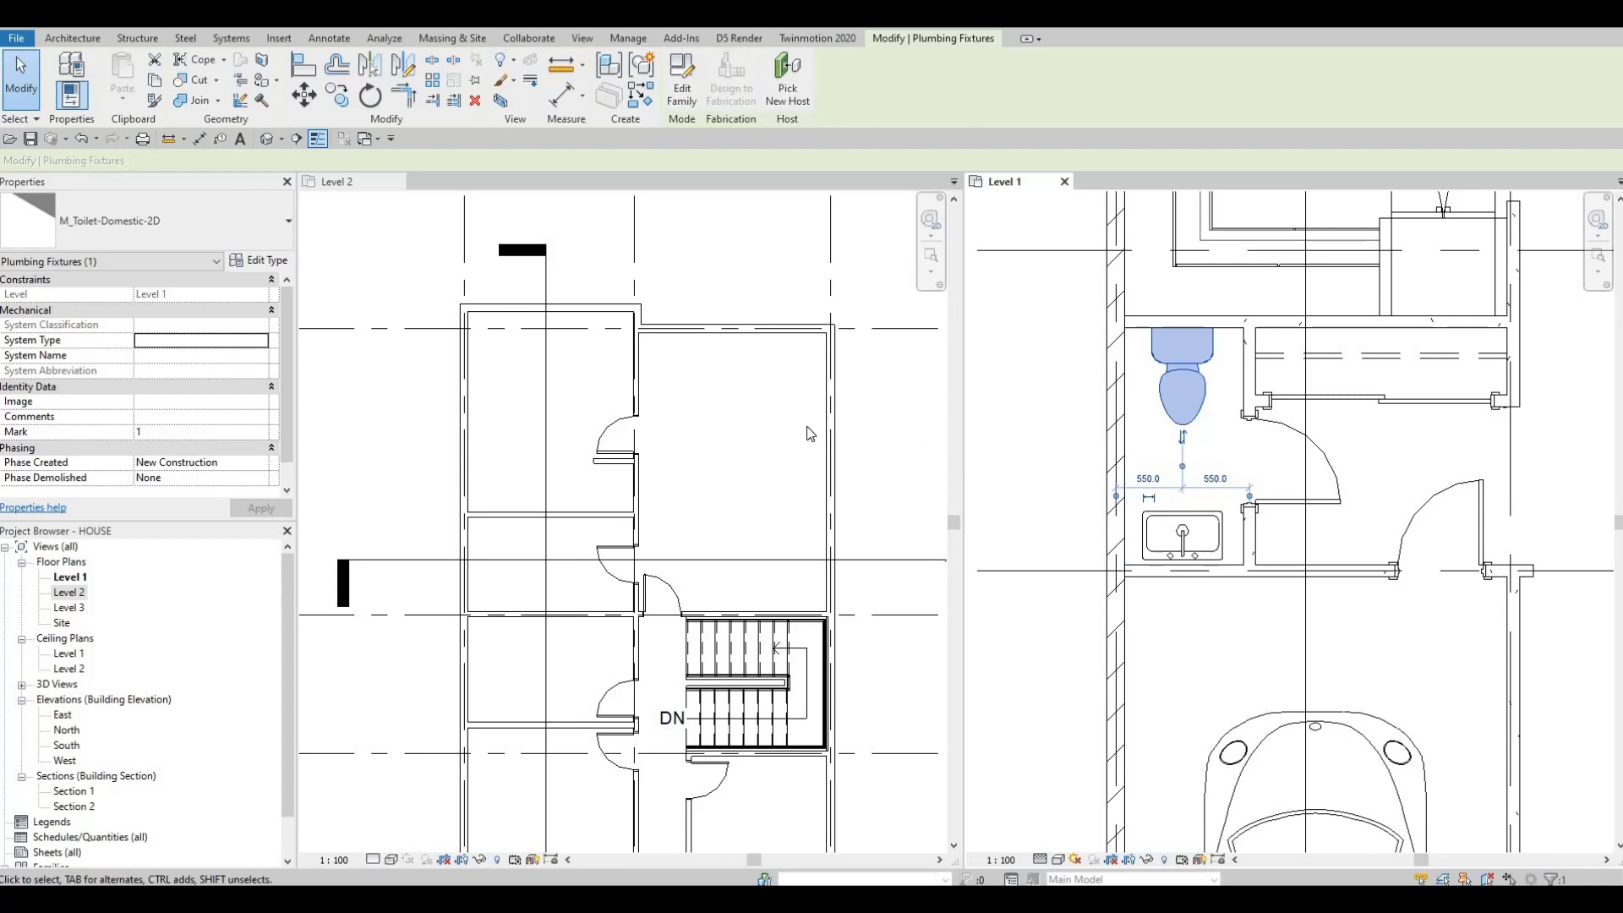
left_click(781, 424)
key("c")
key("s")
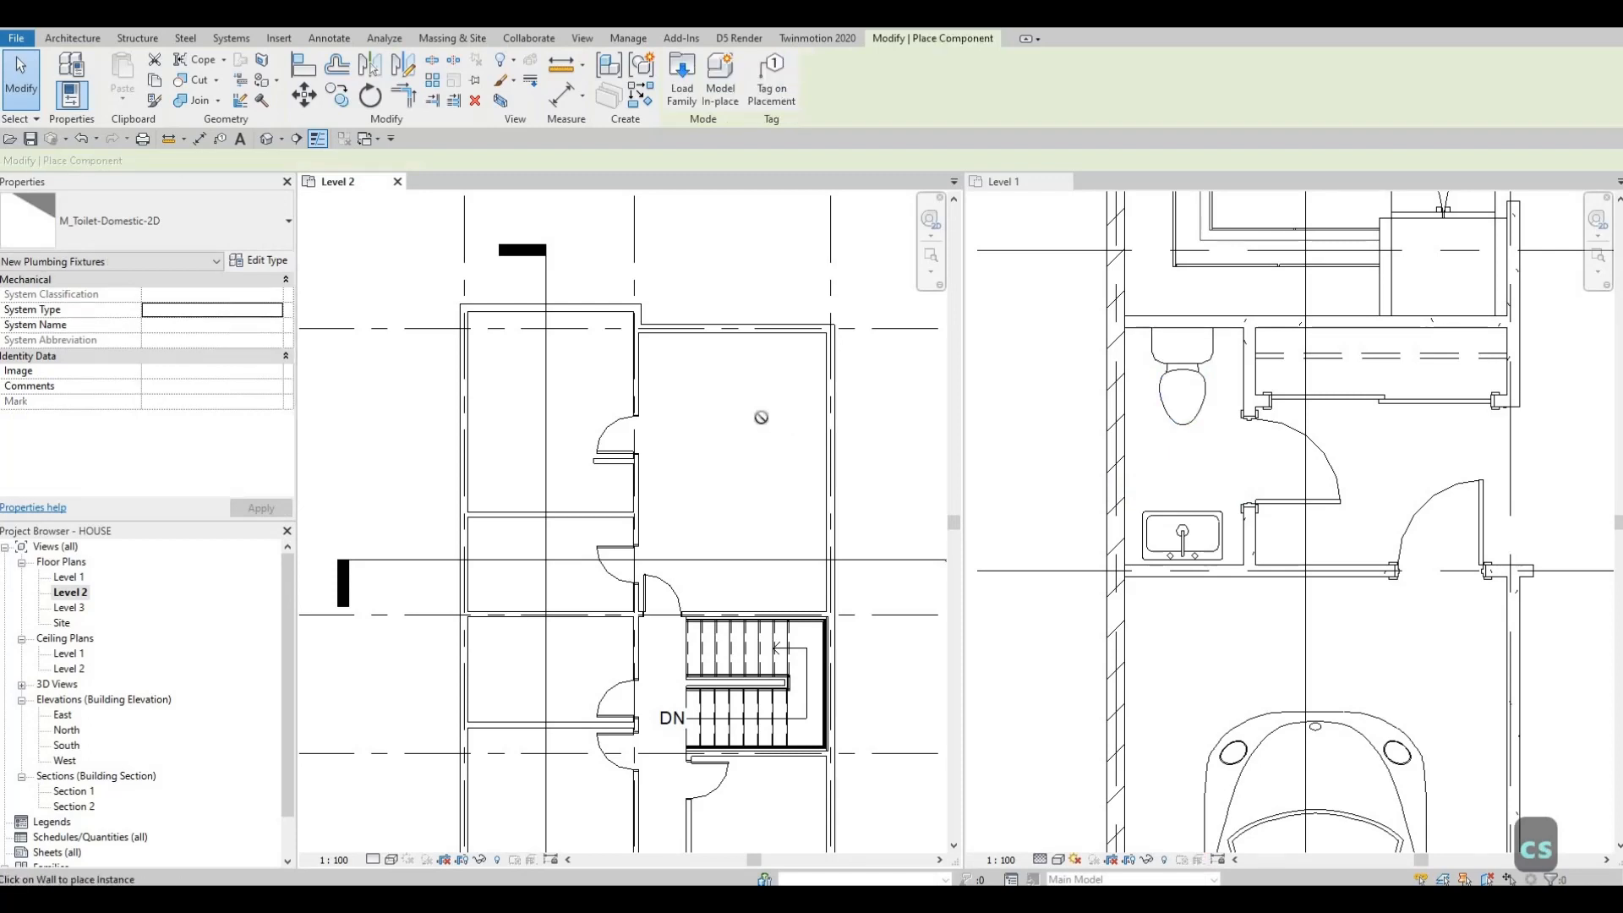
key("Escape")
key("Escape")
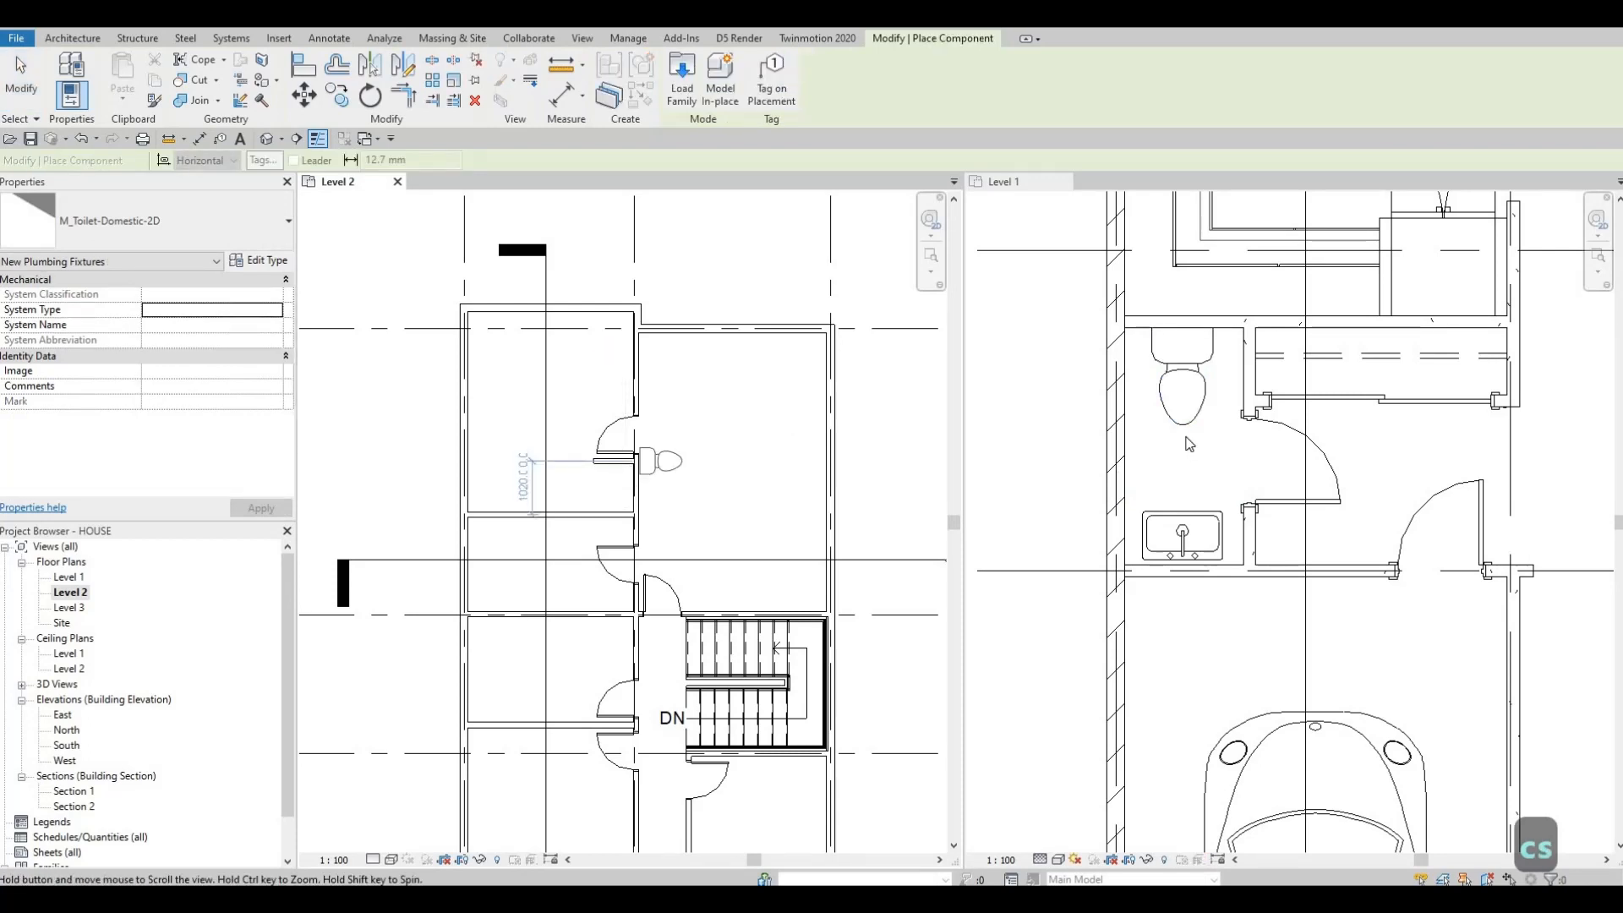
key("Escape")
Step: Place a toilet similar to the Level 1 toilet against the west face of the corridor wall on Level 2
left_click(1182, 431)
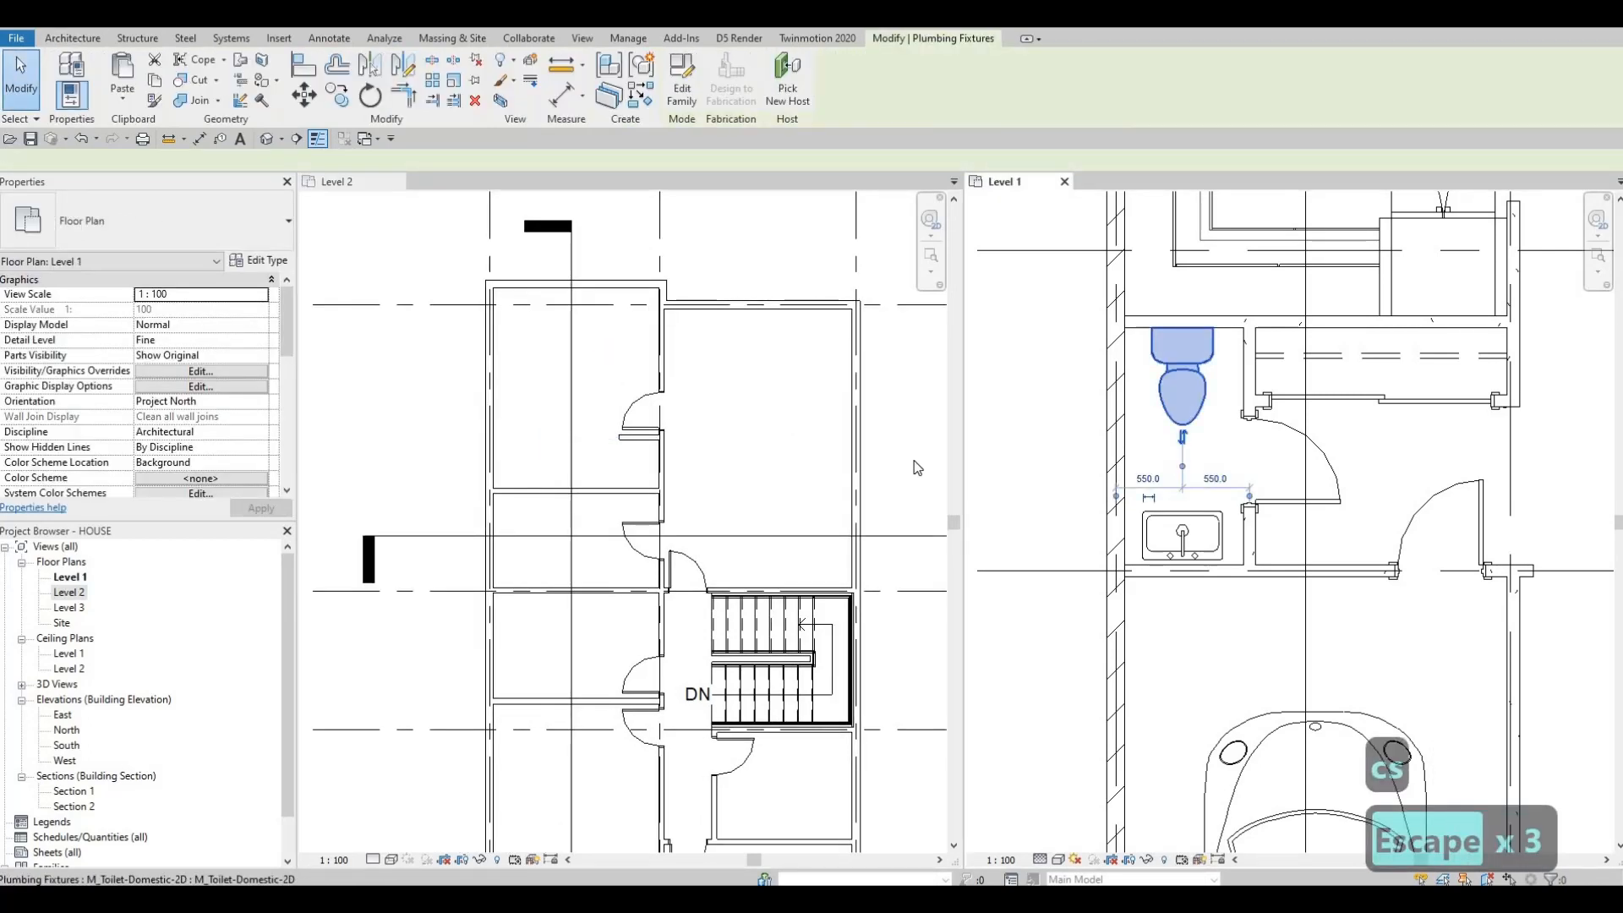
left_click(790, 445)
key("c")
key("s")
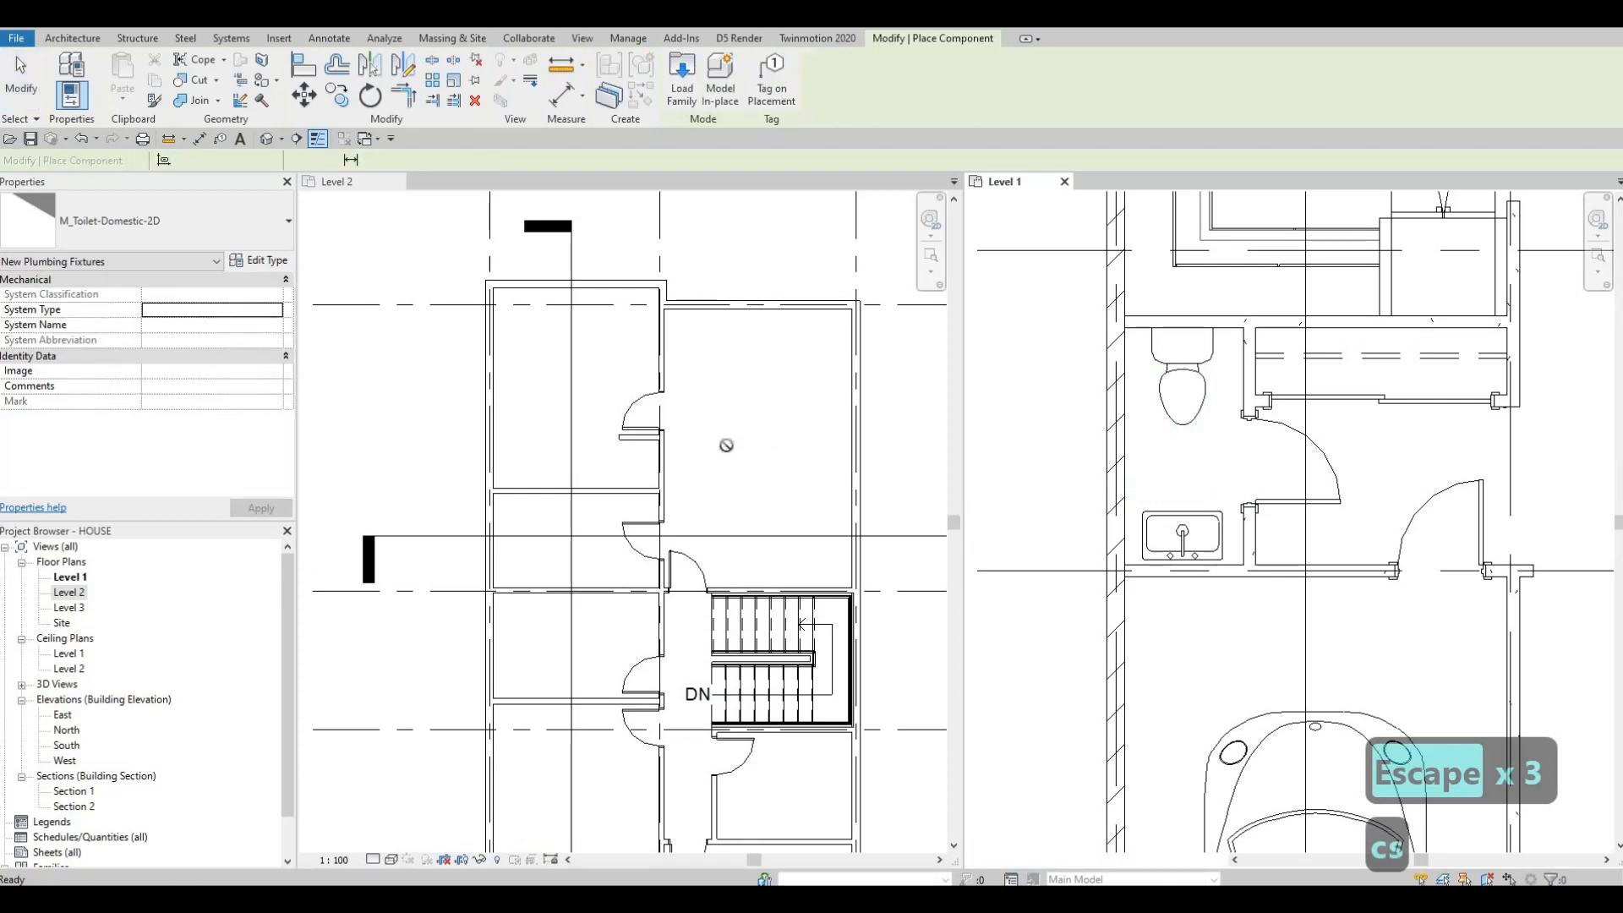
middle_click_drag(632, 568, 641, 554)
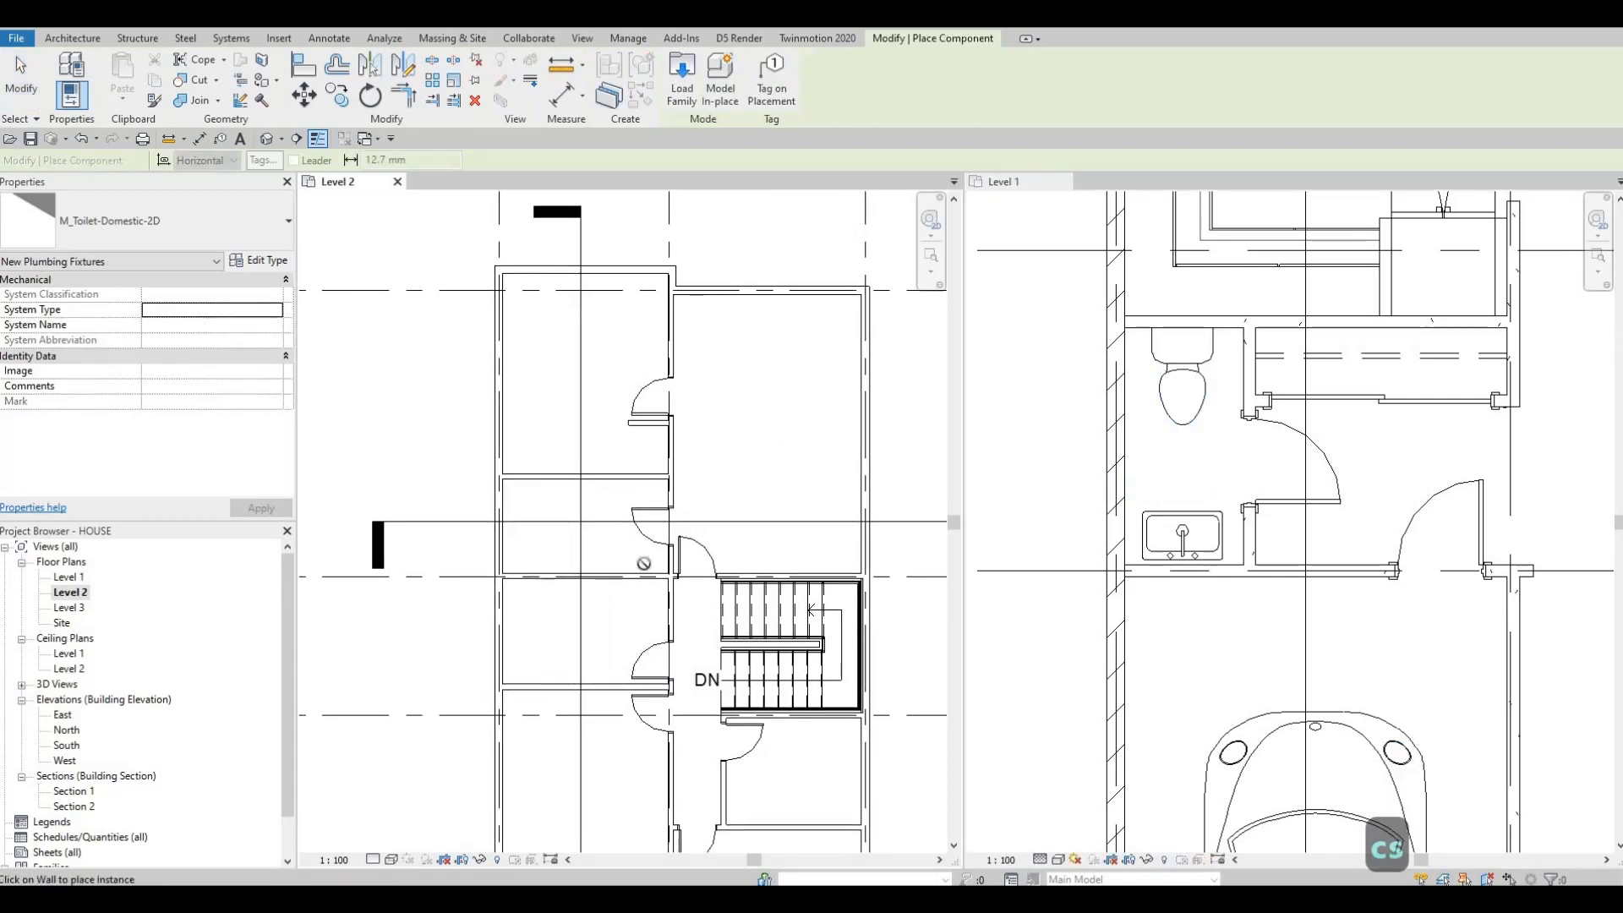
scroll(648, 465, "up", 1)
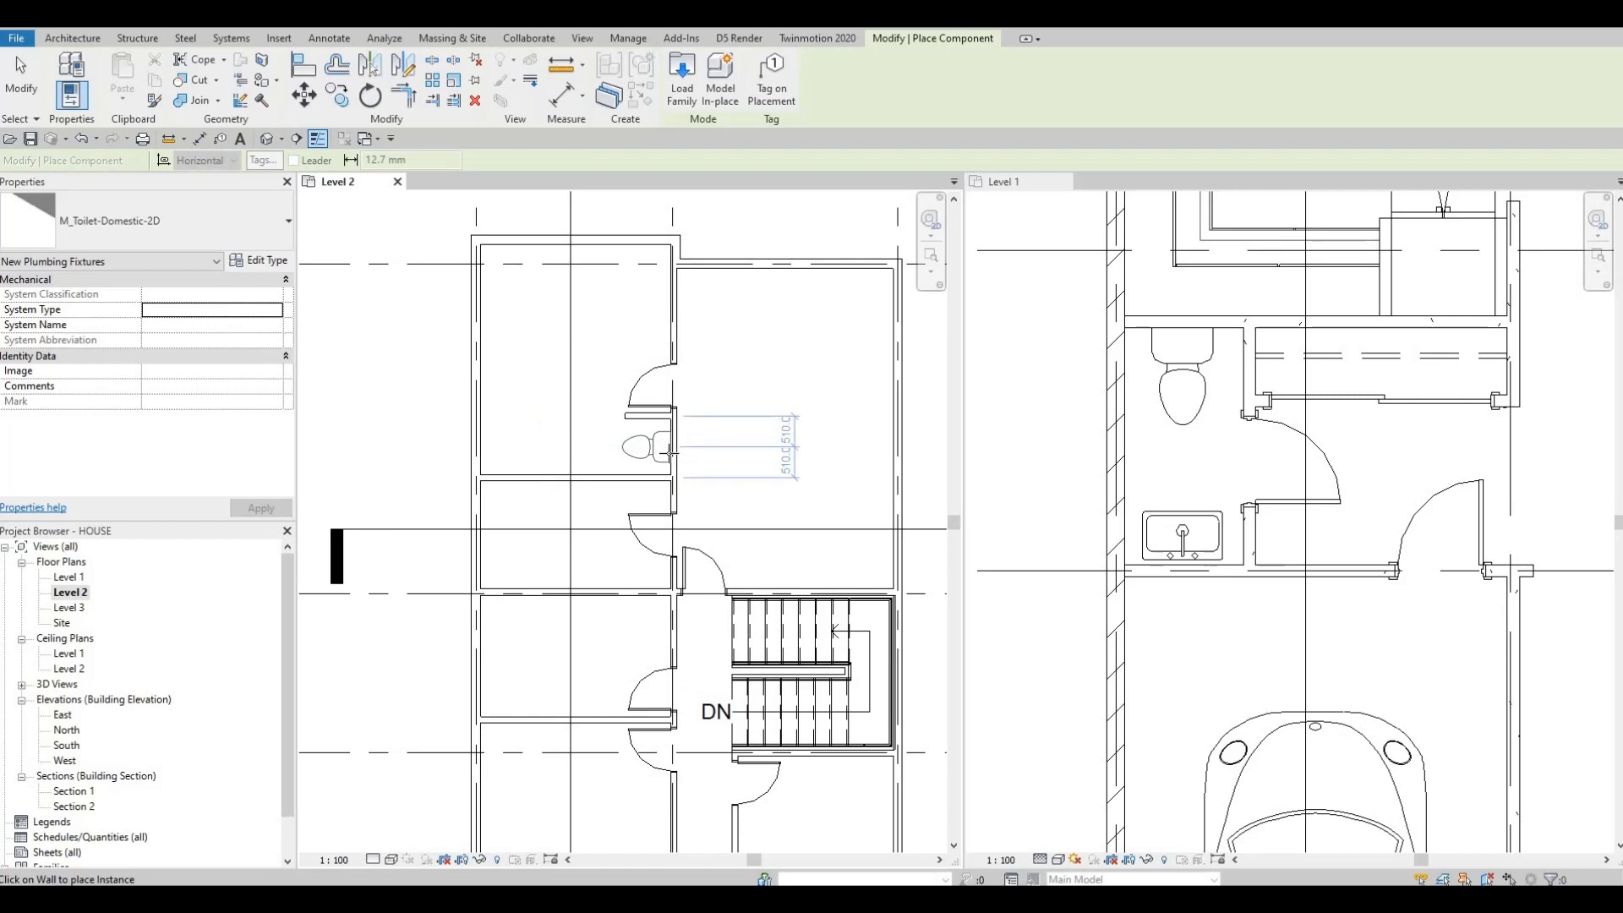
left_click(670, 452)
key("Escape")
key("Escape")
key("Escape")
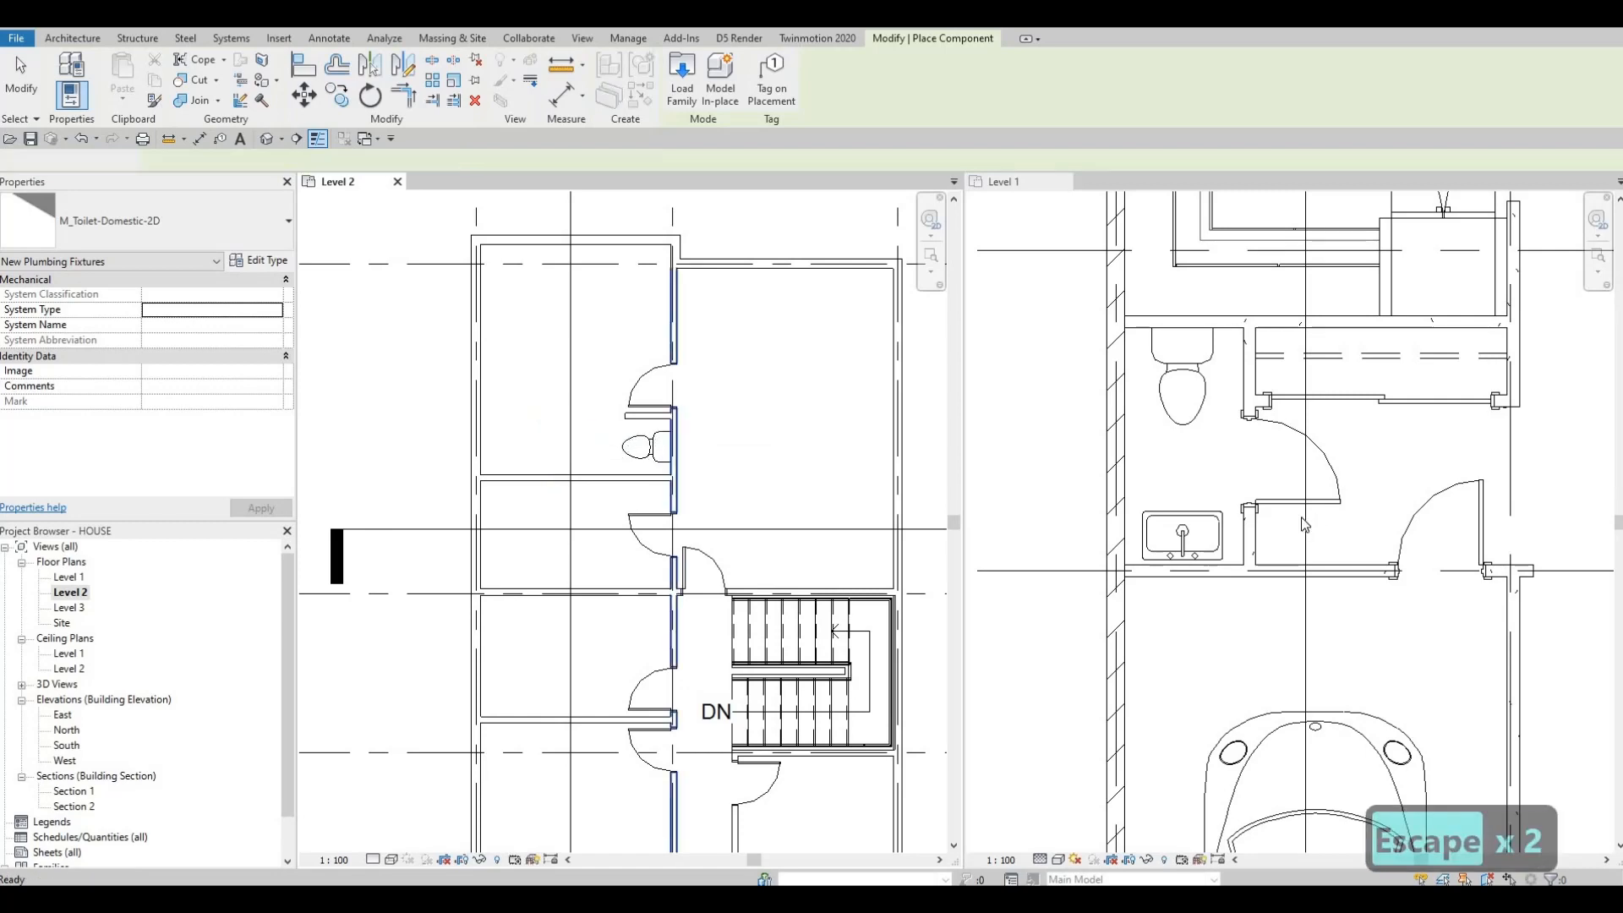
Step: Place two sinks similar to the Level 1 sink along the corridor wall in the upper room of Level 2
left_click(1181, 534)
key("c")
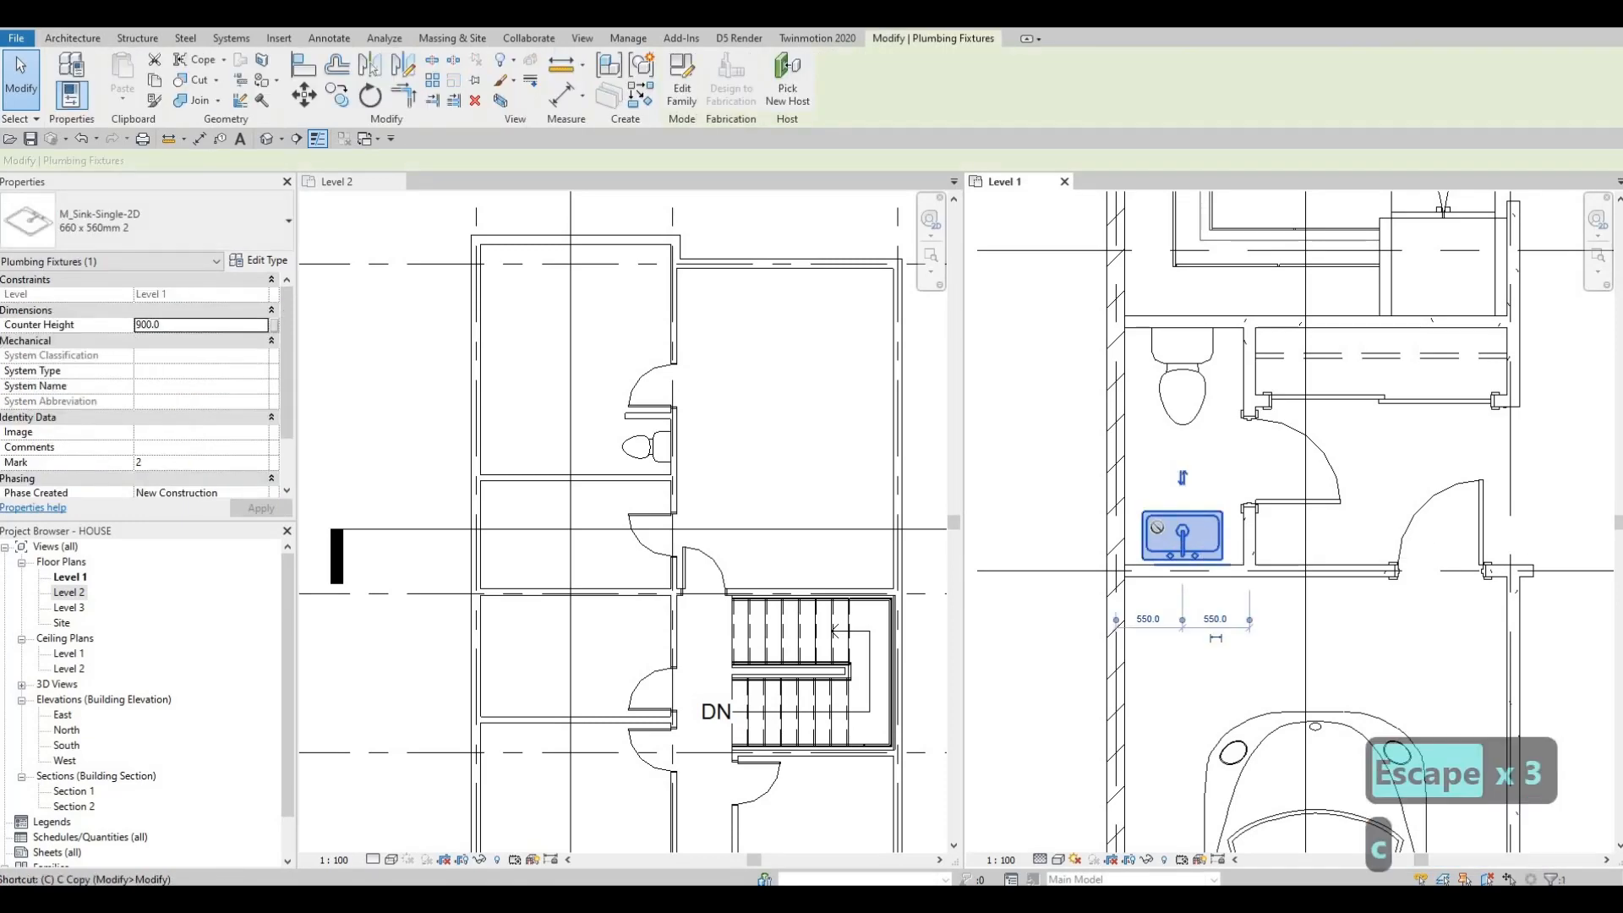
key("s")
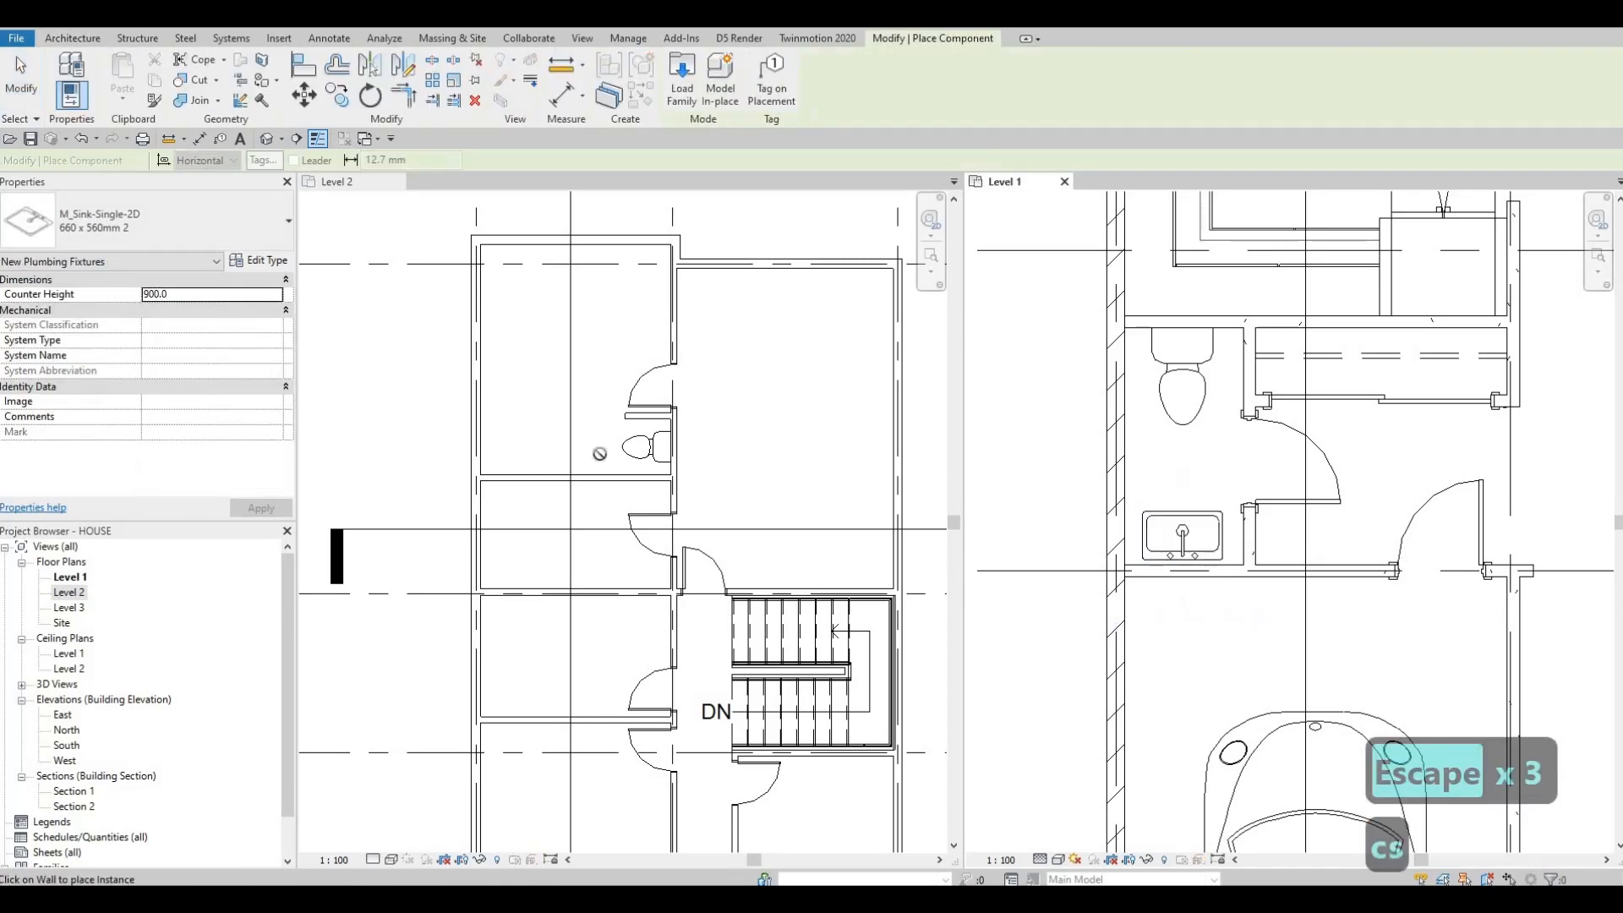
left_click(654, 303)
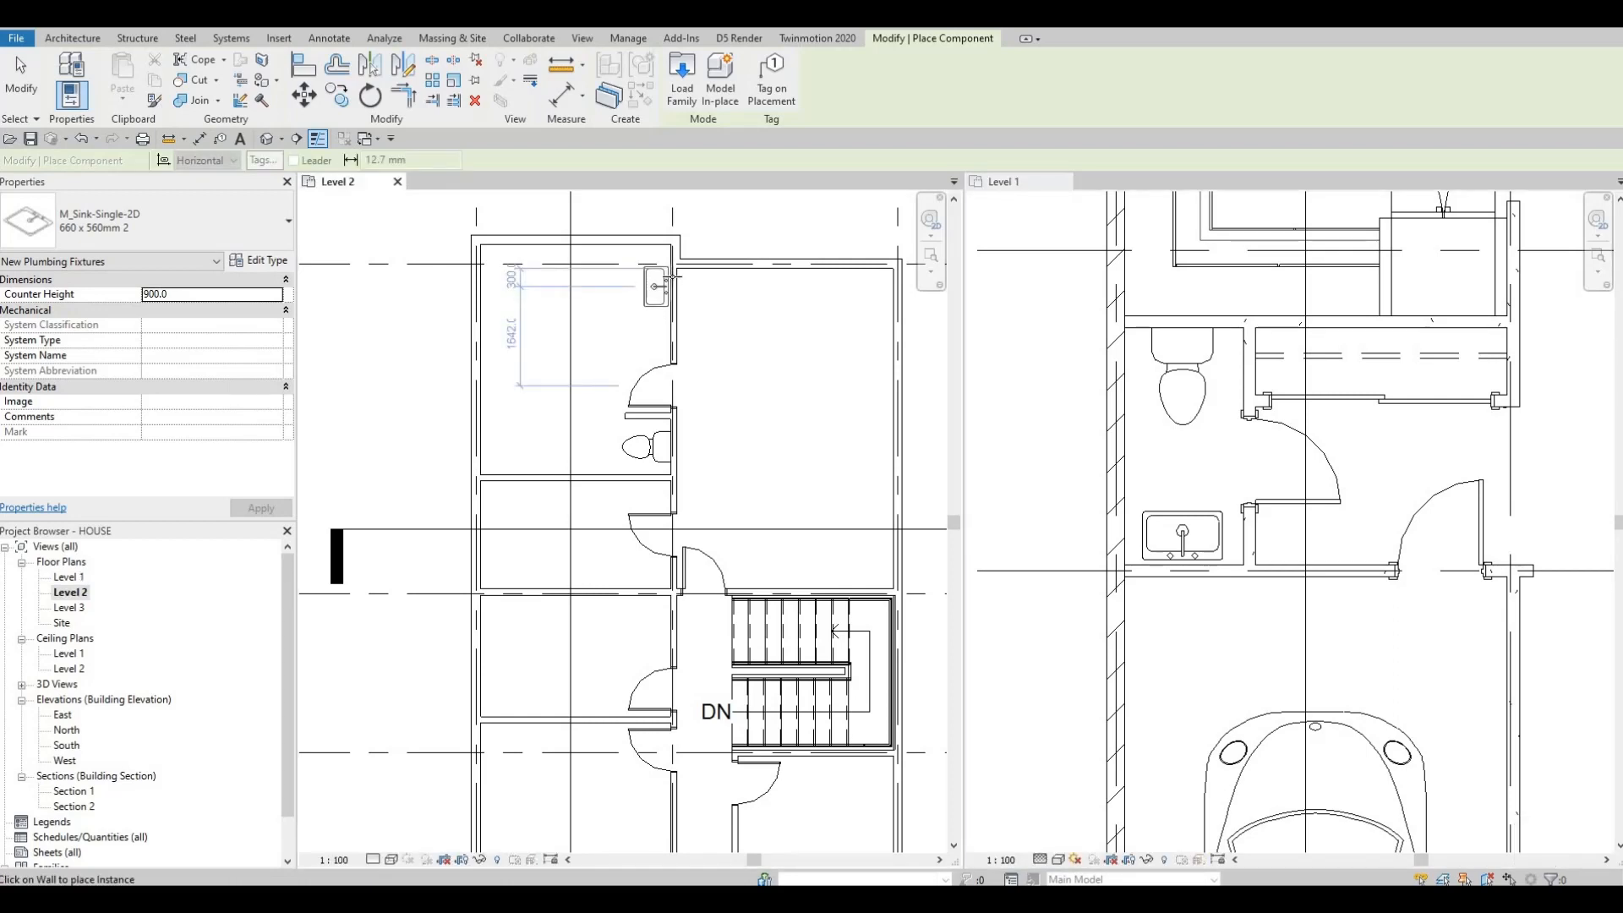
scroll(674, 276, "up", 2)
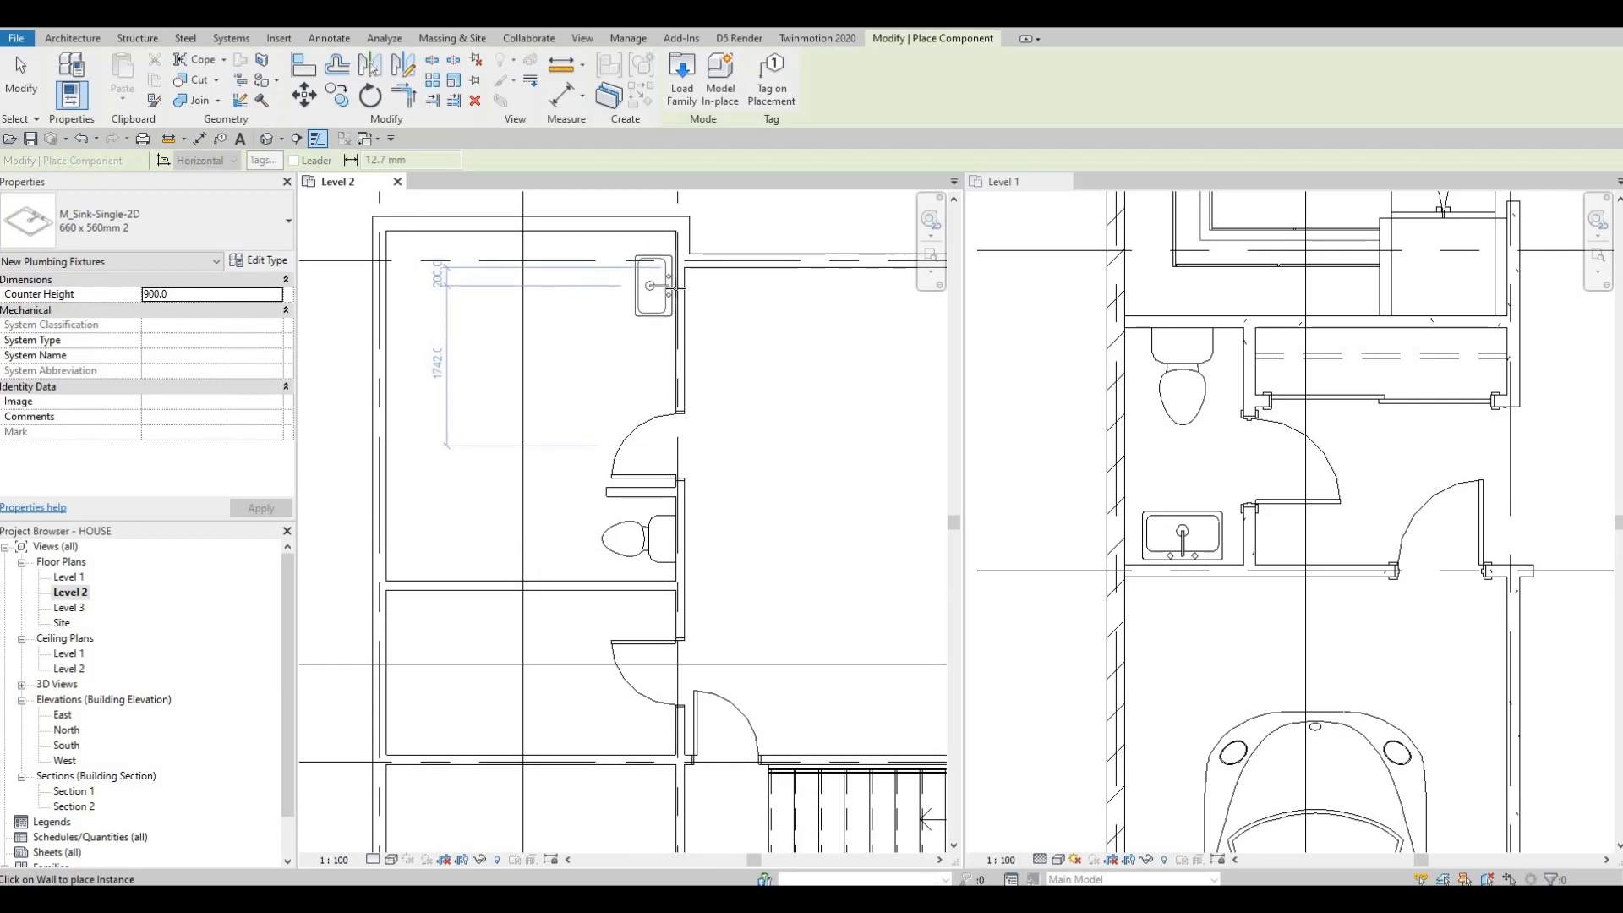
left_click(676, 285)
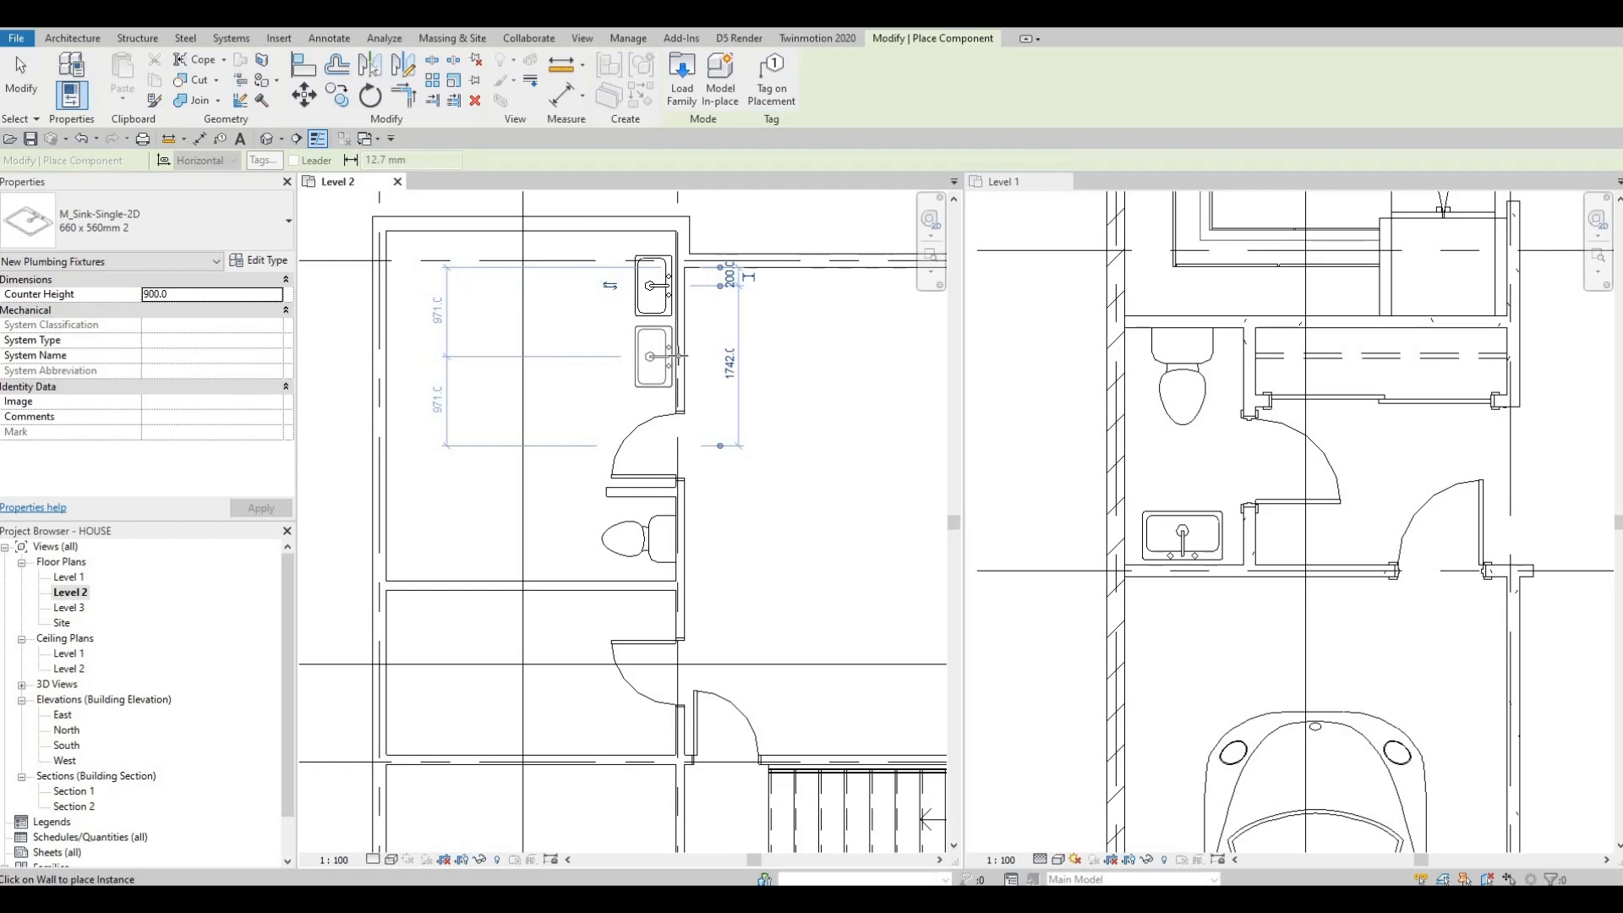
key("Escape")
key("Escape")
key("Escape")
Step: Select the lower of the two new sinks and nudge it up three increments
left_click(646, 307)
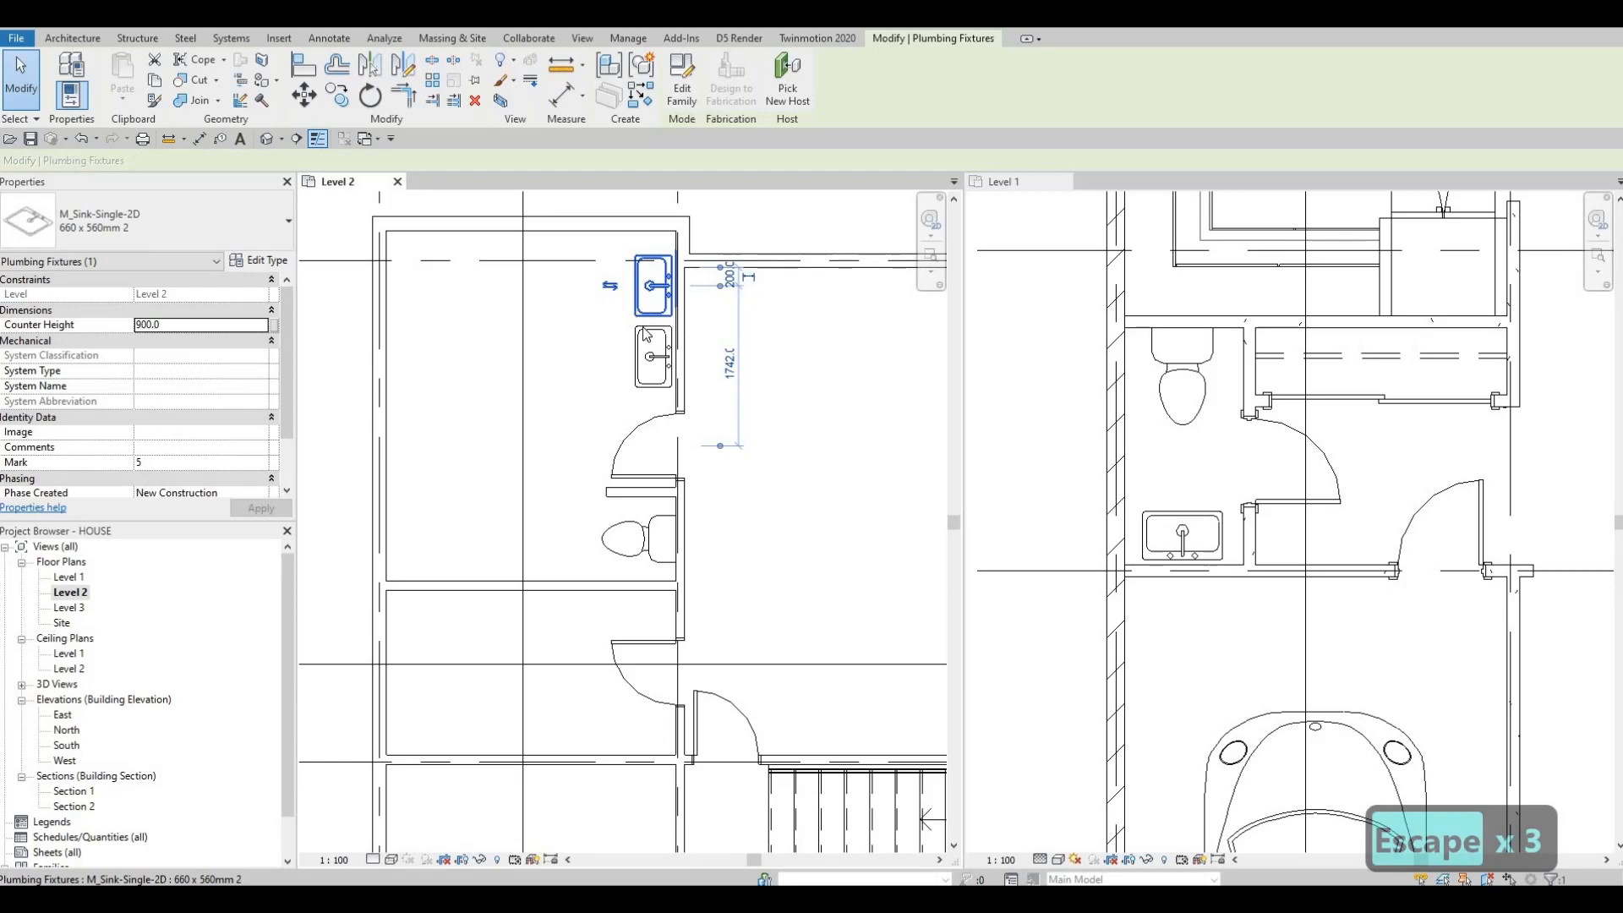
left_click(646, 334)
key("Up")
key("Up")
key("Up")
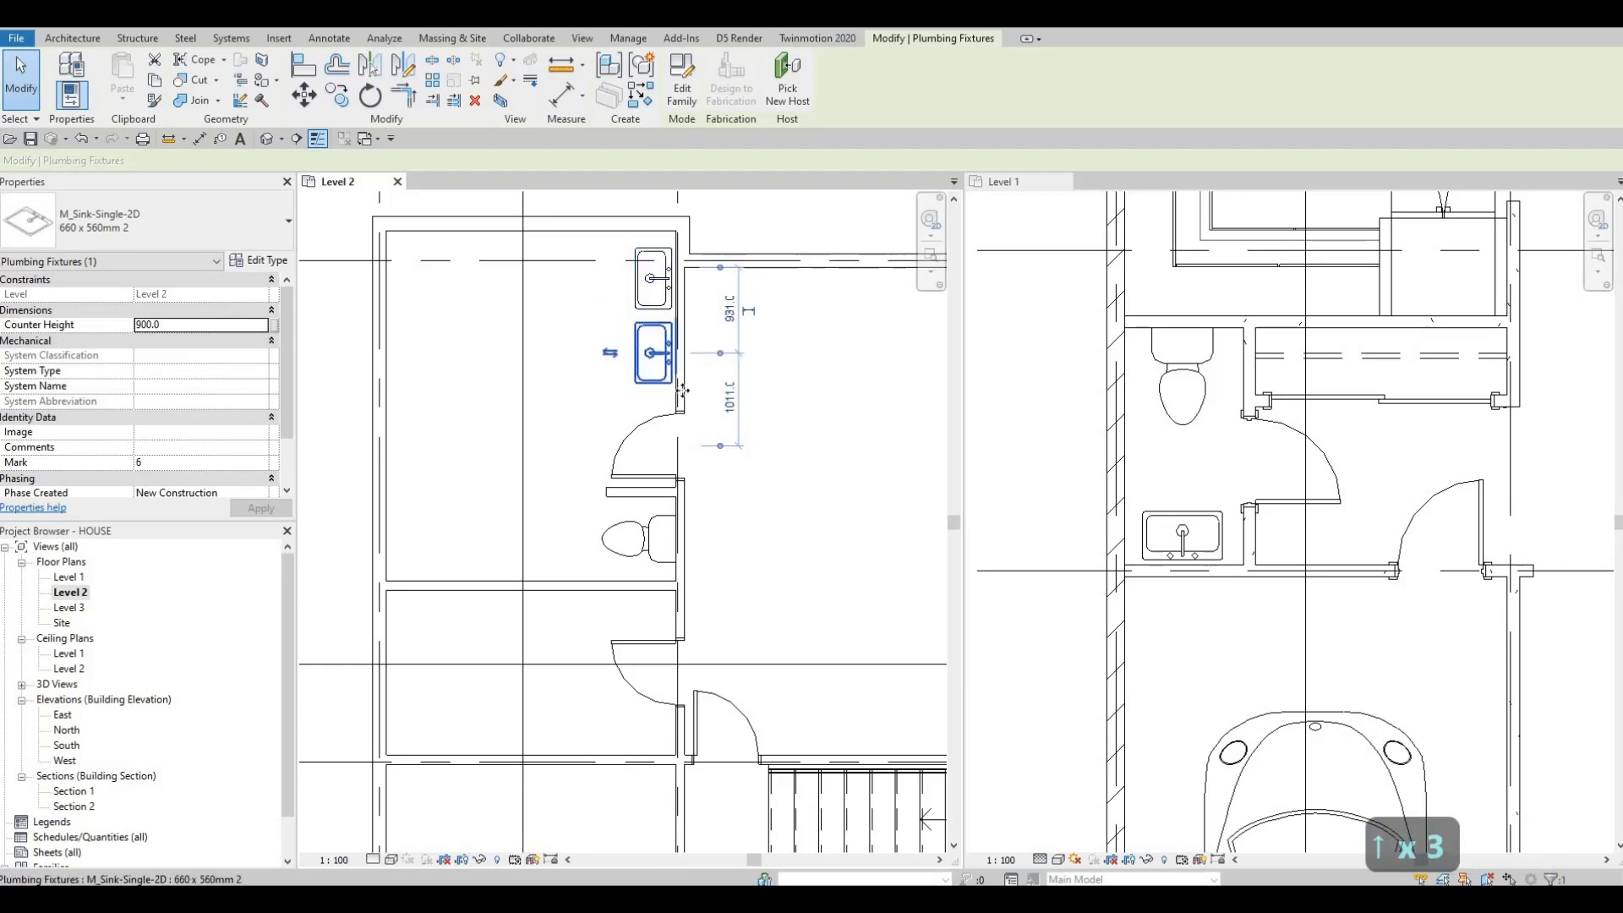
key("Escape")
key("Escape")
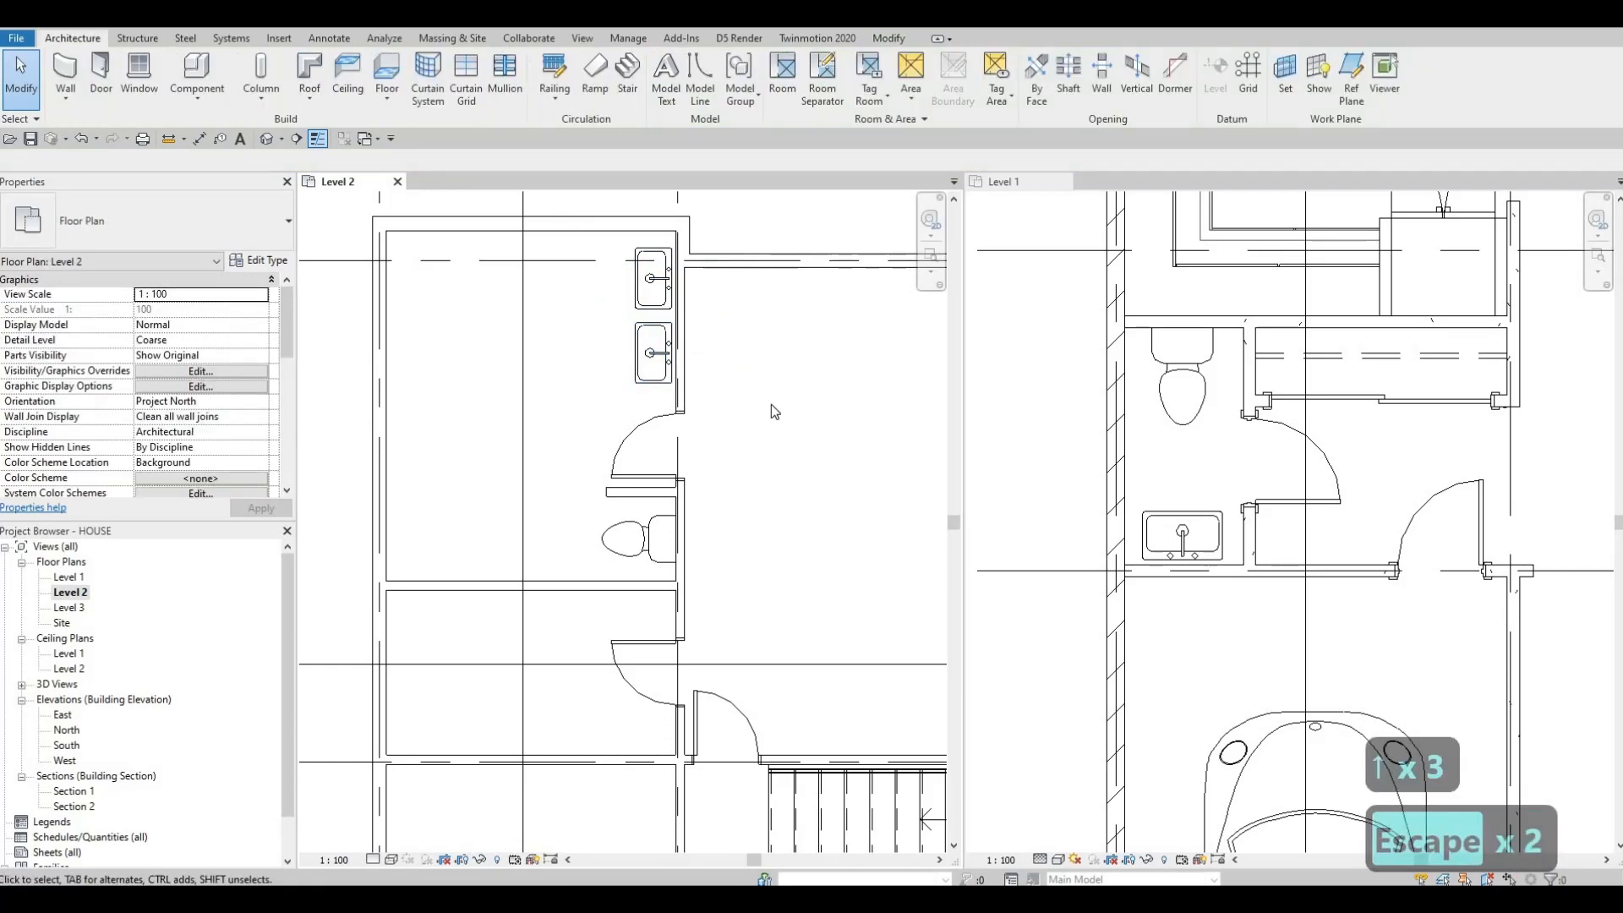
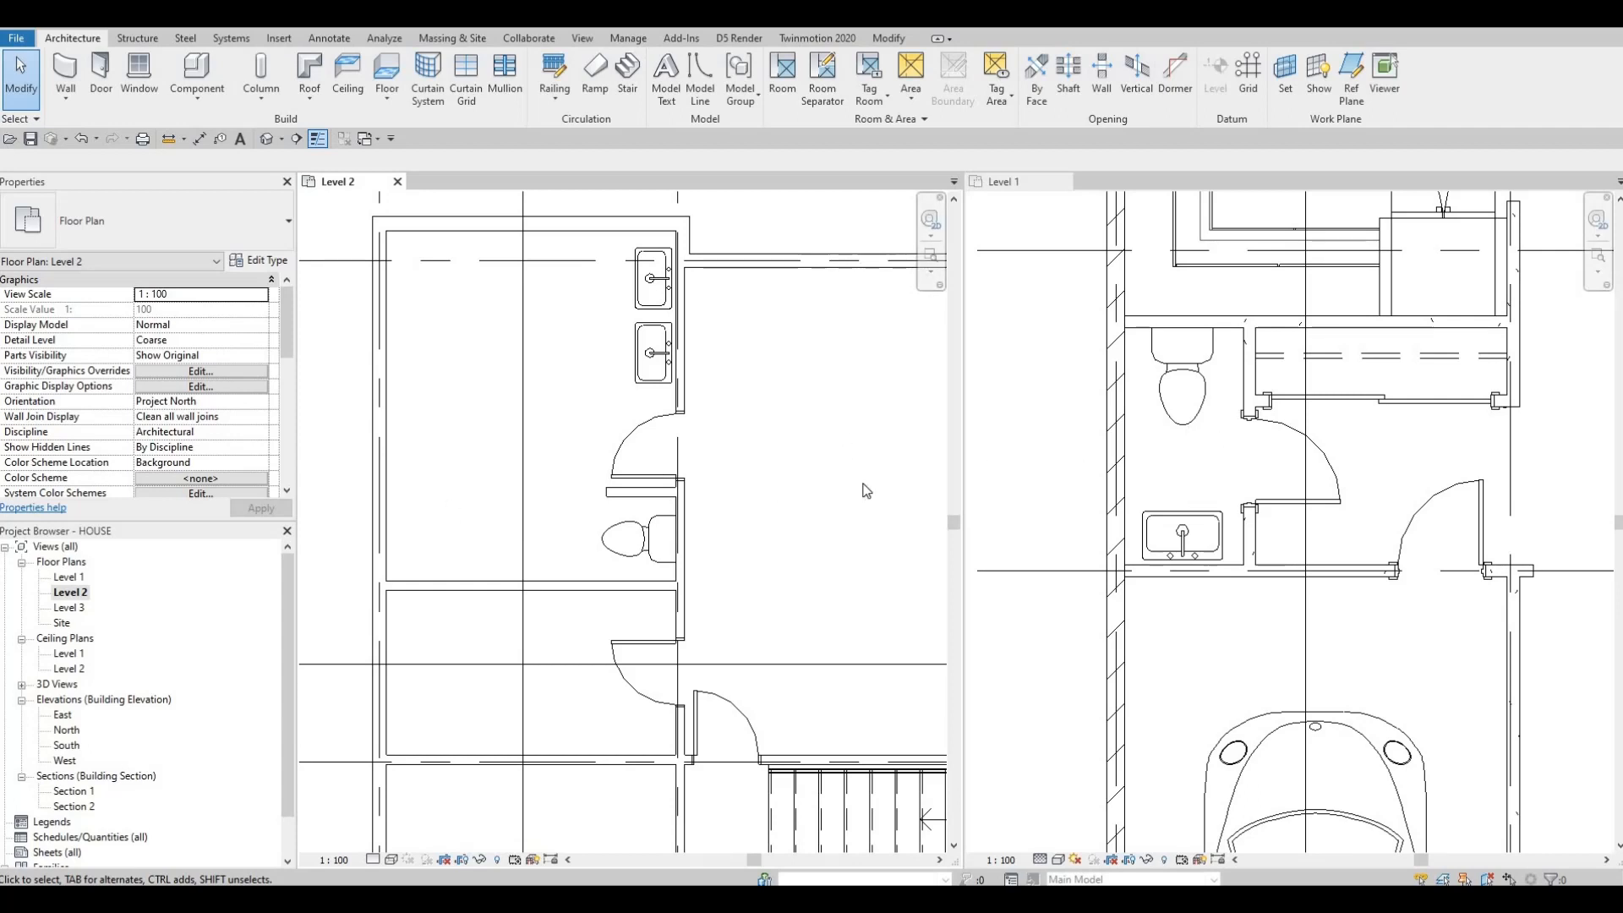
Step: Pan and zoom both plans to compare the Level 1 bathroom layout with the upper rooms on Level 2
scroll(766, 392, "down", 2)
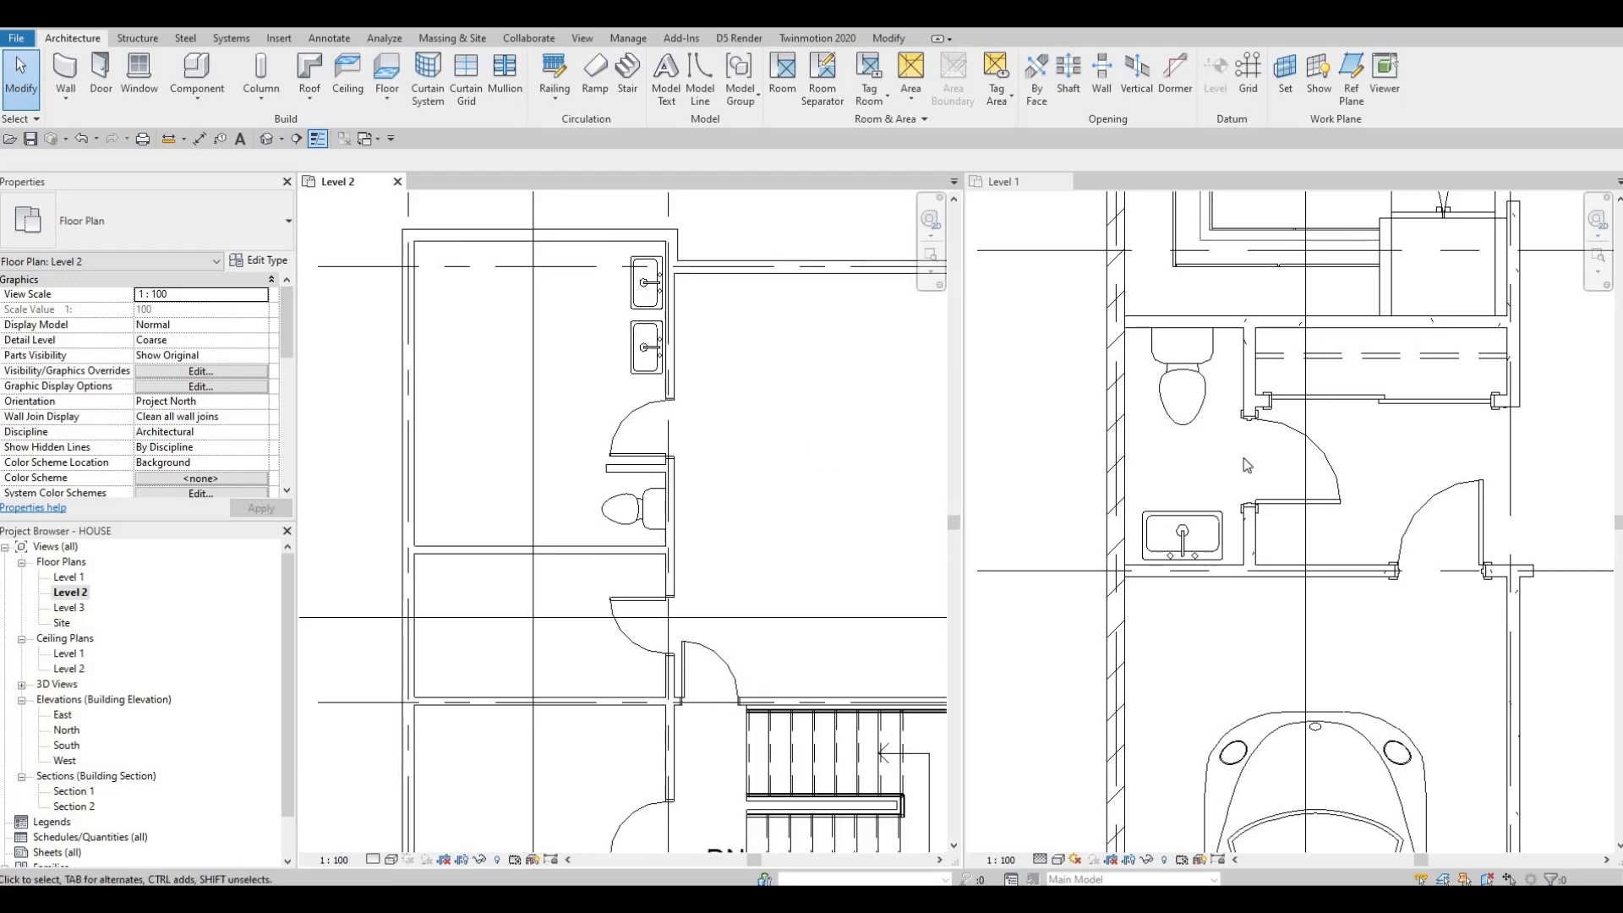
middle_click_drag(766, 392, 688, 309)
scroll(1327, 479, "down", 5)
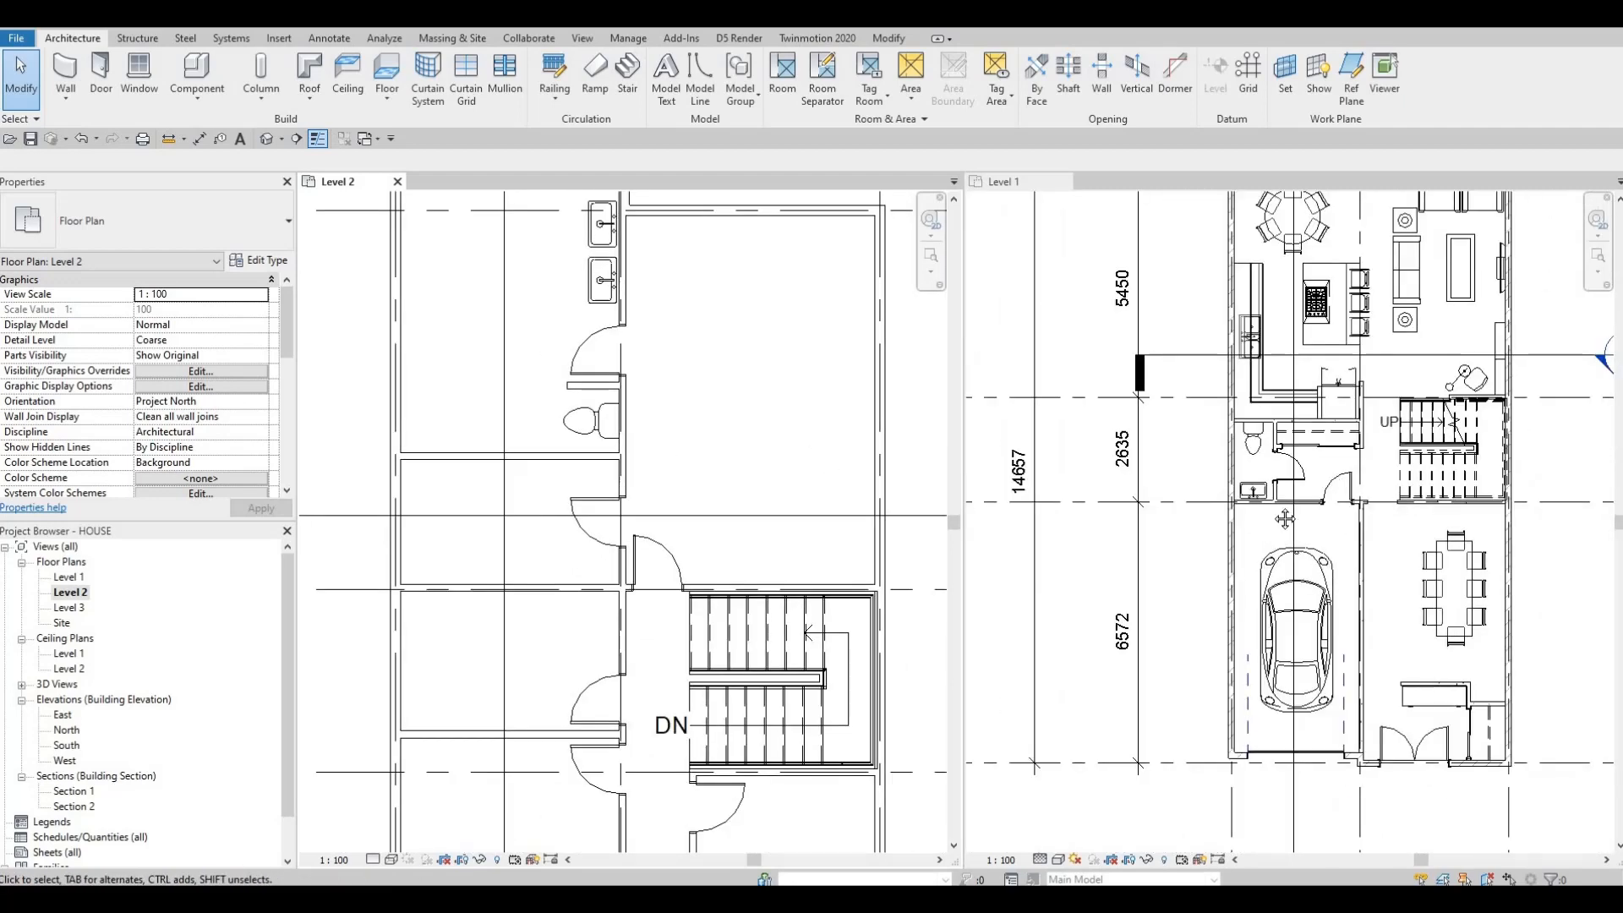
middle_click_drag(1336, 480, 1285, 519)
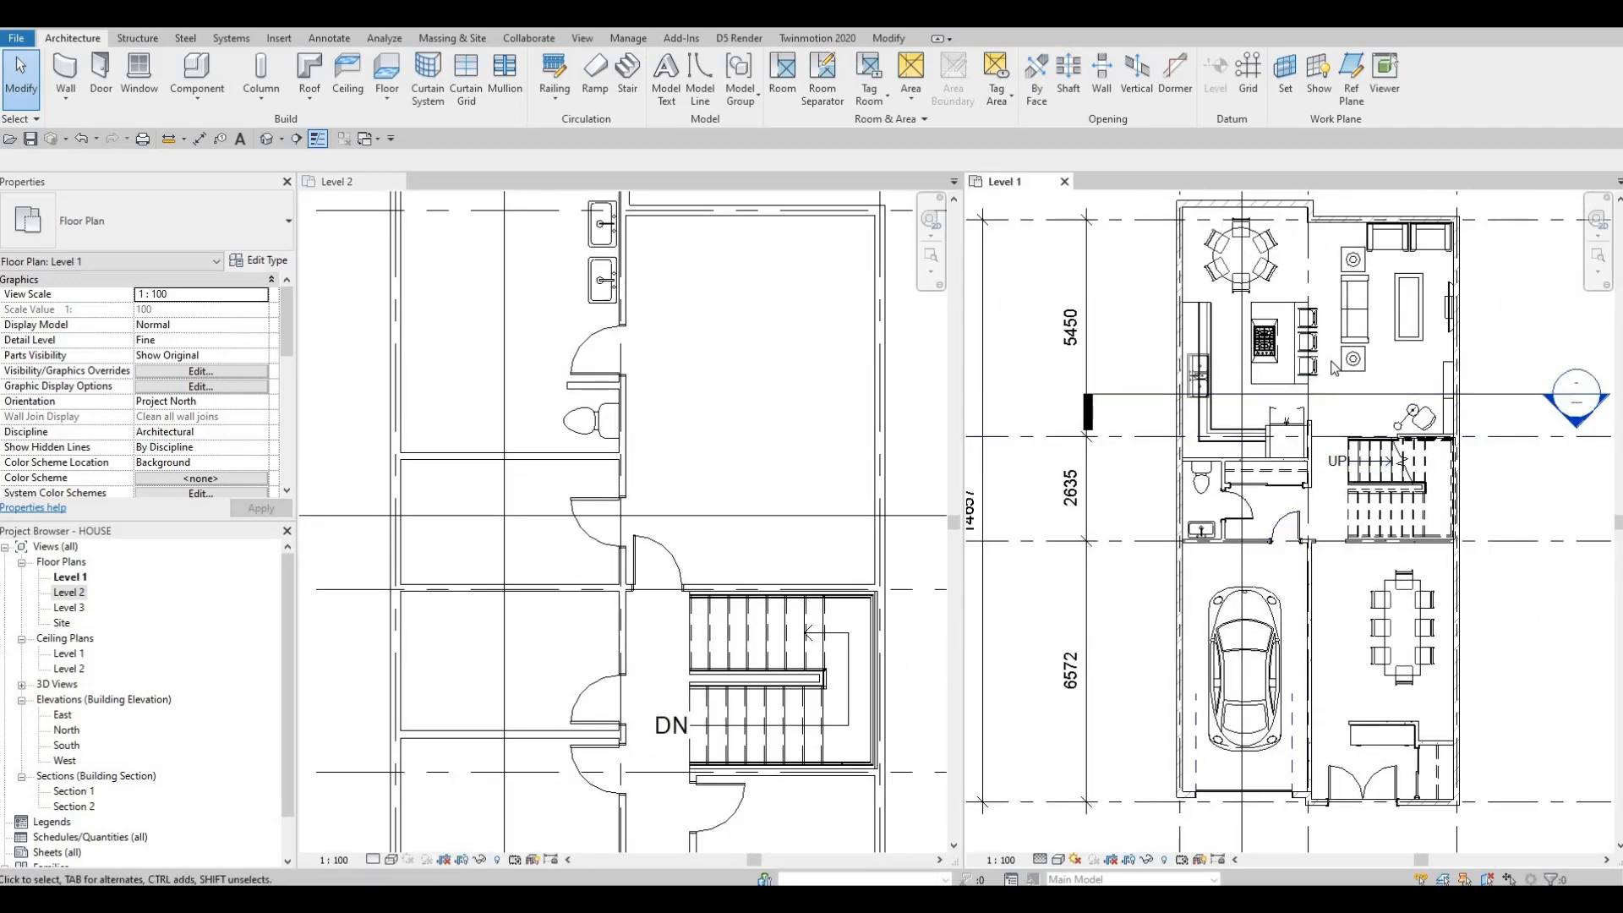
scroll(1336, 368, "up", 1)
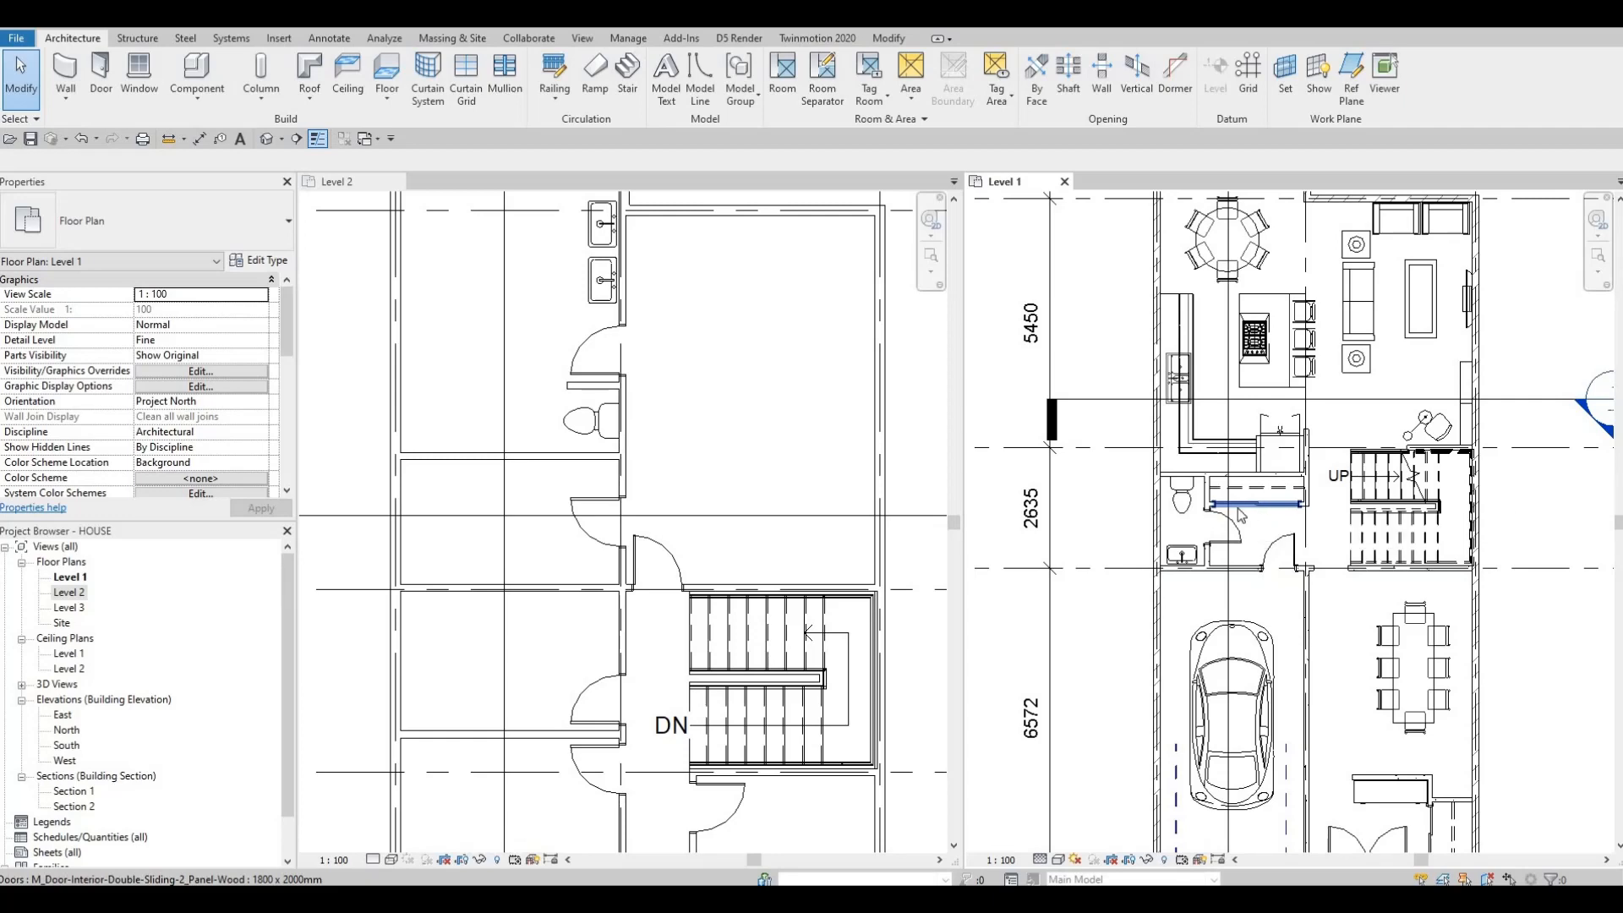
left_click(810, 496)
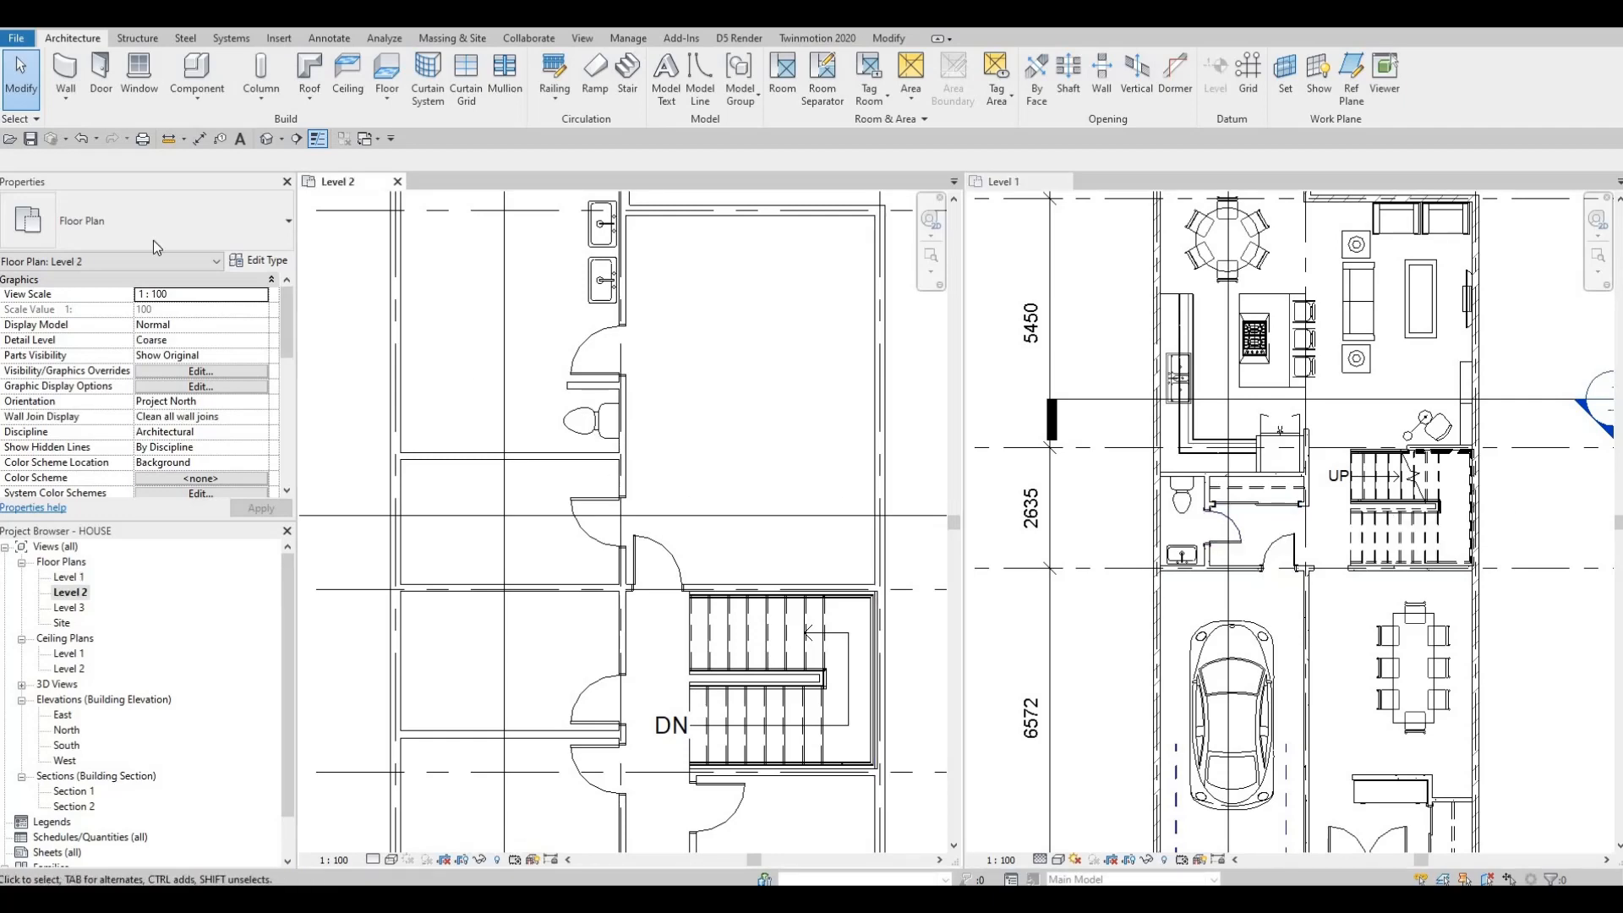
left_click(97, 93)
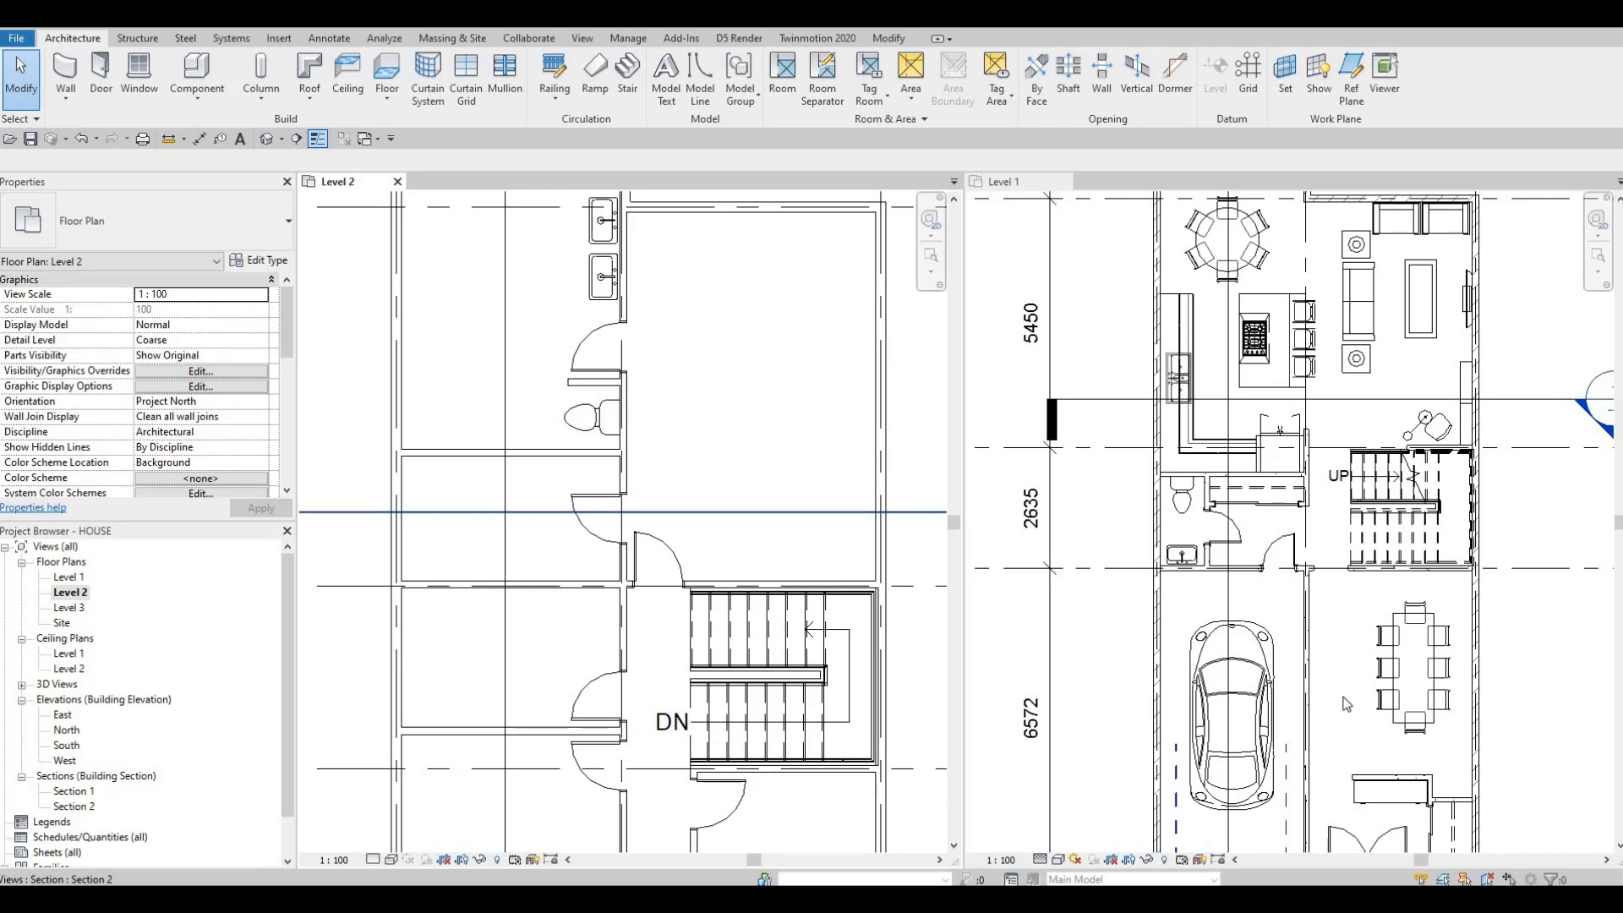
scroll(1344, 699, "down", 4)
scroll(1353, 713, "up", 4)
middle_click_drag(769, 500, 771, 500)
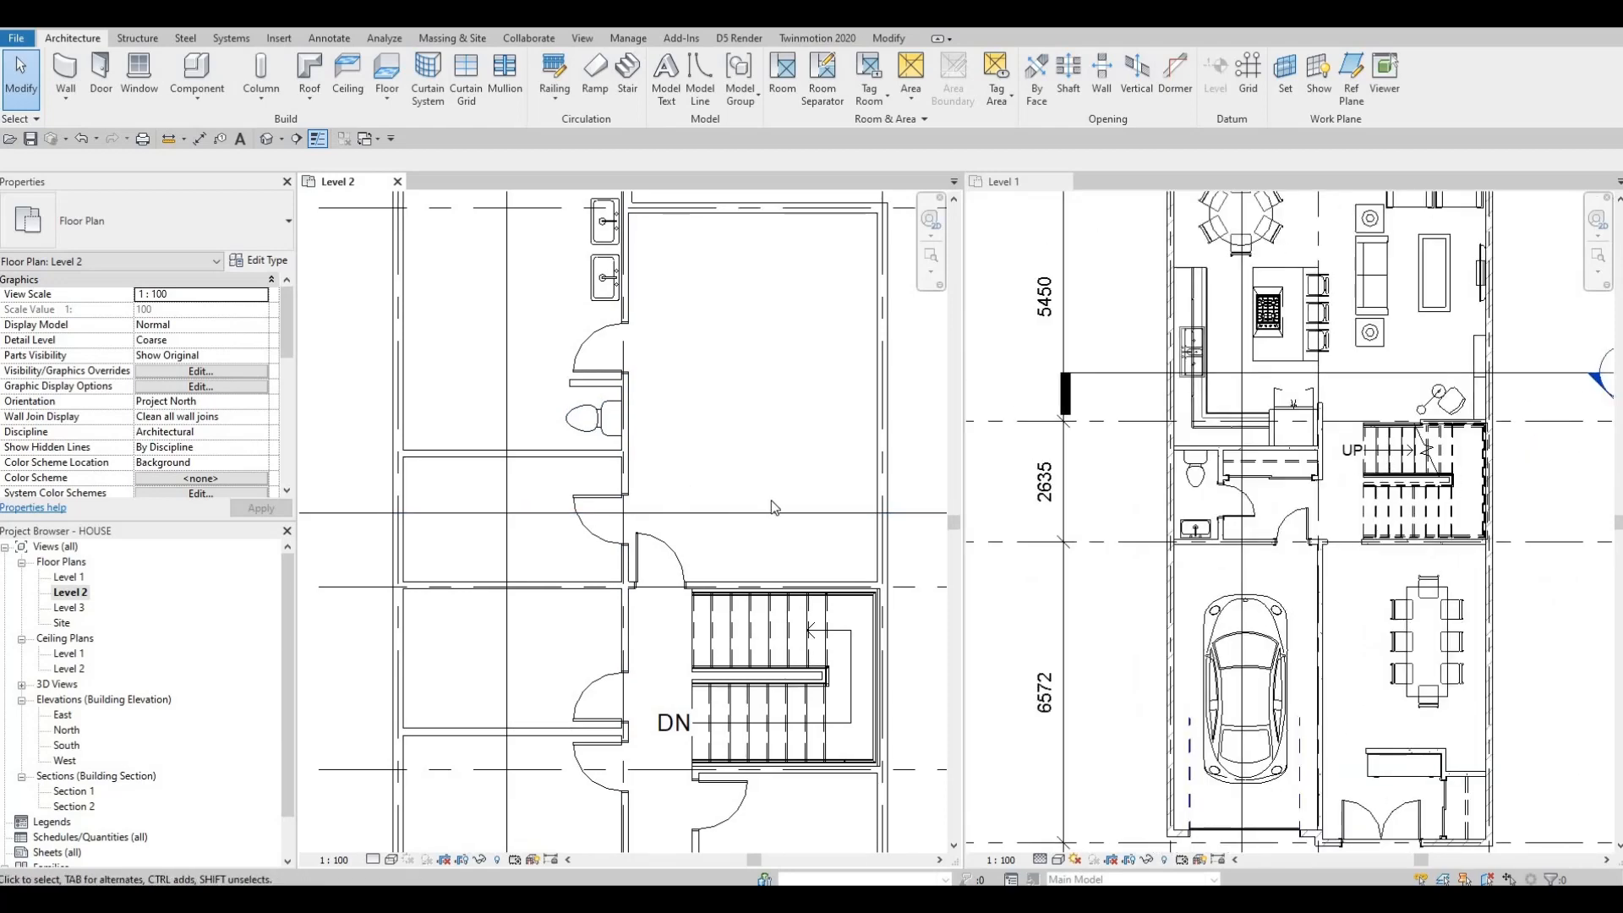
scroll(771, 500, "down", 1)
middle_click_drag(688, 554, 692, 458)
middle_click_drag(722, 397, 722, 552)
middle_click_drag(651, 457, 671, 386)
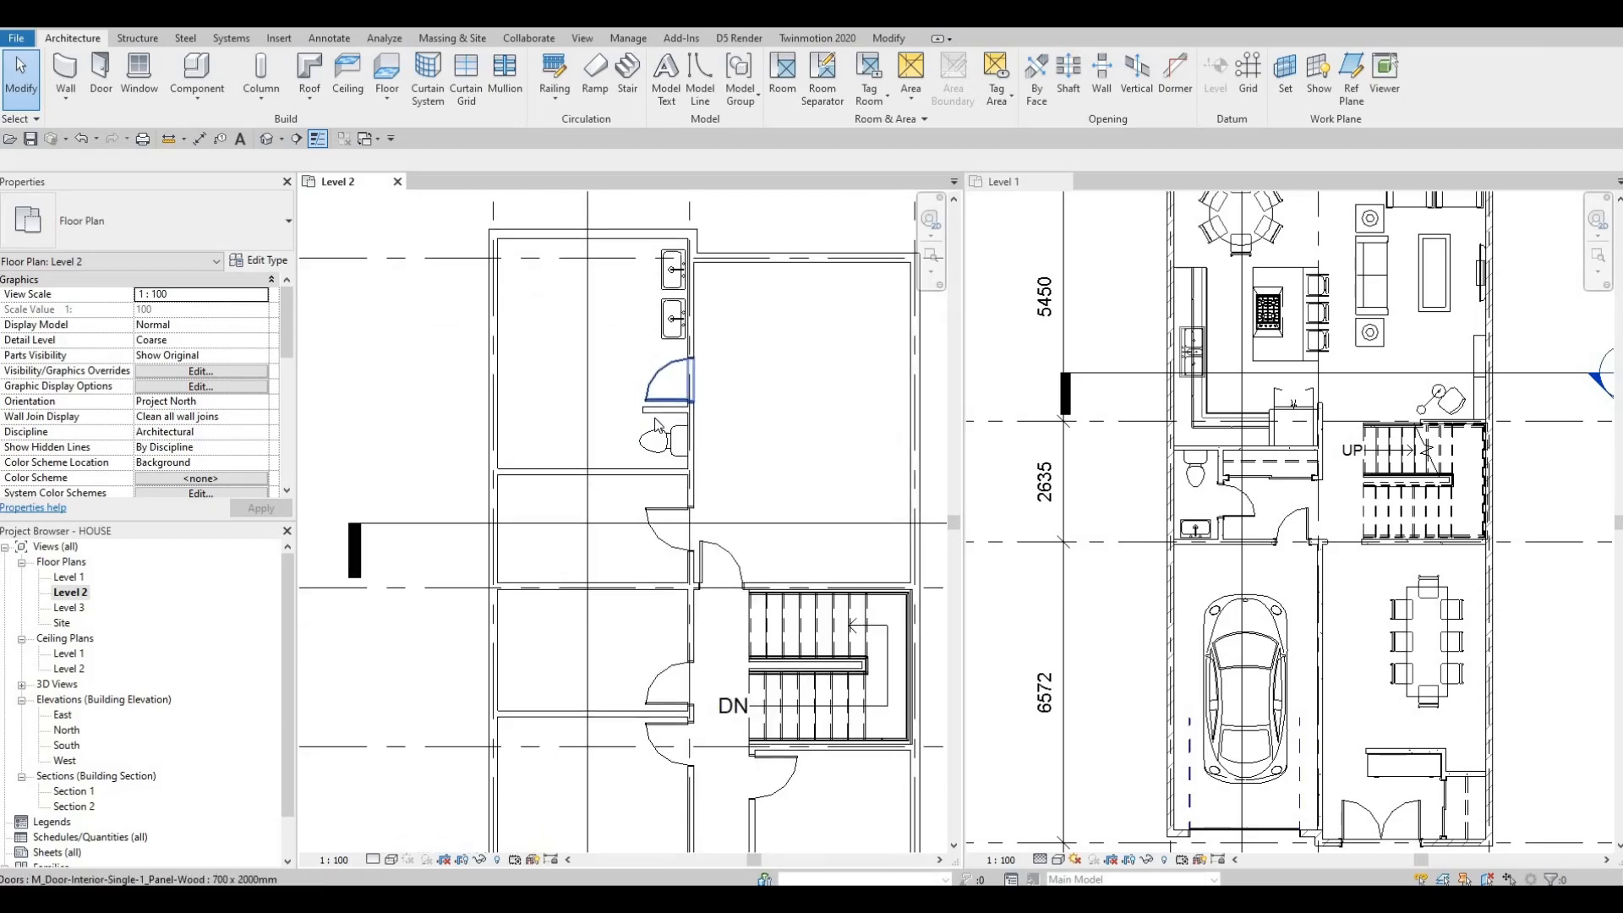
middle_click_drag(677, 470, 786, 514)
scroll(707, 439, "up", 1)
scroll(695, 442, "down", 1)
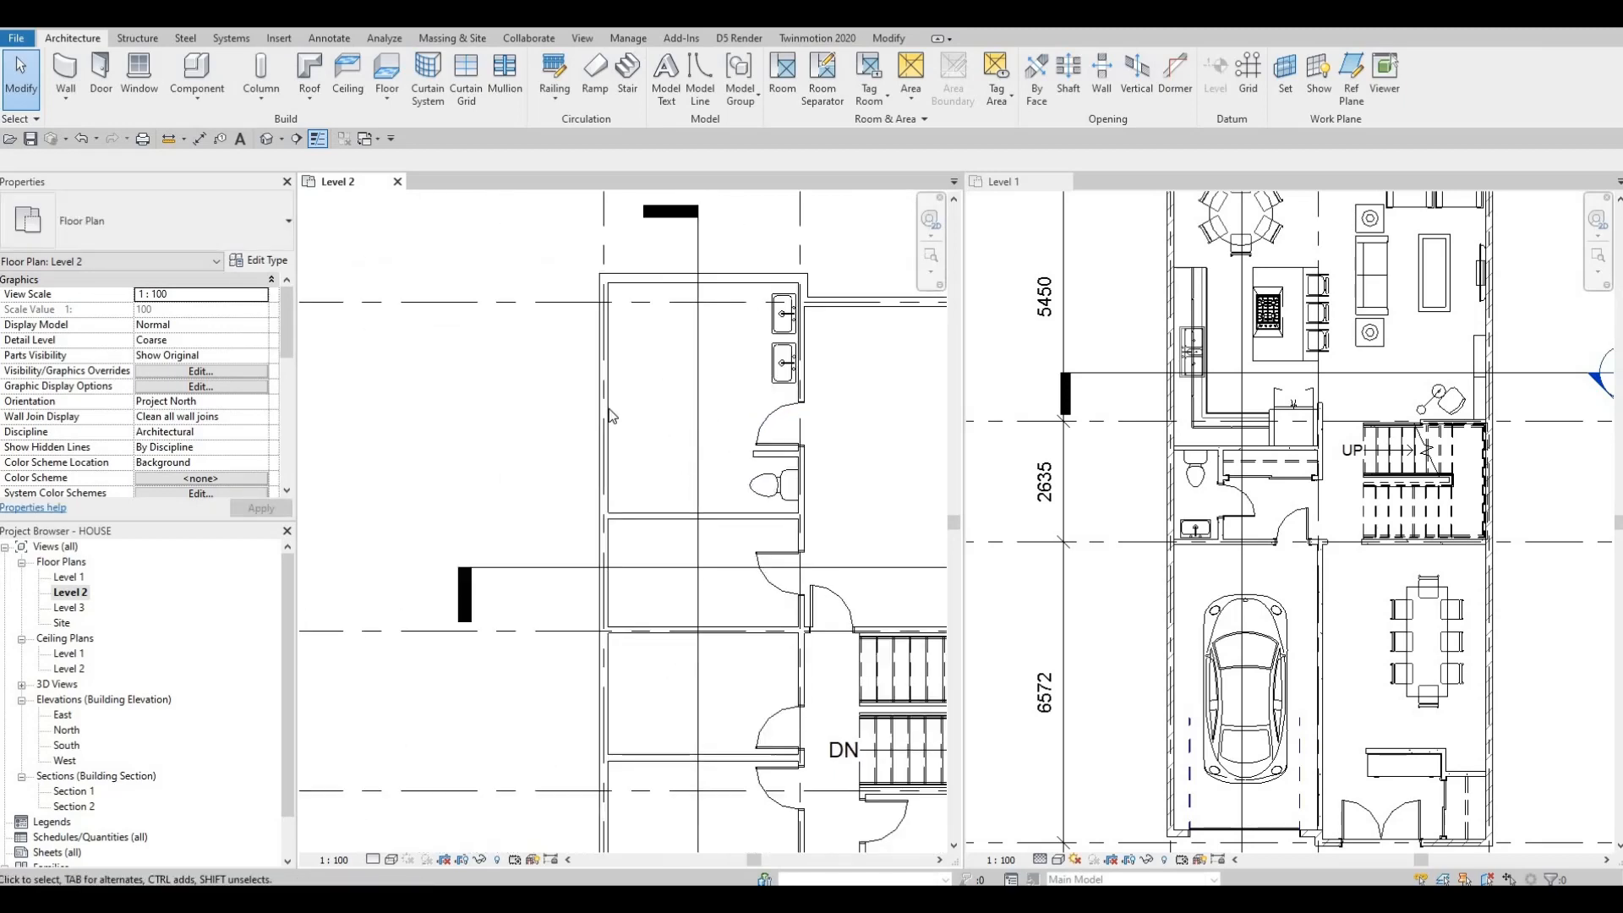
middle_click_drag(608, 412, 585, 419)
scroll(585, 423, "up", 1)
scroll(585, 440, "down", 1)
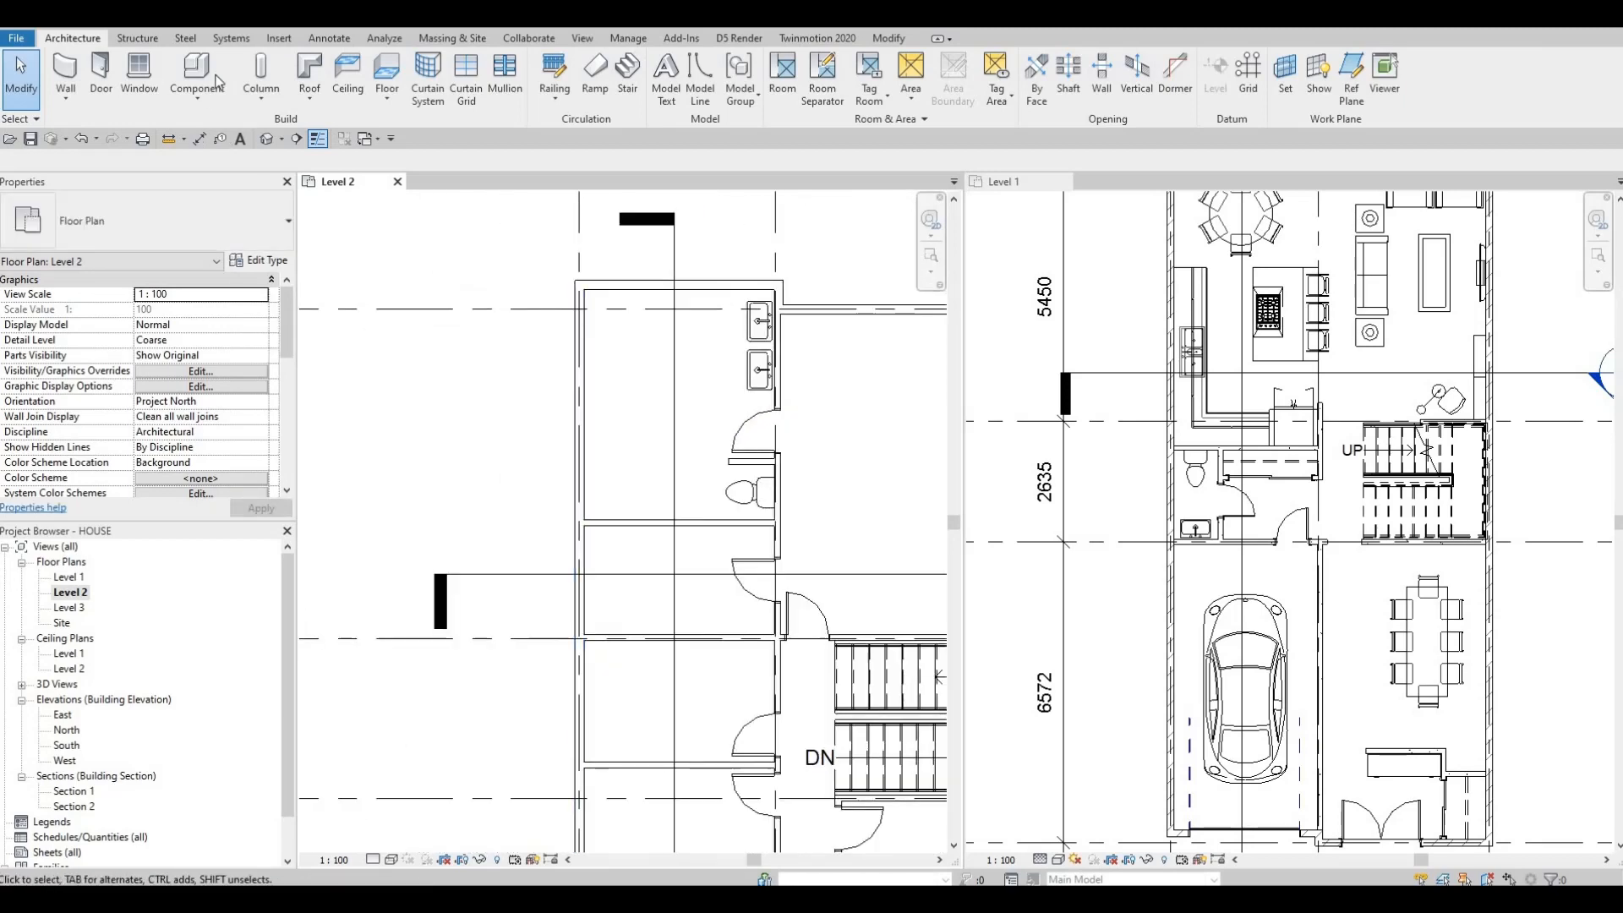
Step: Load the M_Tub-Rectangular-2D family from the Canada Plumbing Architectural Fixtures Bathtubs library folder
left_click(272, 39)
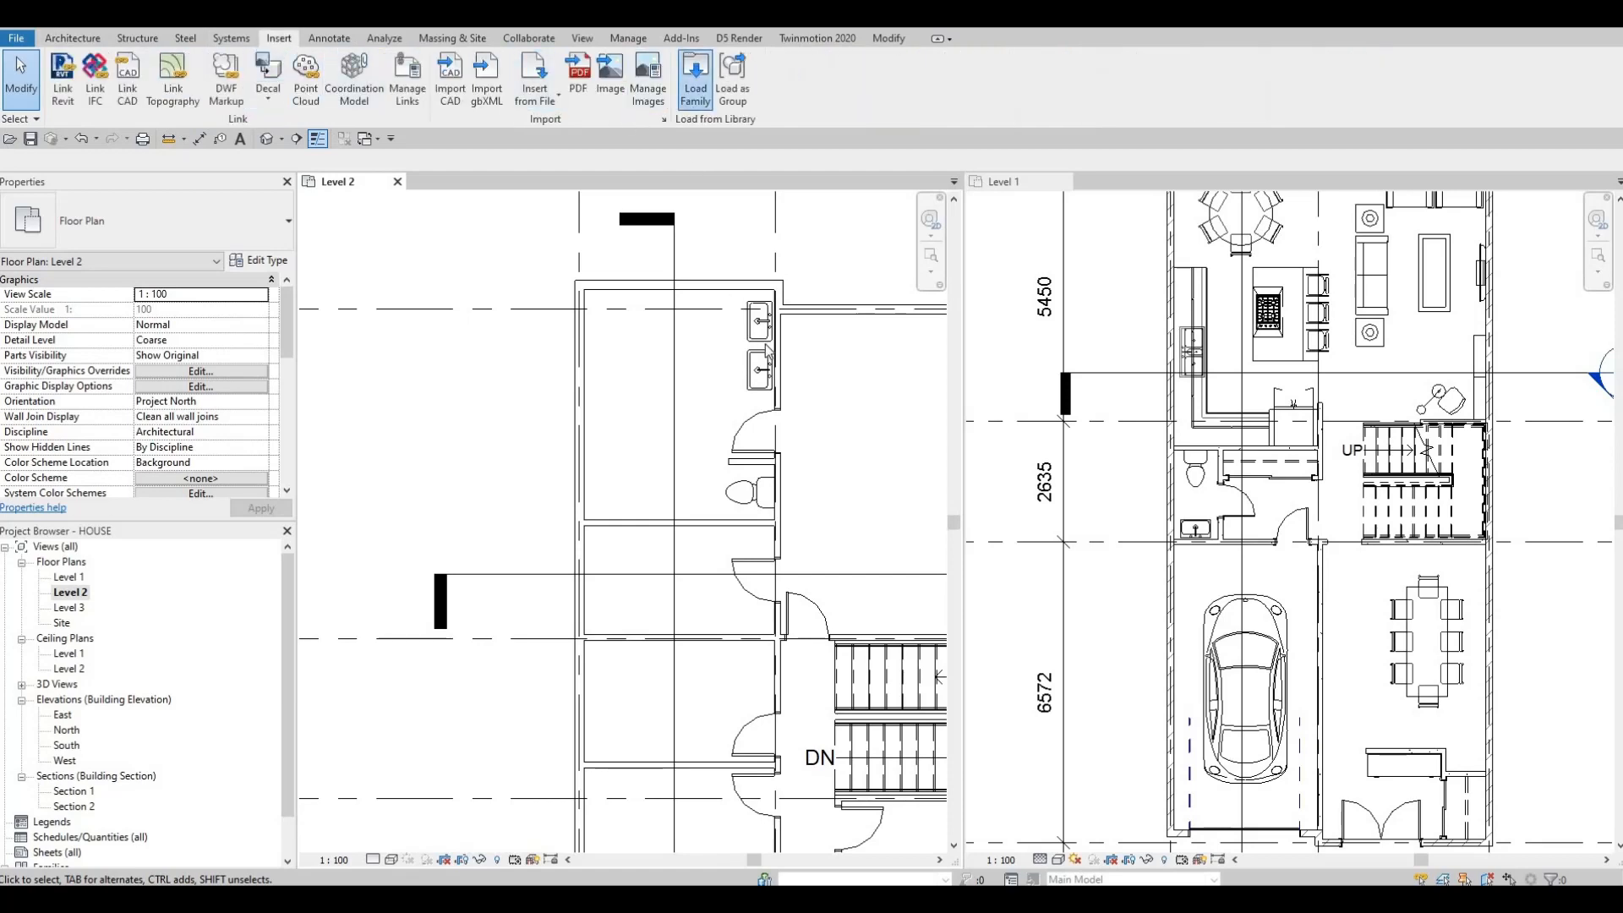
left_click(695, 76)
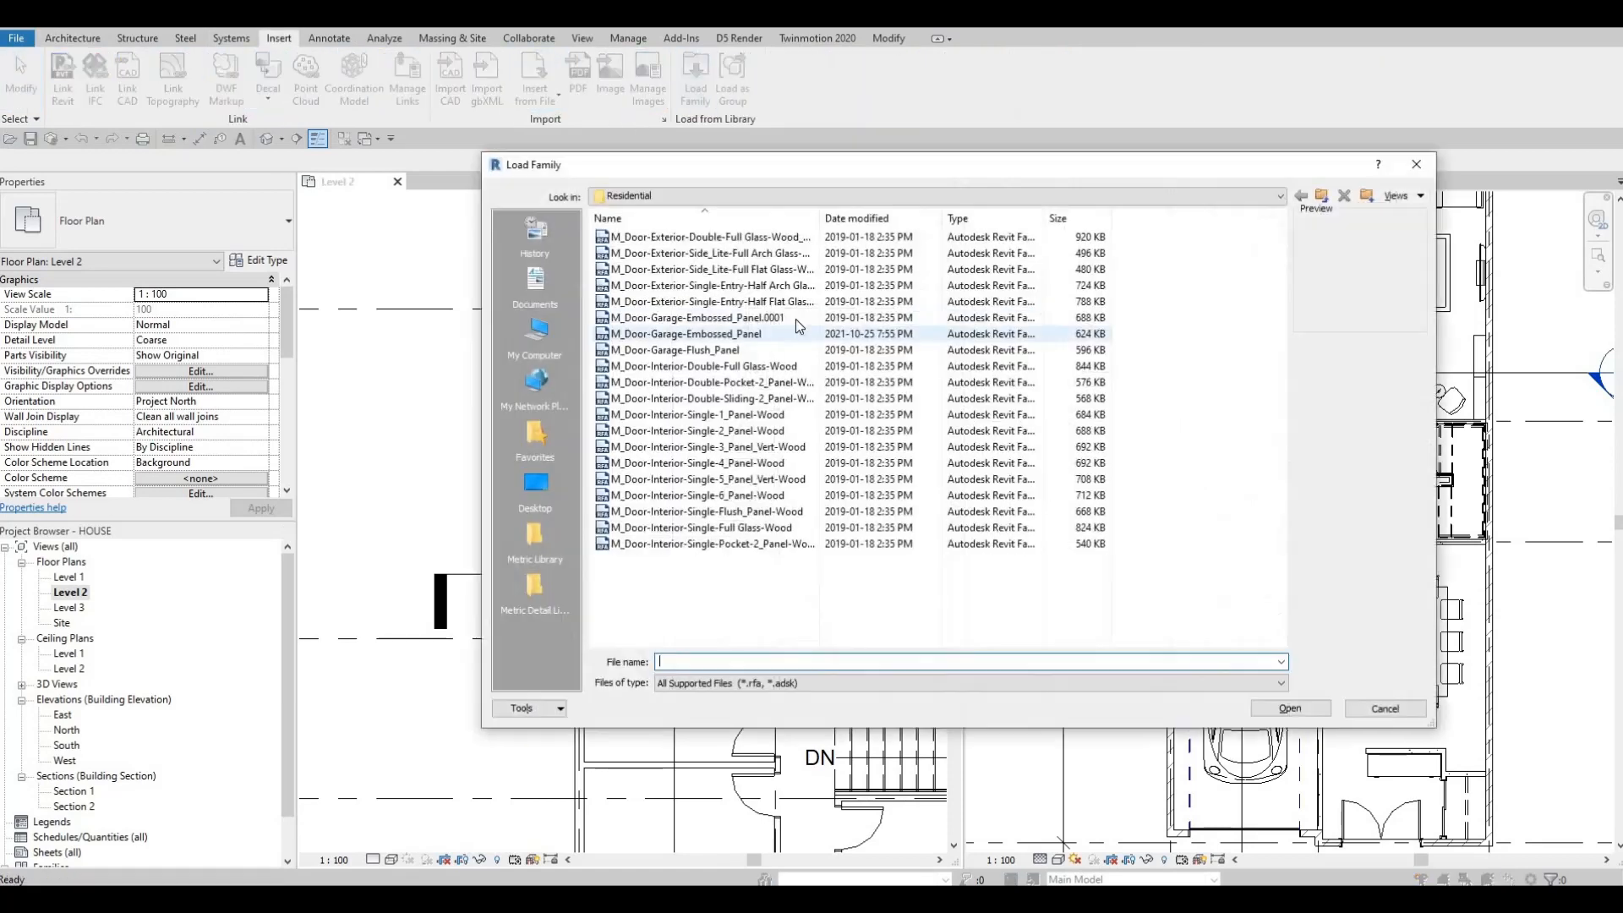
left_click(854, 197)
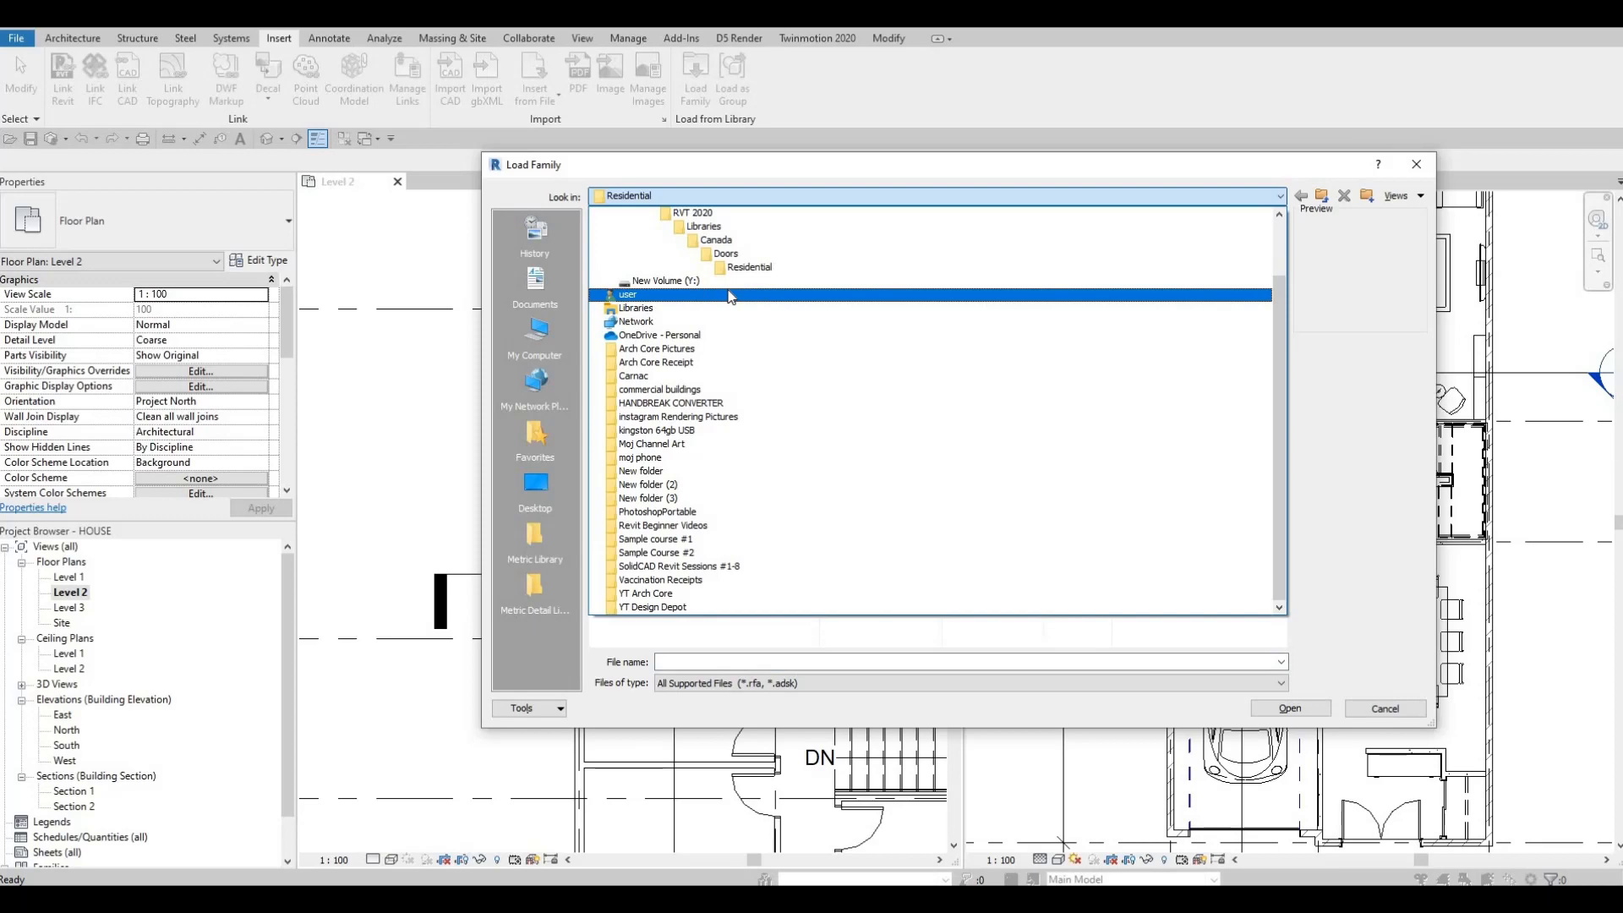
scroll(728, 288, "up", 2)
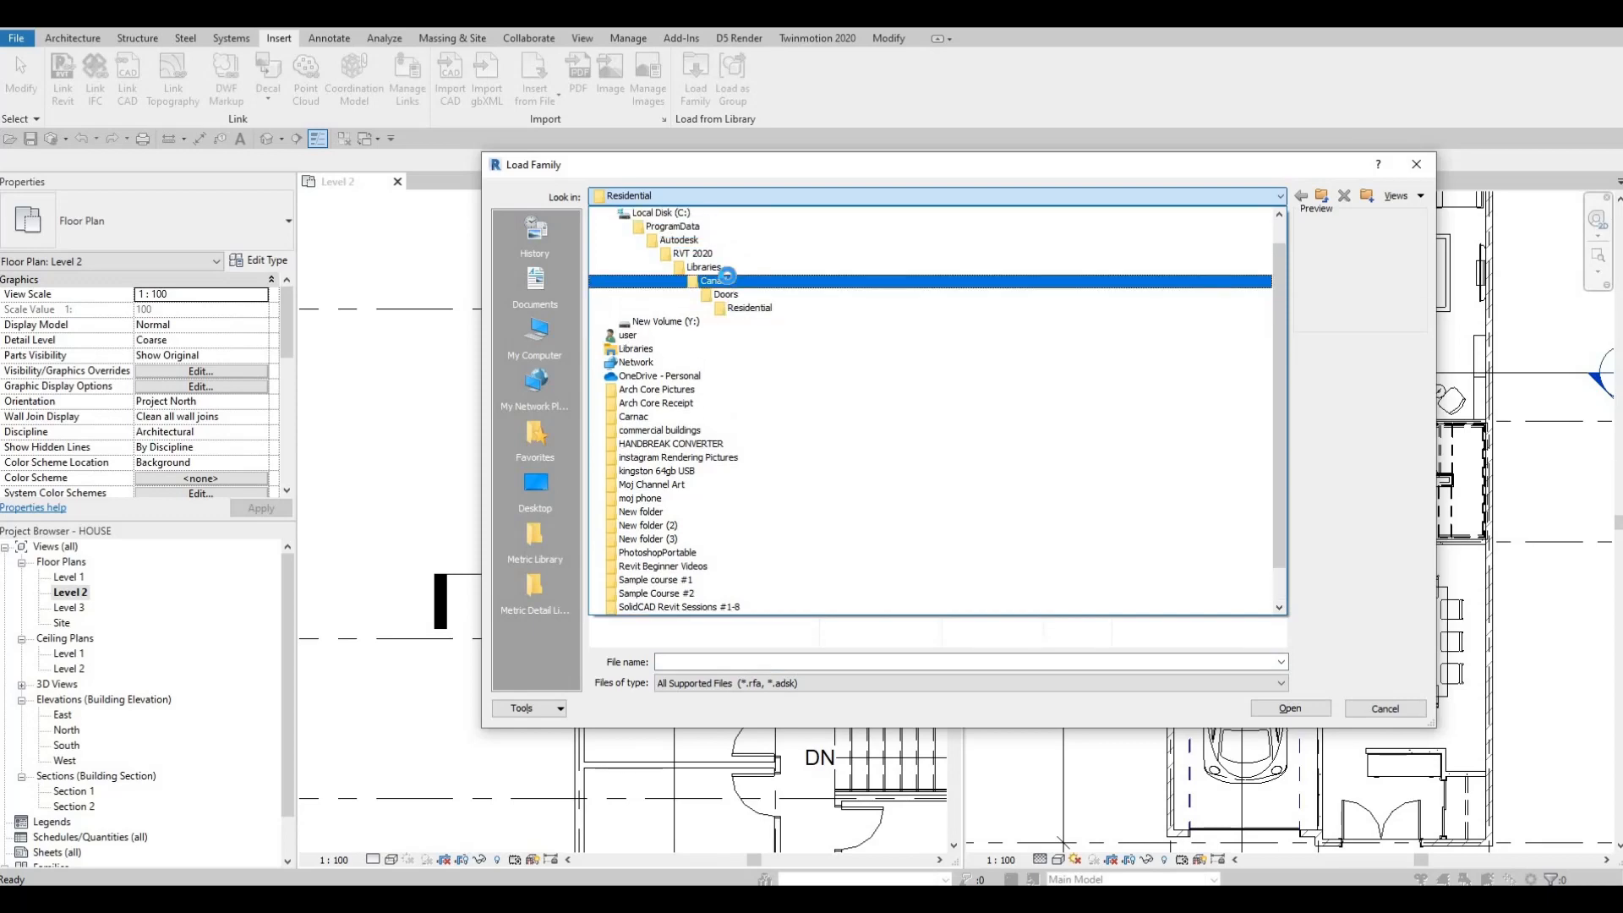
left_click(716, 281)
scroll(687, 419, "down", 3)
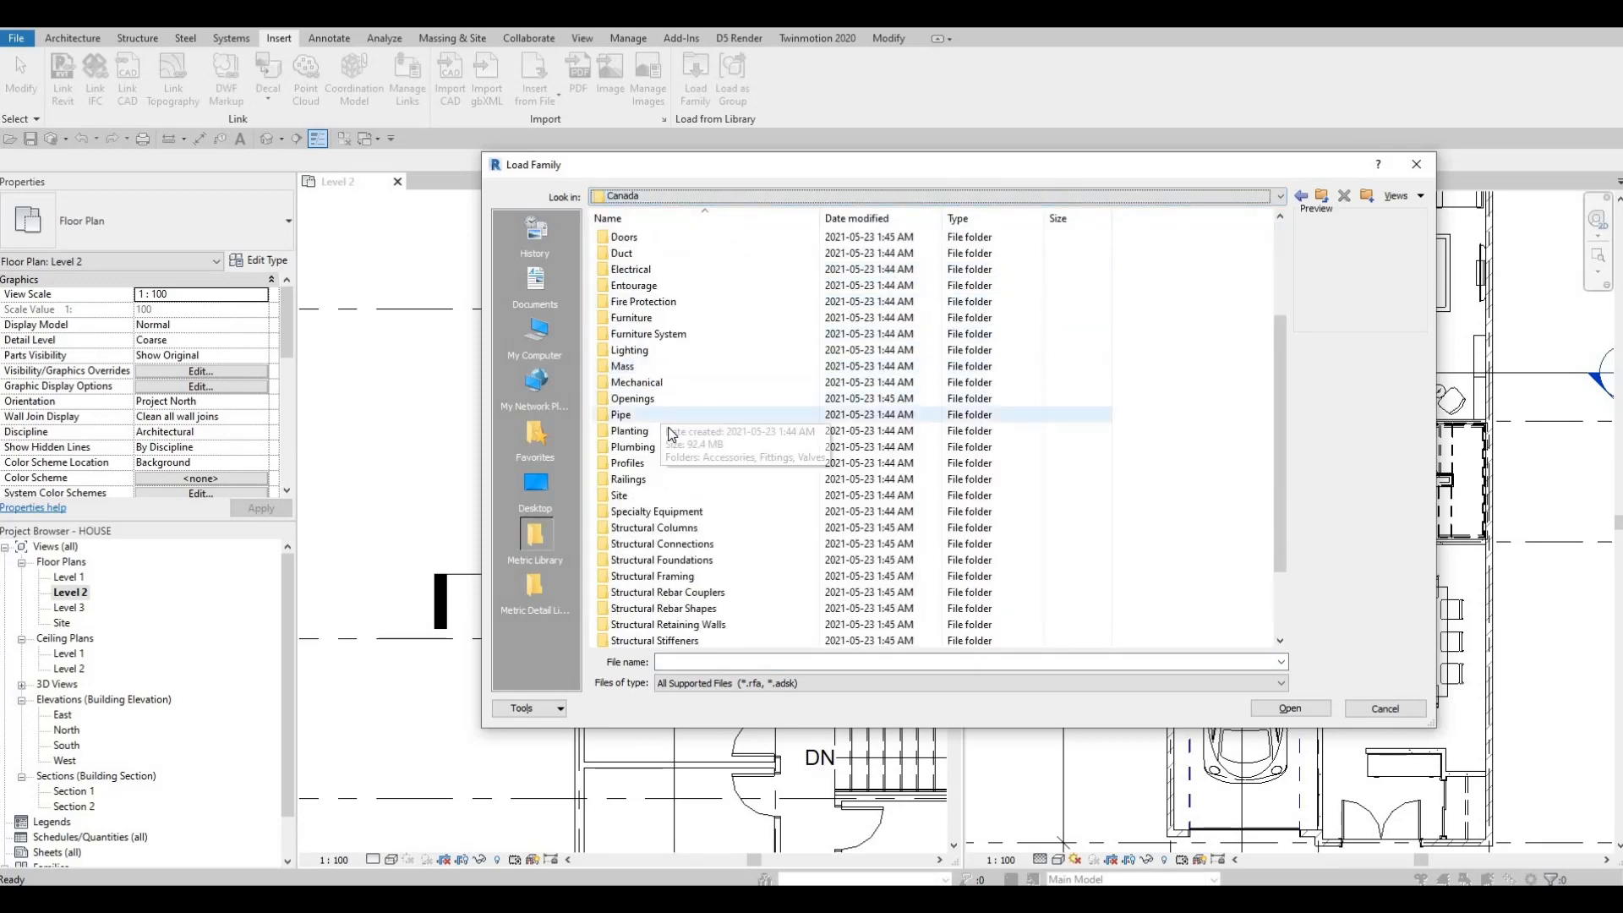
double_click(656, 446)
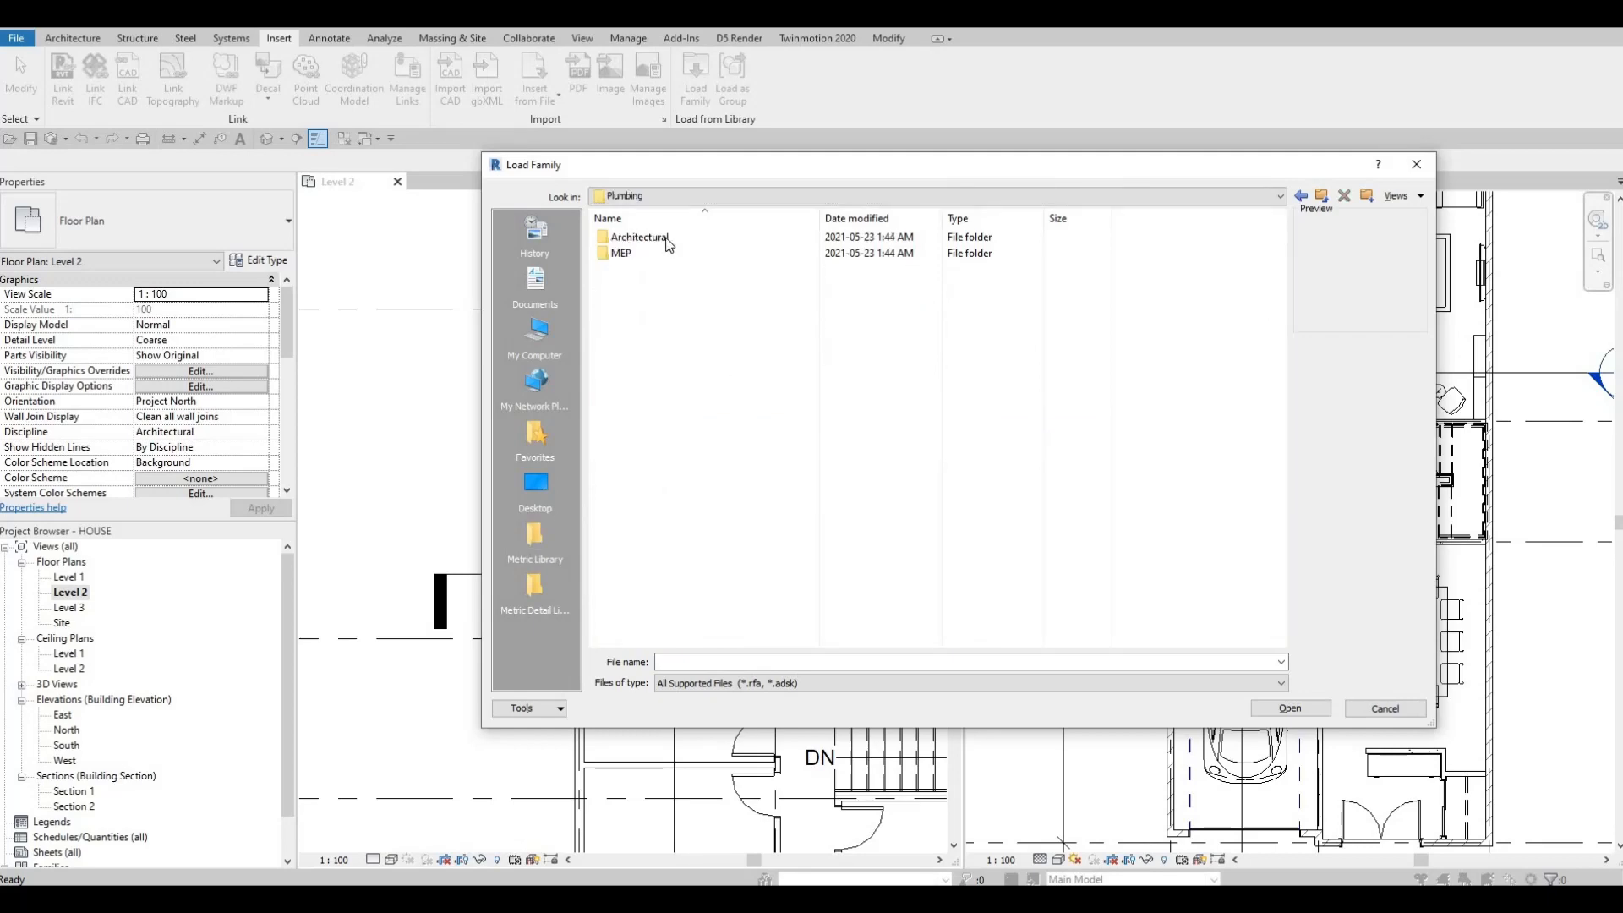
double_click(650, 241)
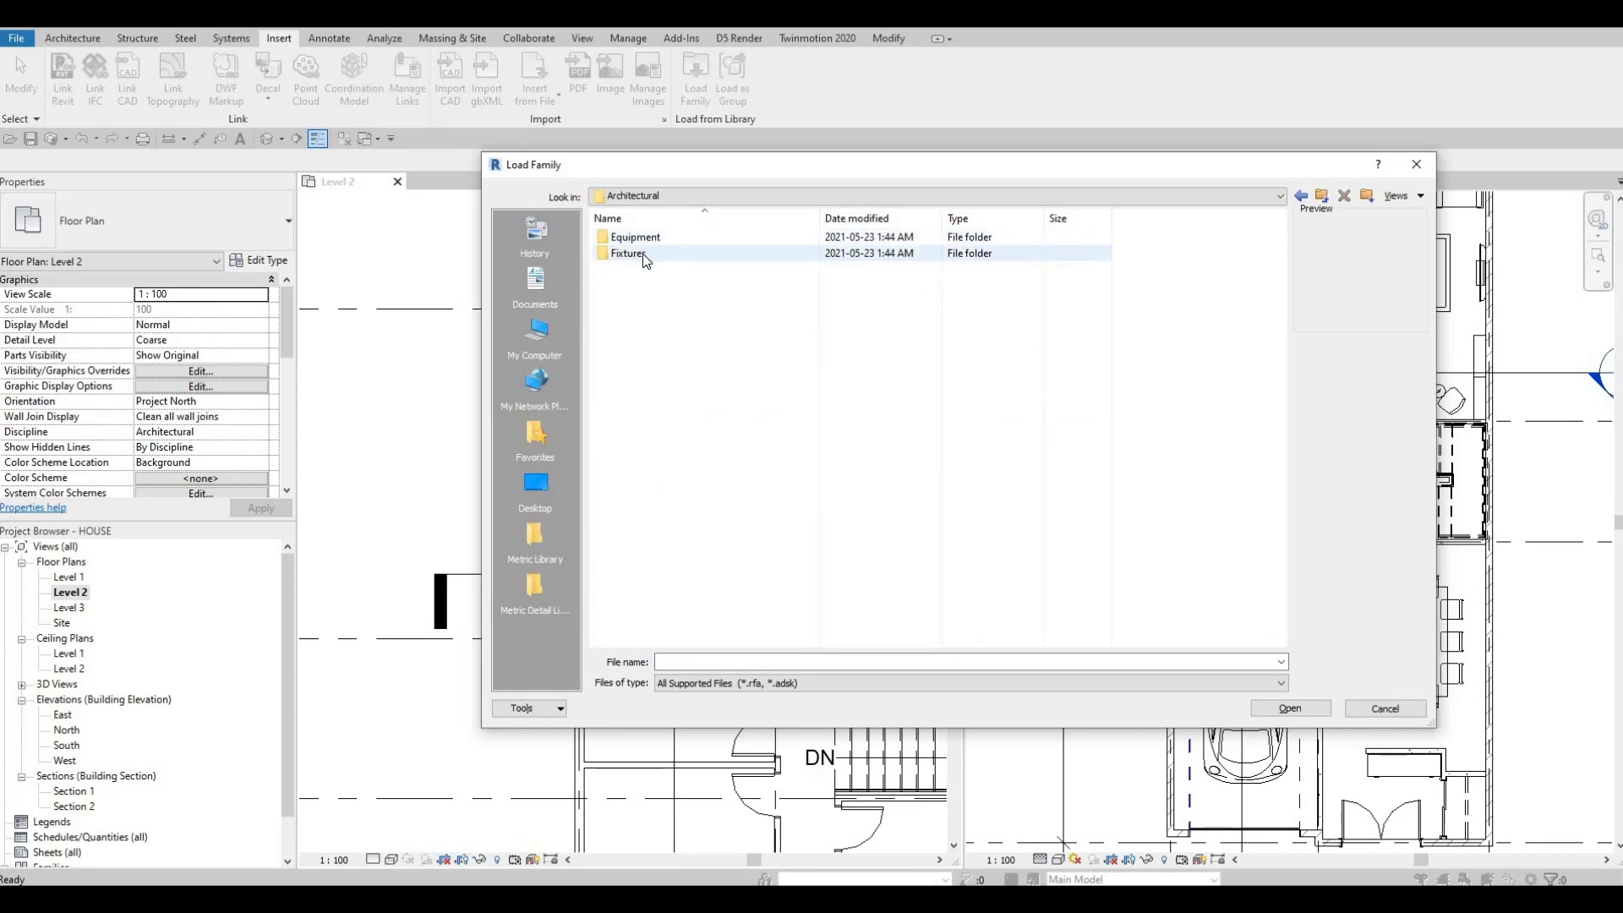
double_click(642, 253)
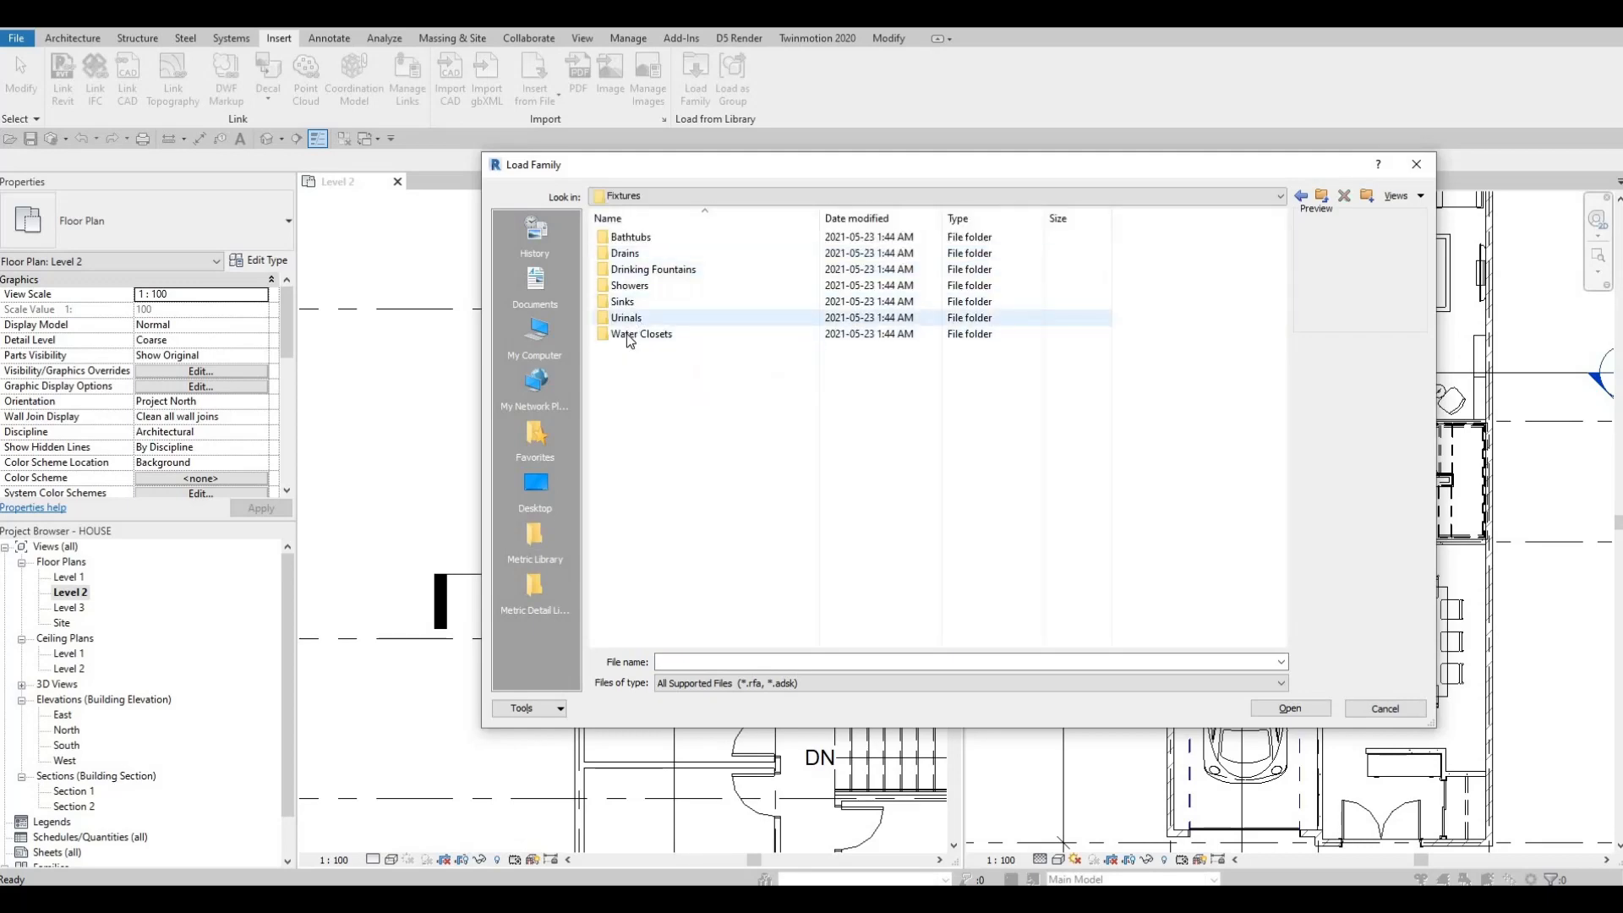
left_click(640, 334)
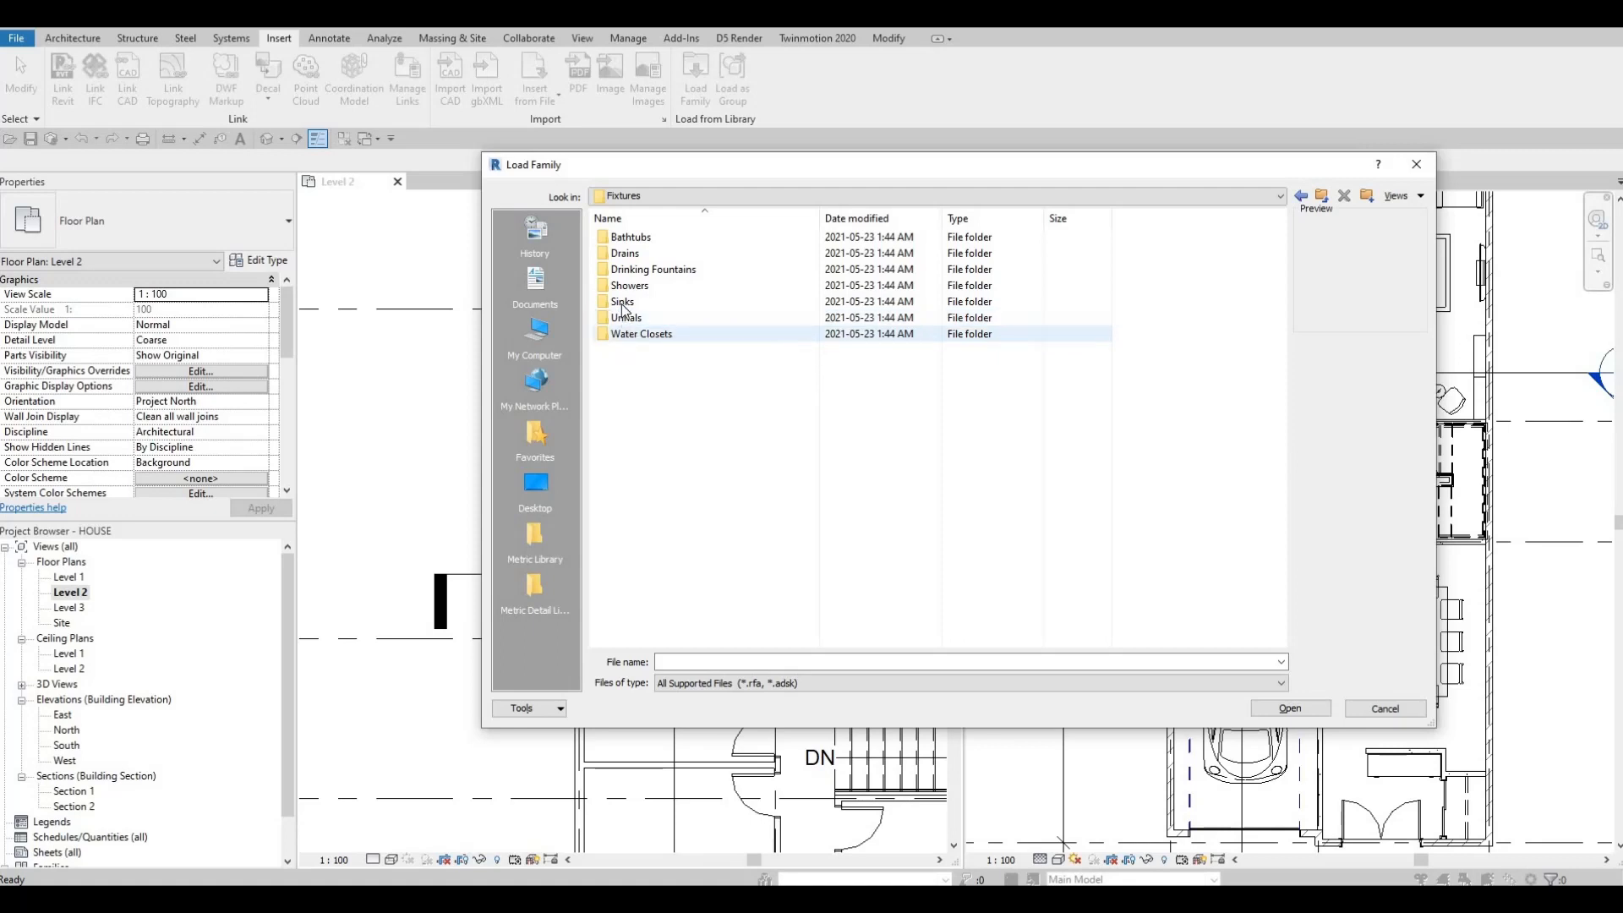
left_click(638, 238)
double_click(638, 238)
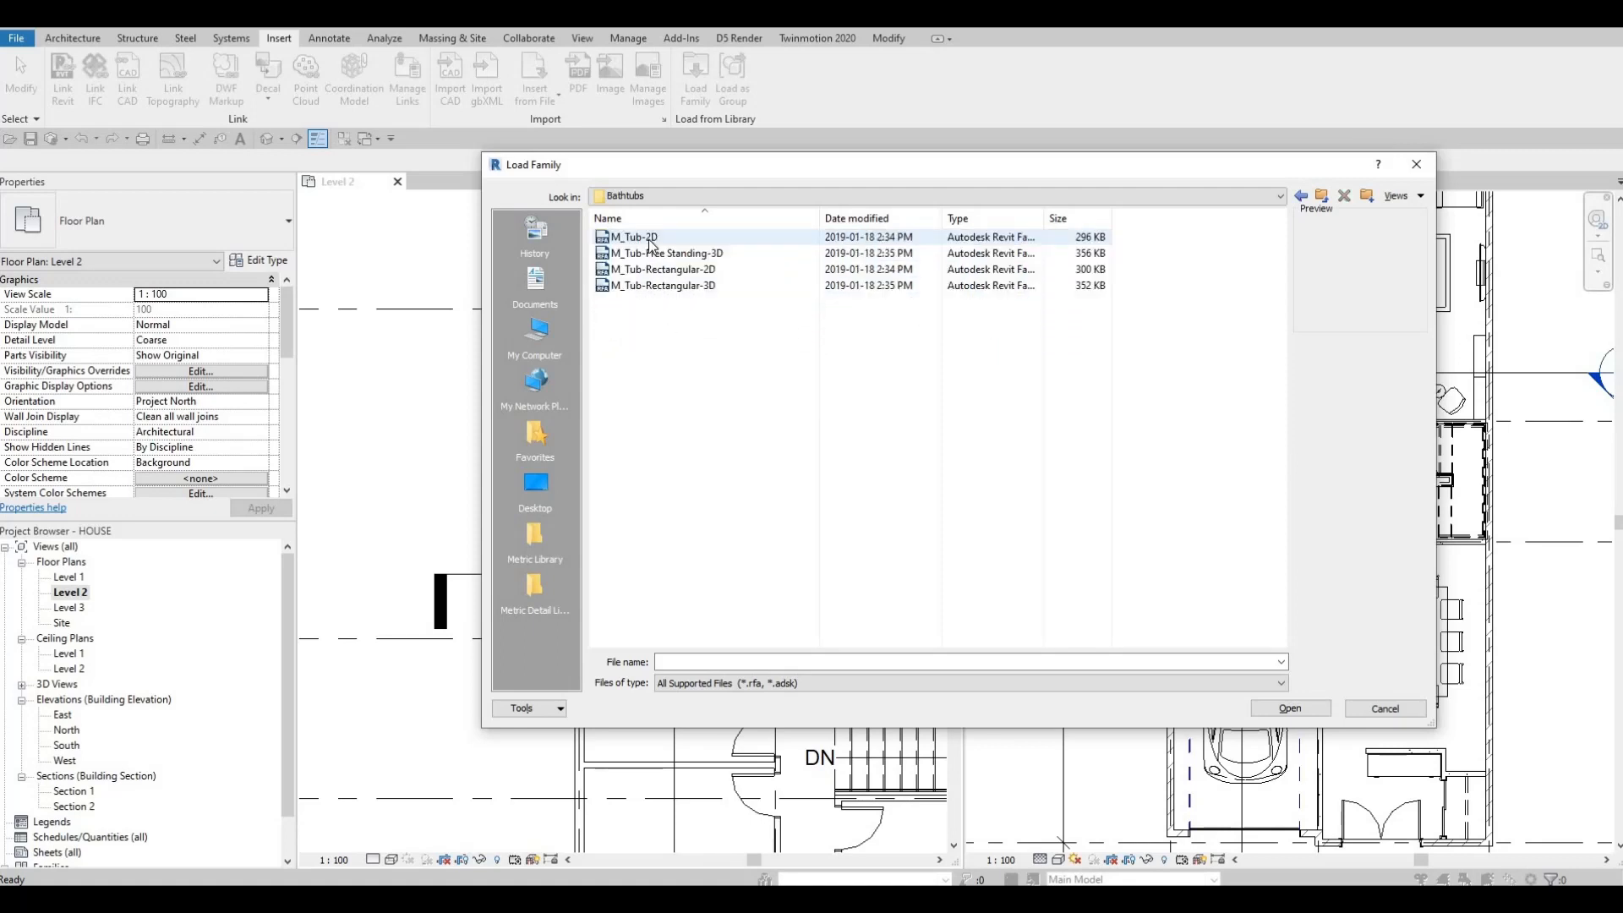
left_click(653, 269)
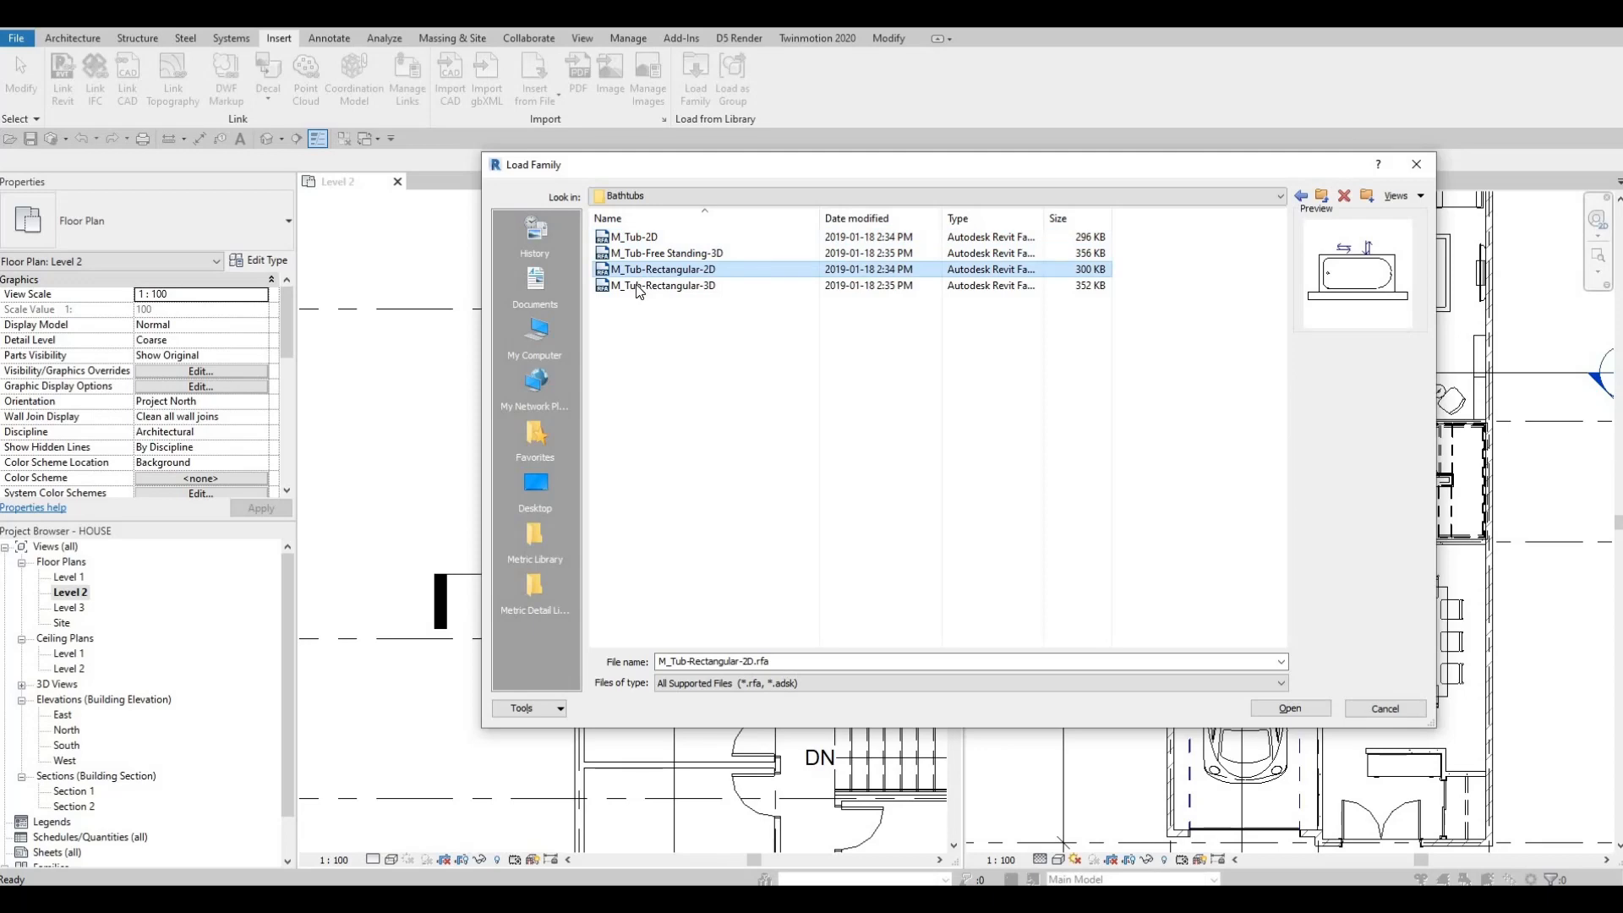
left_click(639, 287)
left_click(639, 272)
key("Return")
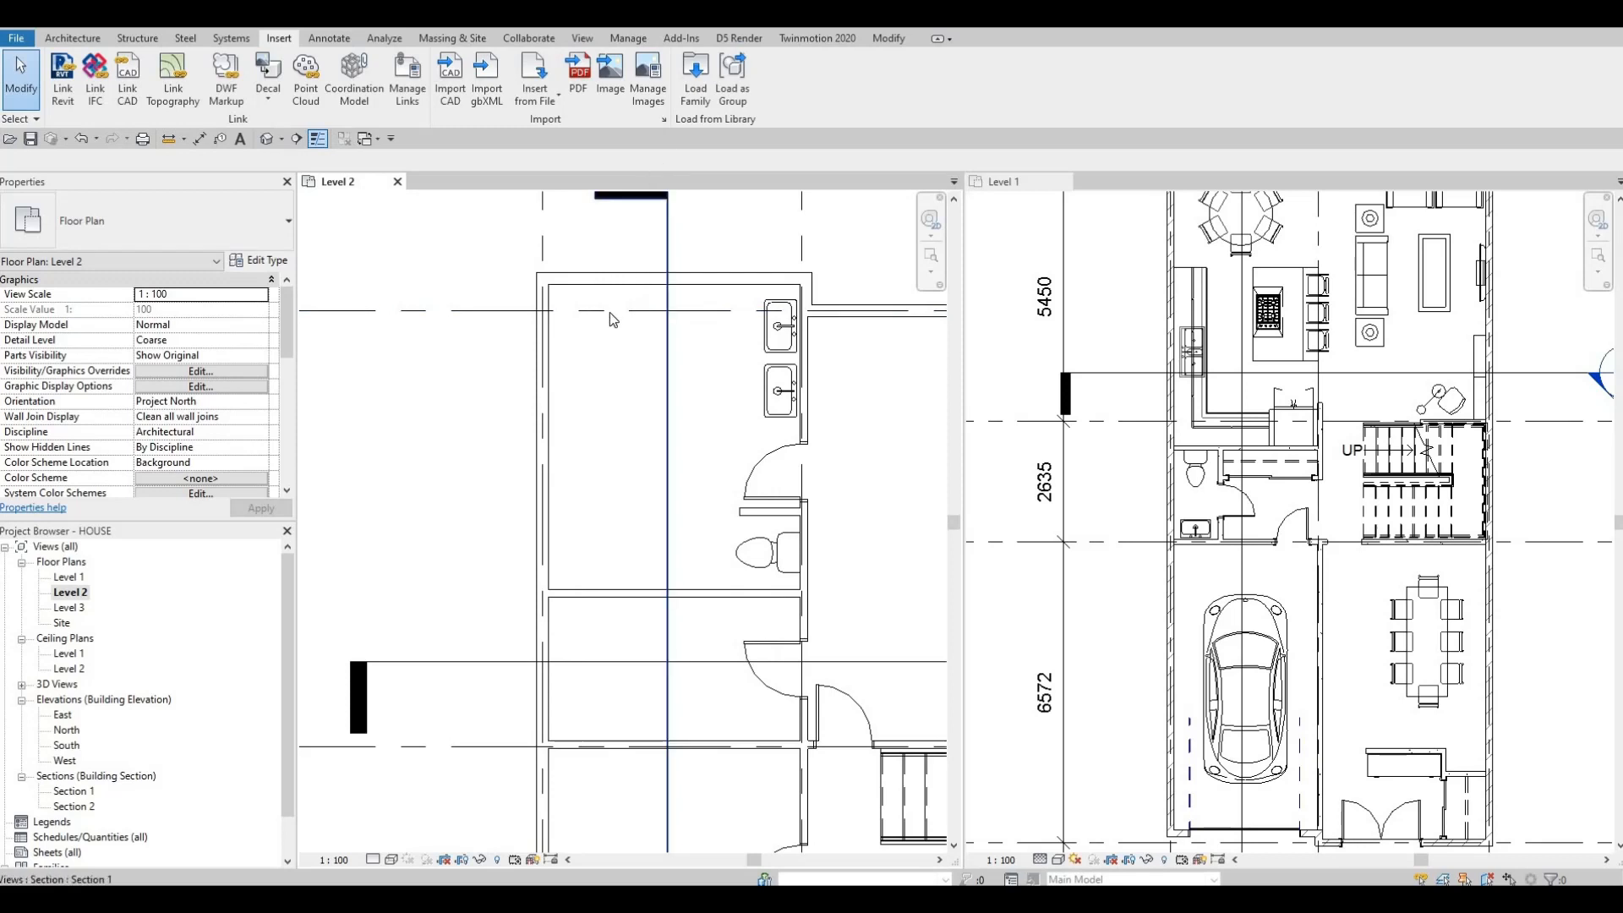
Step: Place the rectangular tub against the west wall in the upper corner of the Level 2 bathroom
key("c")
key("m")
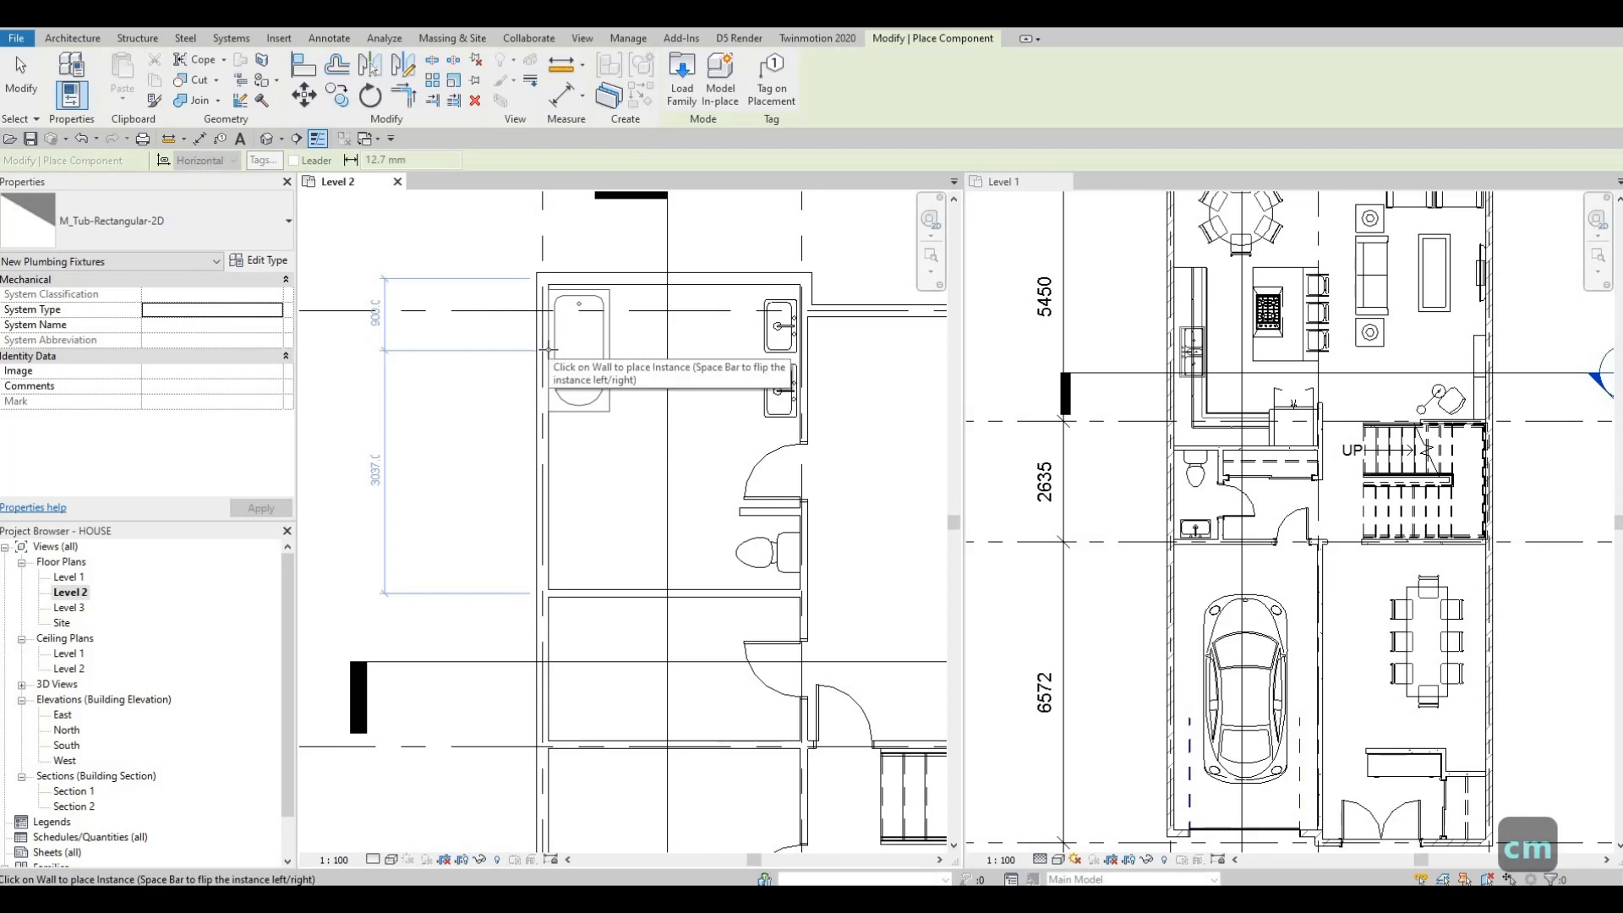
left_click(548, 348)
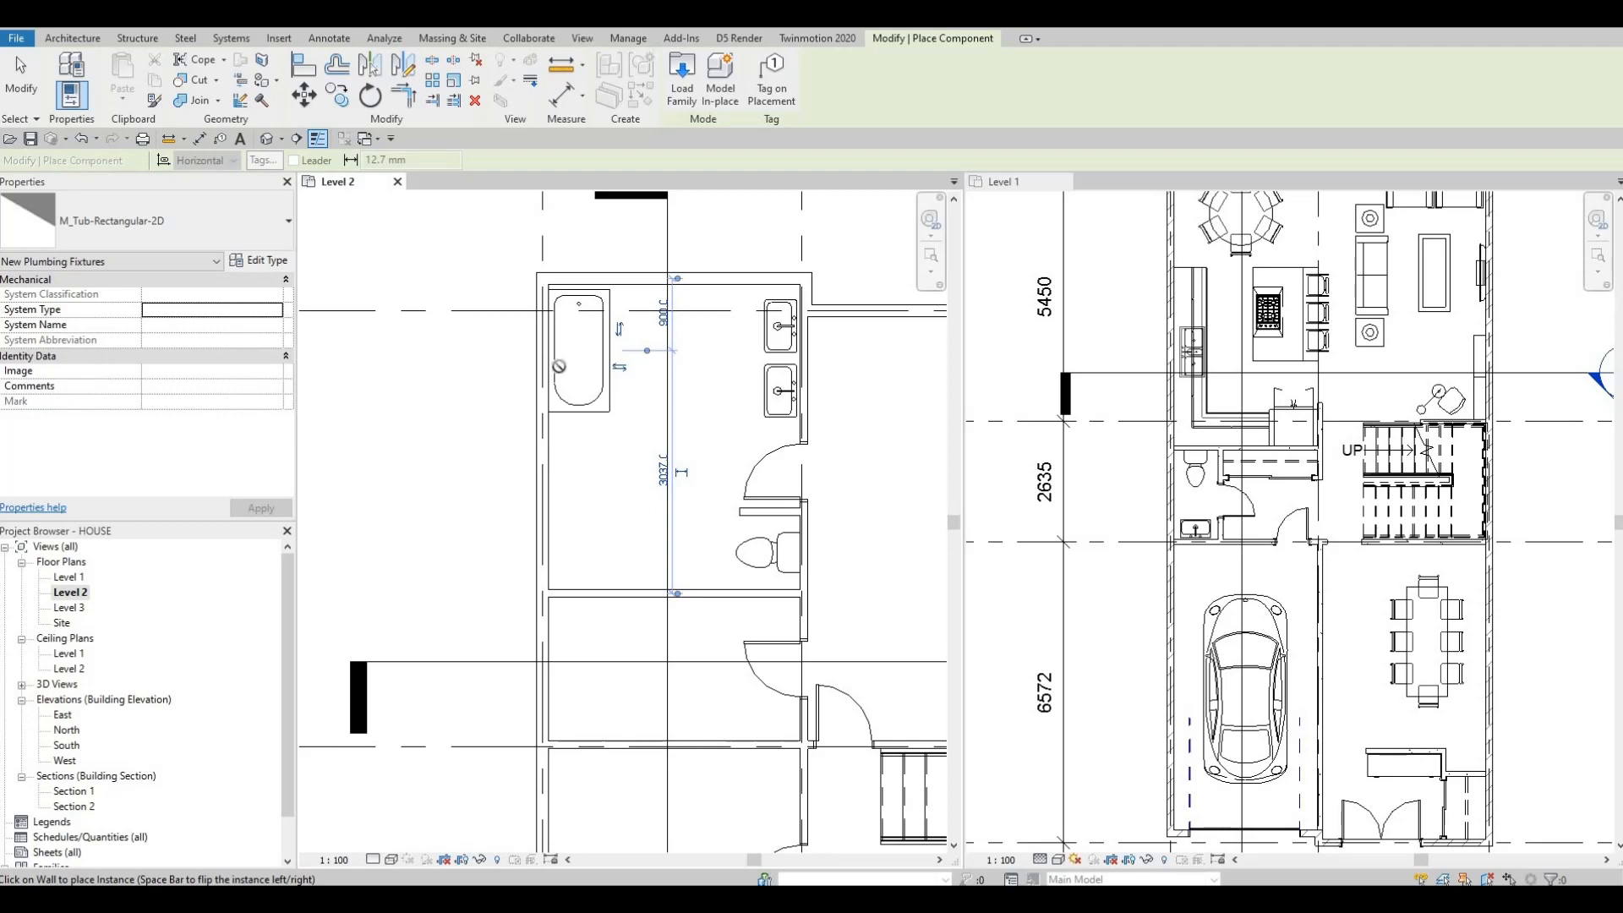
scroll(467, 356, "up", 2)
key("Escape")
key("Escape")
key("Escape")
key("Escape")
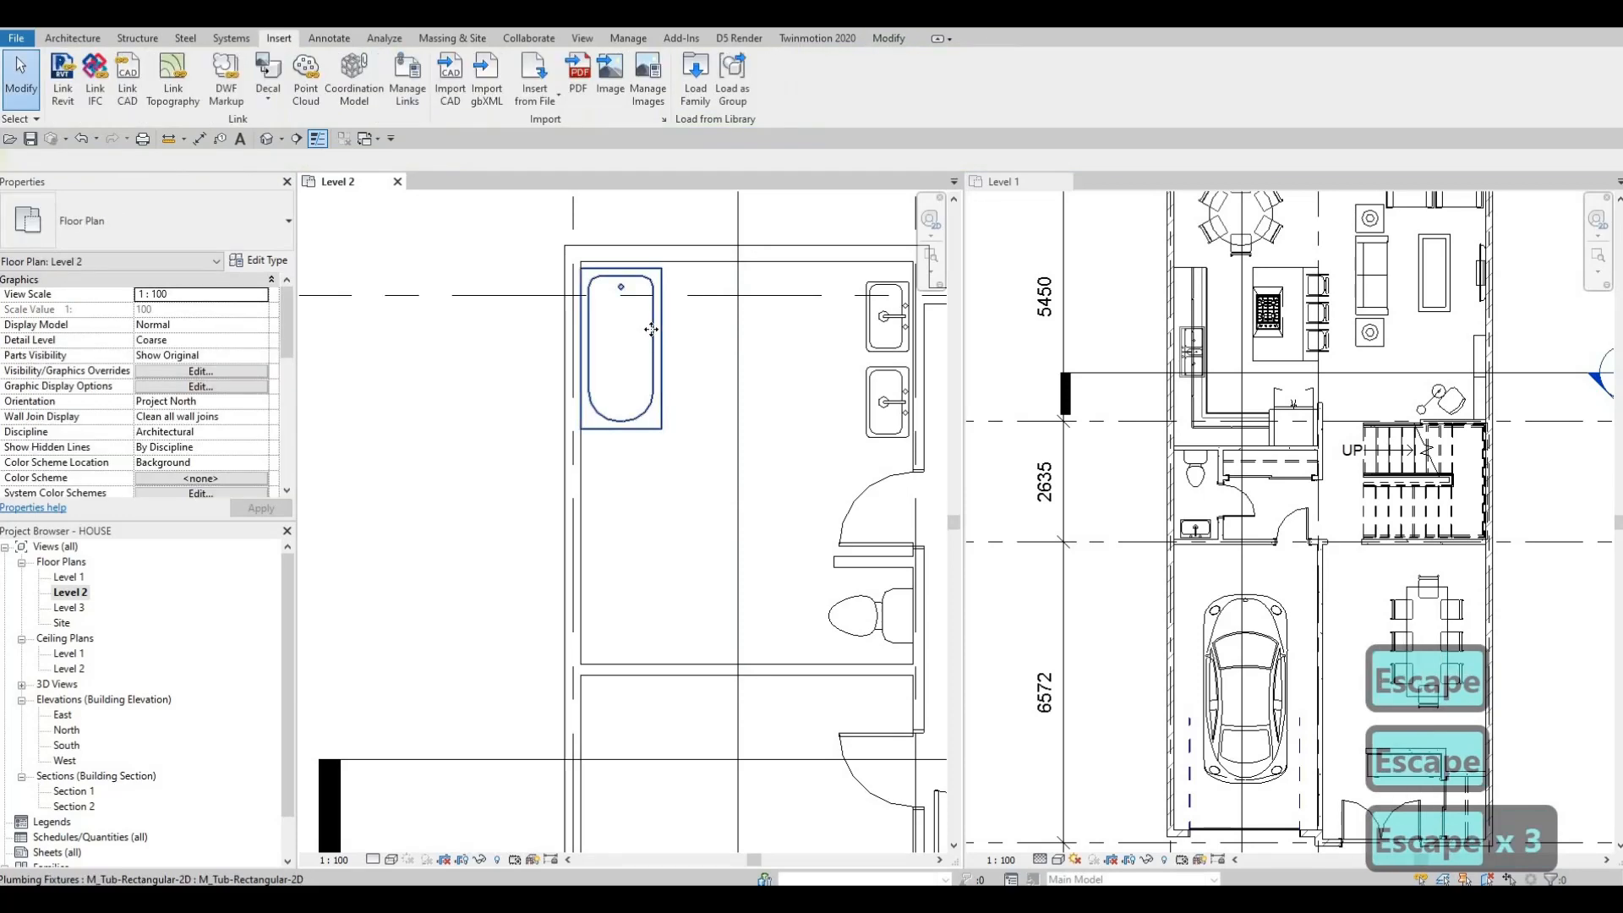
Step: Select the new tub and nudge it down three increments
left_click(651, 330)
key("Down")
key("Down")
key("Down")
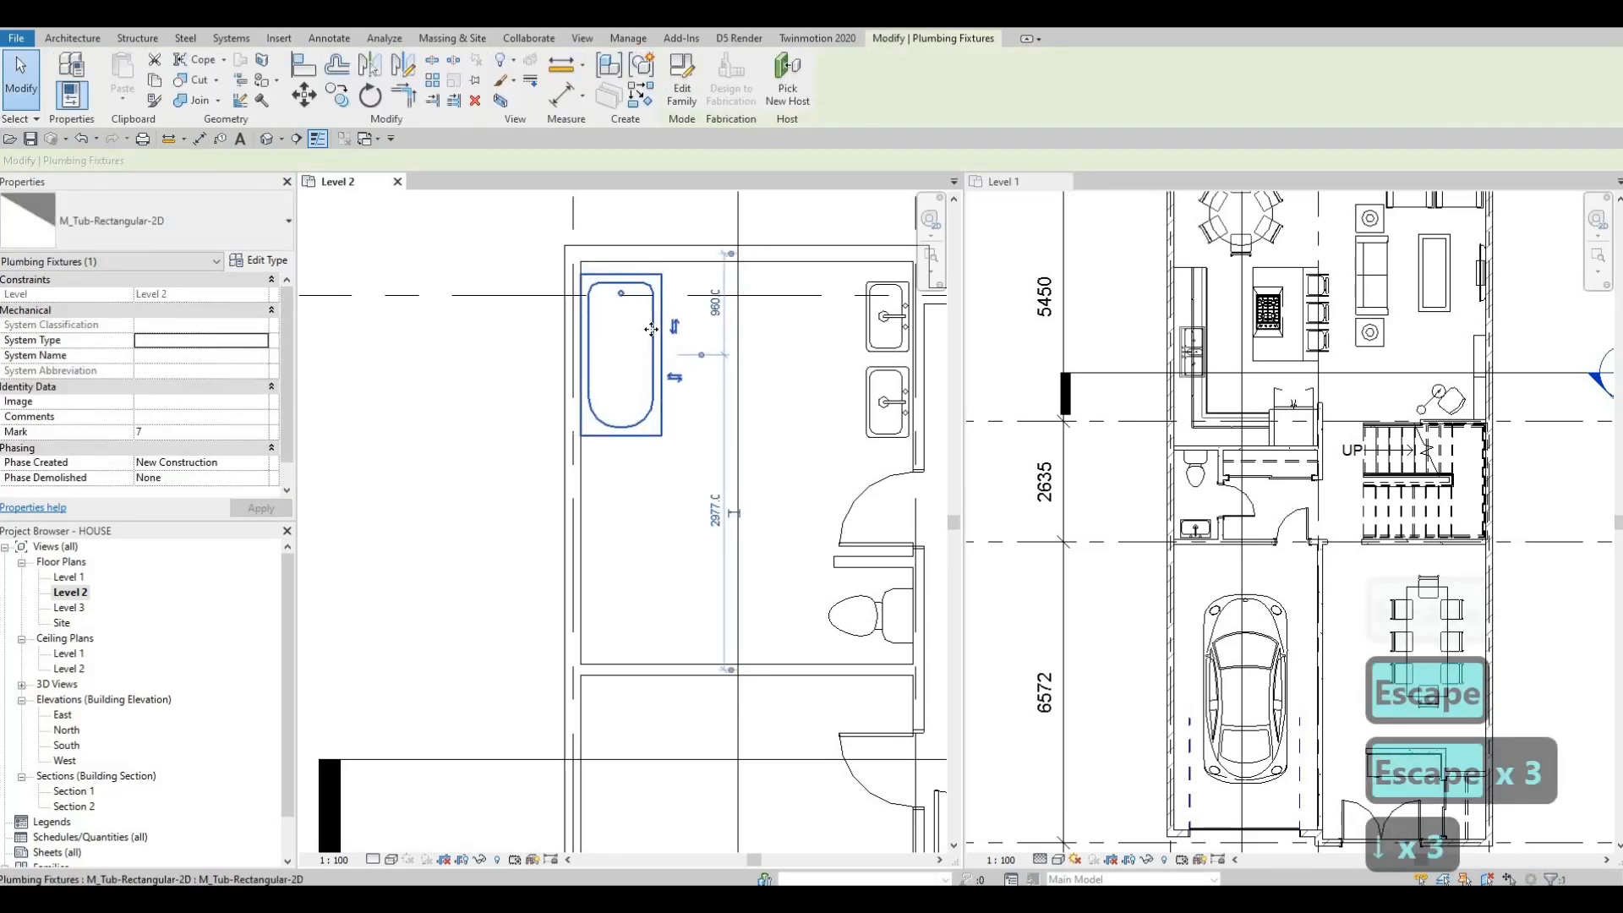
key("Escape")
key("Escape")
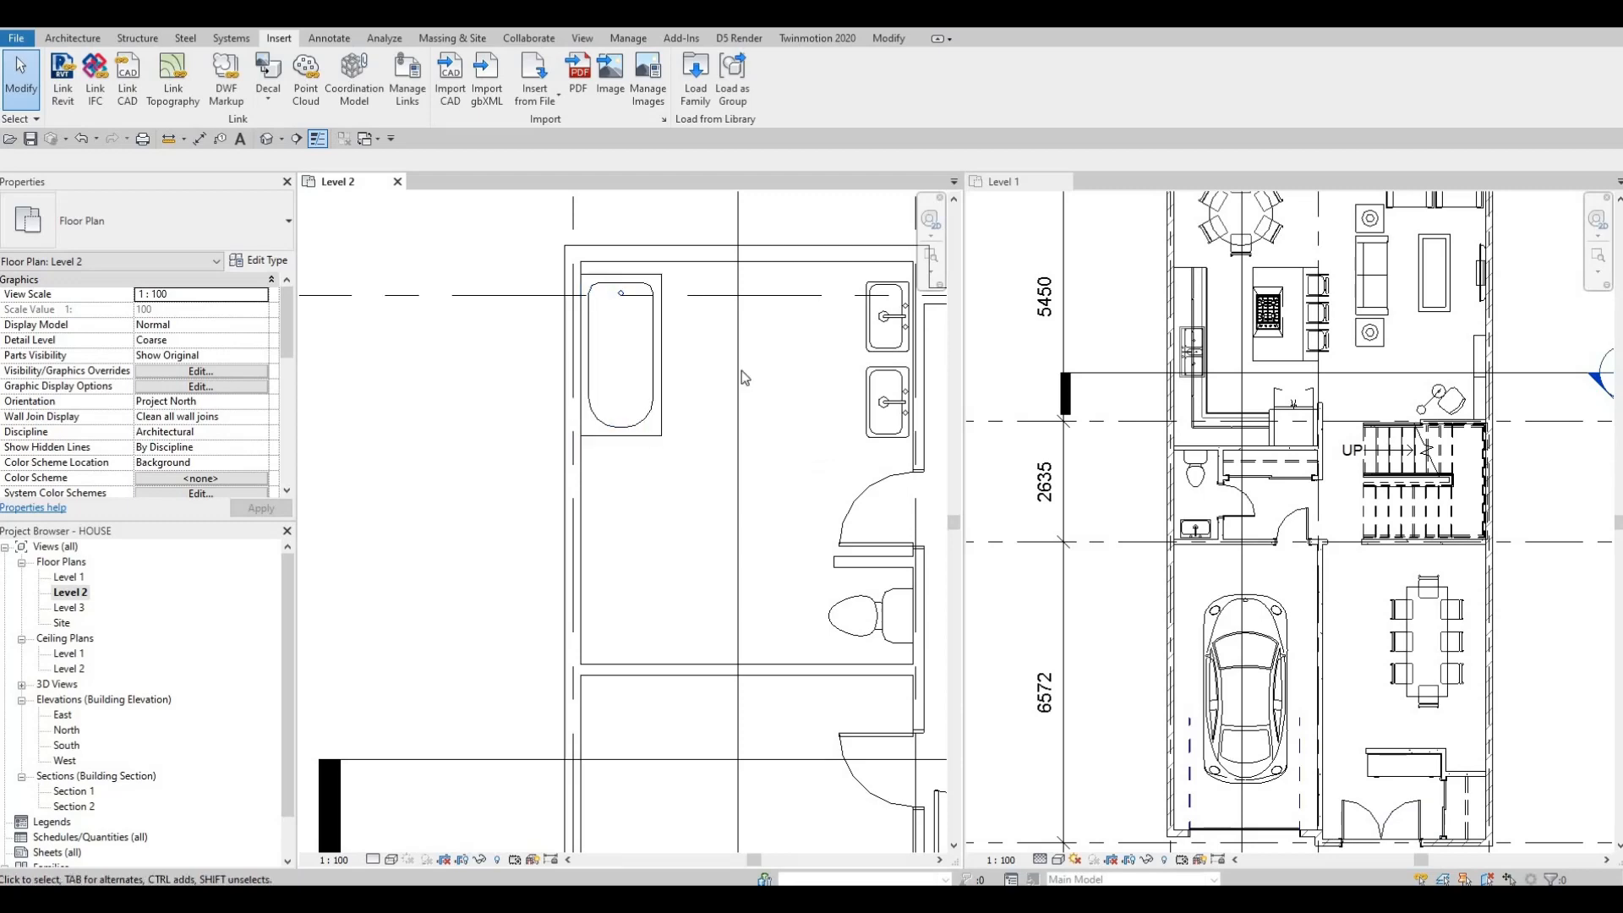
Step: Load the M_Shower Stall-2D family from the Fixtures Showers library folder
left_click(695, 80)
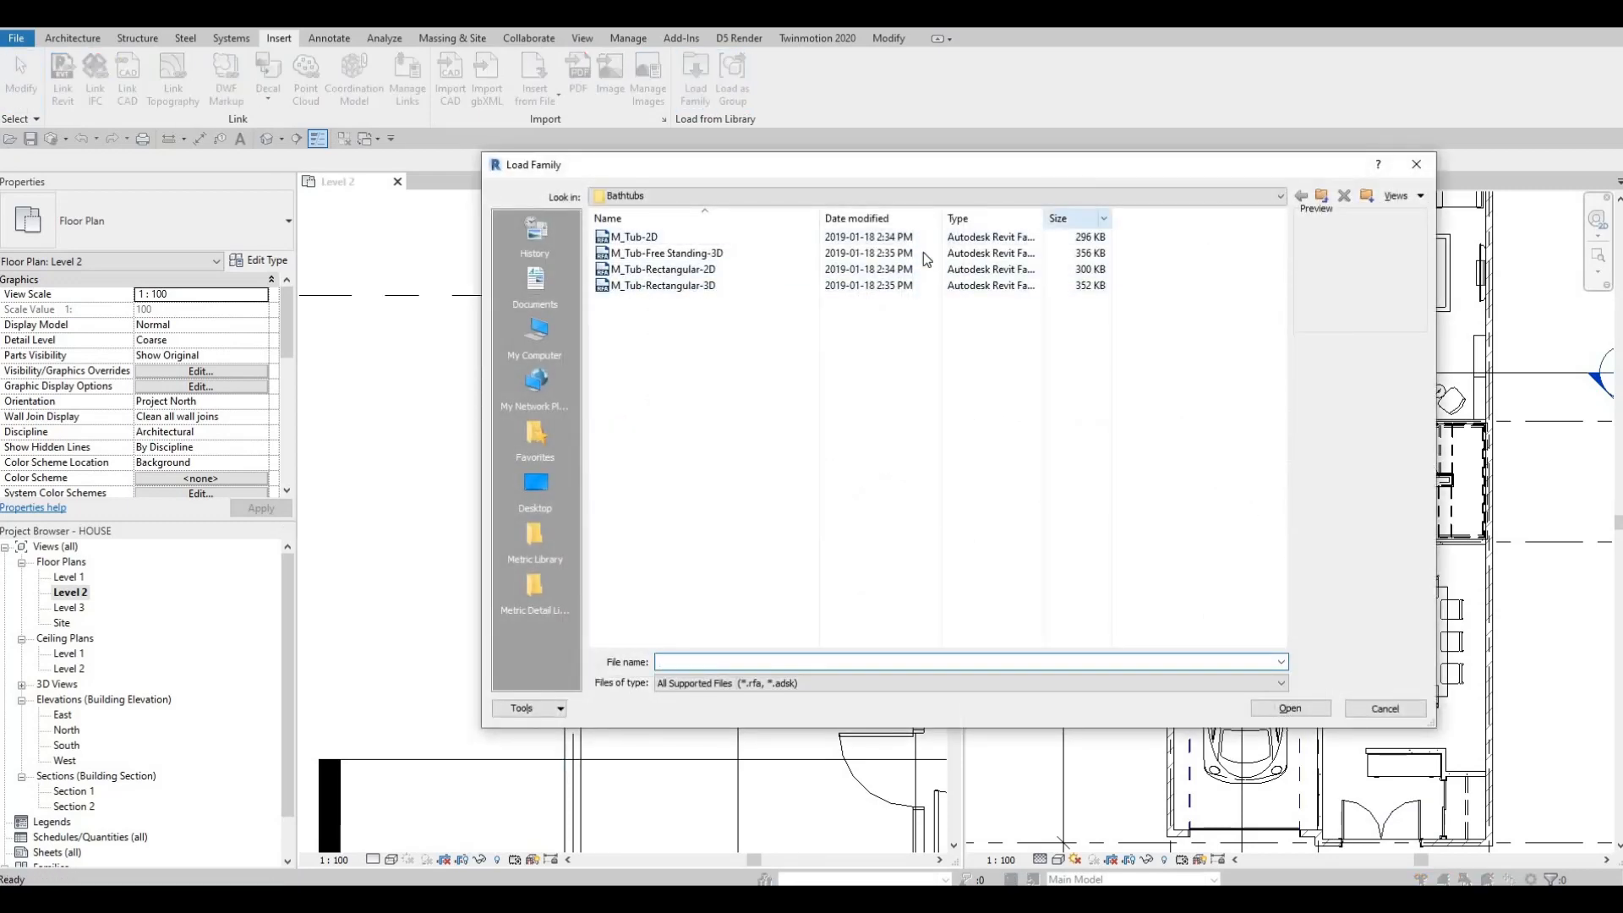
left_click(888, 195)
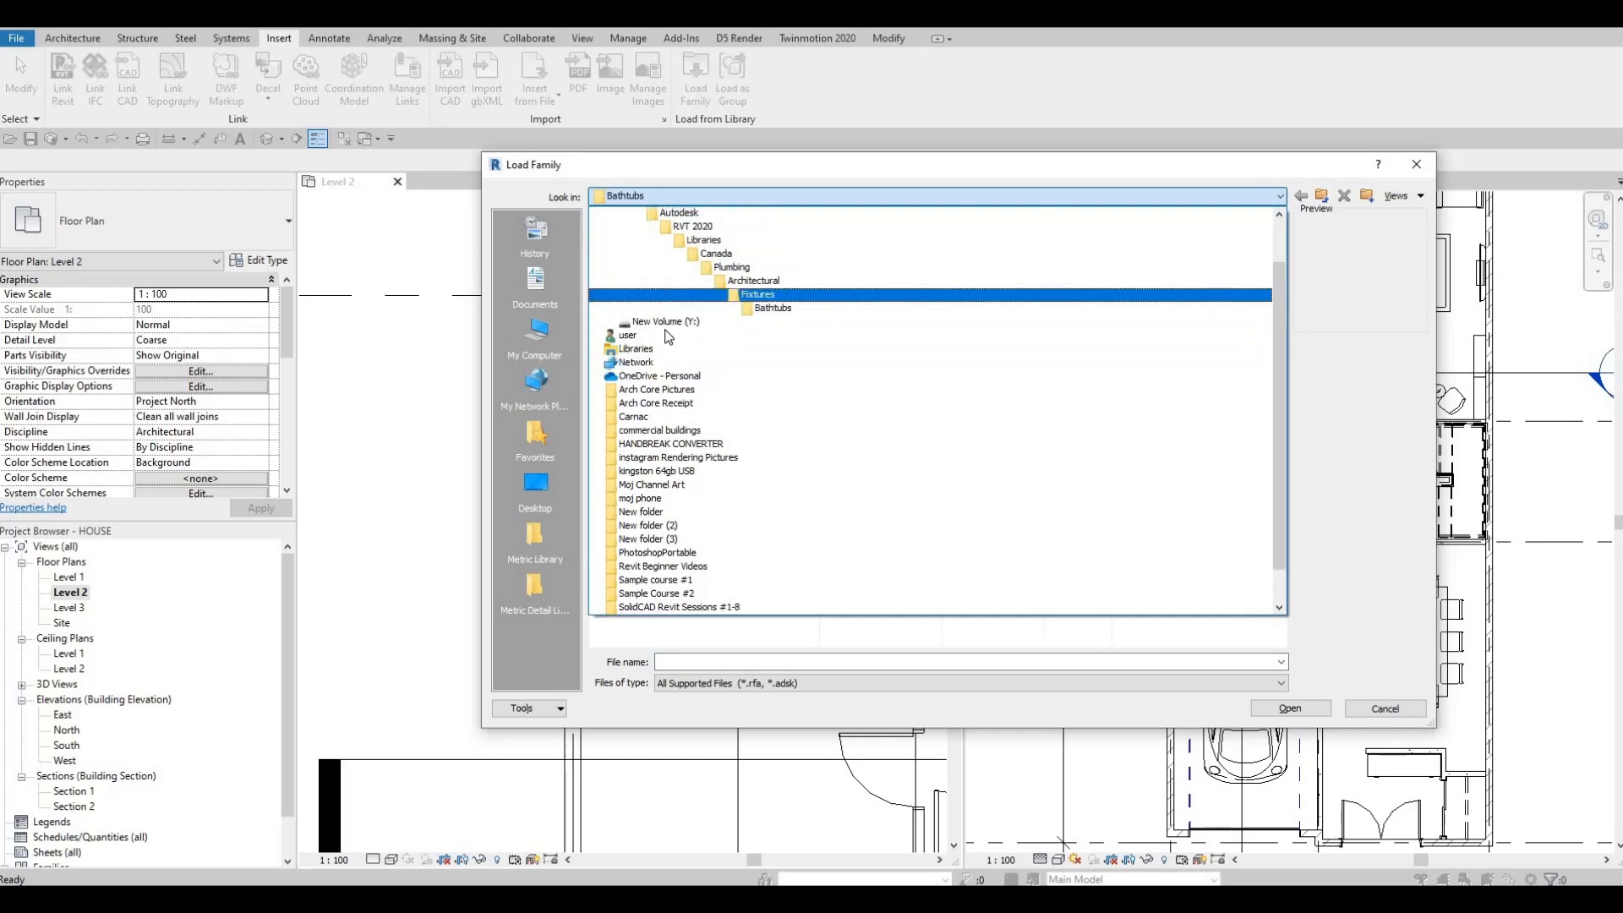
left_click(758, 294)
double_click(630, 286)
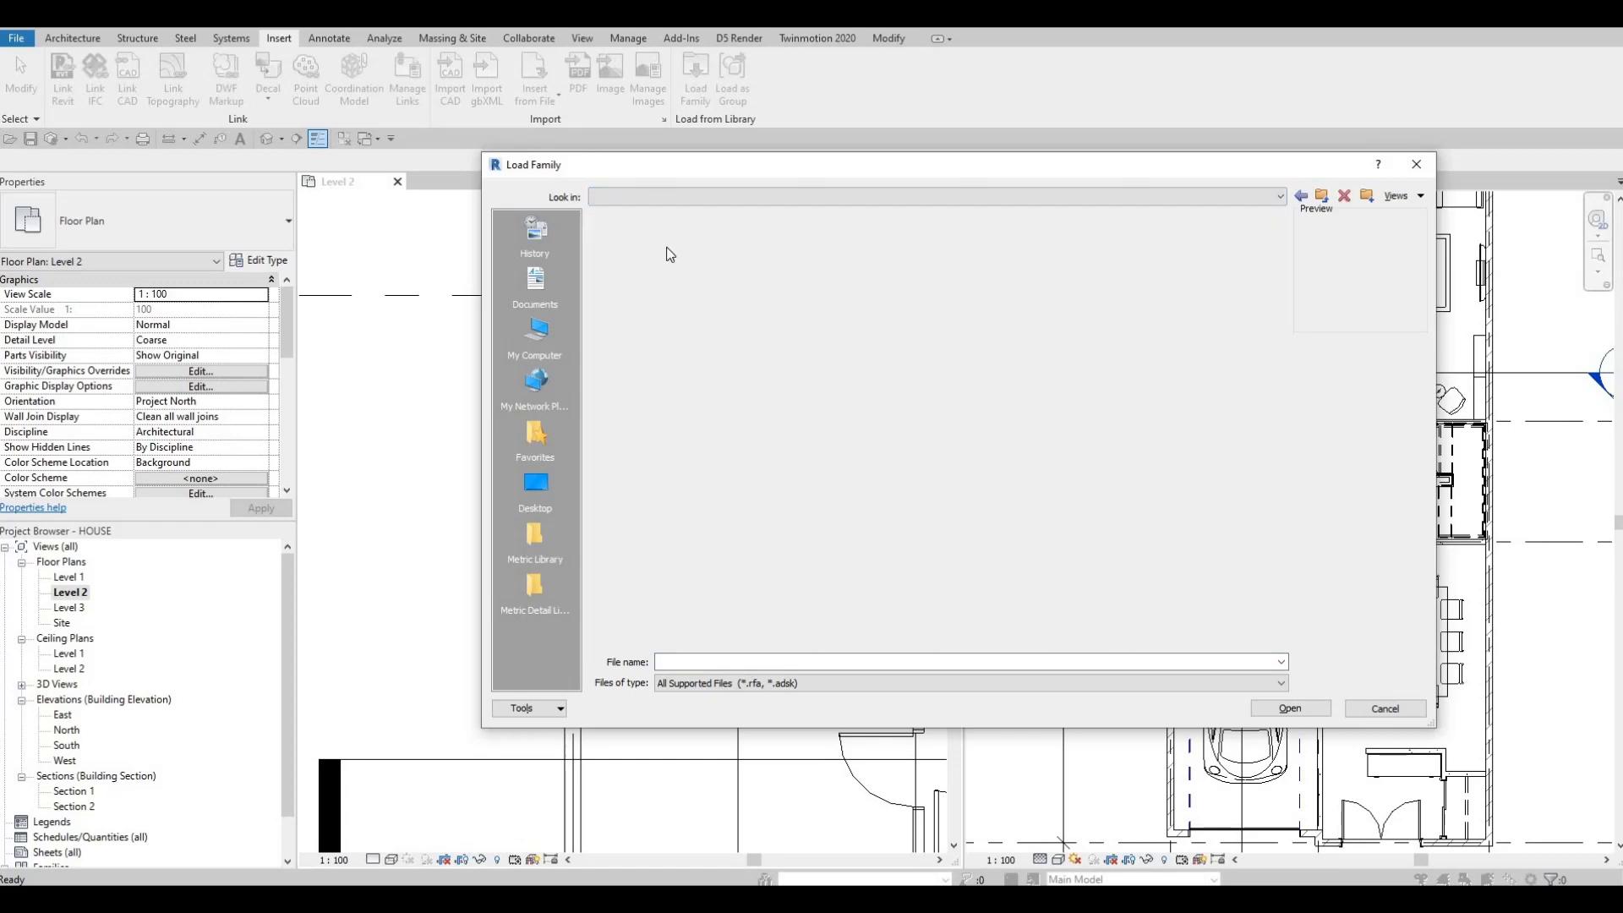
left_click(651, 237)
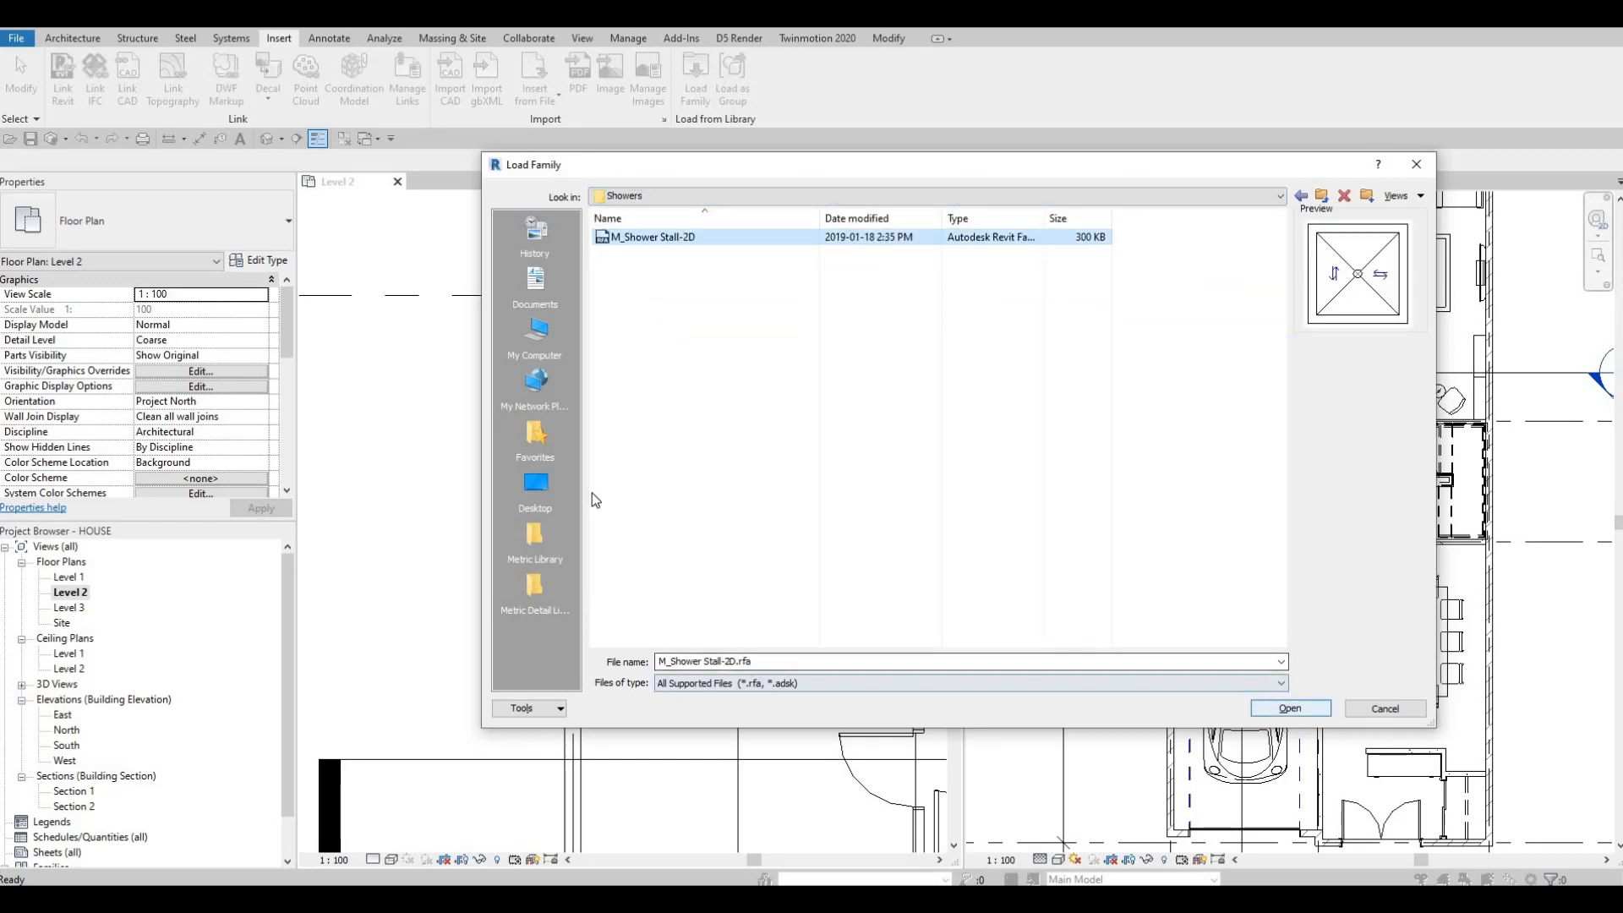
left_click(1271, 707)
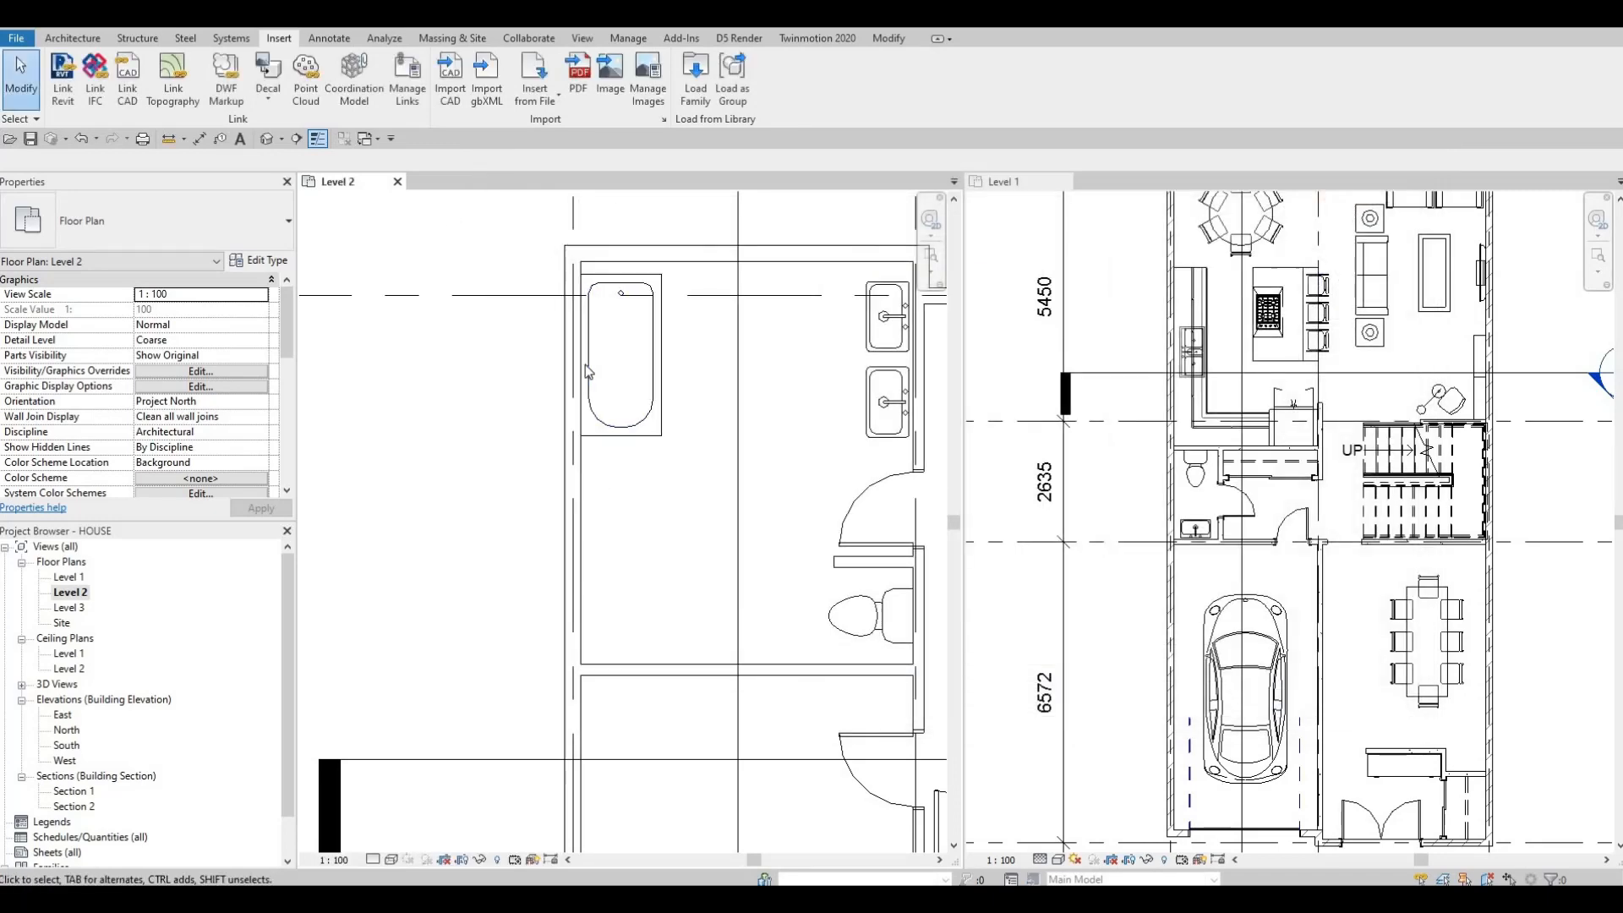
Step: Place the shower stall in the lower west corner of the Level 2 bathroom, against the corridor wall, and select it
scroll(607, 383, "down", 1)
middle_click_drag(607, 383, 617, 256)
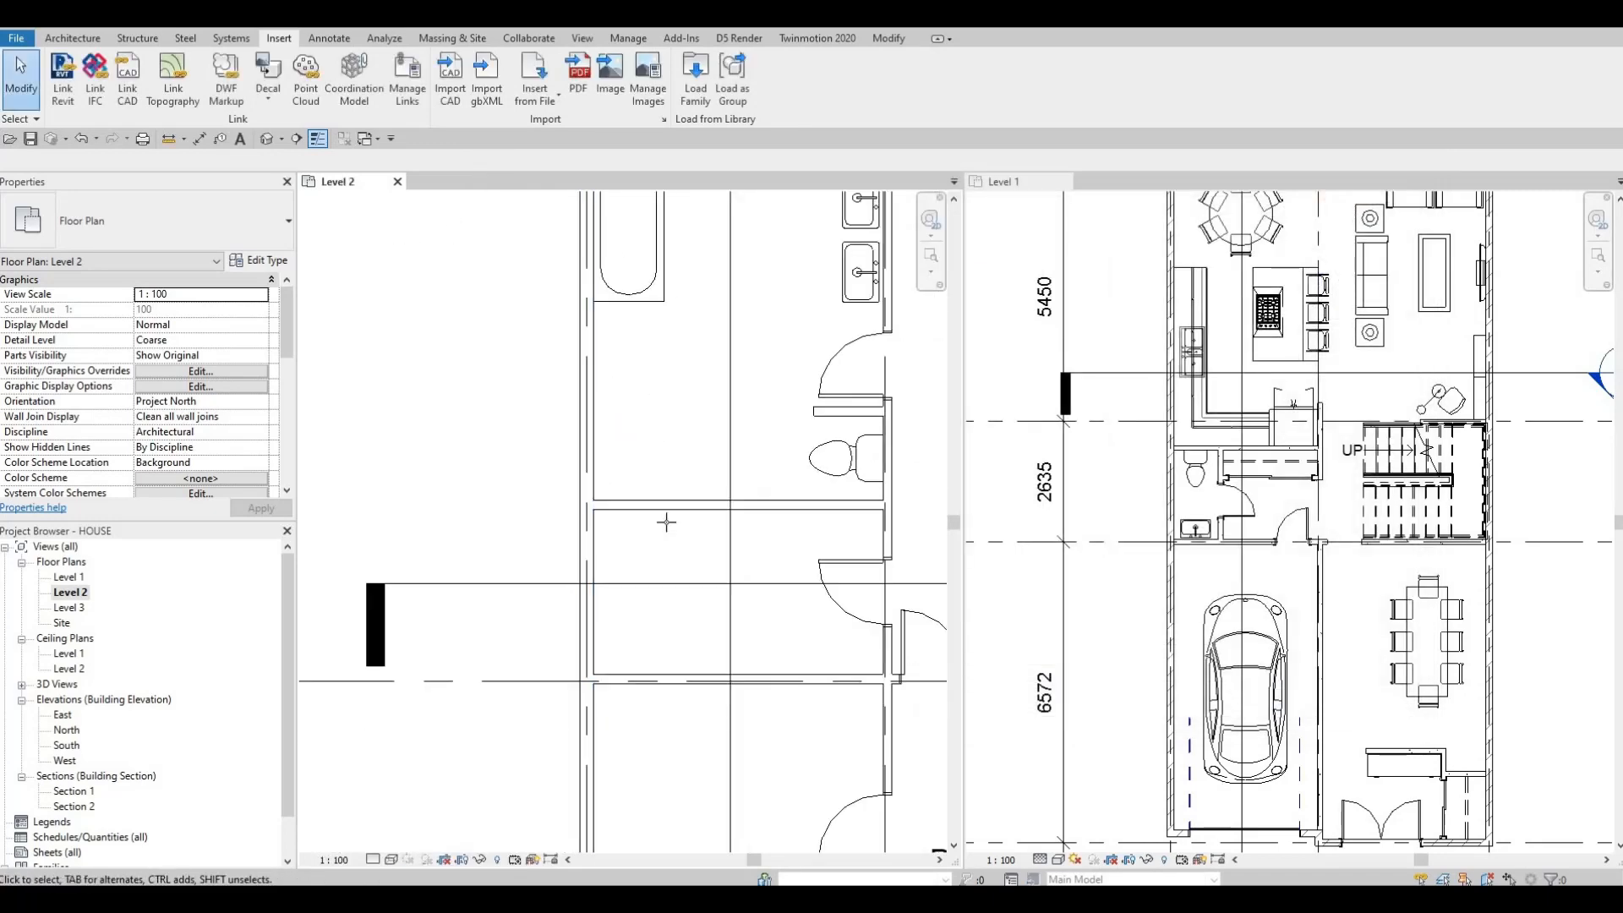
key("c")
key("m")
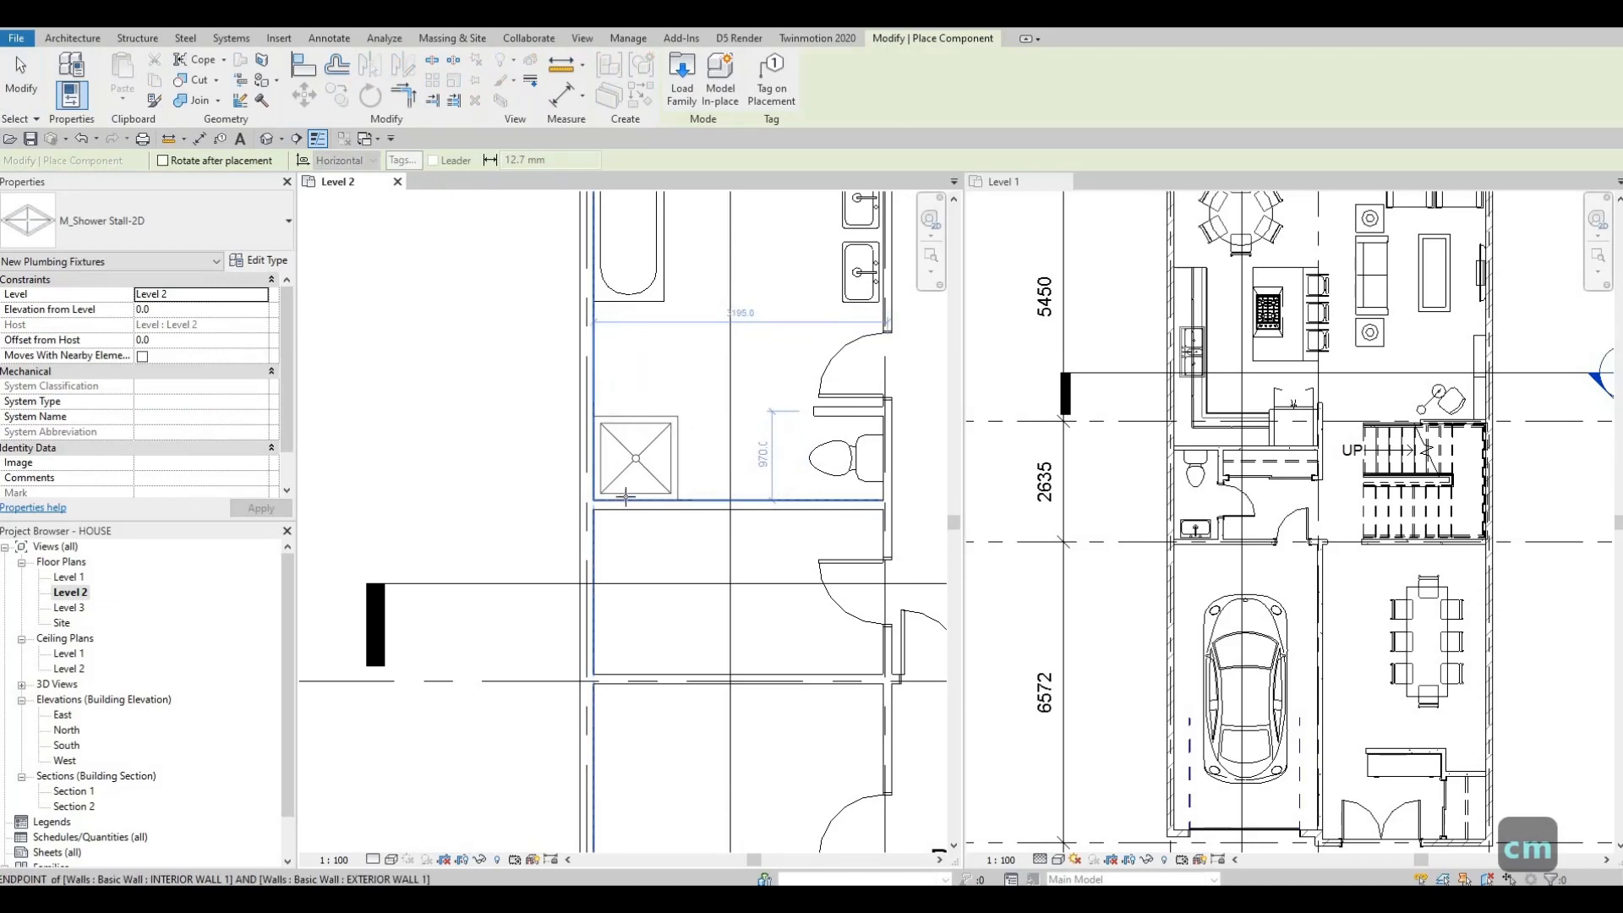
left_click(639, 461)
key("Escape")
key("Escape")
left_click(642, 463)
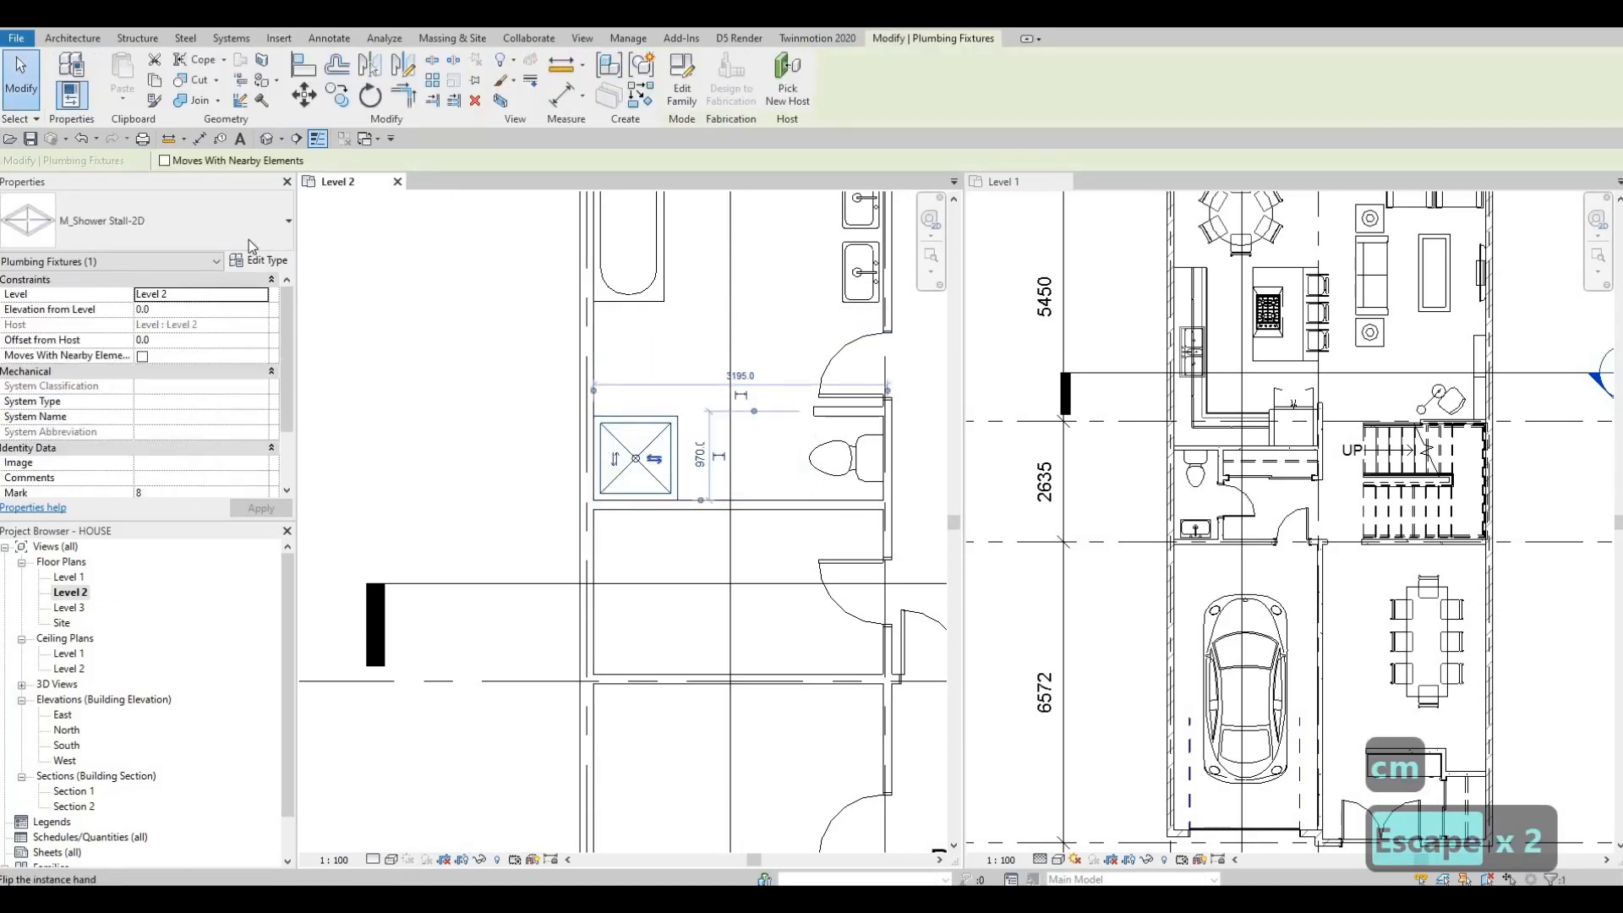
Step: Set the shower stall type's depth and width to 1500 mm each
left_click(259, 260)
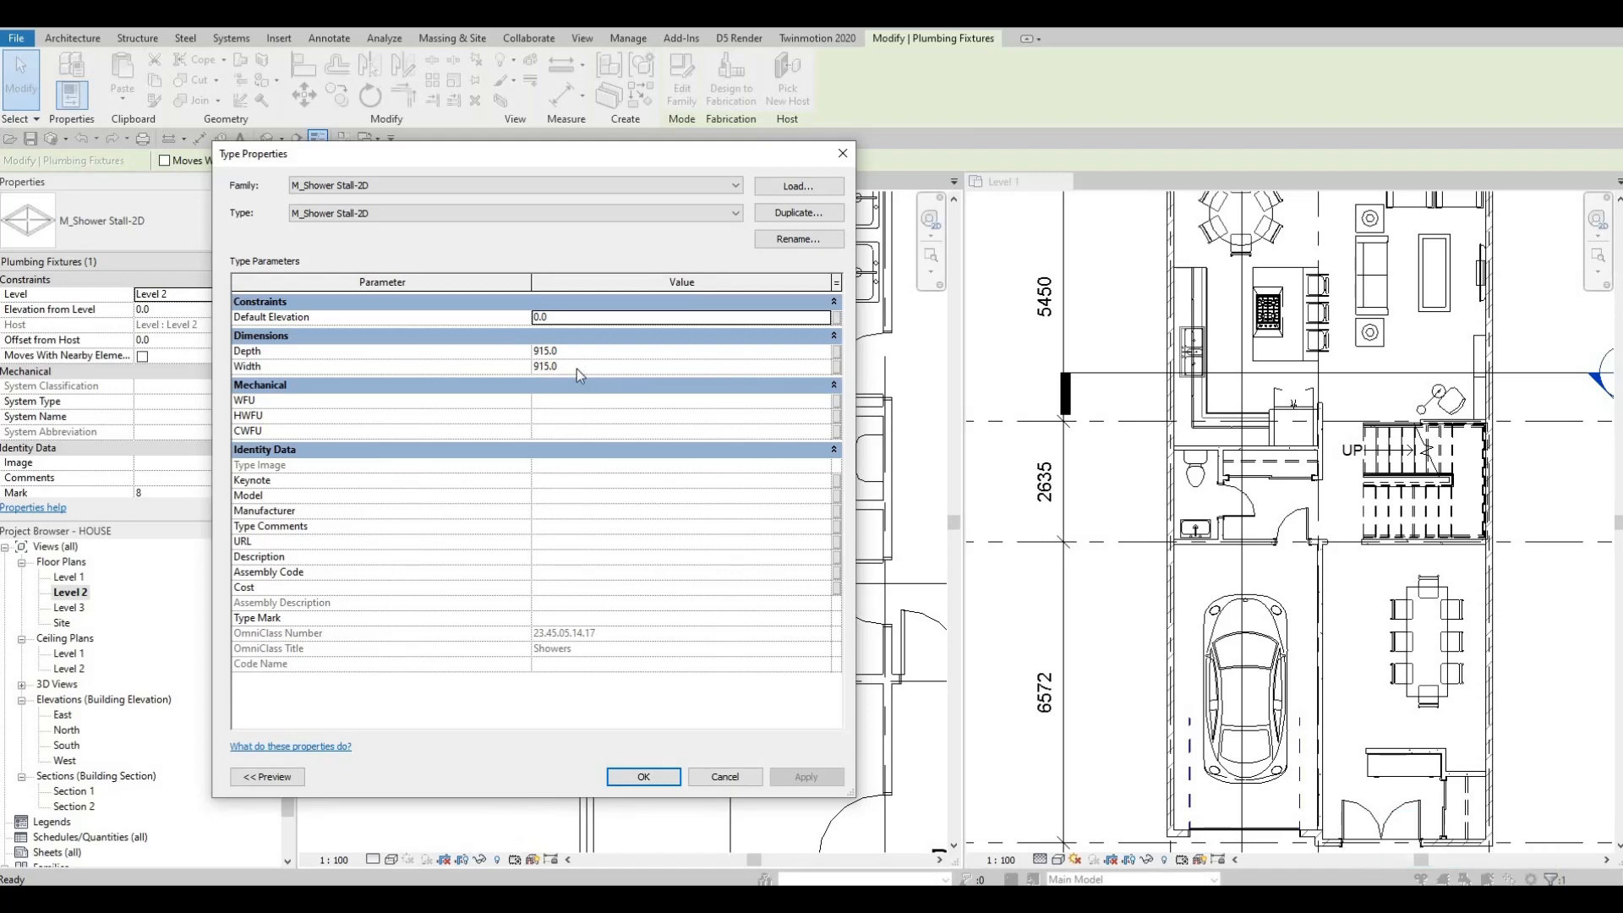
key("Tab")
type("1500")
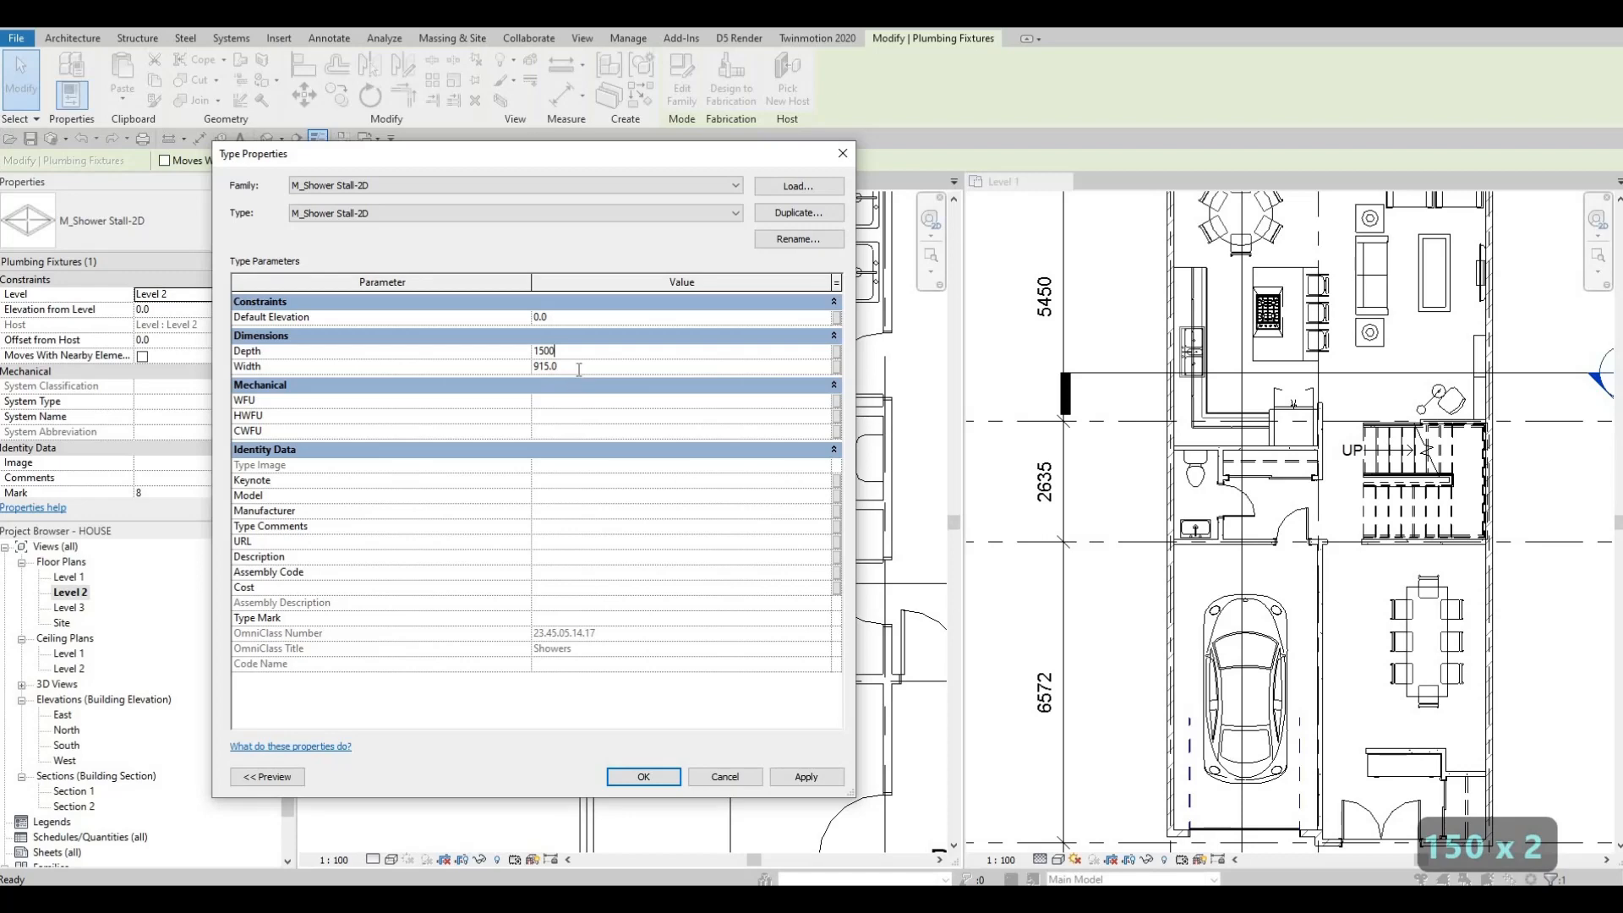
left_click(579, 369)
double_click(579, 369)
type("1500")
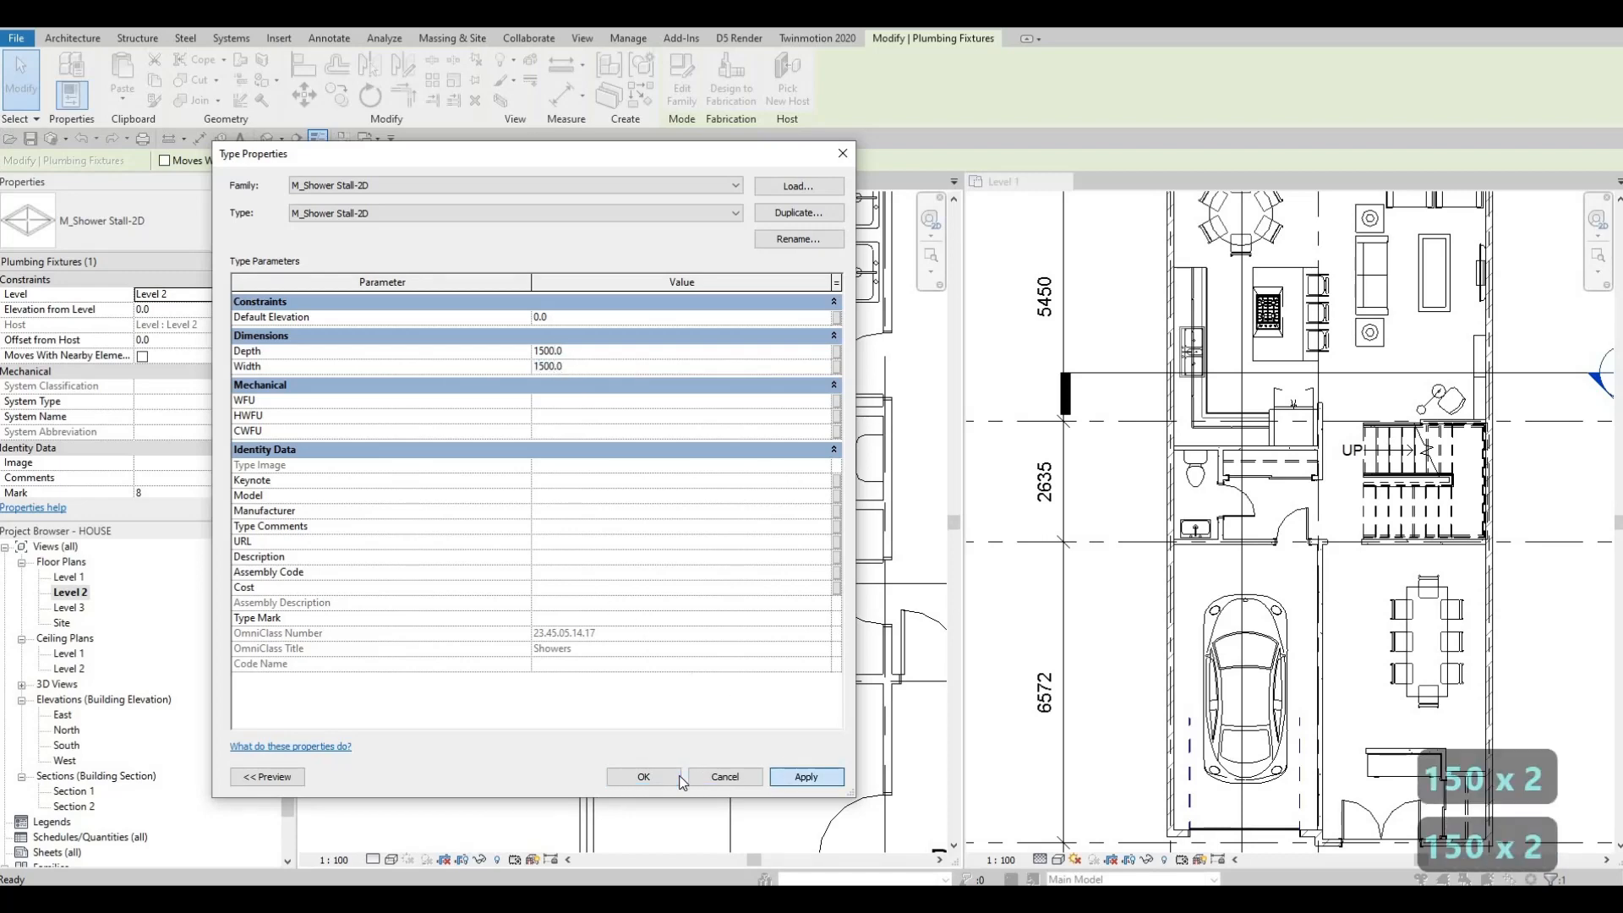
left_click(643, 776)
key("Escape")
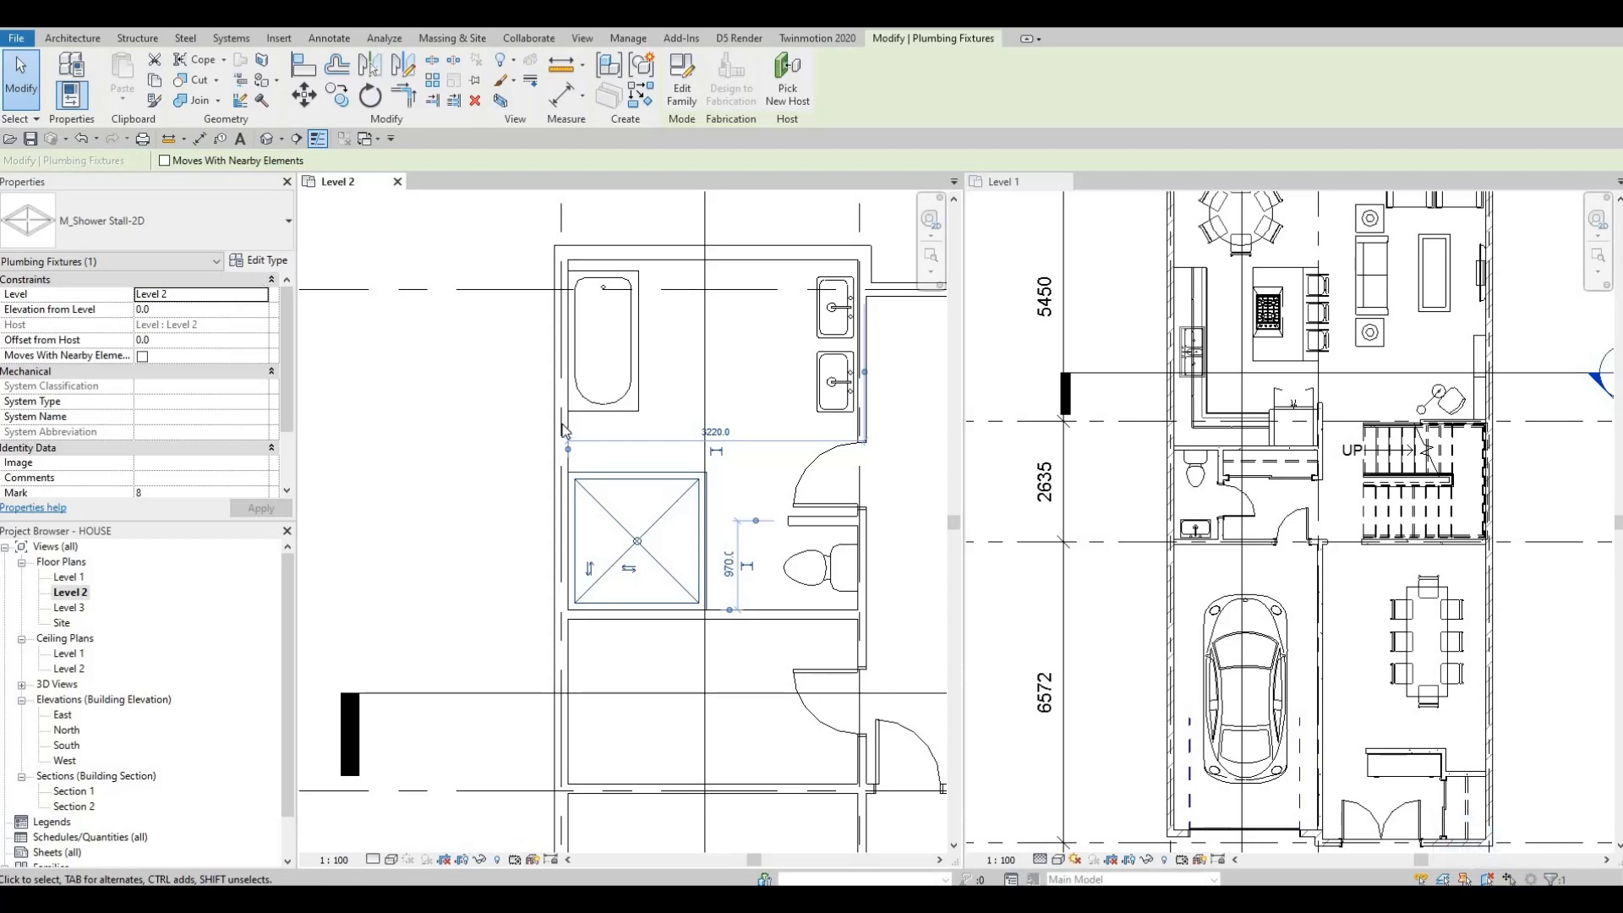
Step: Change the shower stall type's depth to 1700 mm
double_click(575, 351)
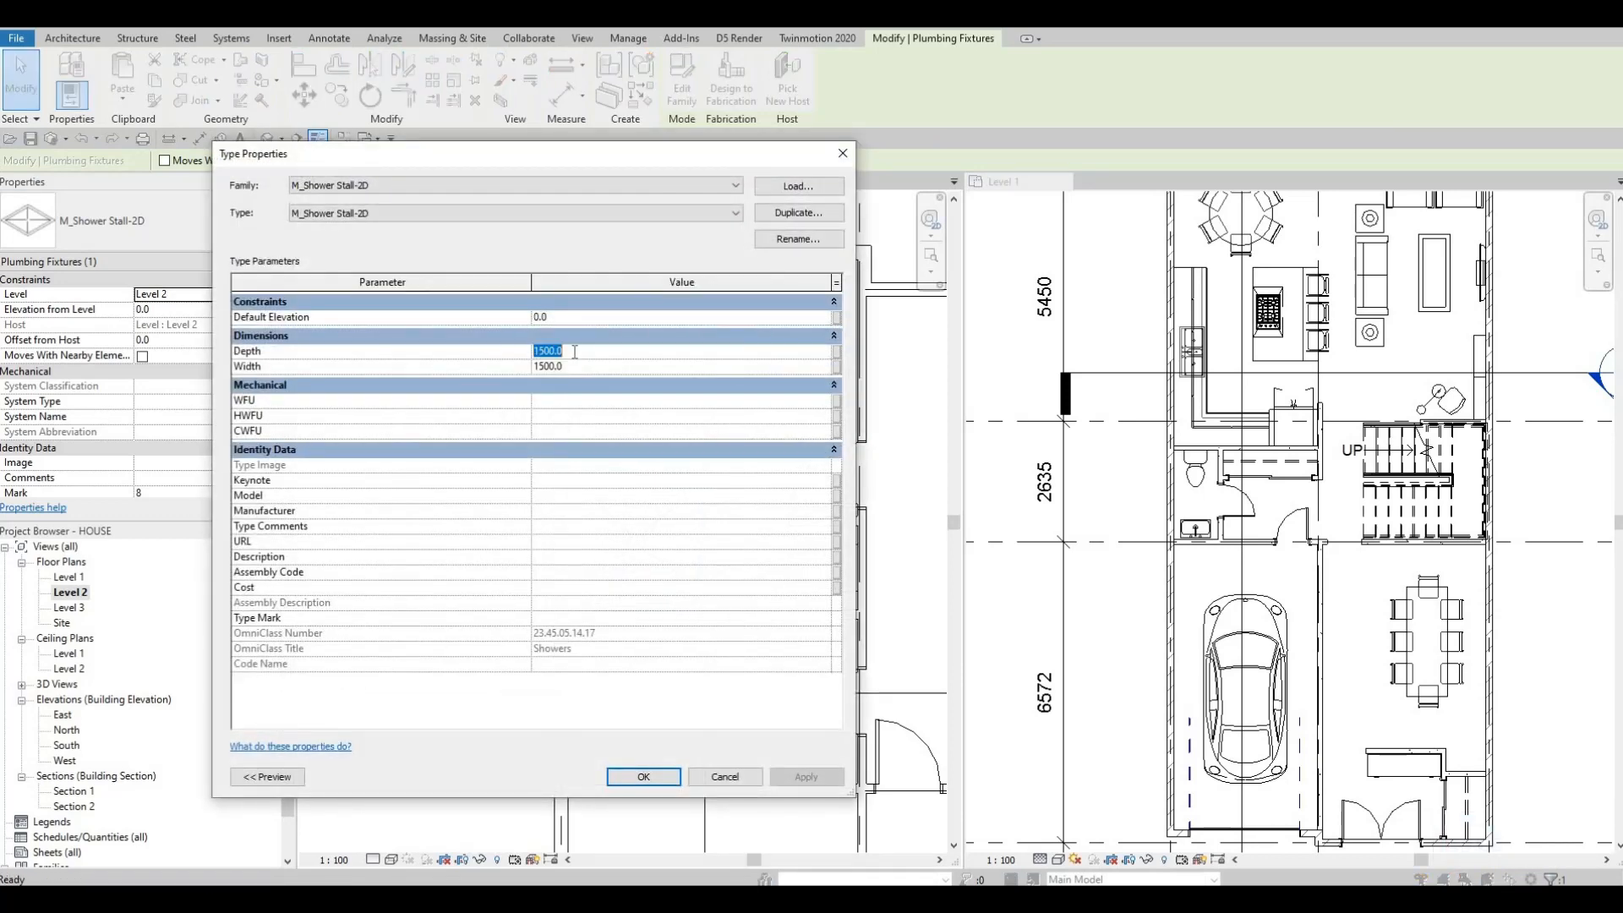
type("1700")
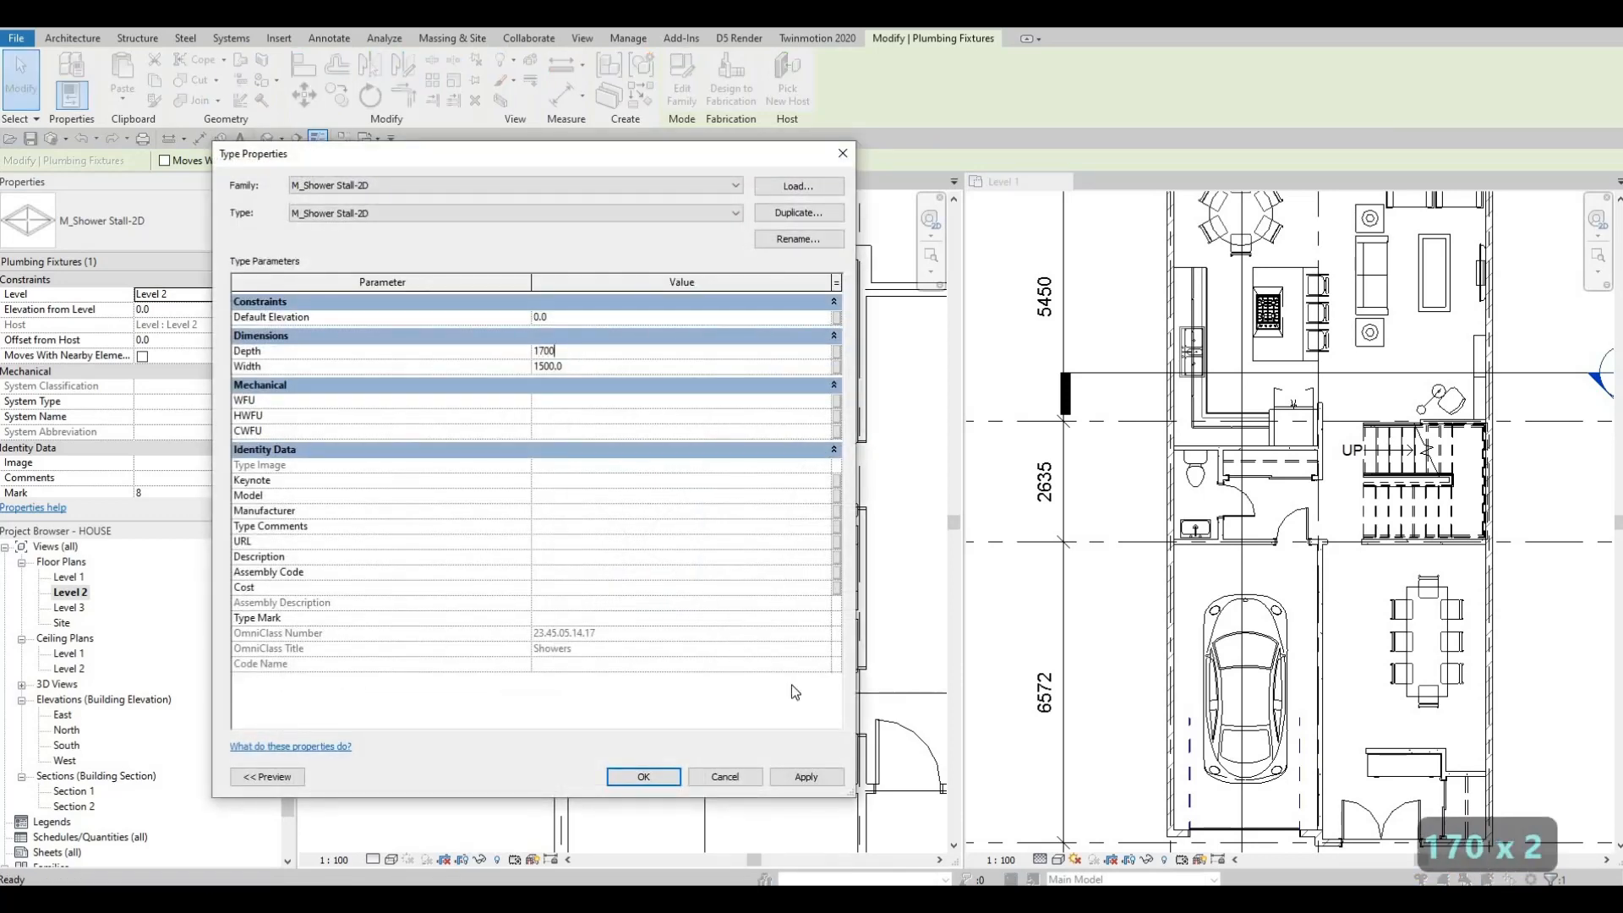
left_click(649, 773)
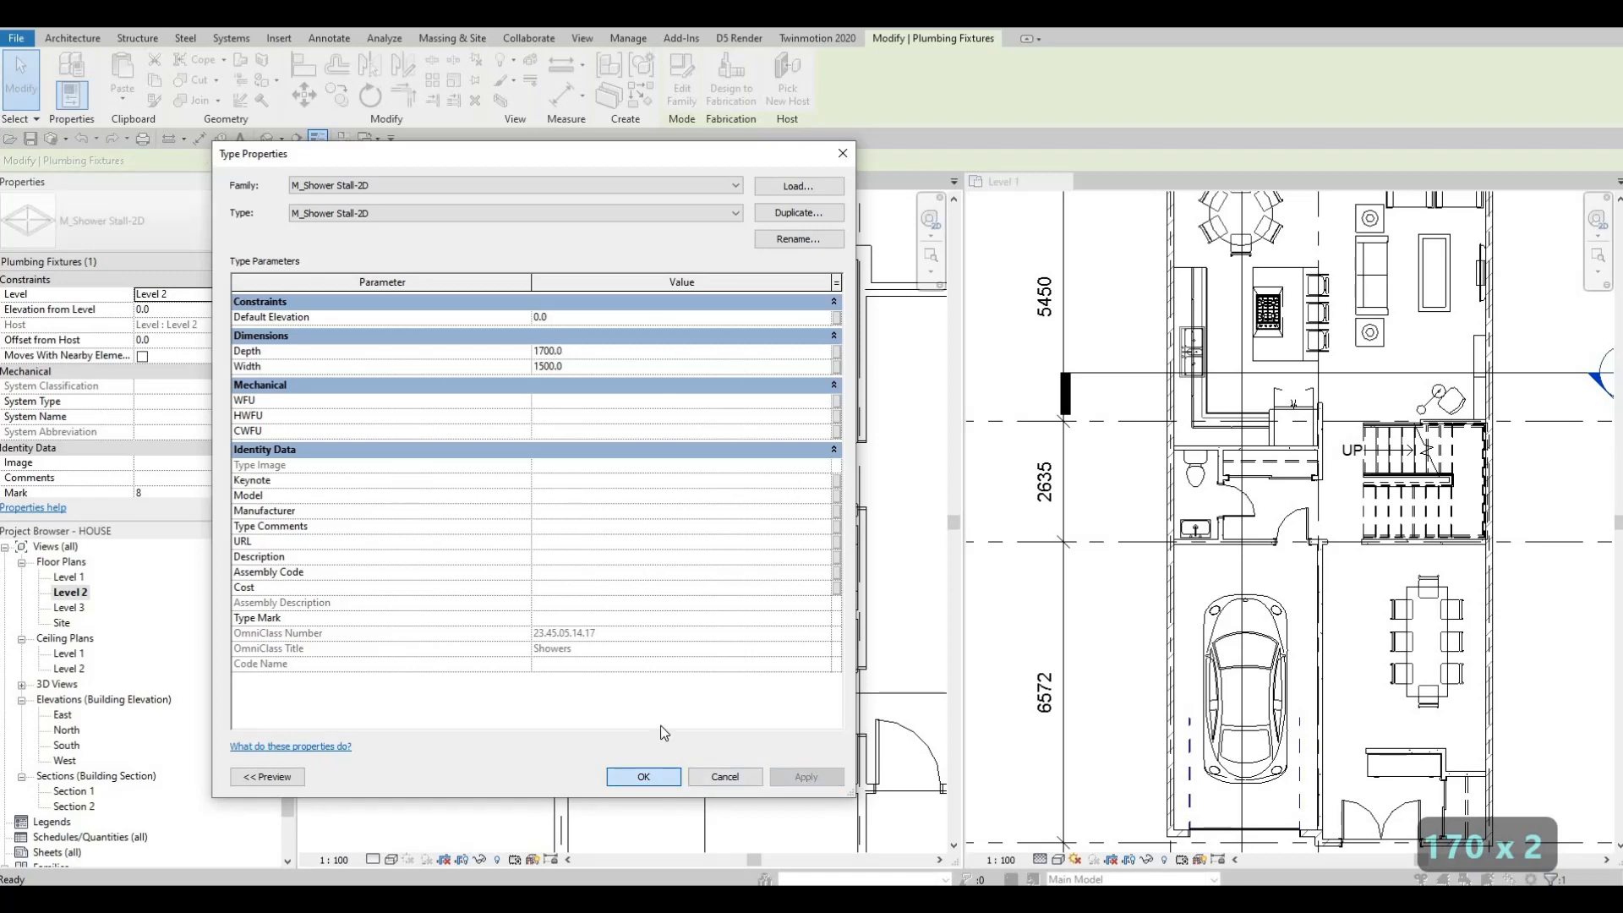
Step: Select the sink in the Level 1 powder room and nudge it down three increments
key("Escape")
middle_click_drag(596, 496, 521, 400)
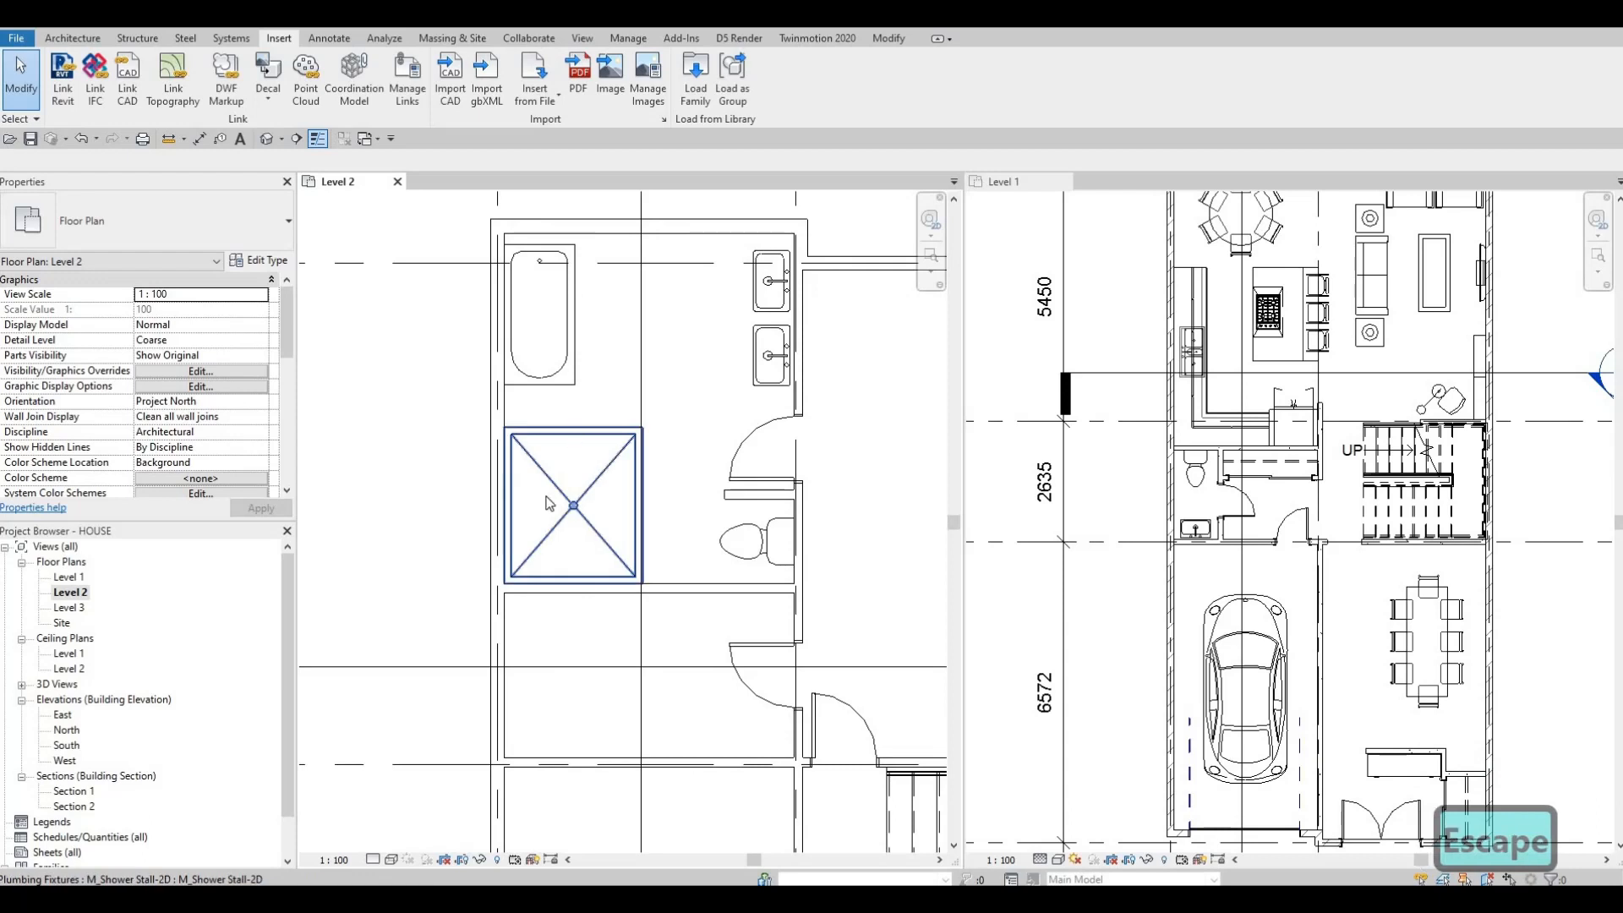
middle_click_drag(651, 510, 629, 546)
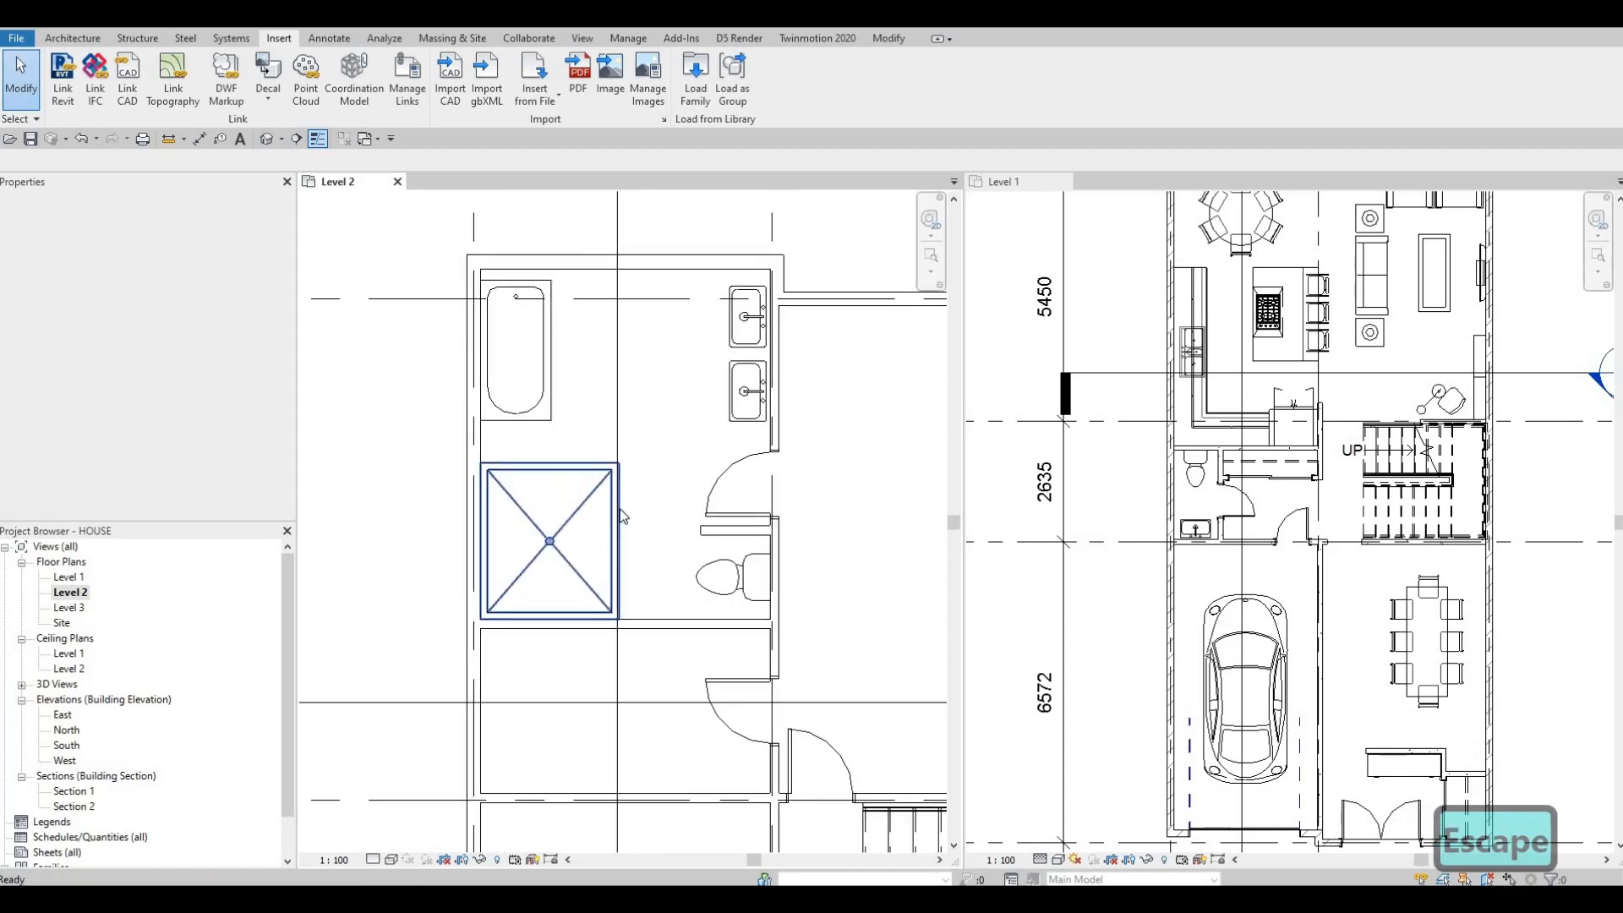
middle_click_drag(742, 448, 724, 461)
scroll(720, 461, "up", 2)
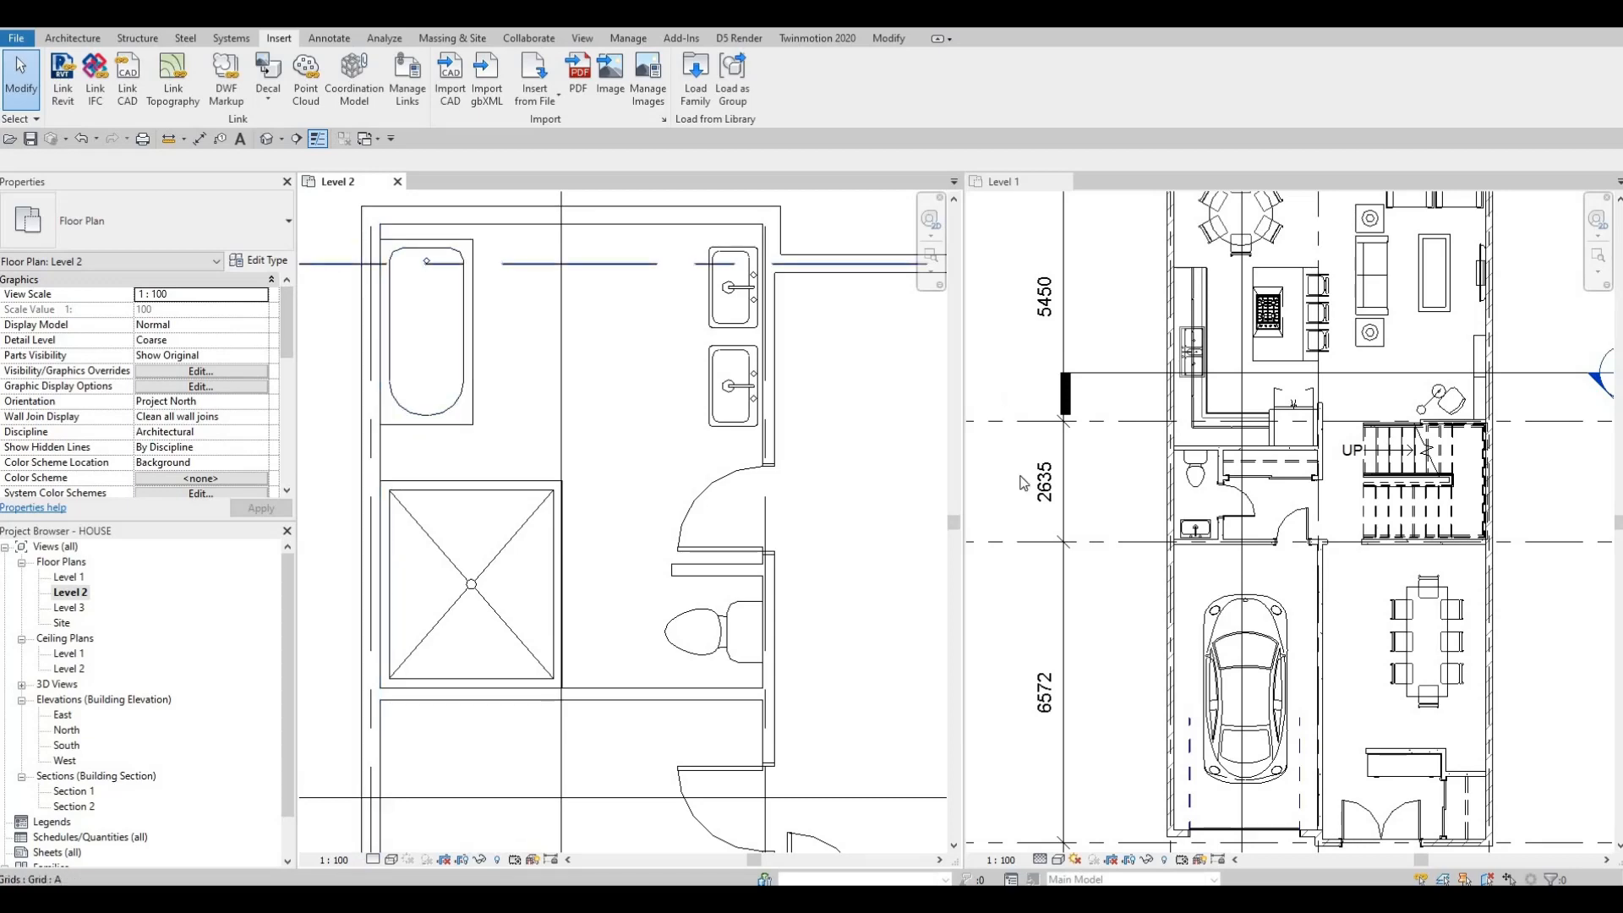
left_click(1228, 518)
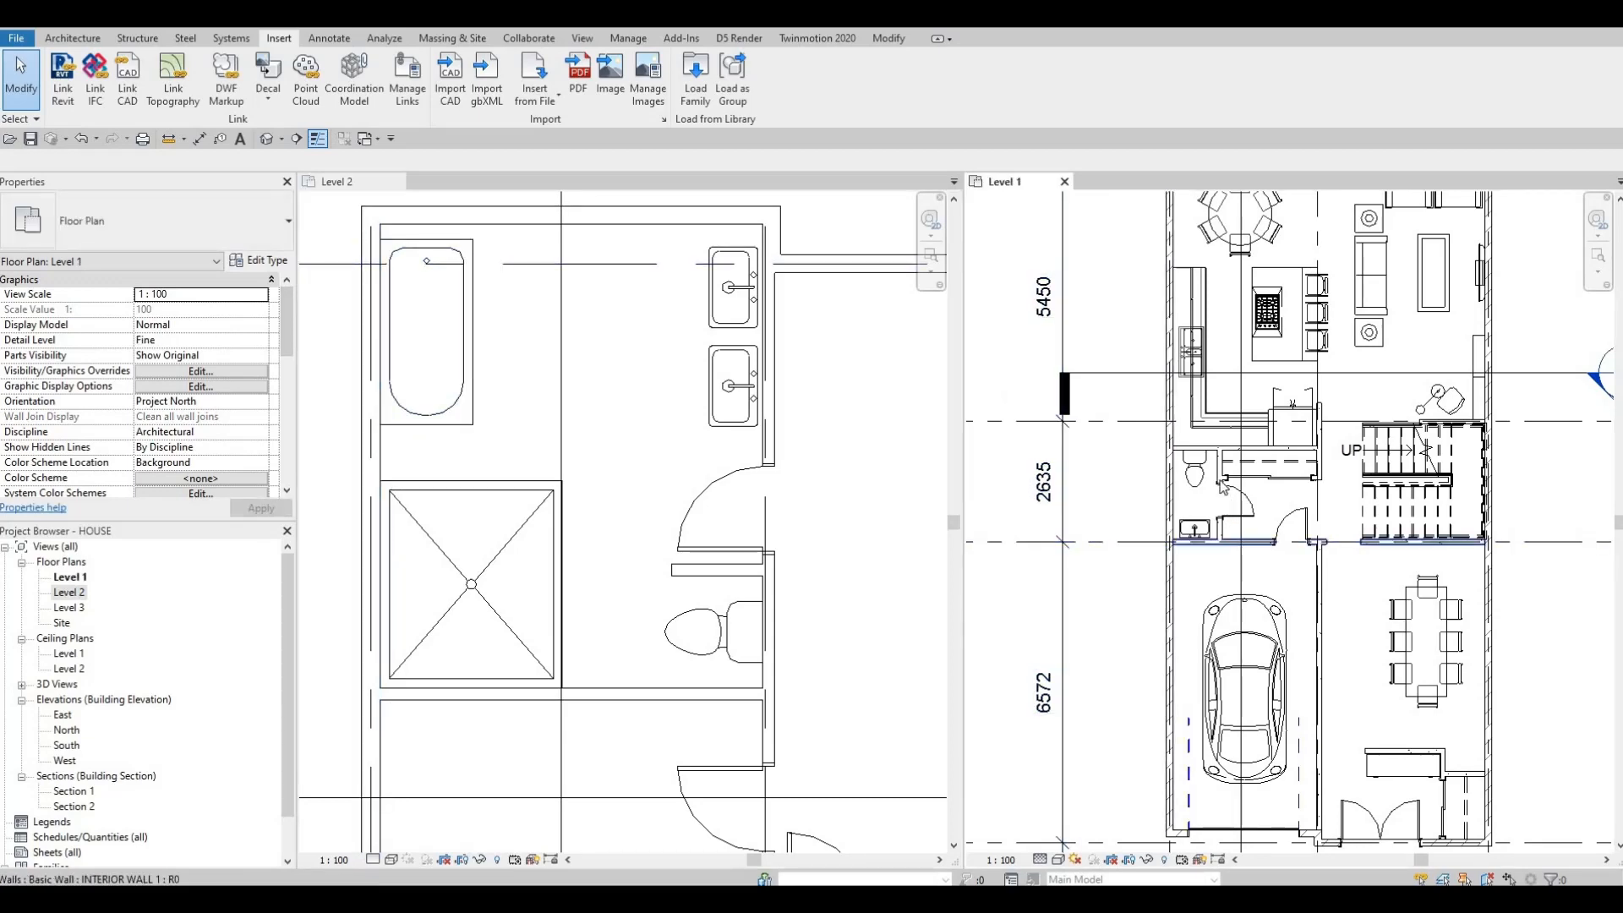
scroll(1217, 523, "up", 5)
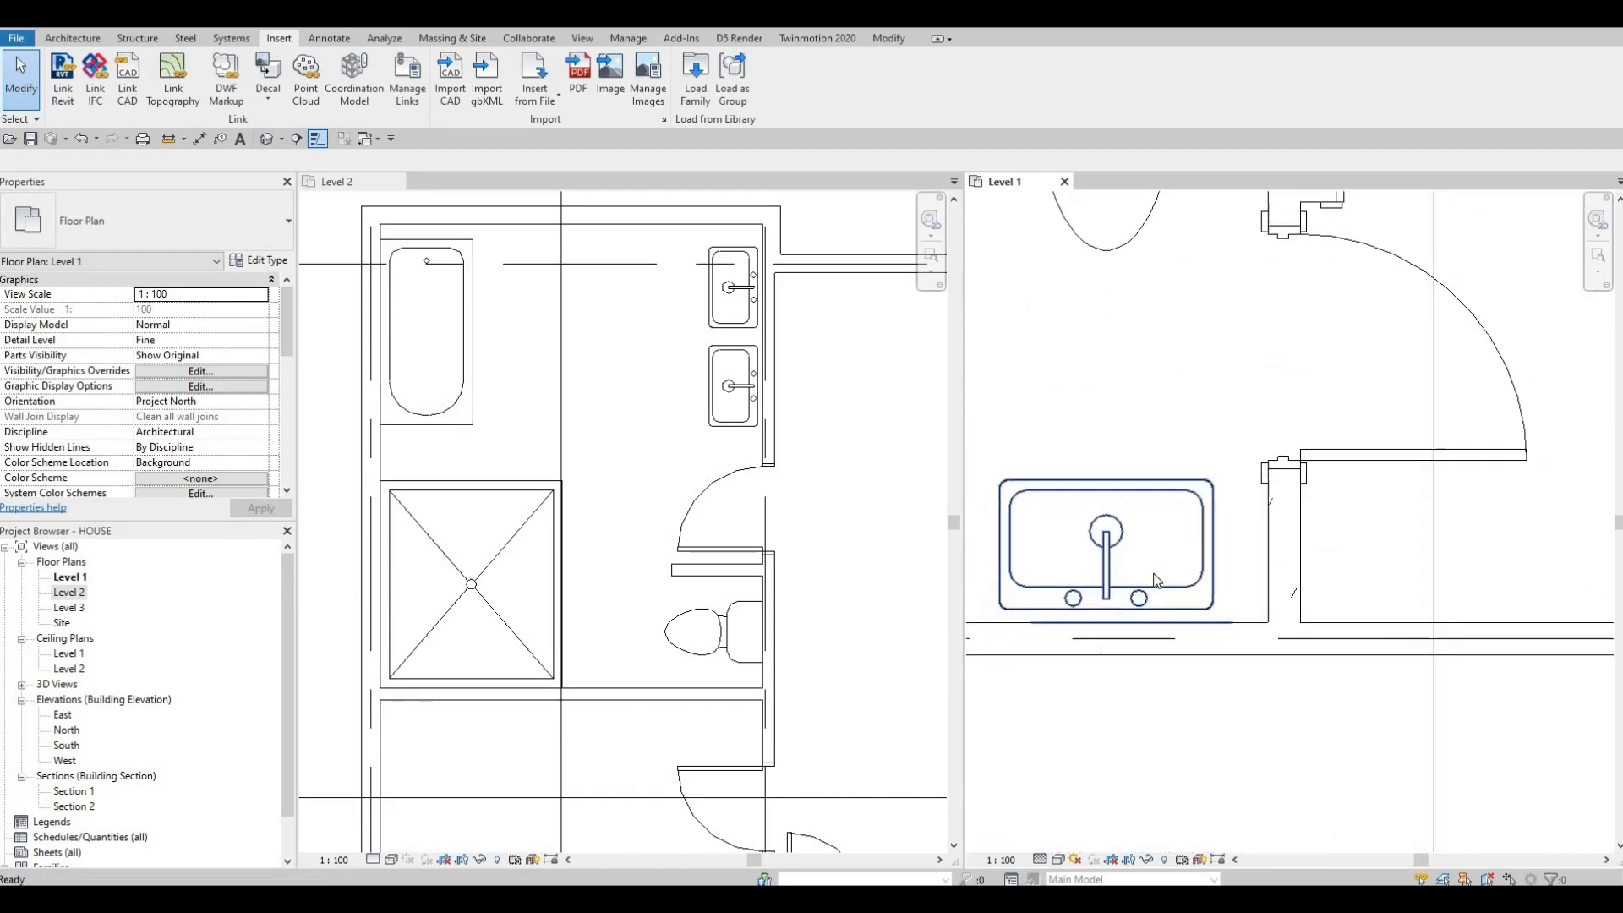
key("Escape")
left_click(1109, 612)
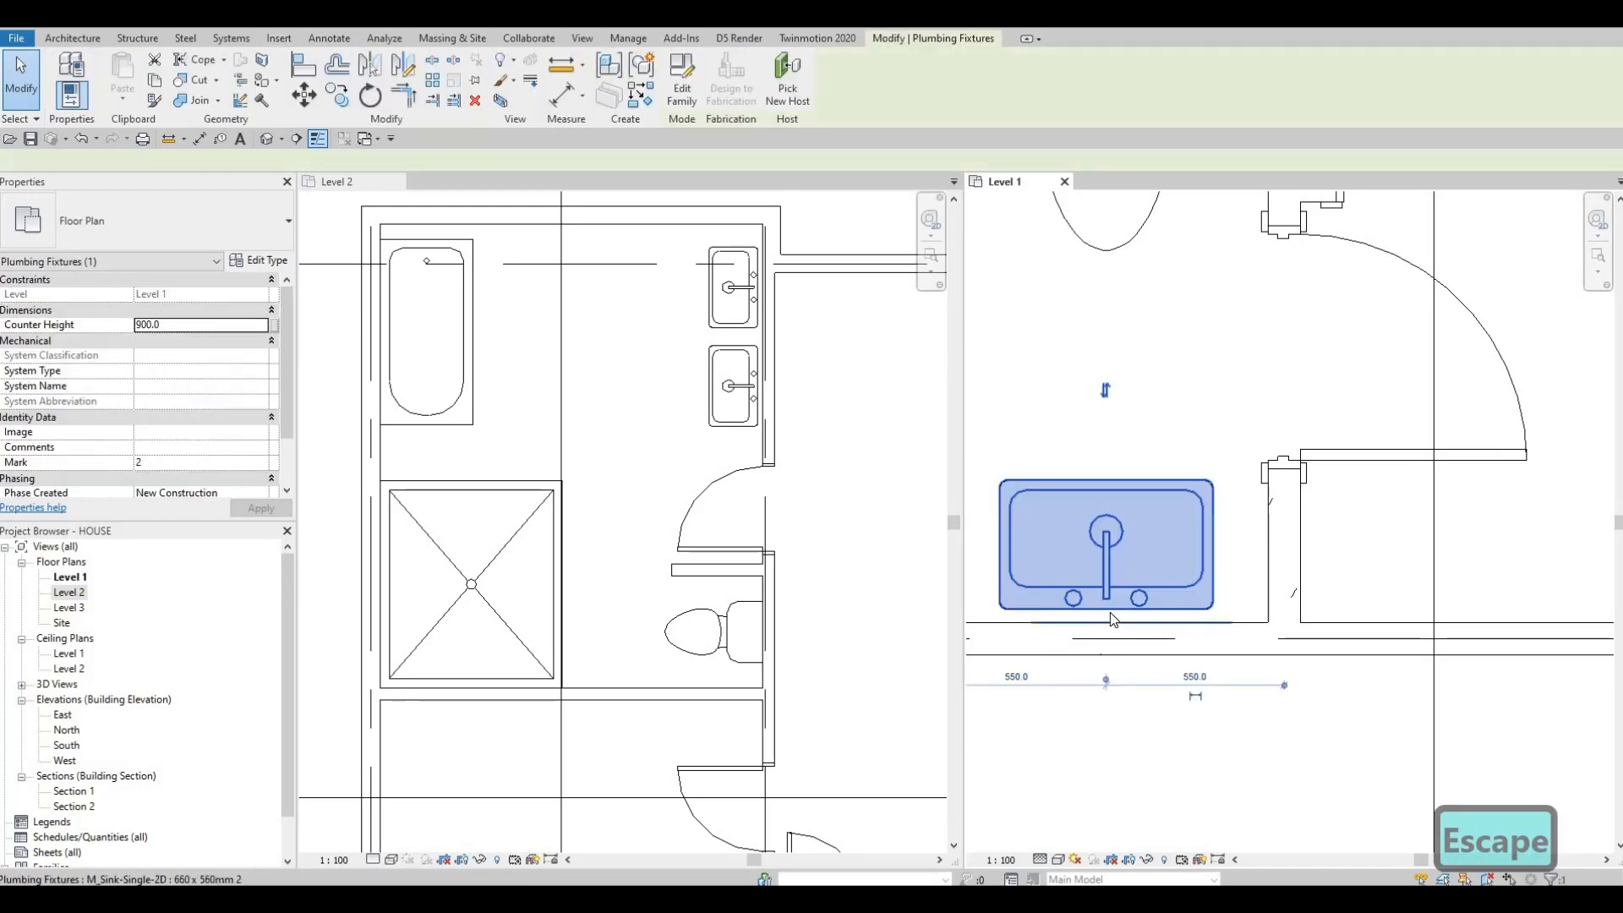
key("Escape")
left_click(1109, 612)
key("Down")
key("Down")
key("Down")
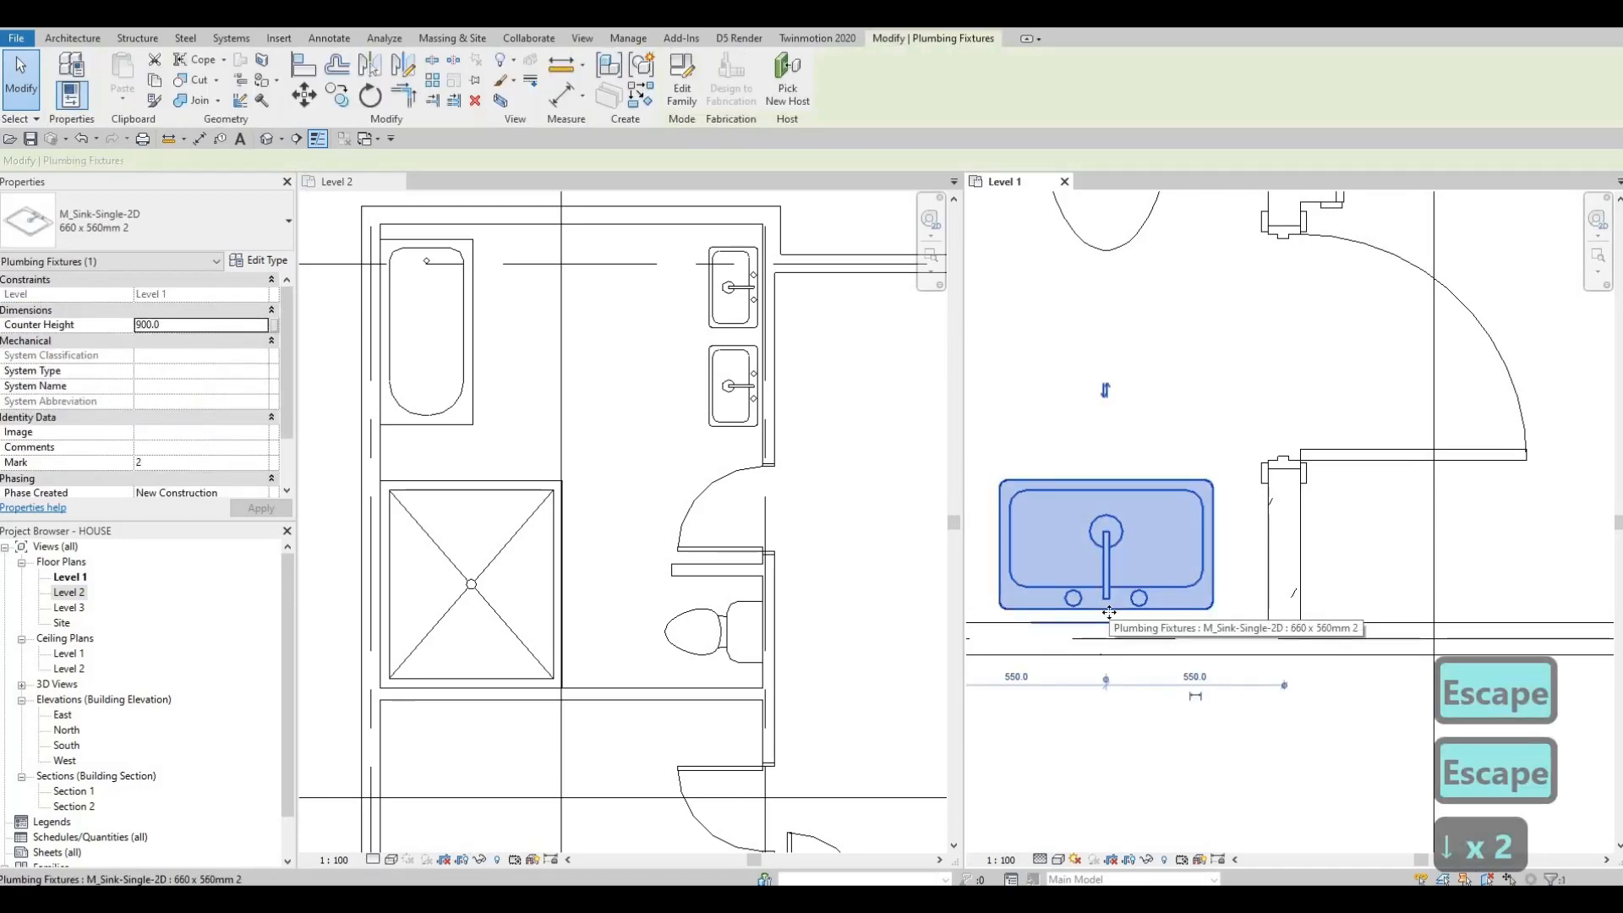
key("Escape")
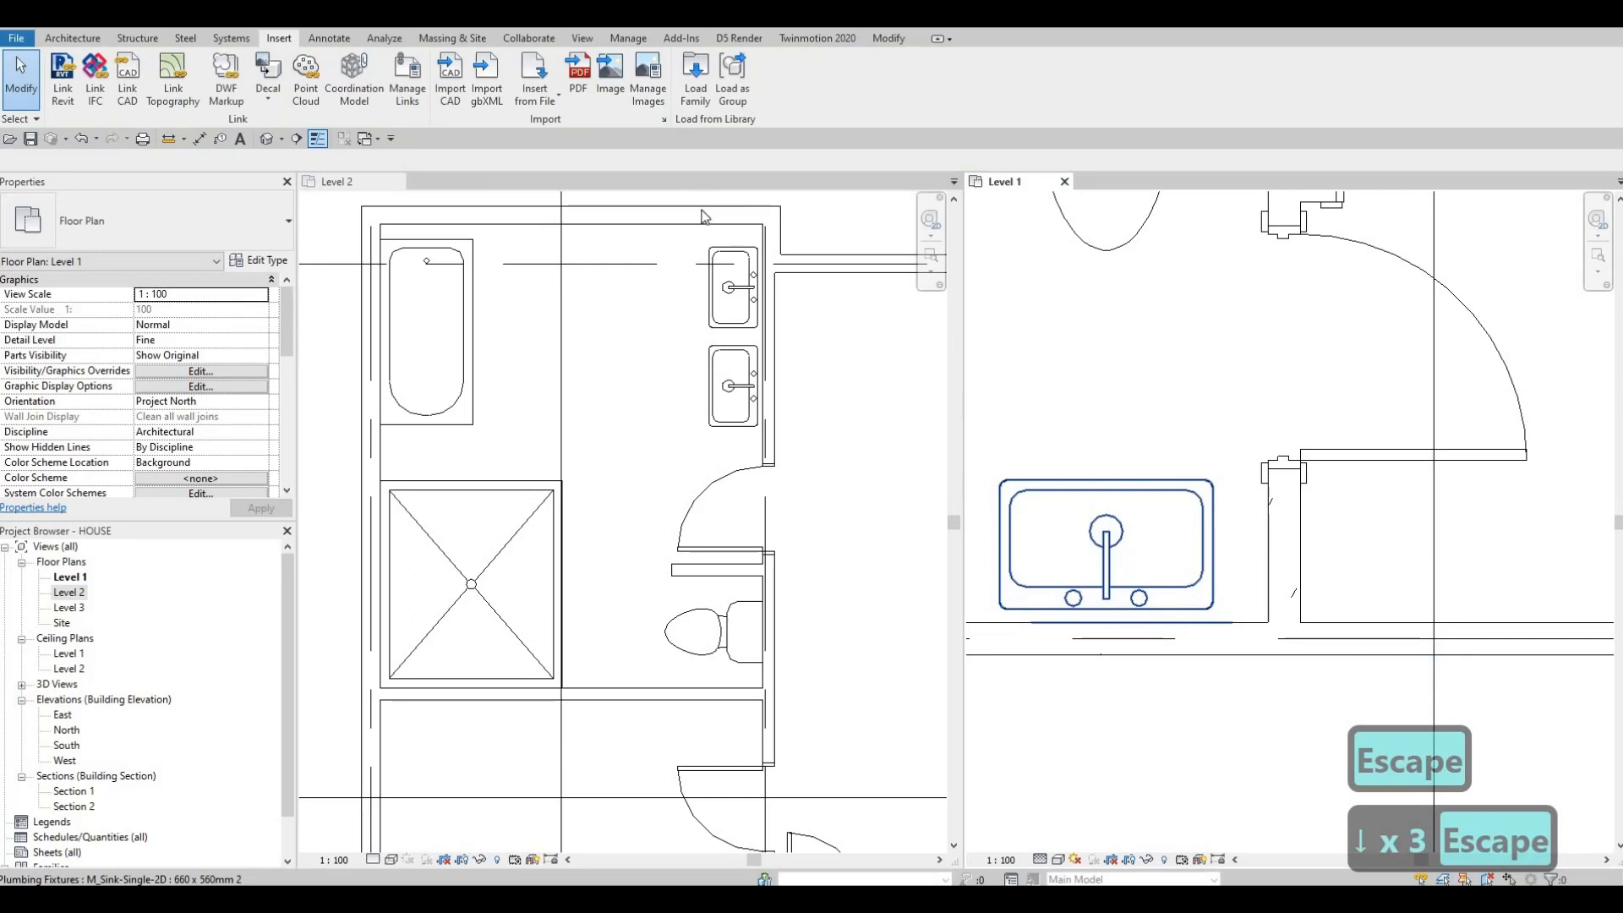
Step: Draw a detail line about 1000 mm long along the counter of the Level 1 powder room sink
middle_click_drag(1269, 252, 1193, 329)
key("Escape")
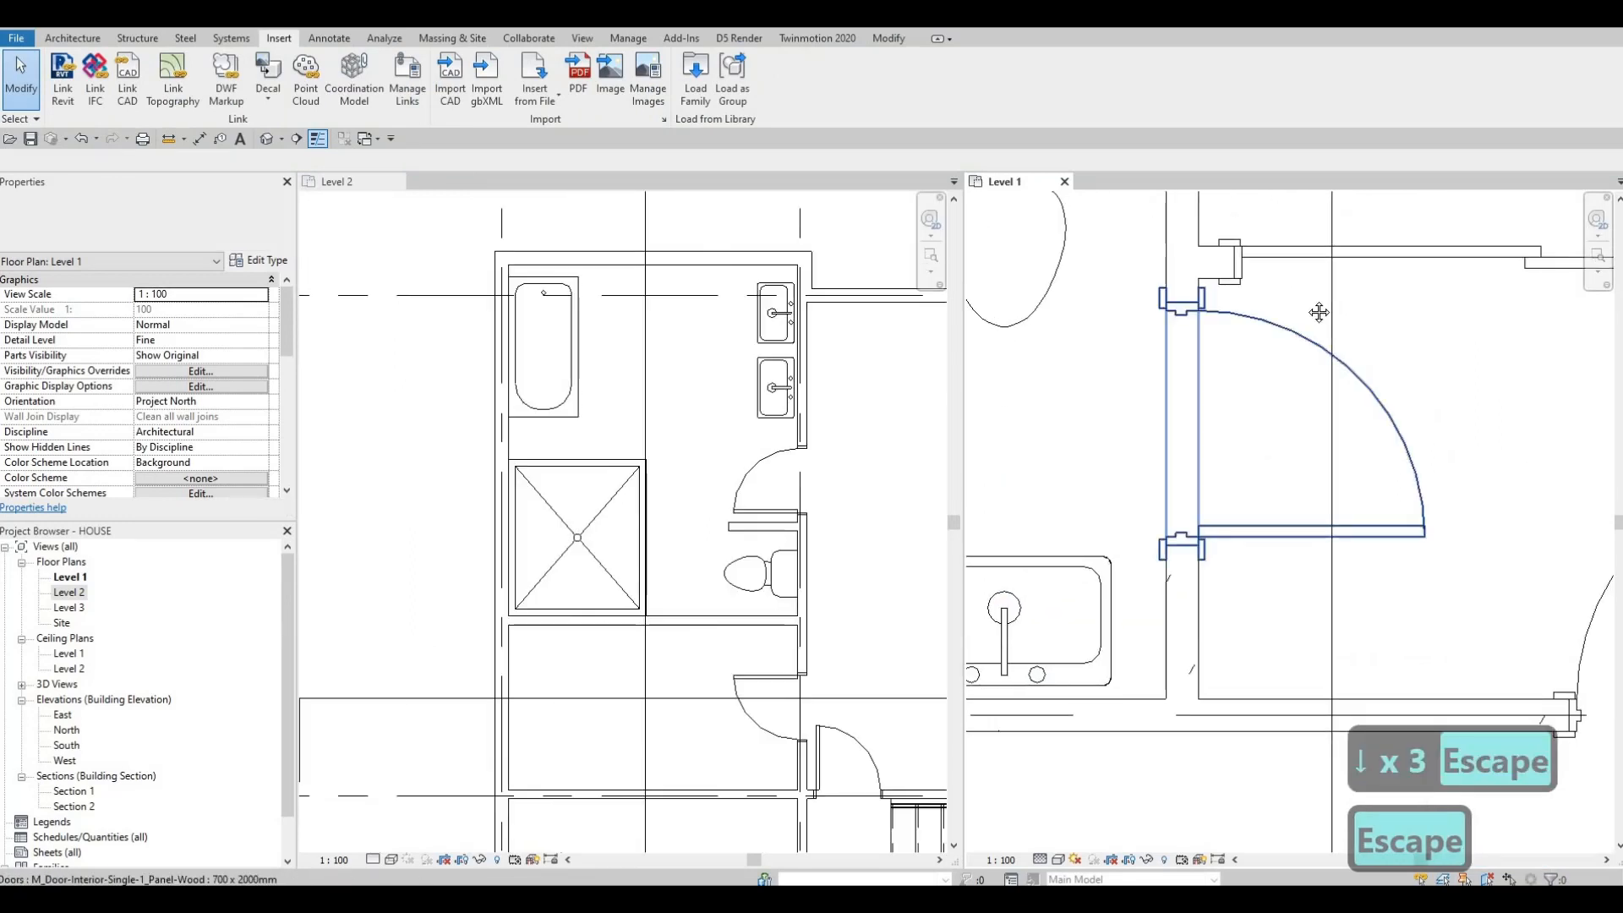
left_click(318, 41)
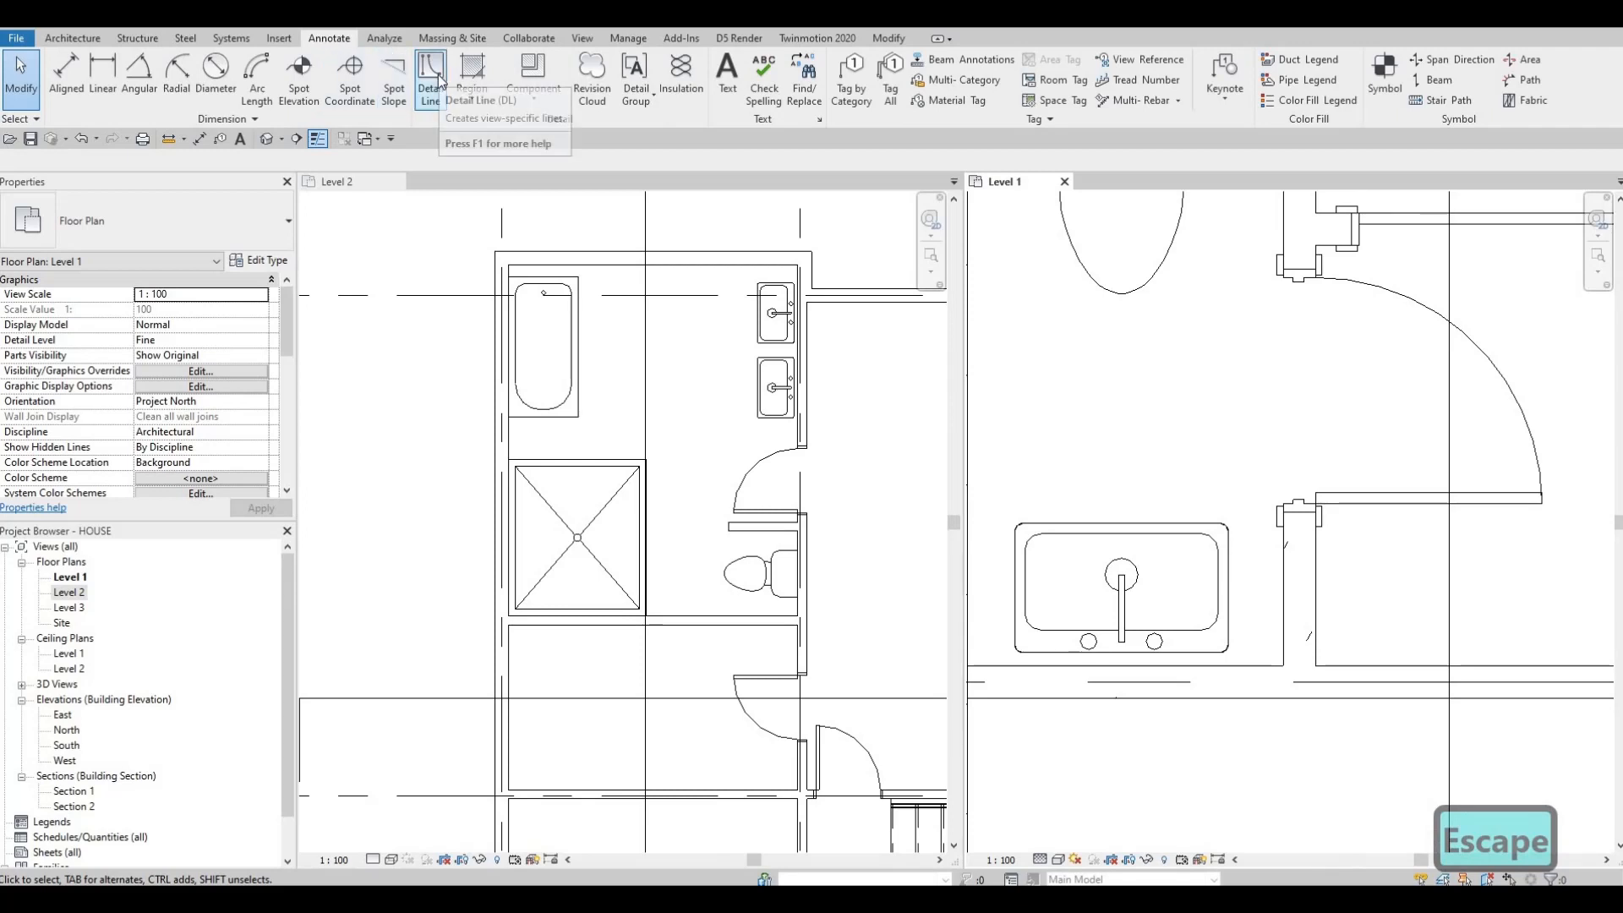
left_click(435, 81)
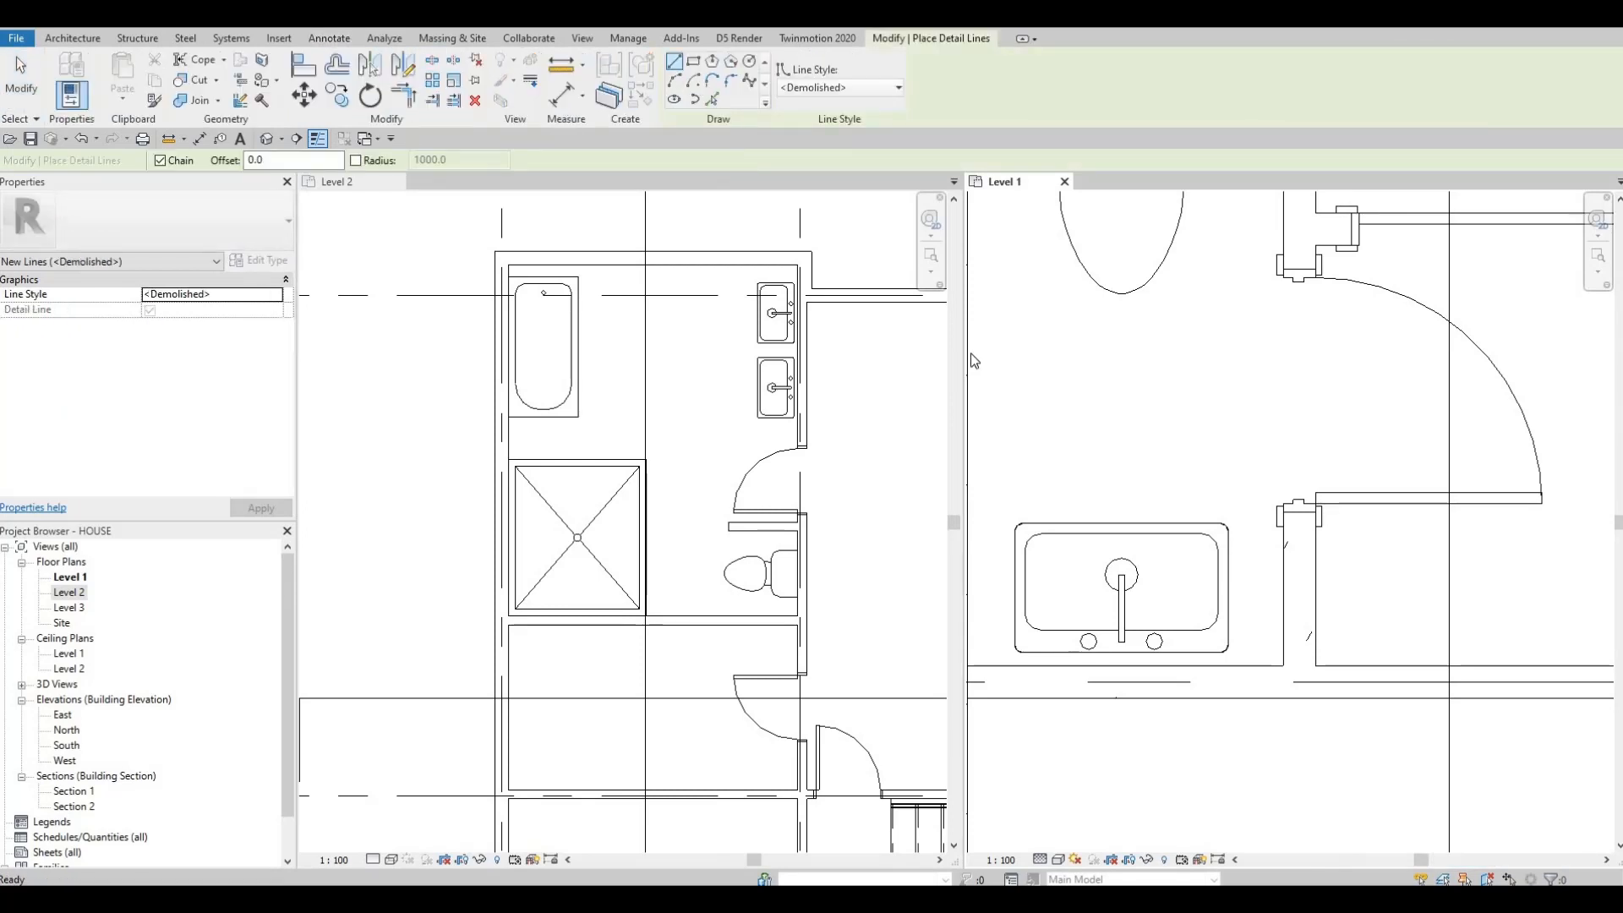
left_click(1283, 528)
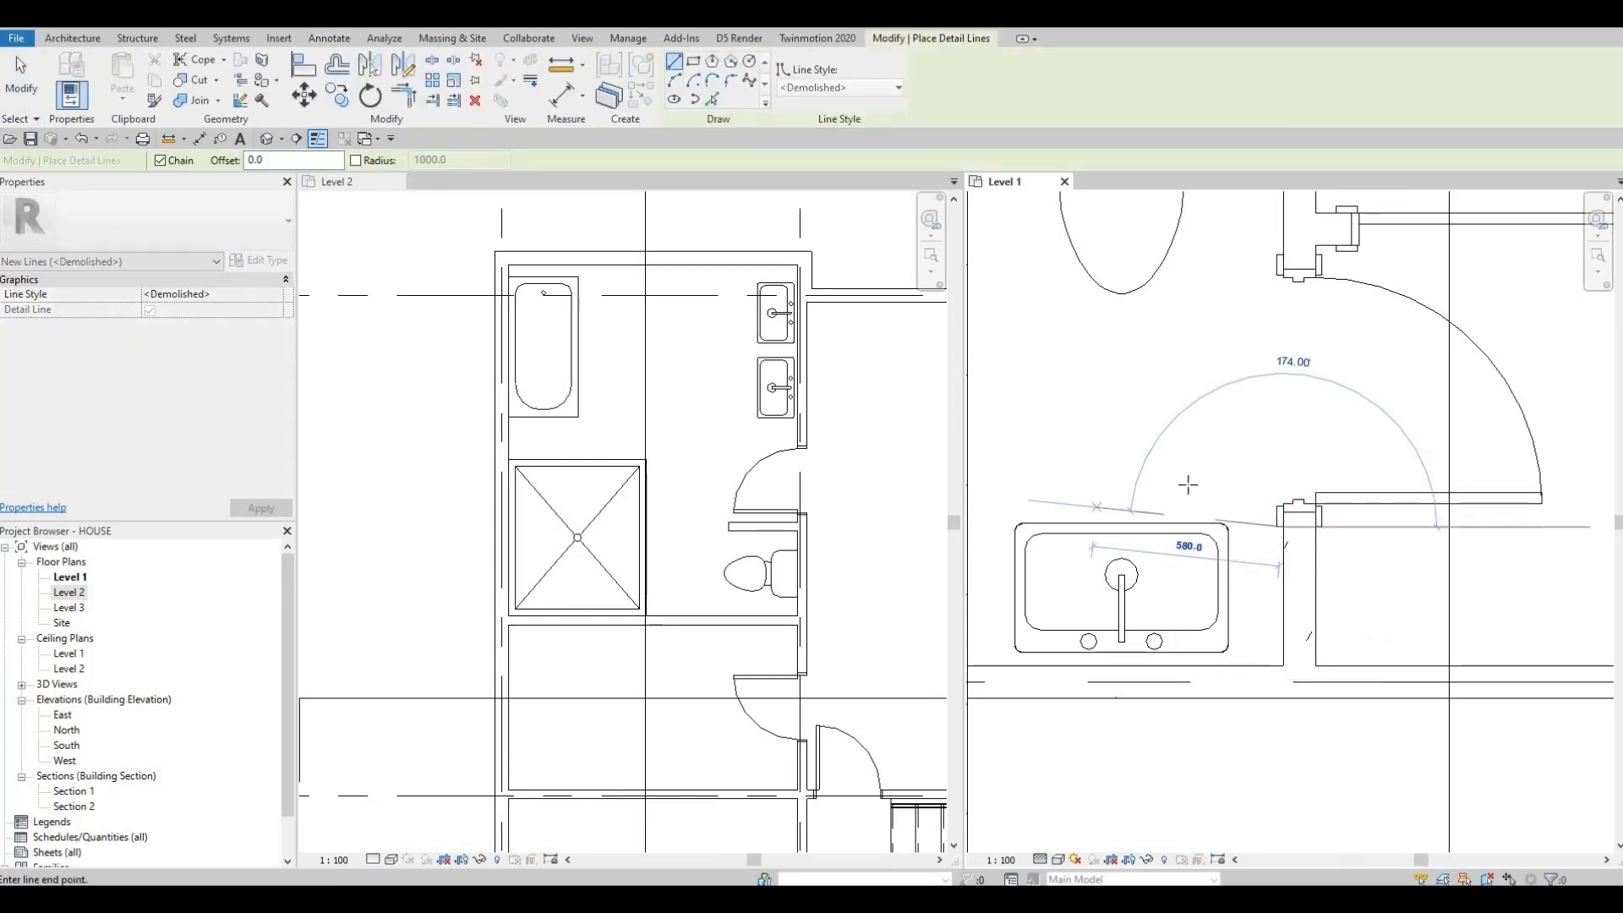
middle_click_drag(1022, 519, 1175, 489)
left_click(1113, 498)
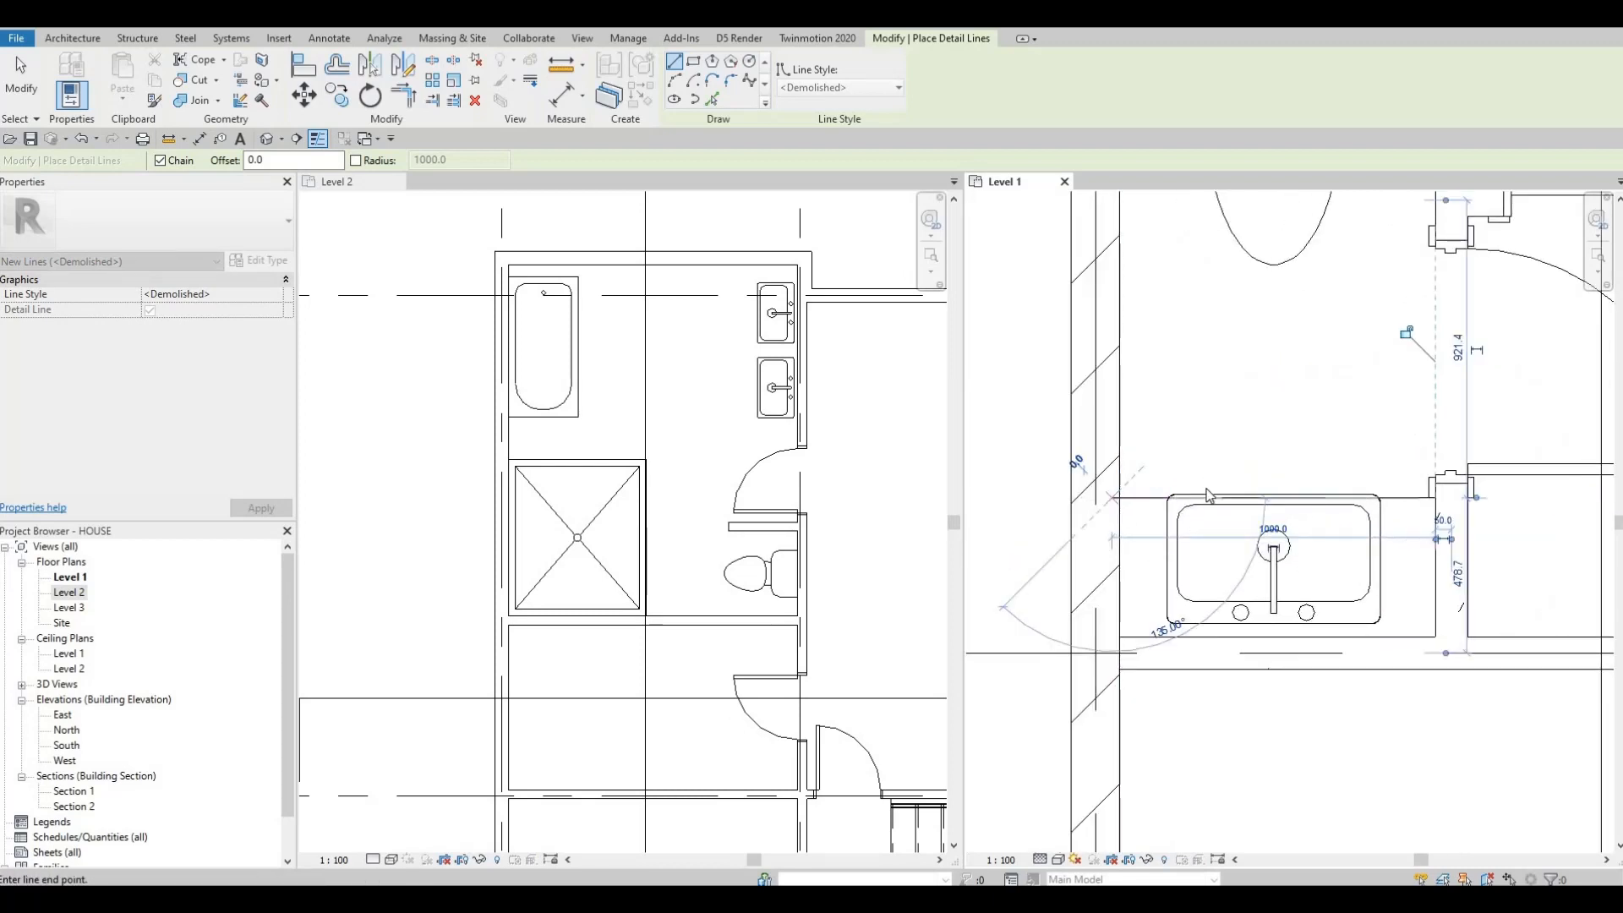
key("Escape")
key("Escape")
key("Escape")
Step: Select the Level 1 powder room door and nudge it up three increments
left_click(1241, 558)
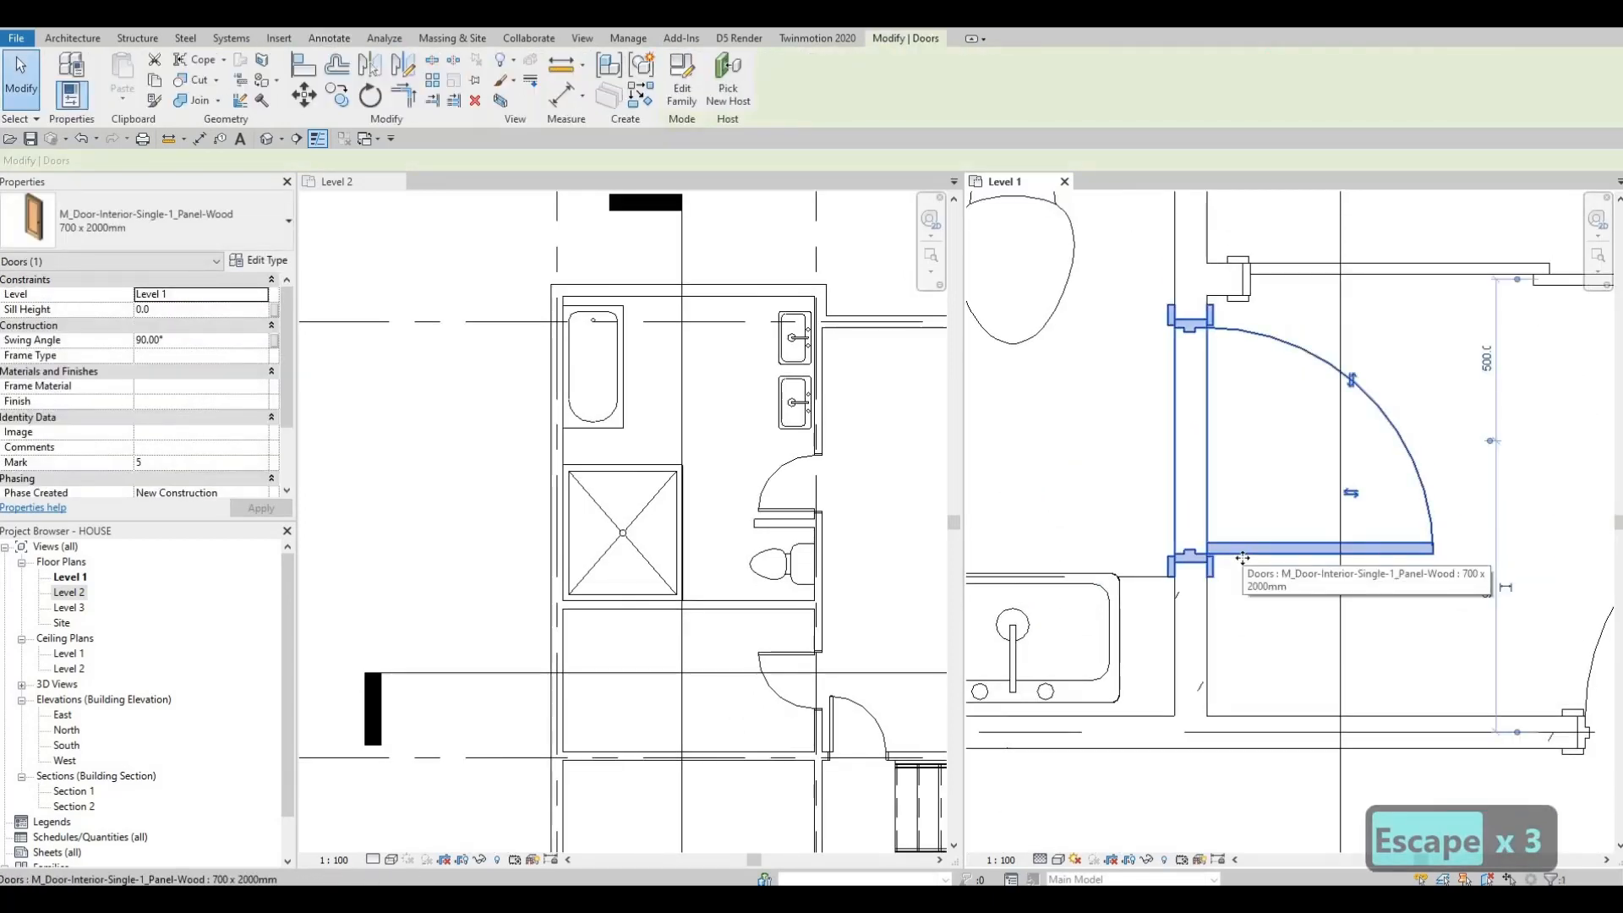
key("Up")
key("Up")
key("Up")
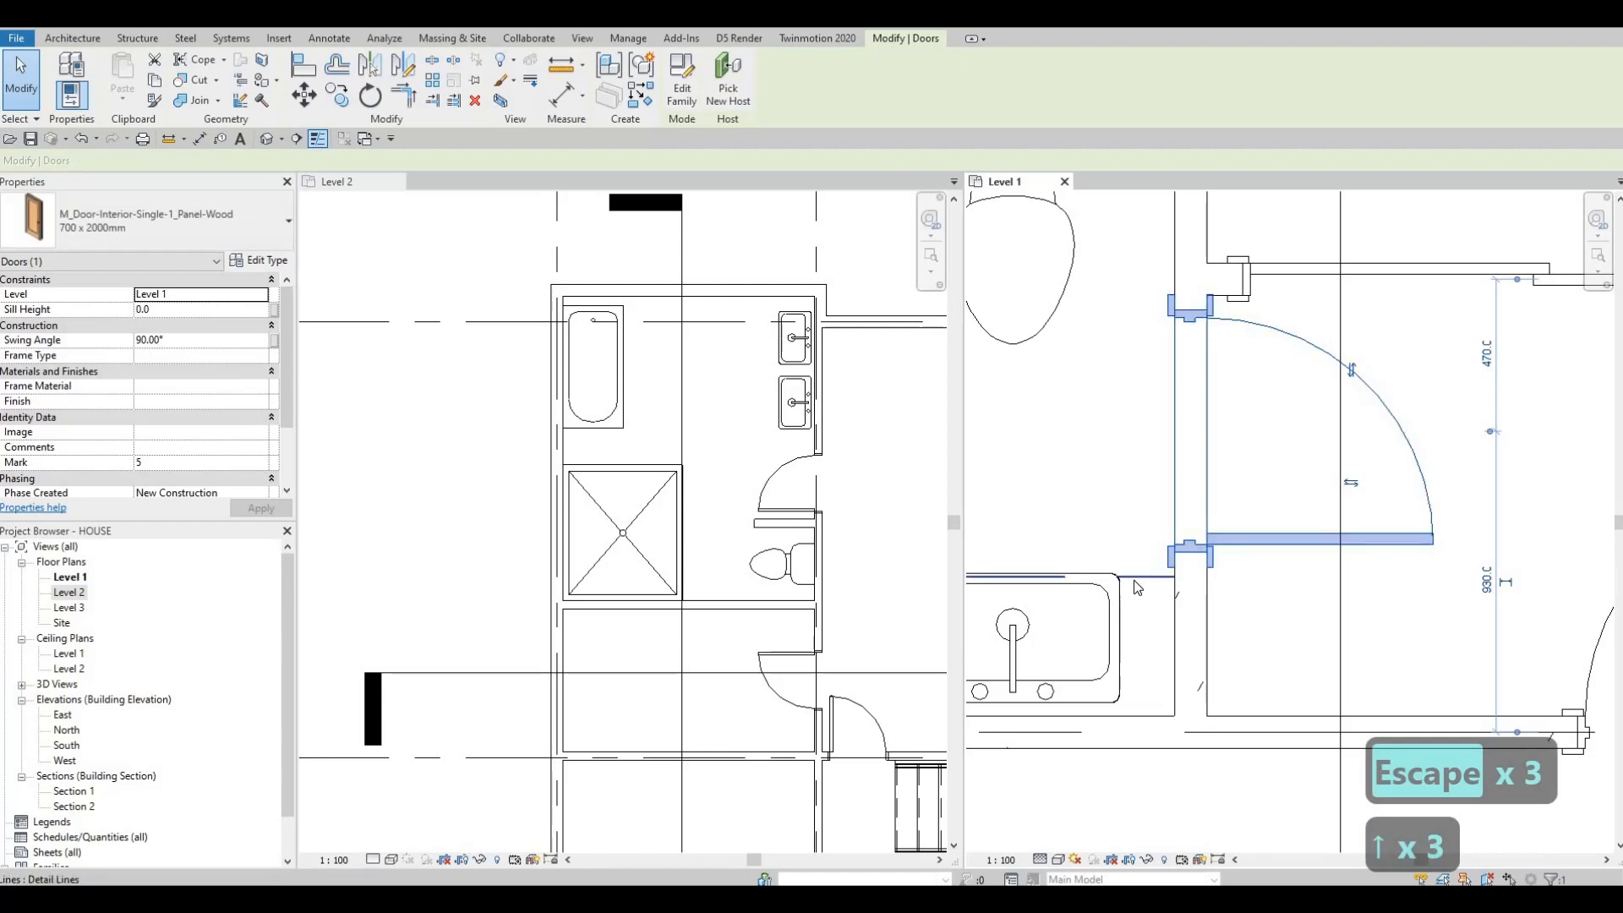
Step: Nudge the new counter detail line up three increments and set its line style to Thin Lines
left_click(1136, 579)
key("Up")
key("Up")
key("Up")
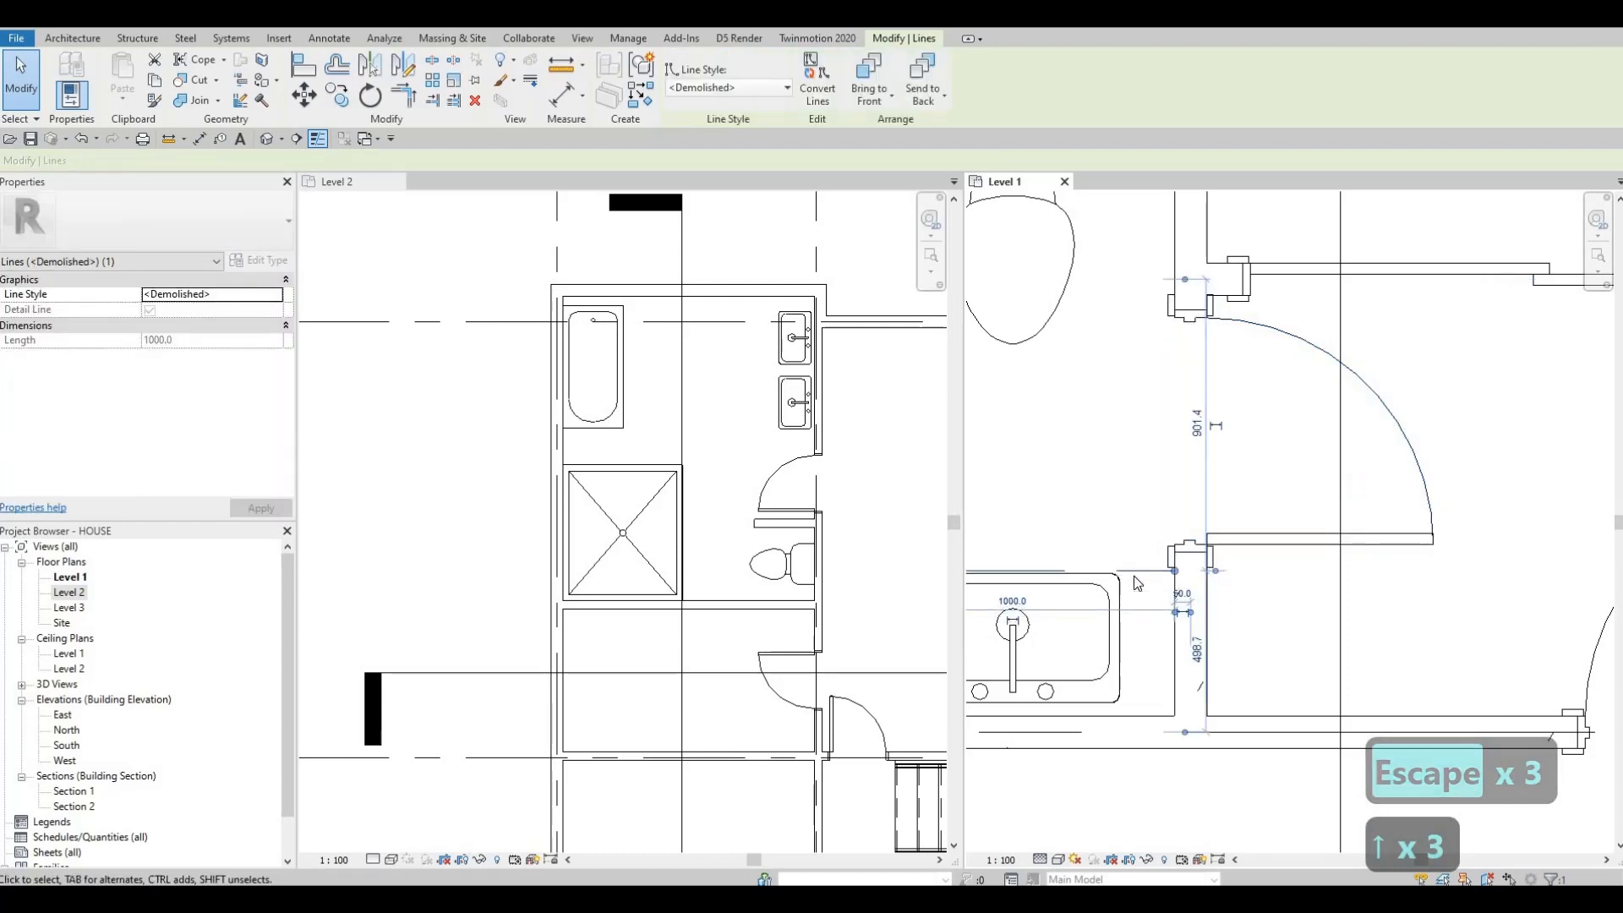
middle_click_drag(1119, 400, 1255, 383)
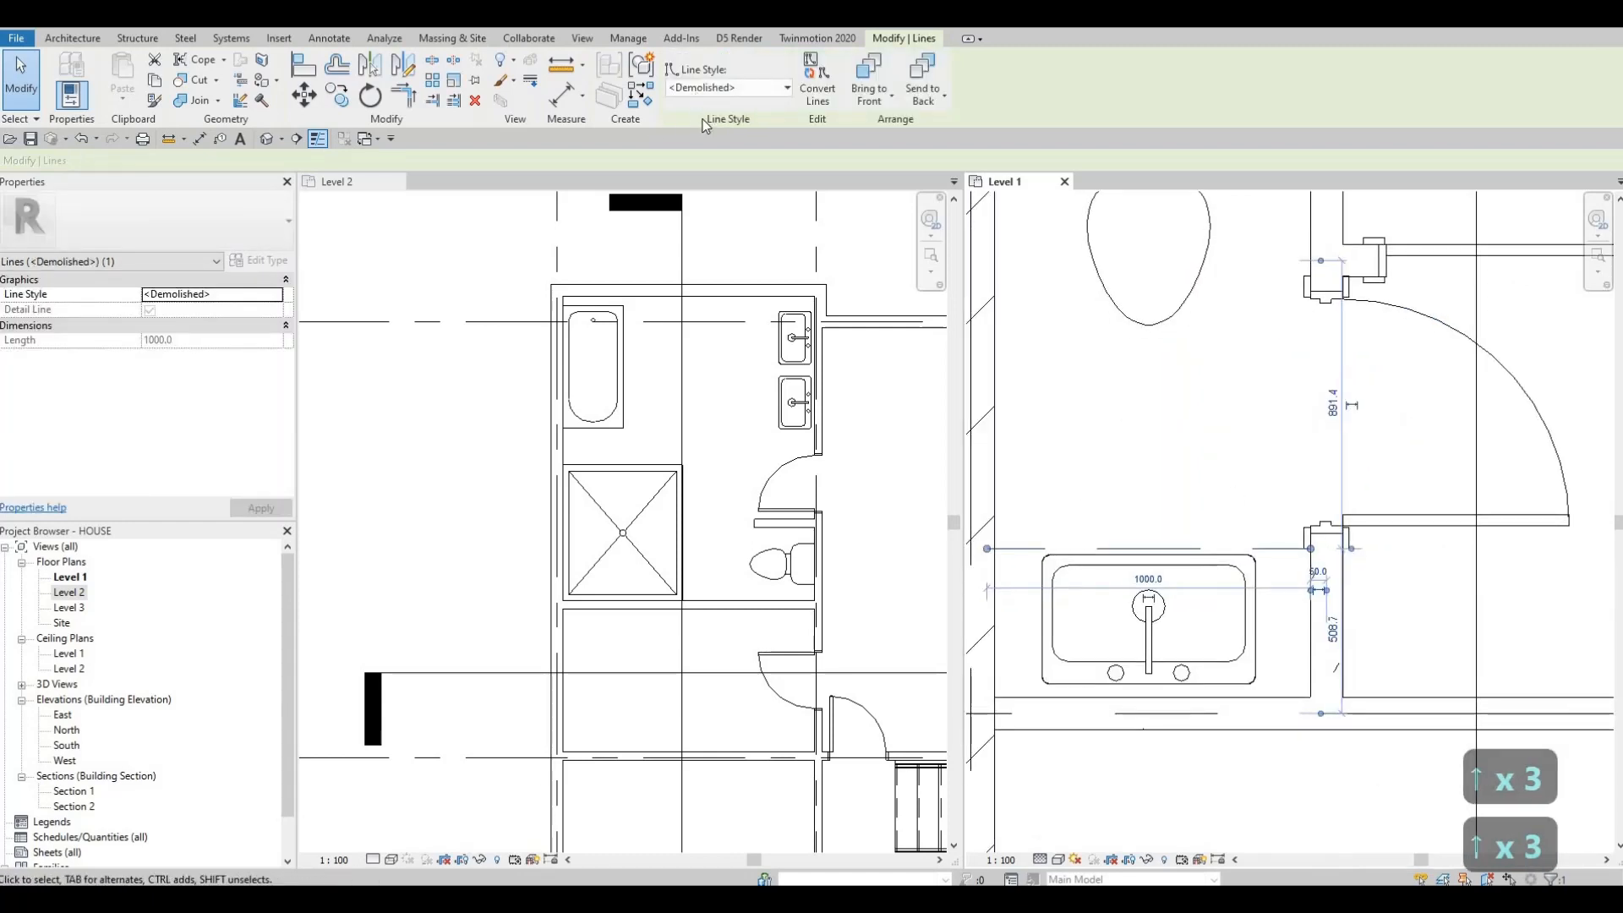
left_click(728, 87)
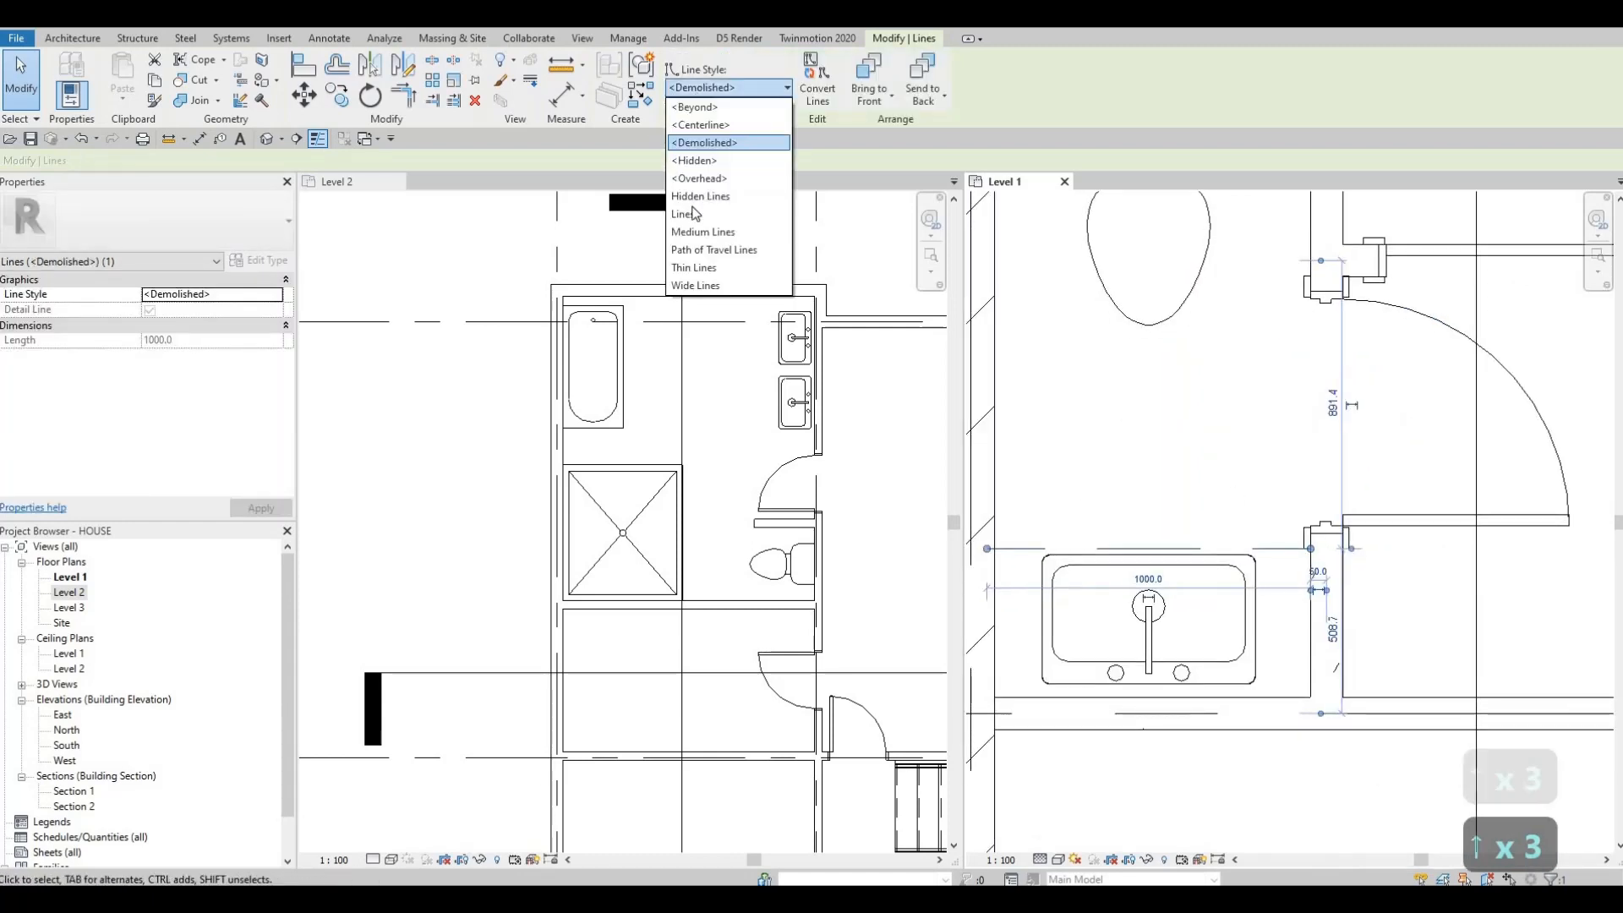
left_click(702, 268)
key("Escape")
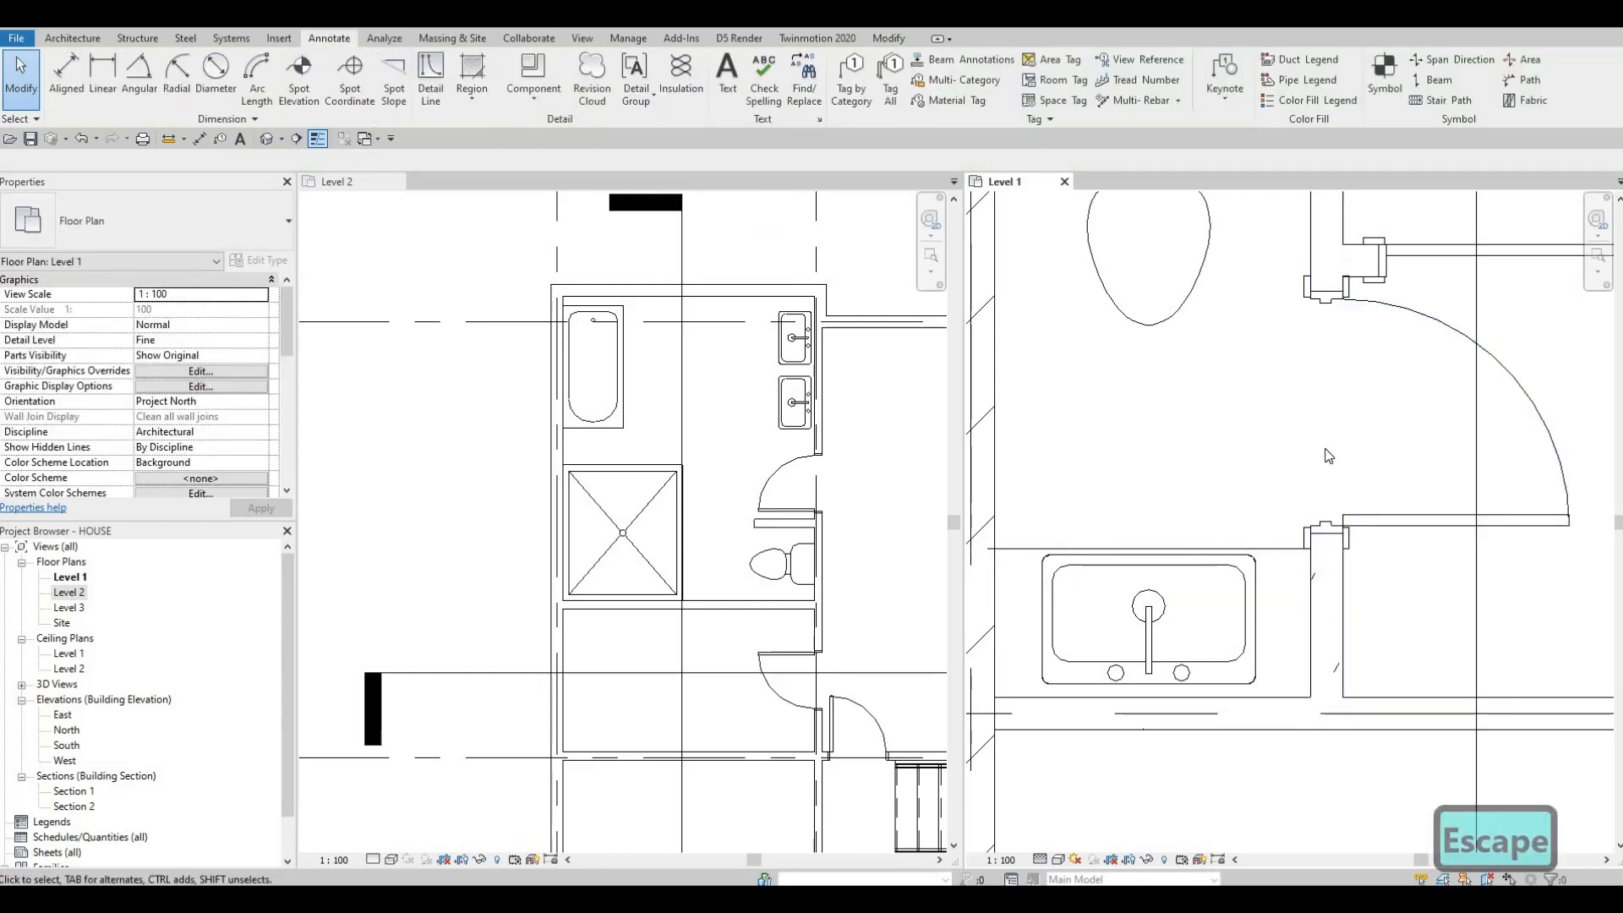
Step: Nudge the Level 1 powder room sink down two increments
key("Escape")
scroll(1329, 455, "down", 2)
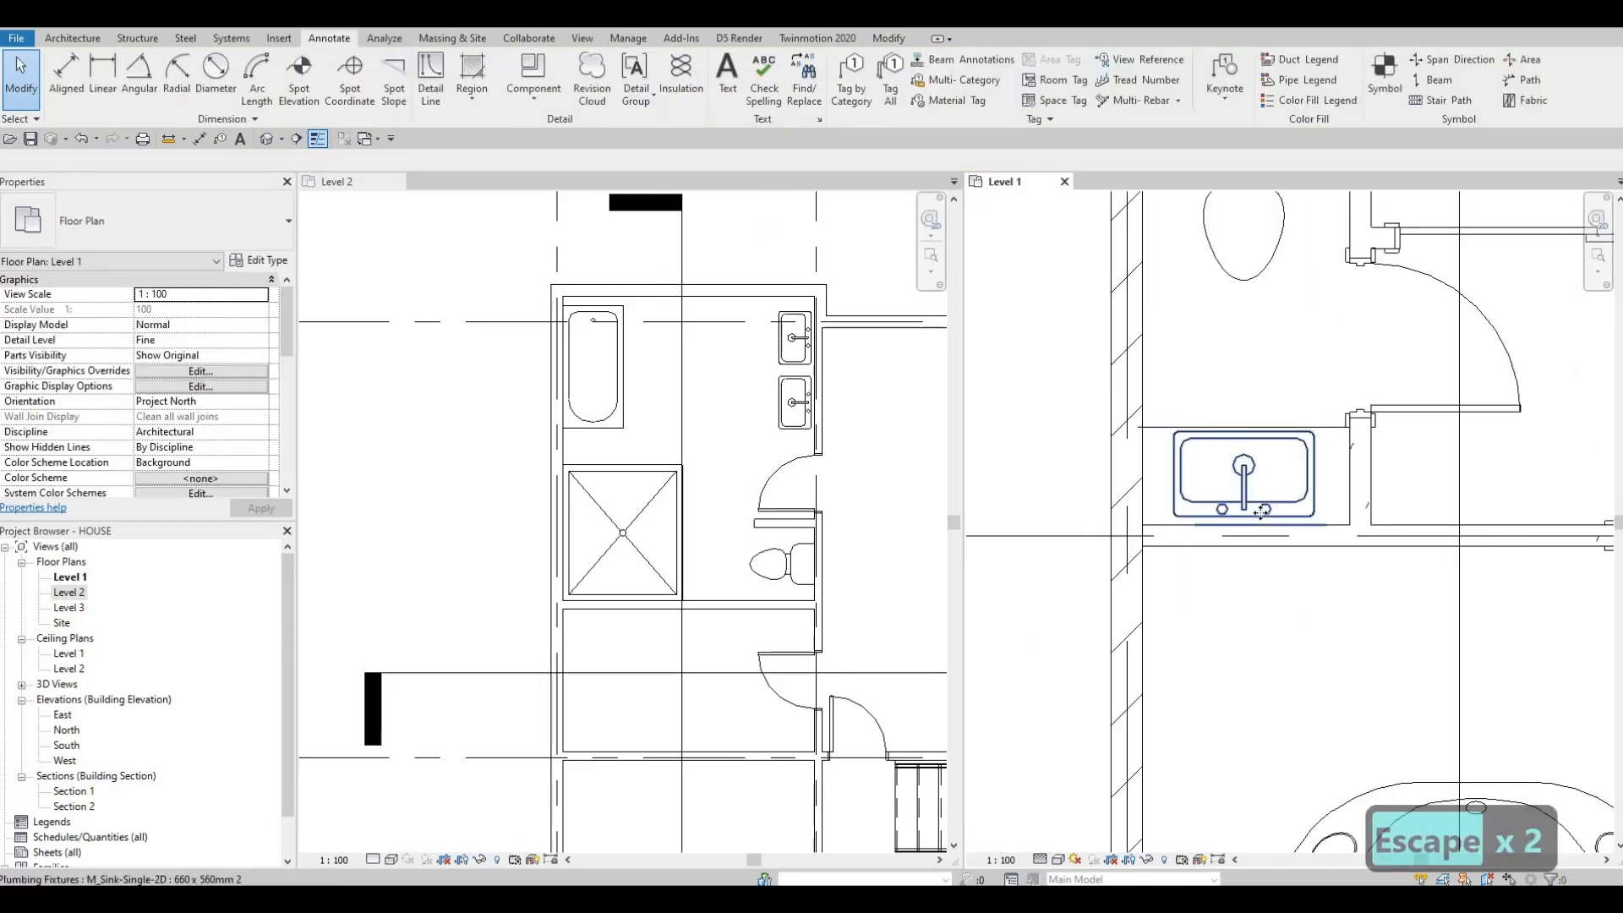
left_click(1263, 512)
key("Down")
key("Down")
key("Escape")
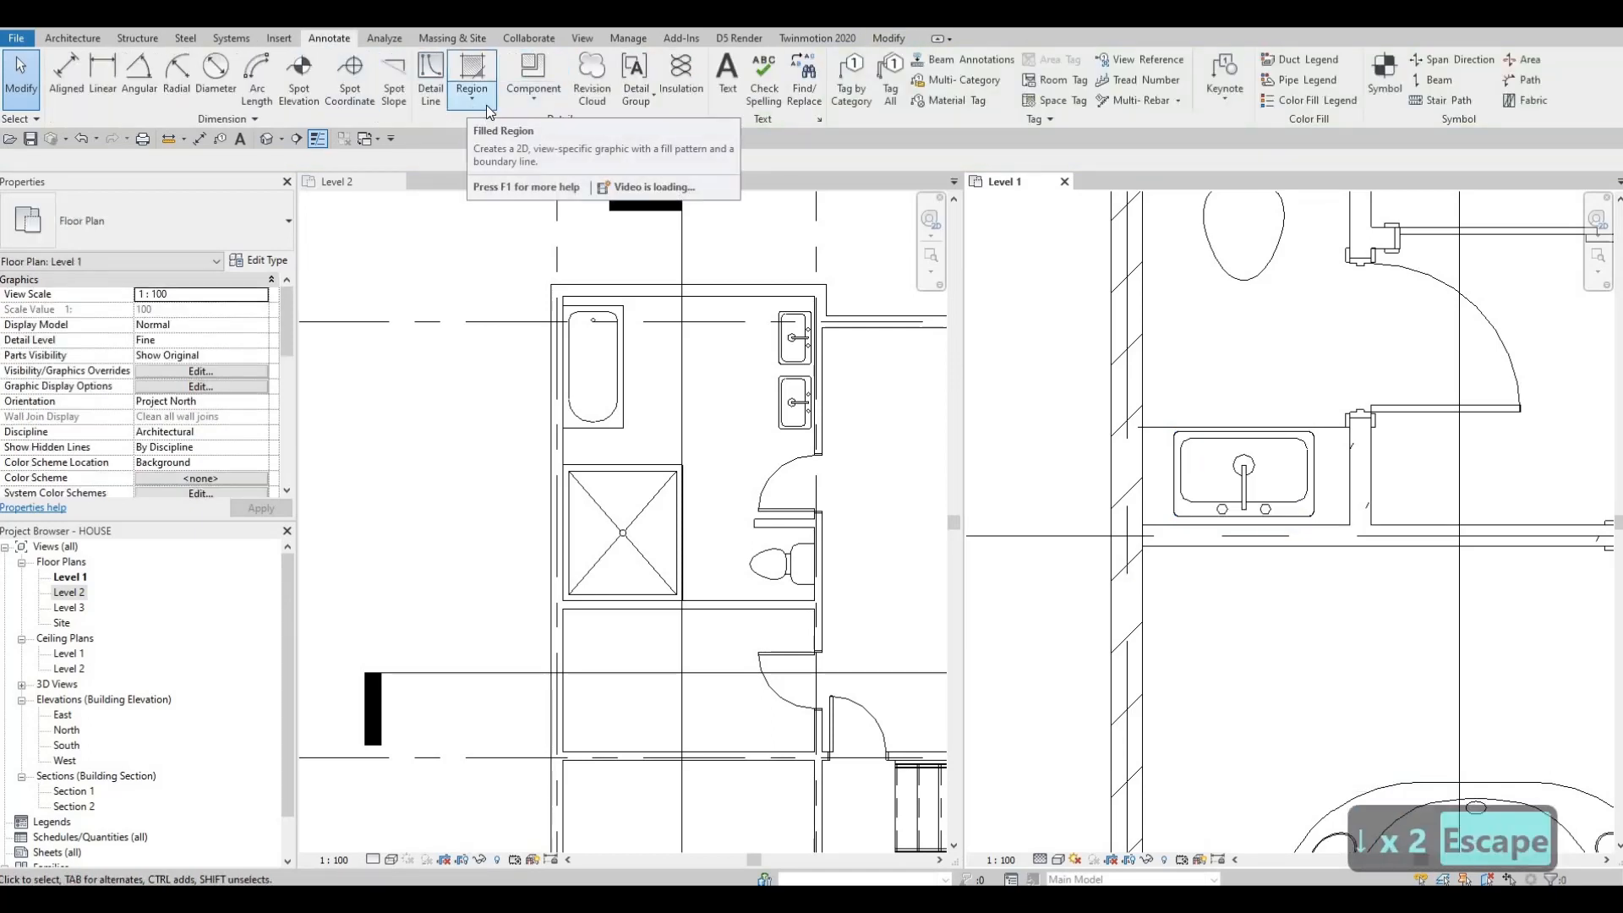
Step: Draw a vertical Thin Lines detail line about 1720 mm long in front of the Level 2 vanity sinks
left_click(433, 80)
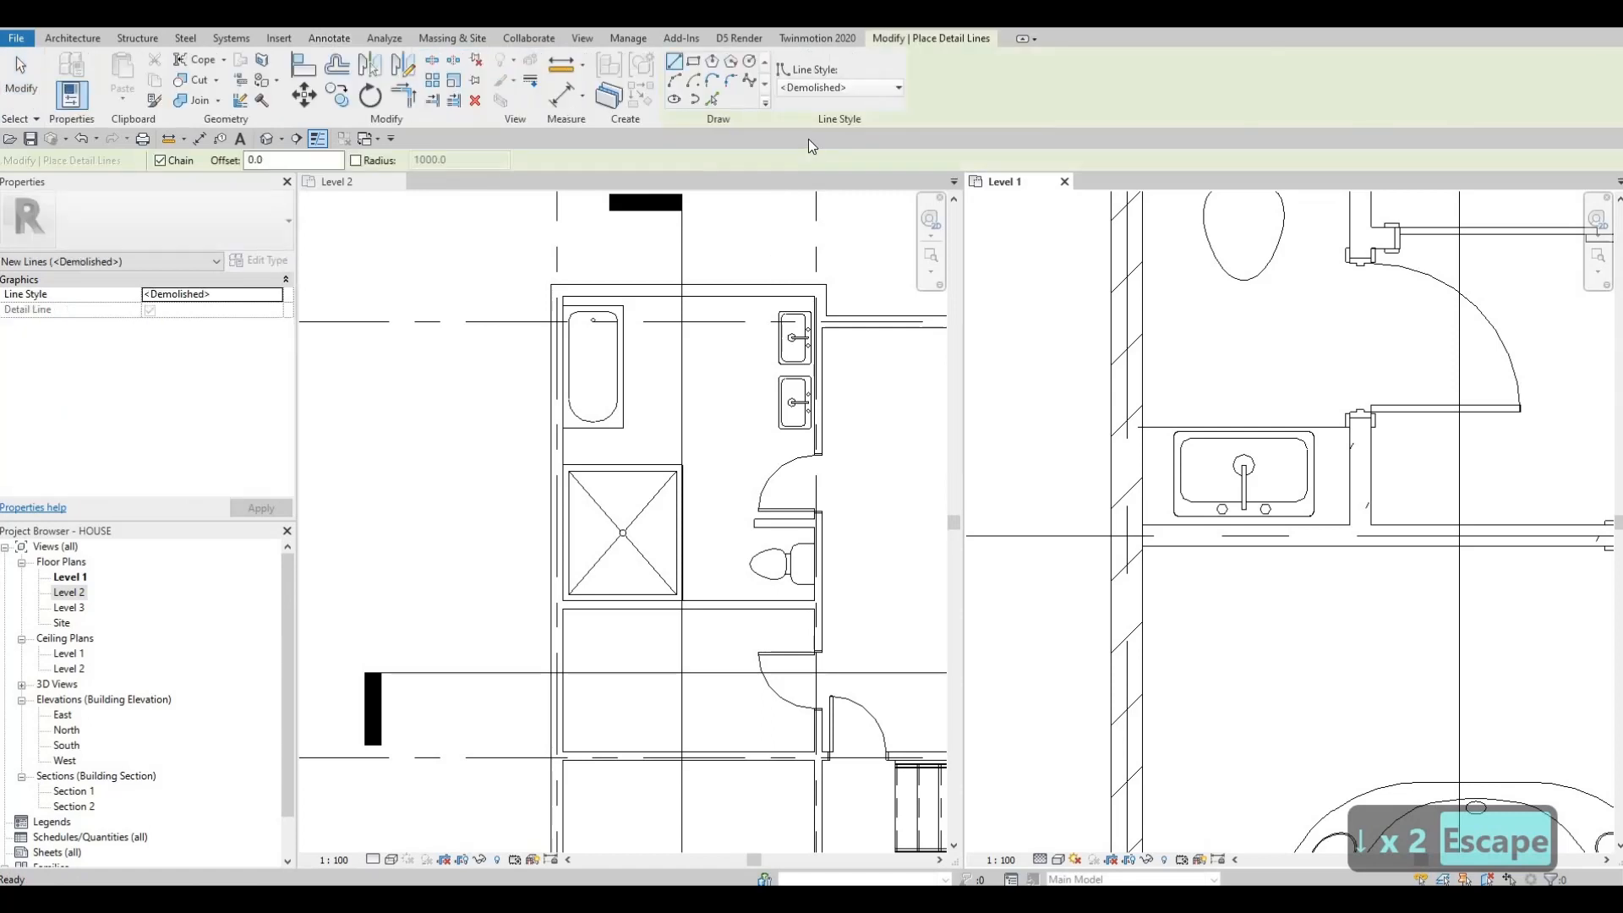
scroll(752, 117, "up", 1)
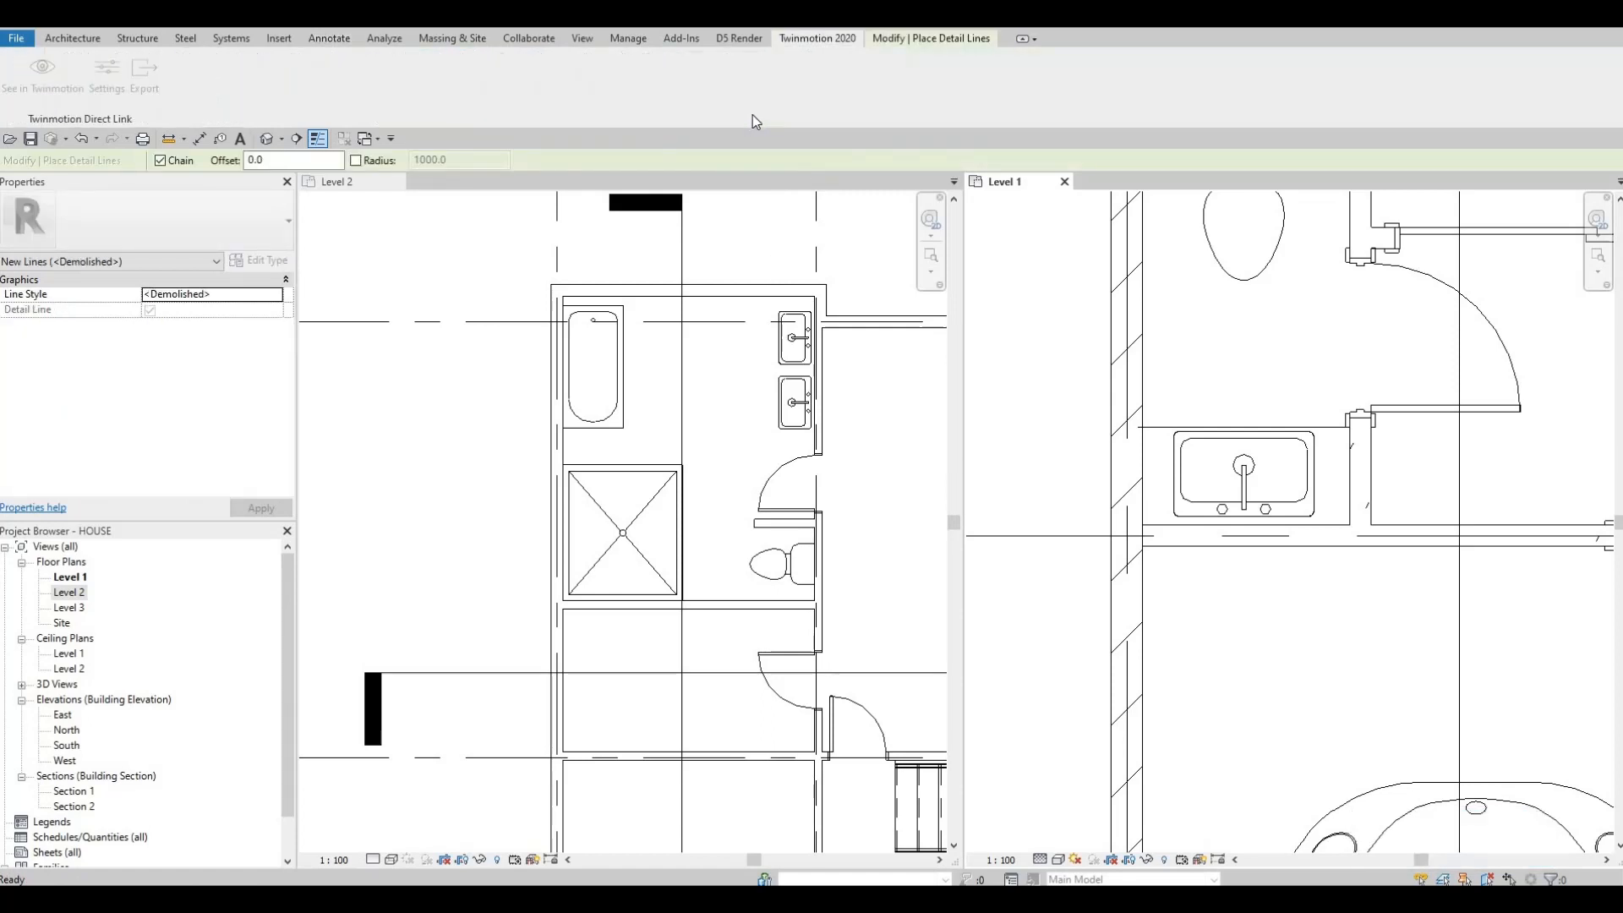
left_click(889, 41)
left_click(898, 87)
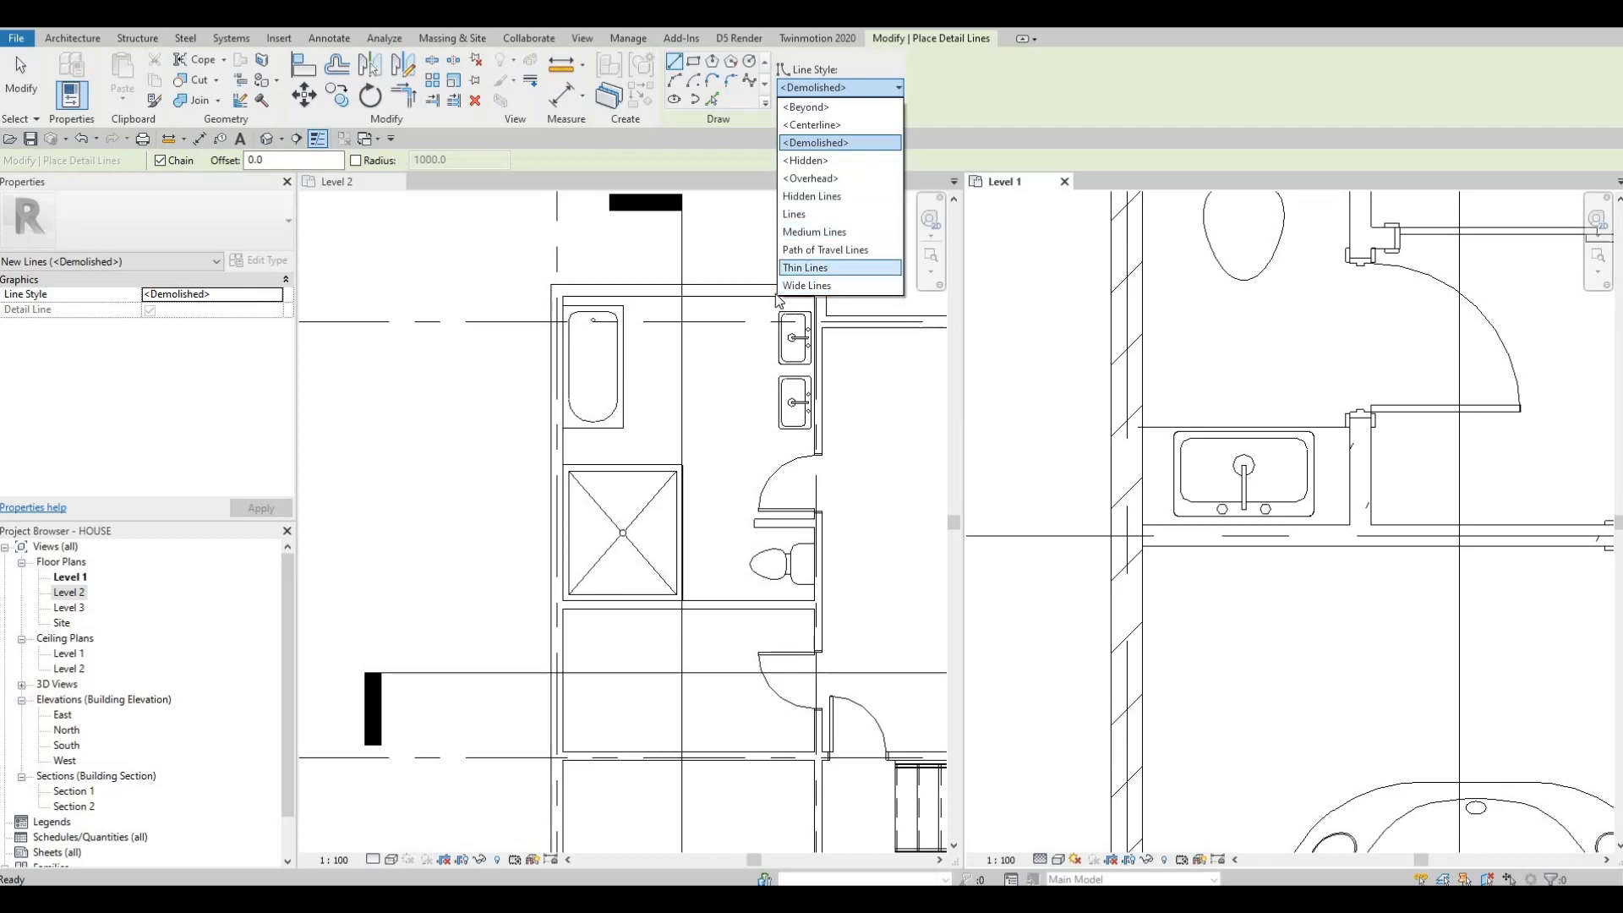
left_click(803, 267)
scroll(761, 293, "up", 3)
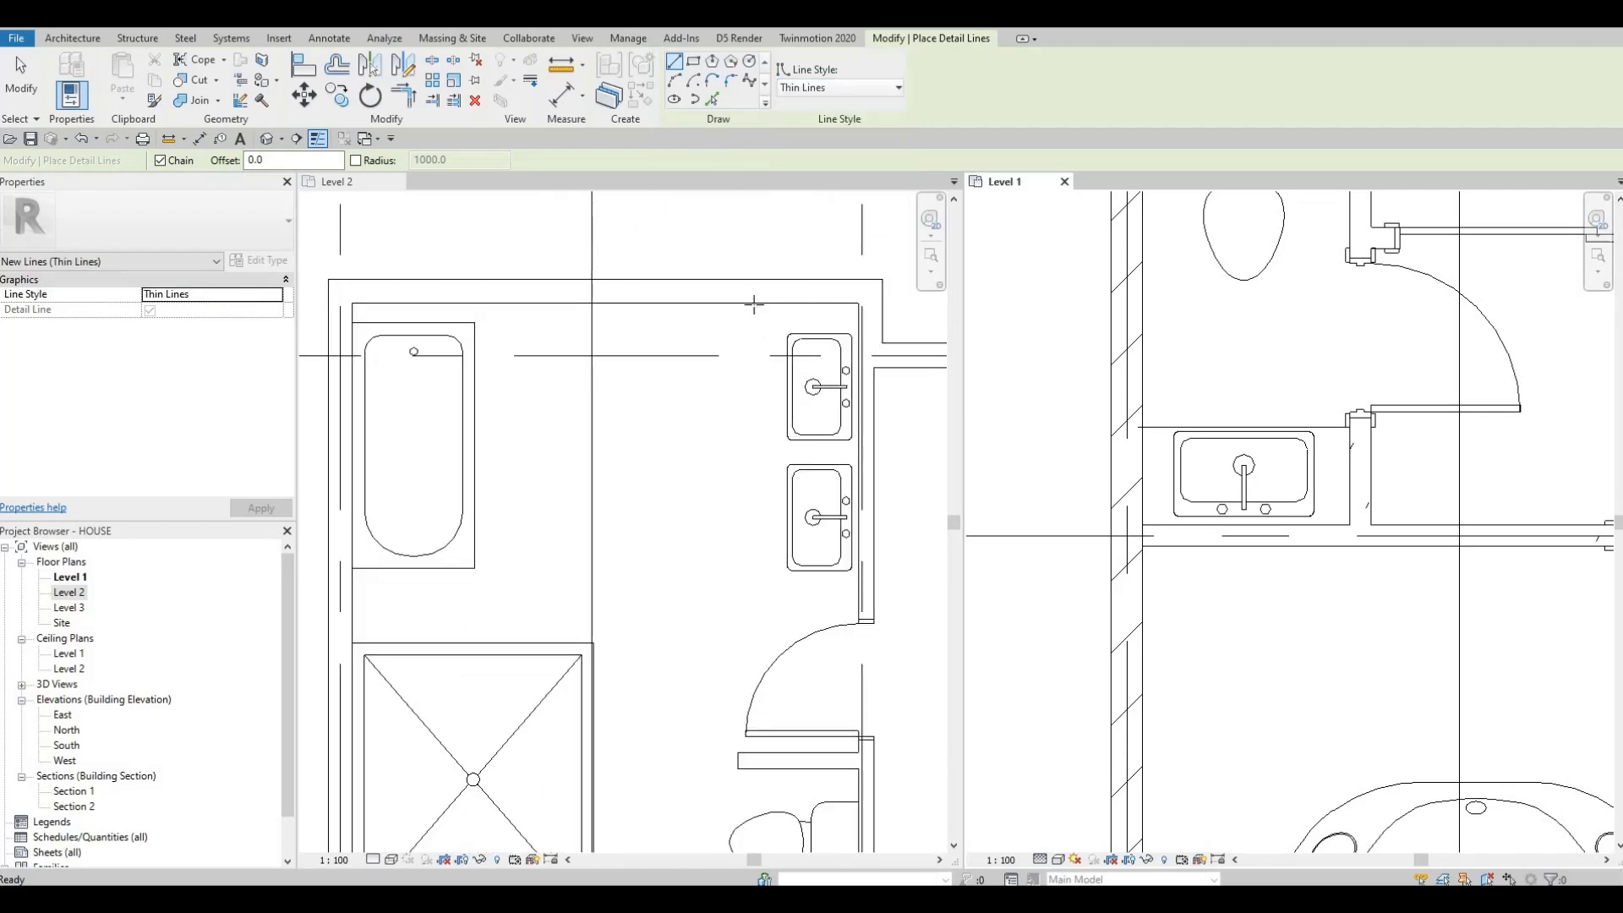
left_click(753, 303)
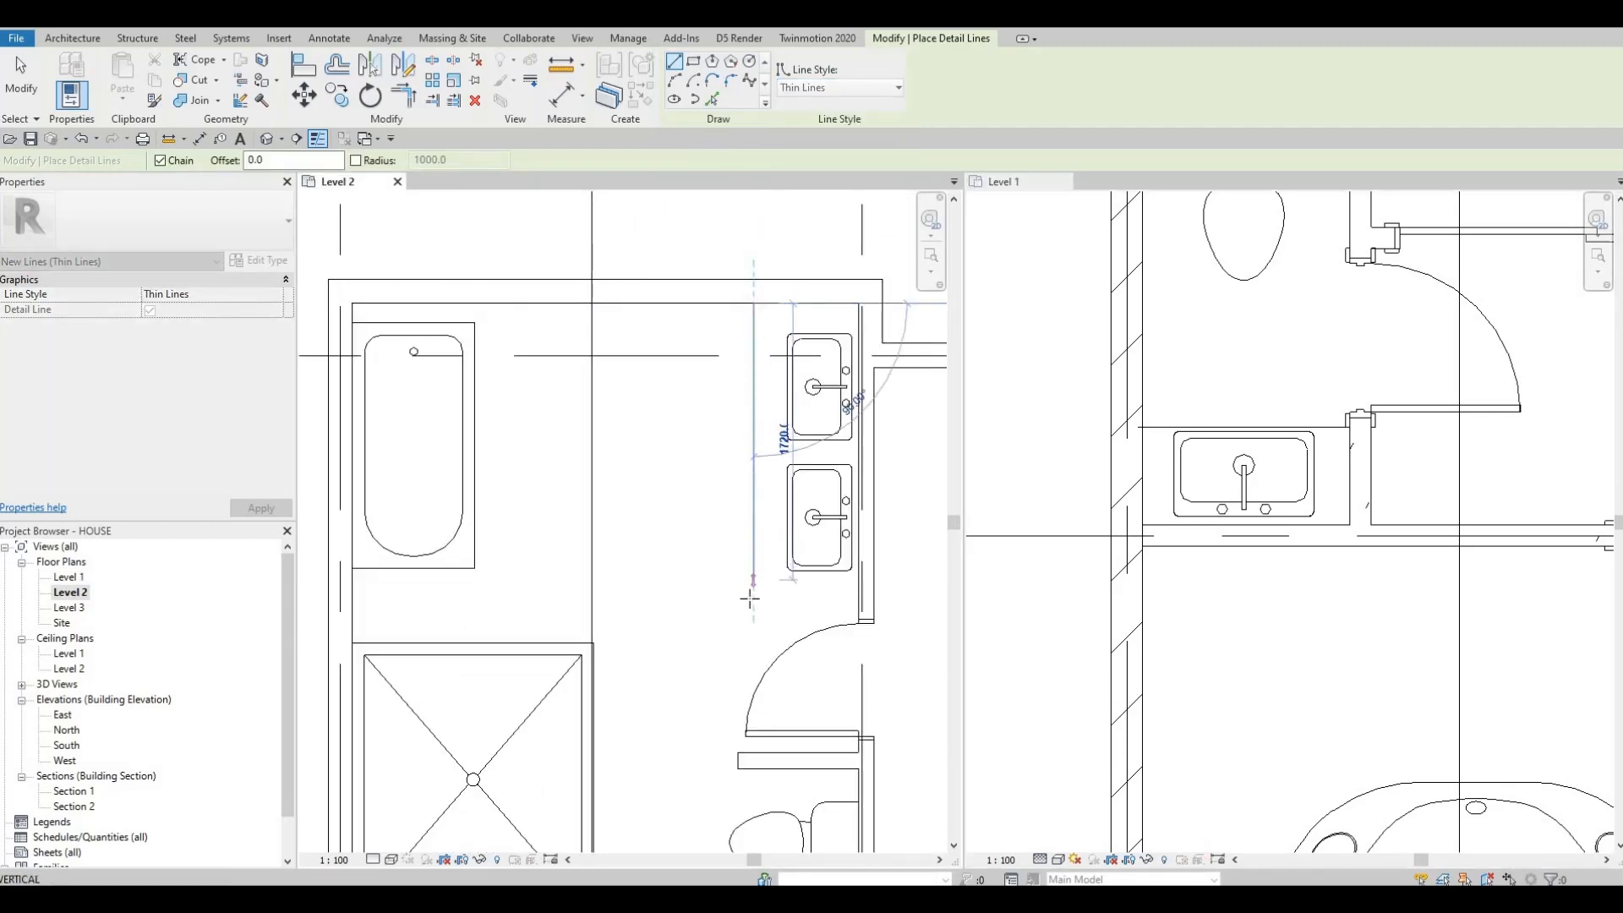
left_click(824, 597)
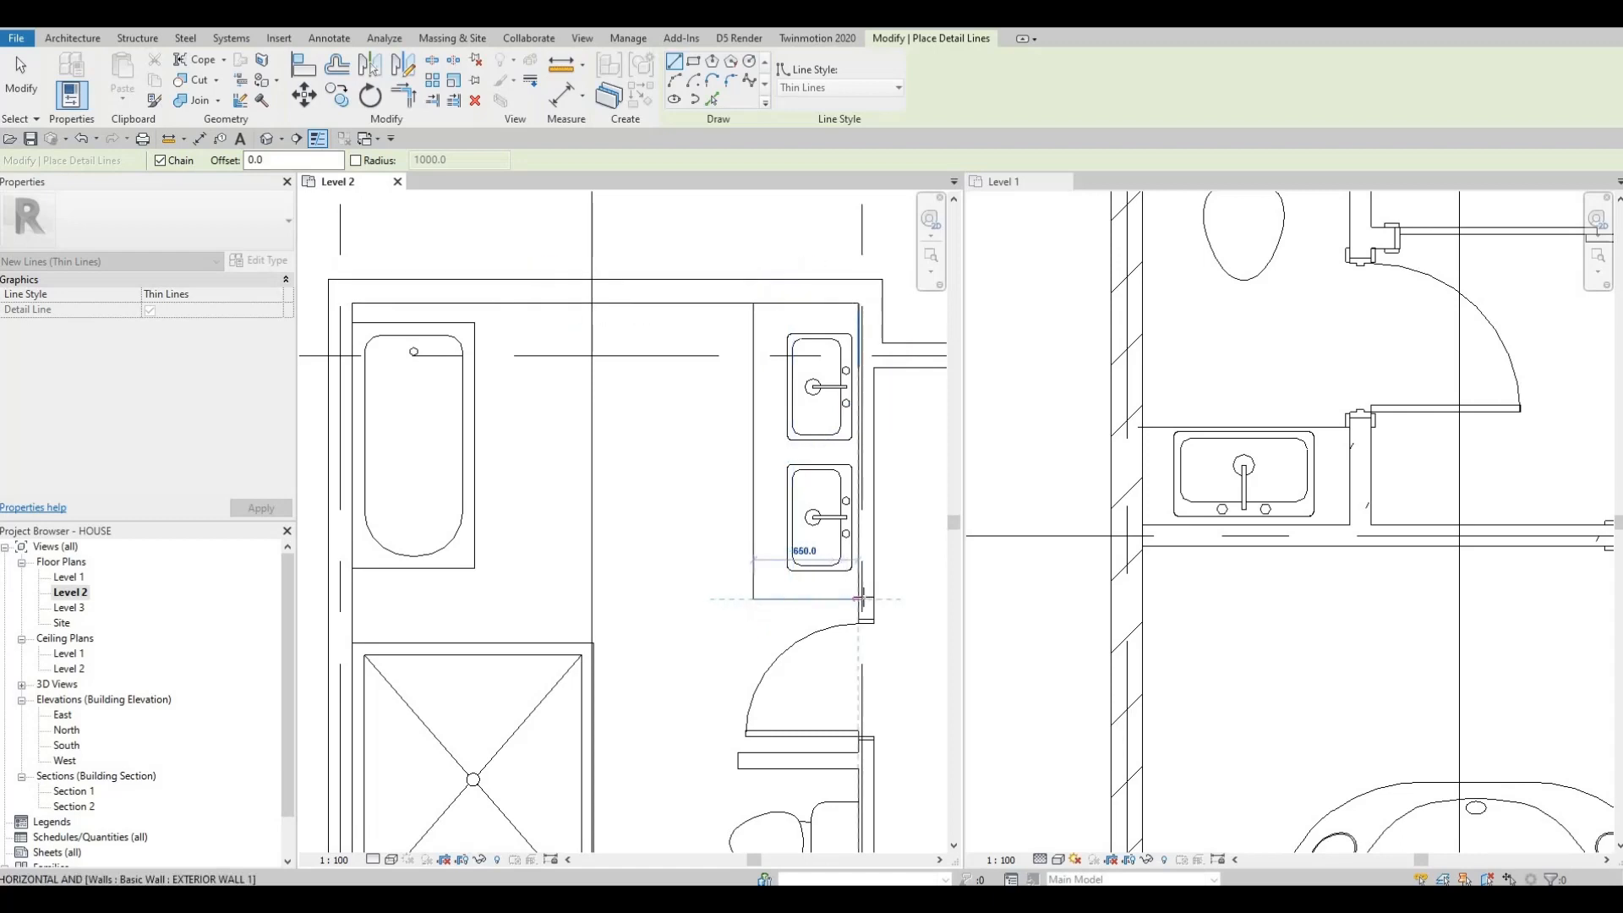
key("Escape")
key("Escape")
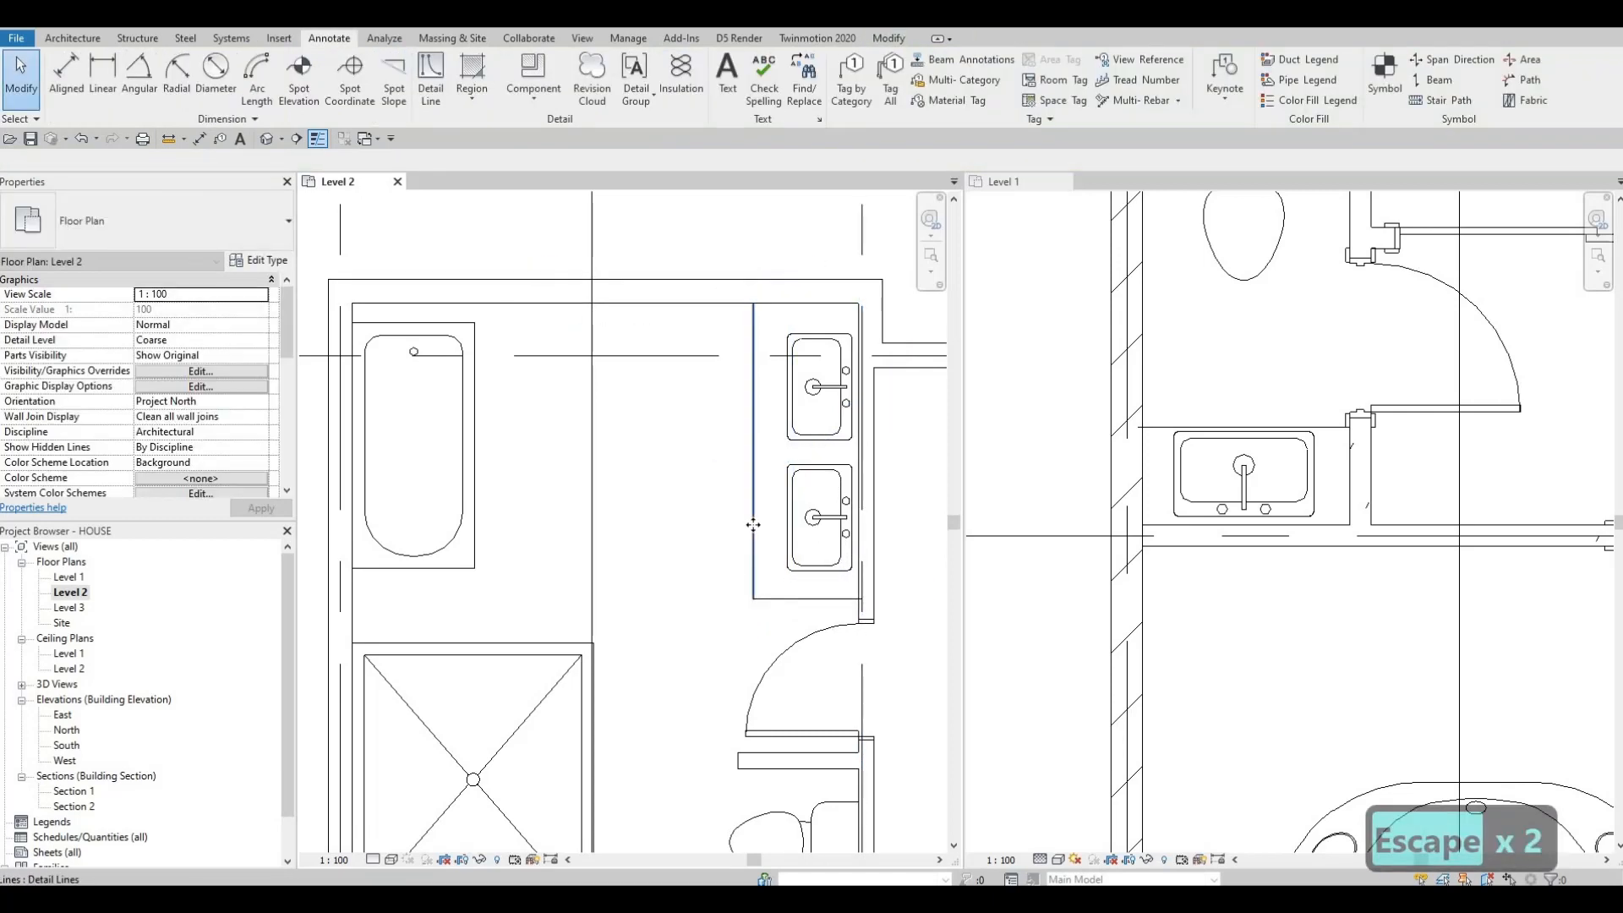
Step: Select the vertical detail line in front of the Level 2 vanity and nudge it right toward the sinks
left_click(753, 525)
key("Right")
key("Right")
key("Right")
key("Right")
key("Right")
key("Right")
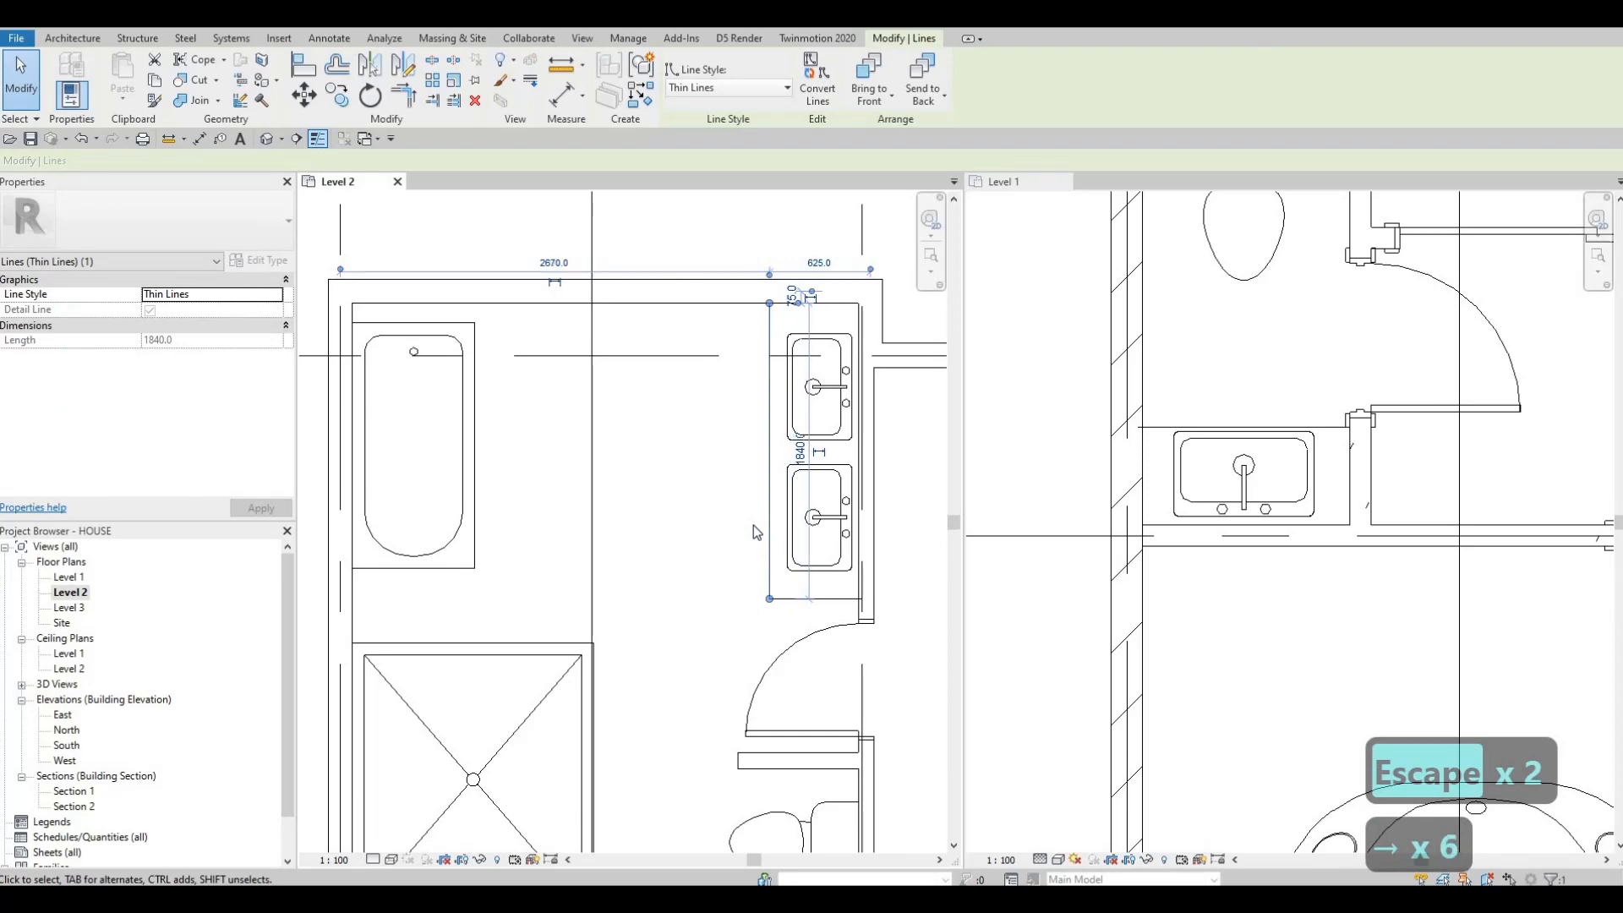
key("Right")
key("Escape")
key("Escape")
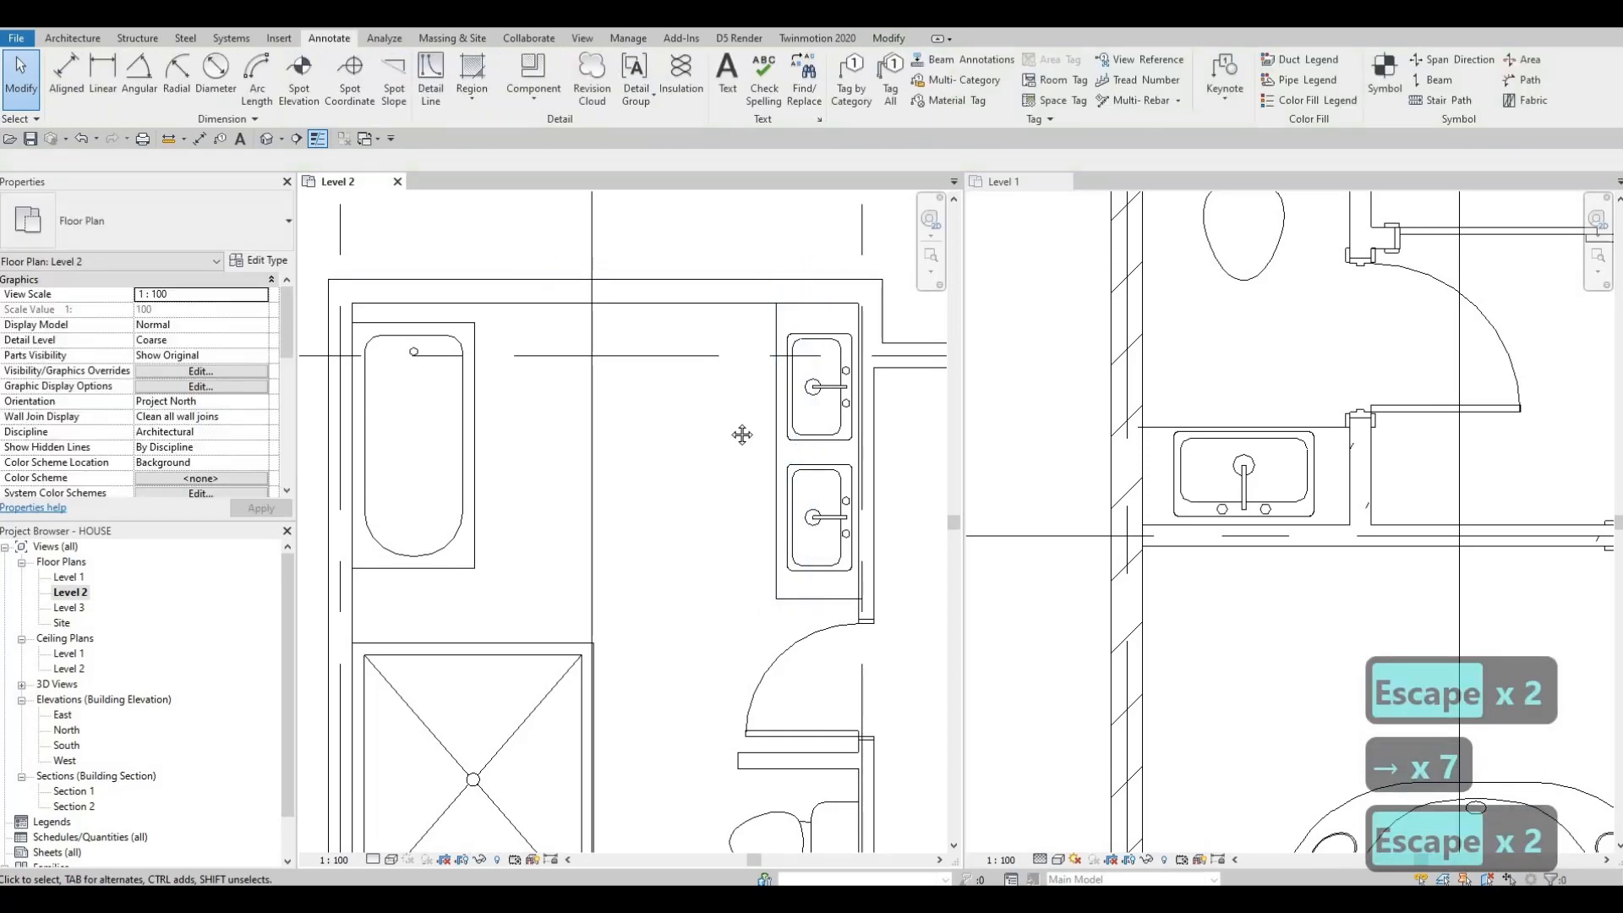
Step: Draw a three-segment Thin Lines detail outline of a counter, about 2840 mm long, in the room below the shower
scroll(742, 434, "down", 2)
middle_click_drag(732, 548, 733, 410)
scroll(732, 411, "down", 1)
middle_click_drag(727, 510, 734, 424)
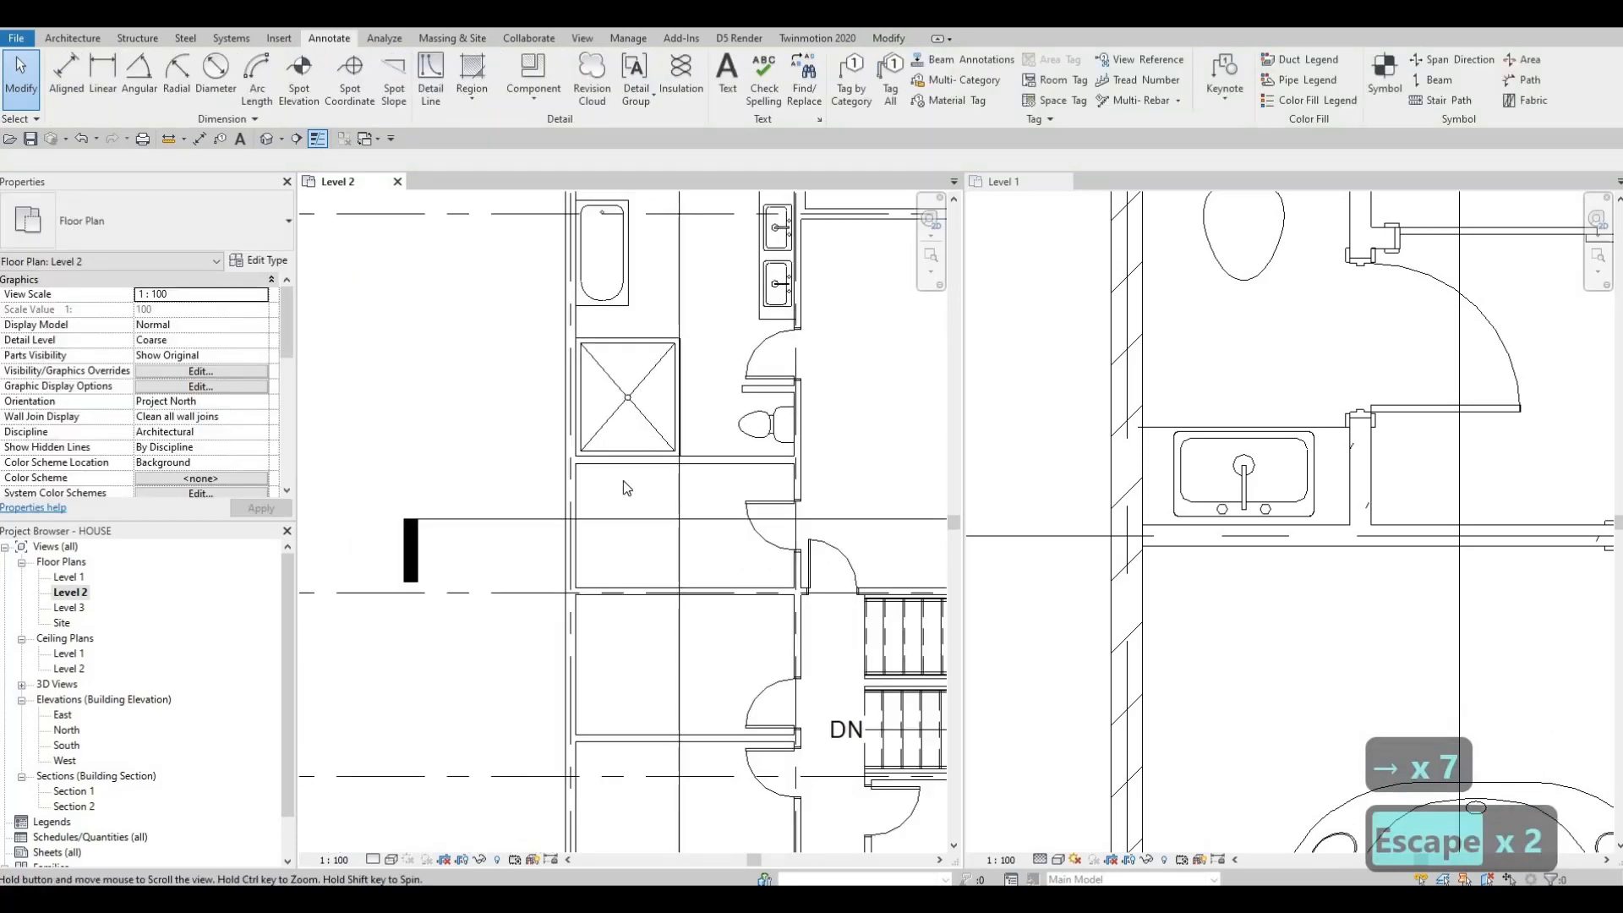
middle_click_drag(622, 480, 434, 475)
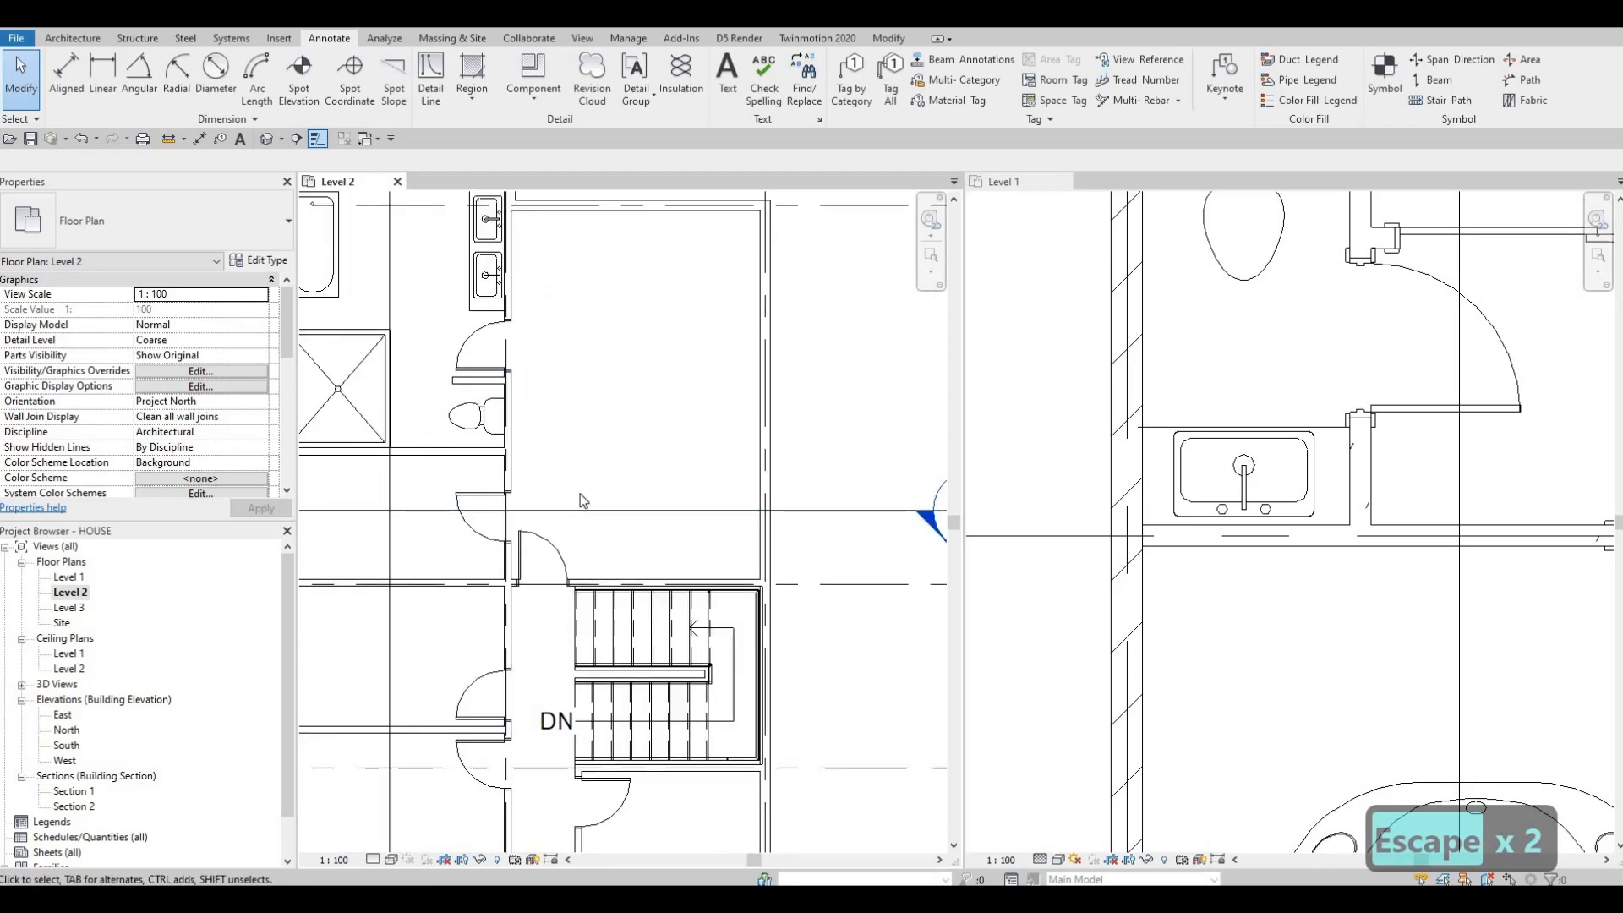
scroll(554, 514, "up", 1)
middle_click_drag(552, 516, 648, 530)
middle_click_drag(473, 551, 537, 549)
scroll(463, 539, "down", 2)
scroll(463, 539, "up", 2)
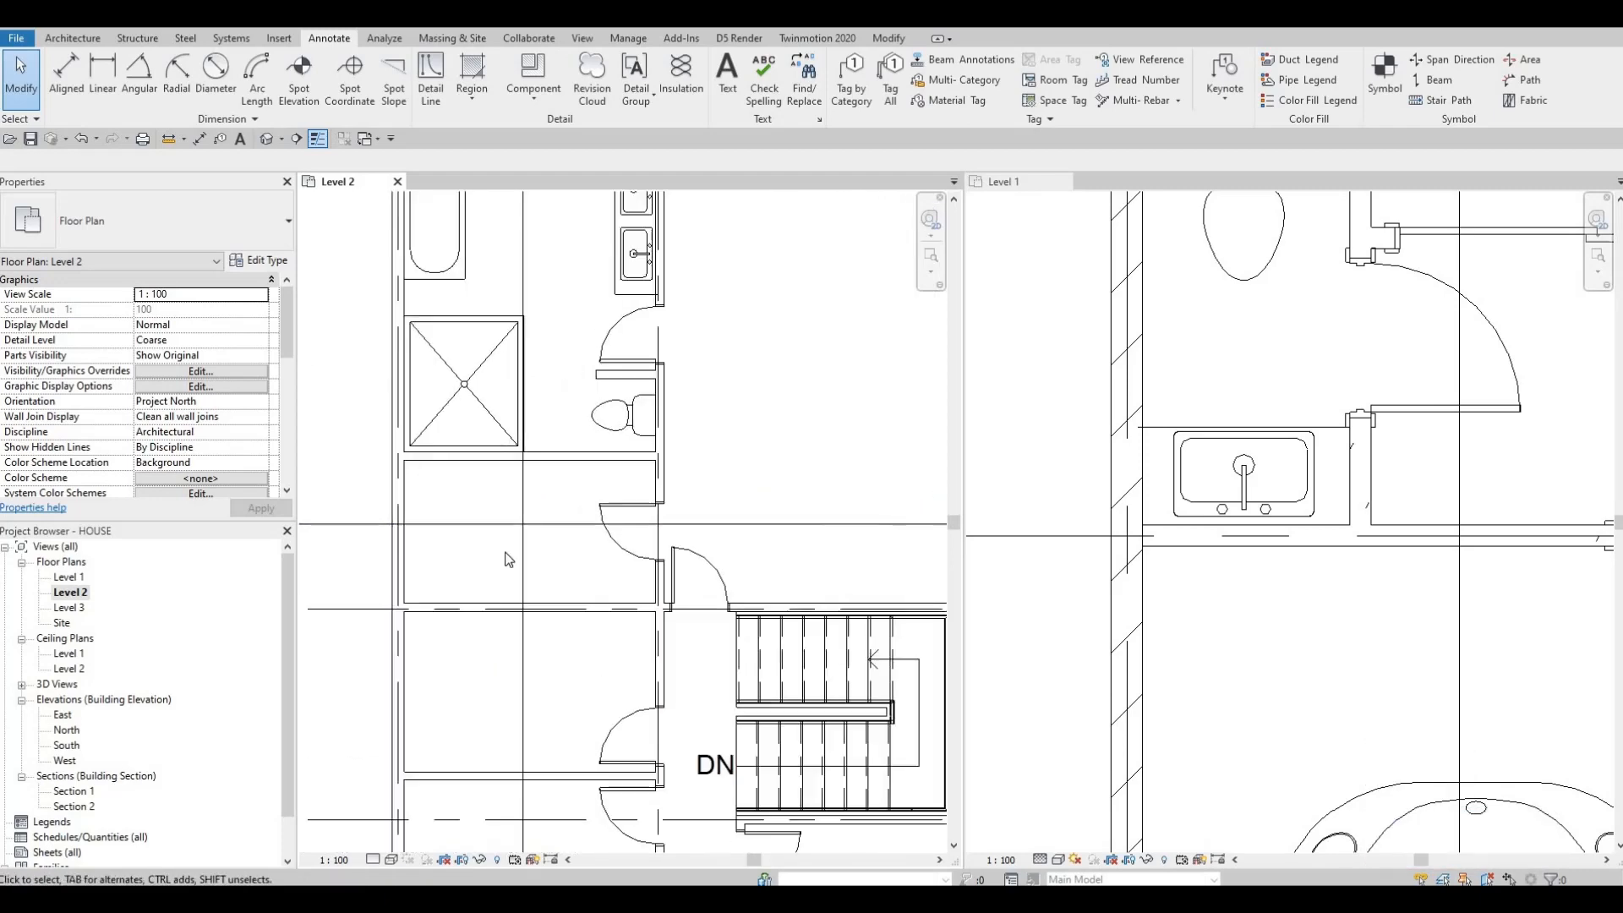
scroll(503, 524, "up", 1)
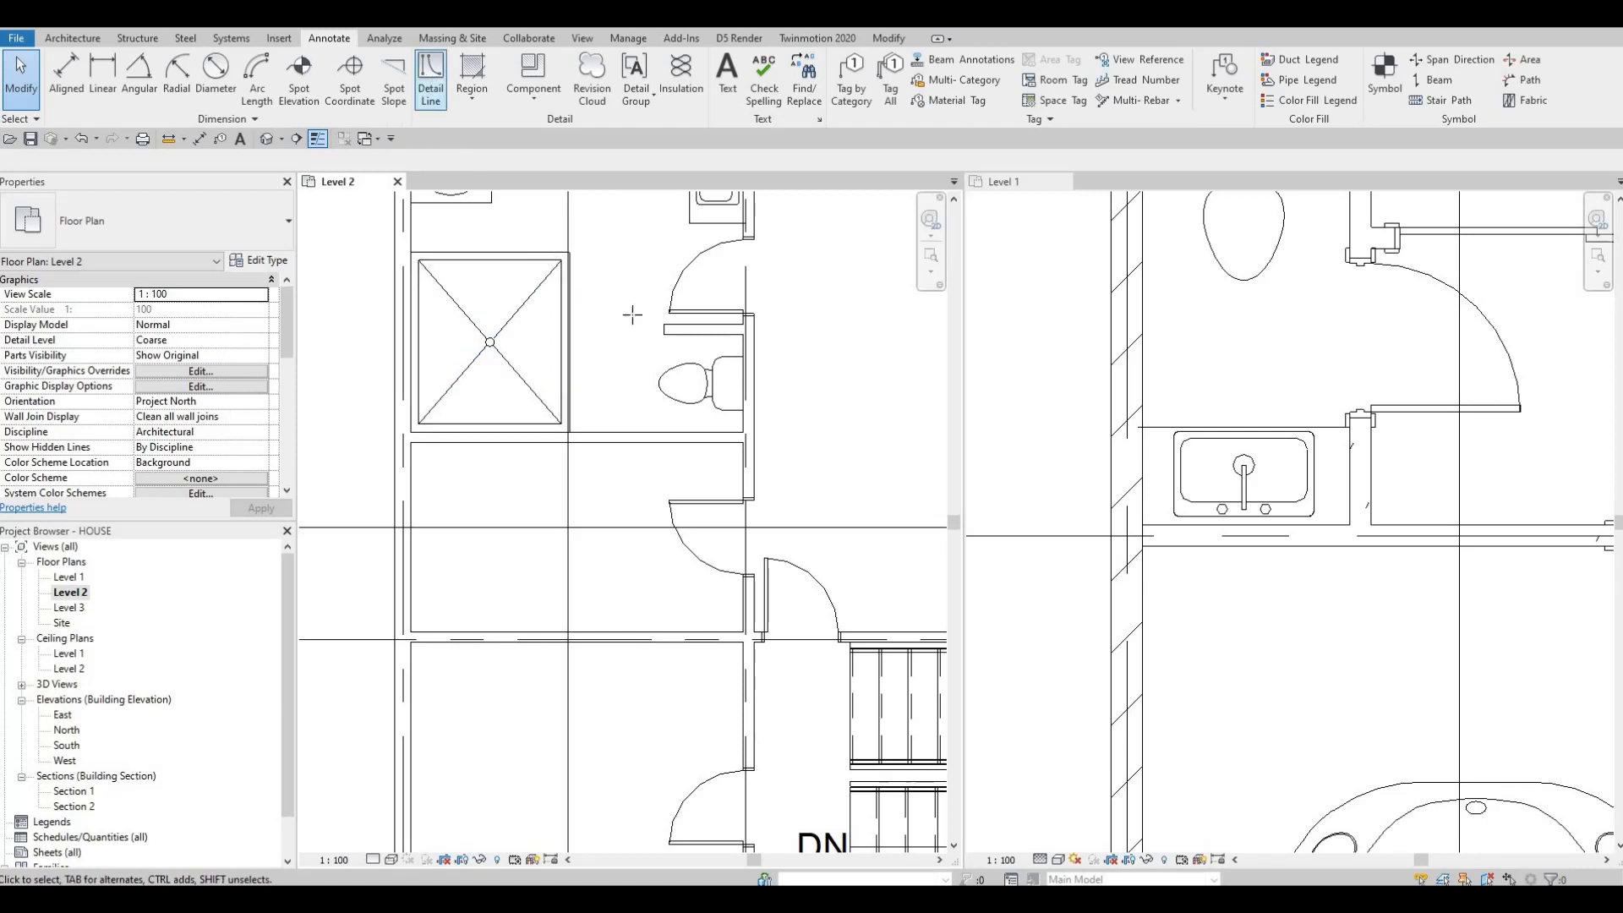
key("d")
key("l")
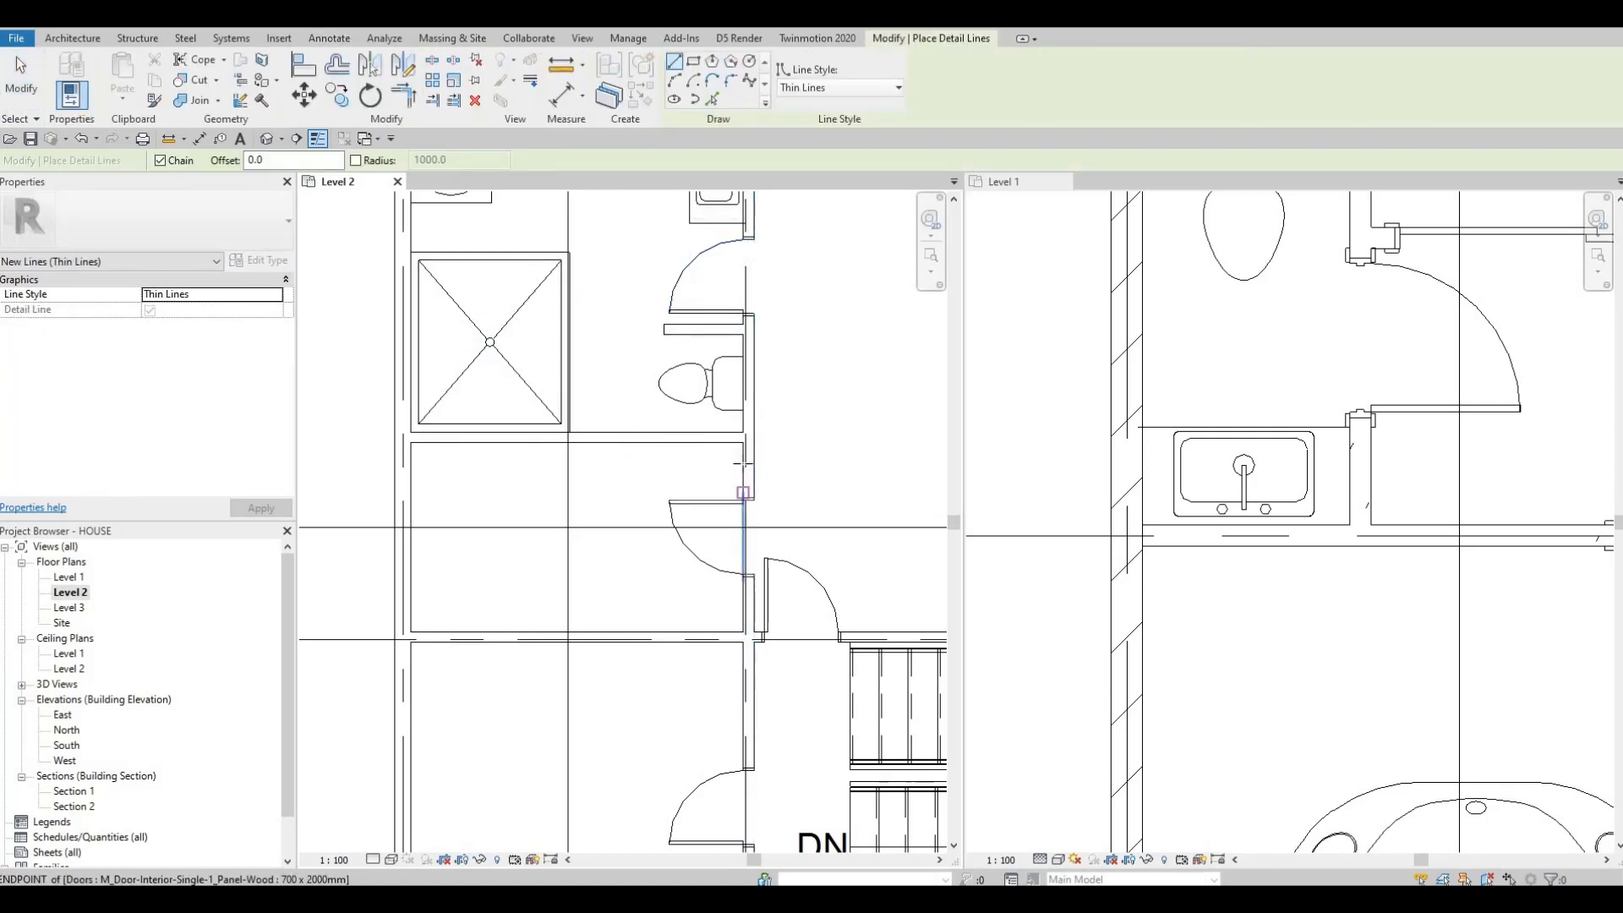
scroll(742, 482, "up", 1)
left_click(744, 467)
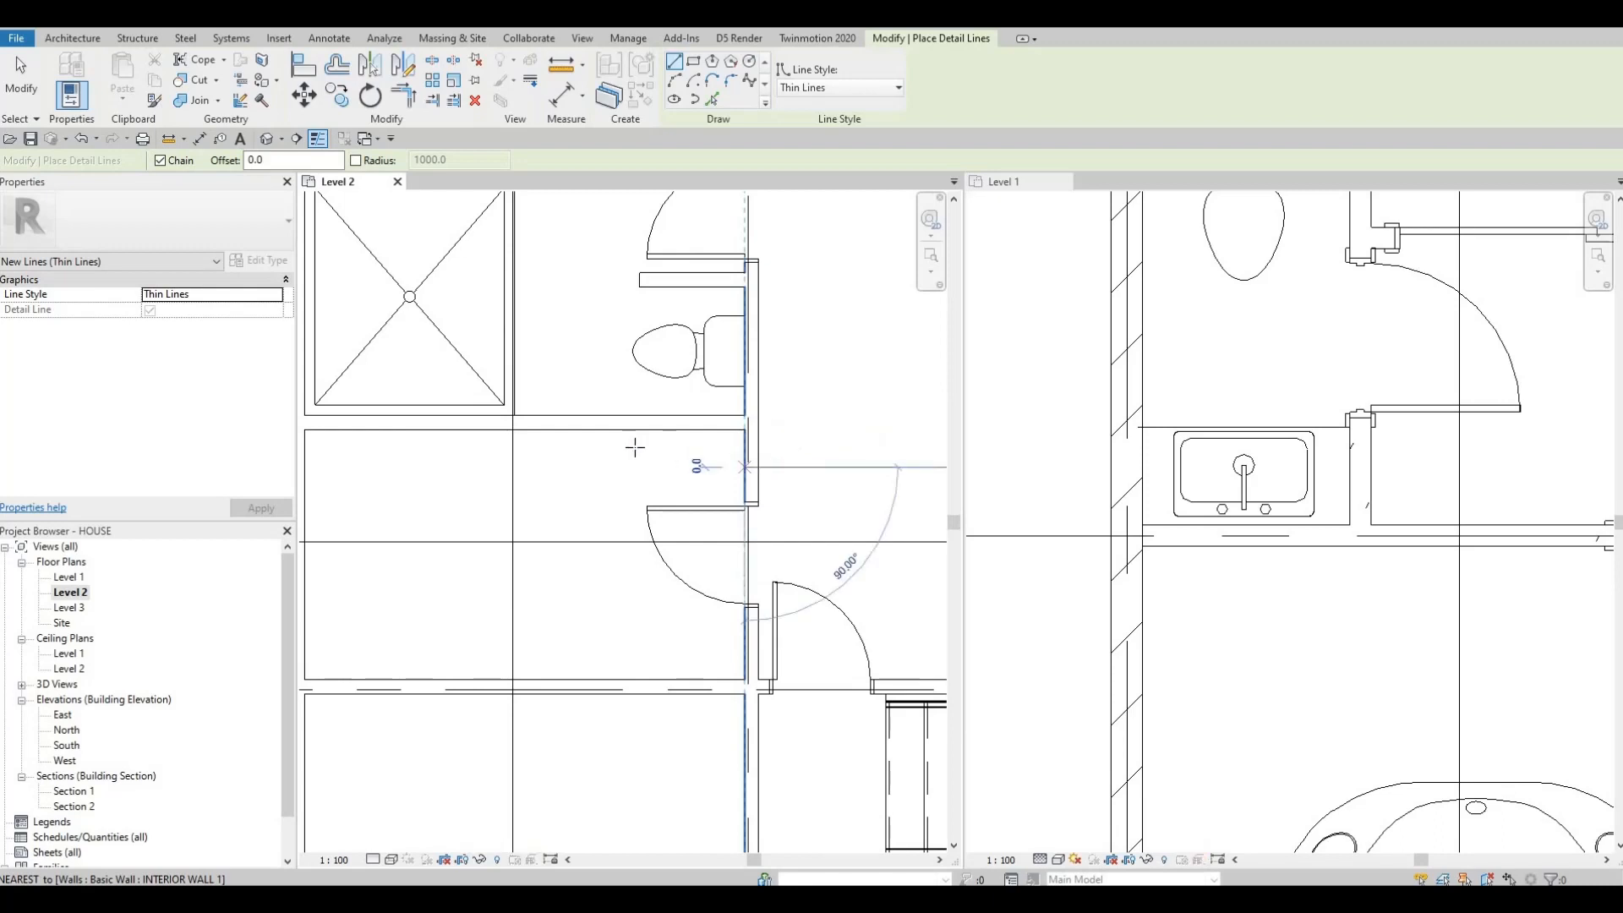
middle_click_drag(353, 466, 544, 442)
left_click(537, 443)
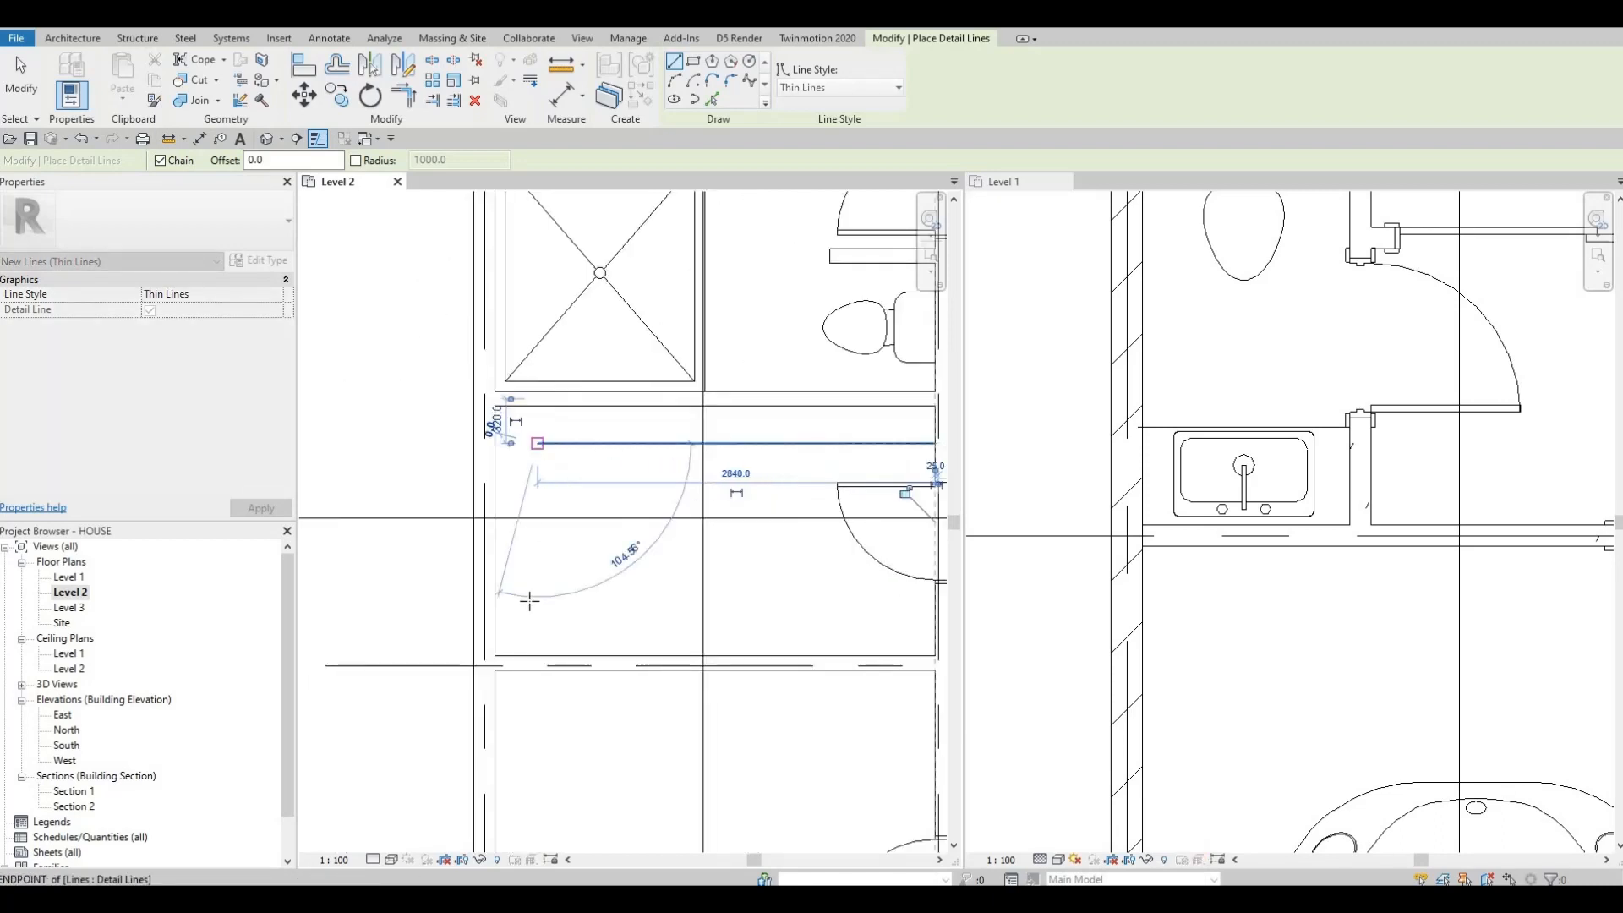
left_click(538, 614)
middle_click_drag(911, 615, 723, 567)
left_click(747, 565)
key("Escape")
key("Escape")
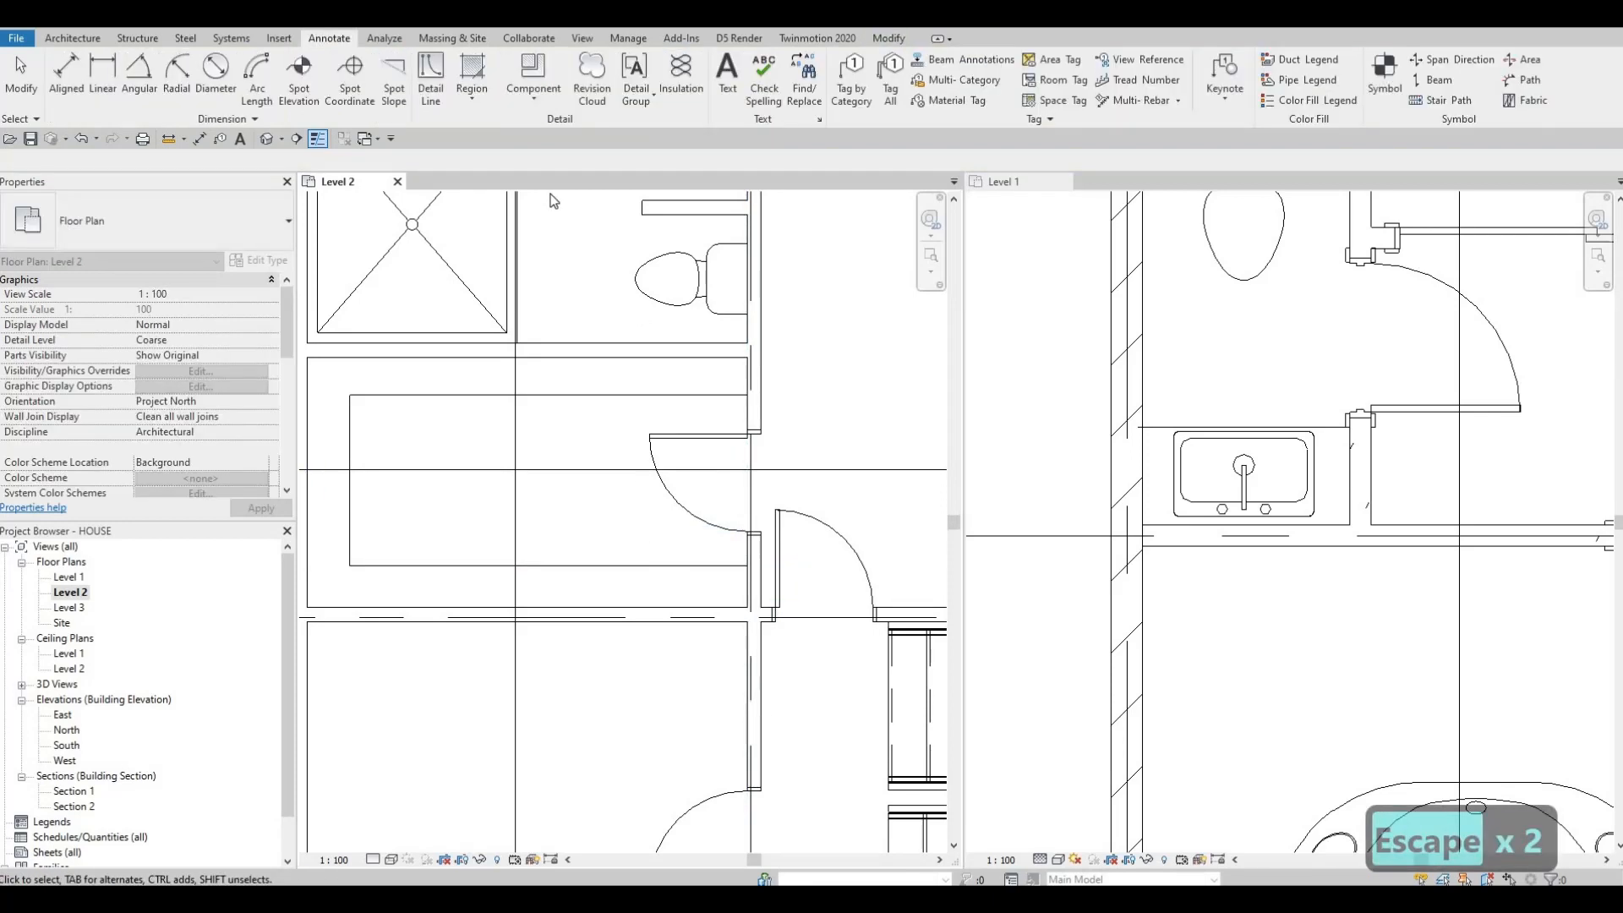
Step: Draw a second three-segment detail outline with the <Demolished> line style just inside the counter outline
middle_click_drag(550, 199, 646, 213)
left_click(430, 89)
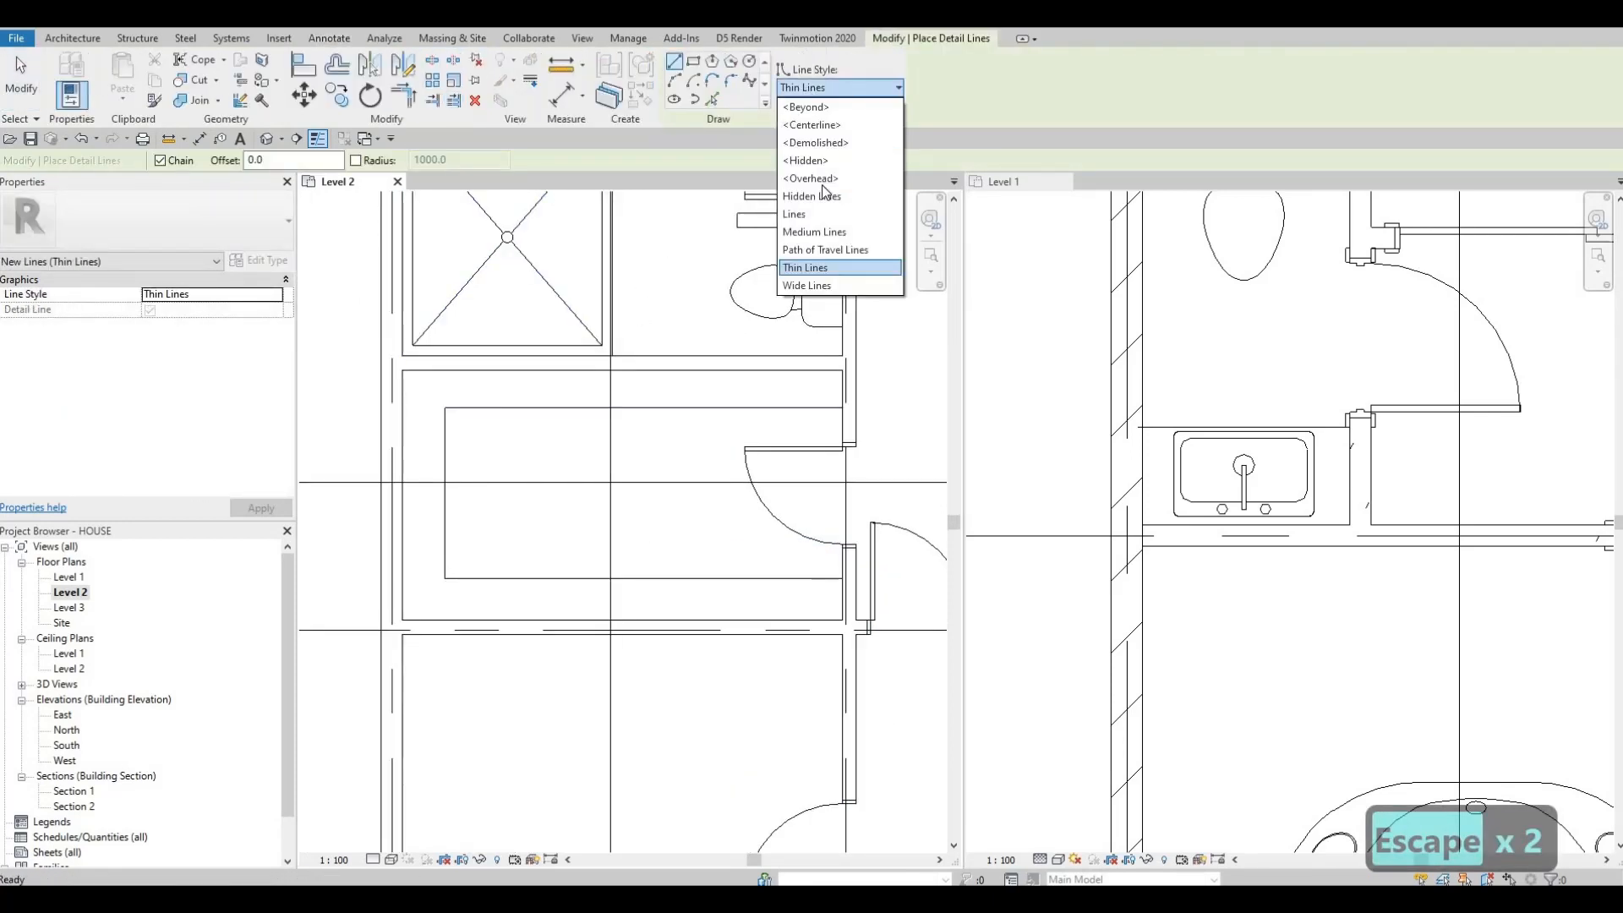
left_click(816, 142)
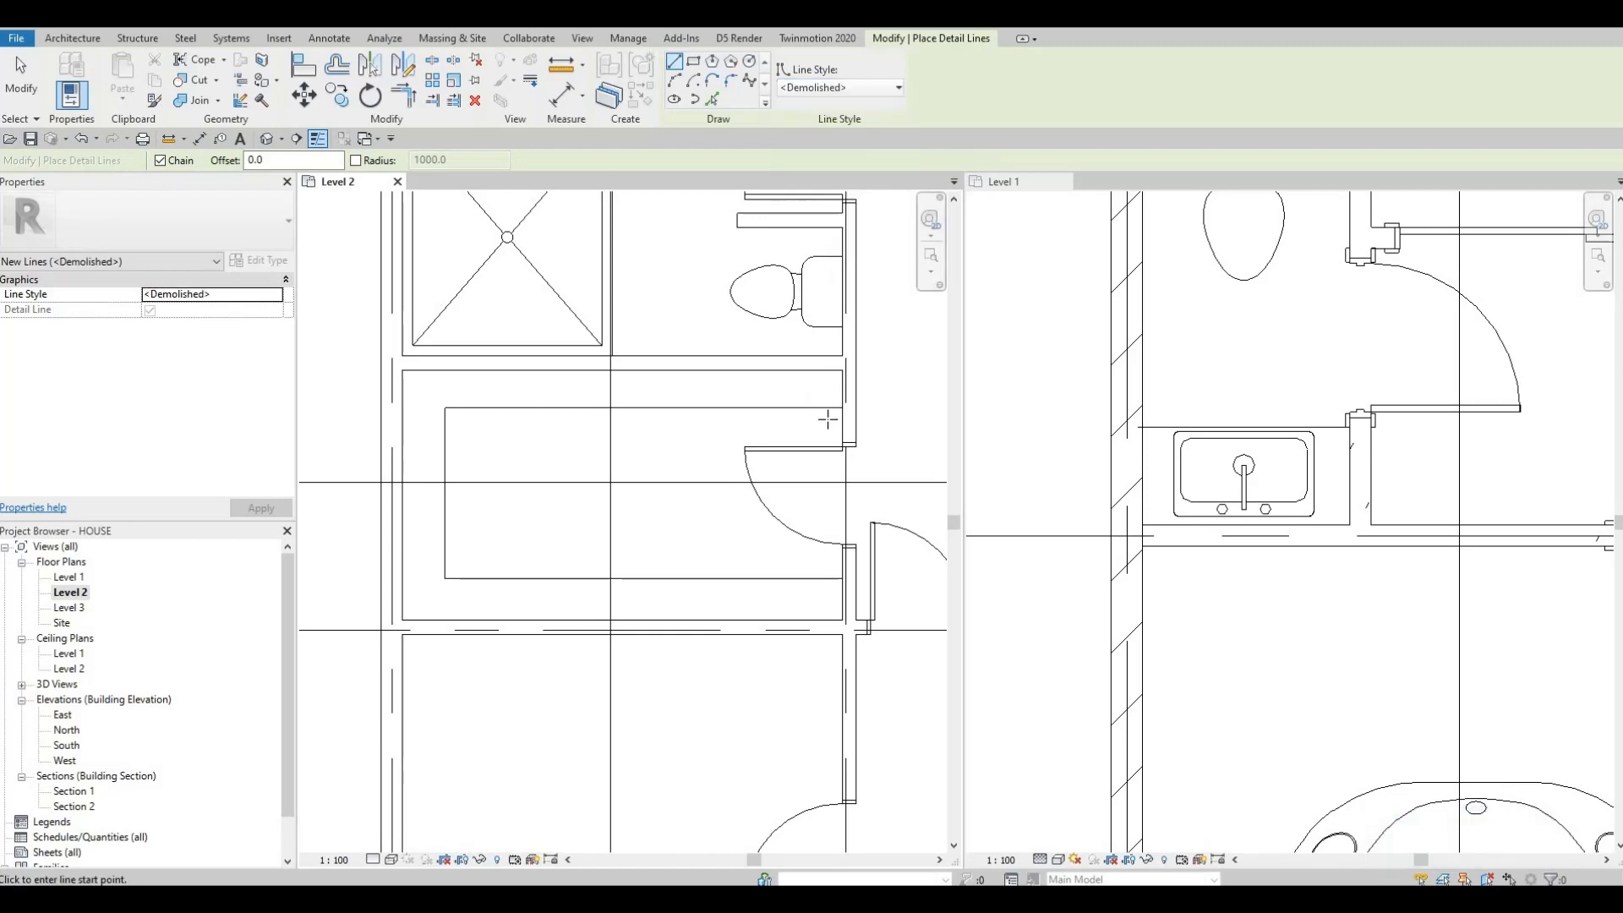
scroll(820, 410, "up", 1)
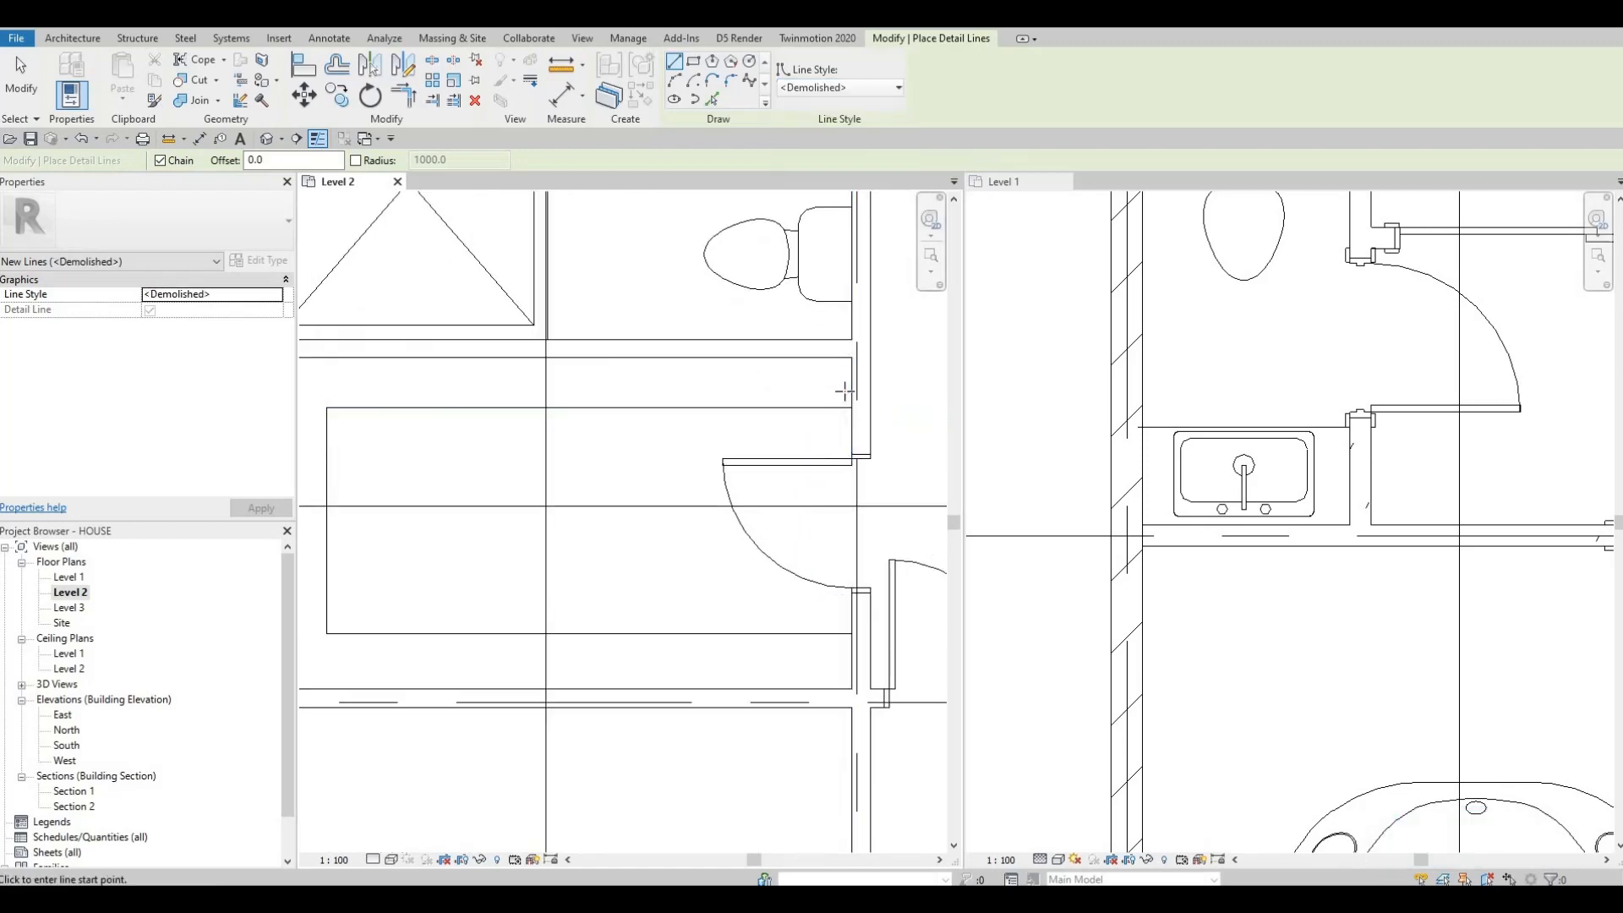
left_click(851, 422)
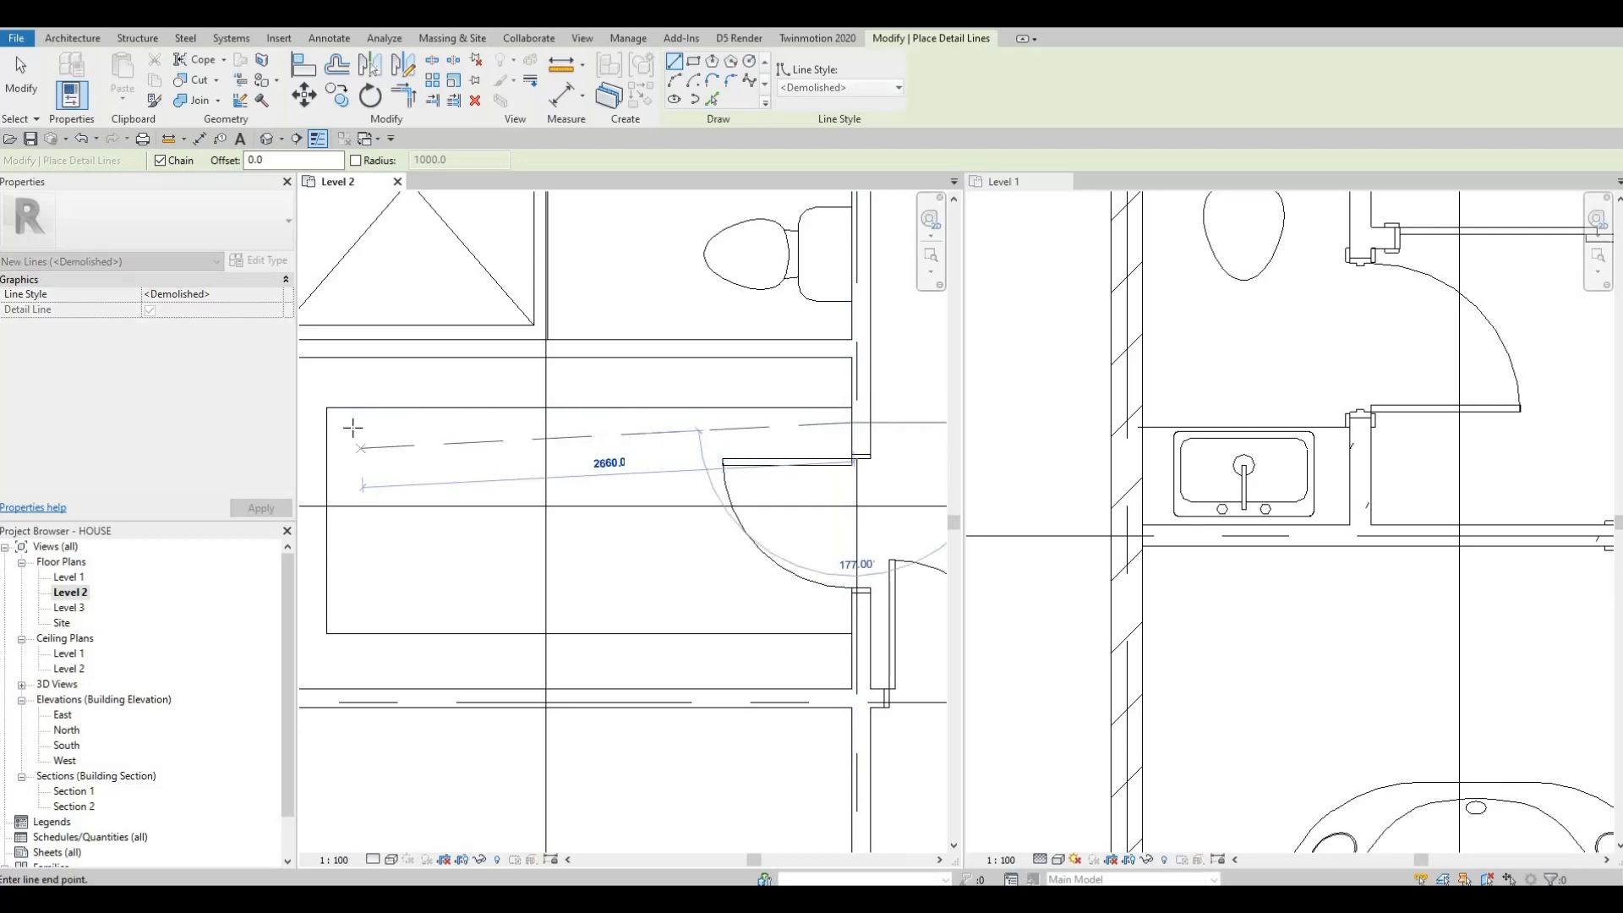
left_click(350, 617)
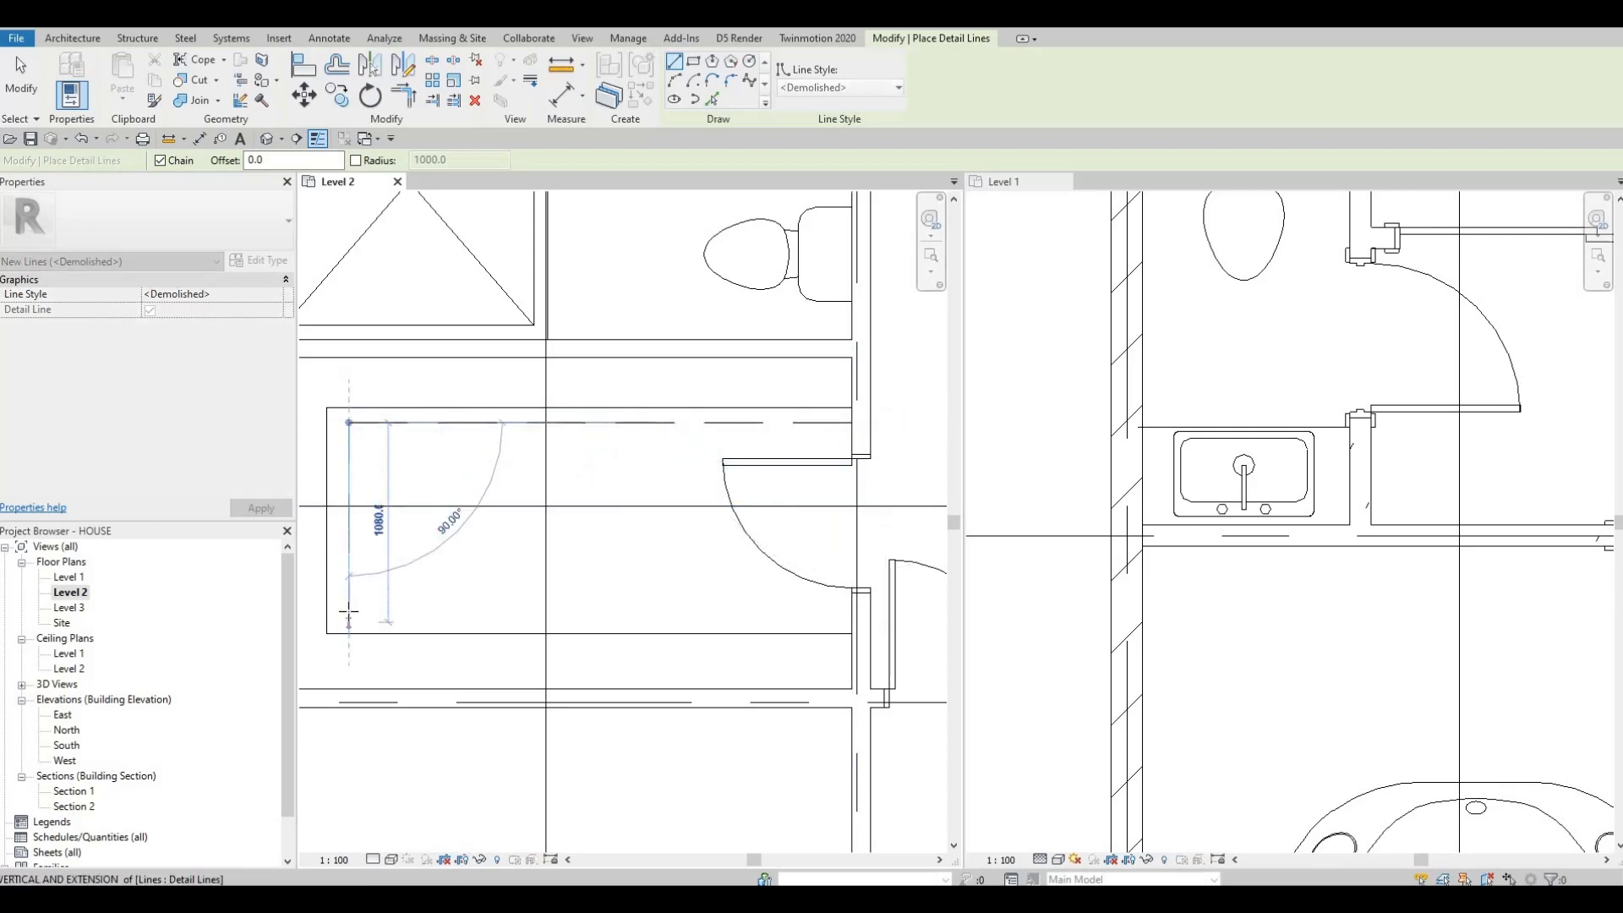
left_click(348, 612)
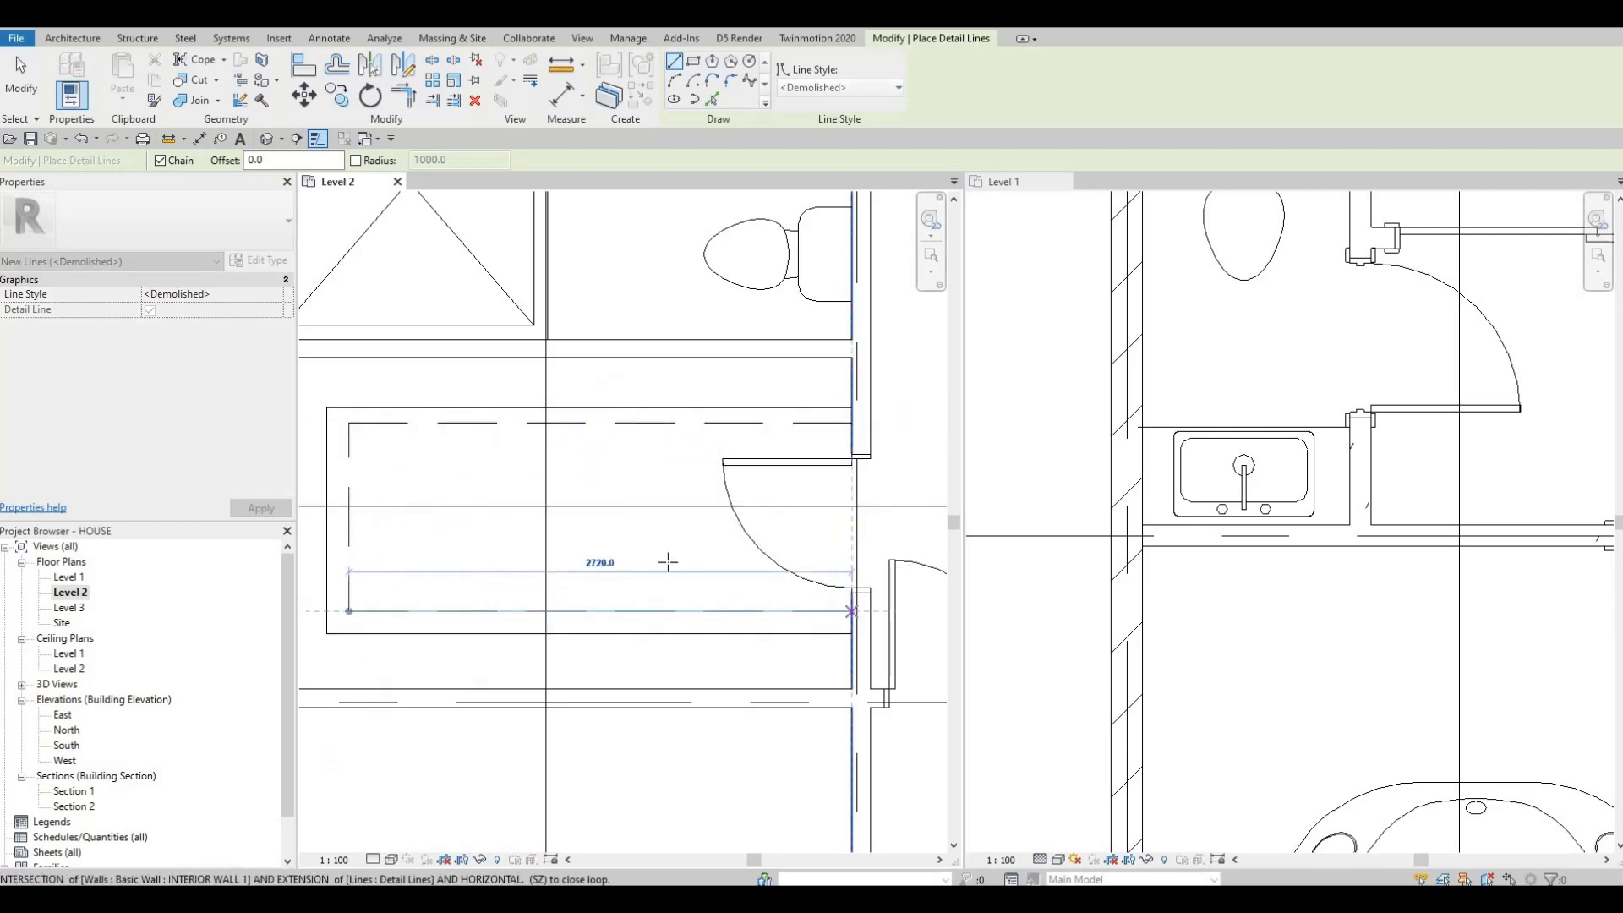
key("Escape")
scroll(545, 583, "down", 1)
key("Escape")
key("Escape")
left_click(539, 567)
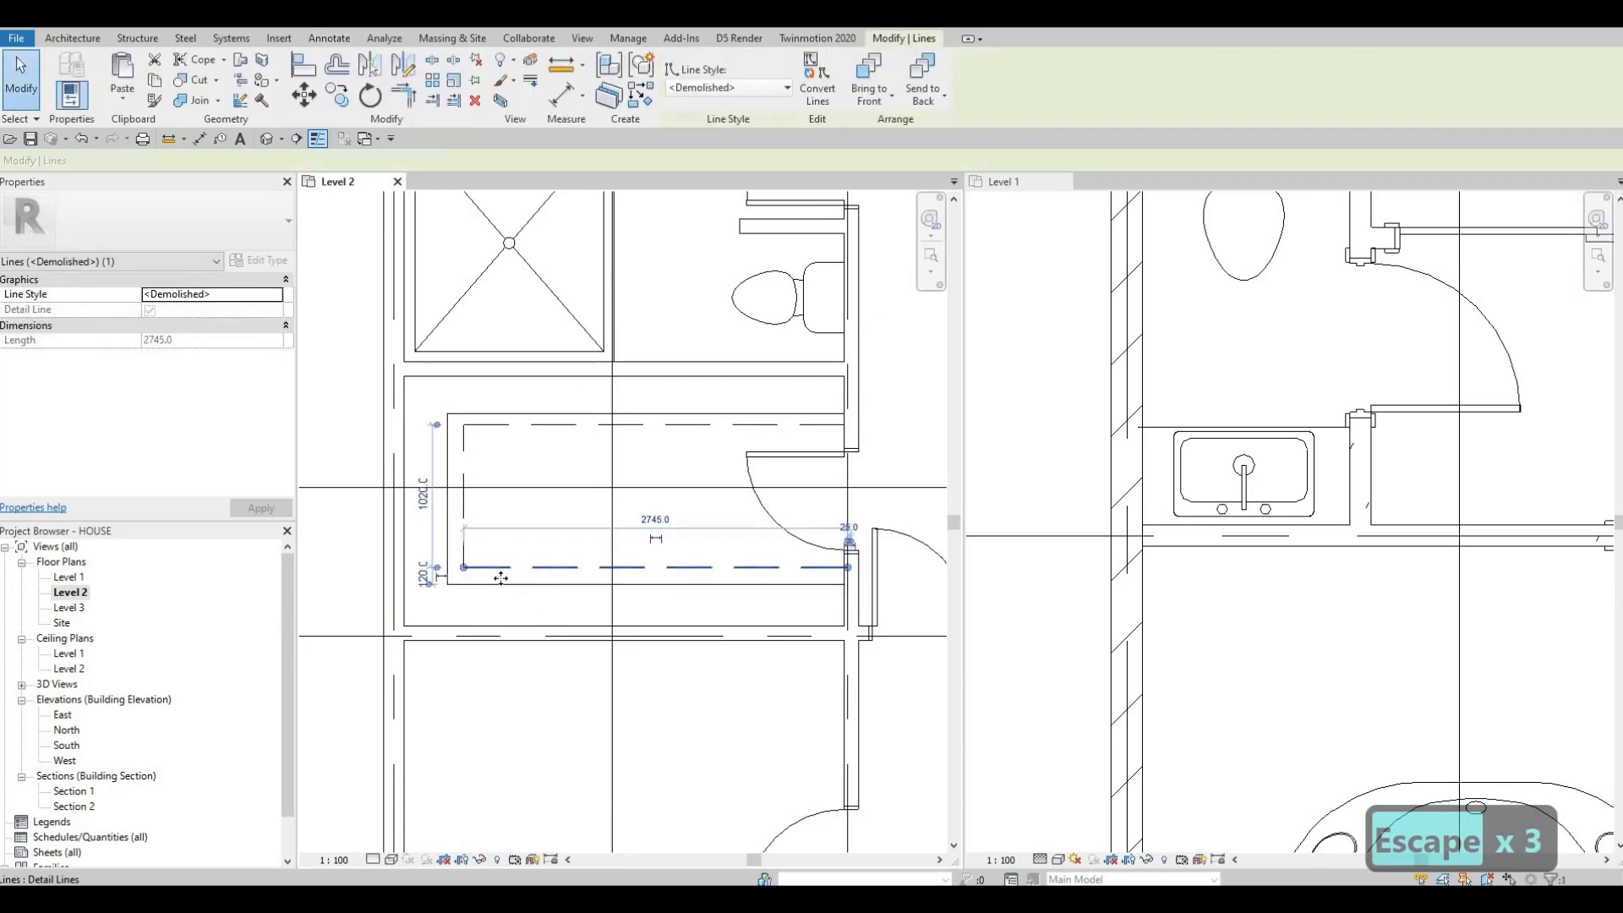
scroll(479, 546, "down", 2)
key("Escape")
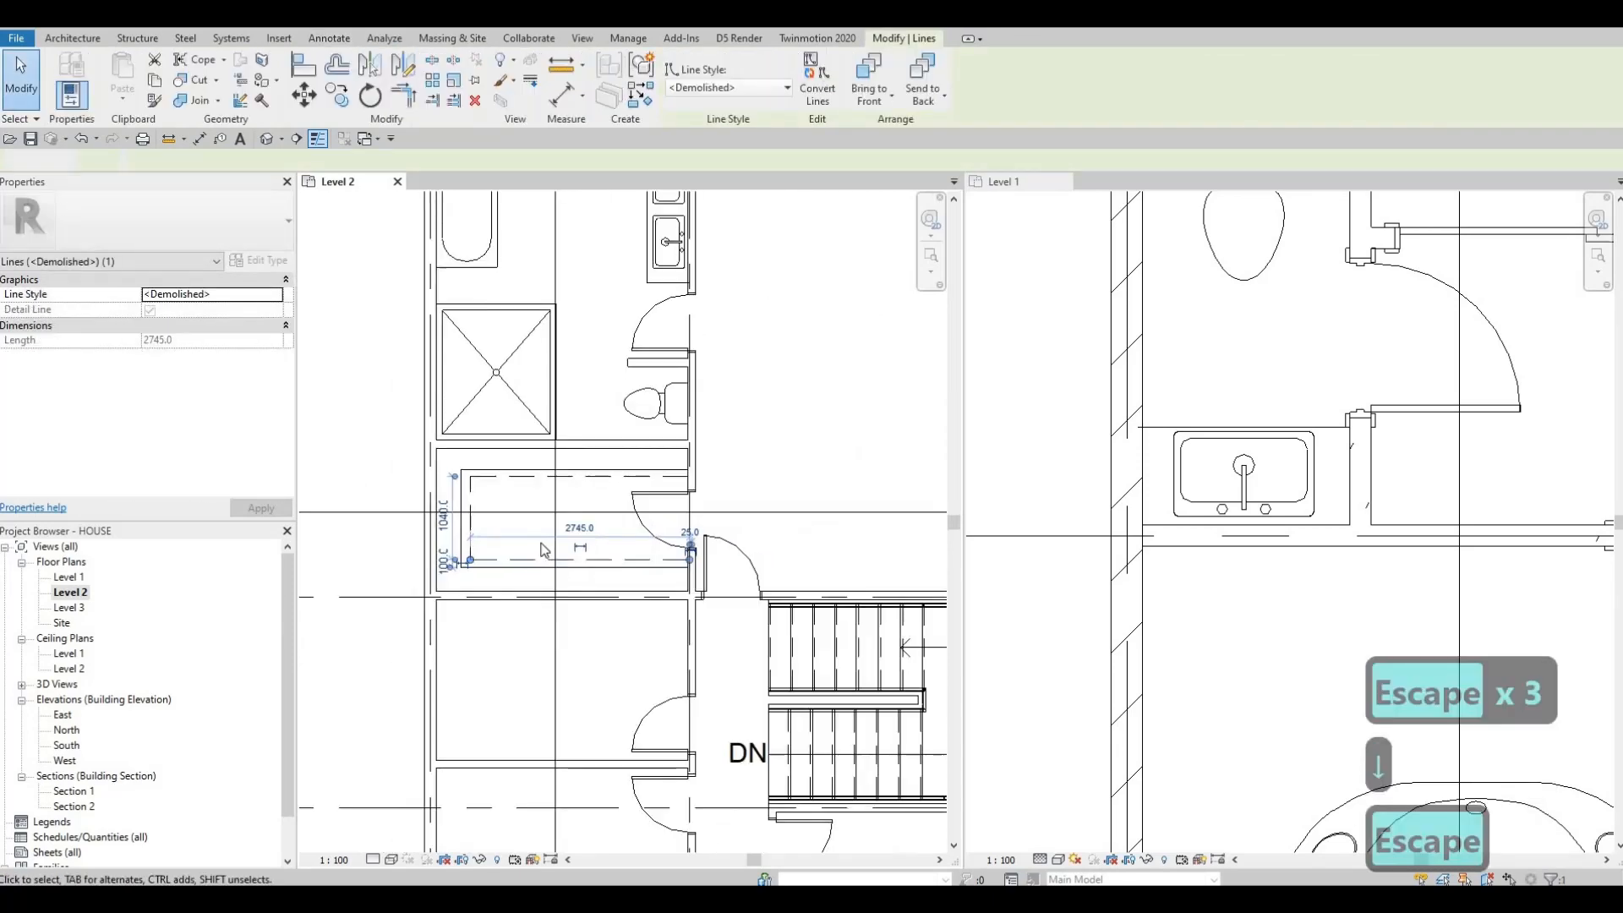
key("Escape")
Step: Select the outer counter outline chain and set its line style to <Demolished>
middle_click_drag(497, 543, 495, 510)
scroll(547, 574, "up", 1)
scroll(547, 574, "down", 1)
middle_click_drag(776, 620, 645, 550)
scroll(471, 490, "down", 1)
middle_click_drag(355, 525, 568, 532)
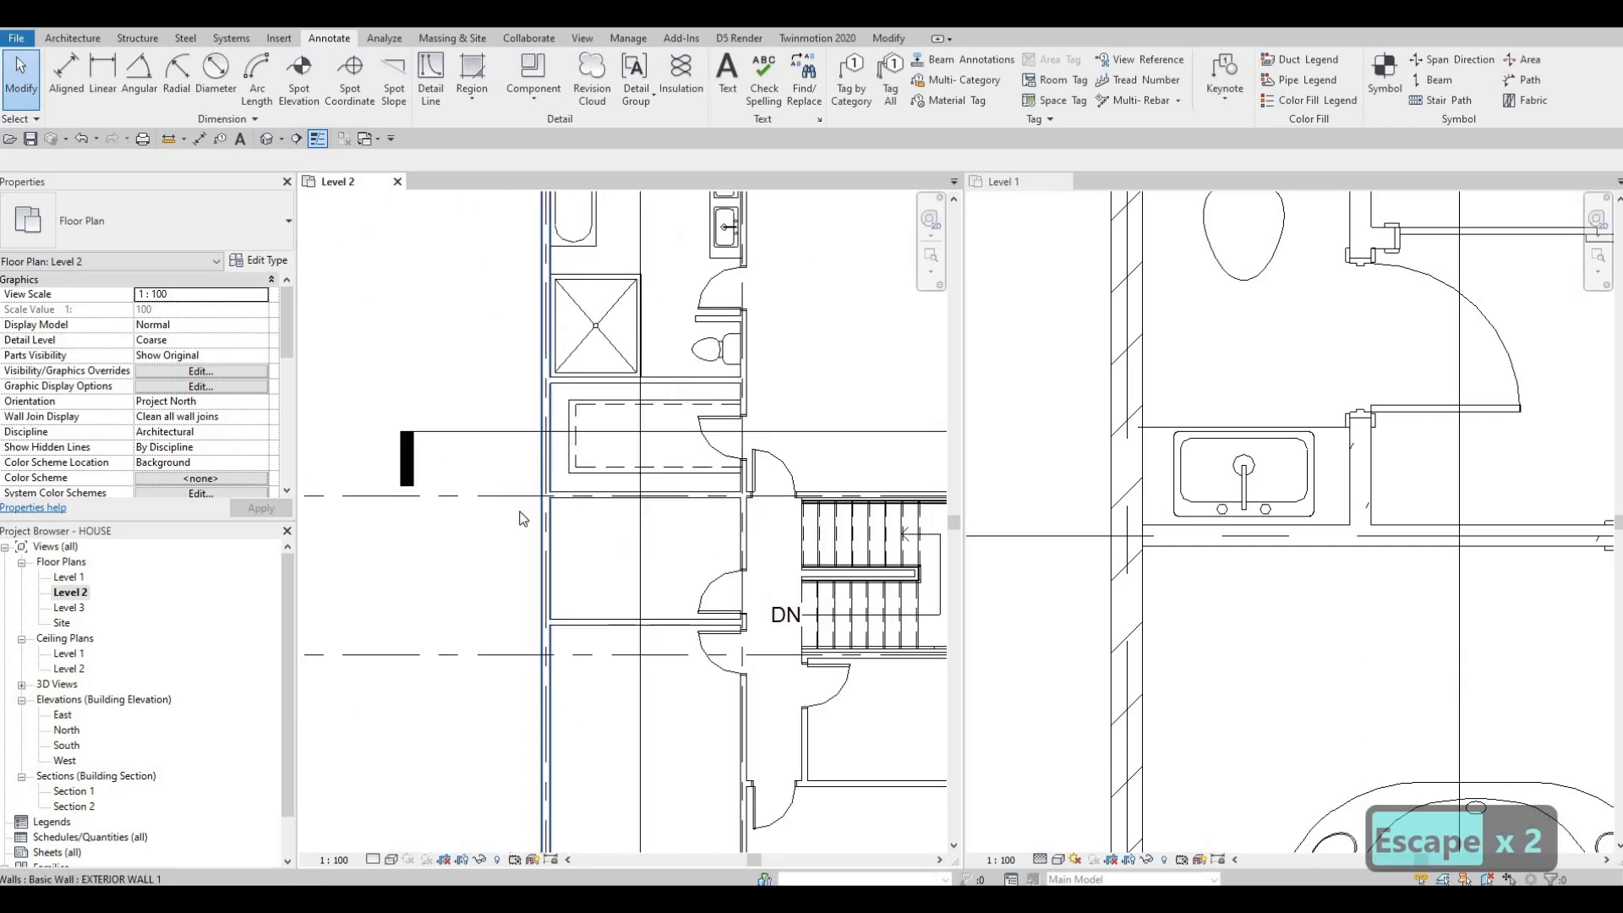
scroll(508, 499, "down", 2)
scroll(467, 448, "up", 4)
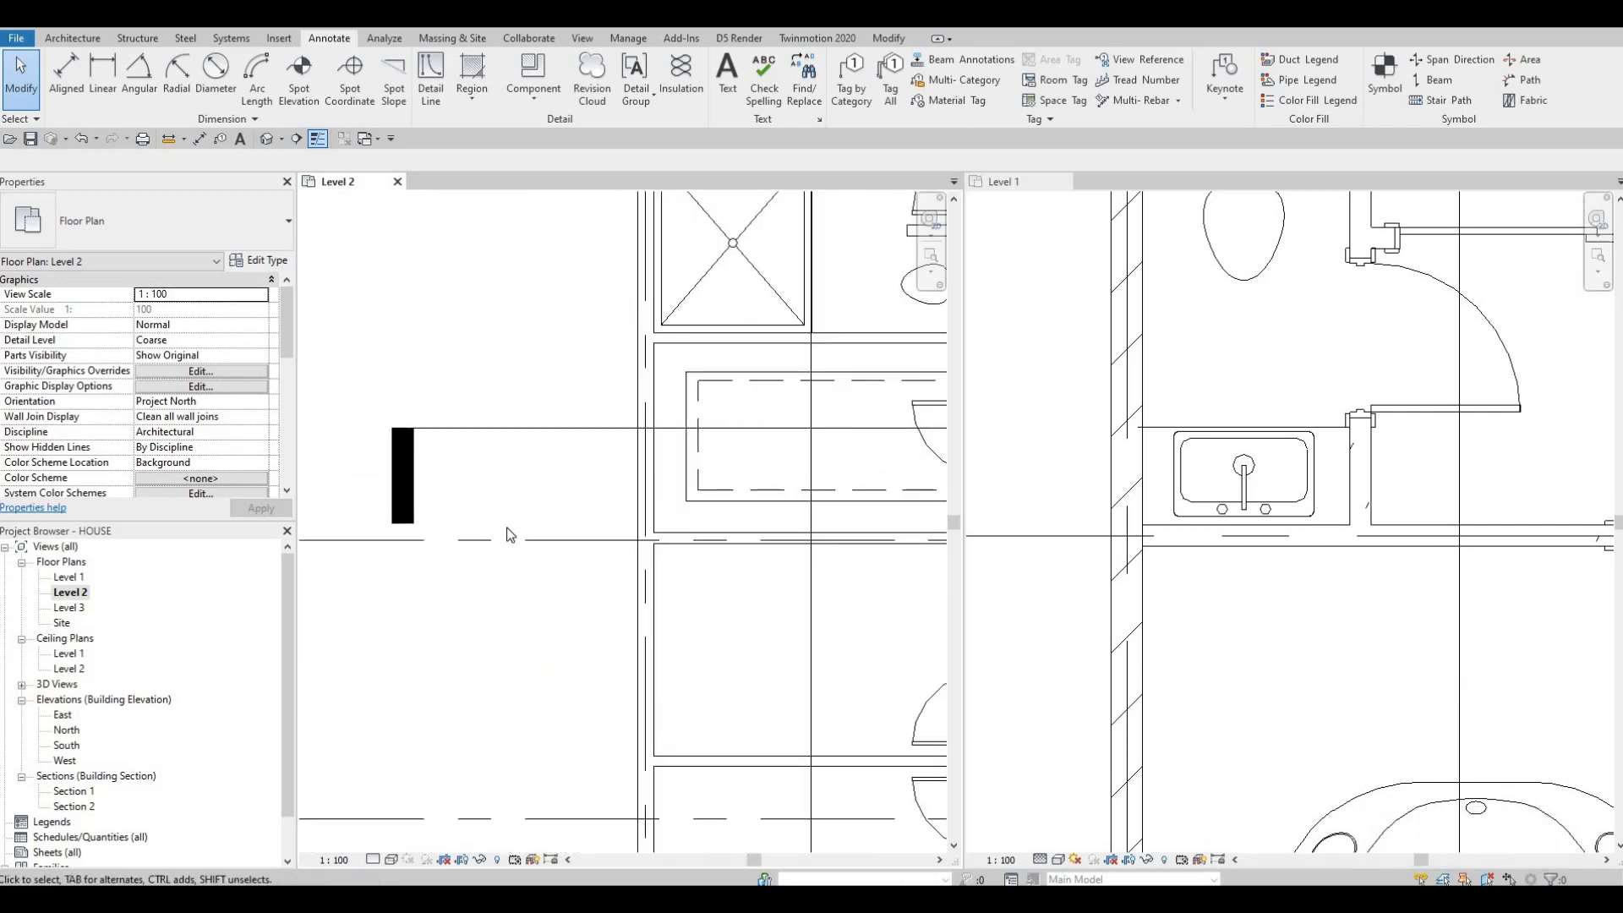
scroll(510, 534, "down", 1)
scroll(510, 541, "up", 2)
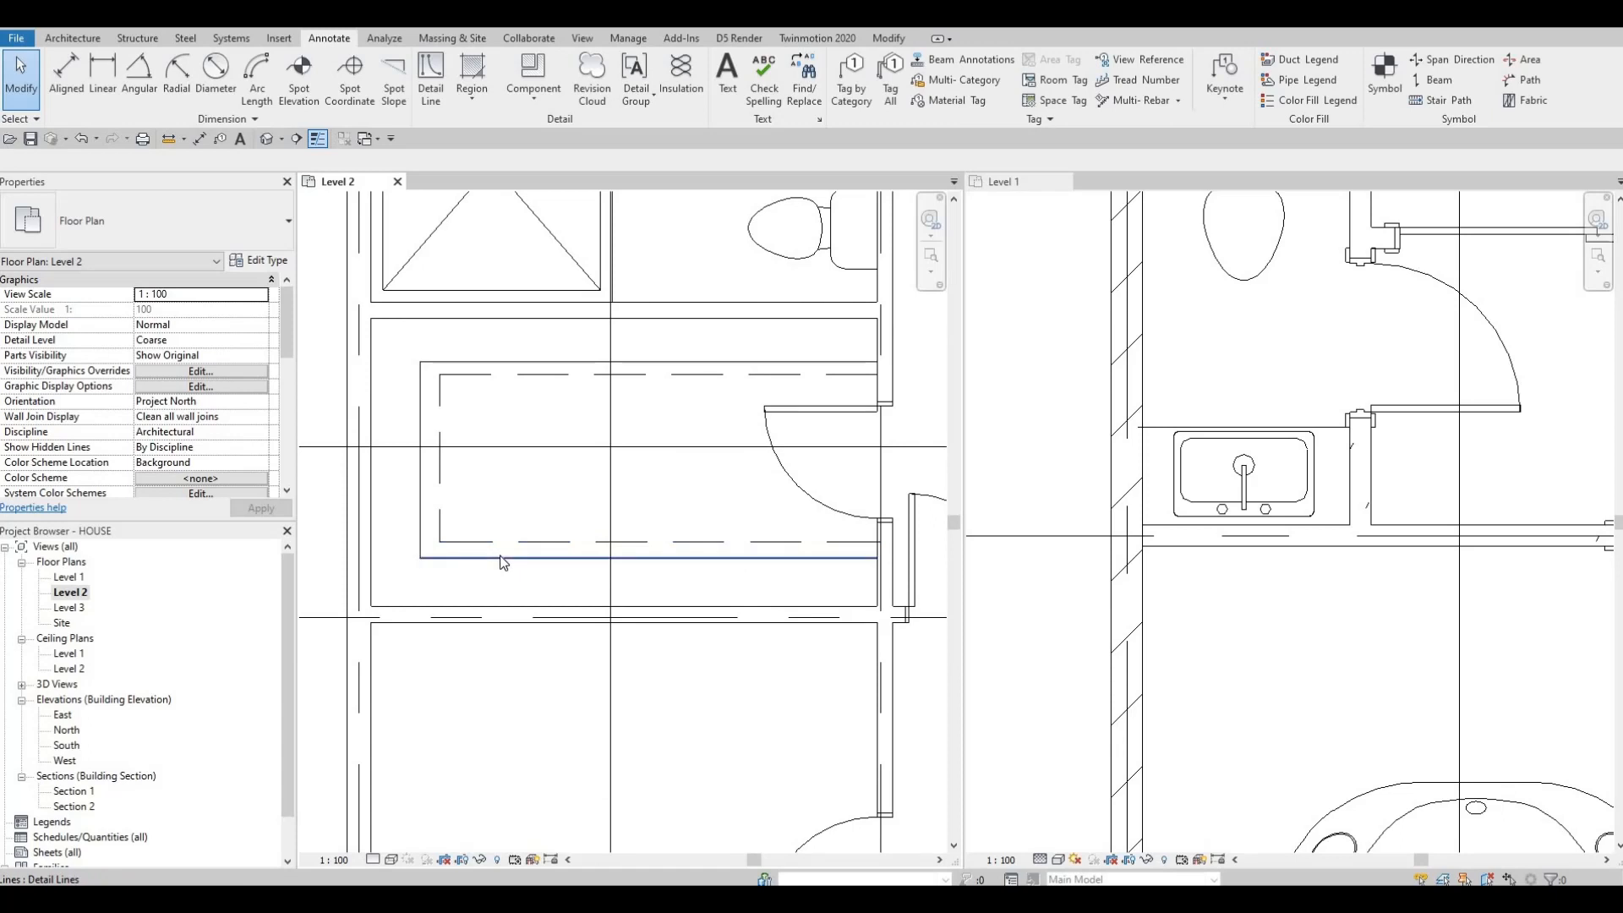
key("Tab")
left_click(503, 560)
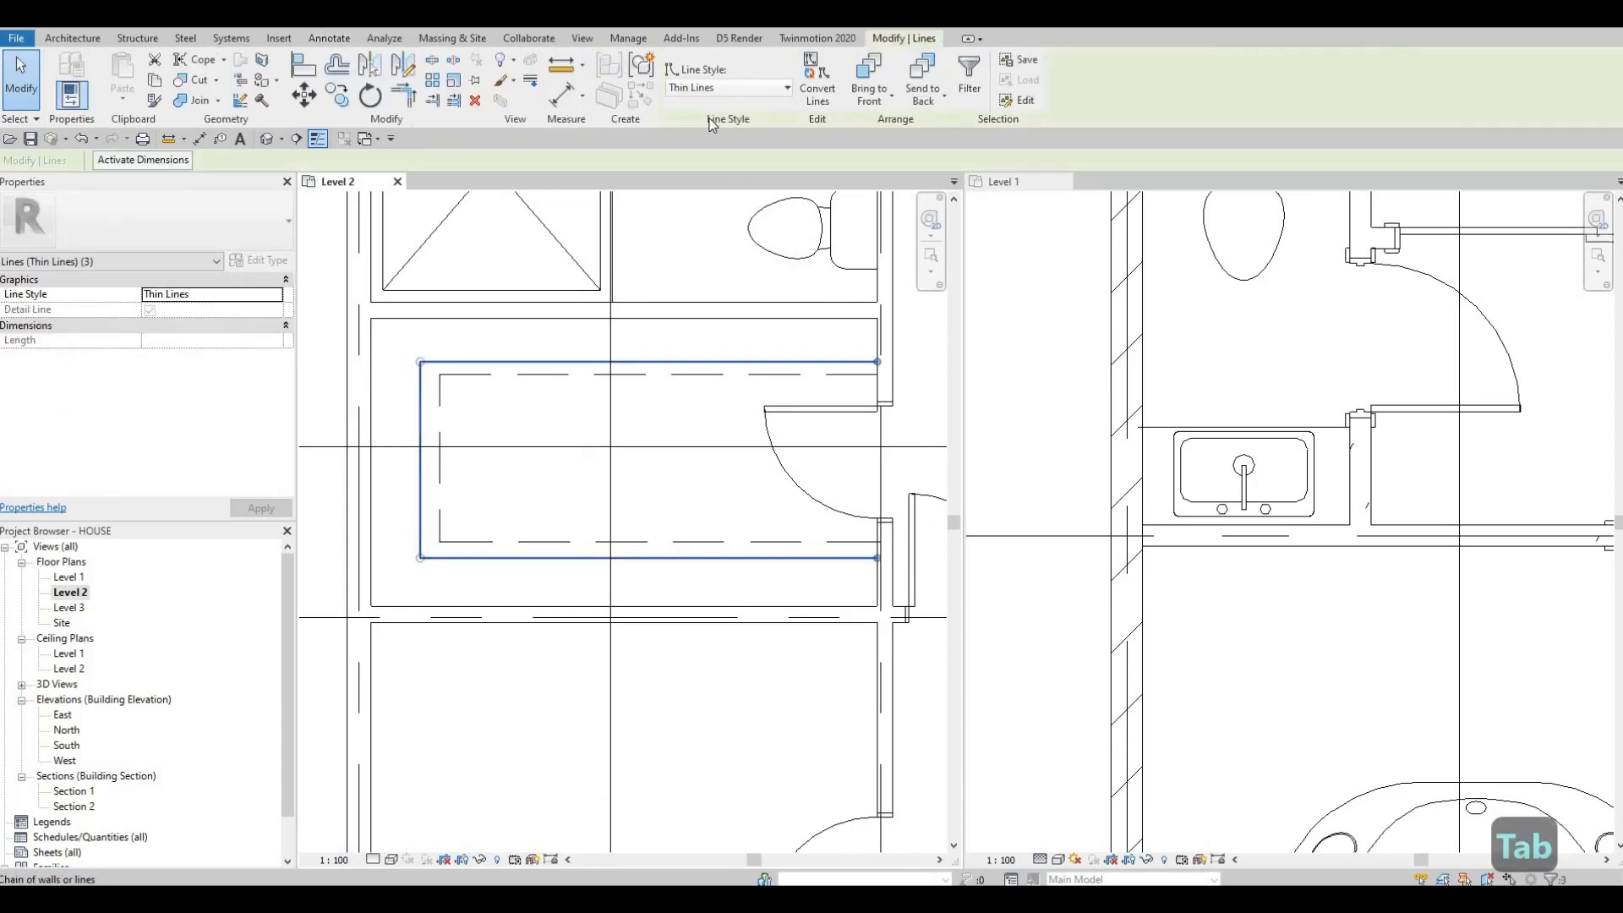
left_click(702, 88)
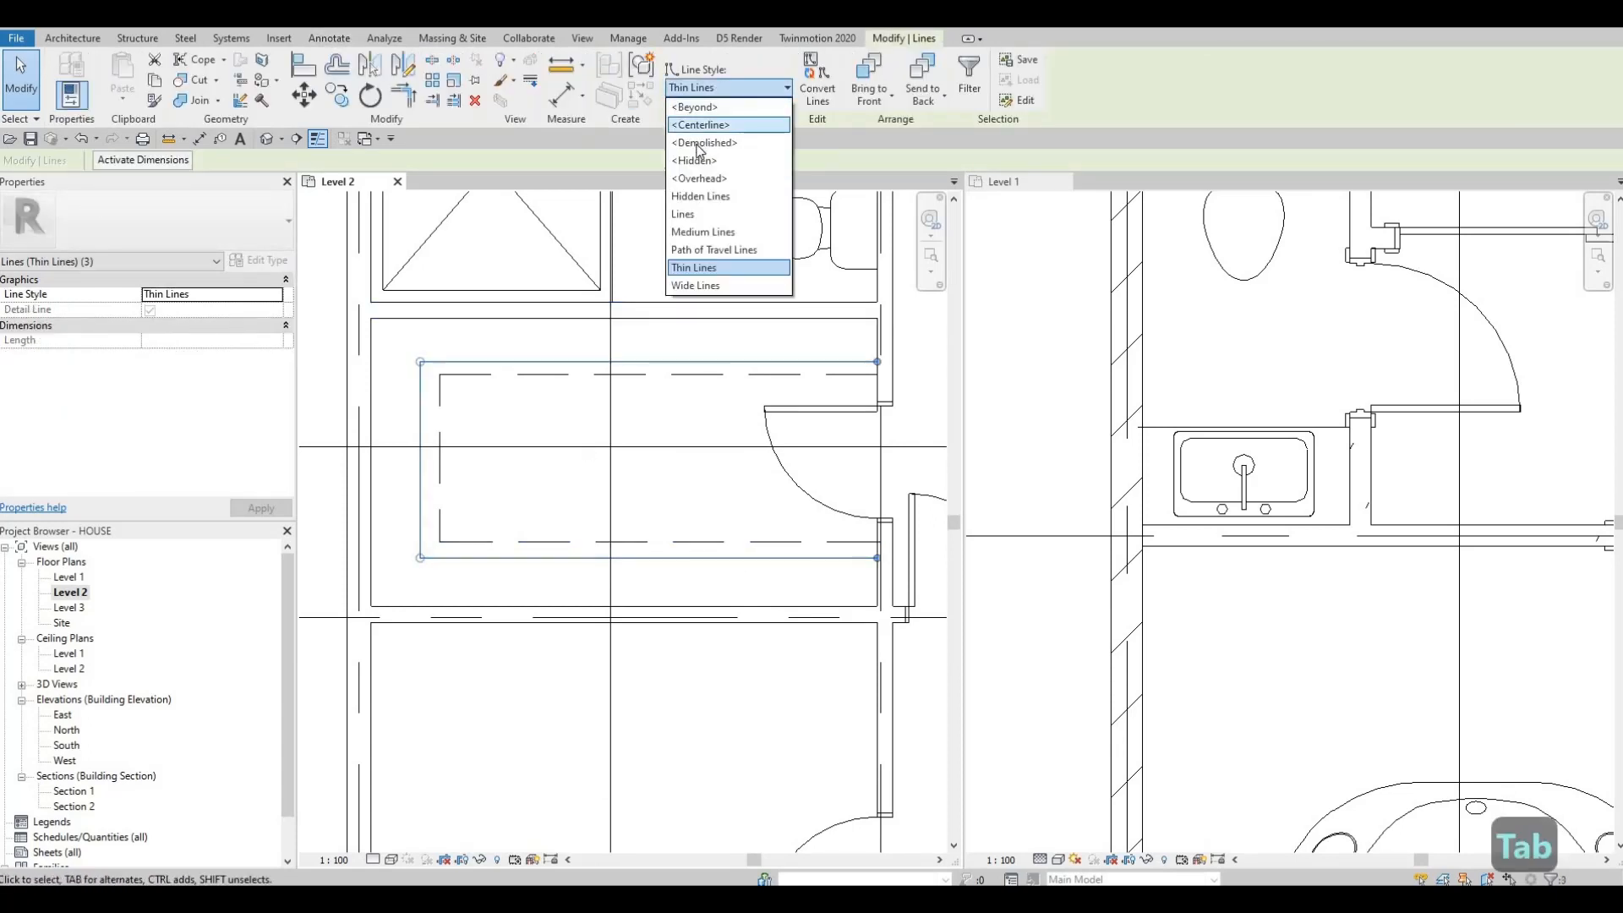
left_click(697, 143)
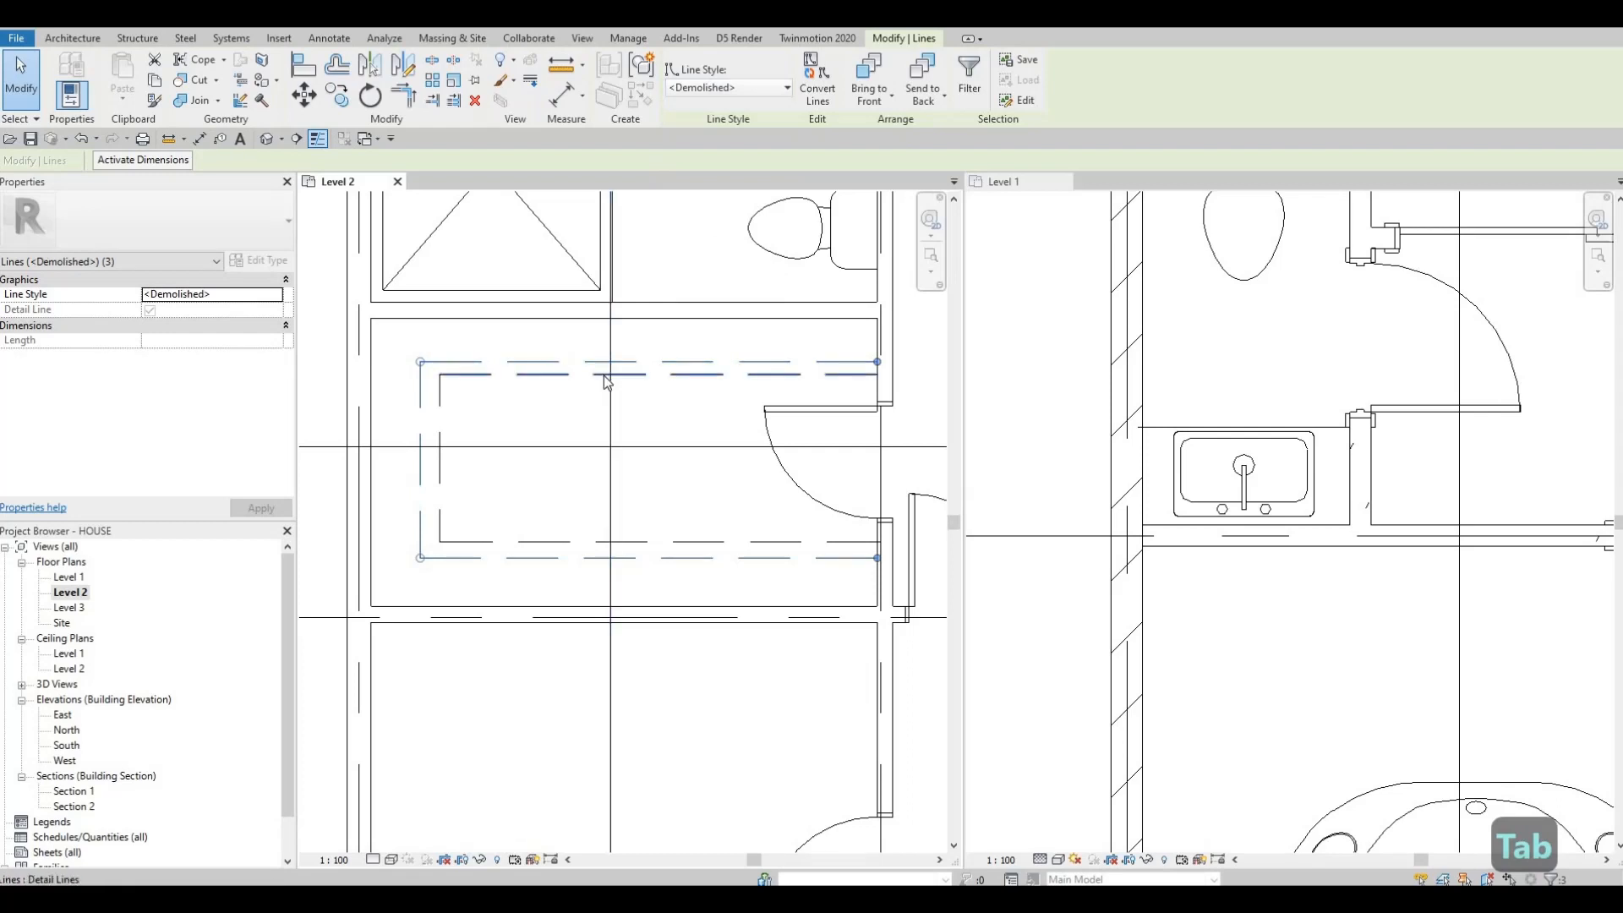
Step: Select the inner counter outline chain and set its line style to Thin Lines
key("Tab")
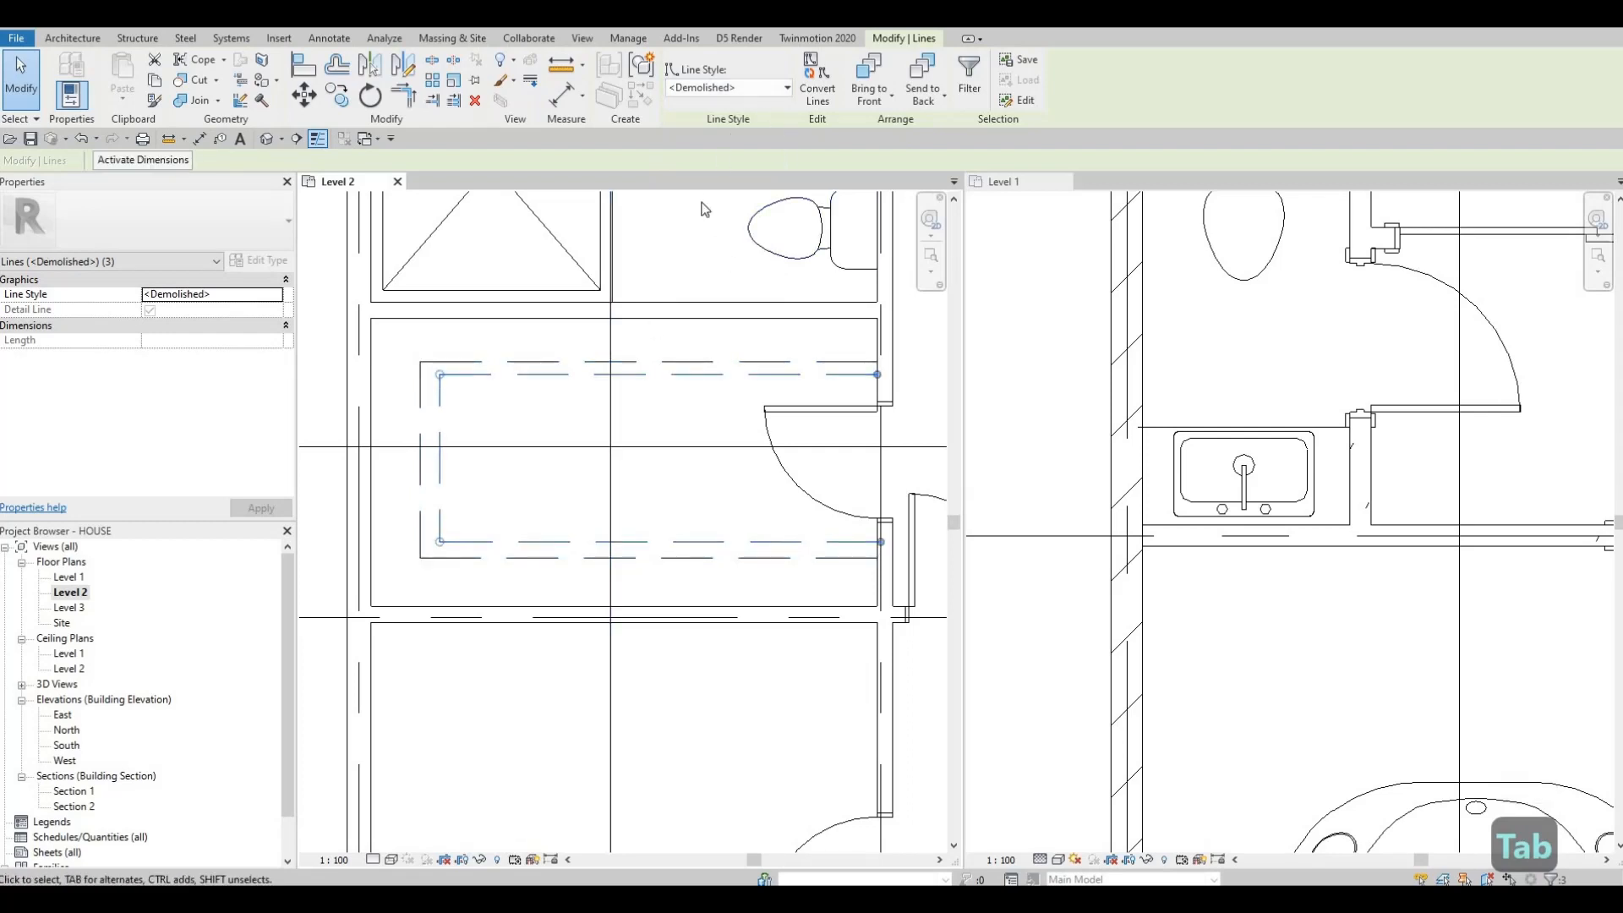
left_click(727, 87)
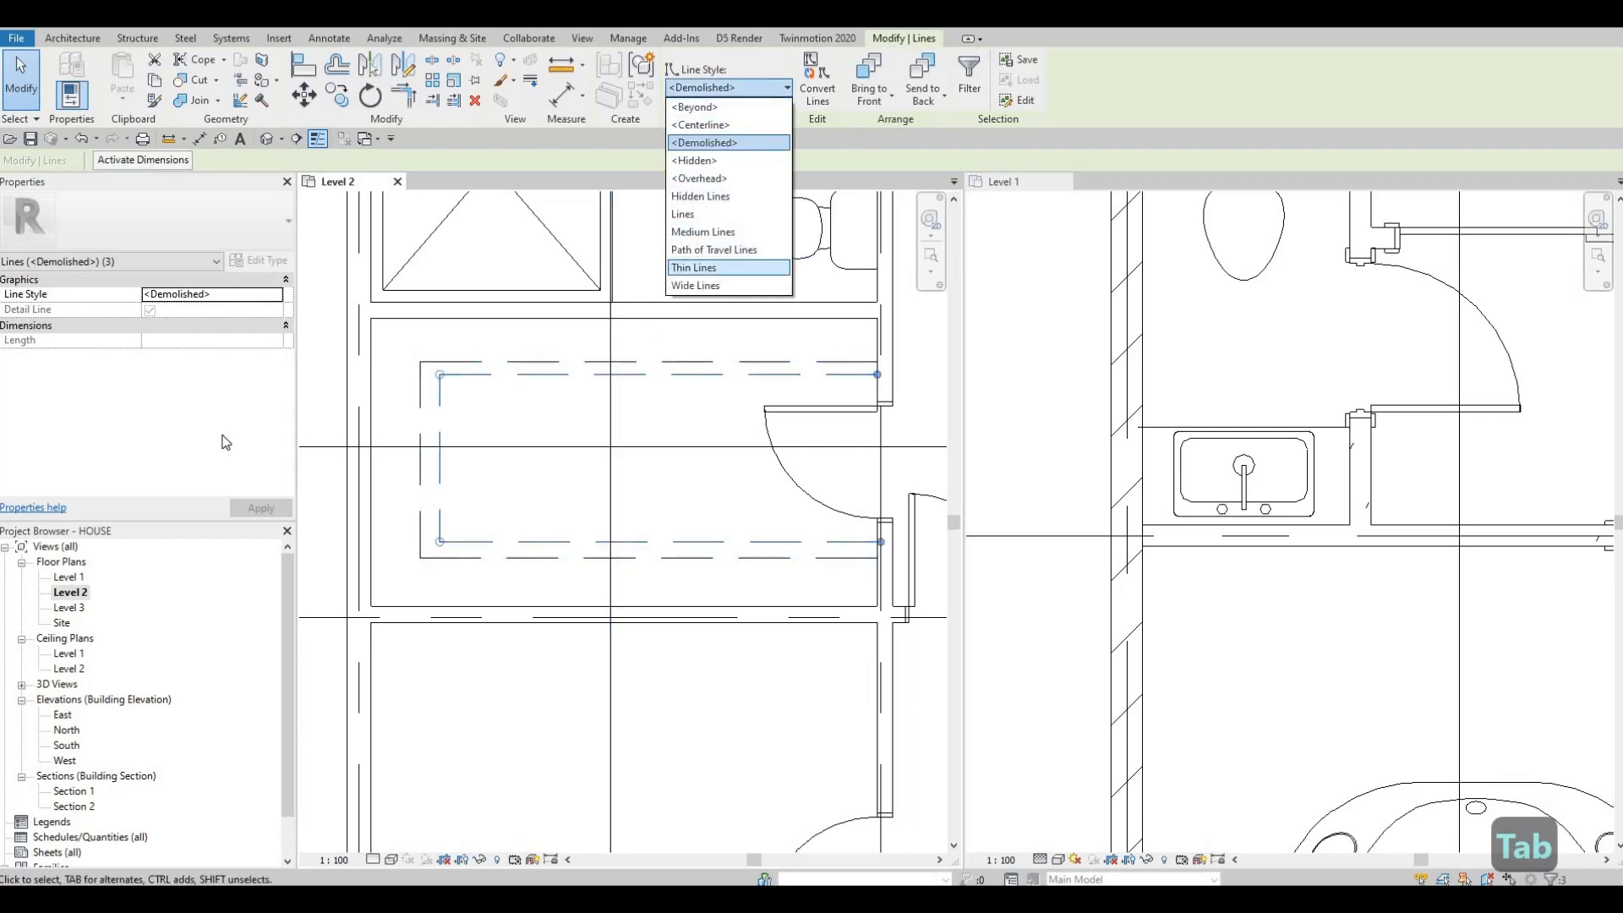
left_click(694, 267)
key("Escape")
key("Escape")
Step: Review the Level 2 bathroom, counter and stair area layout
middle_click_drag(412, 527, 406, 513)
scroll(408, 514, "down", 1)
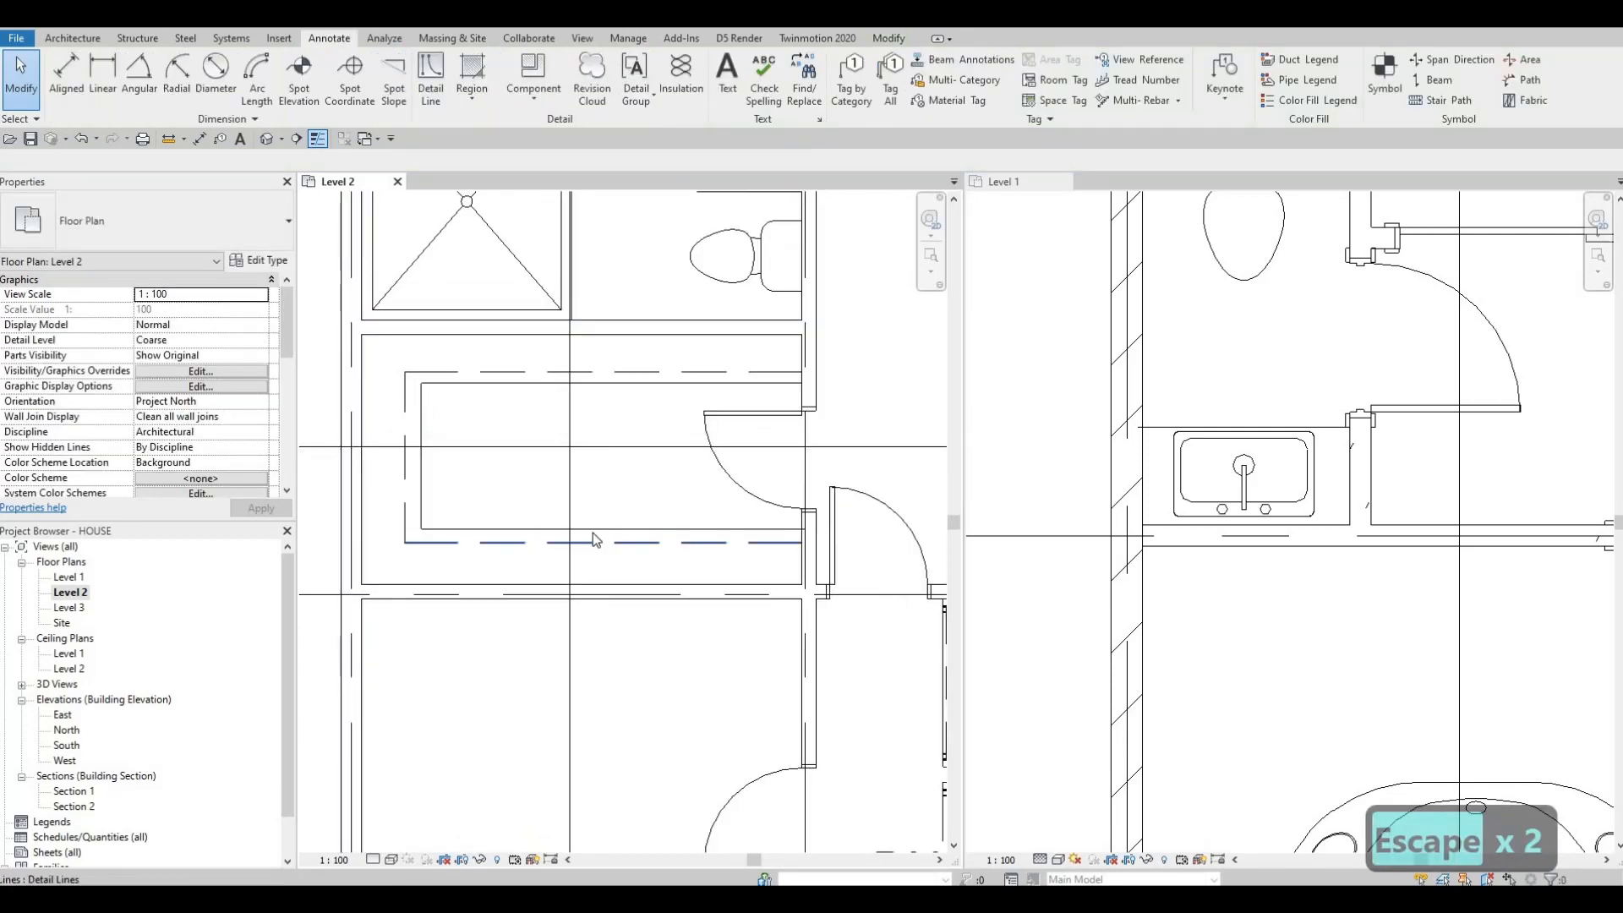
middle_click_drag(655, 560, 603, 523)
middle_click_drag(414, 523, 374, 526)
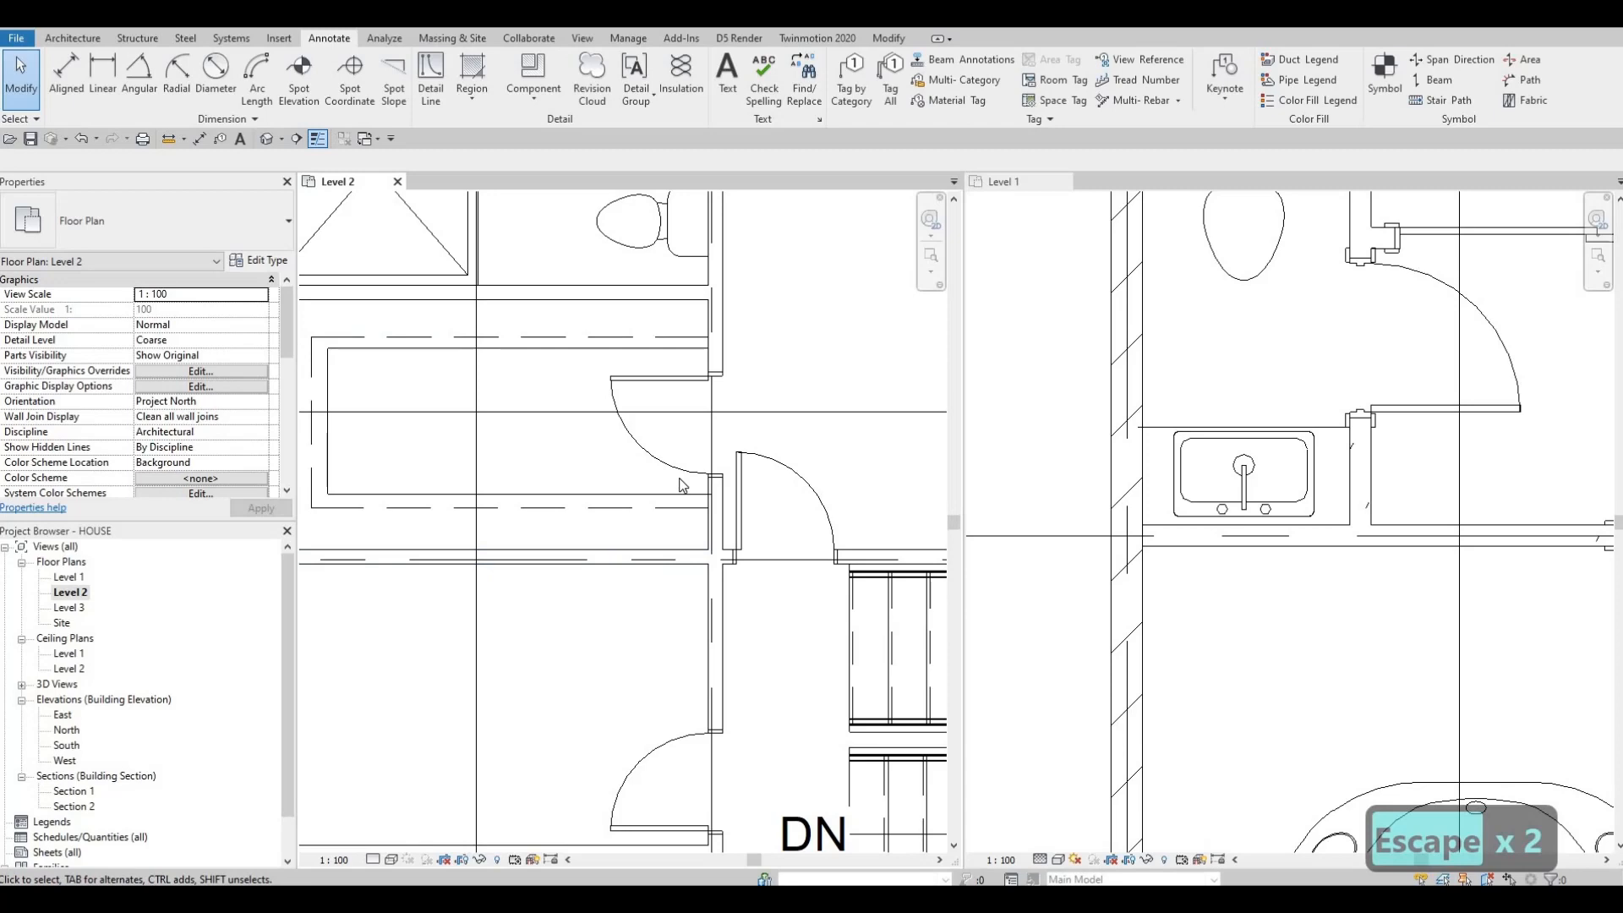
scroll(553, 427, "down", 1)
scroll(558, 431, "down", 1)
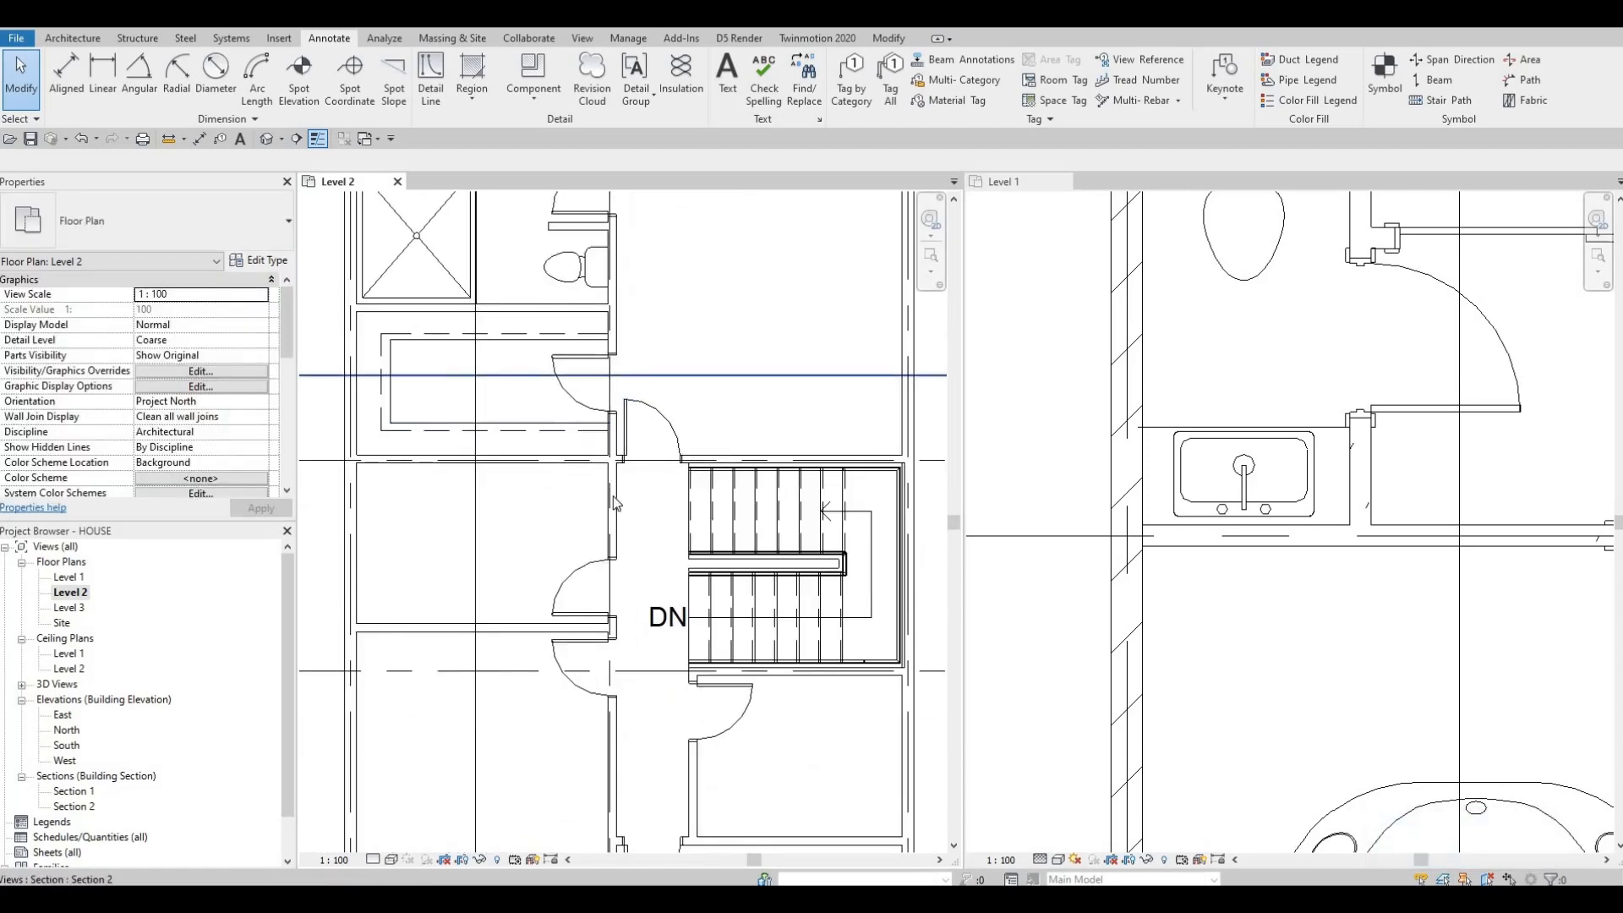
scroll(514, 503, "down", 1)
scroll(617, 490, "down", 1)
middle_click_drag(617, 491, 652, 435)
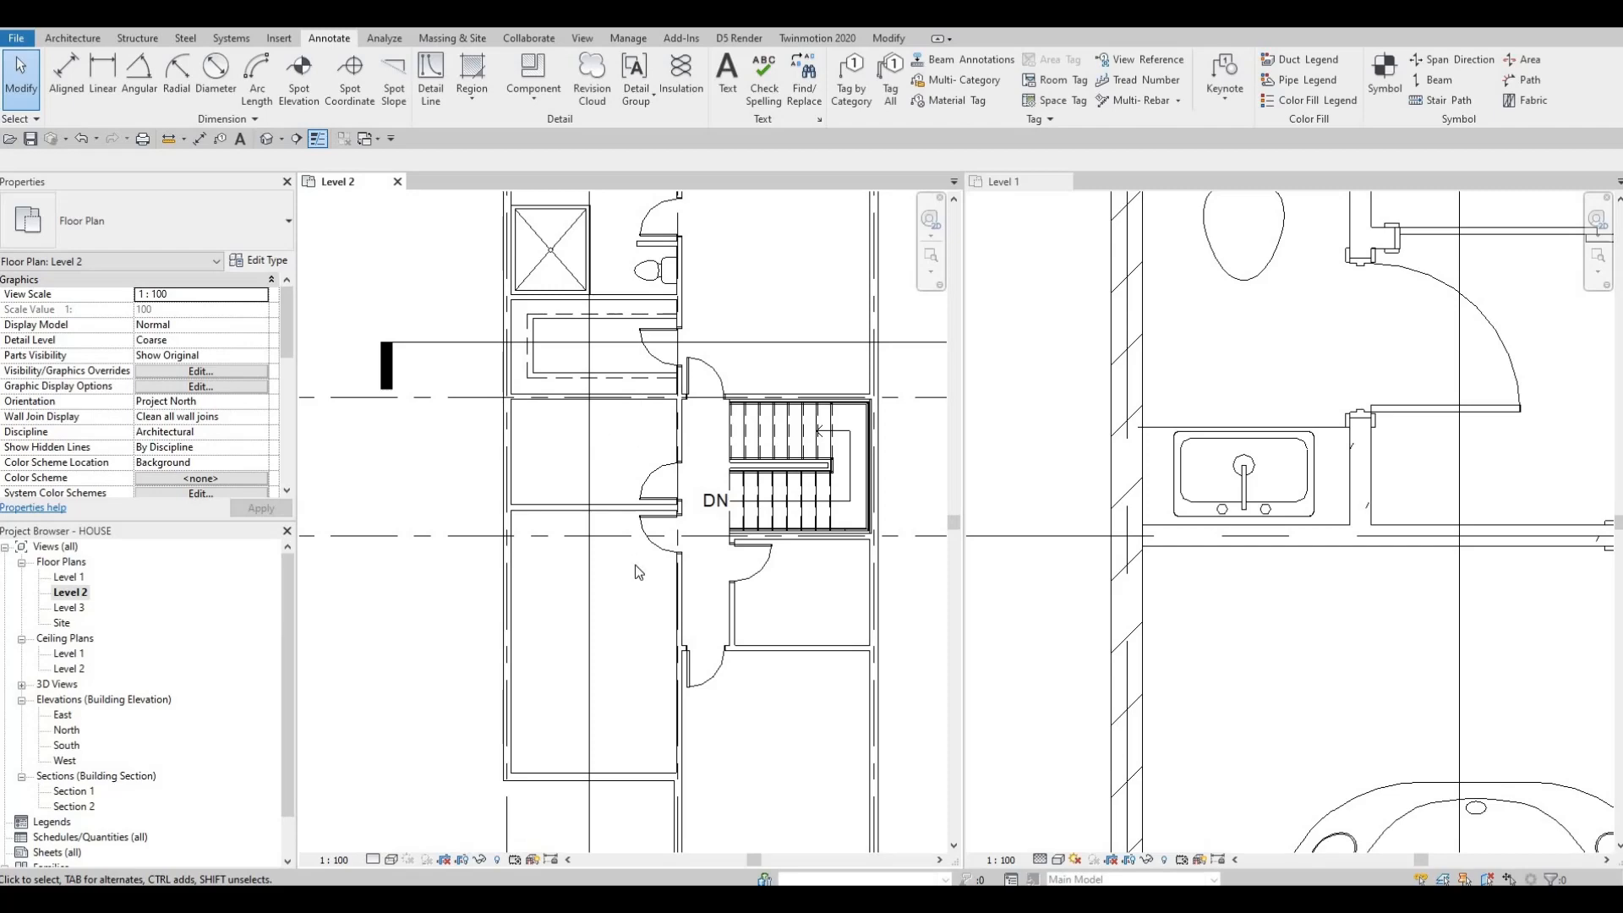
scroll(705, 585, "down", 4)
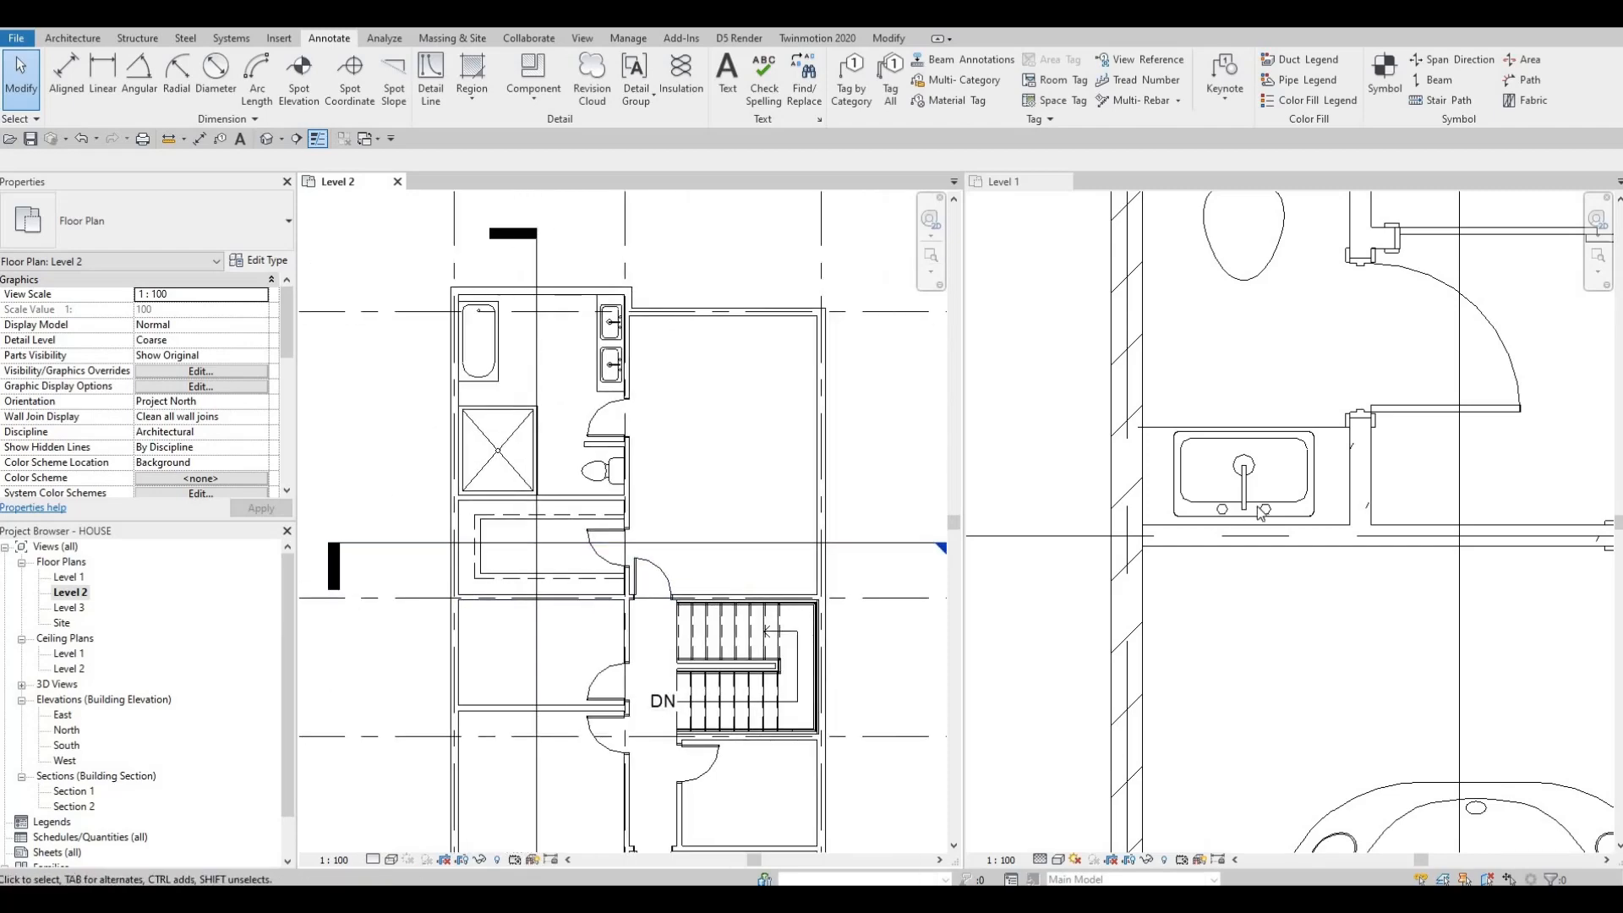
scroll(723, 536, "up", 2)
scroll(674, 471, "down", 1)
middle_click_drag(674, 471, 518, 395)
scroll(1310, 481, "down", 3)
Step: Place night stands of the Level 1 night stand type along the right wall of the Level 2 upper-right bedroom
middle_click_drag(1606, 504, 1402, 588)
scroll(1187, 385, "up", 5)
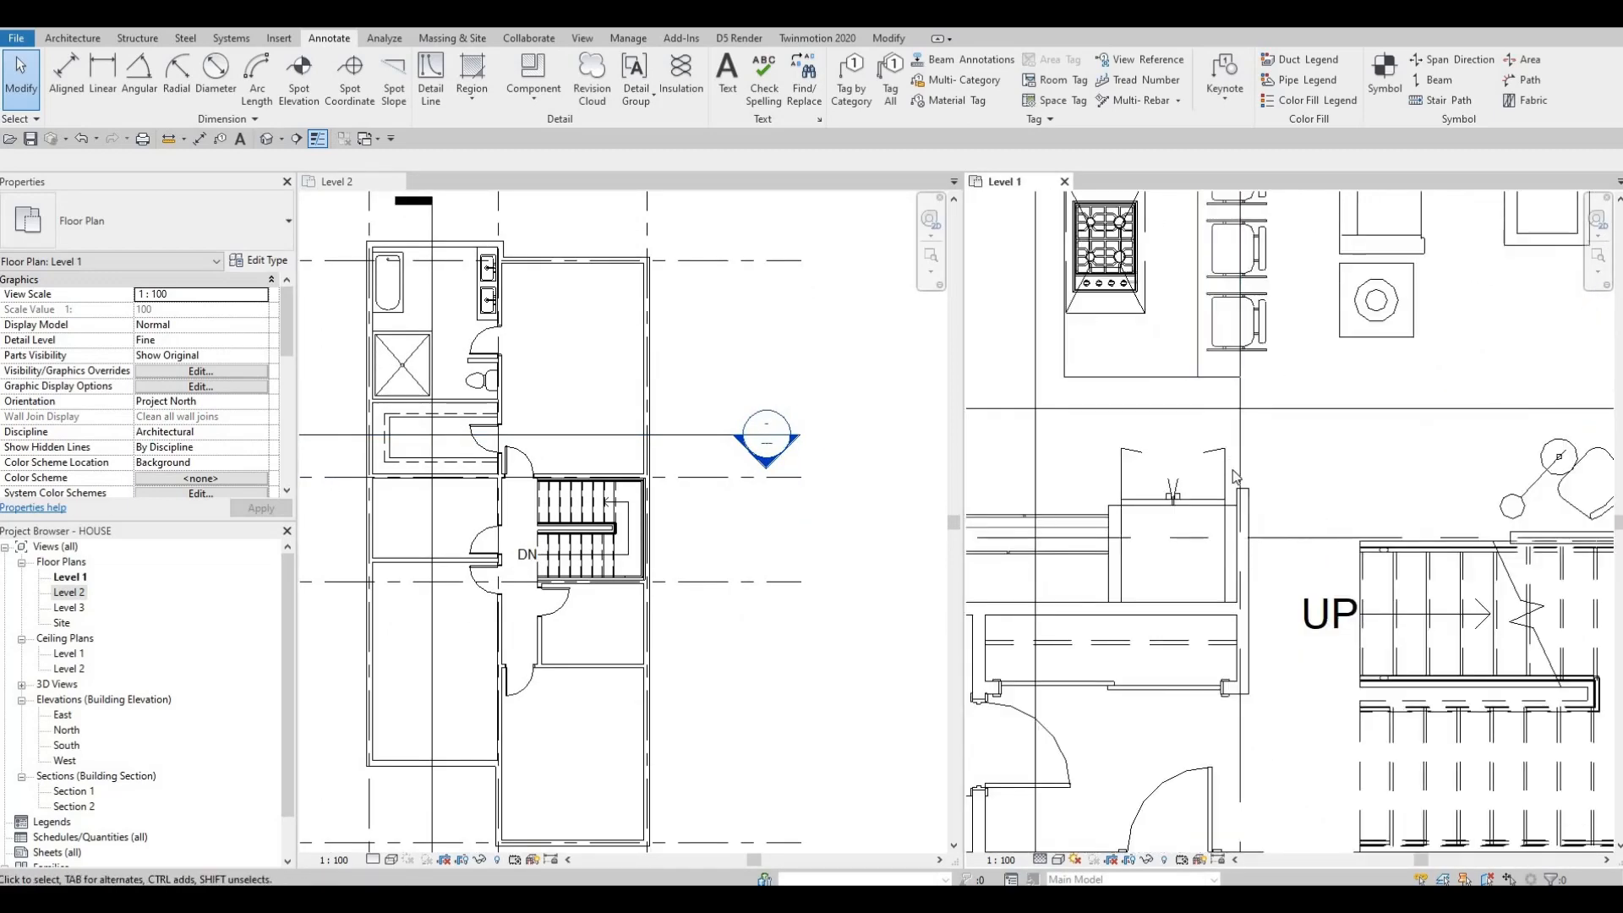
key("Escape")
scroll(1209, 592, "down", 4)
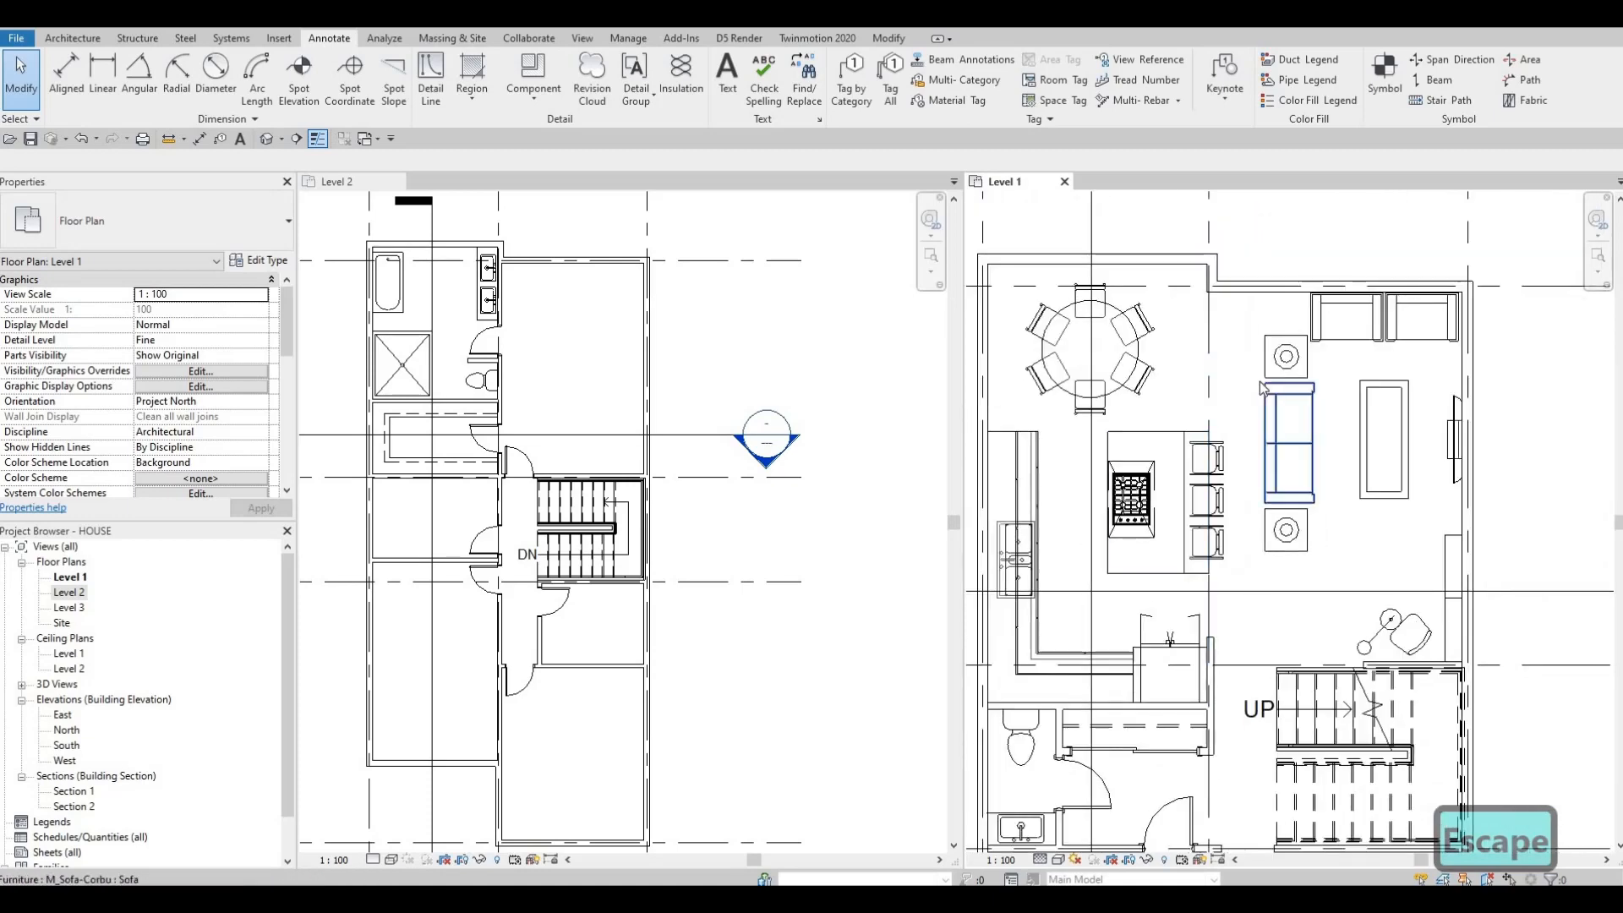
left_click(1253, 398)
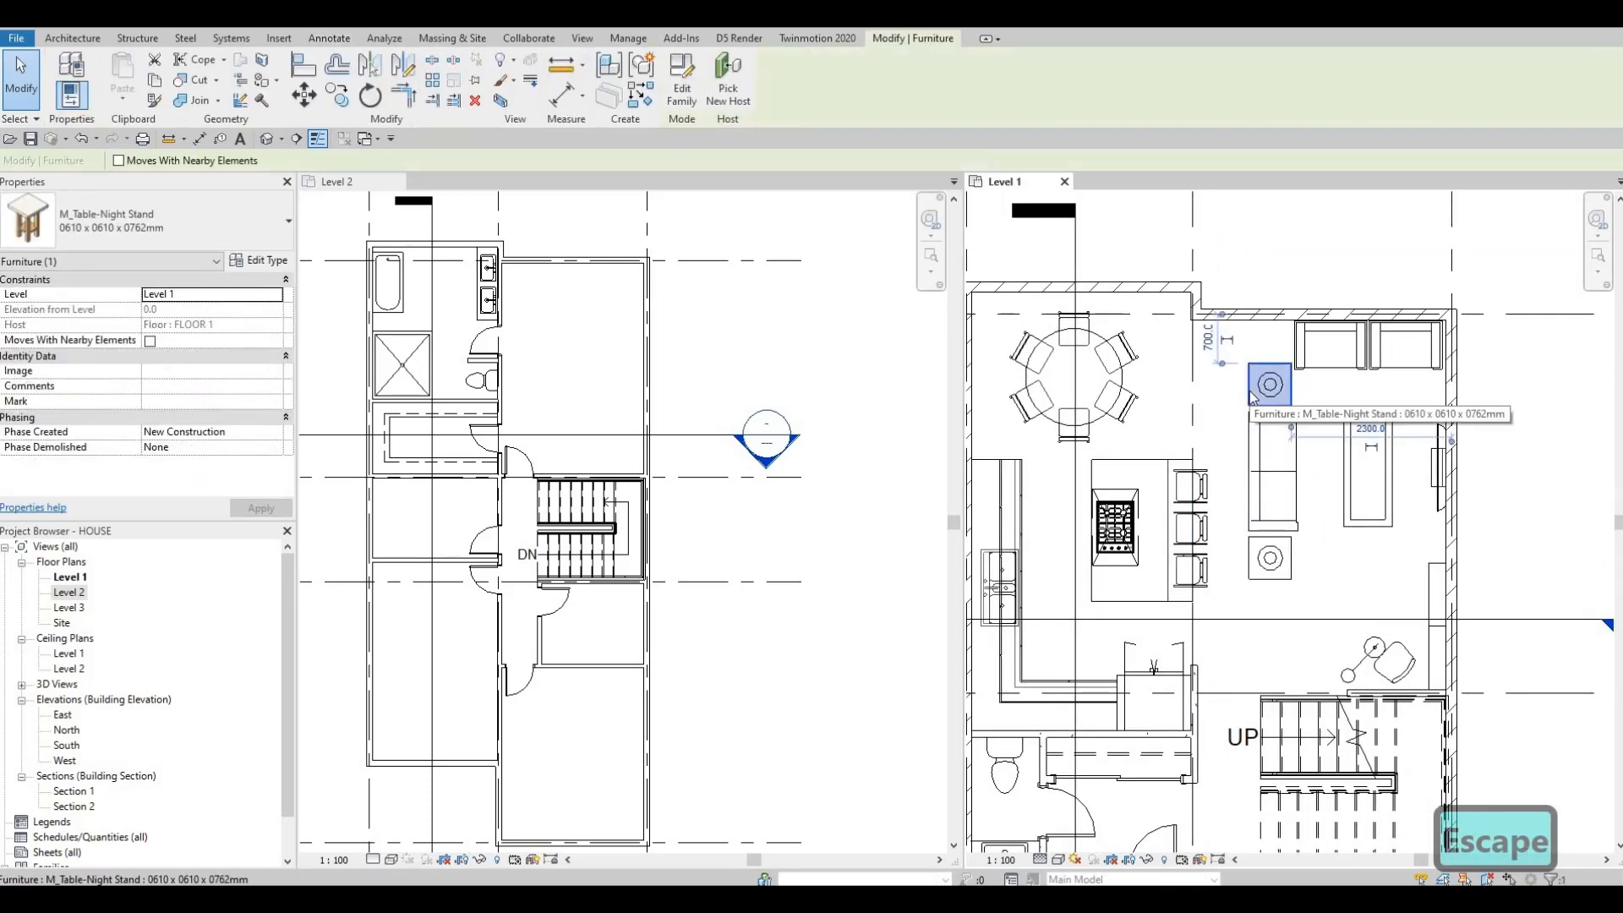
key("c")
key("s")
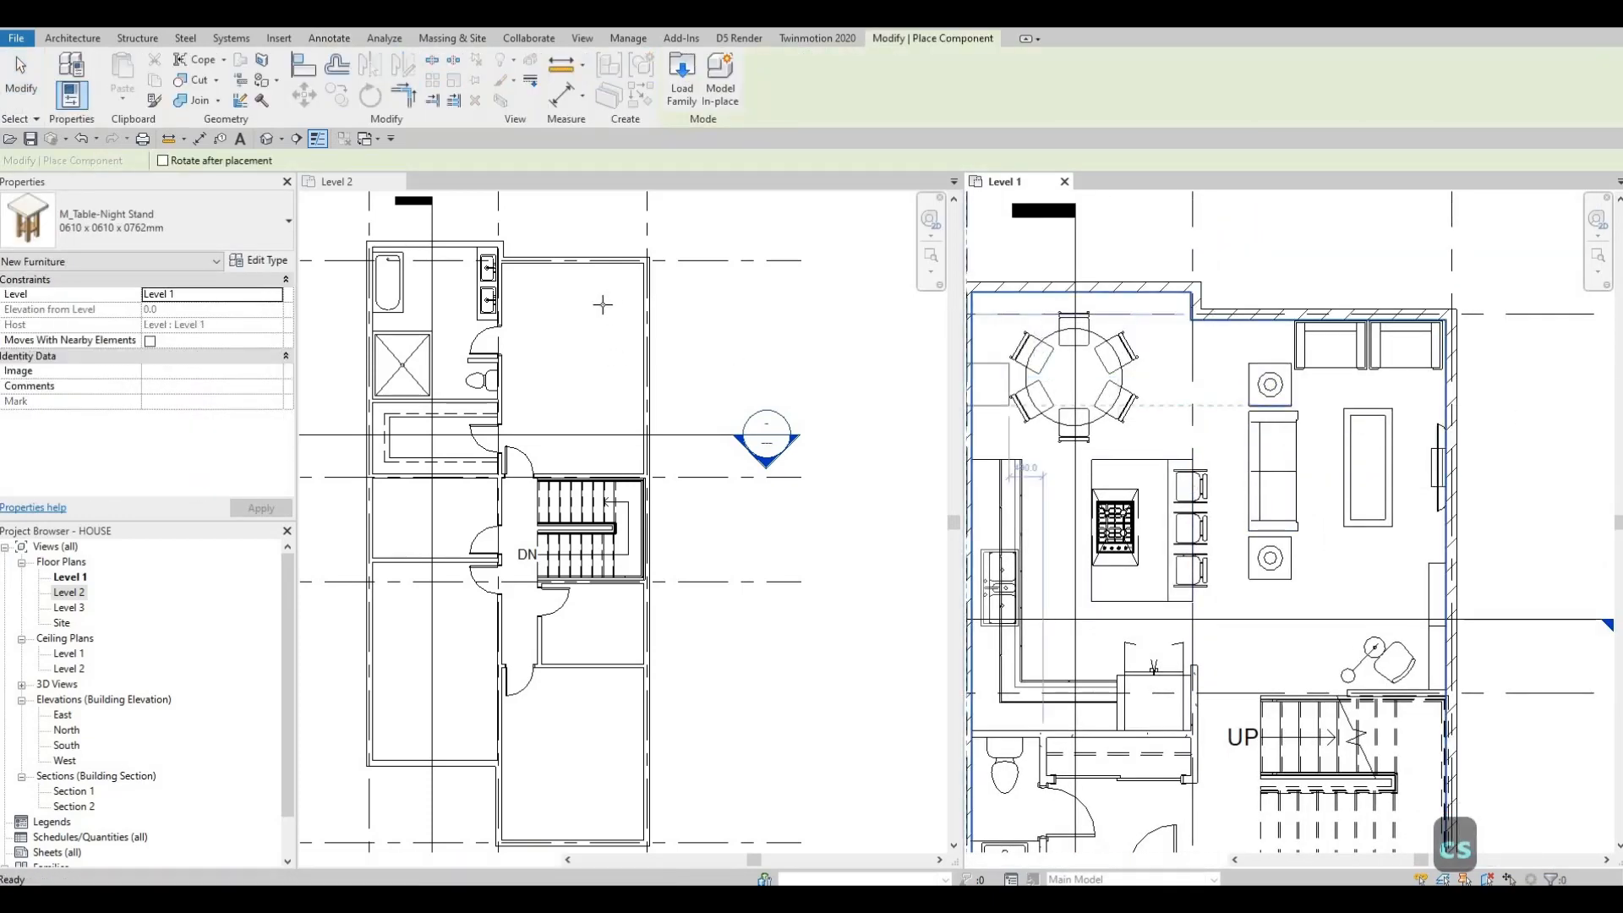
scroll(625, 355, "up", 2)
middle_click_drag(534, 284, 601, 348)
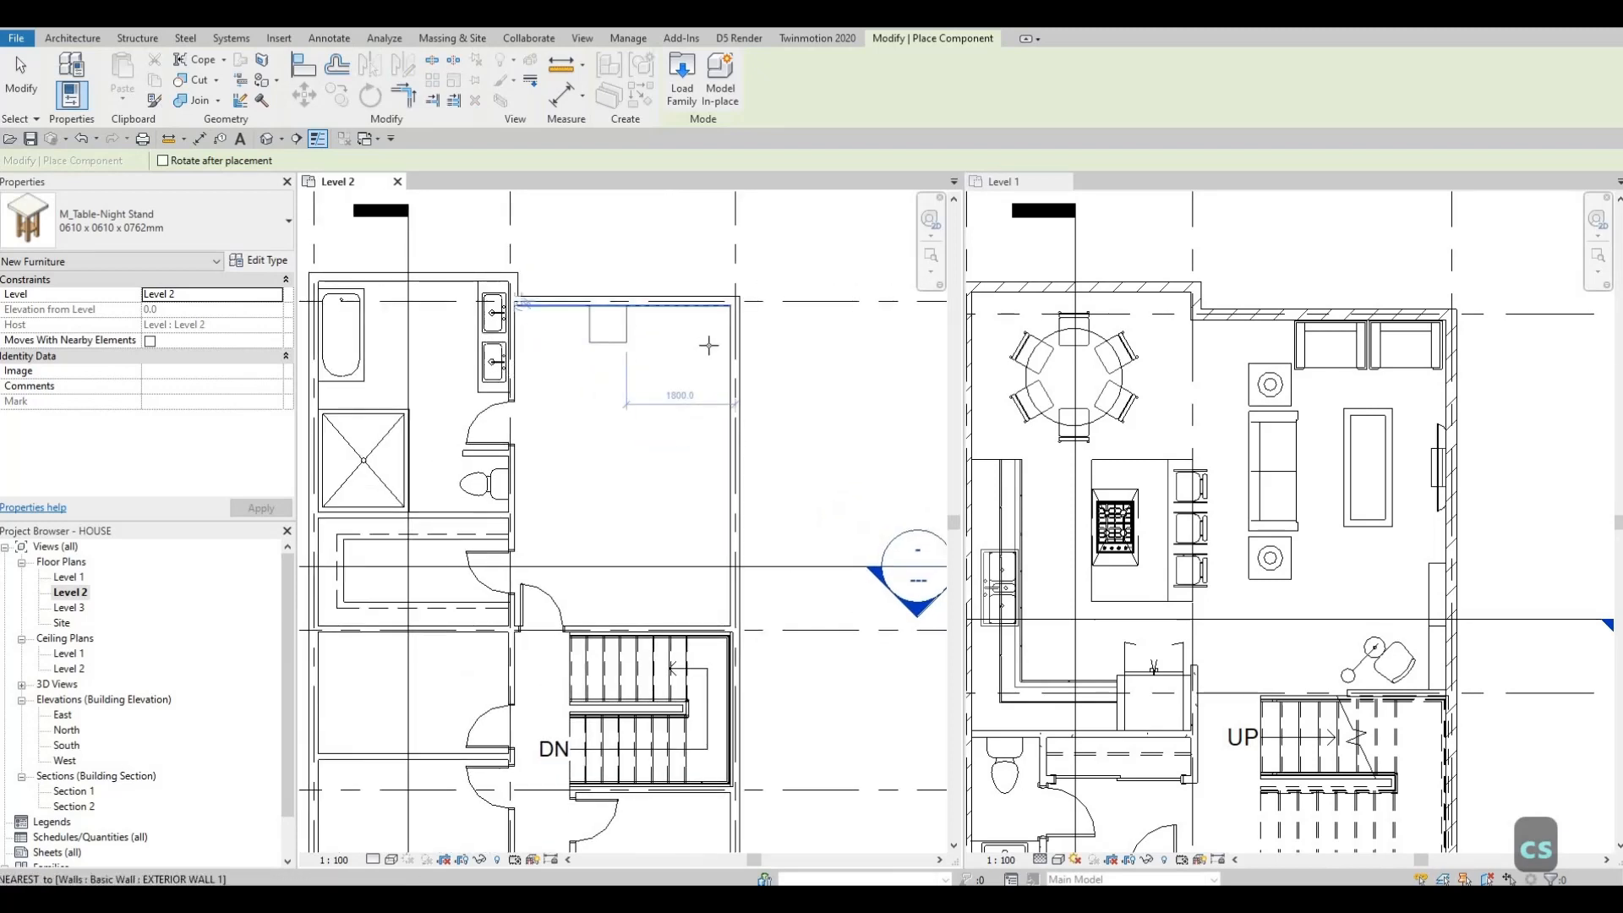
scroll(715, 338, "up", 1)
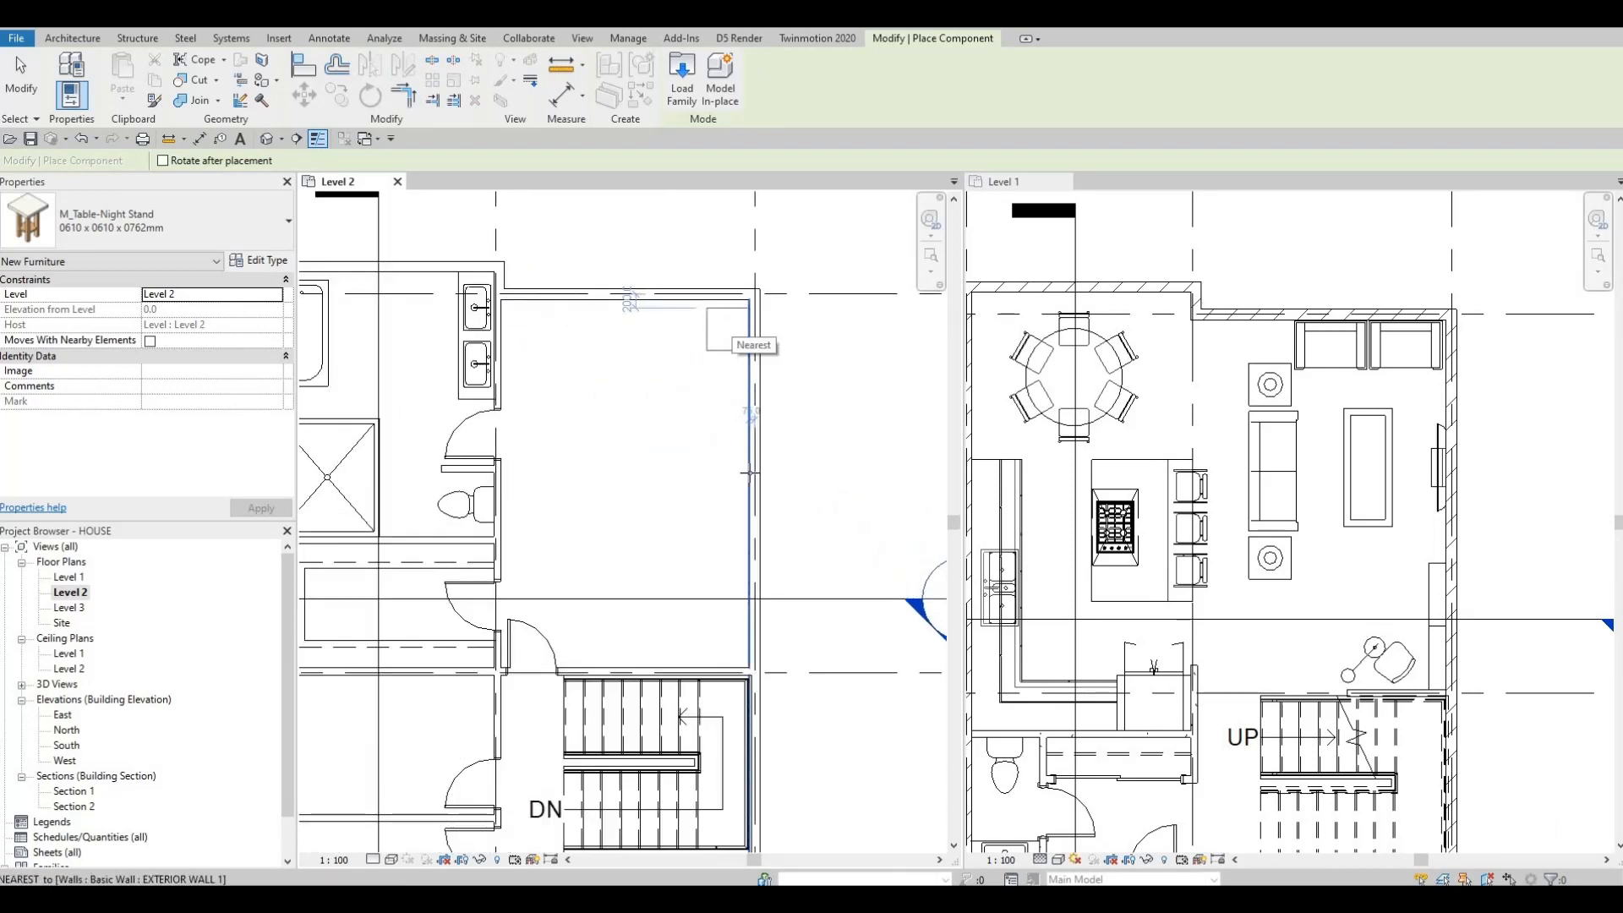
left_click(729, 329)
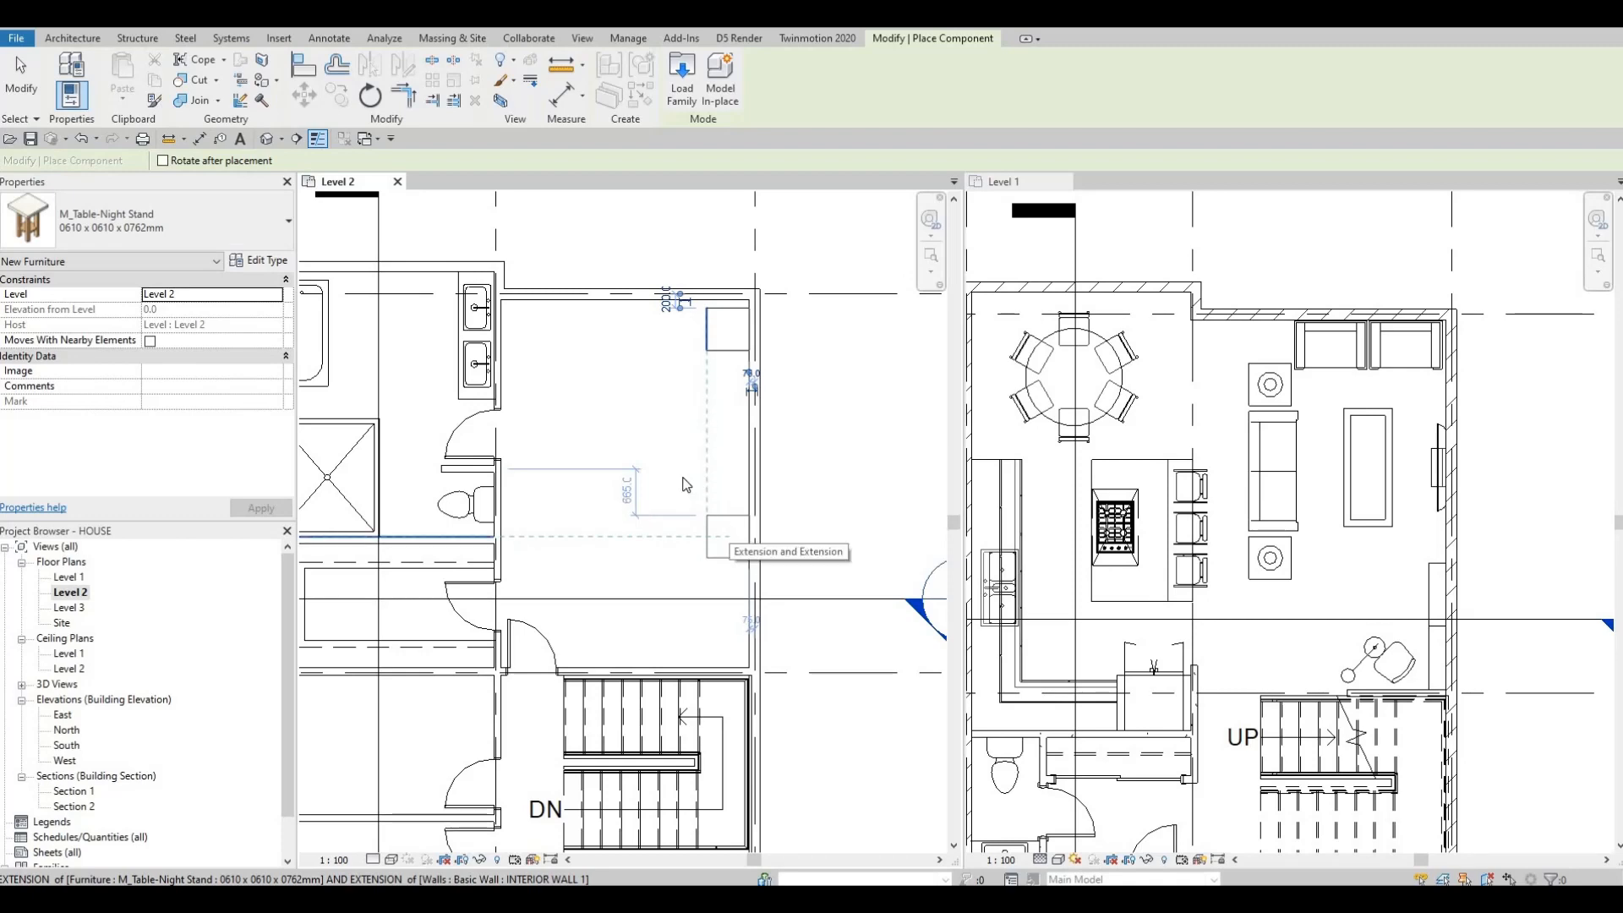
key("Escape")
key("Escape")
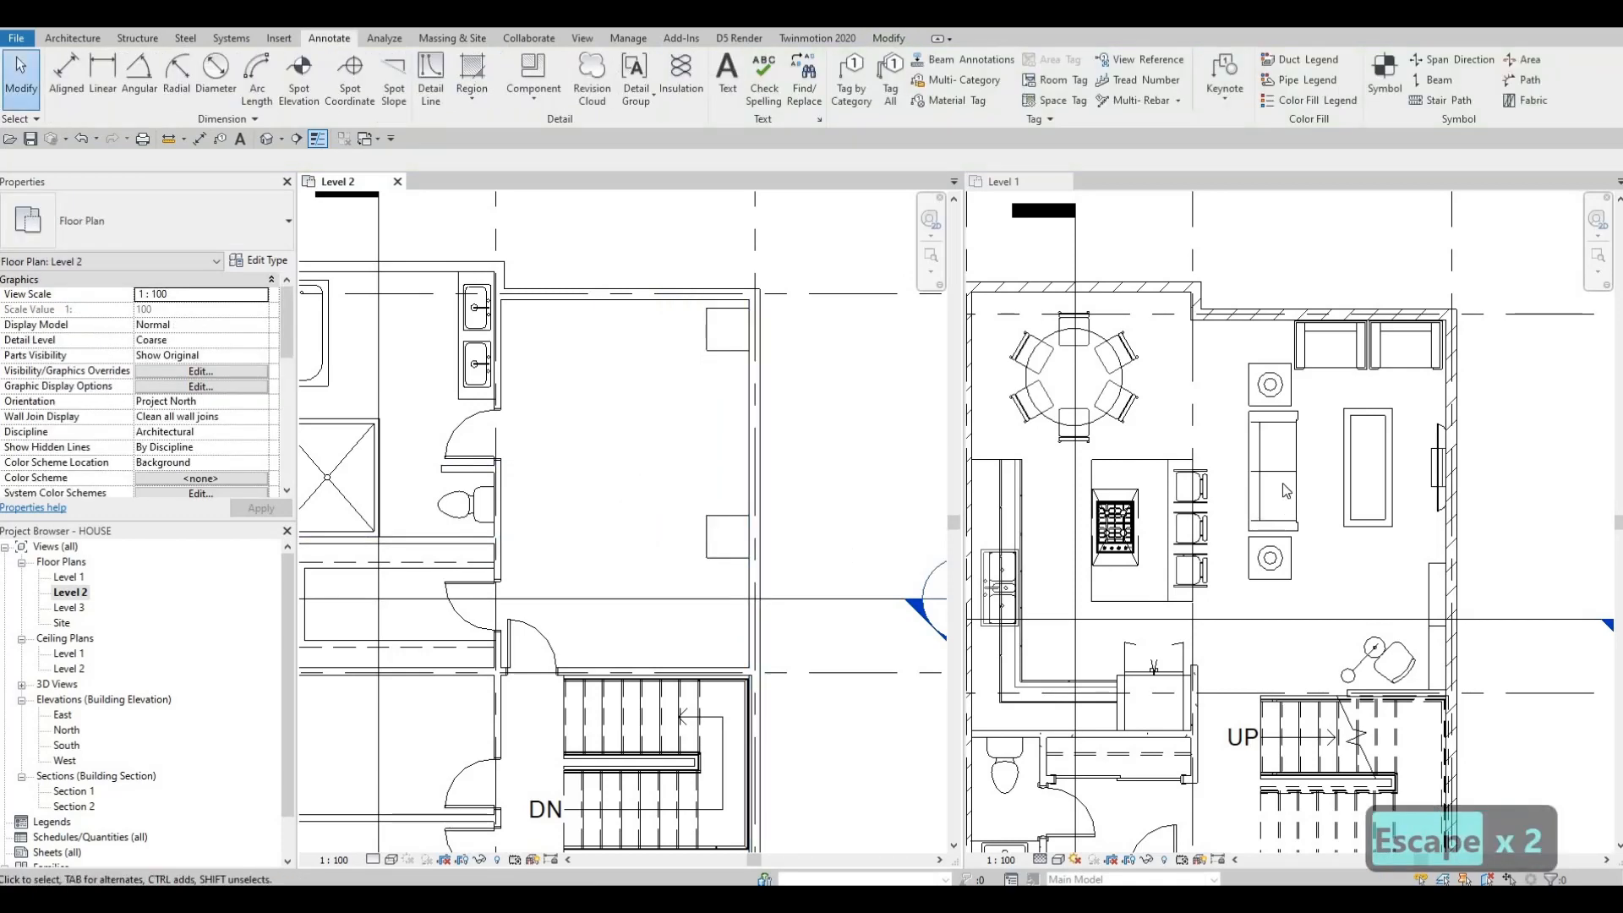
Step: Place table lamps of the Level 1 lamp type onto both night stands in the Level 2 bedroom
left_click(1270, 386)
left_click(1270, 385)
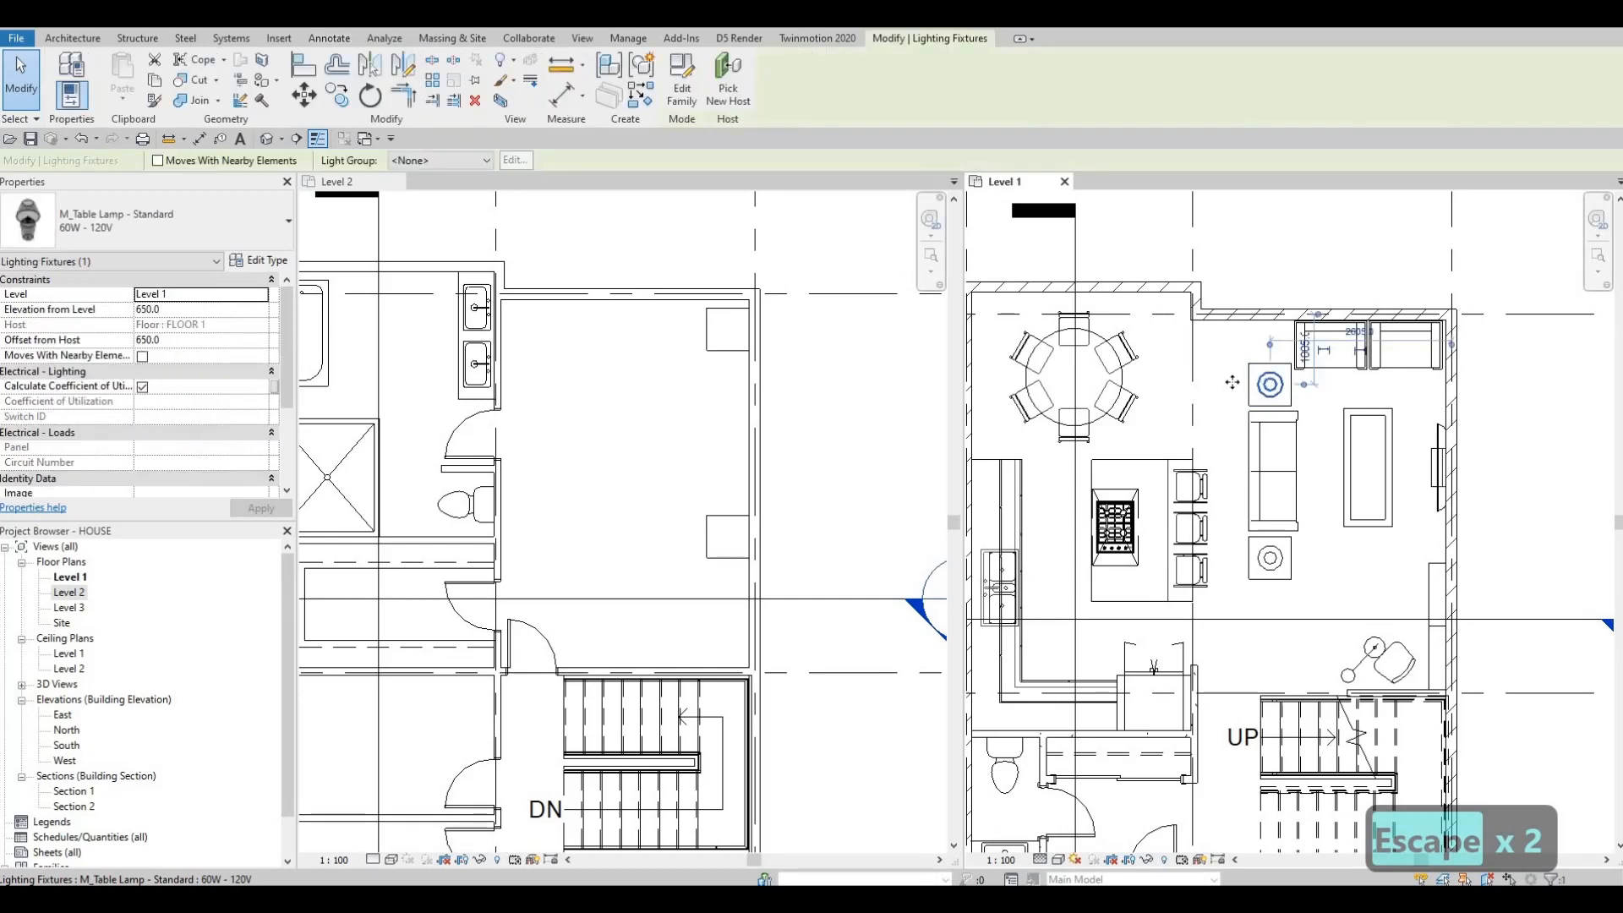
key("c")
key("s")
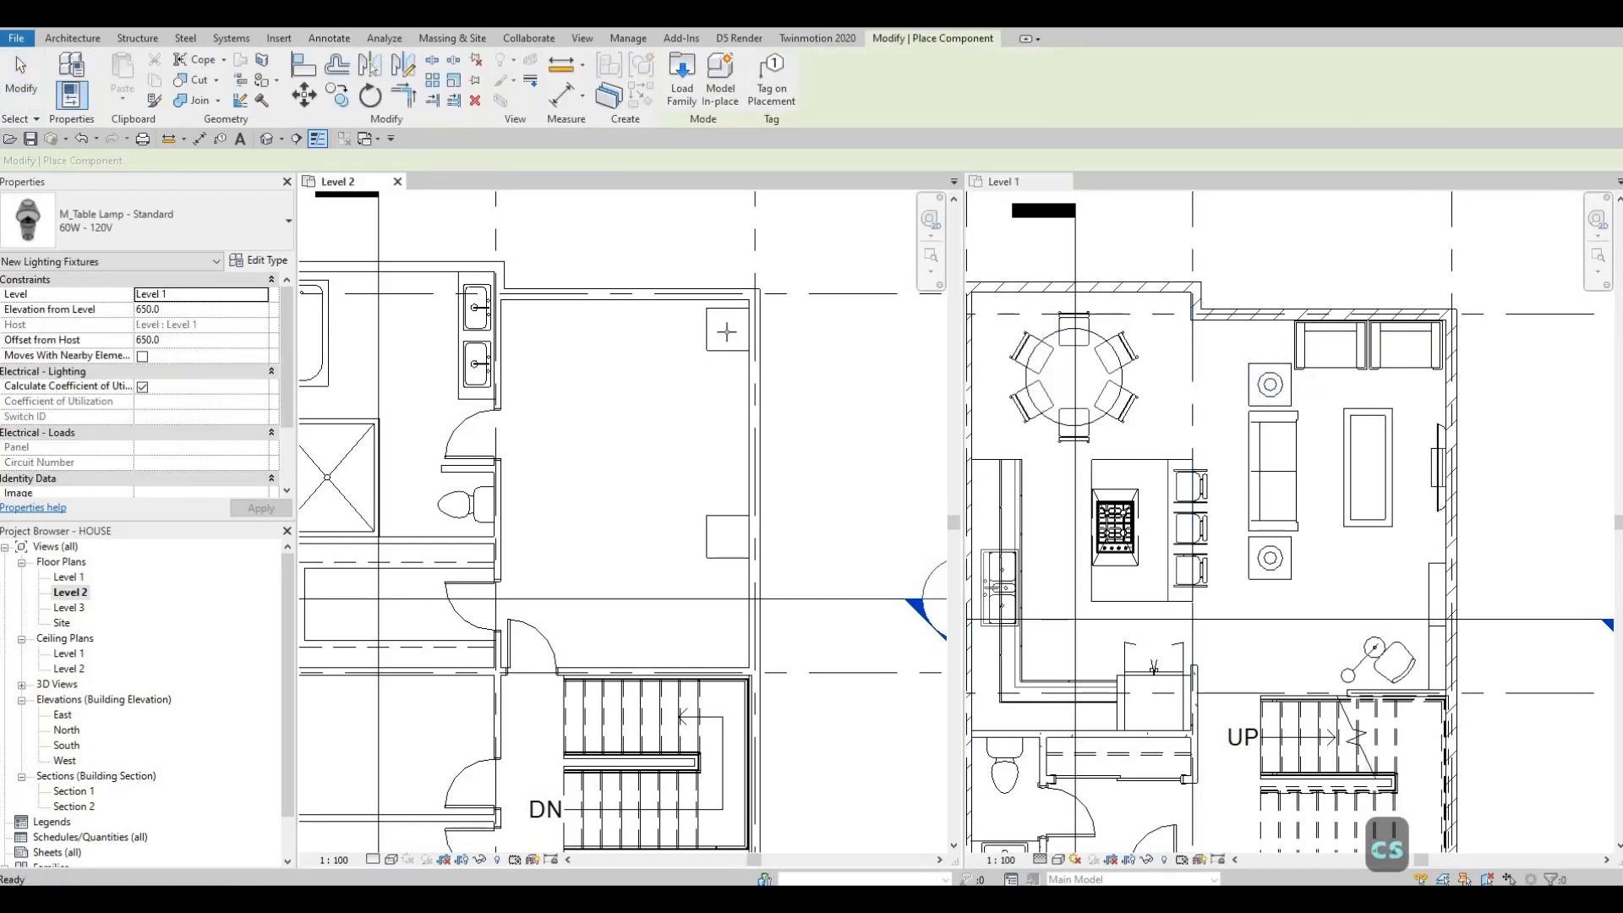
scroll(726, 338, "up", 2)
left_click(728, 322)
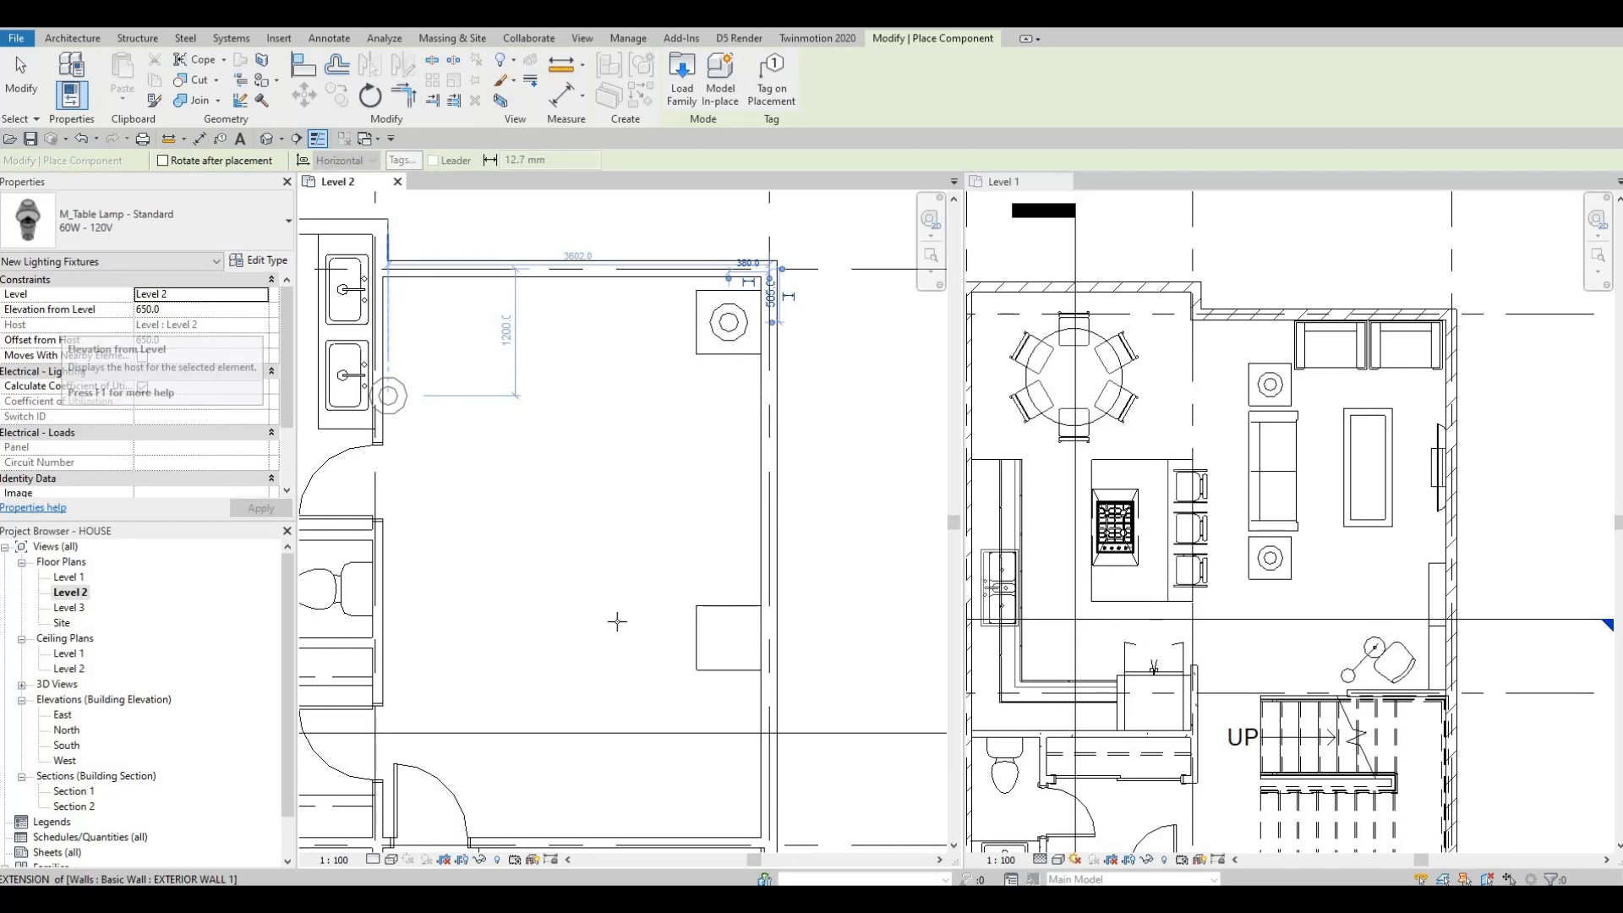
left_click(710, 626)
key("Escape")
key("Escape")
key("Escape")
Step: Place a sofa matching the Level 1 sofa against the wall above the Level 2 stair
scroll(723, 427, "down", 2)
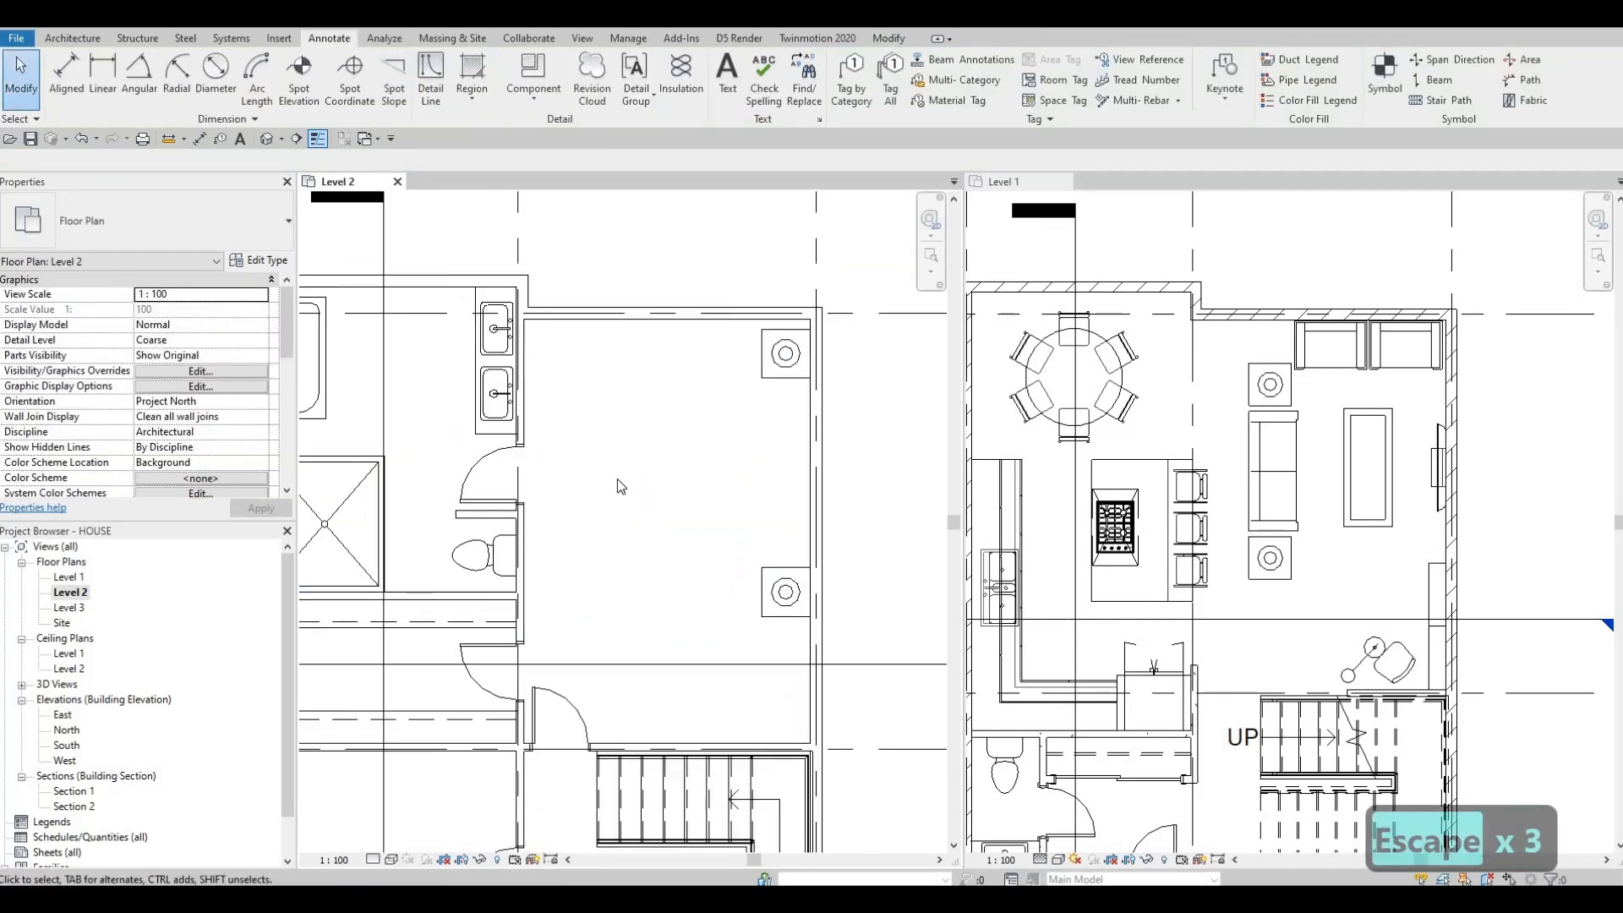
middle_click_drag(792, 489, 729, 433)
scroll(727, 410, "down", 1)
middle_click_drag(718, 534, 704, 516)
scroll(704, 516, "down", 1)
scroll(677, 538, "up", 4)
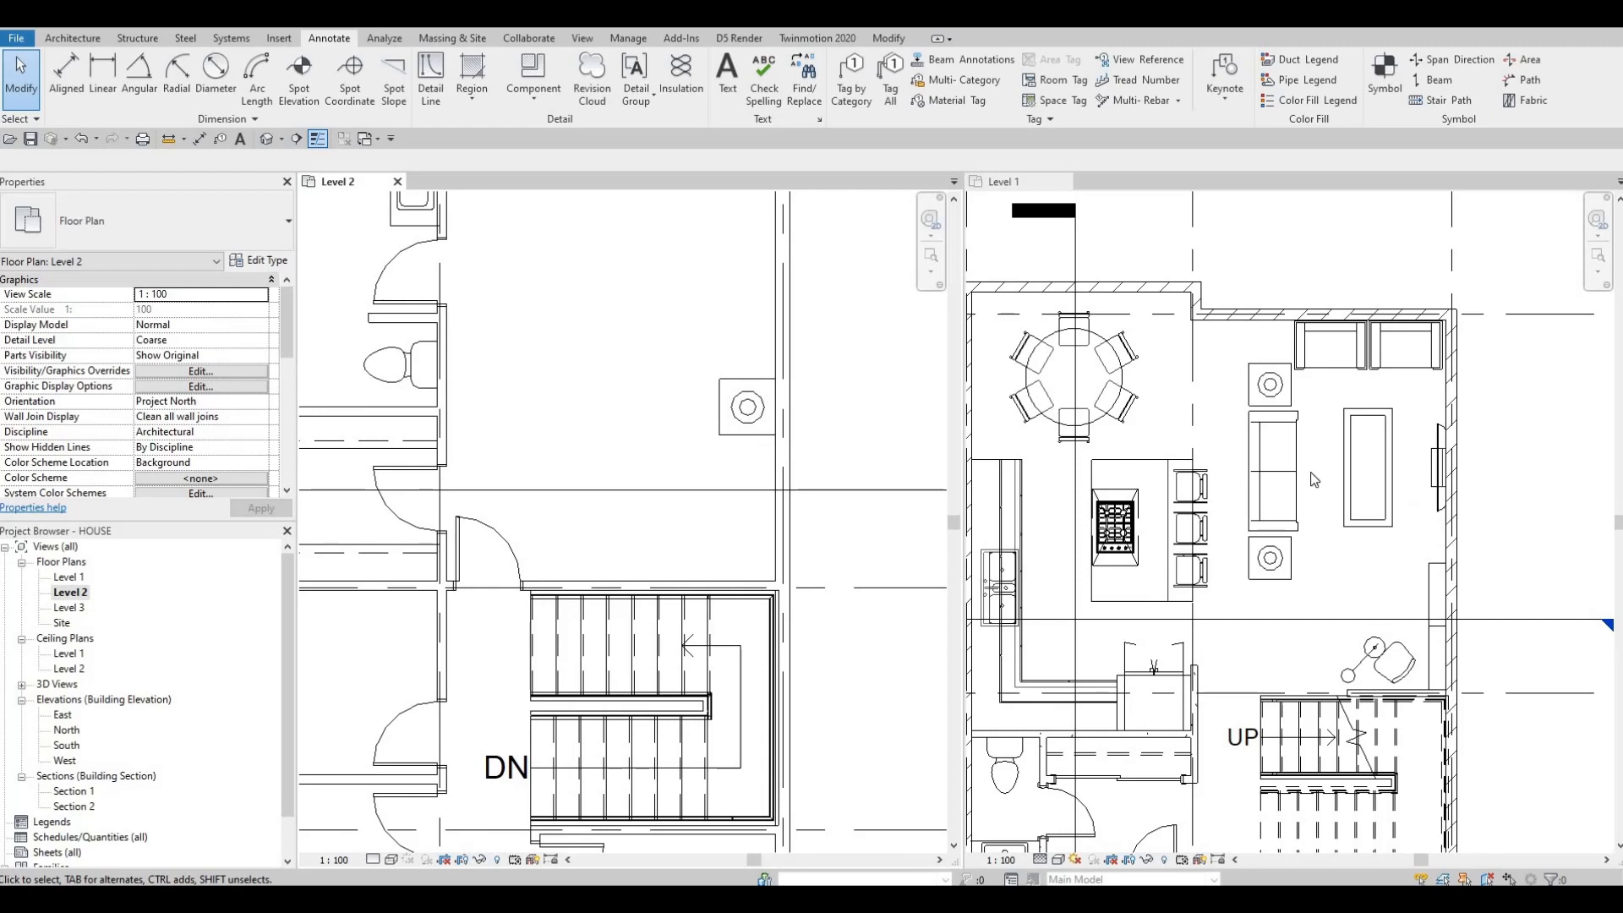
left_click(1284, 470)
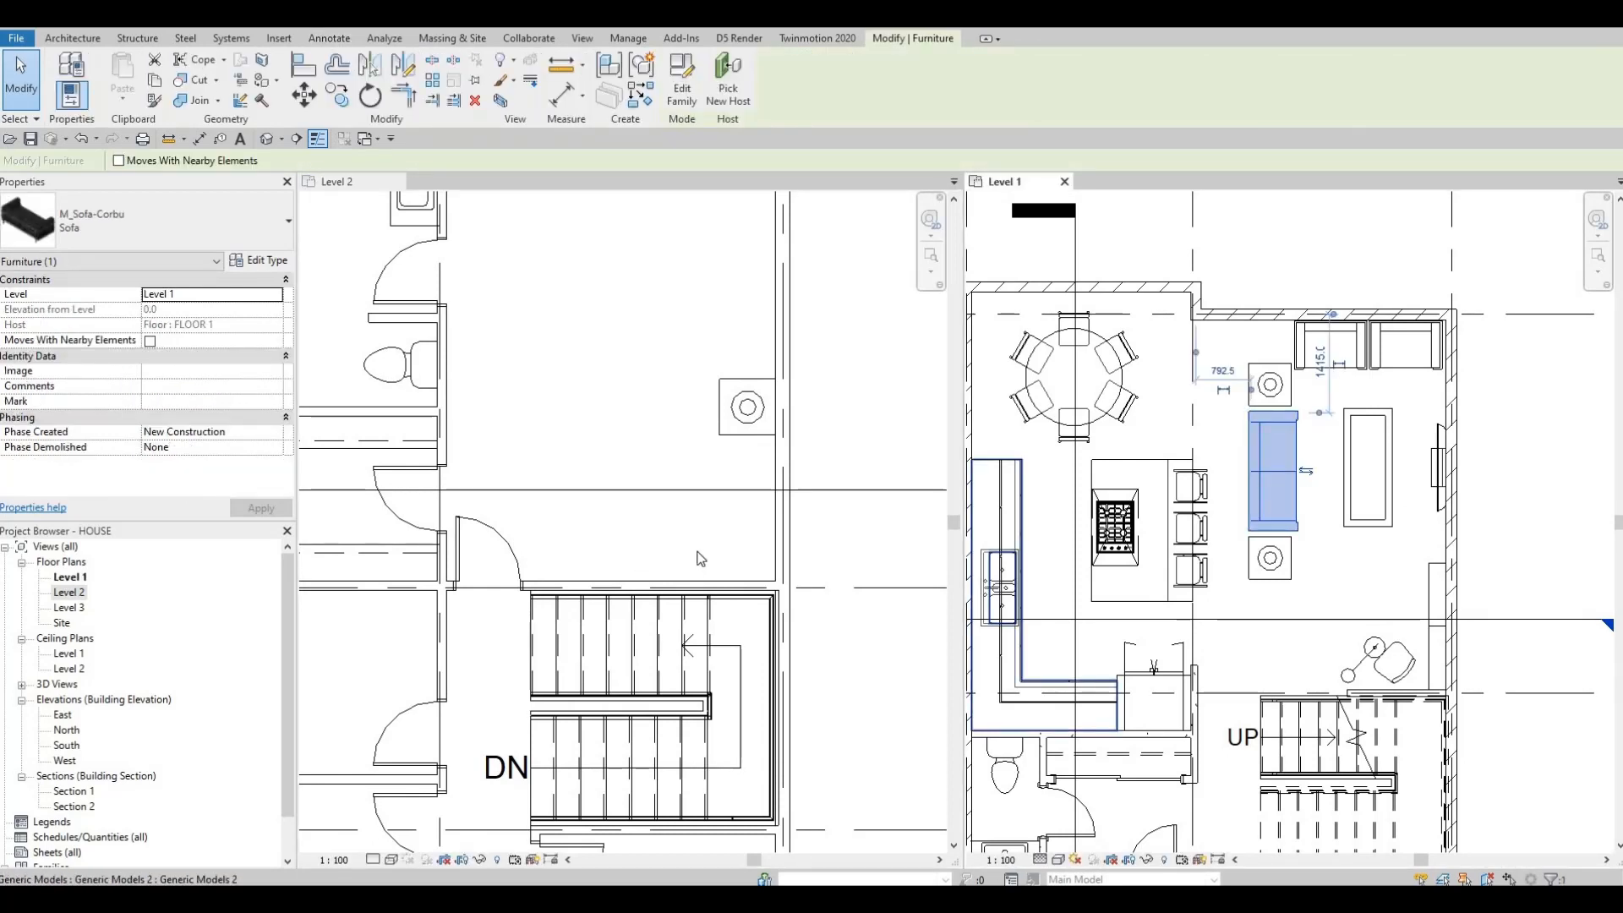
key("s")
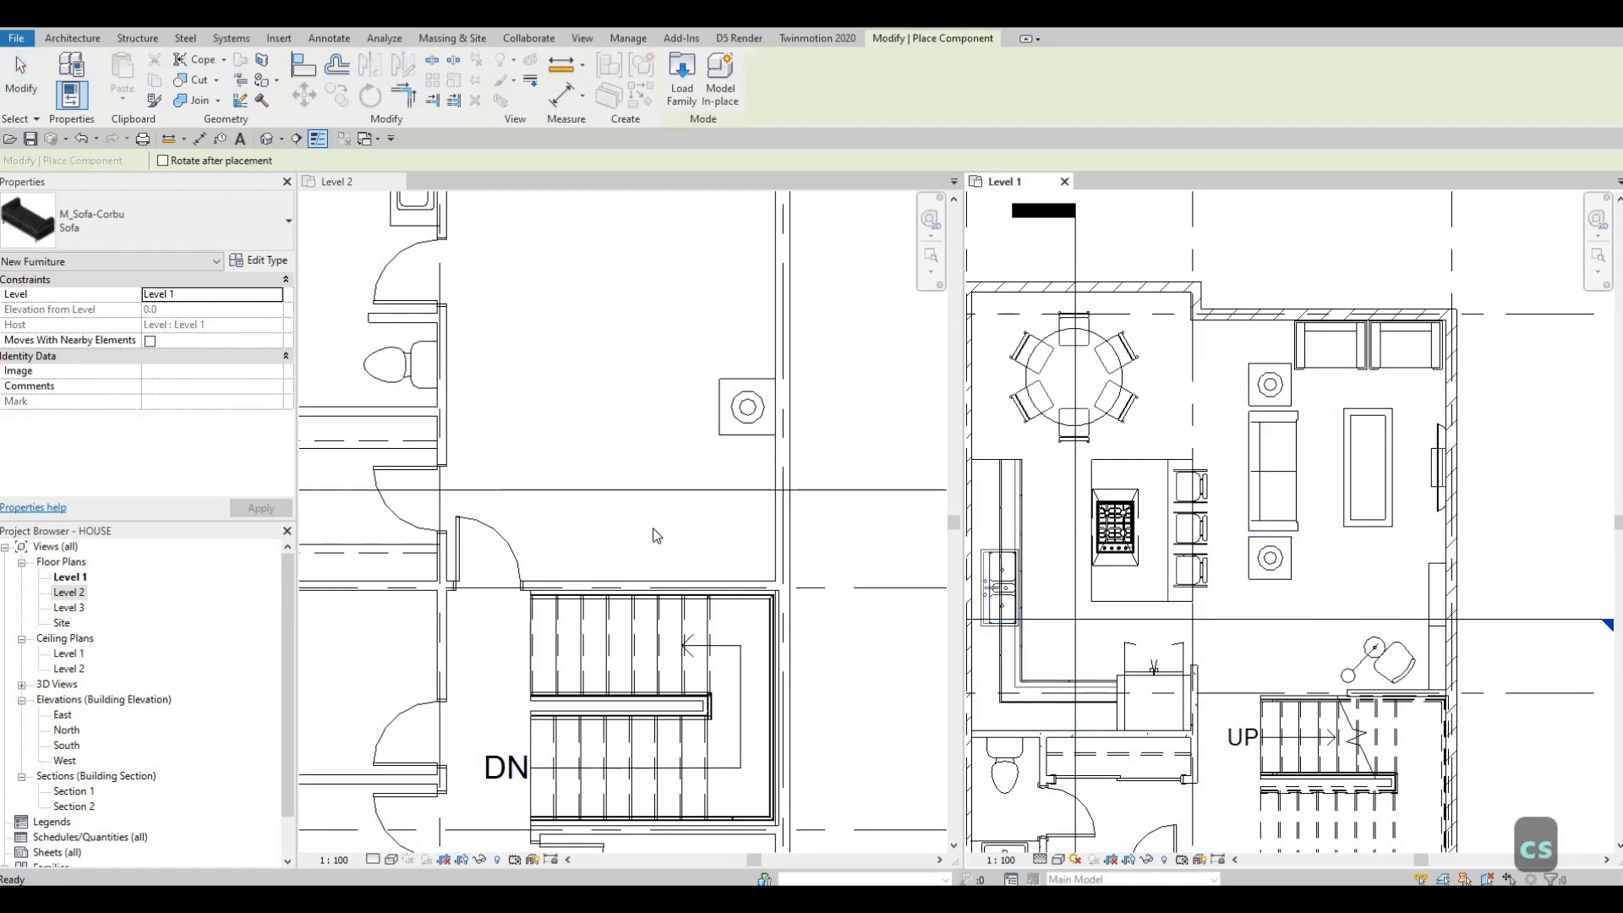
left_click(645, 537)
key("c")
key("s")
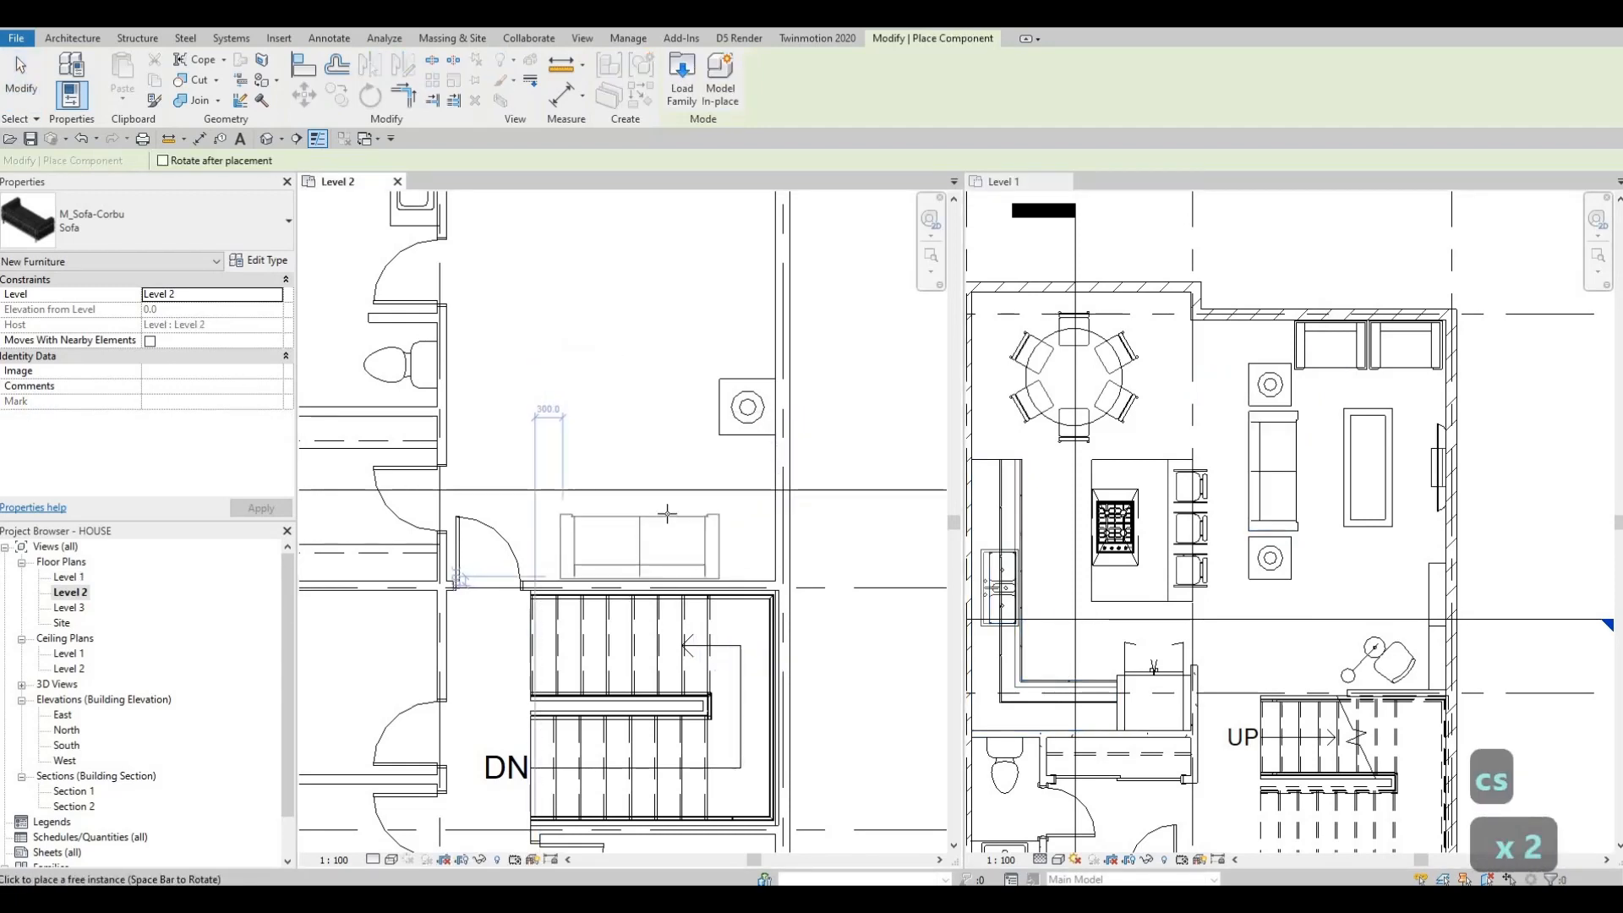
key("Escape")
key("Escape")
Step: Inspect the Level 1 shelving and the table lamps in the Level 2 bedroom
scroll(668, 513, "down", 1)
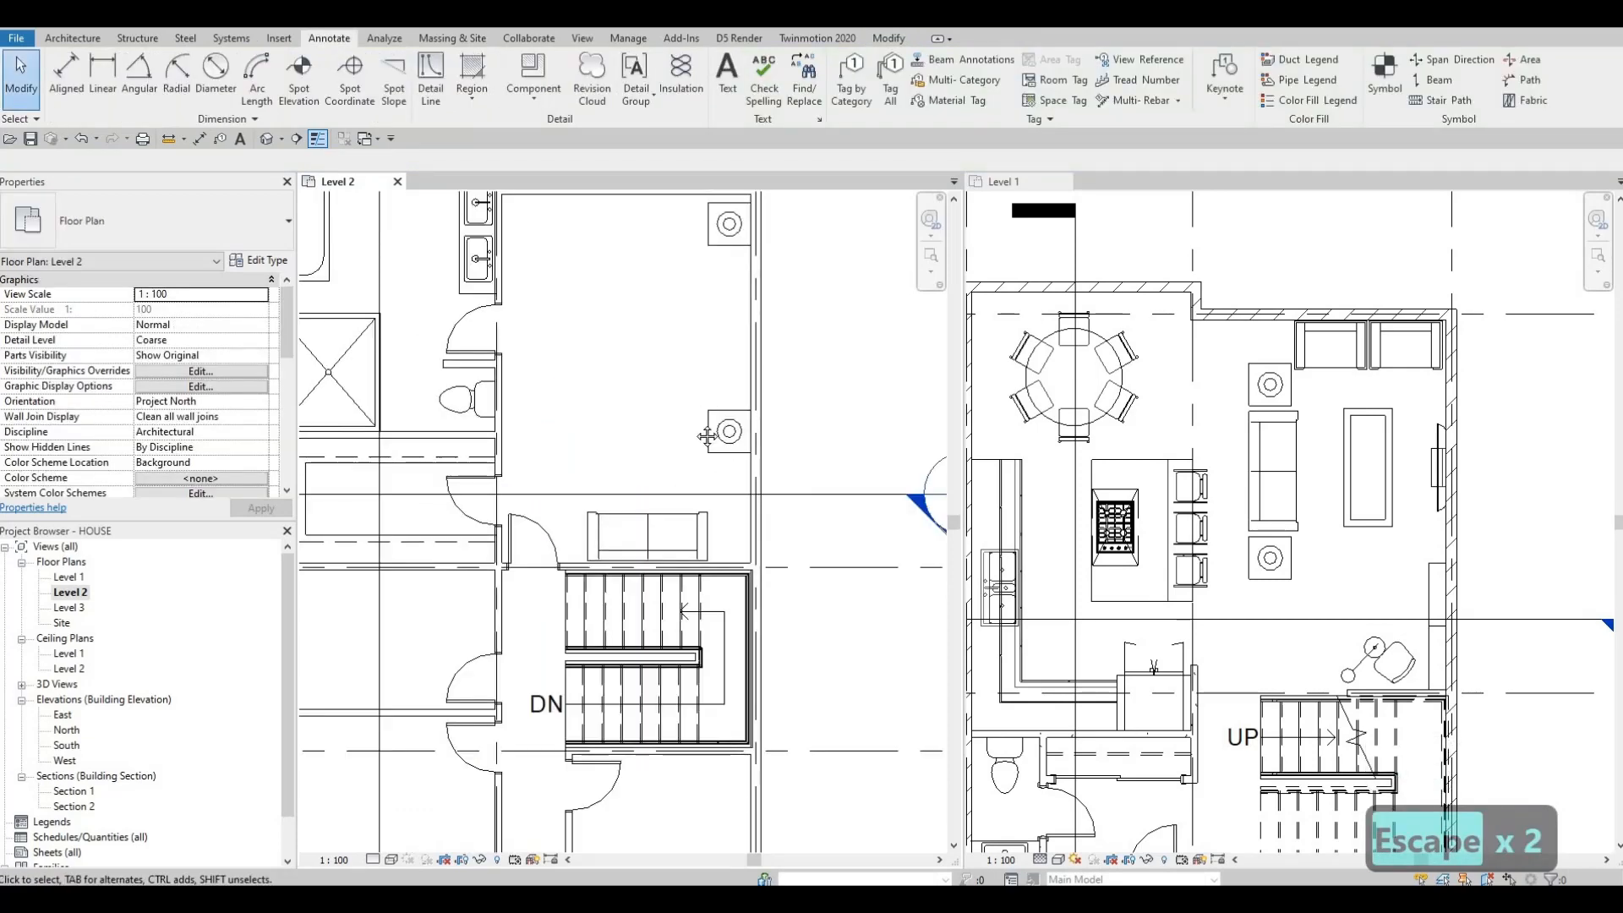
middle_click_drag(685, 294, 675, 394)
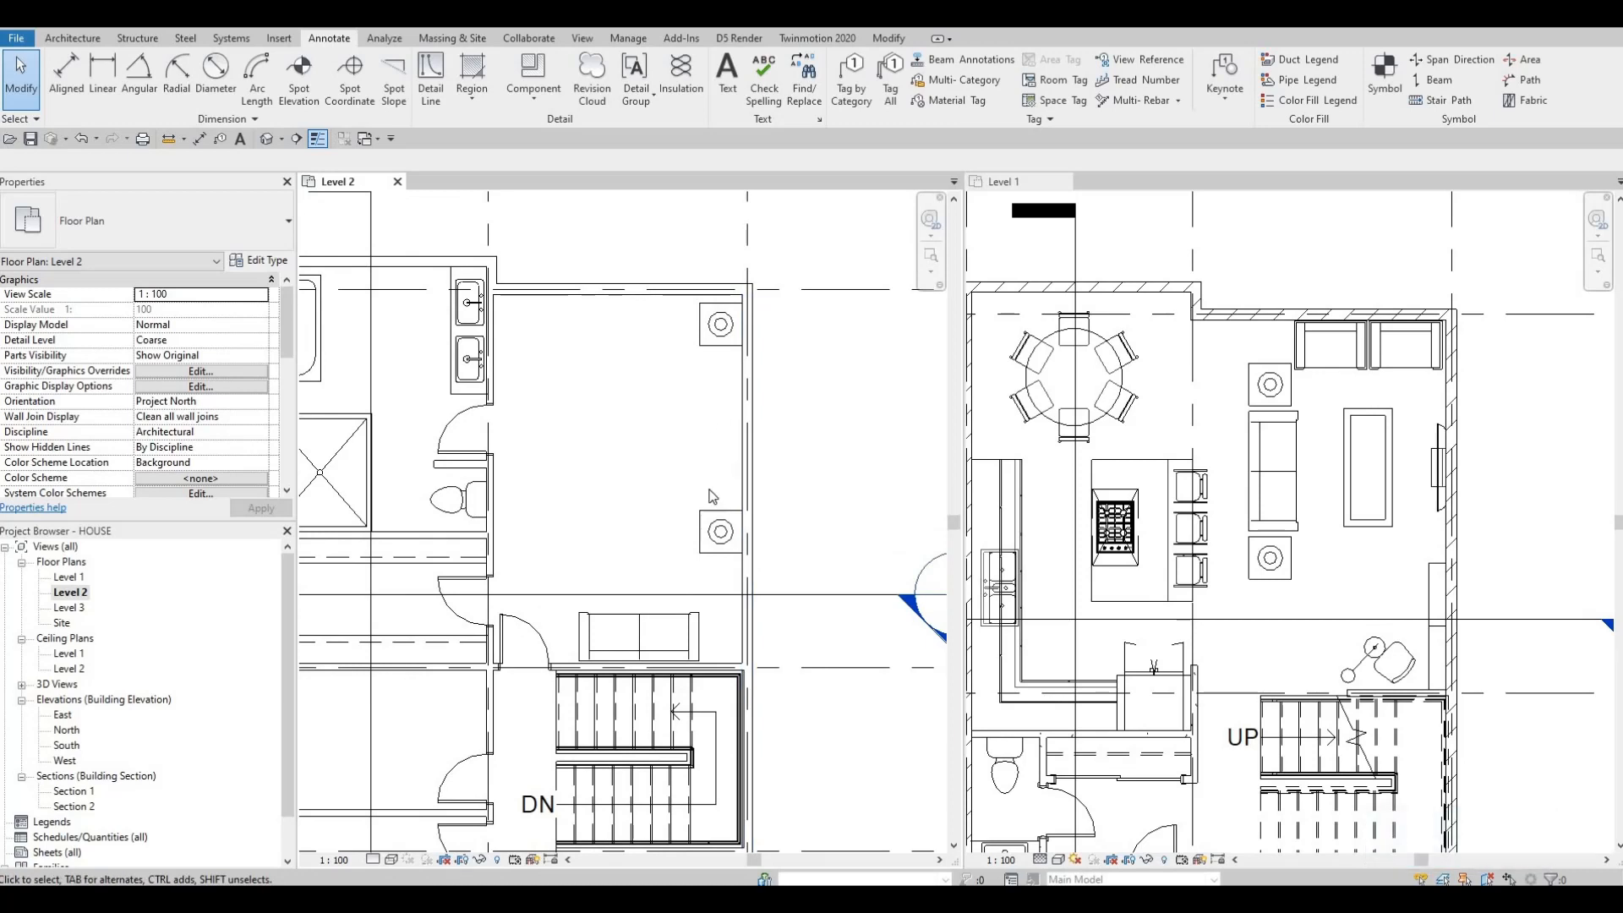
middle_click_drag(796, 554, 796, 488)
scroll(733, 495, "up", 1)
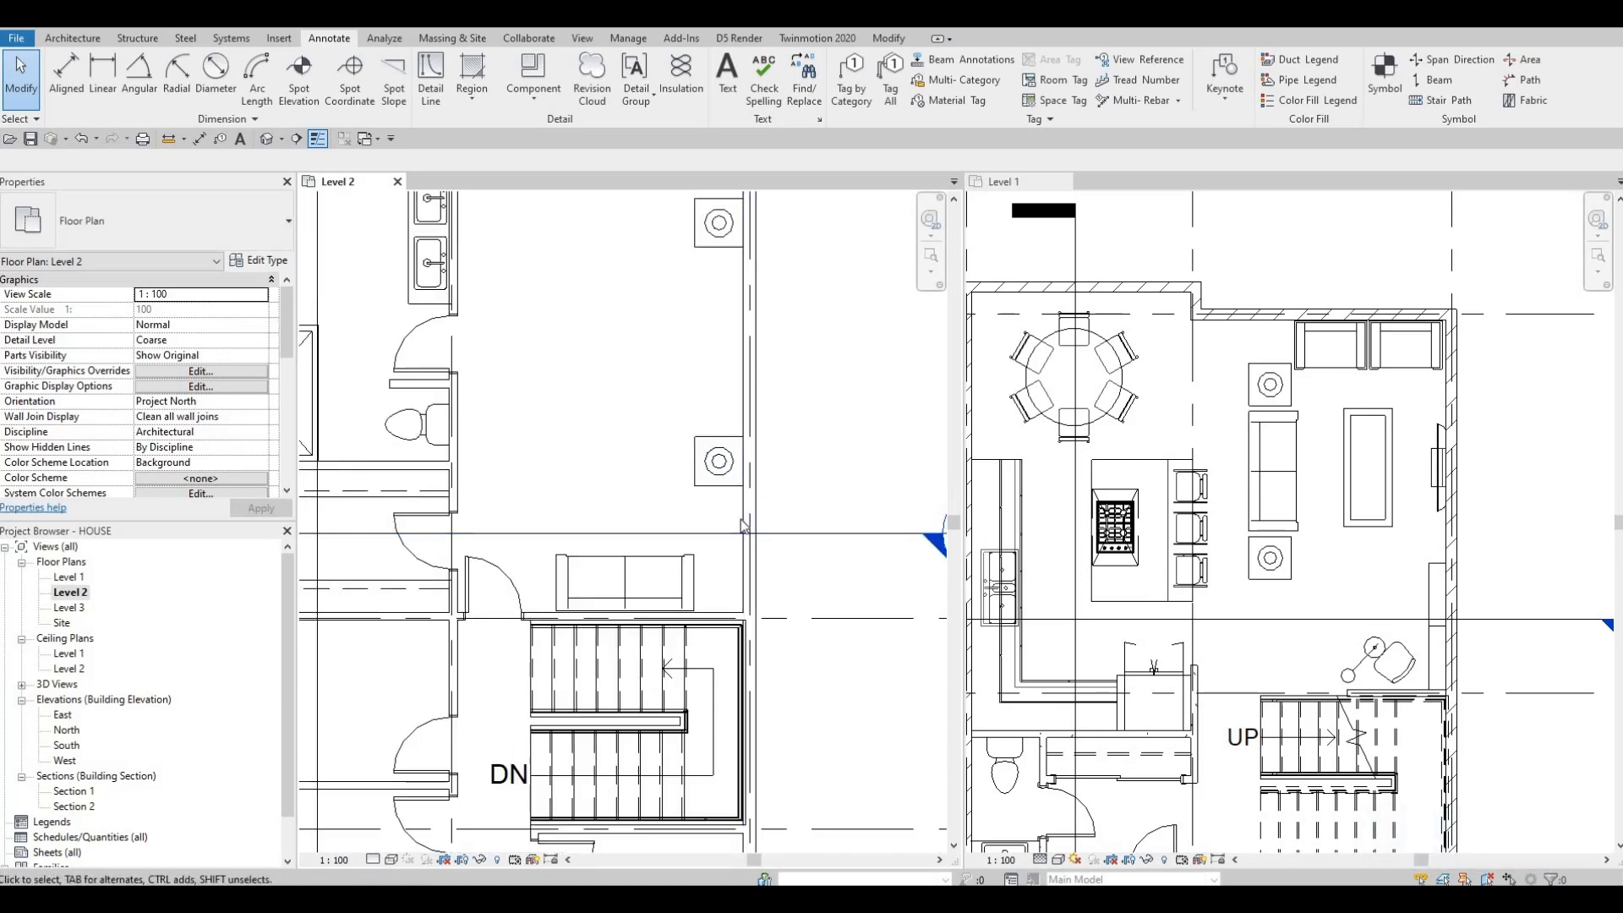
left_click(1438, 590)
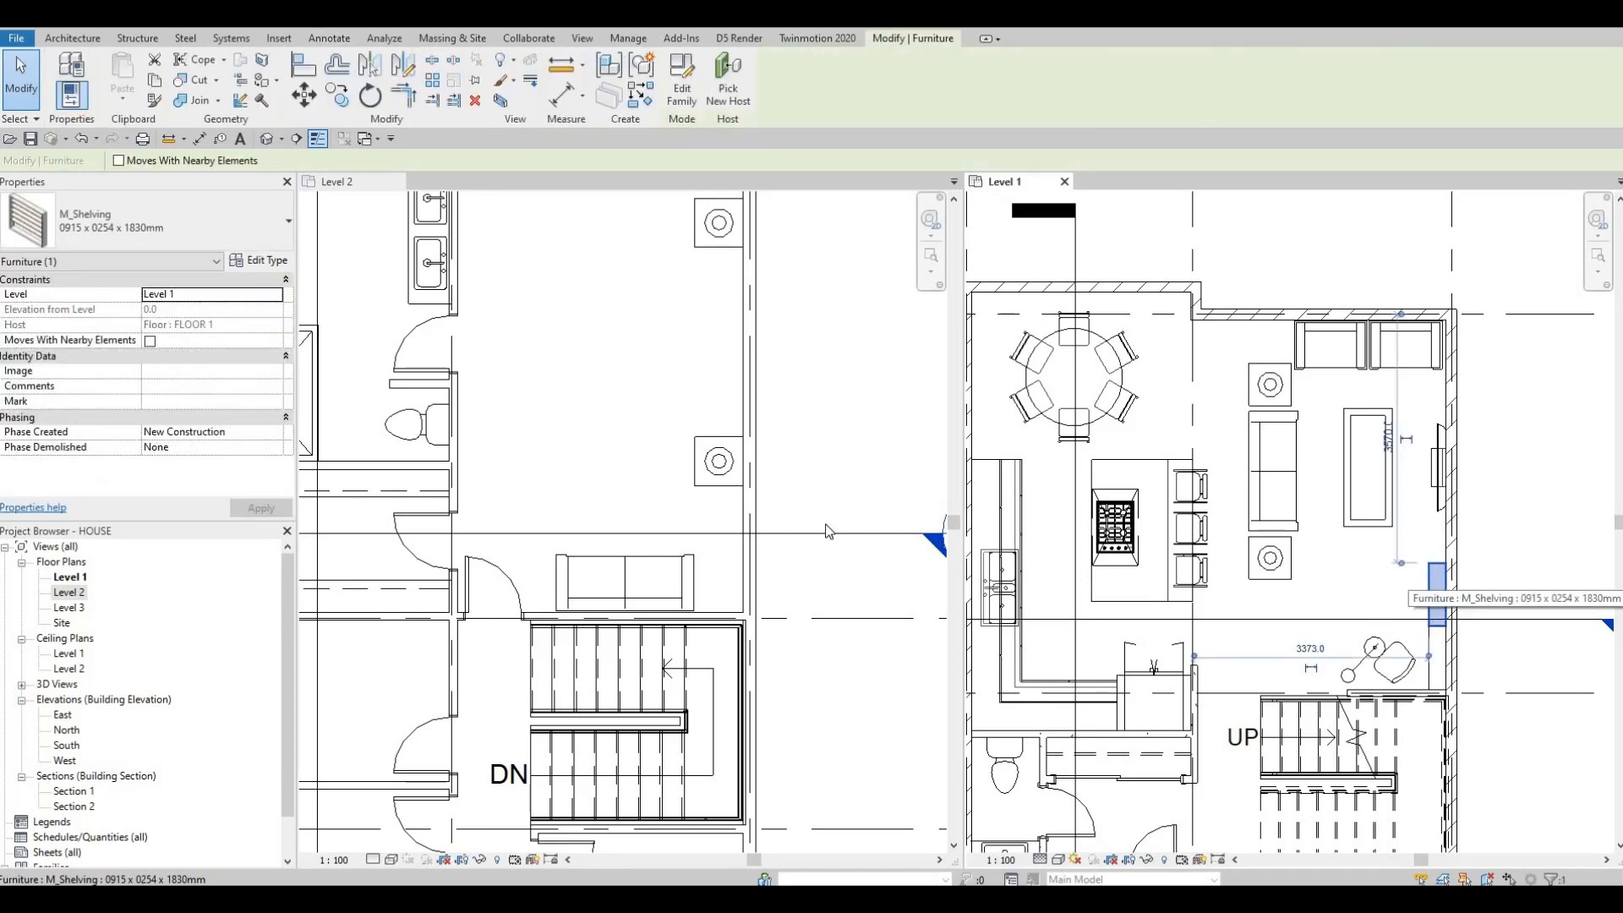
key("Escape")
key("Escape")
left_click(724, 455)
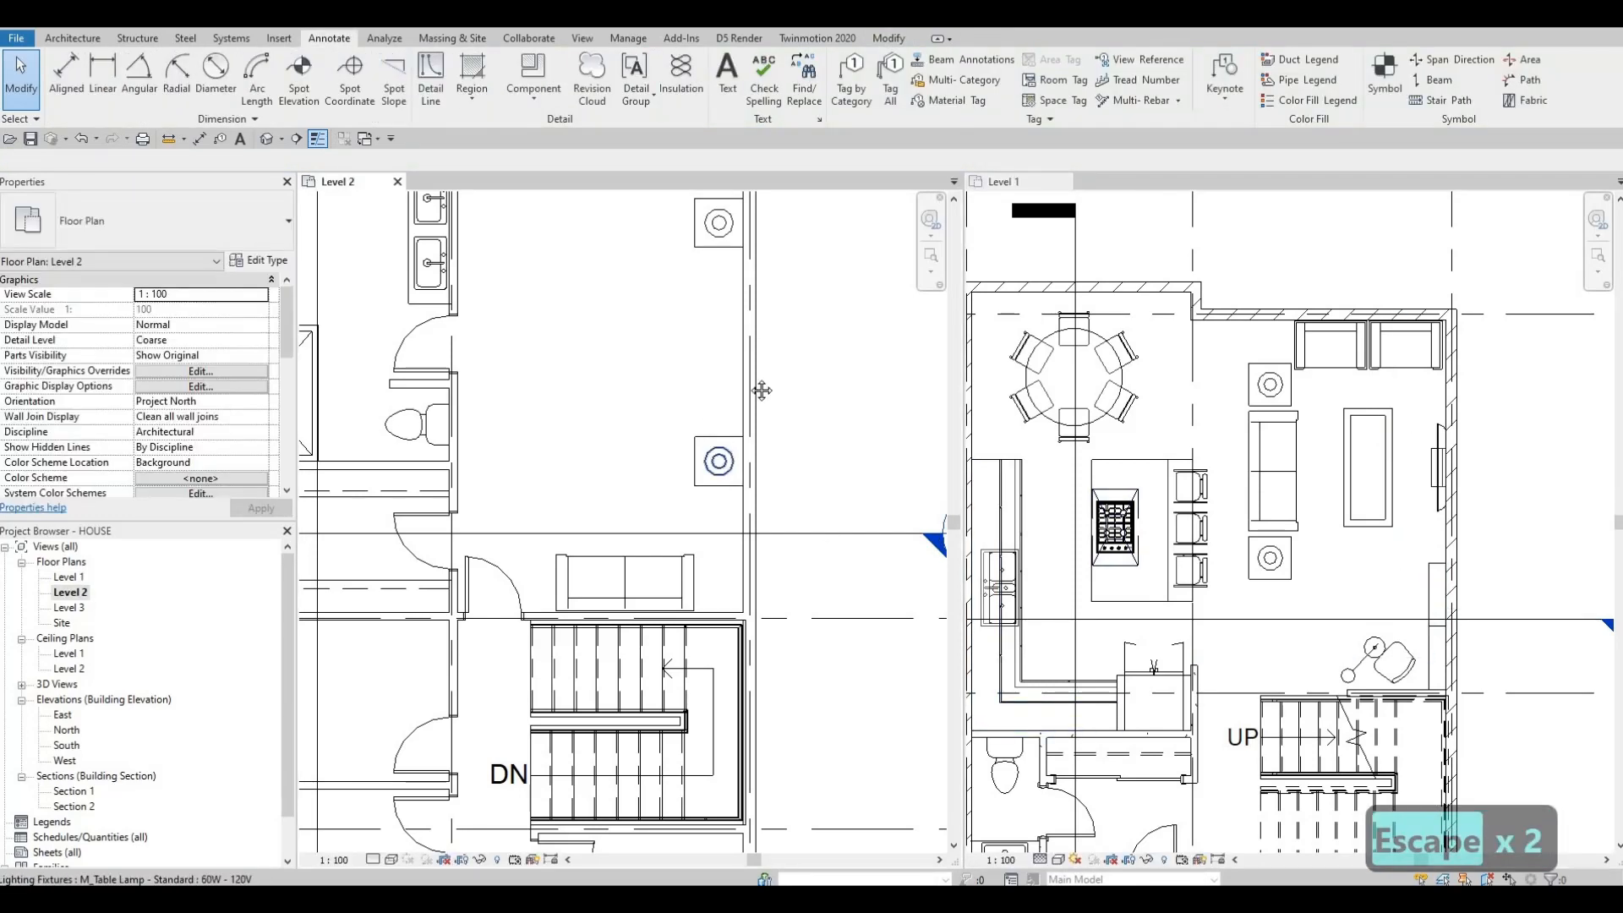
middle_click_drag(761, 391, 719, 466)
Step: Review the whole Level 2 floor plan with its new furniture
scroll(990, 311, "down", 2)
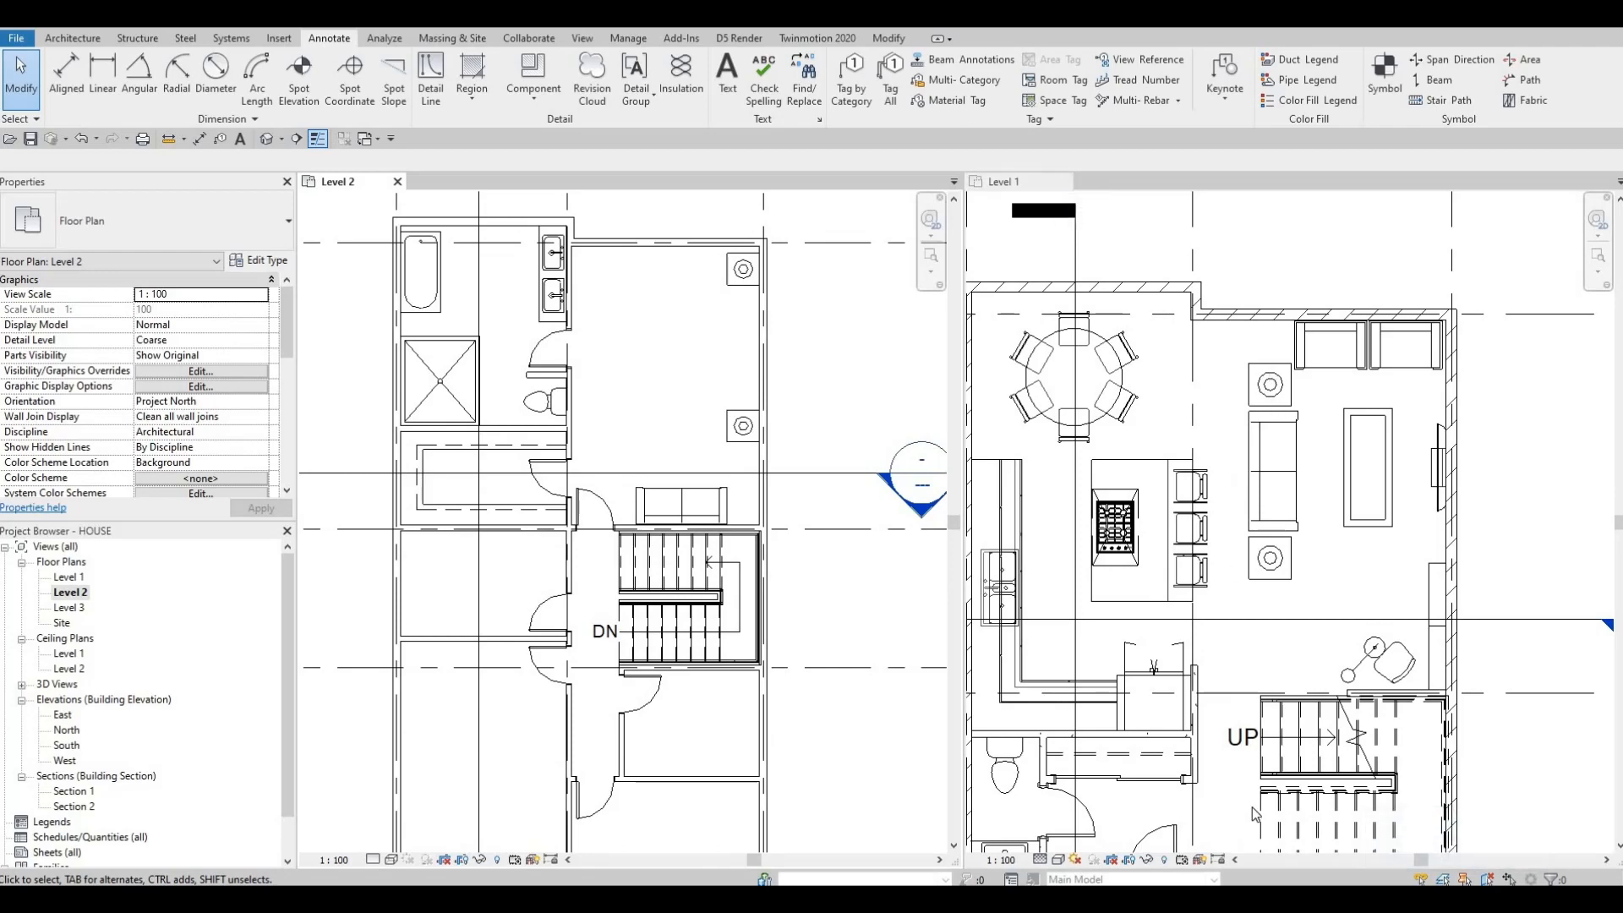
scroll(1268, 398, "down", 2)
middle_click_drag(1206, 555, 1201, 512)
scroll(1200, 512, "up", 1)
middle_click_drag(1221, 617, 1170, 414)
middle_click_drag(1250, 511, 1253, 570)
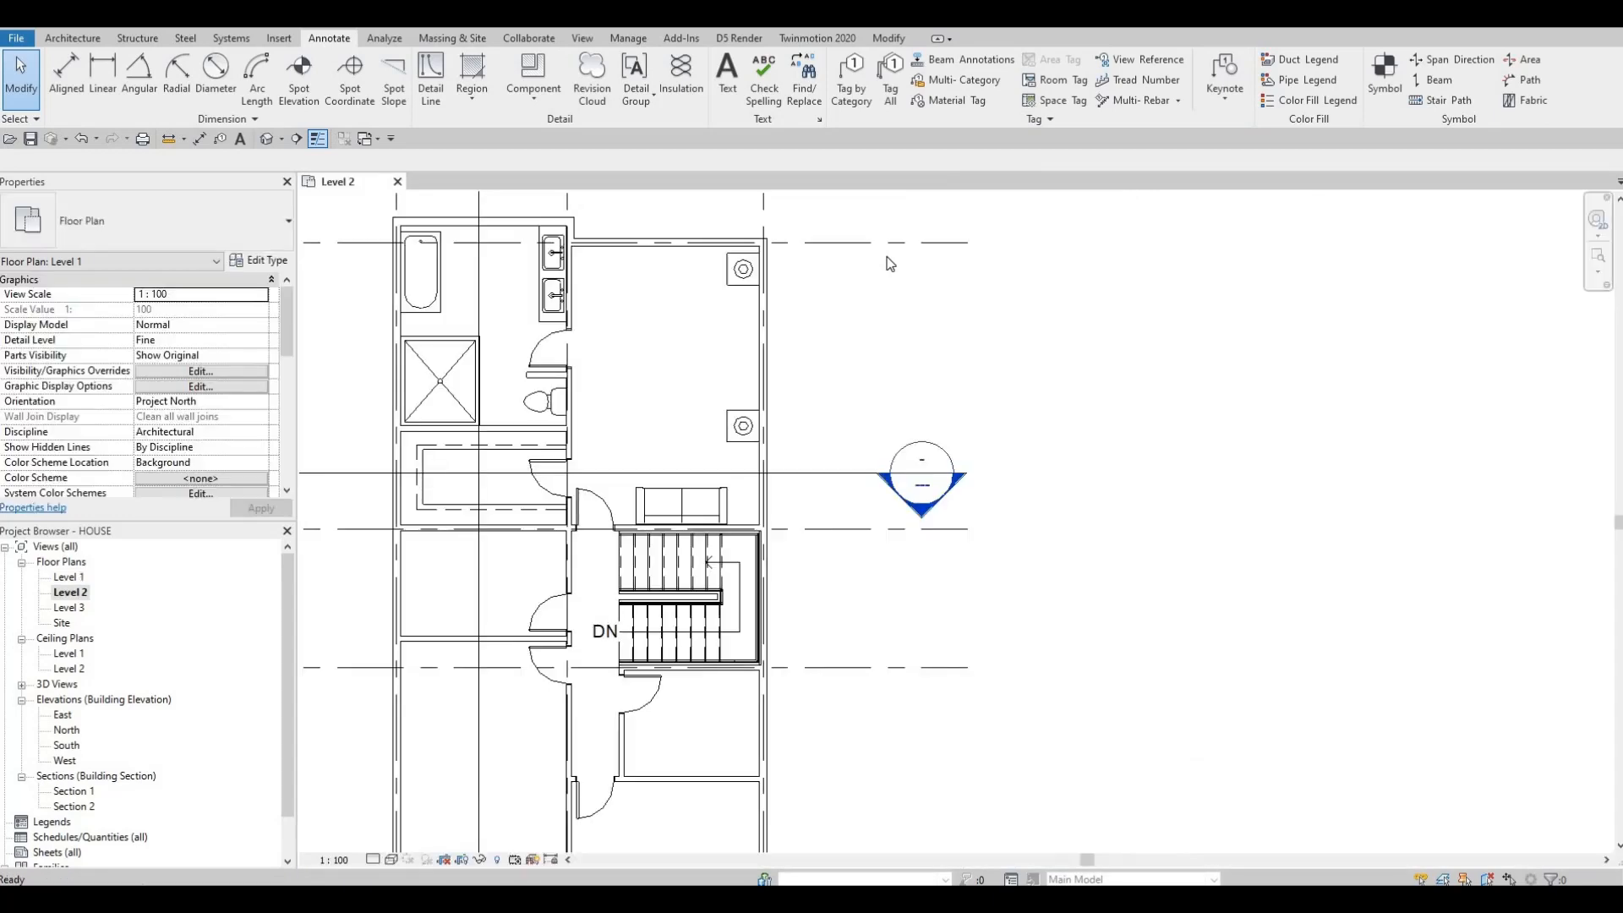
scroll(1223, 341, "down", 2)
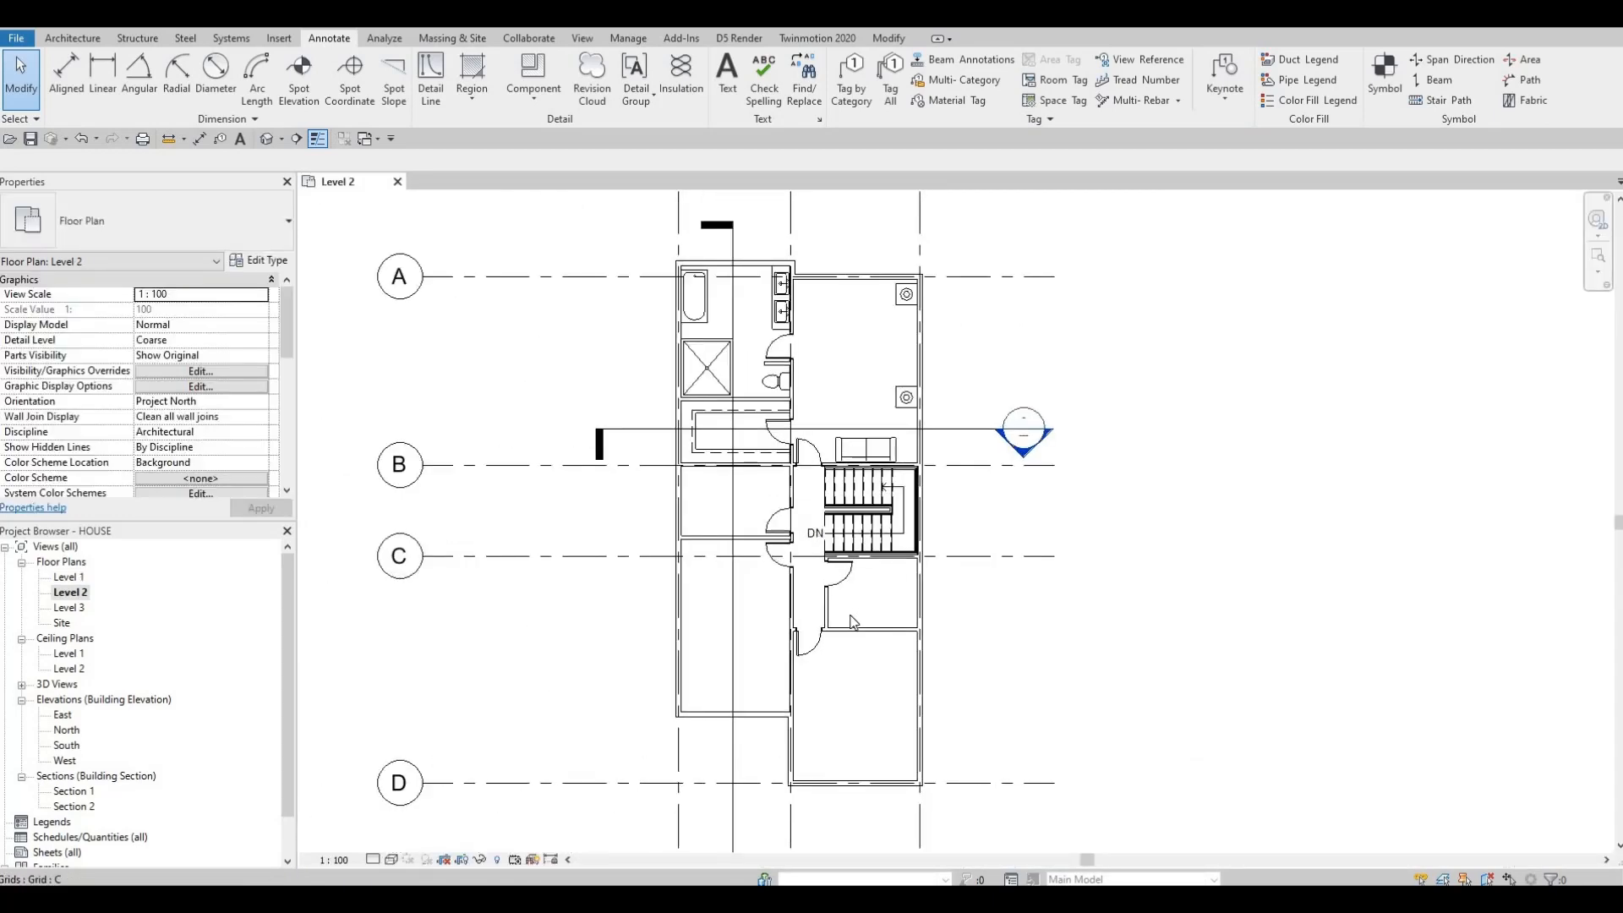
scroll(855, 626, "down", 2)
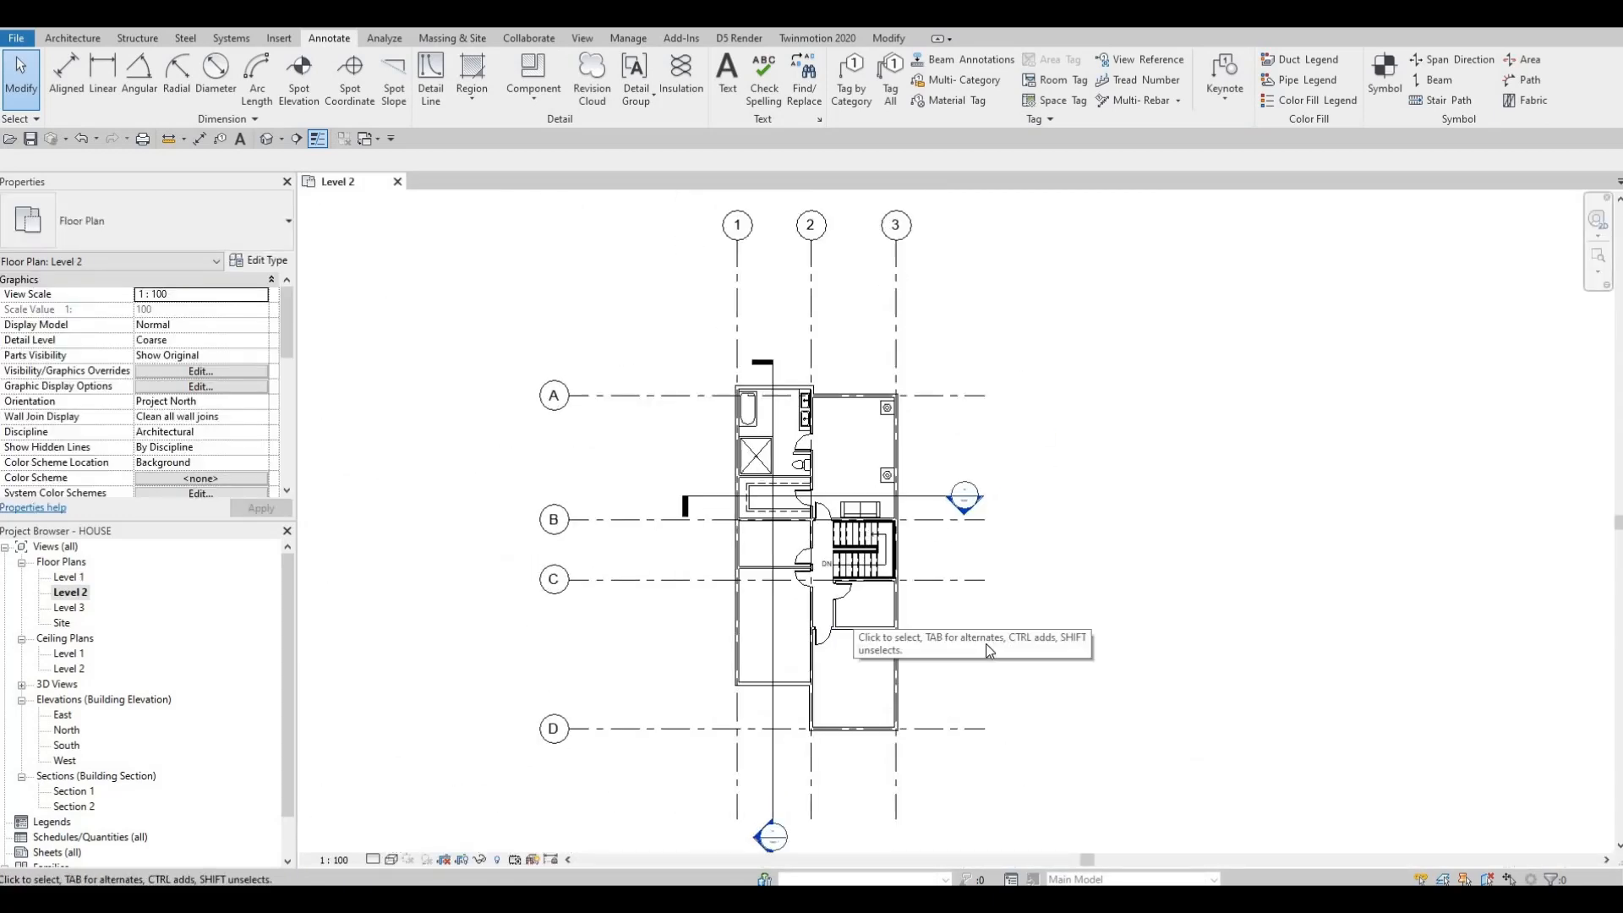